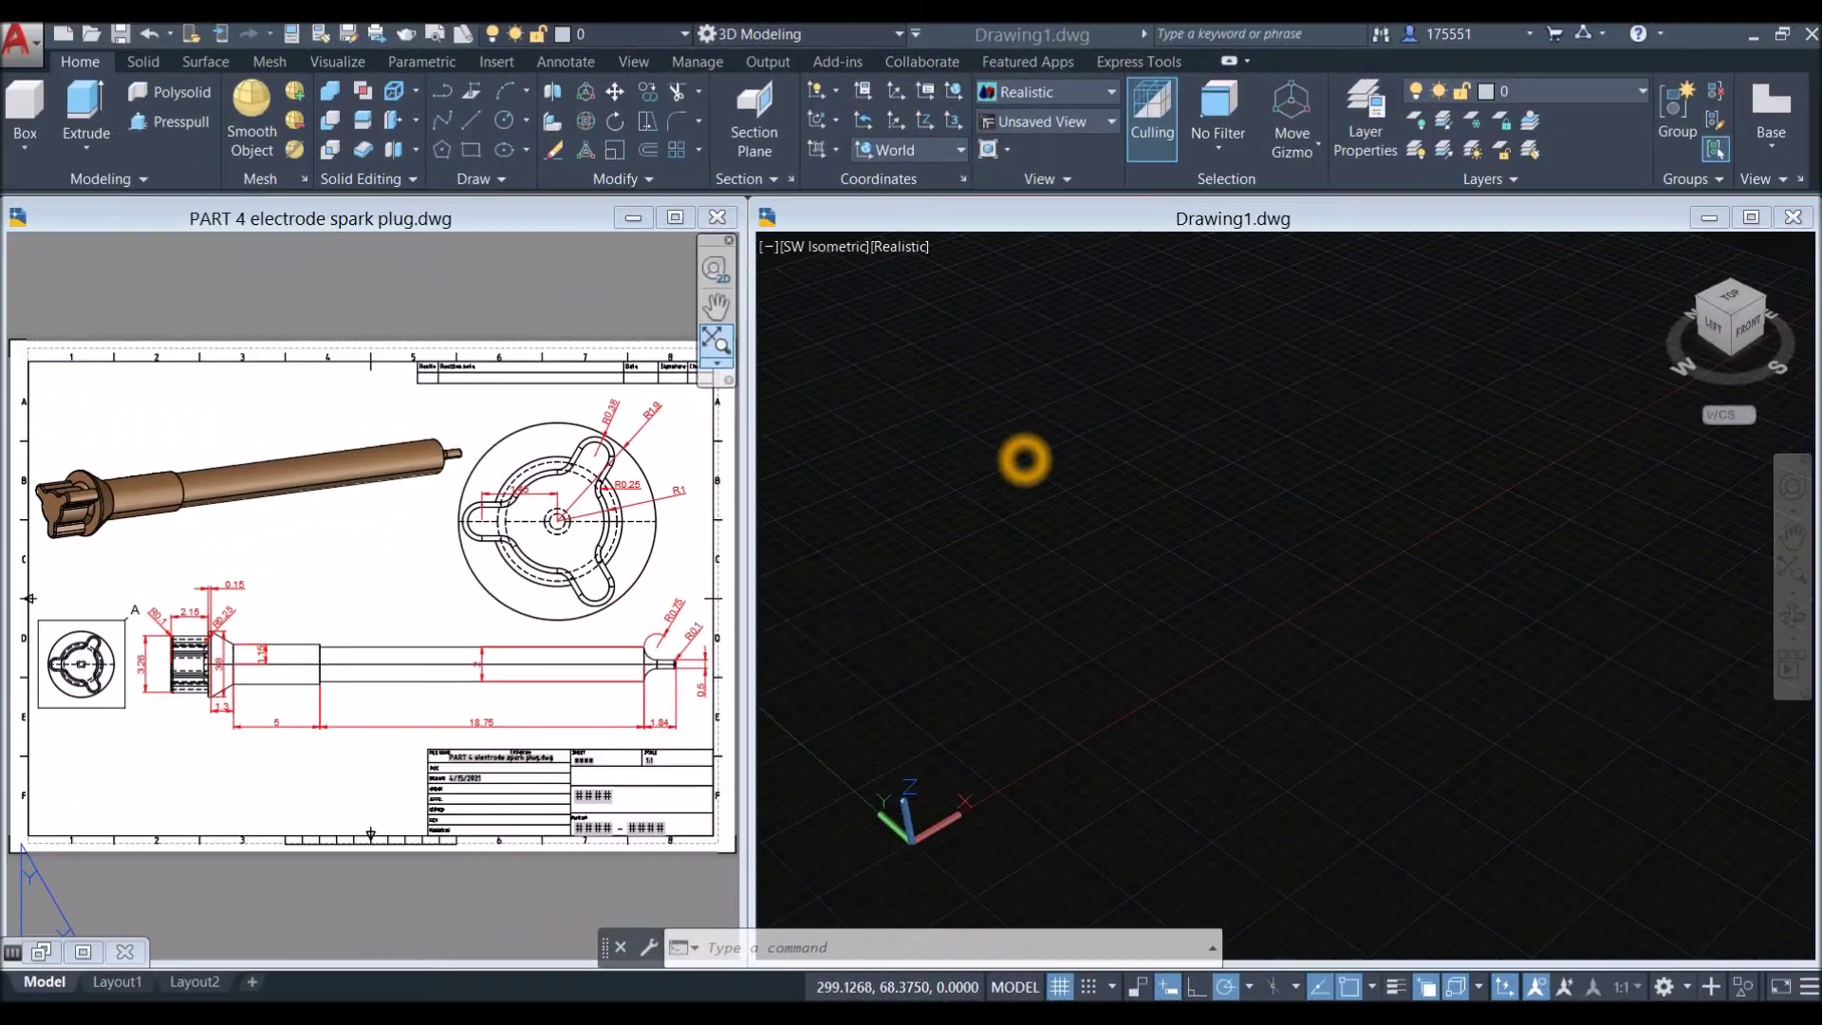
Step: Change the empty drawing's viewpoint from SW Isometric to the Right view
click(822, 251)
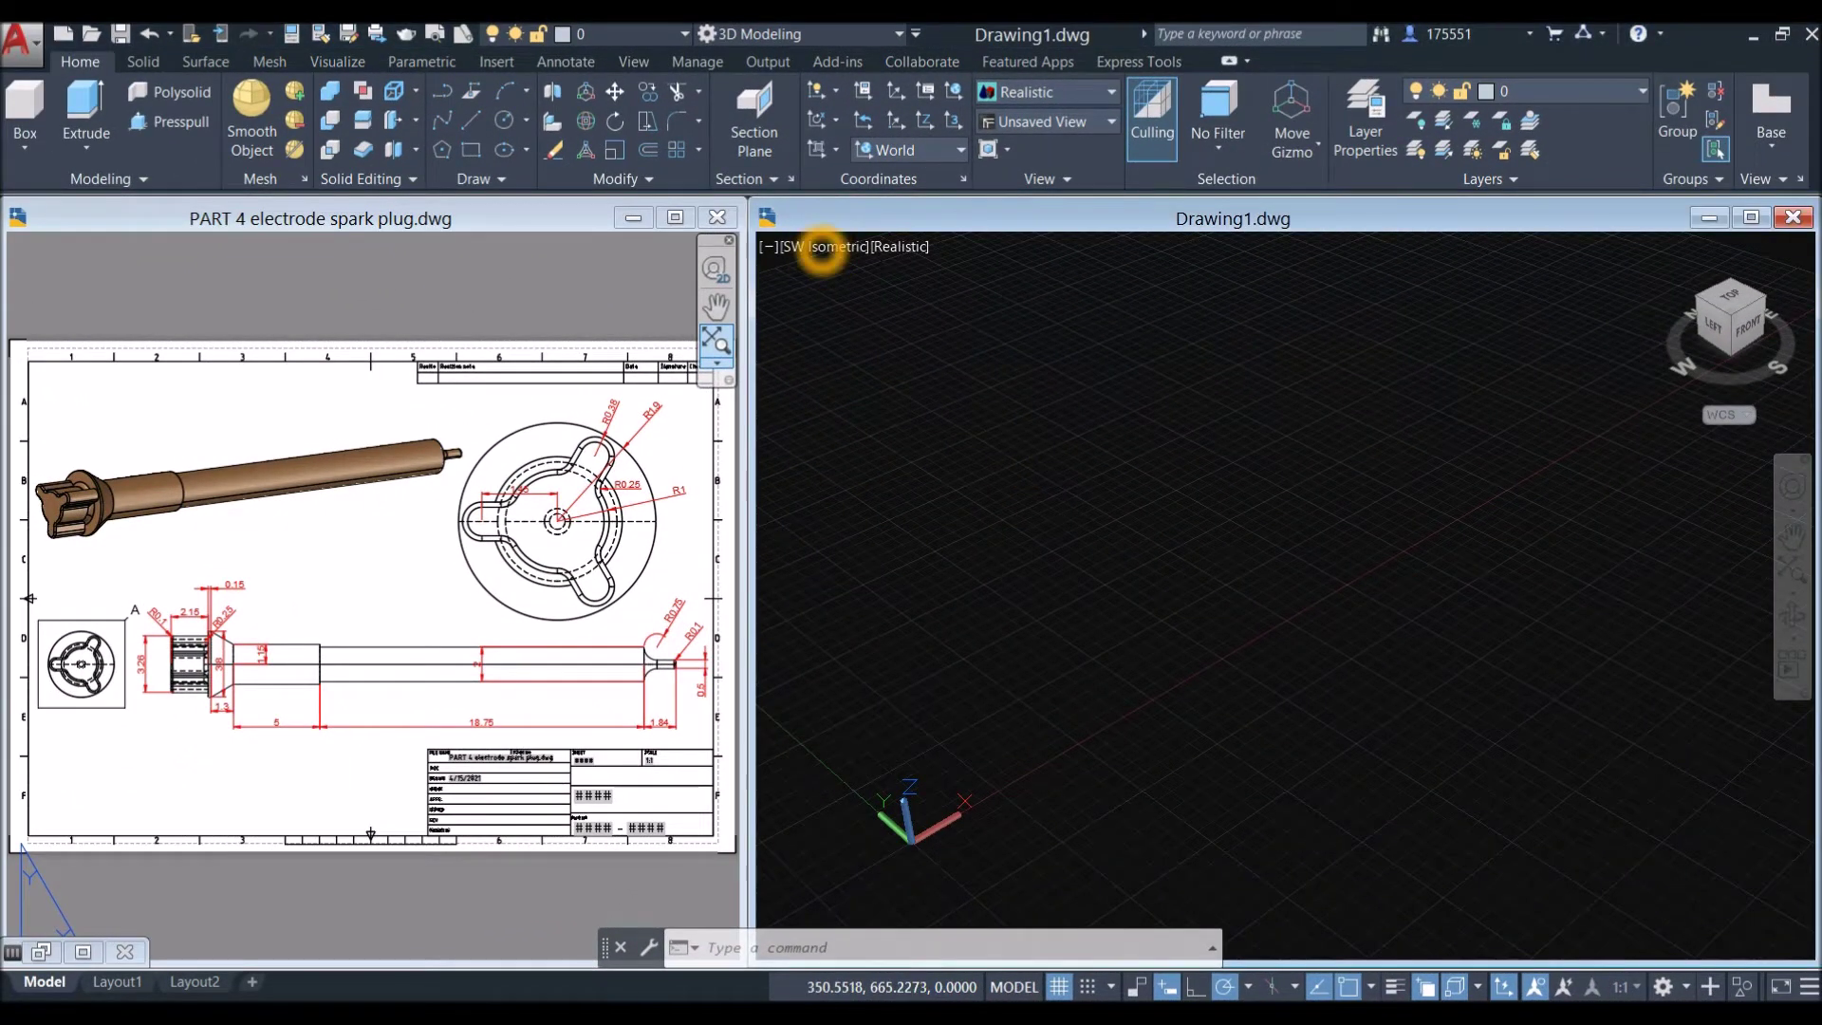
click(827, 246)
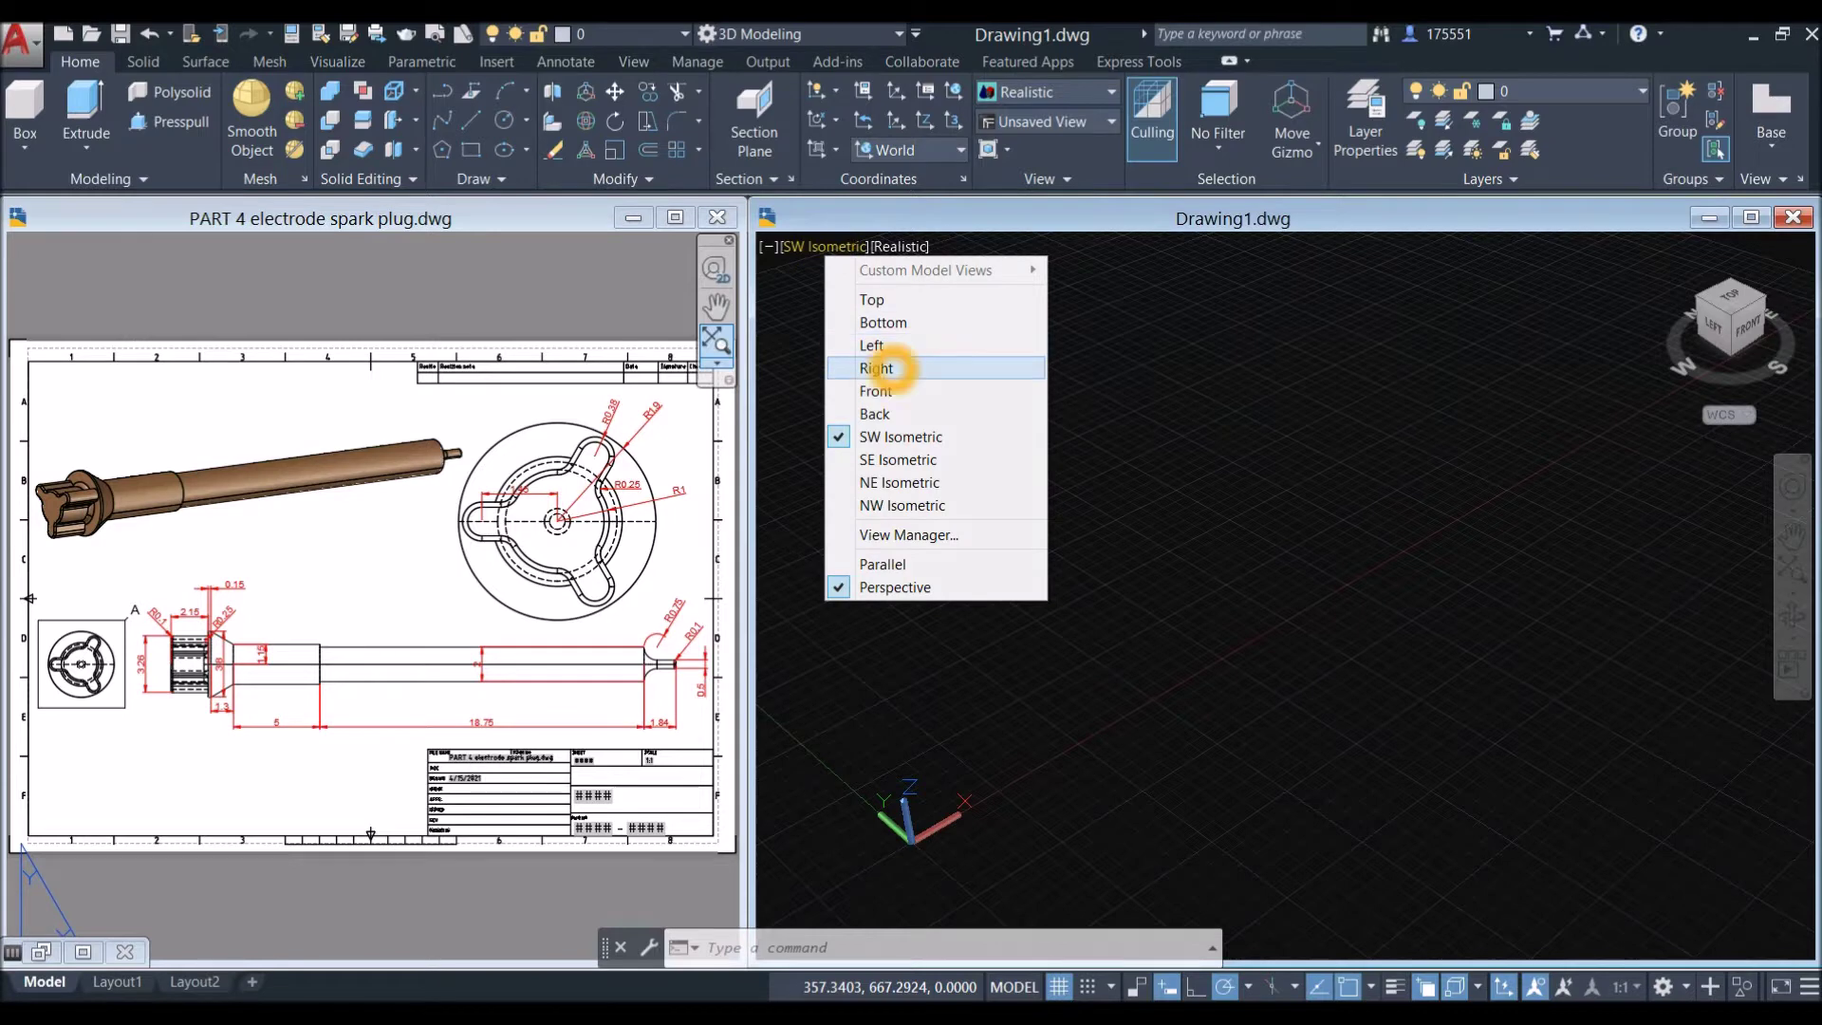
click(878, 368)
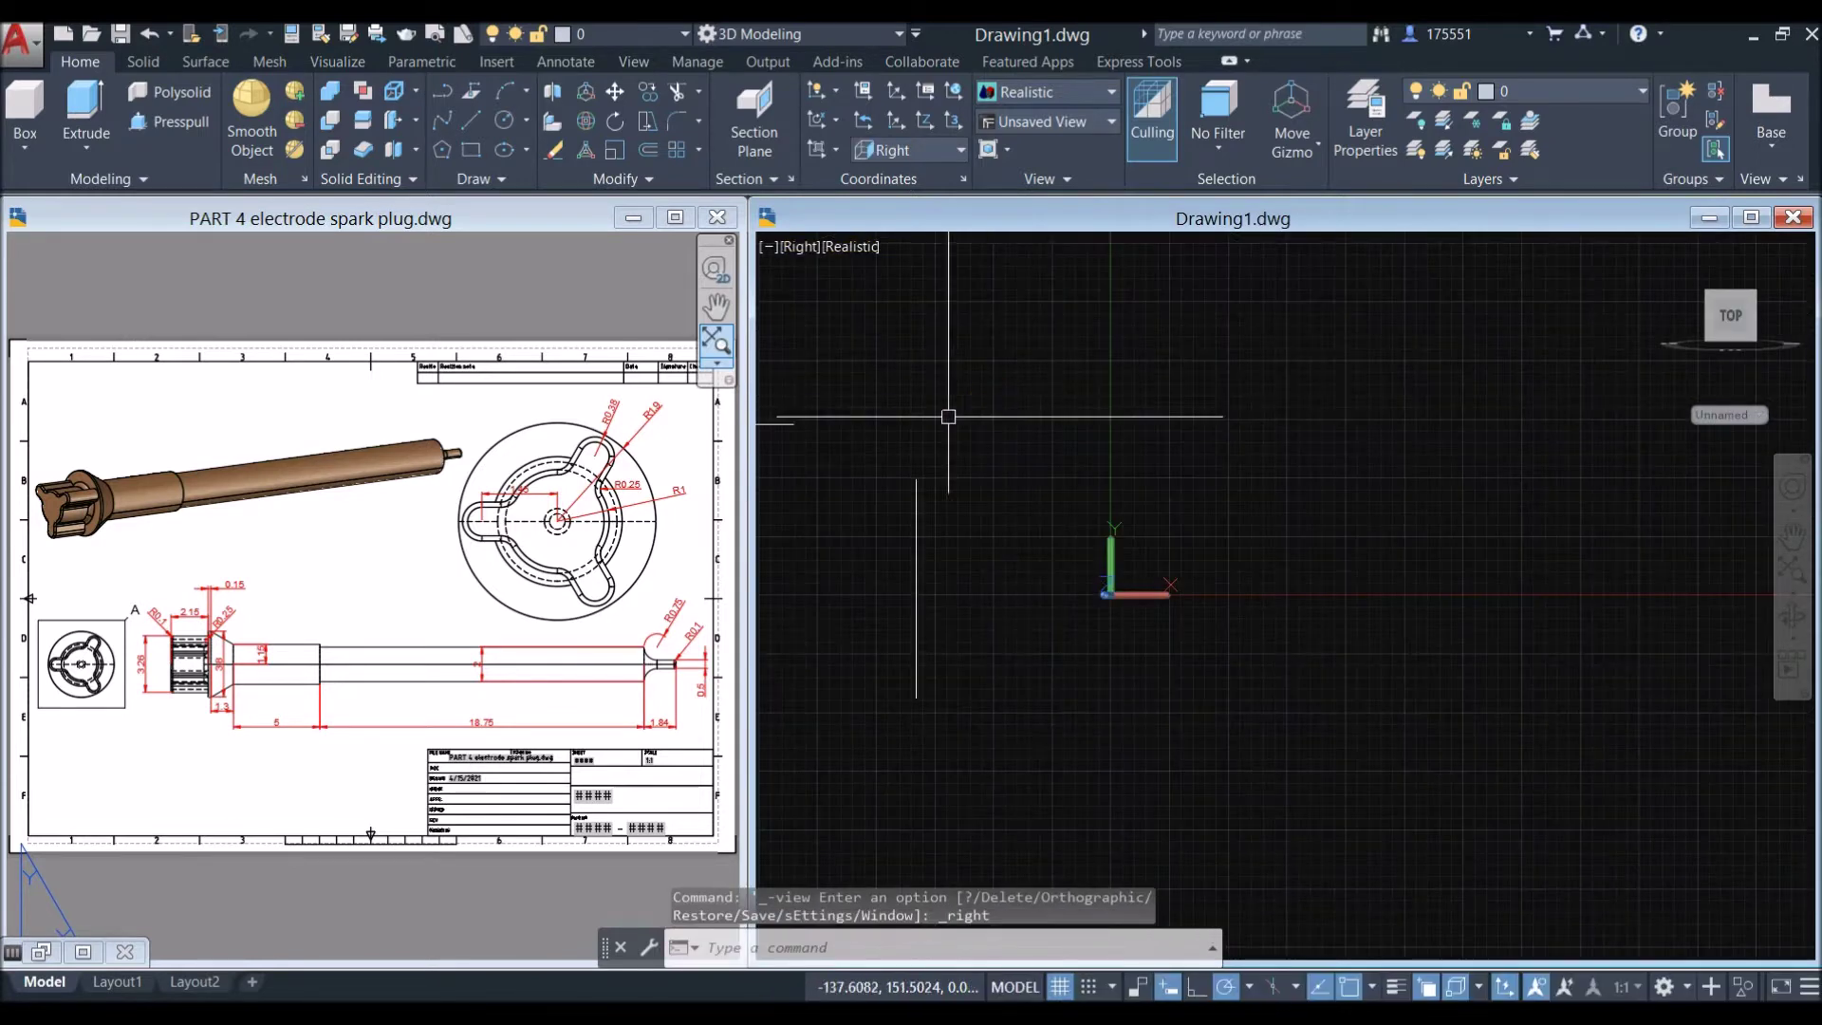
Step: Examine the electrode's reference sheet, including the end view and its enlarged dimensioned detail
click(408, 528)
middle_drag(470, 479, 388, 504)
scroll(403, 493, down, 4)
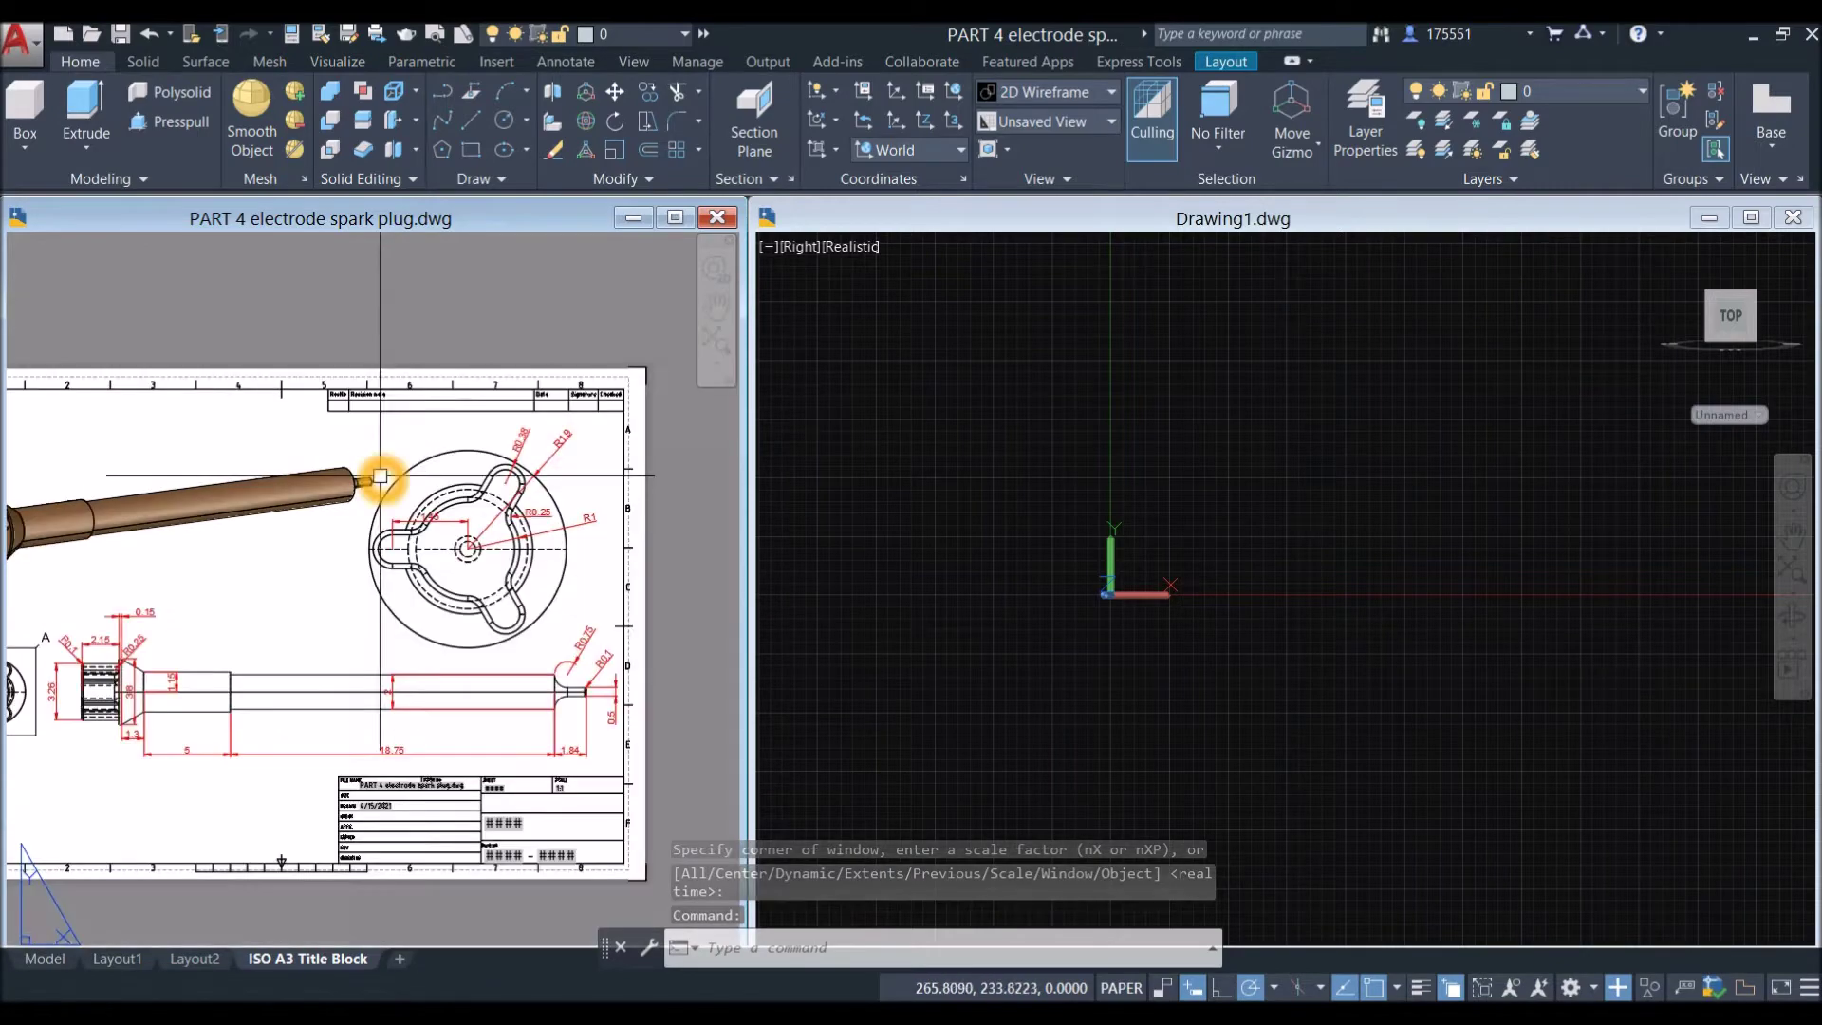
scroll(336, 569, up, 4)
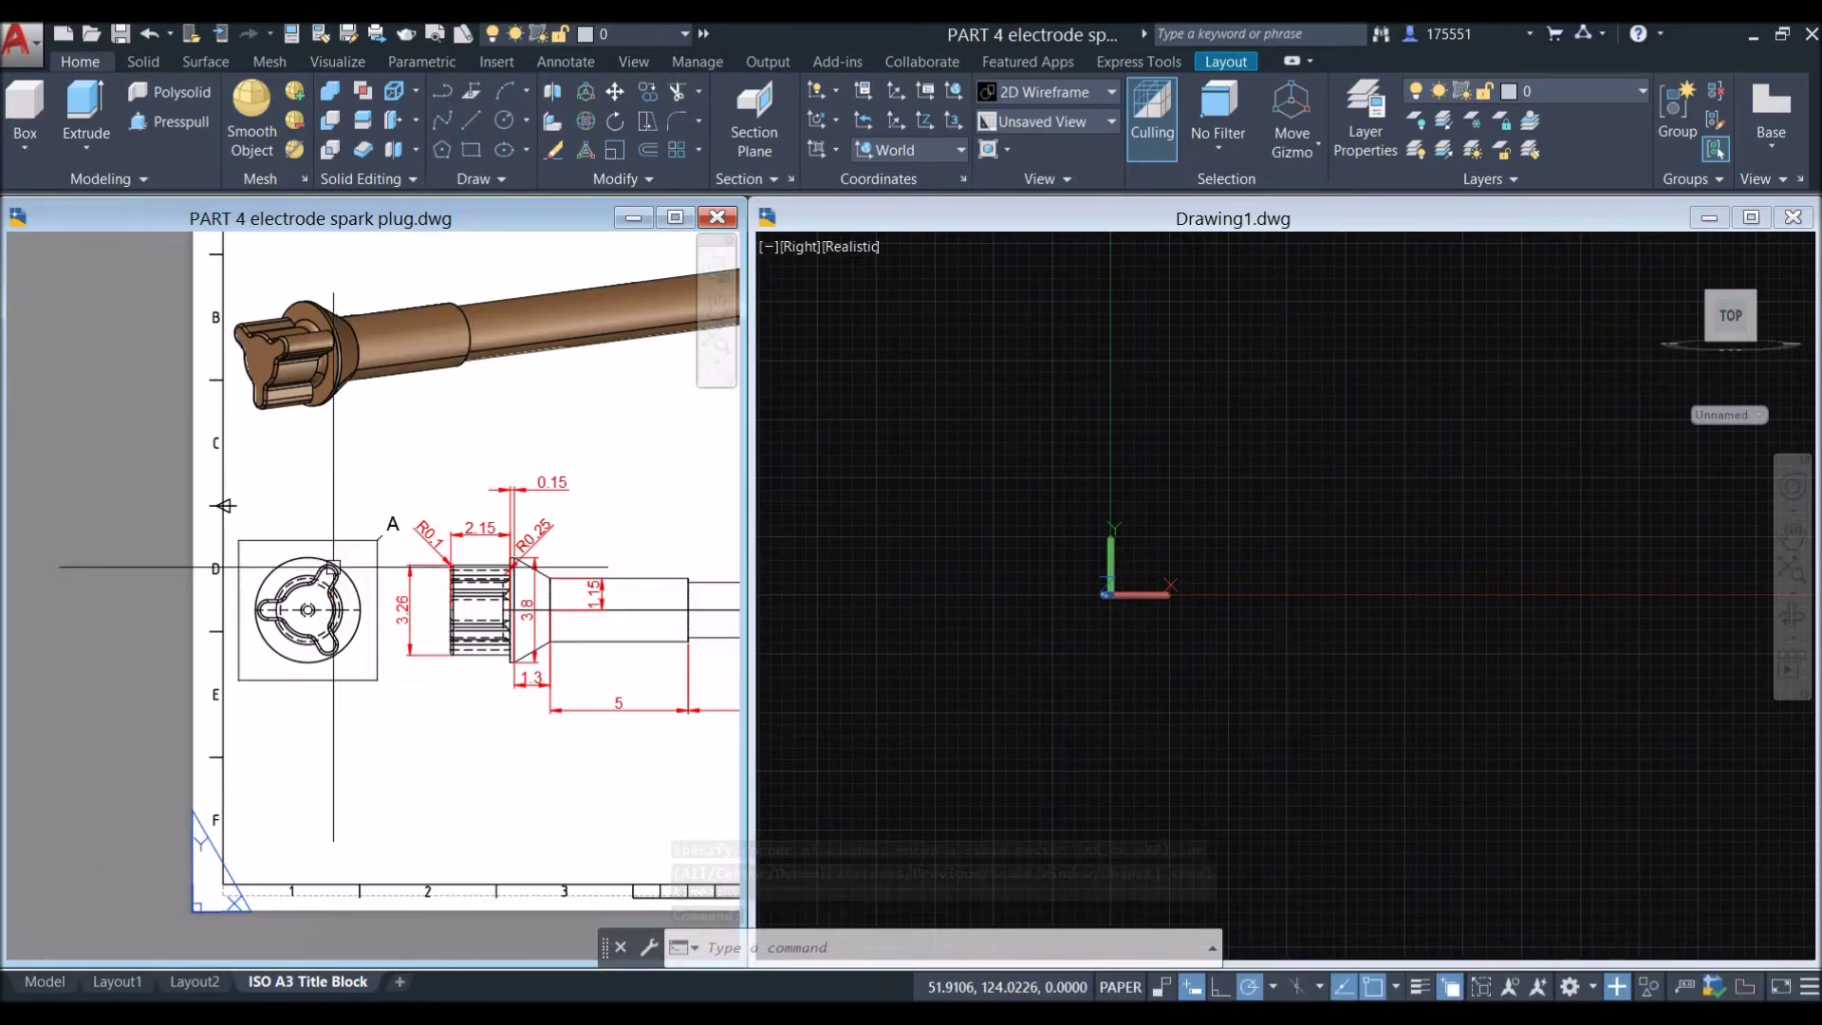
scroll(336, 570, up, 2)
click(337, 523)
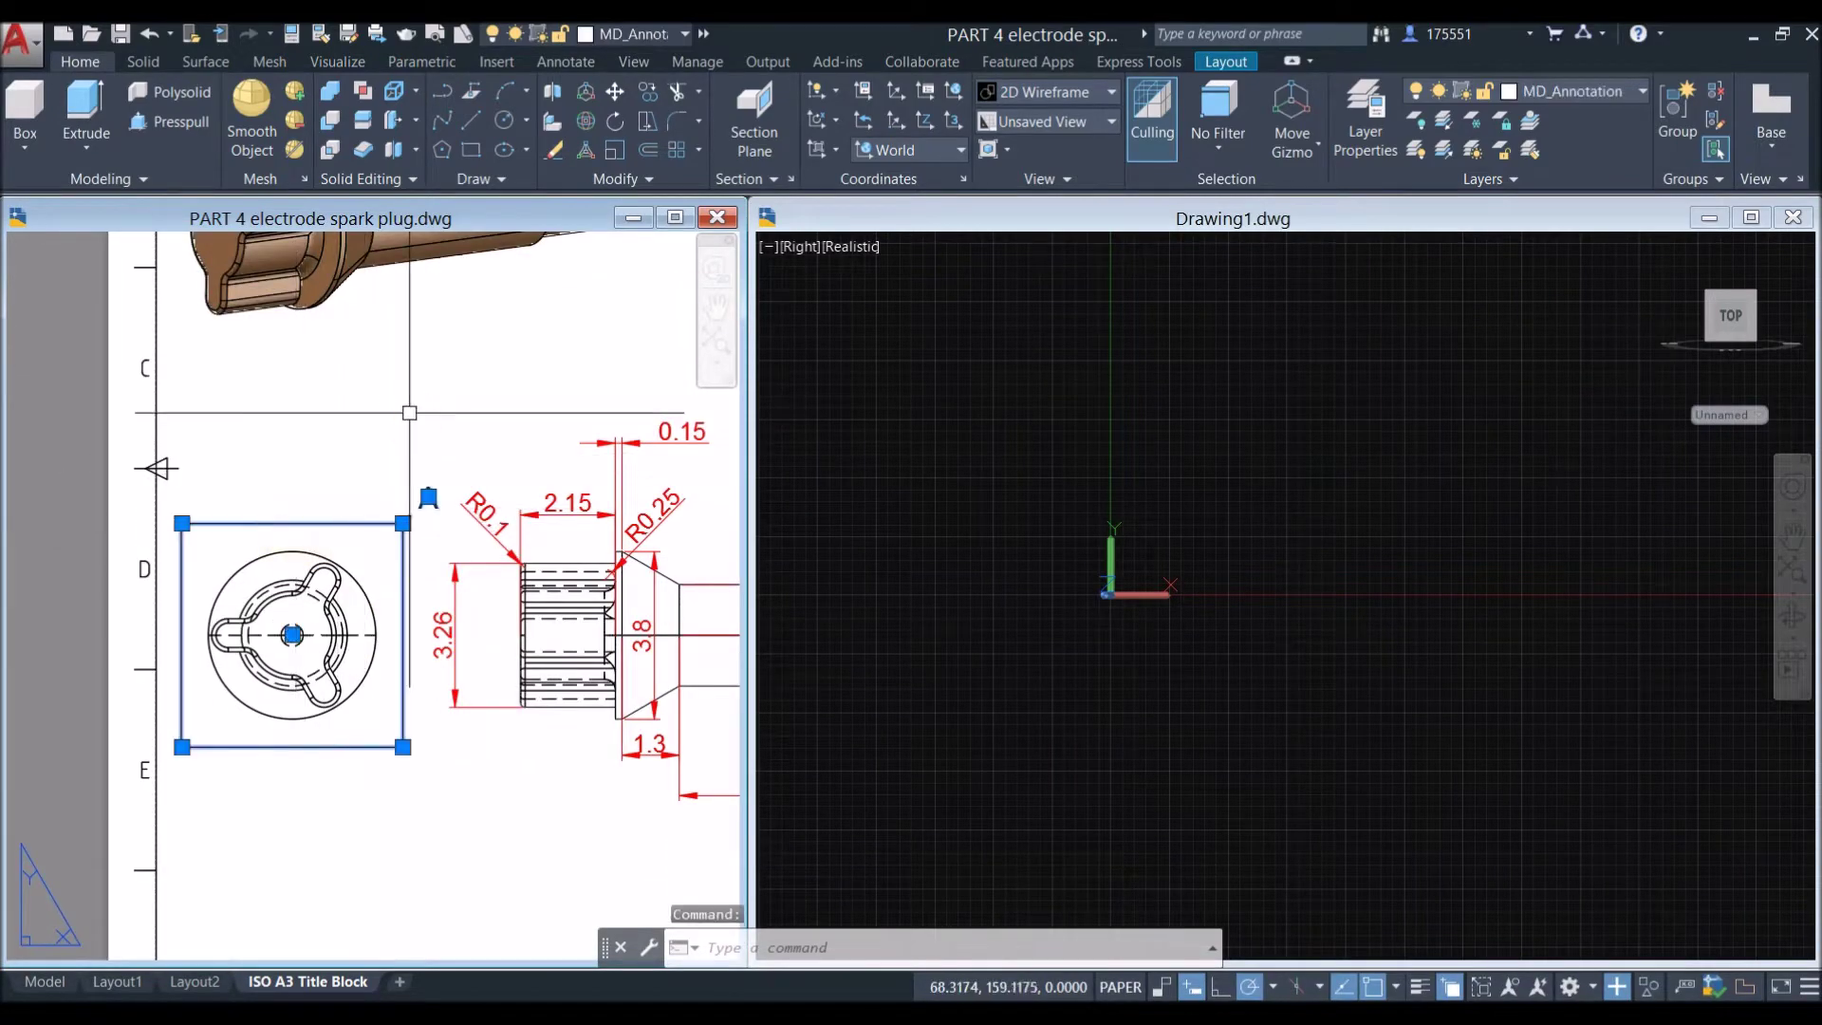
key(Escape)
scroll(410, 413, down, 3)
scroll(541, 432, up, 5)
middle_drag(541, 432, 398, 435)
Step: Draw a circle of radius 1.9 in the new drawing and fit it to the view
click(1011, 459)
text(c)
key(Return)
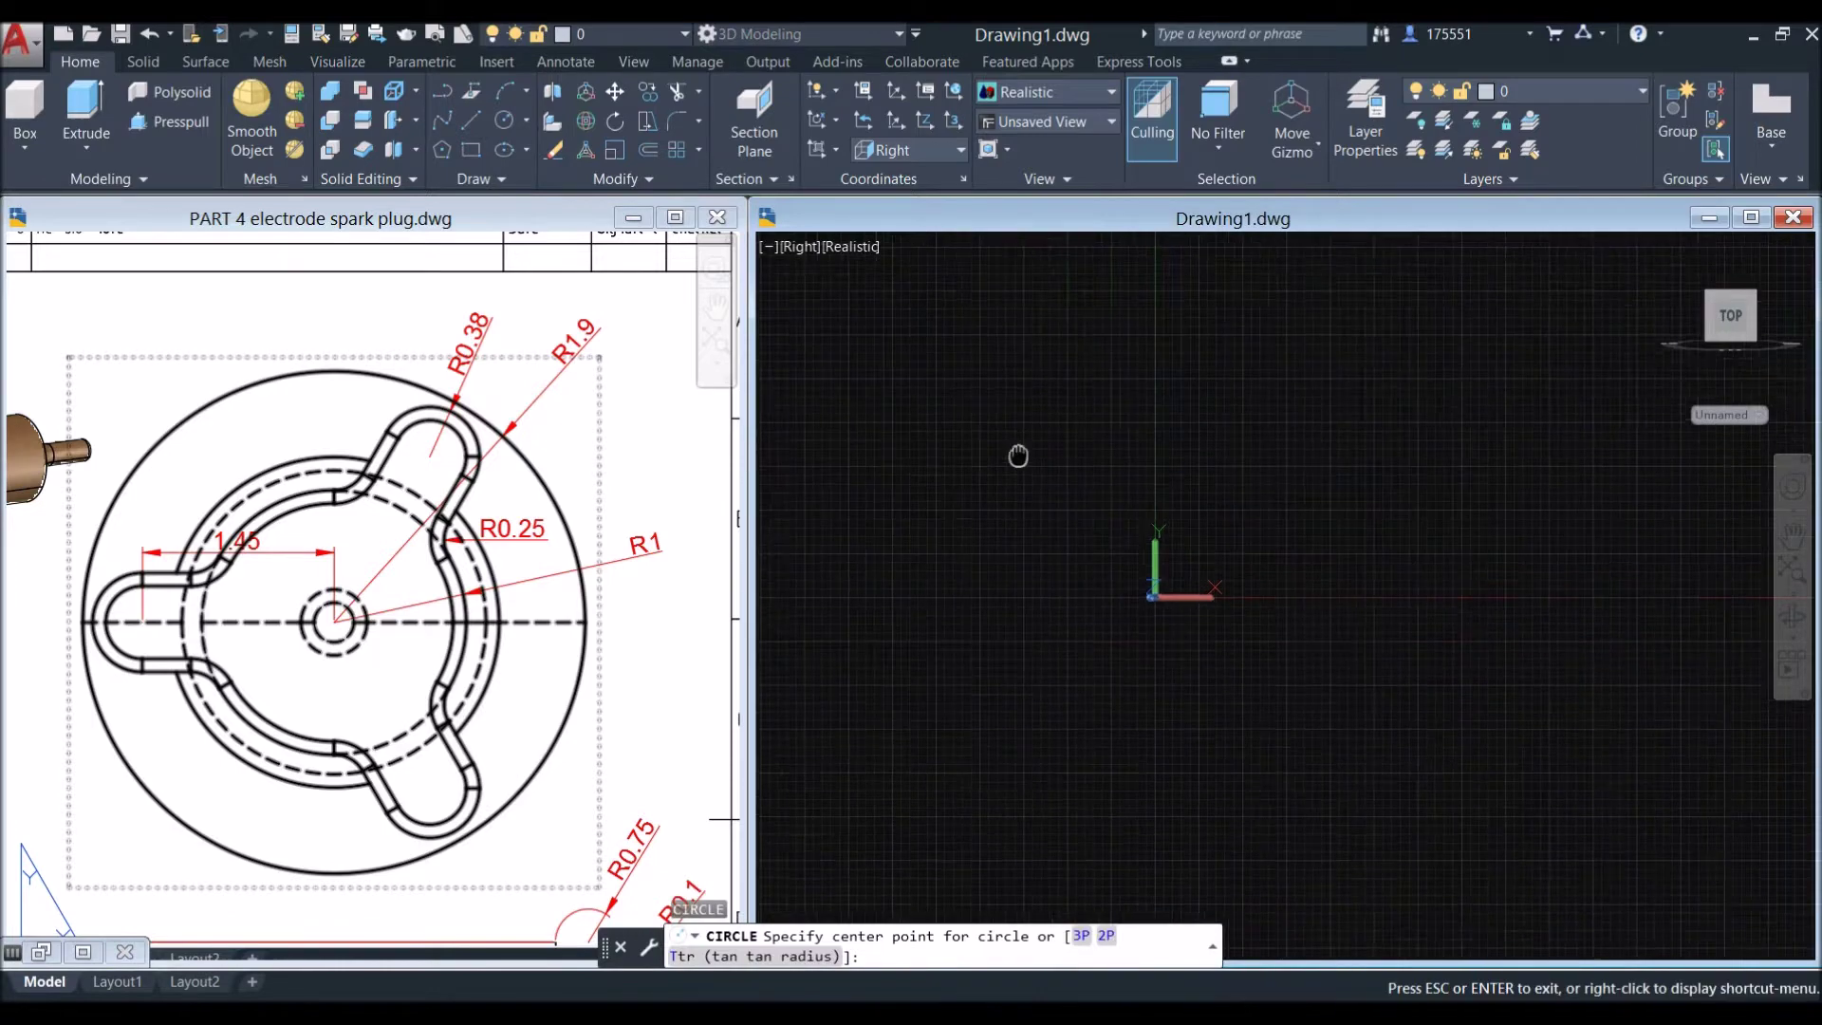
middle_drag(1018, 457, 767, 533)
click(1016, 482)
click(1045, 394)
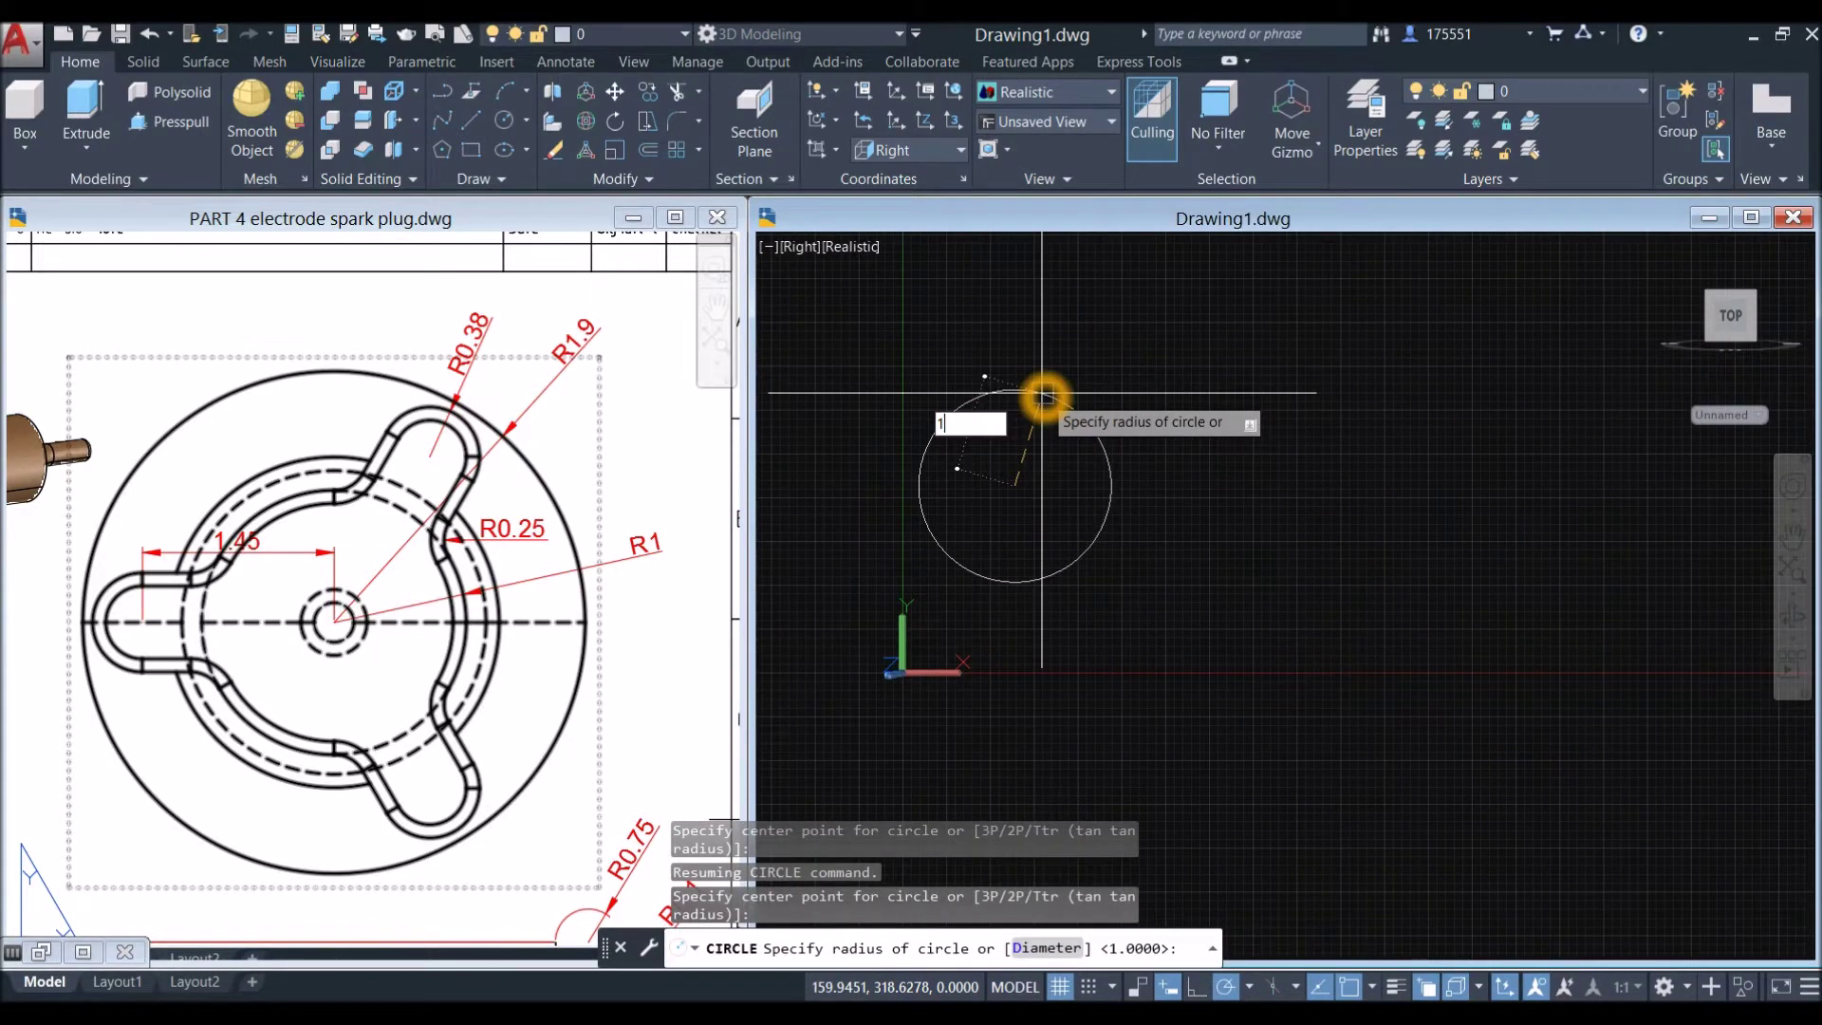
key(Return)
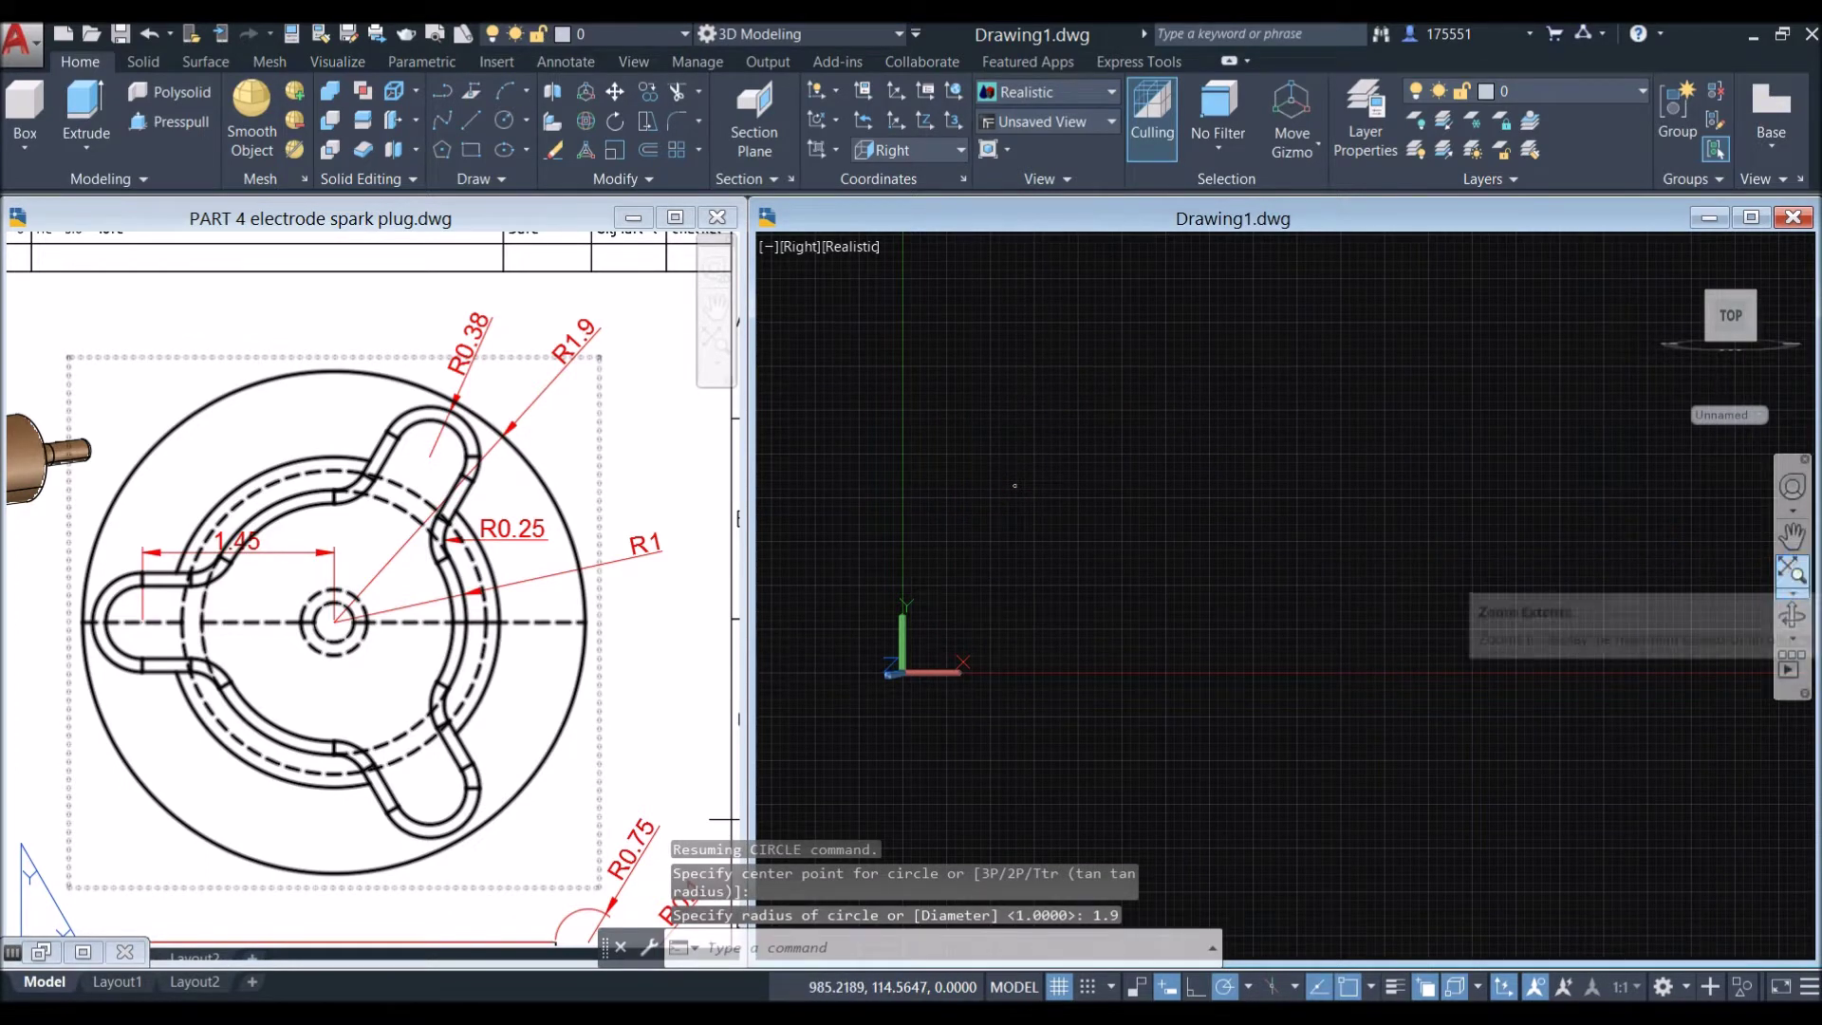
click(1792, 570)
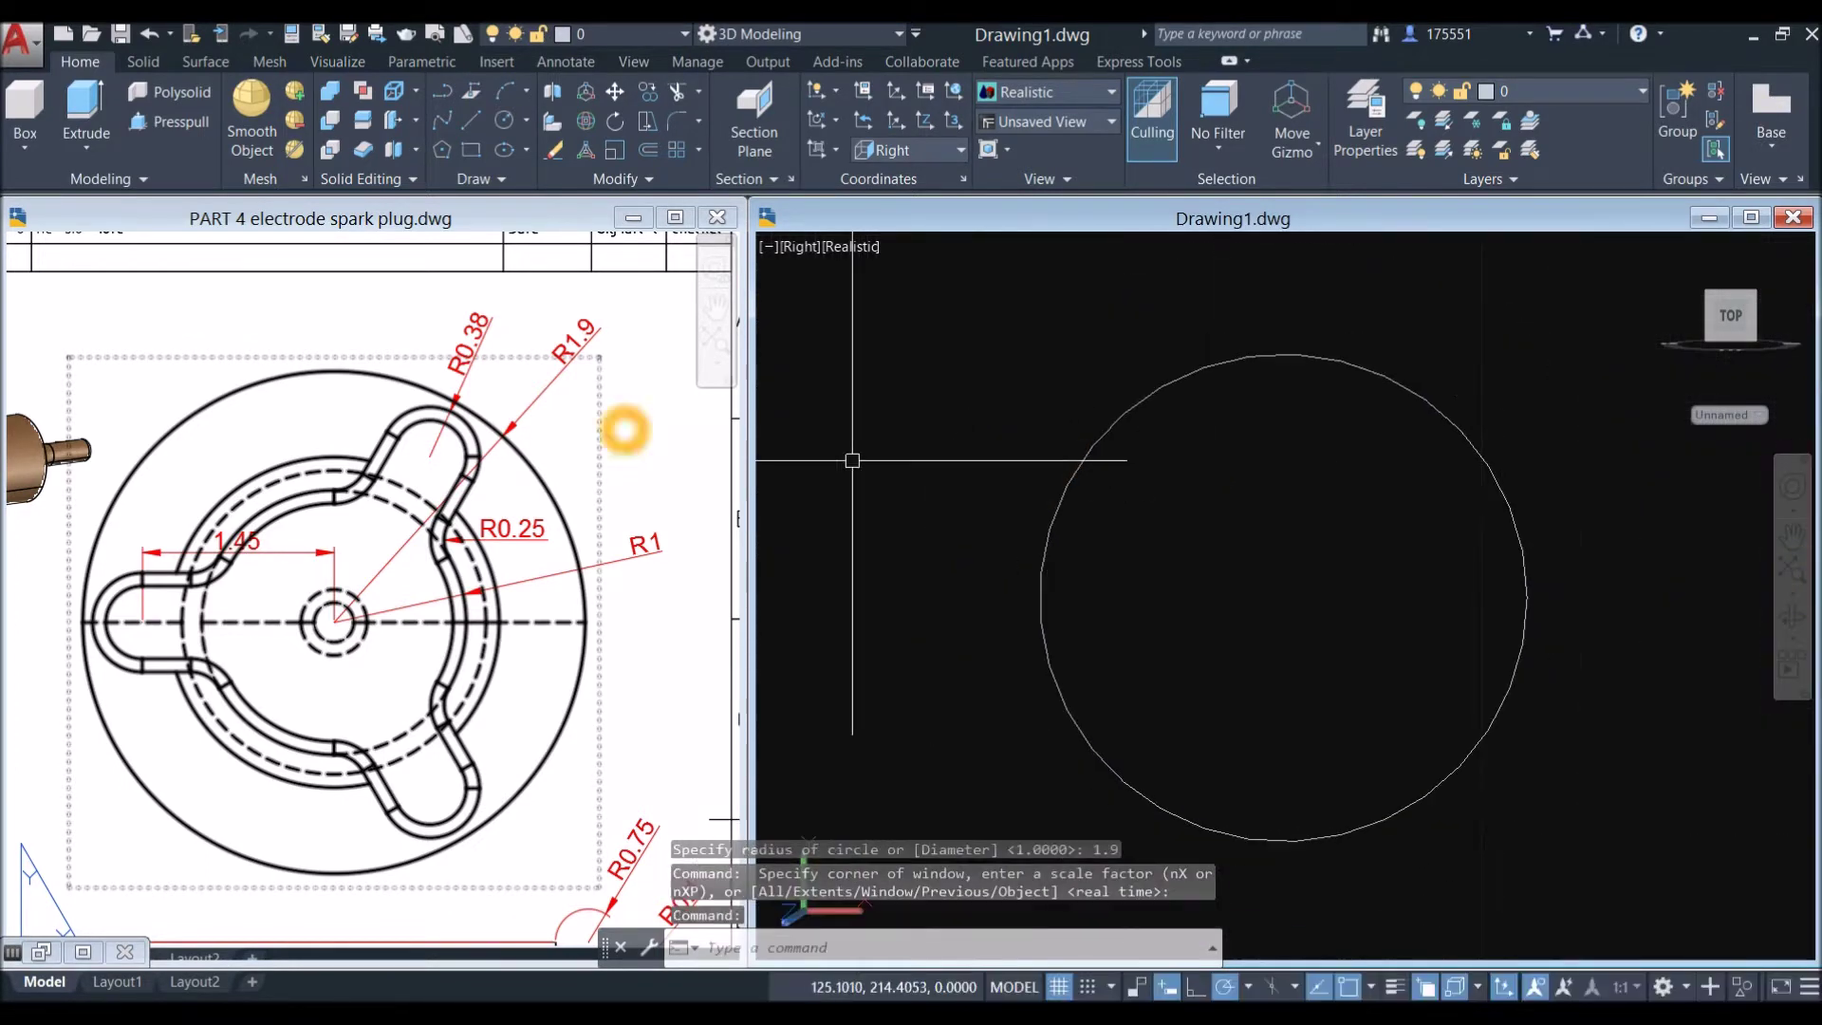
Step: Draw a circle of radius 1 concentric with the outer circle
click(598, 332)
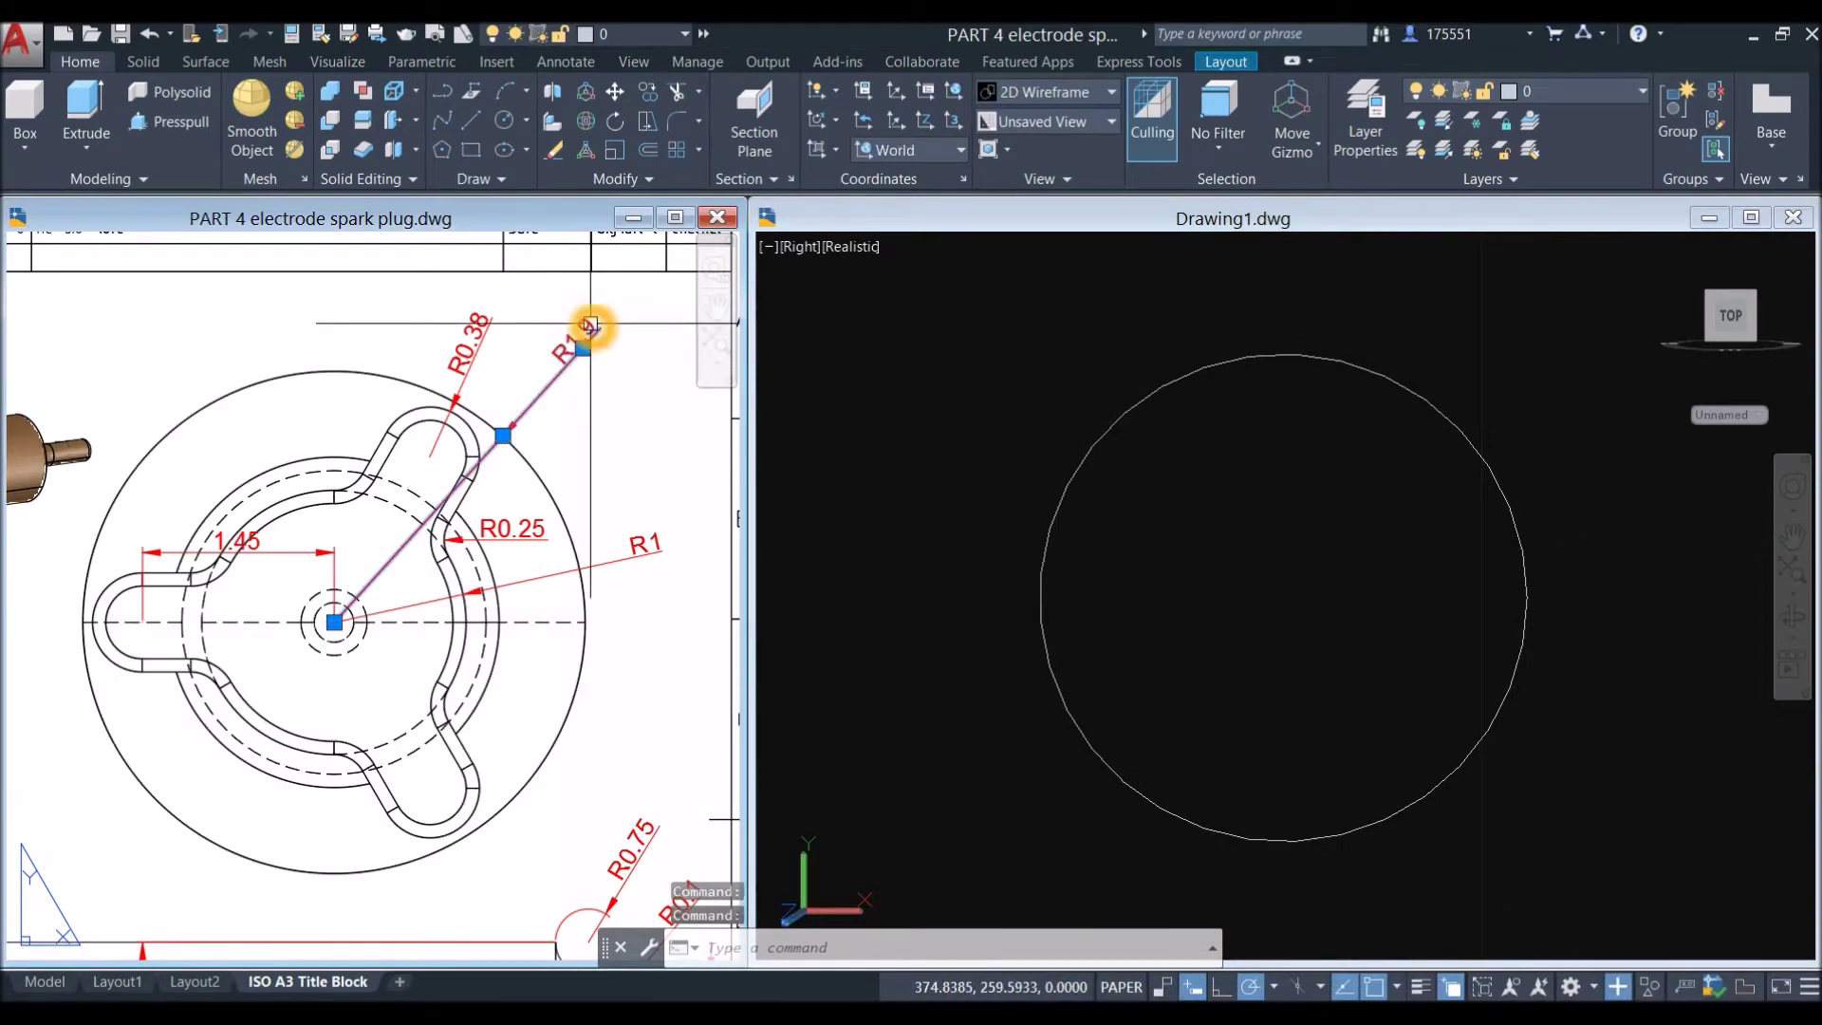
click(993, 372)
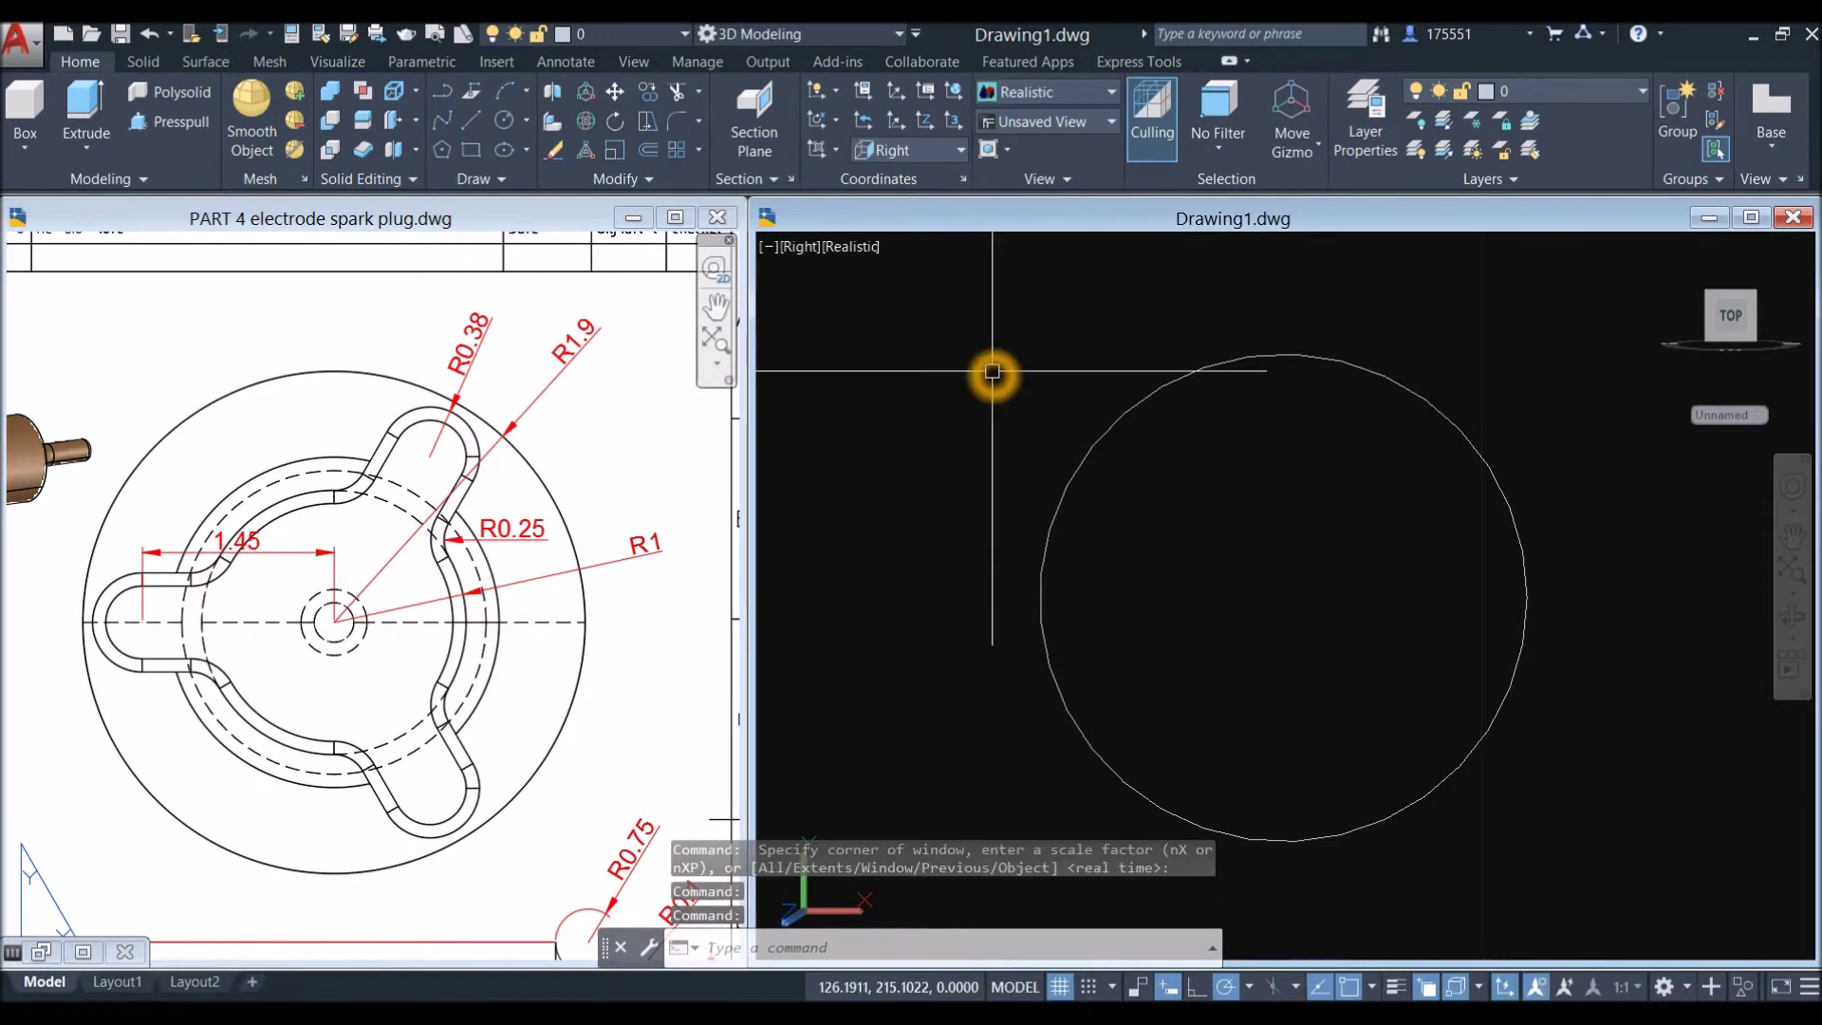
key(Return)
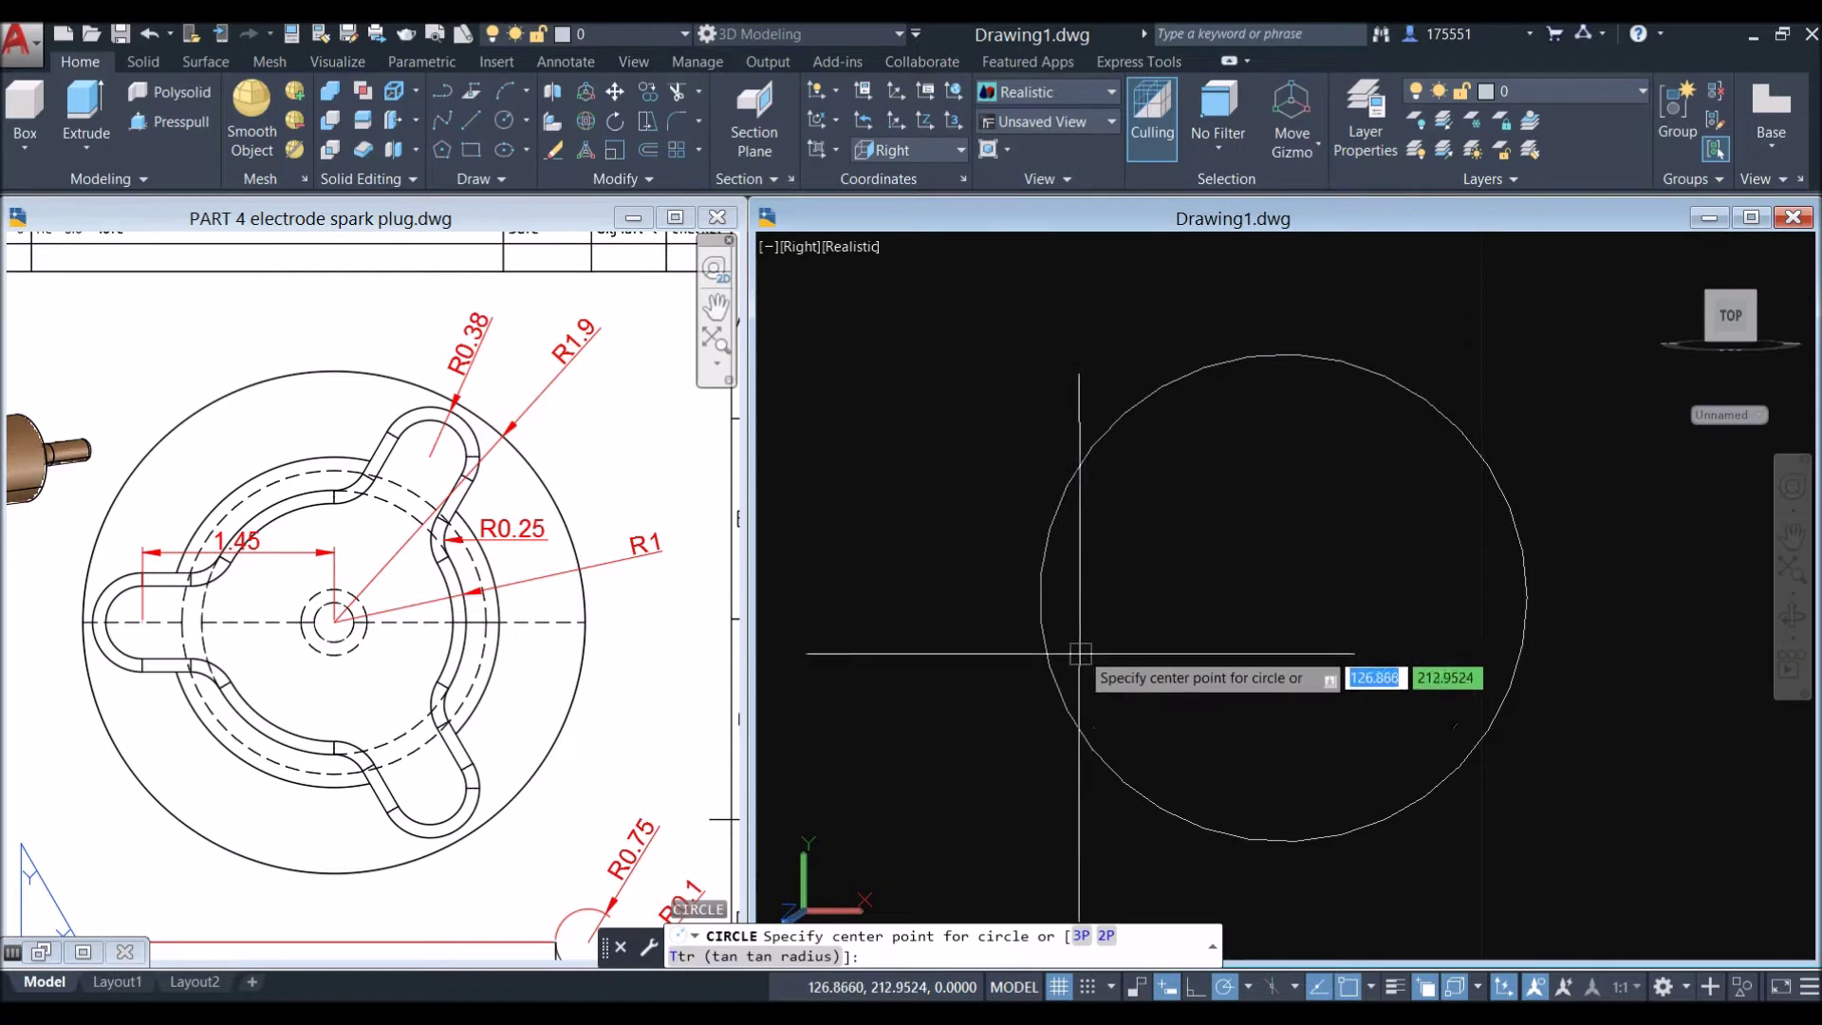
click(1089, 719)
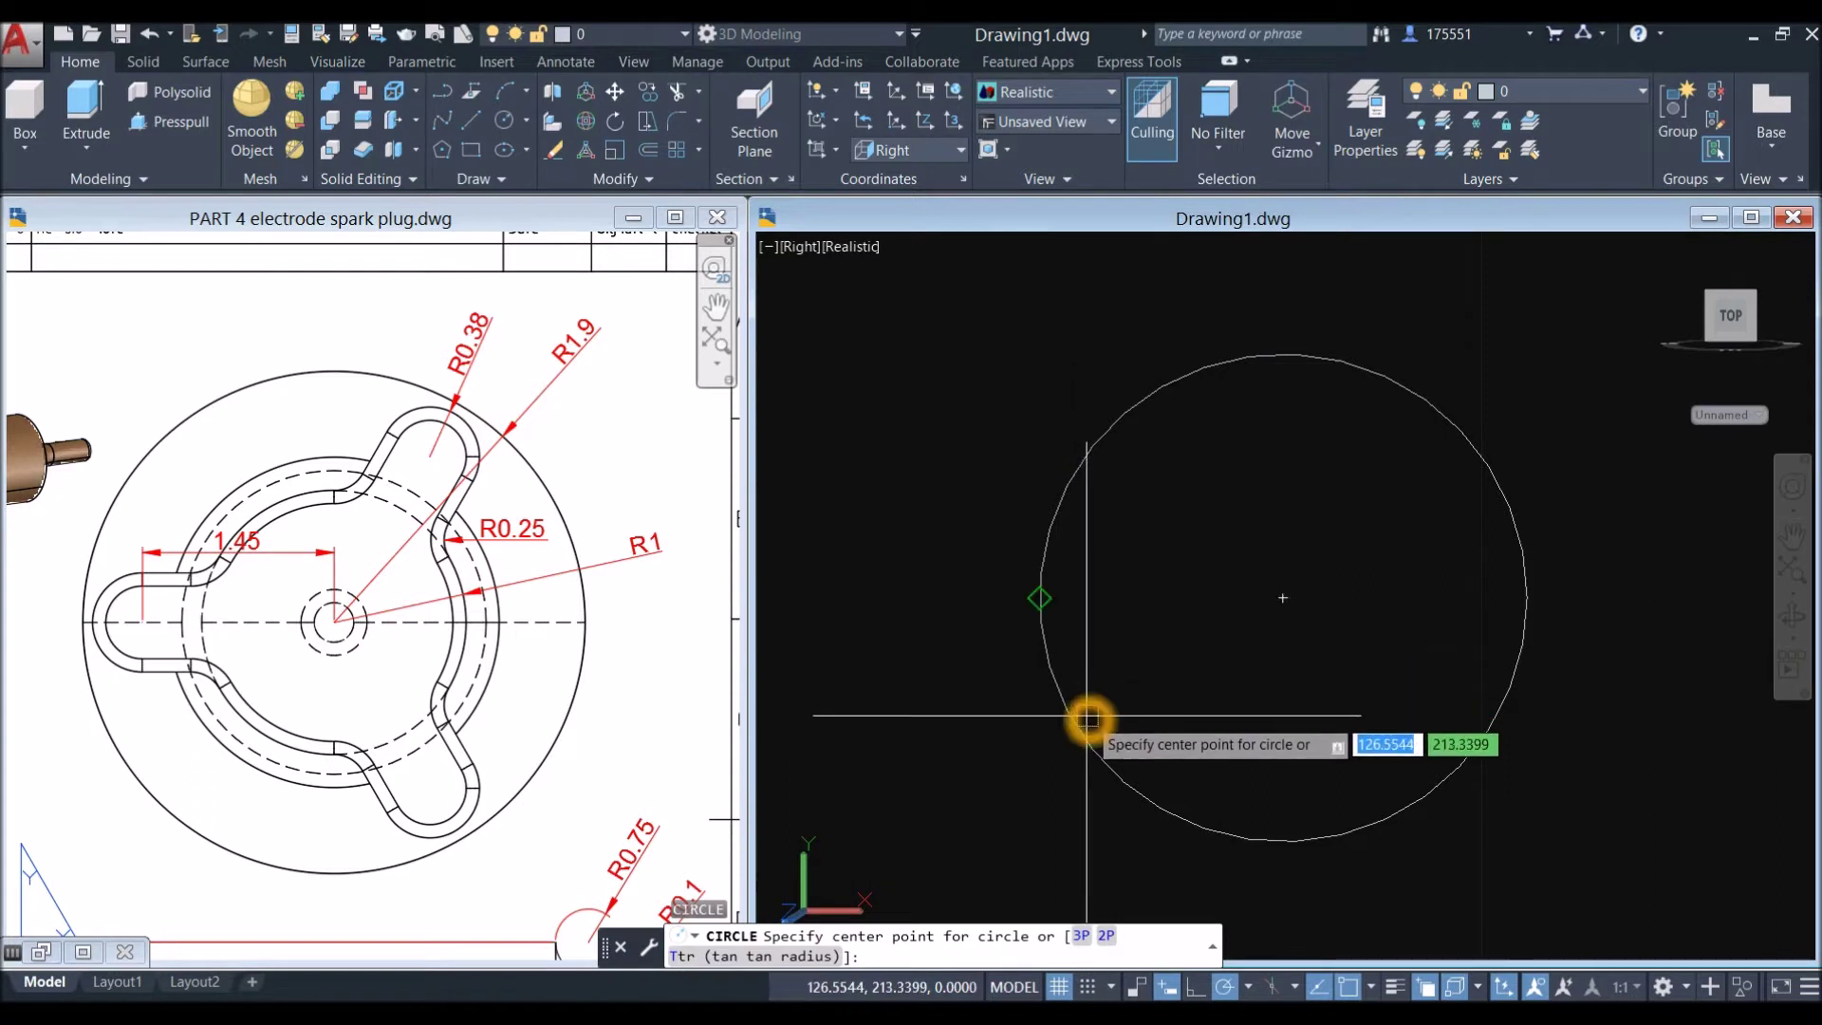
click(1275, 603)
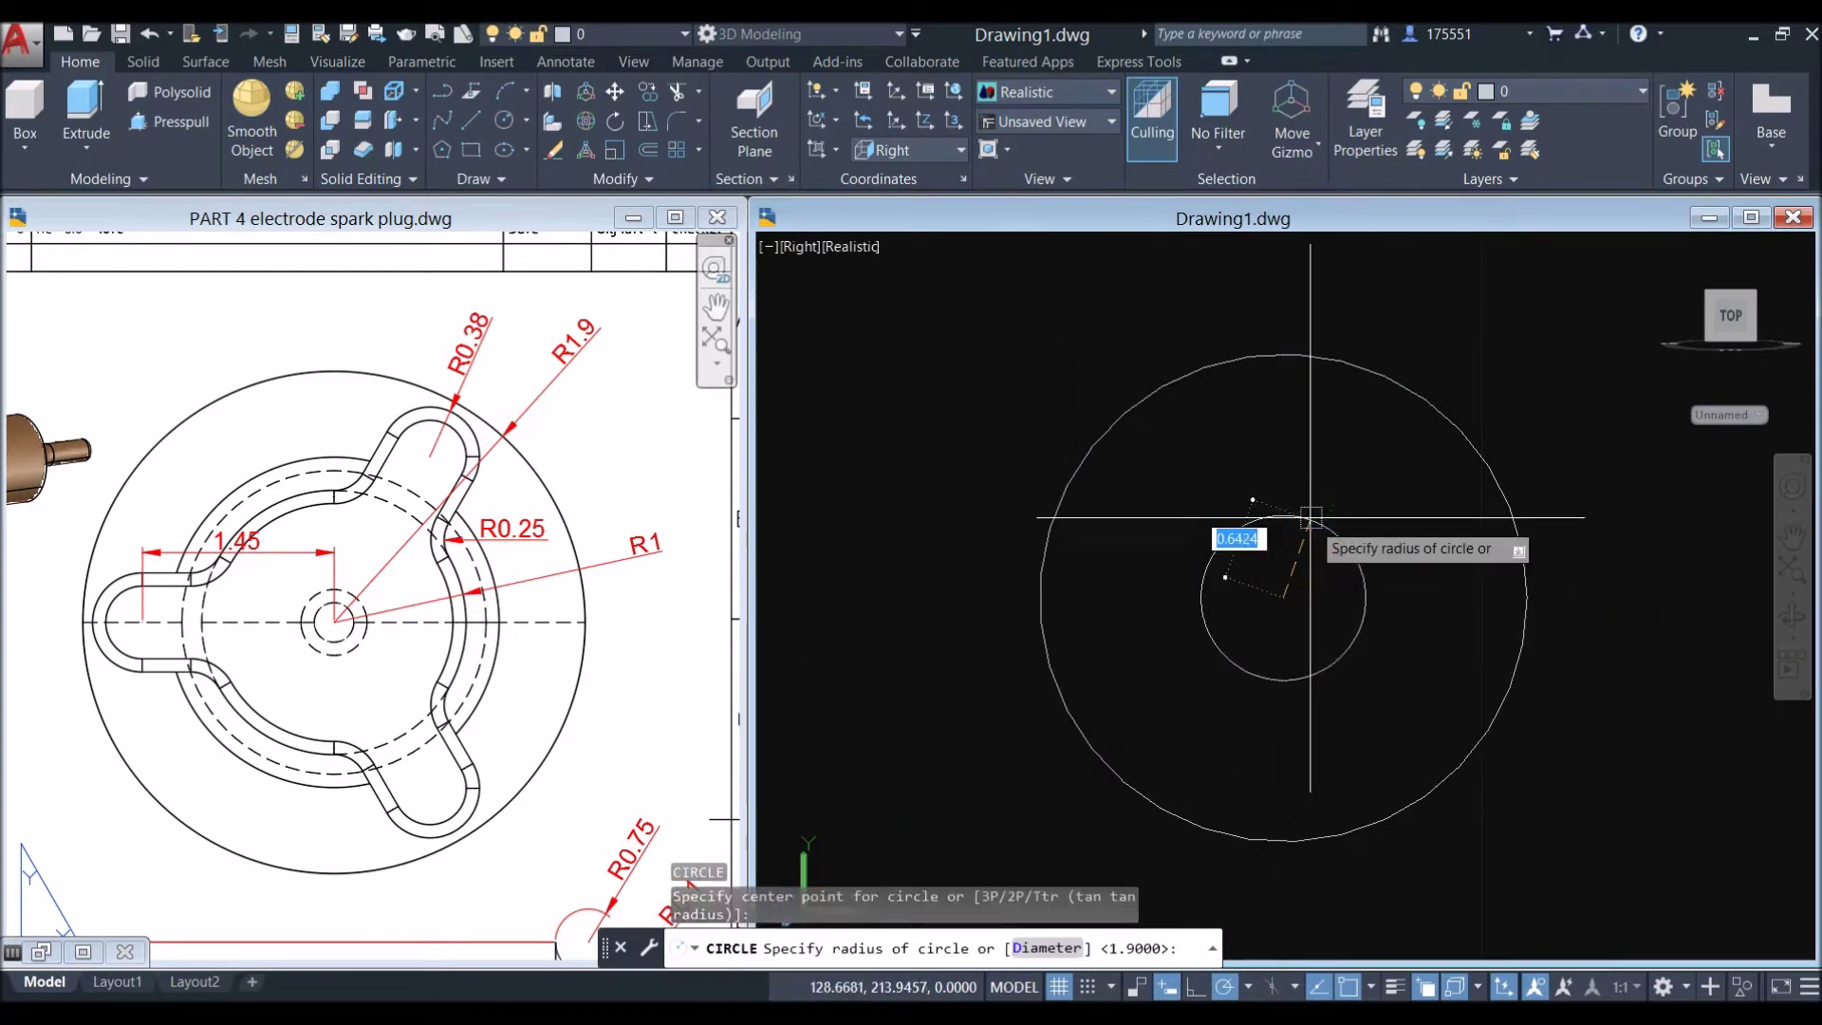
text(1)
key(Return)
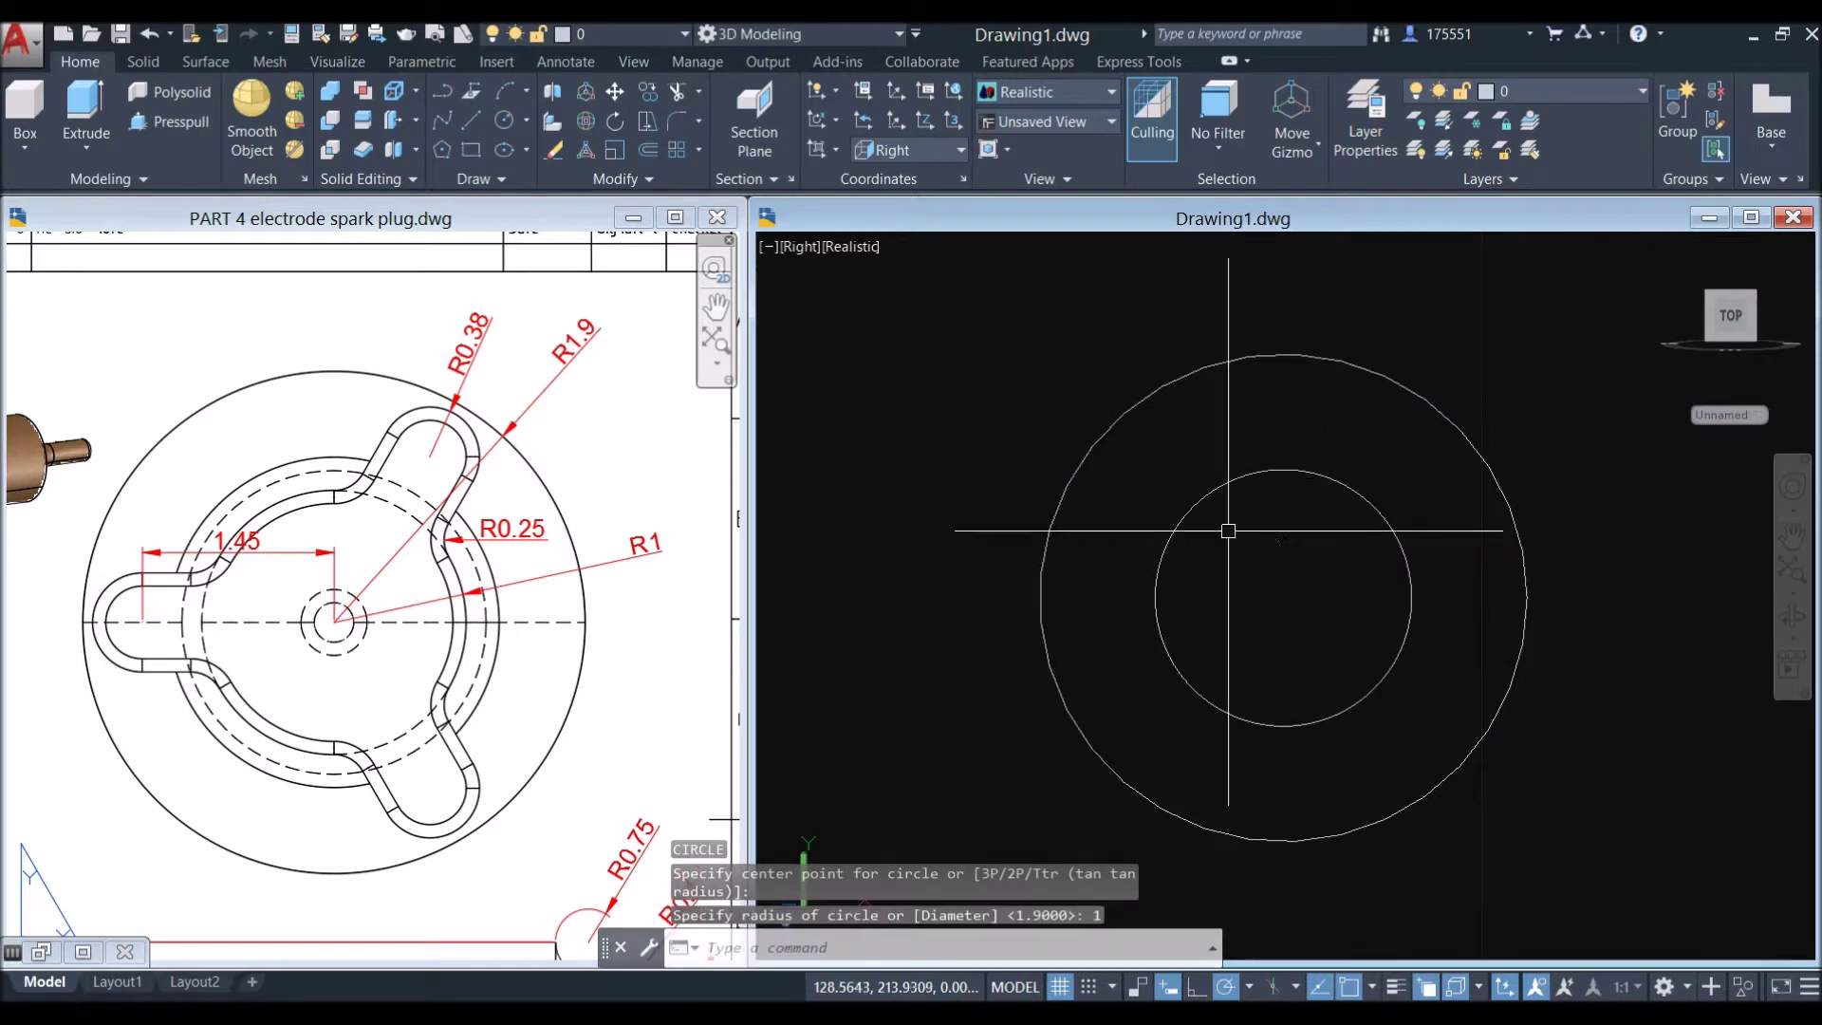
Step: Examine the inner lobed profile and its radius dimensions in the enlarged reference detail
click(568, 606)
scroll(422, 566, up, 3)
middle_drag(422, 566, 444, 542)
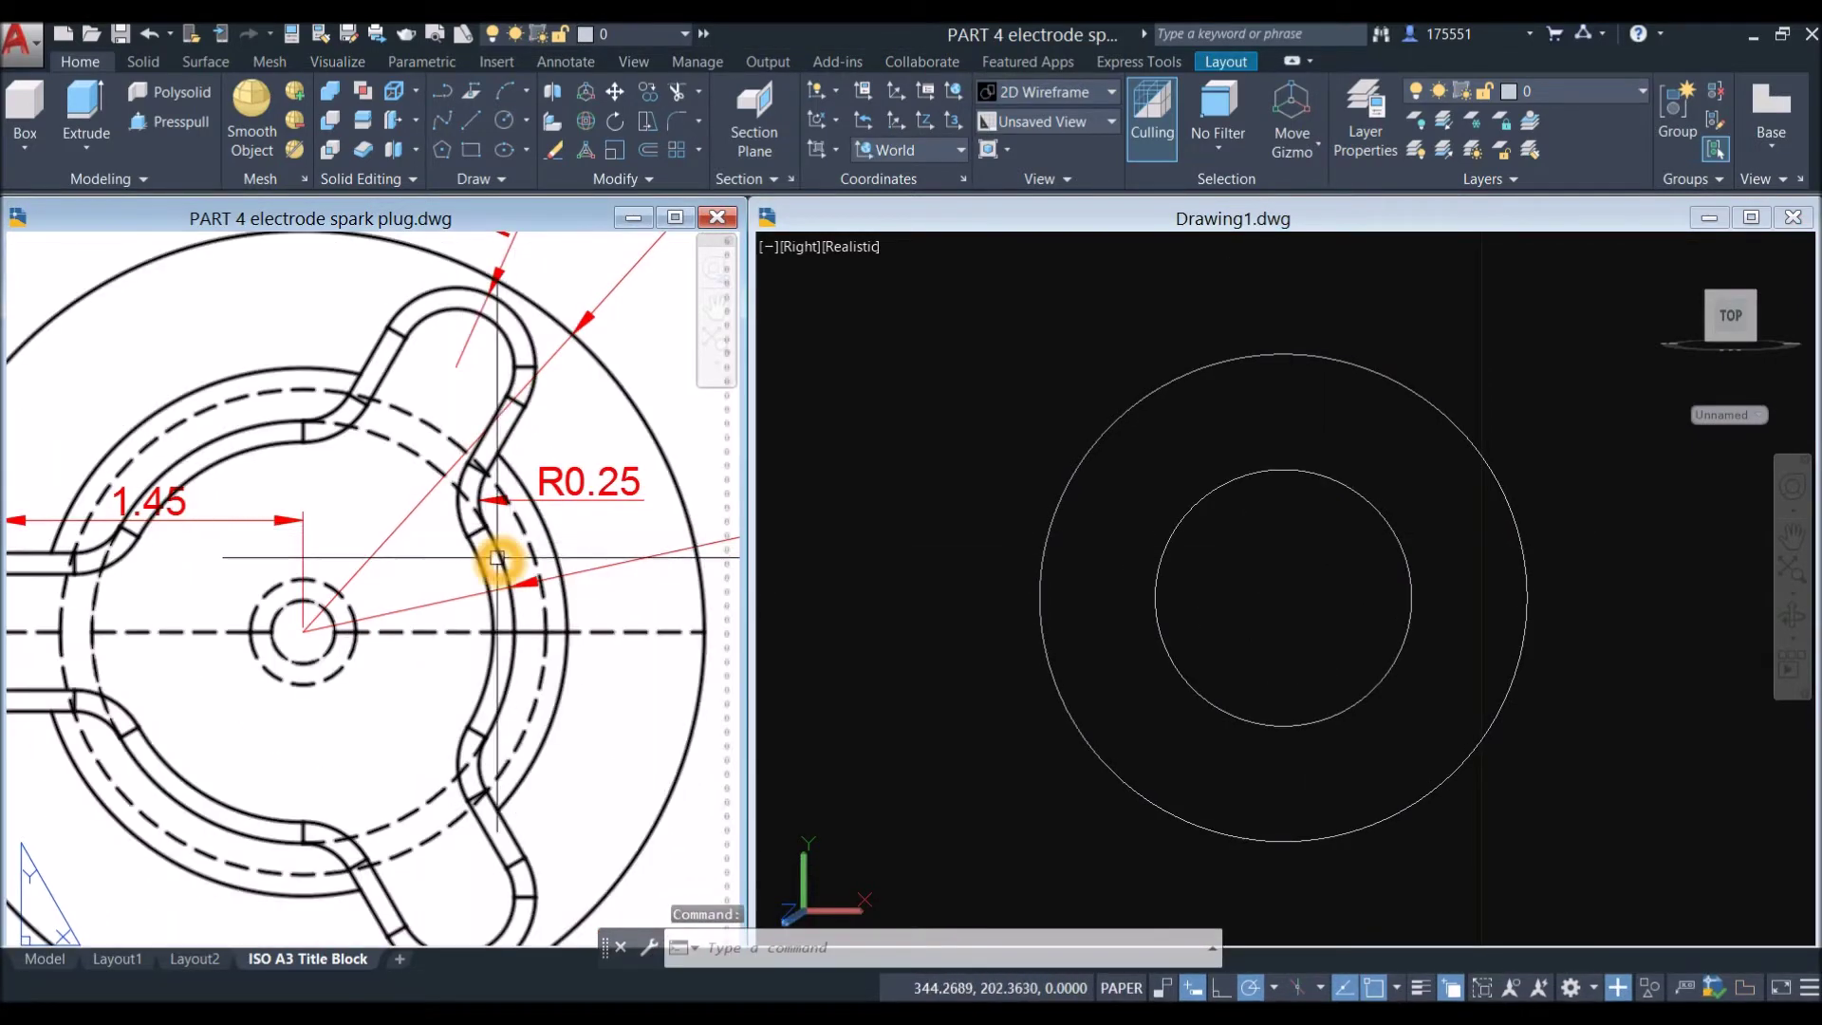
scroll(497, 558, down, 2)
click(528, 571)
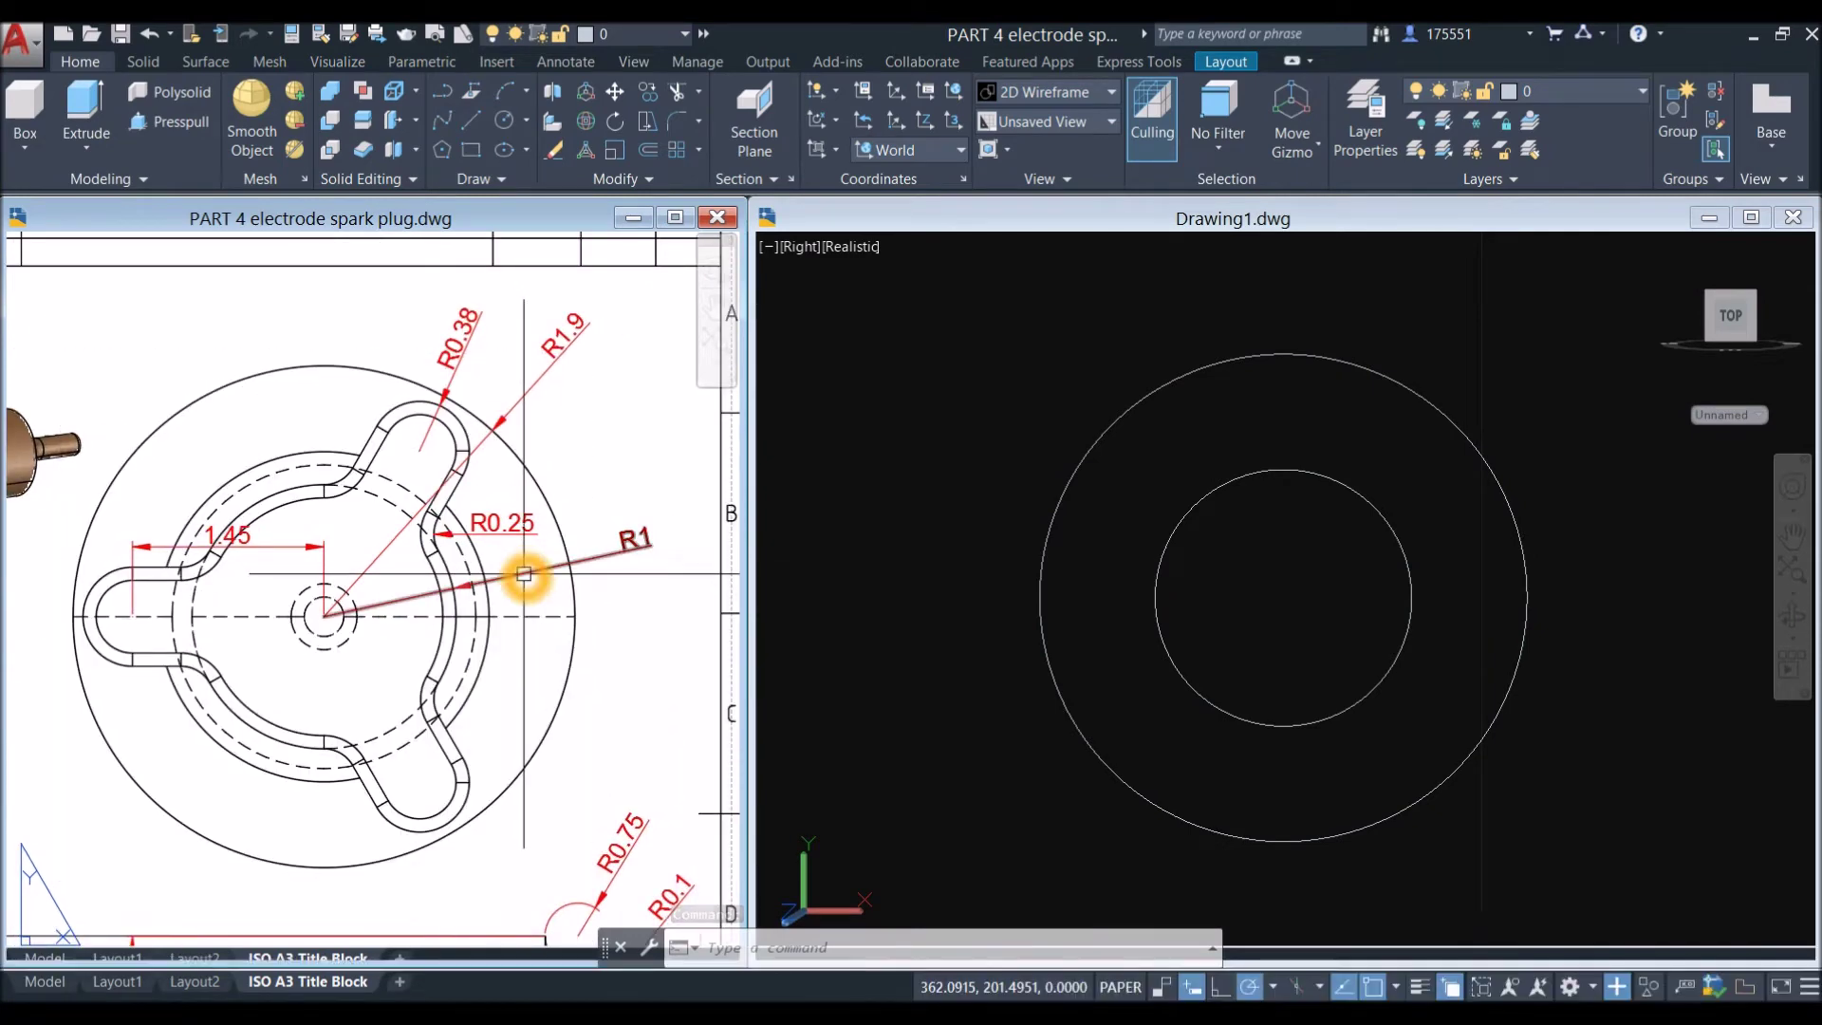
click(463, 608)
key(Escape)
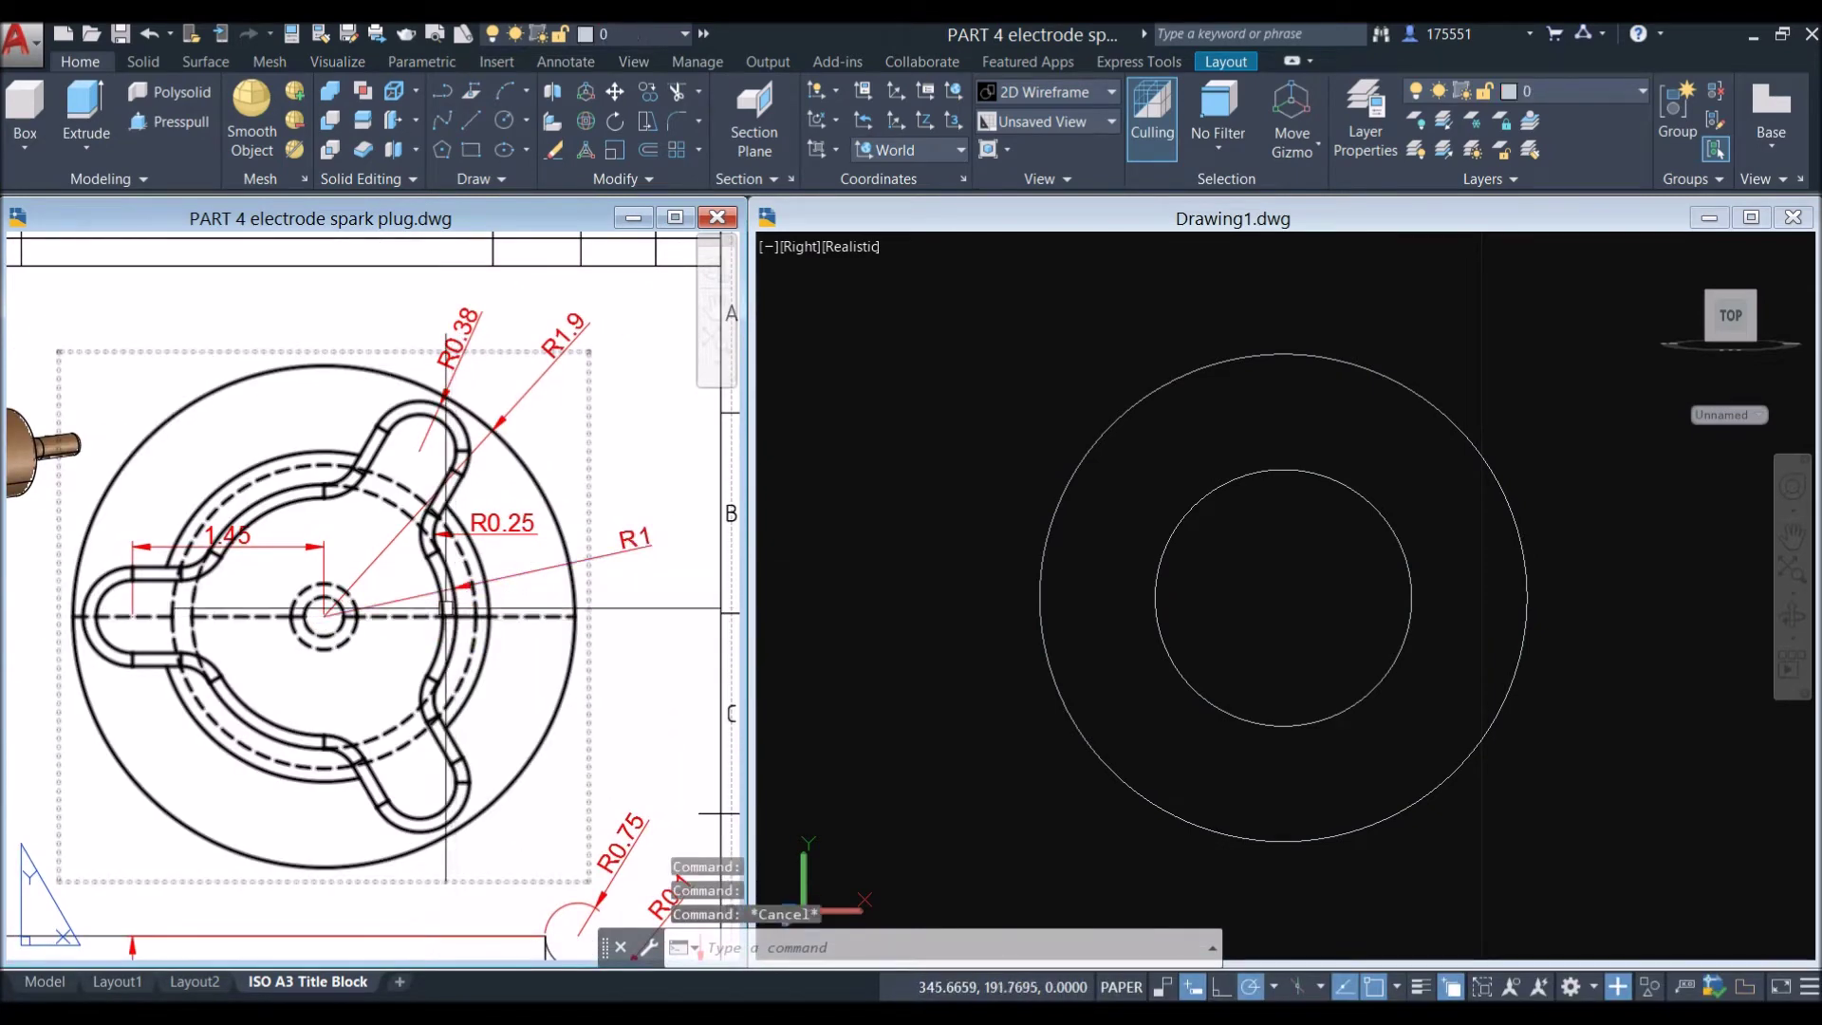
Step: Draw a horizontal line 1.45 long from the circles' common centre towards the left
click(1078, 560)
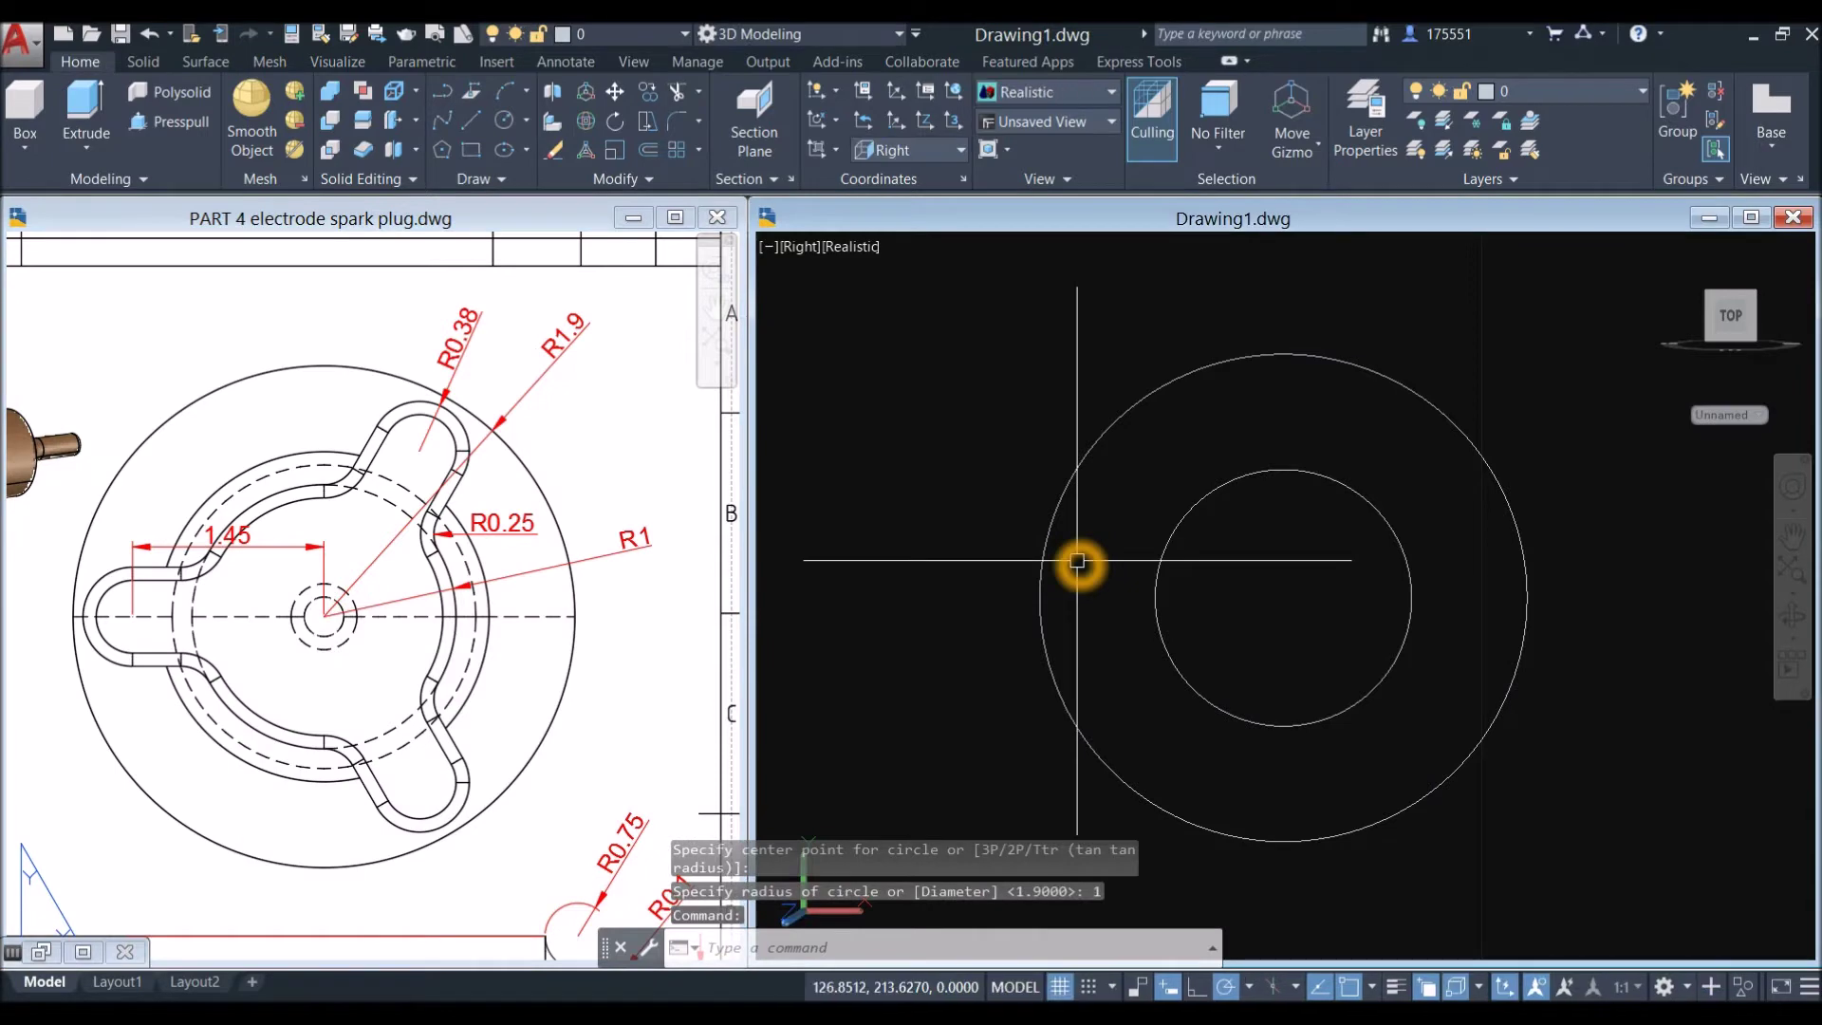
text(L)
key(Return)
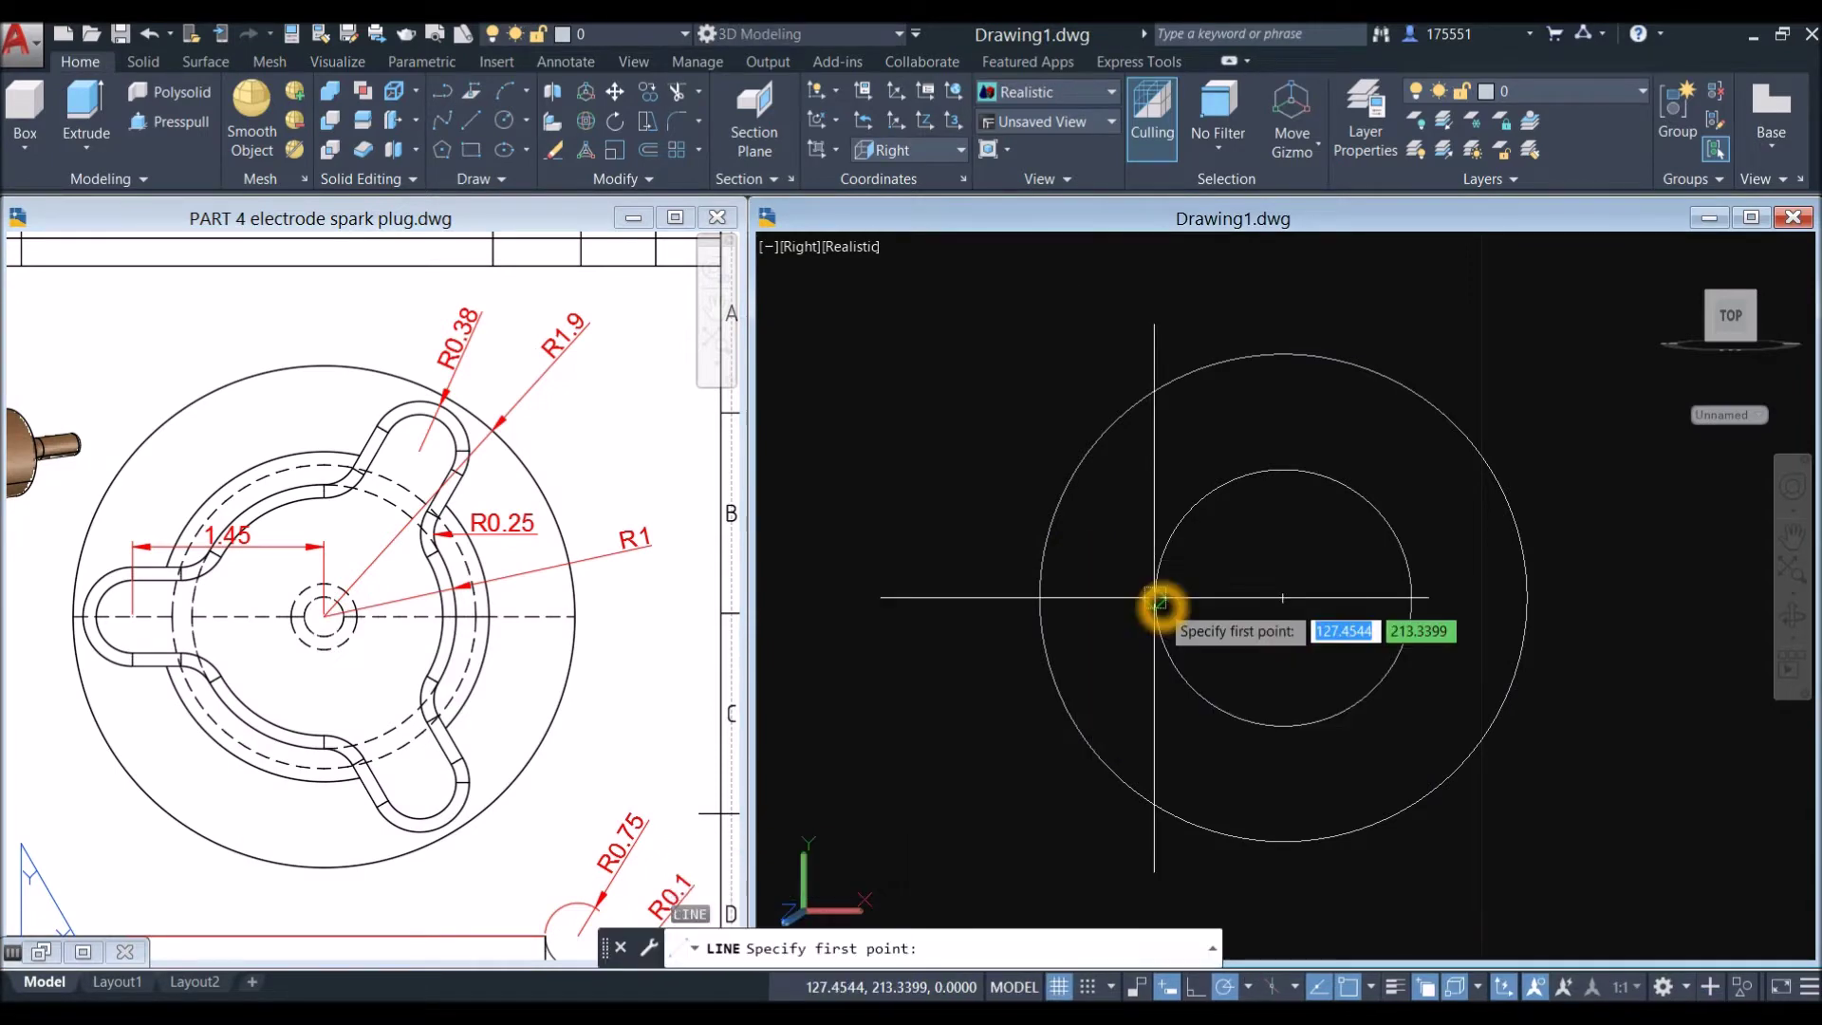
click(1283, 598)
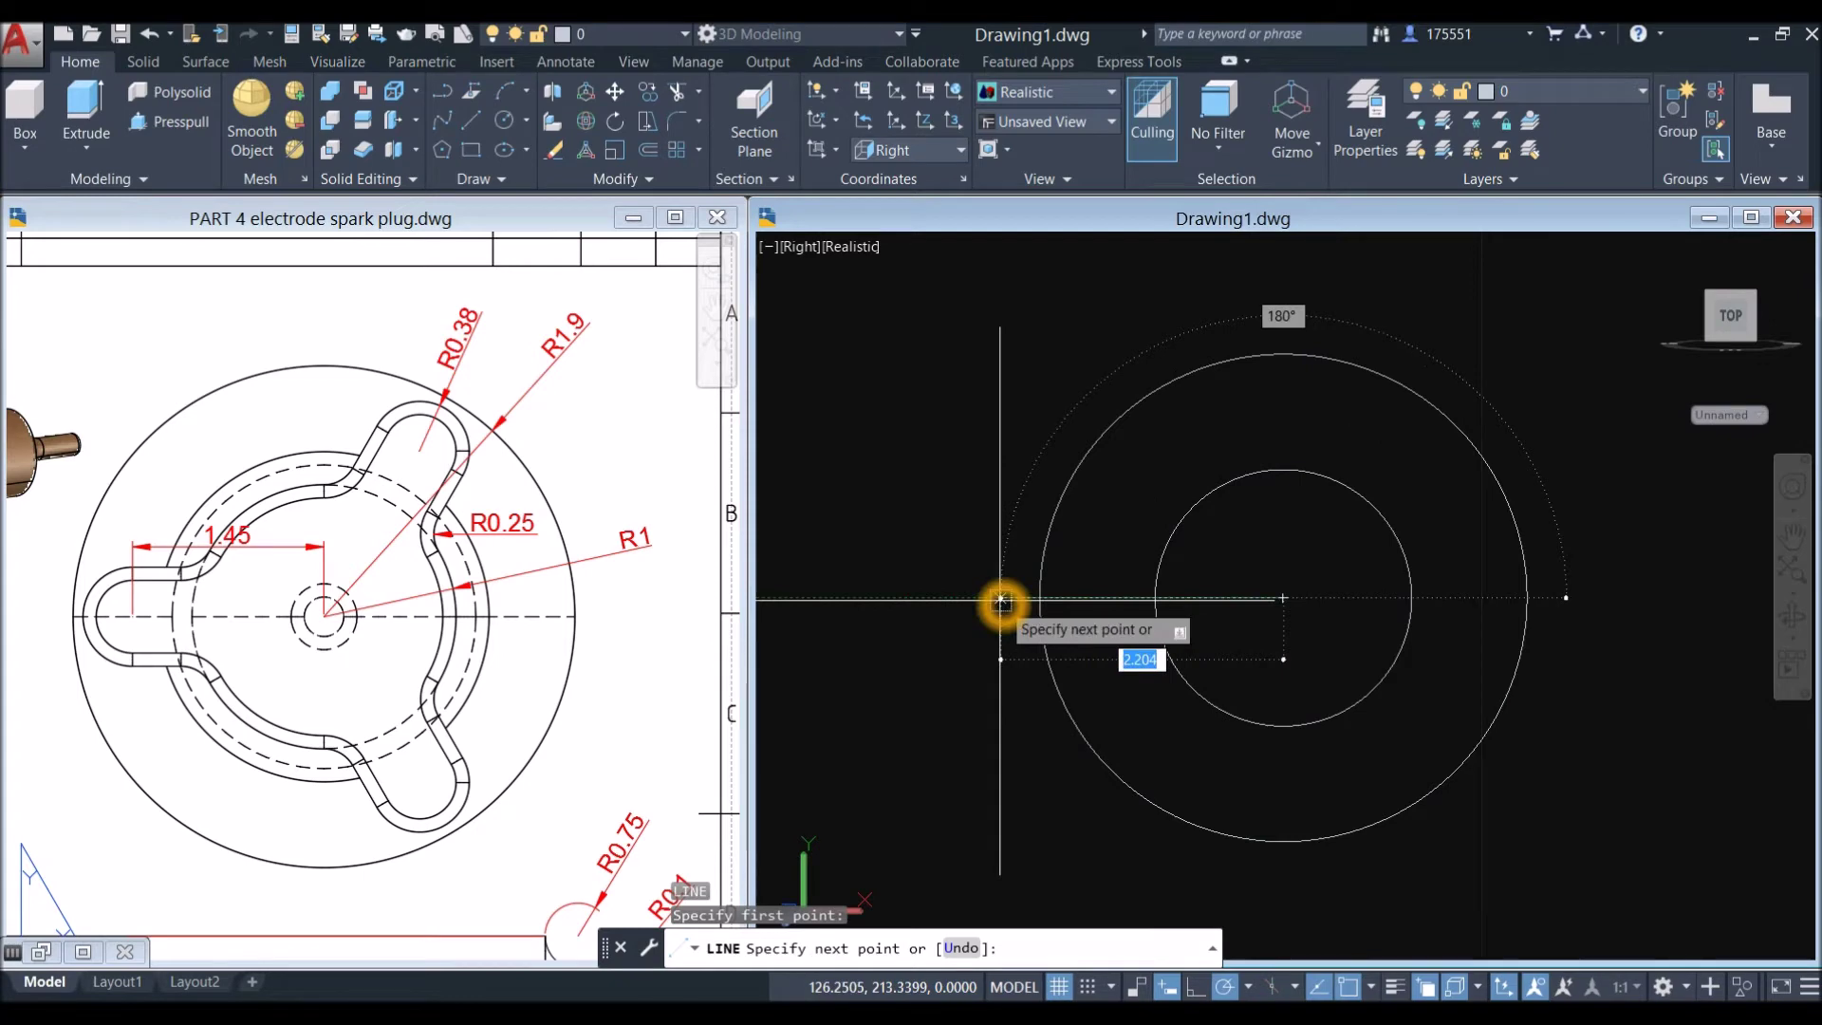
text(1.45)
key(Return)
right_click(1004, 529)
click(1145, 550)
click(1182, 586)
Step: Draw a circle of radius 0.38 centred on the left end of the 1.45 line
click(411, 531)
click(328, 625)
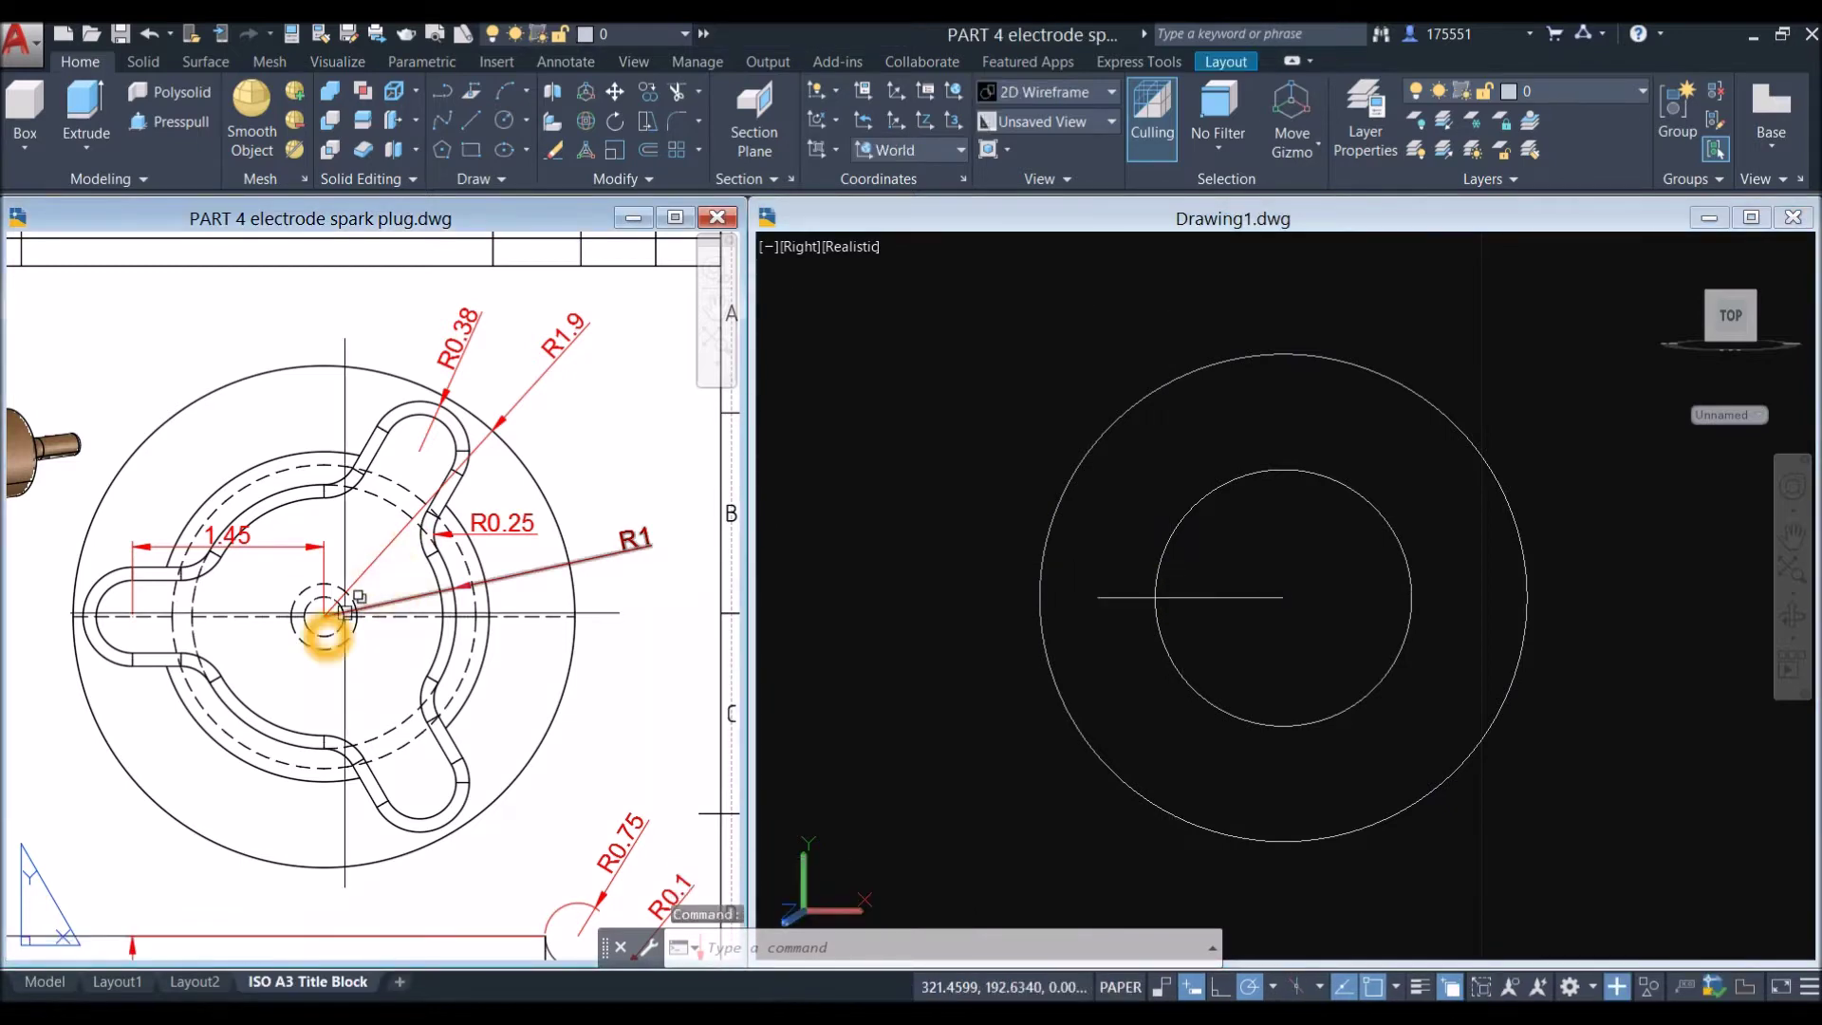
click(323, 621)
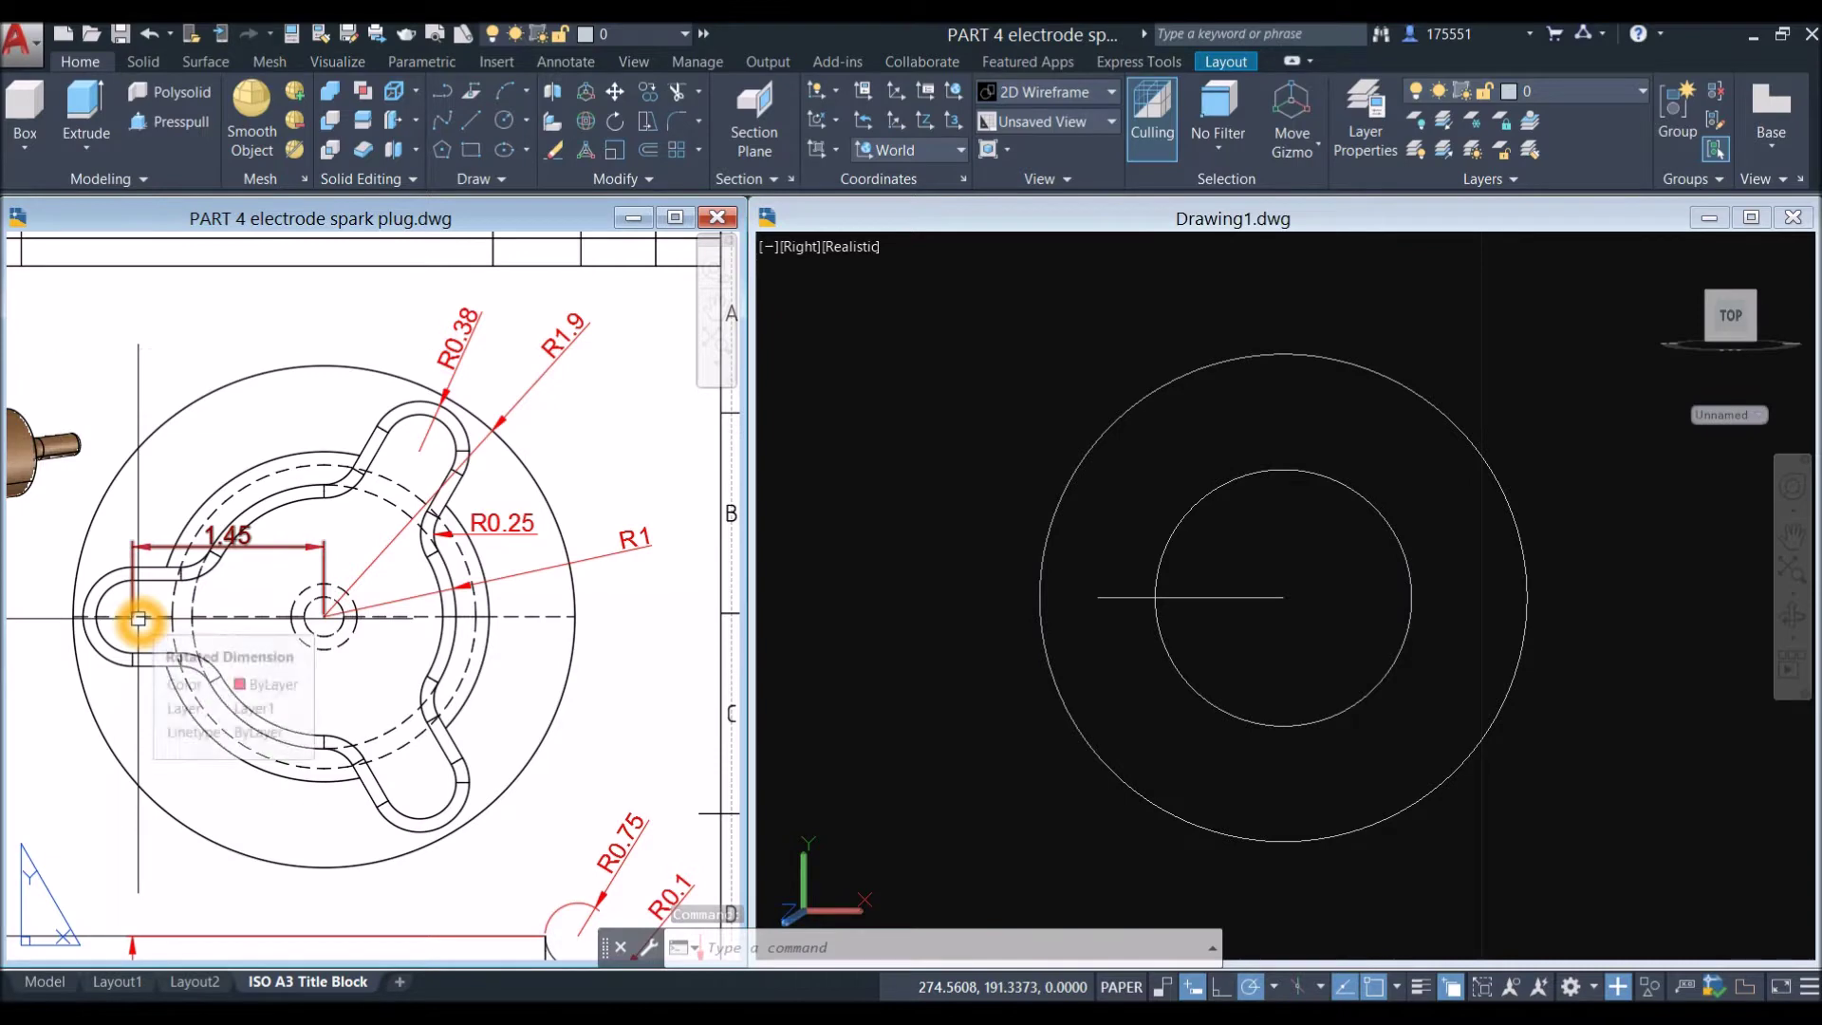
click(1010, 521)
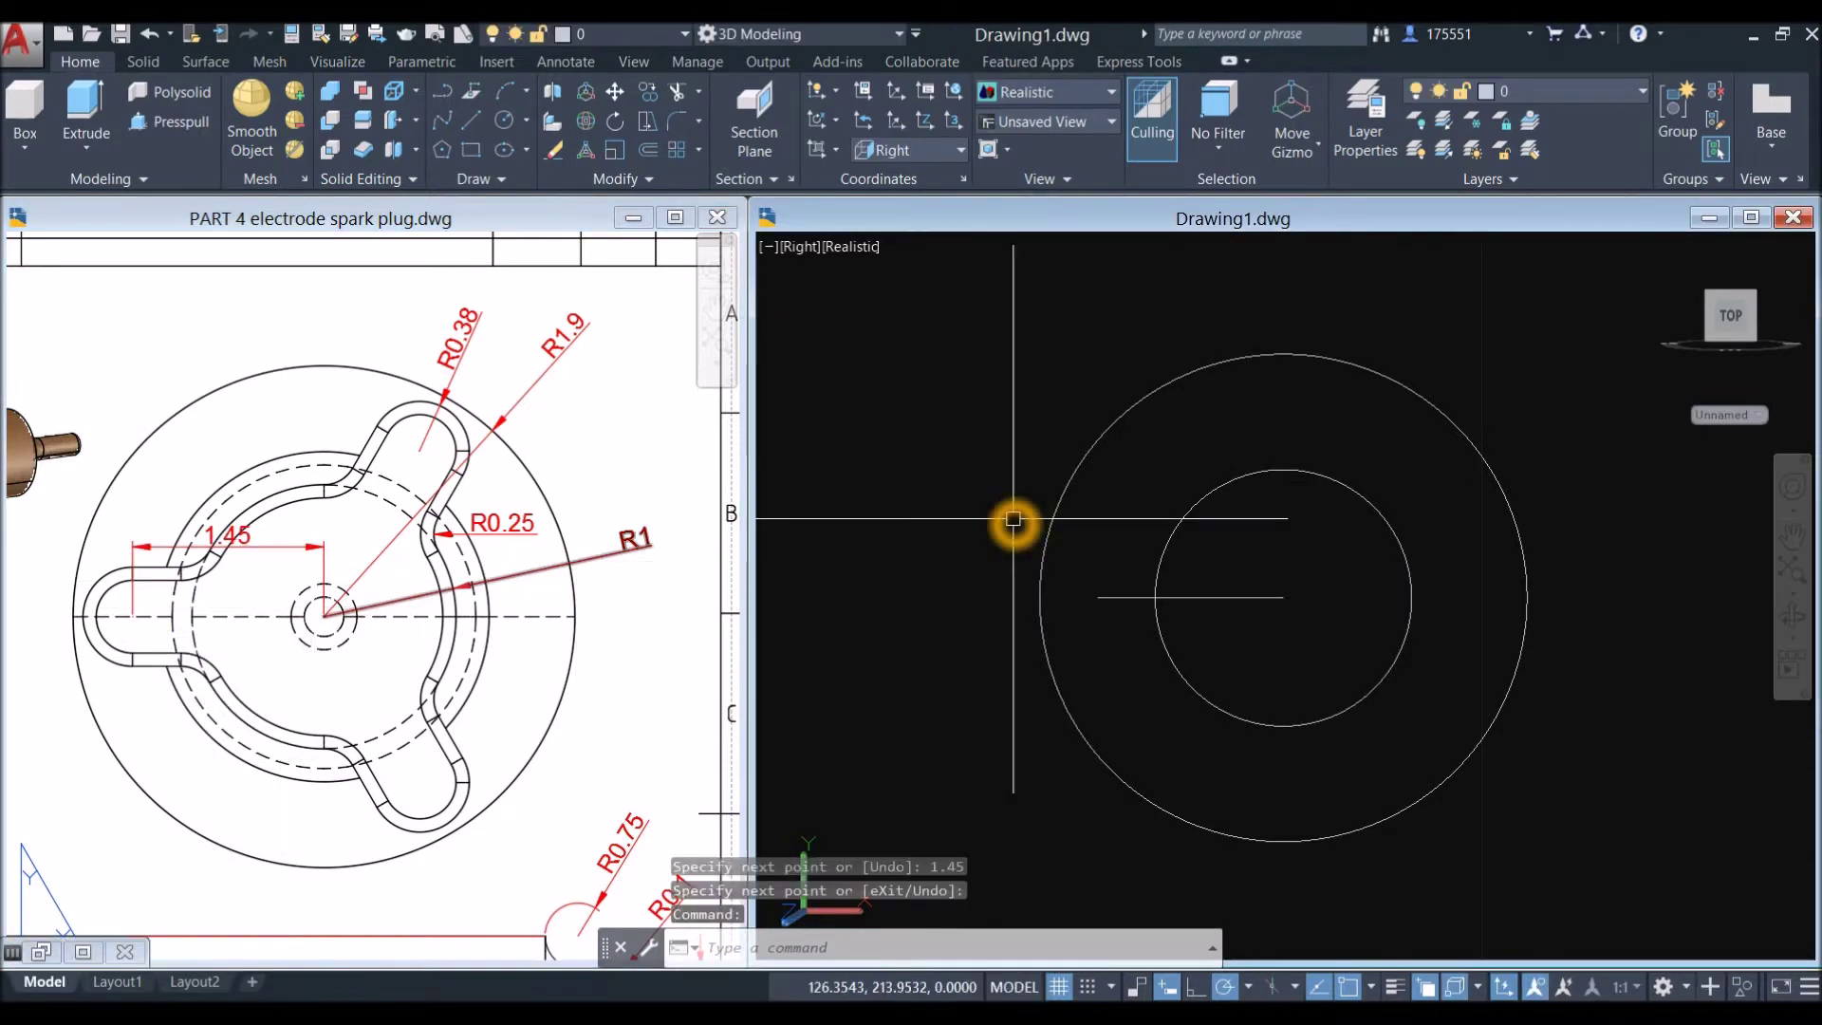
text(c)
key(Return)
click(1098, 598)
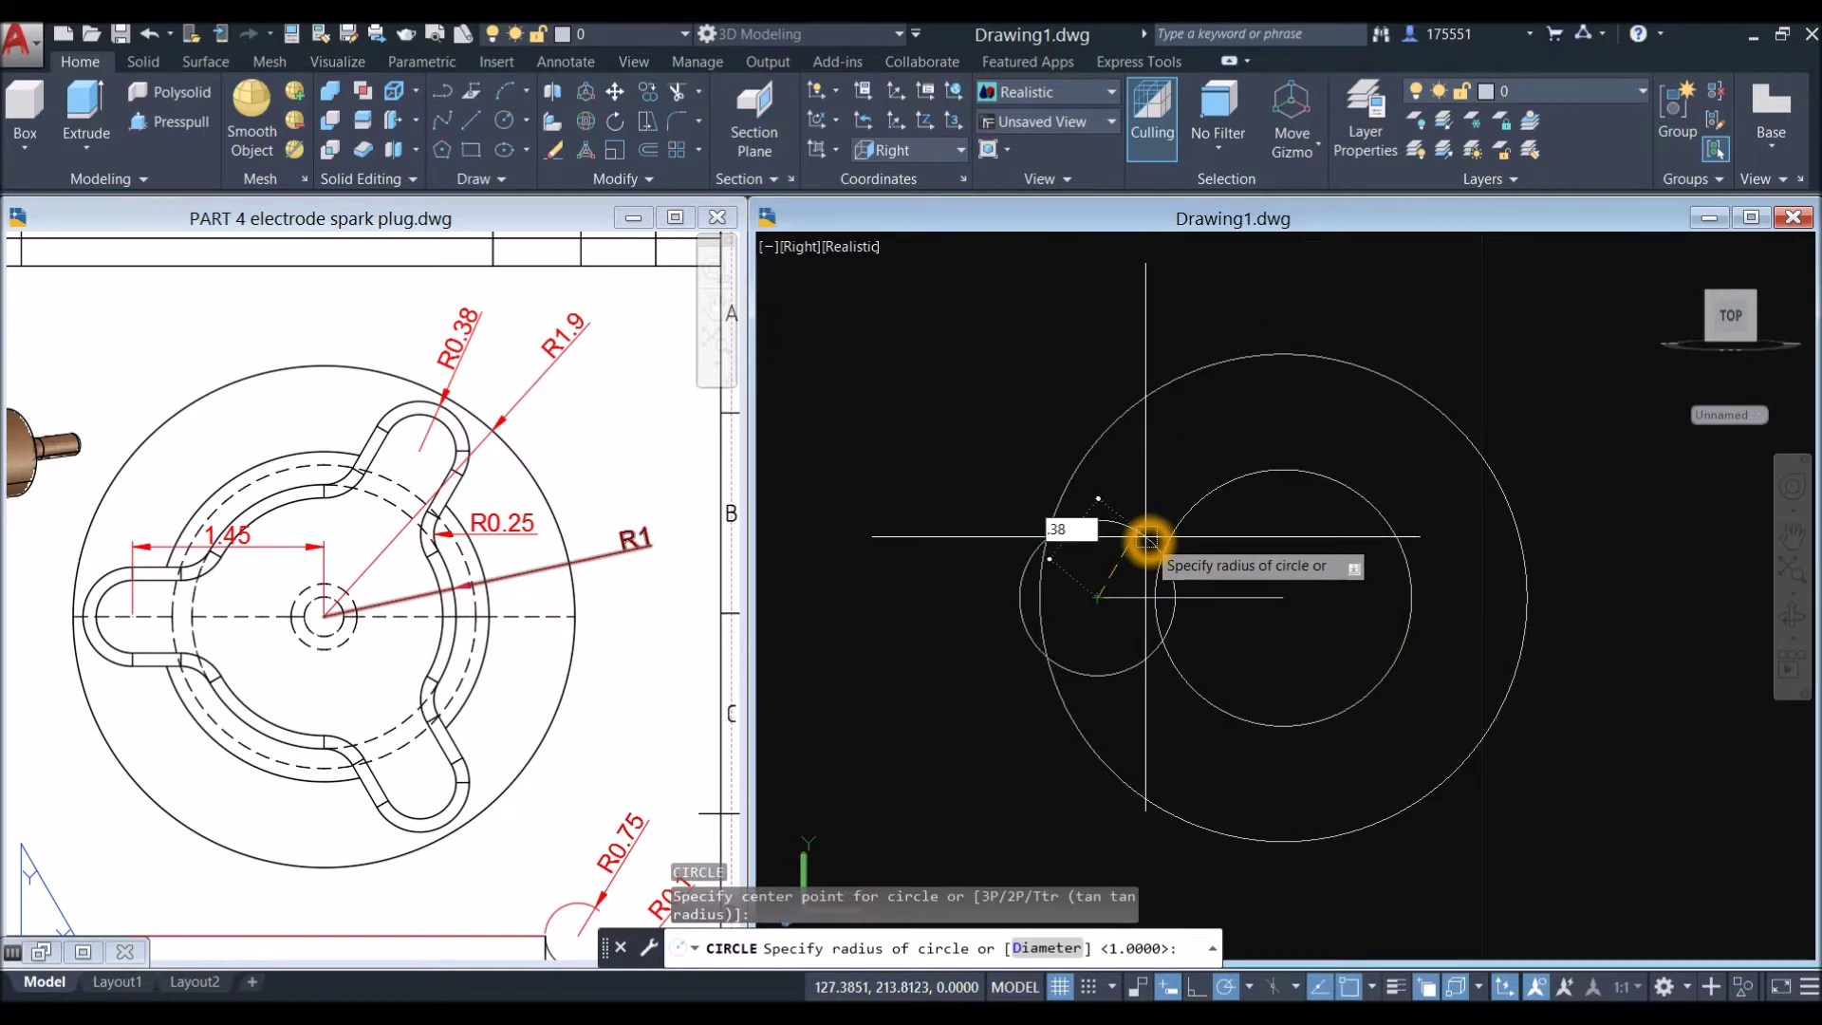
text(.38)
key(Return)
Step: Draw a horizontal line from the small circle's top quadrant to the radius 1 circle
click(408, 541)
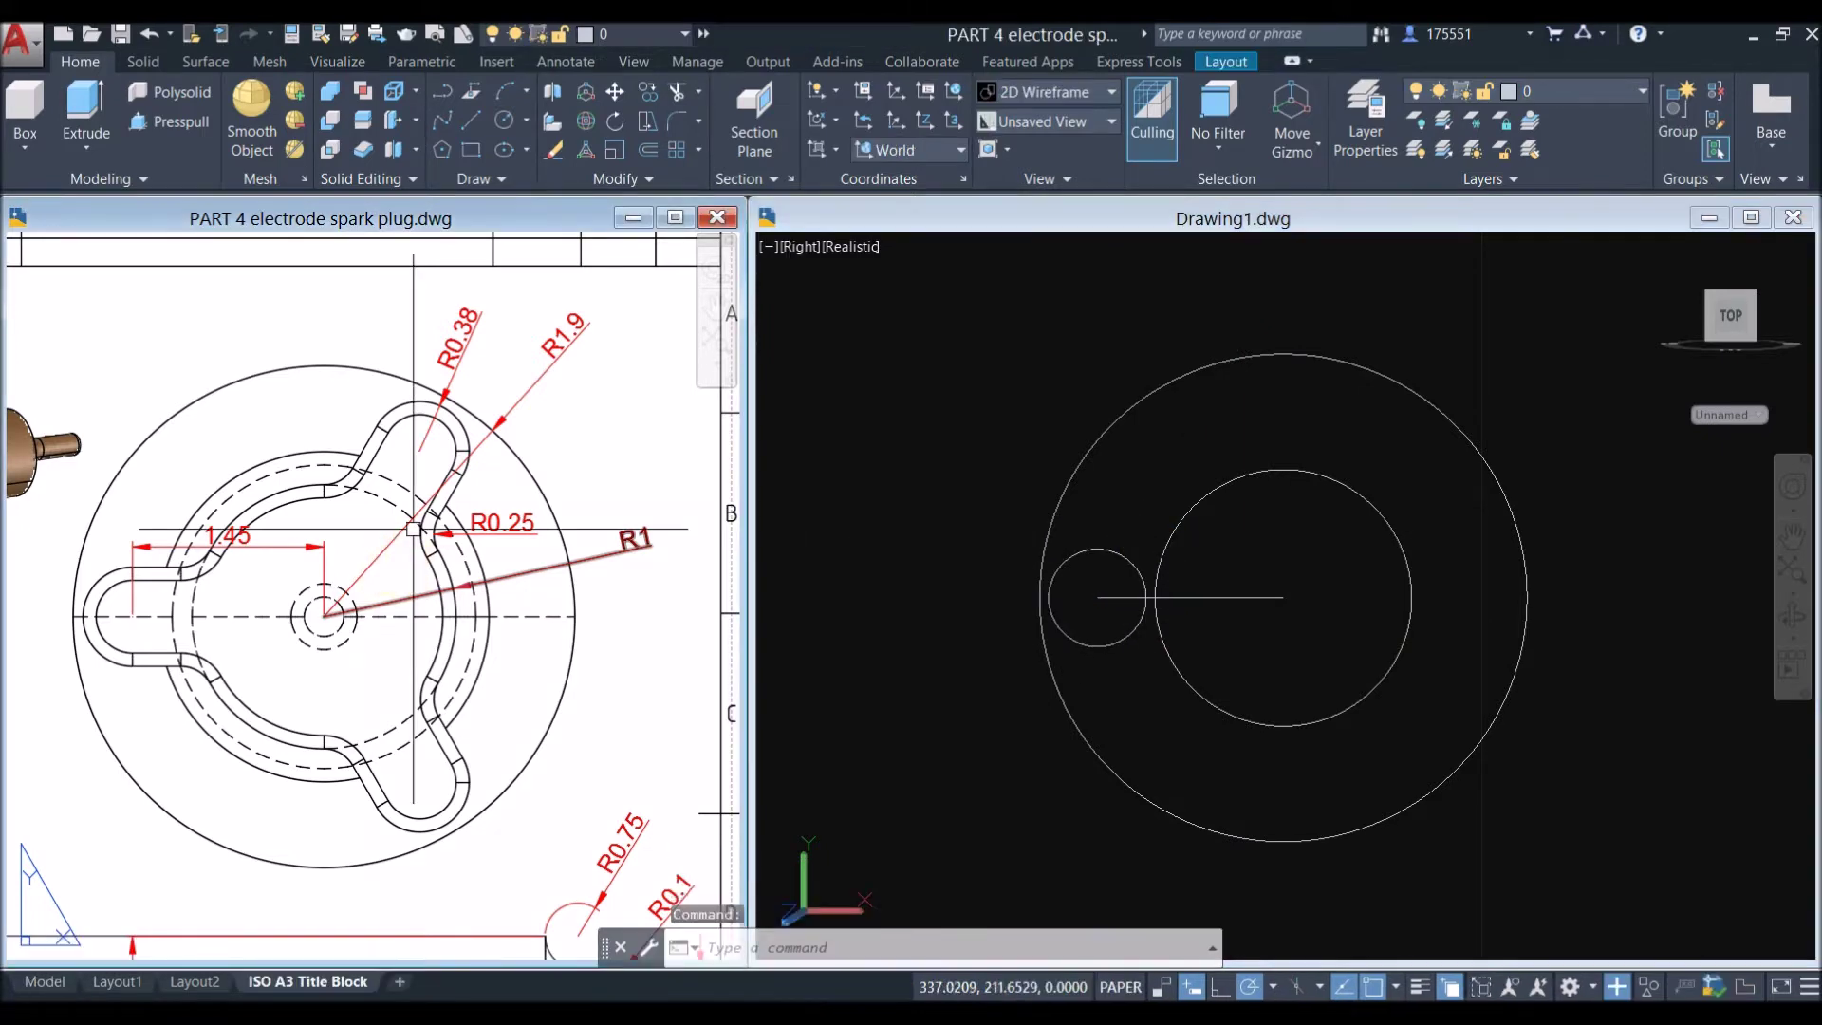
click(465, 349)
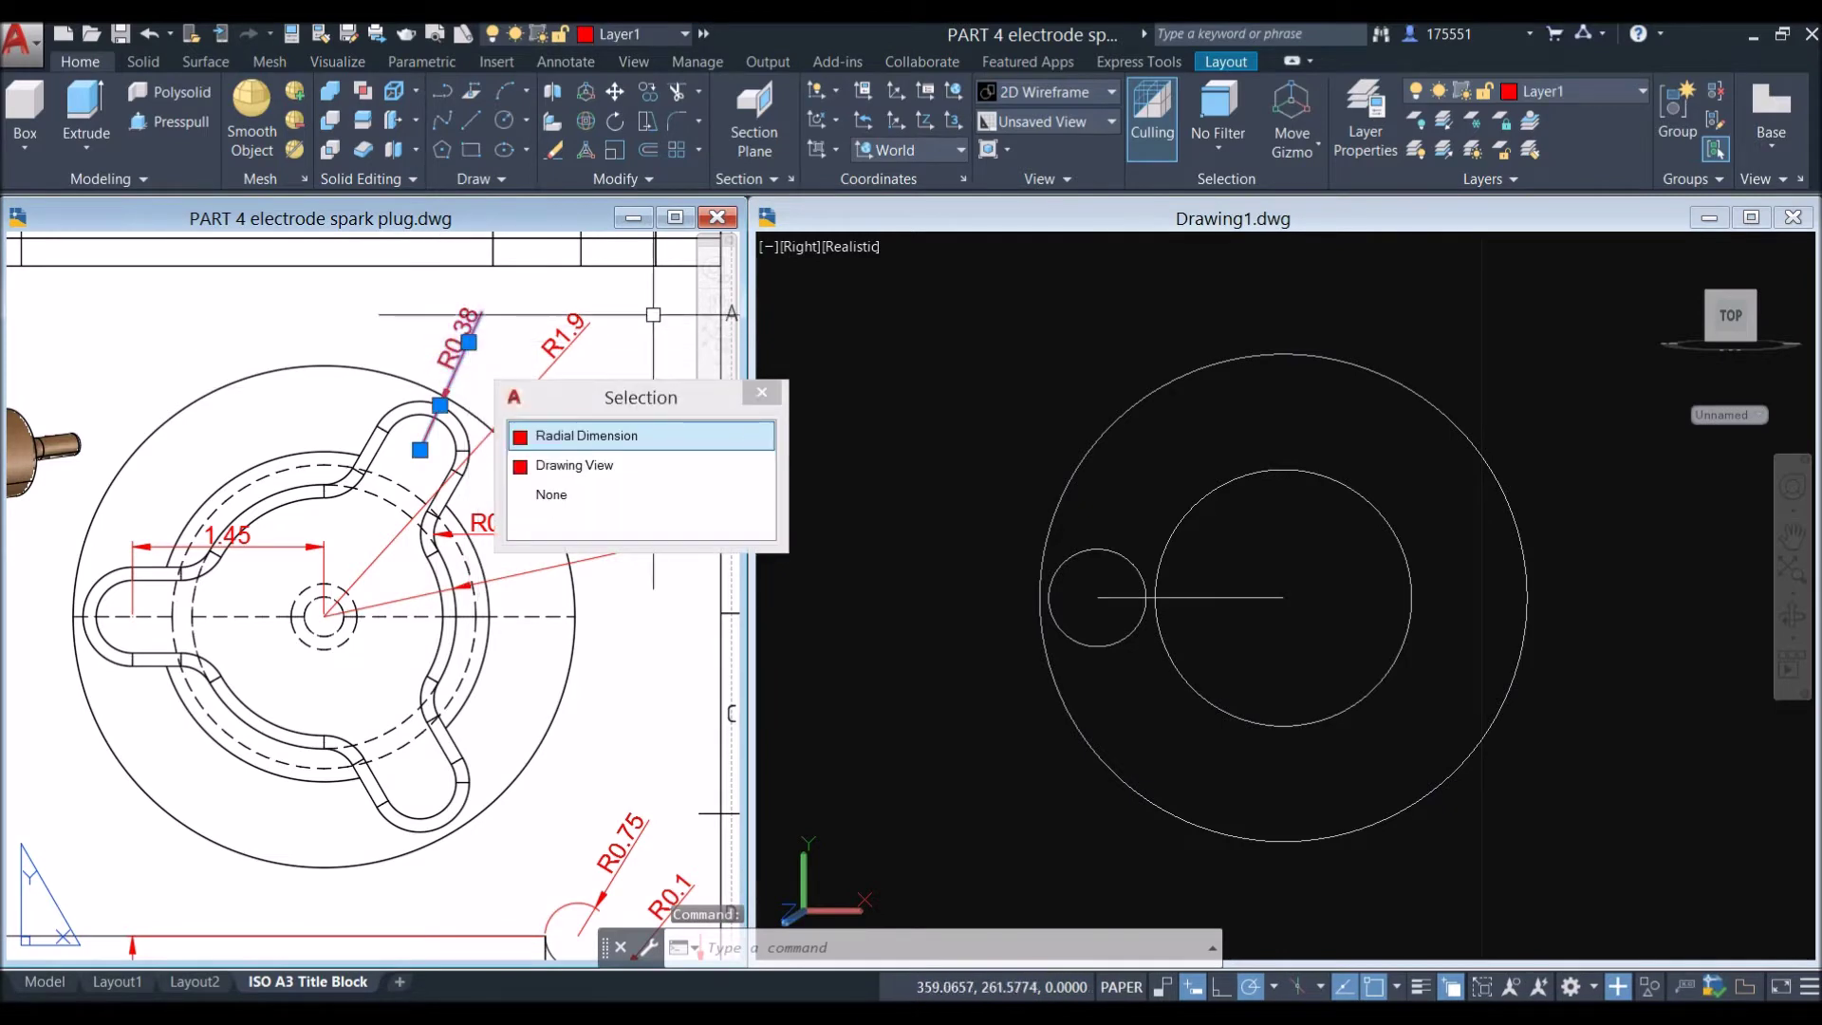
key(Escape)
click(1048, 404)
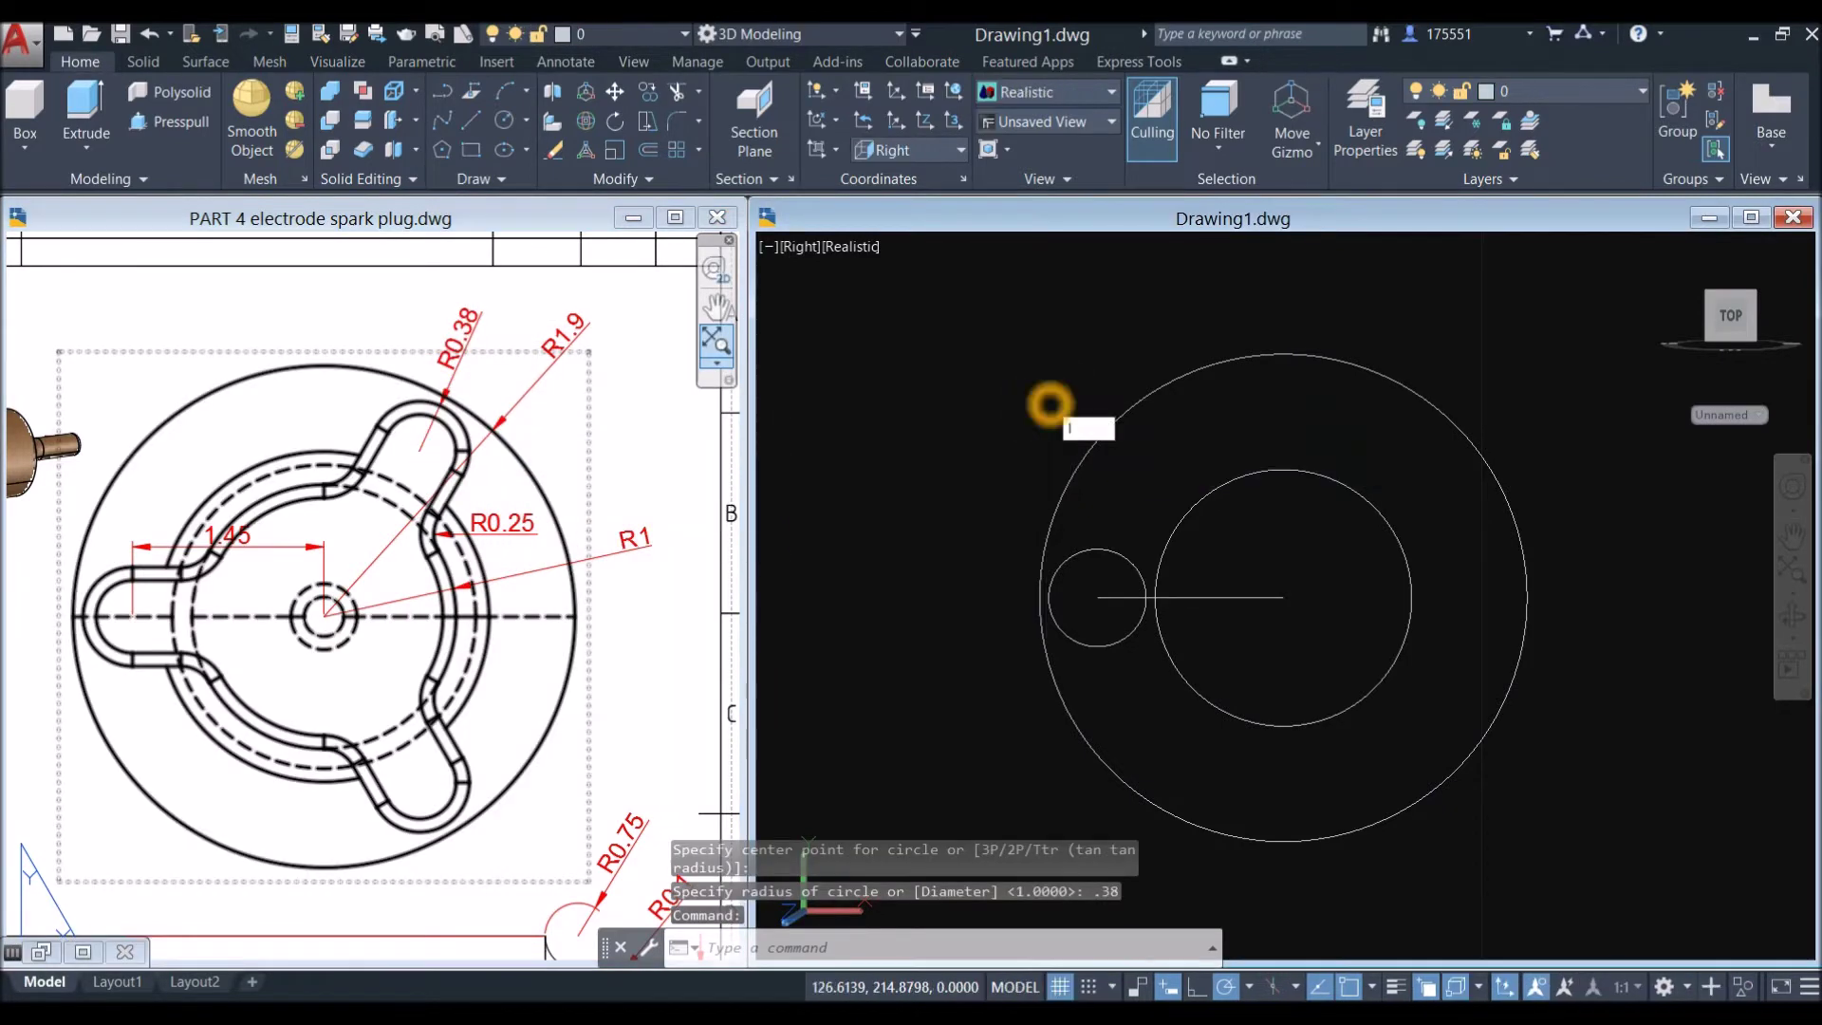
text(l)
key(Return)
click(1097, 549)
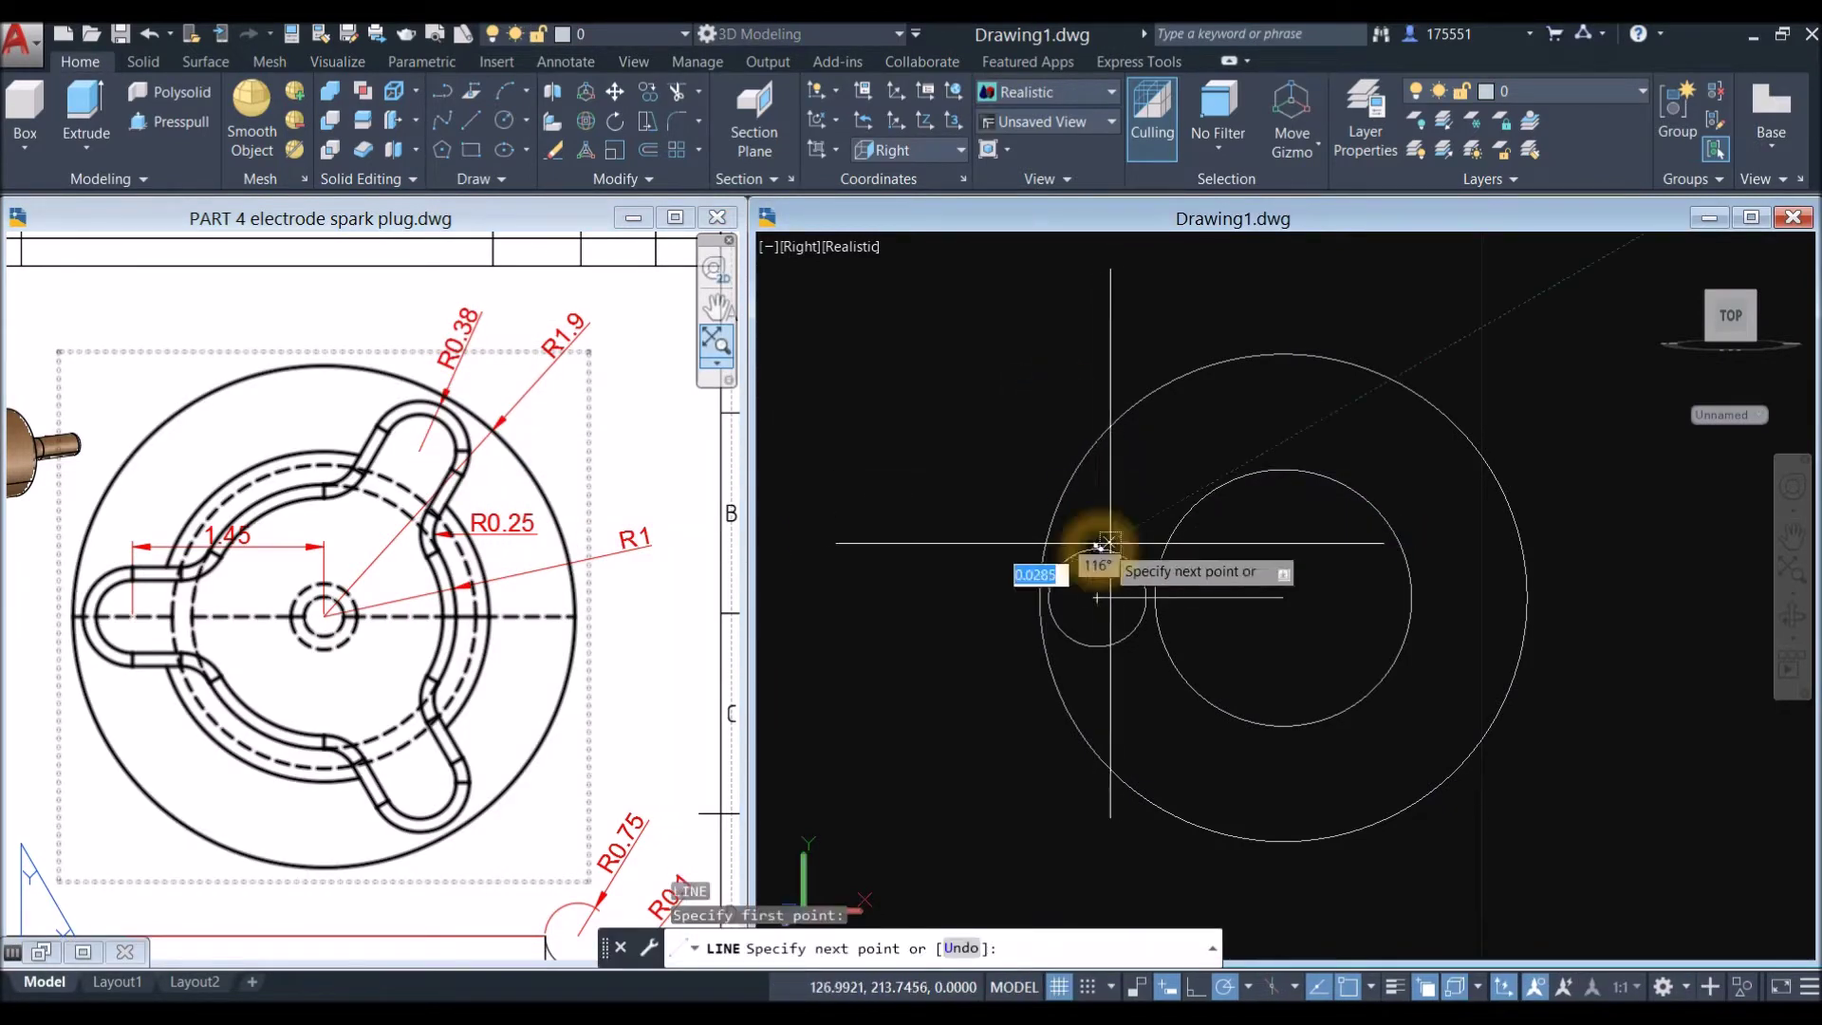
click(1165, 549)
right_click(1169, 545)
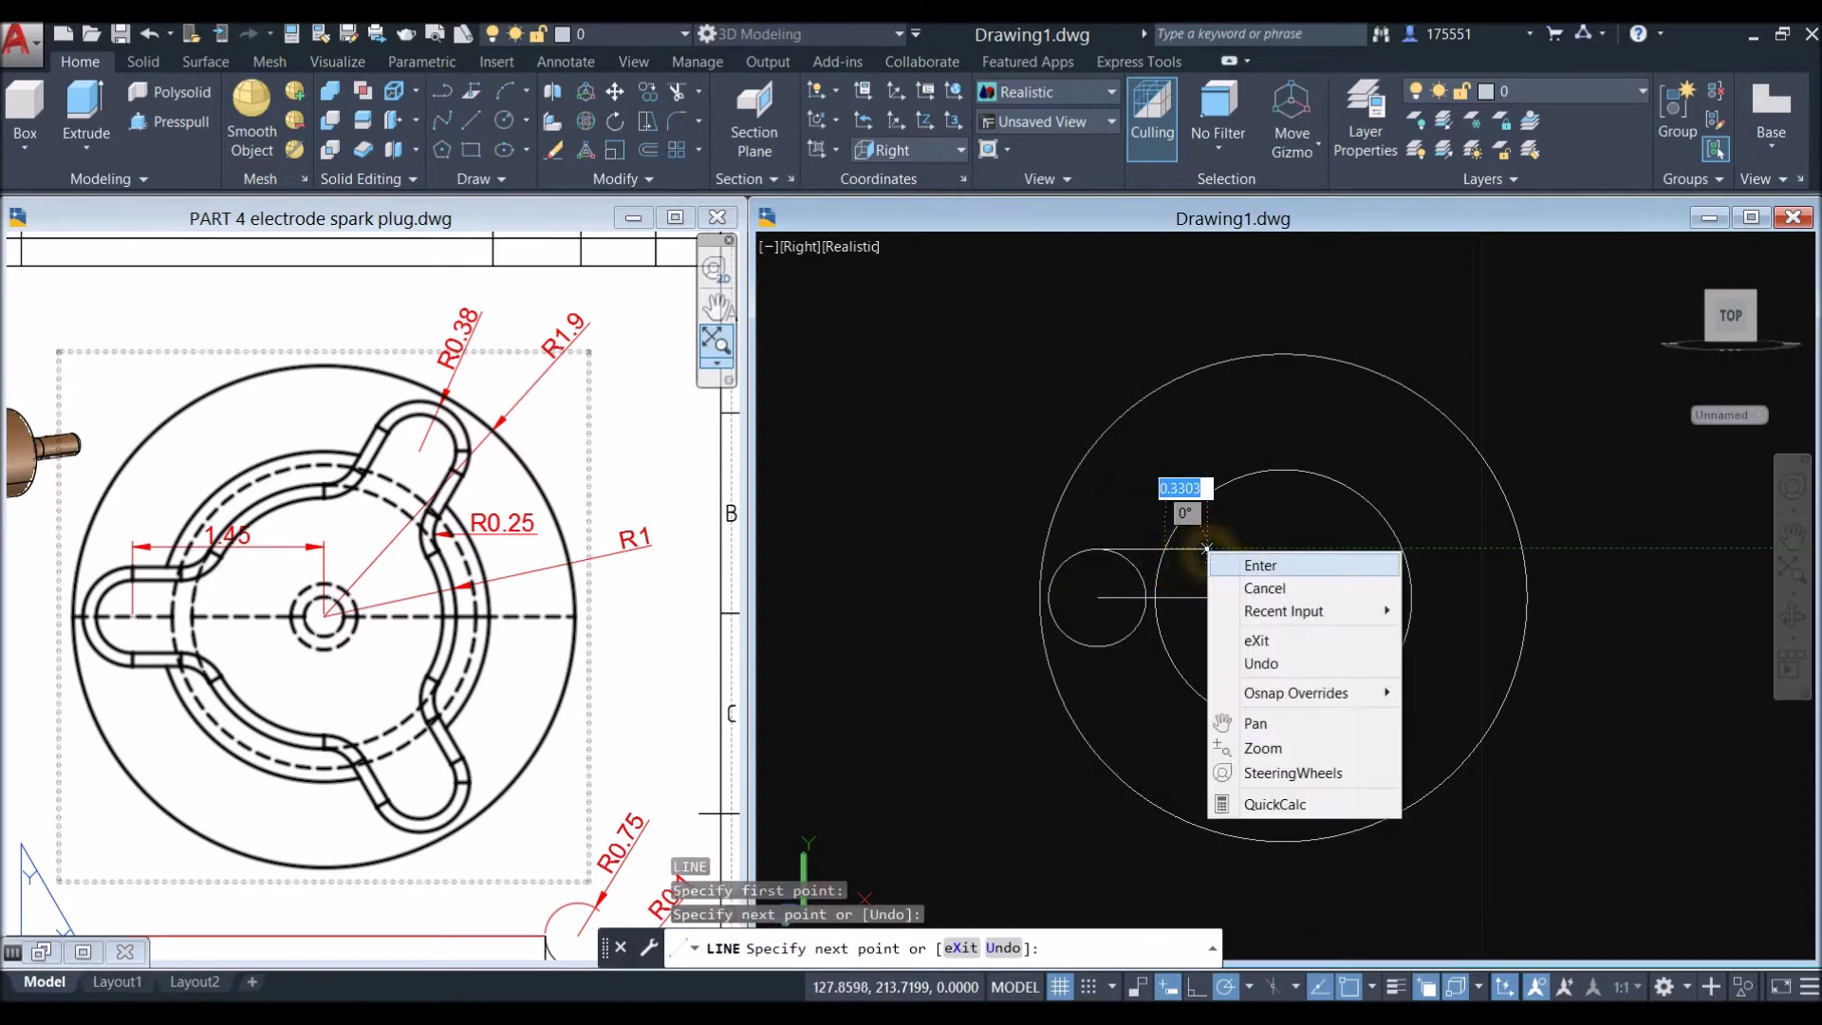
click(1224, 557)
Step: Draw a horizontal line from the small circle's bottom quadrant to the radius 1 circle
right_click(1245, 531)
click(1268, 538)
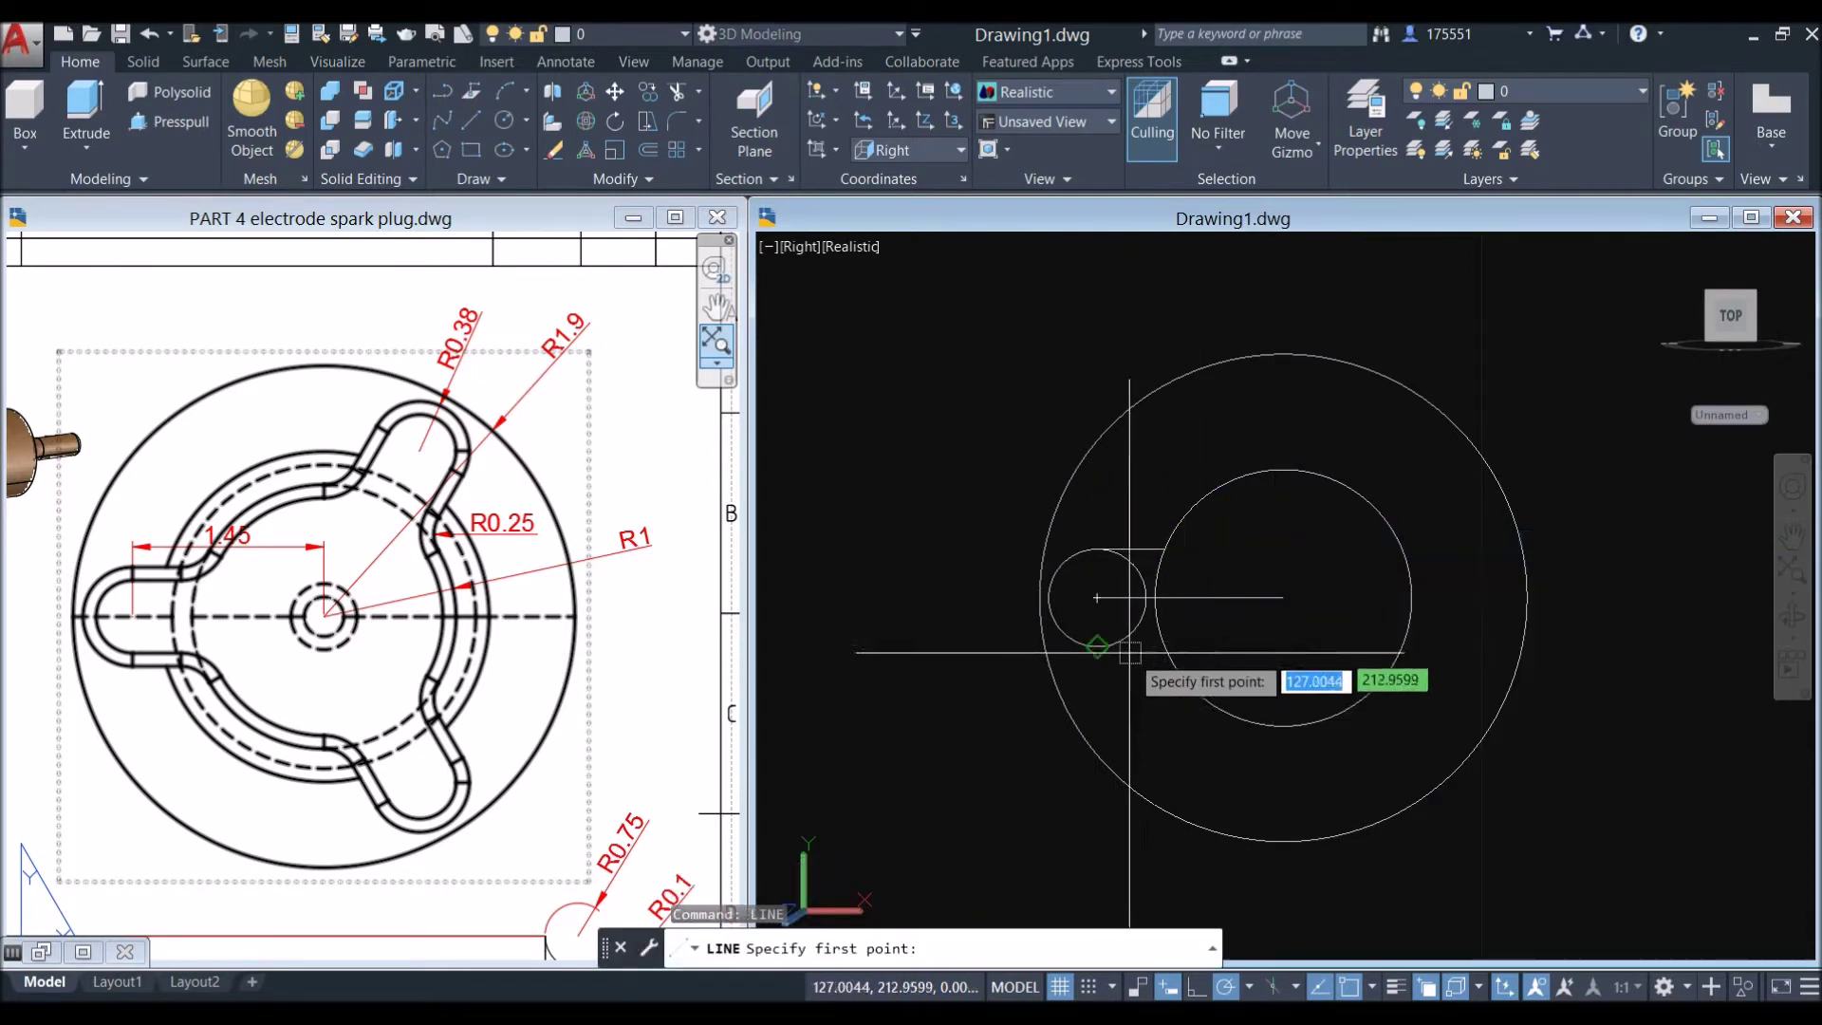
click(1098, 650)
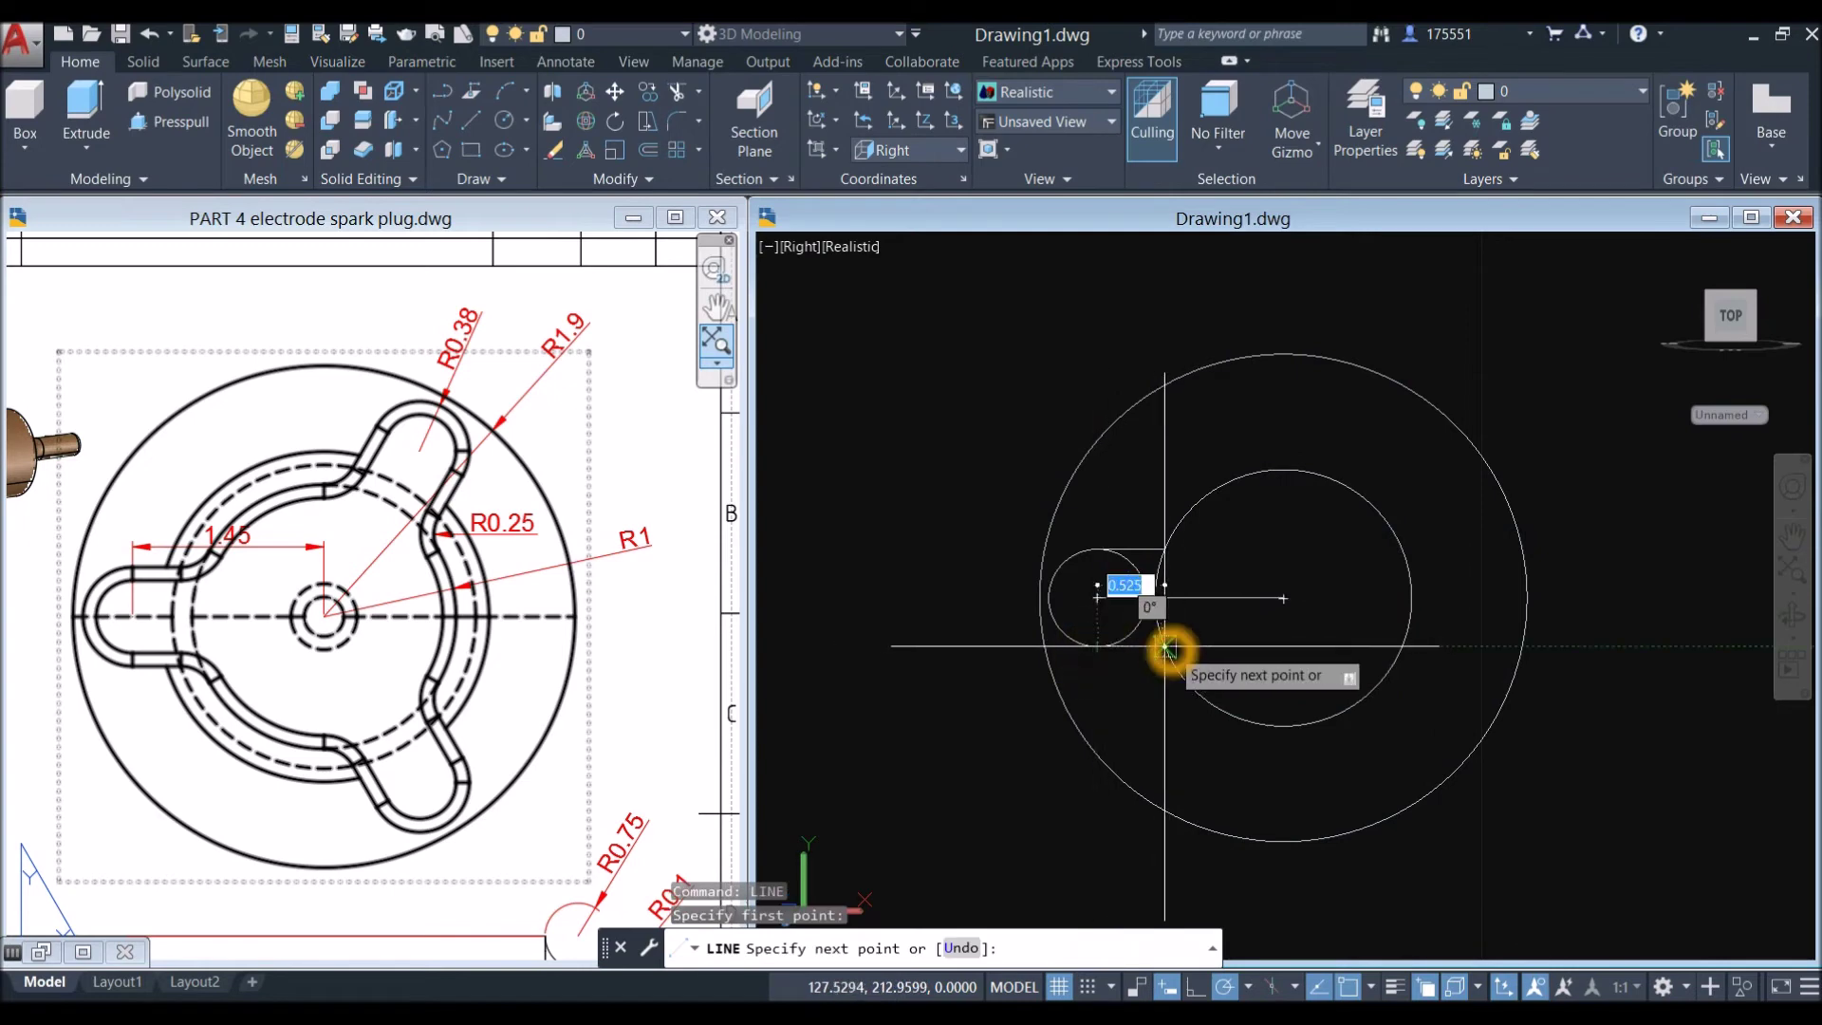
click(1165, 646)
right_click(1205, 619)
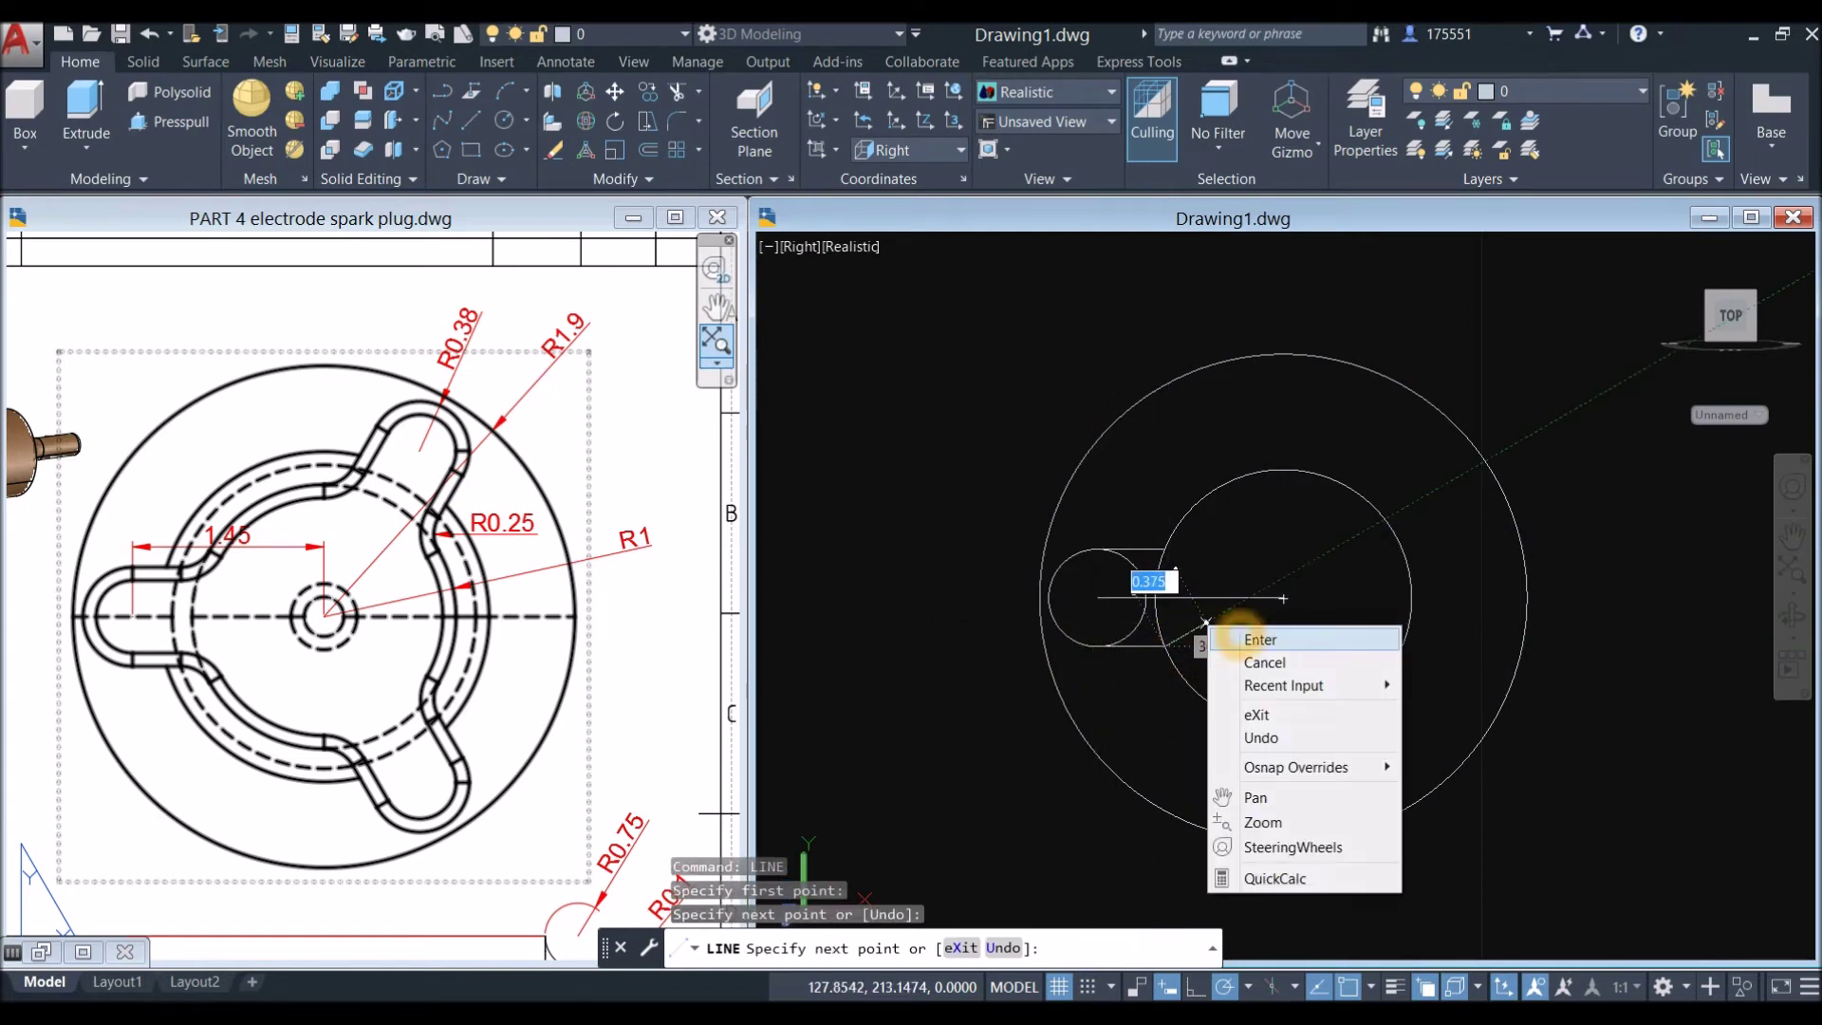
click(1224, 630)
middle_click(1215, 608)
middle_click(1215, 607)
scroll(1132, 608, up, 1)
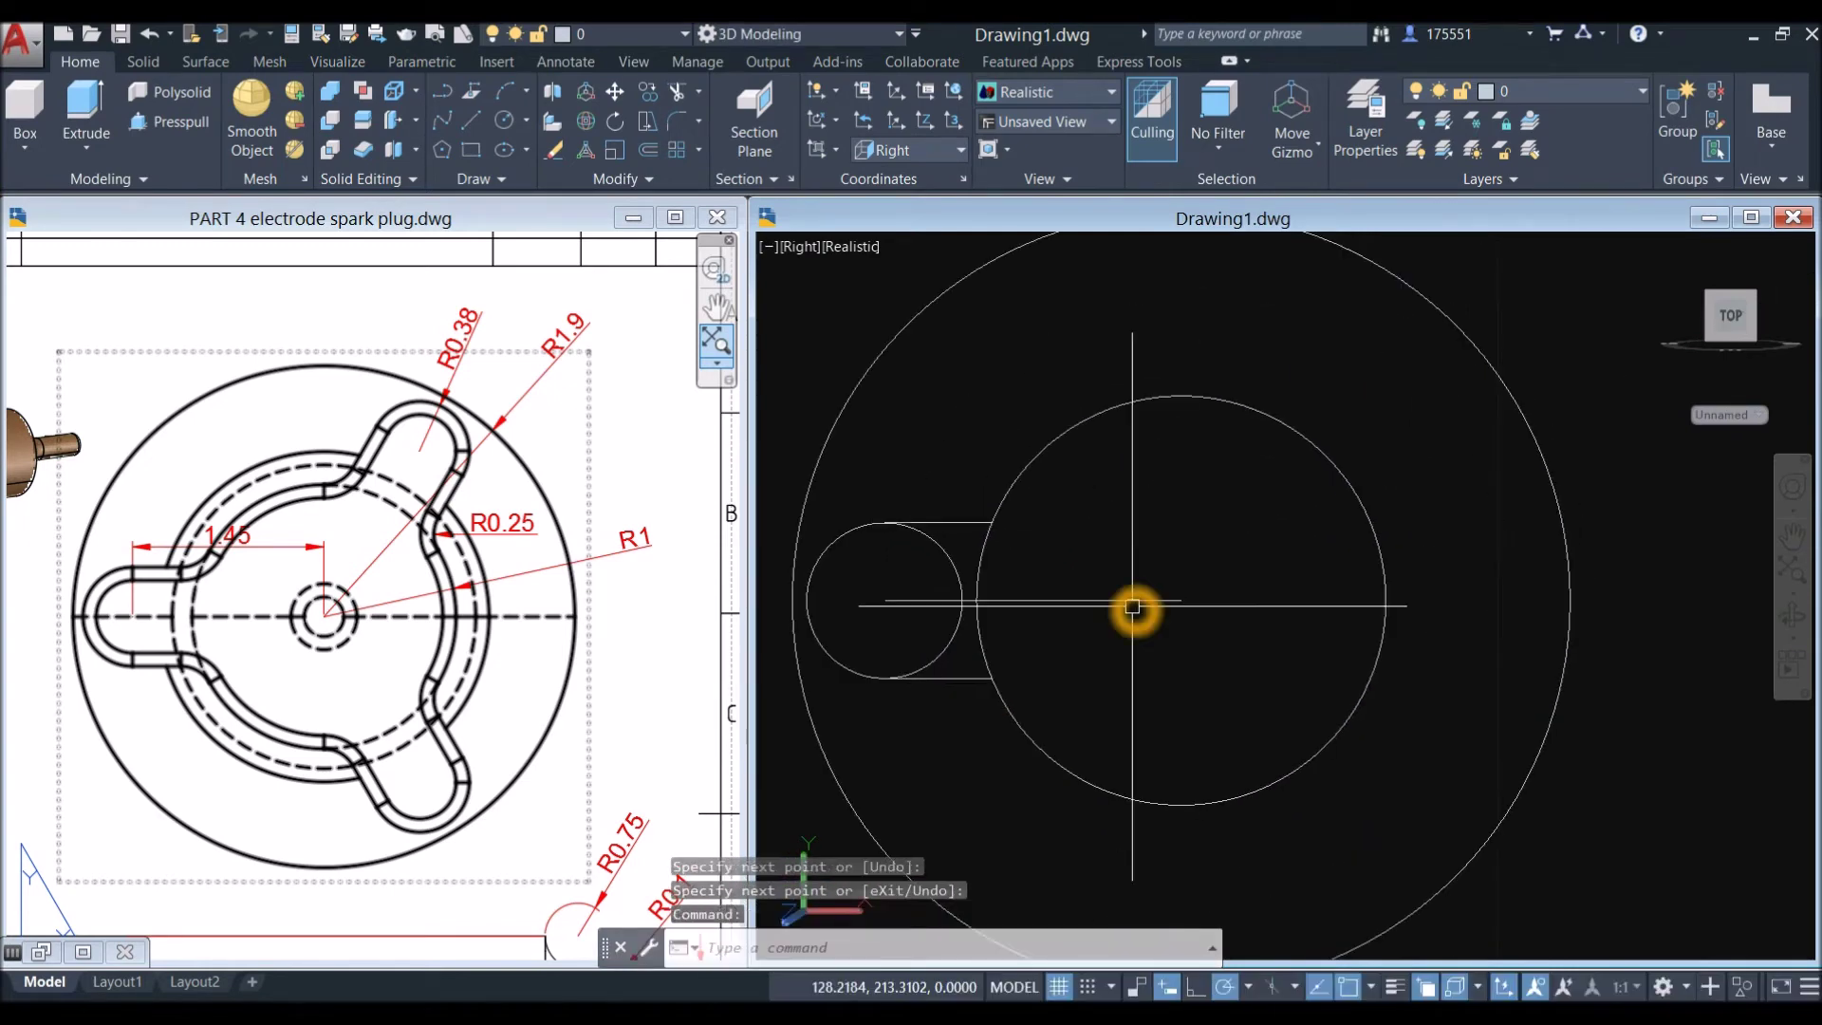
Step: Trim away the small circle's inner half and the radius 1 arc between the two lobe lines, and erase the leftover centre line
text(tr)
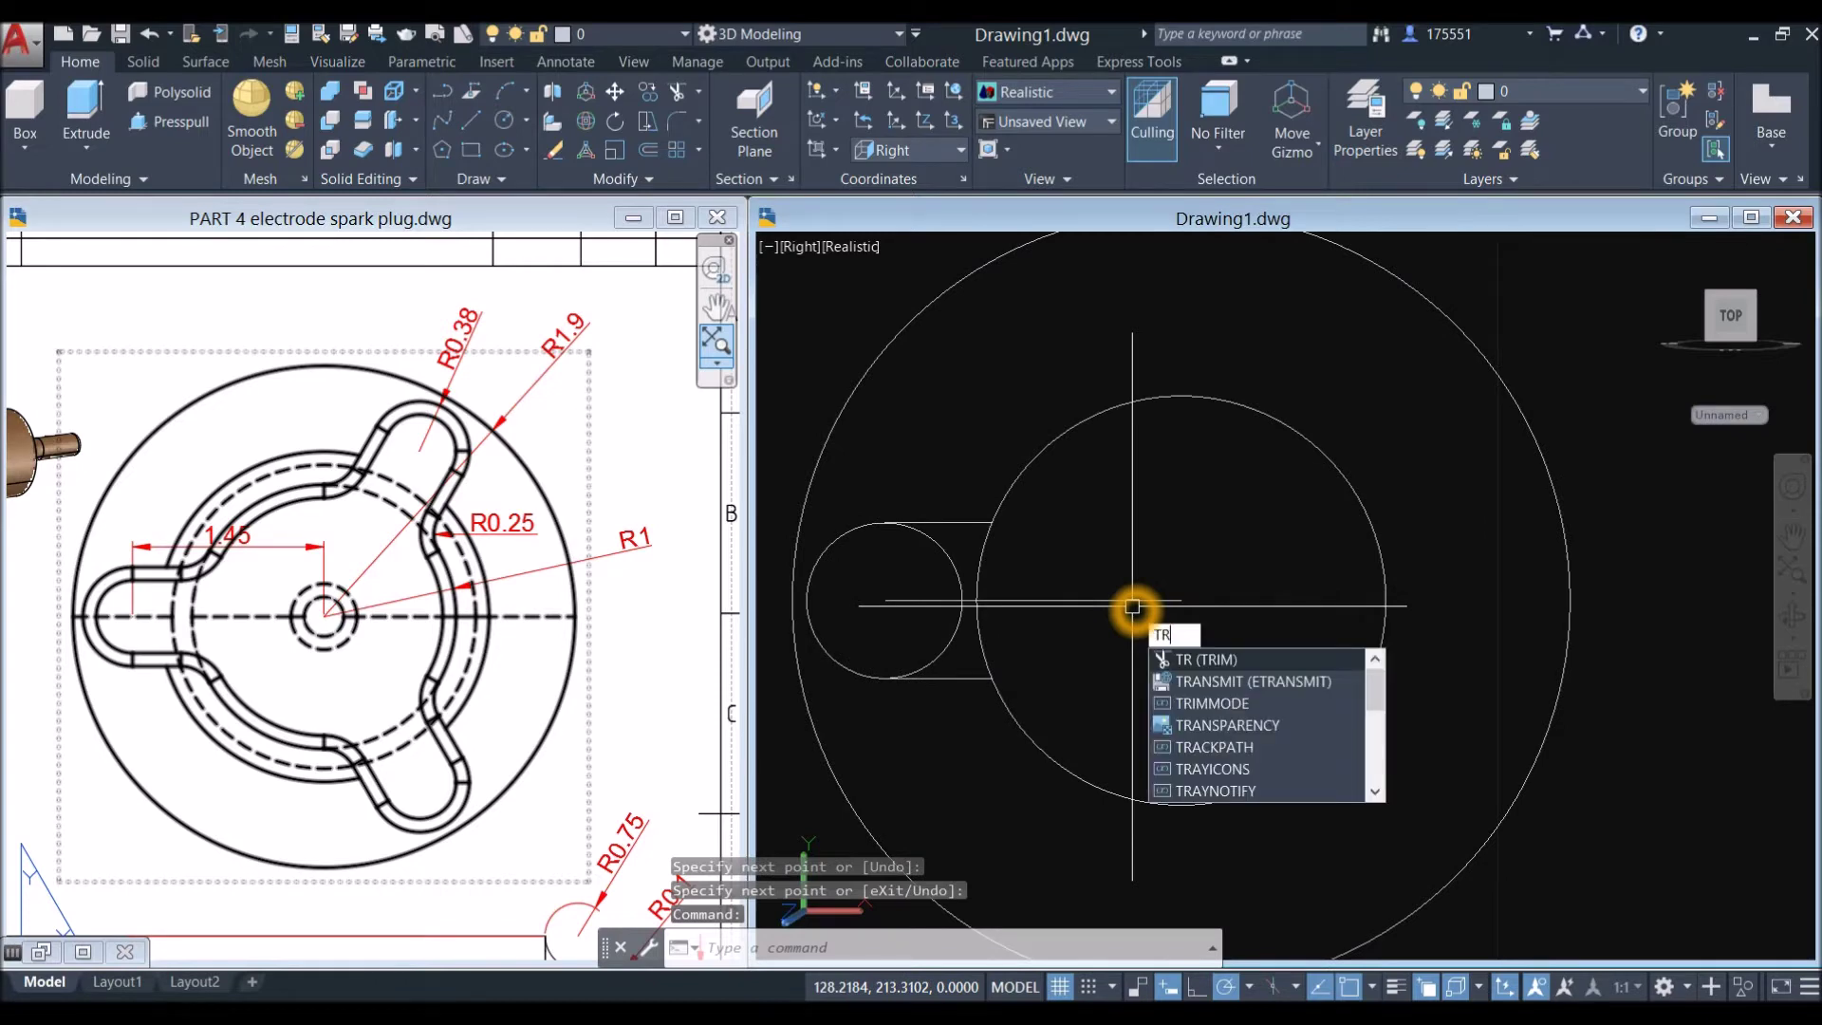
key(Return)
click(1085, 622)
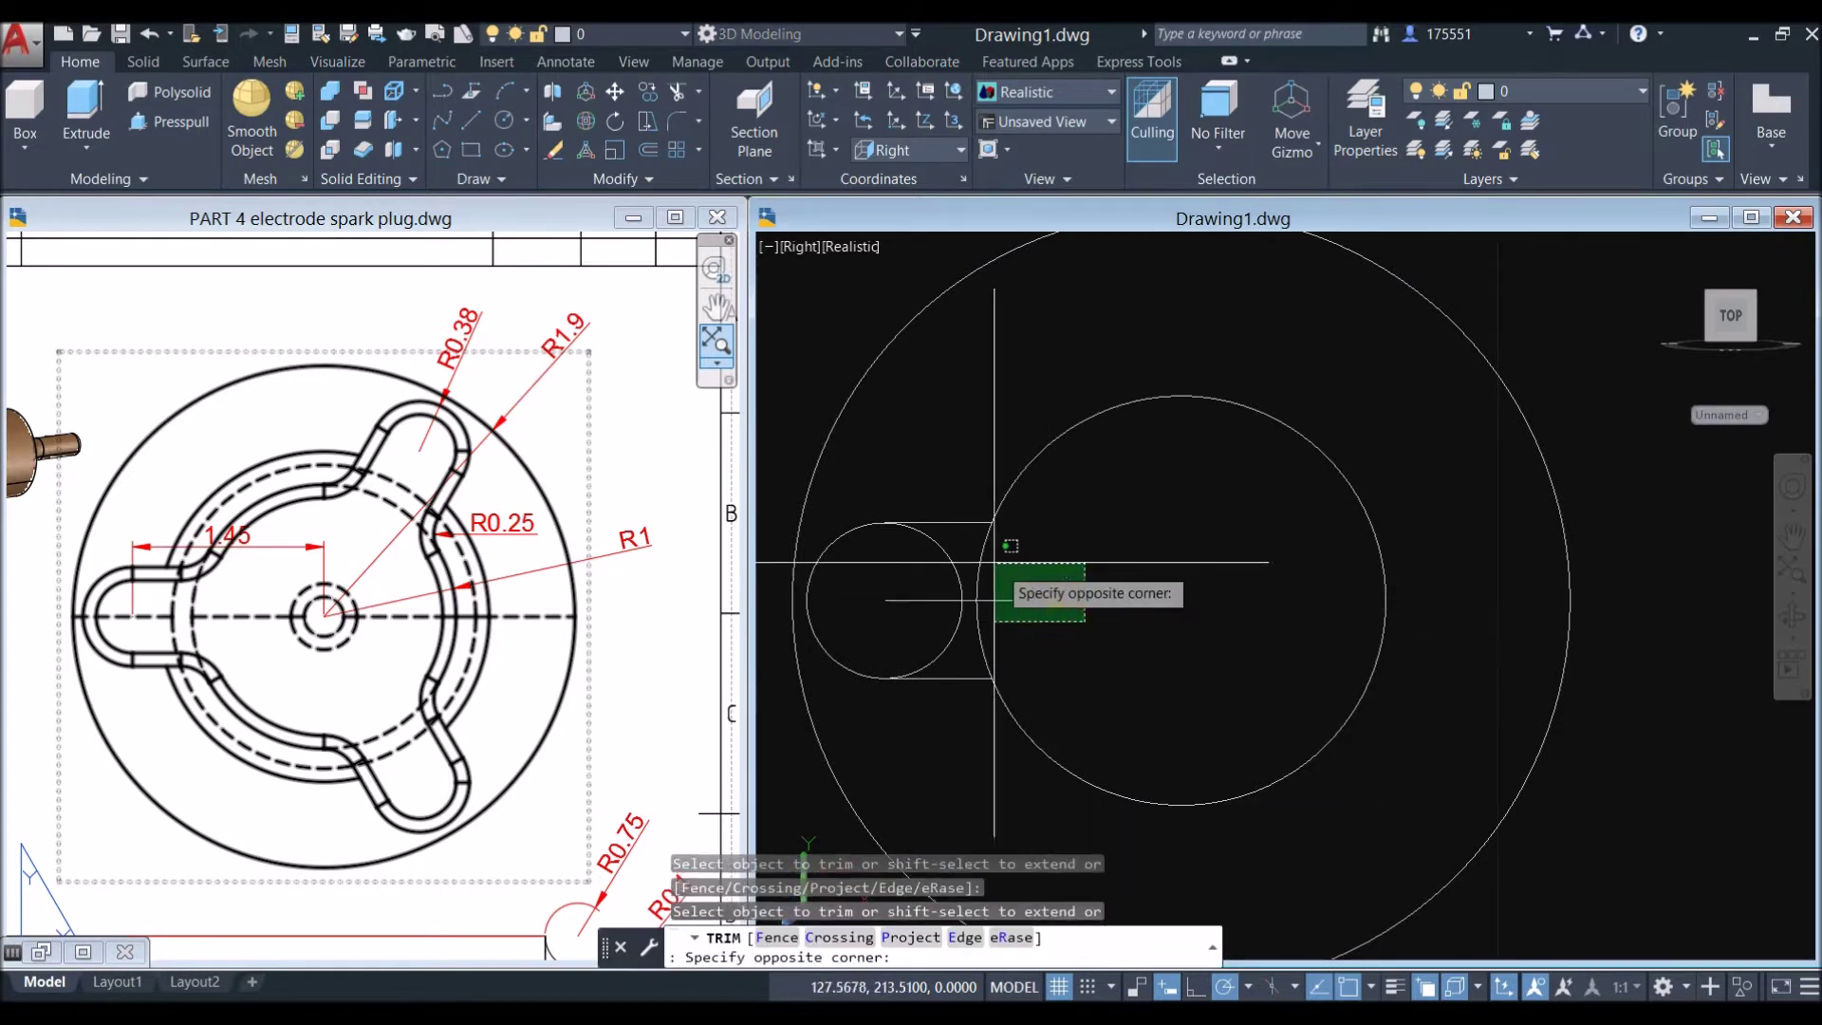
click(927, 567)
right_click(1039, 564)
click(1066, 566)
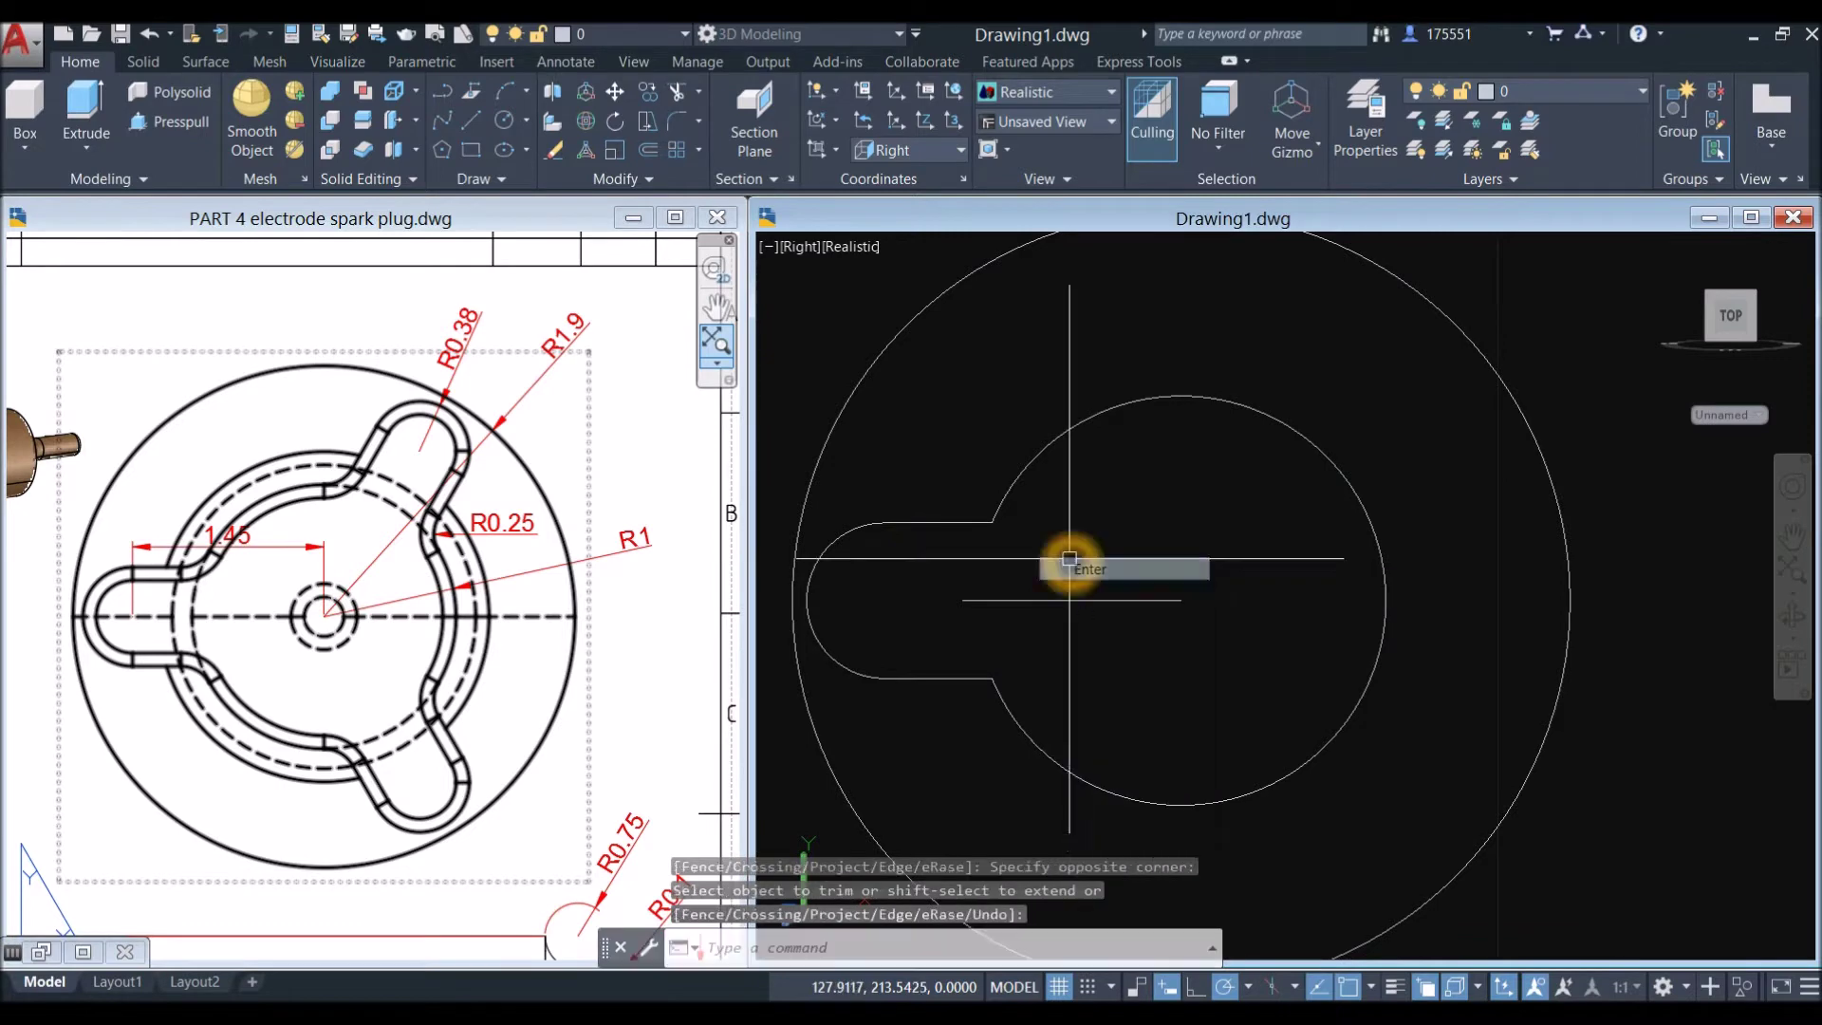
click(1070, 598)
key(Delete)
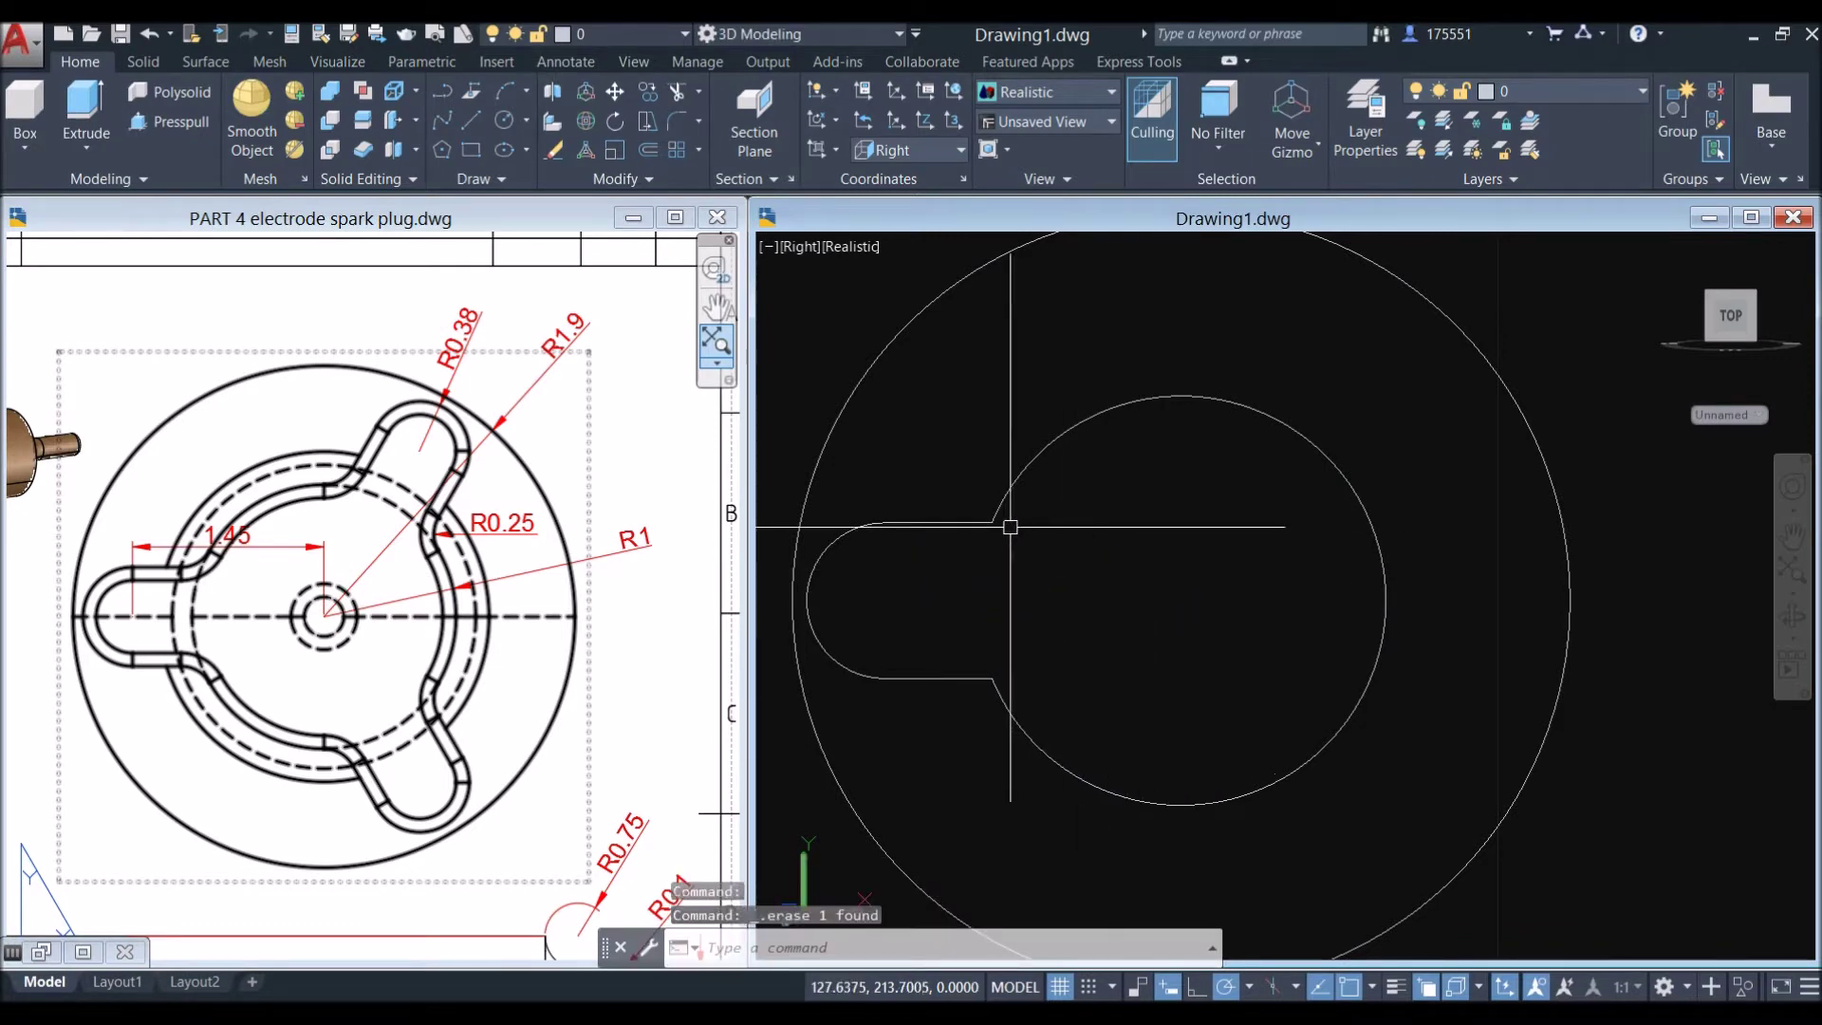
click(964, 525)
click(828, 566)
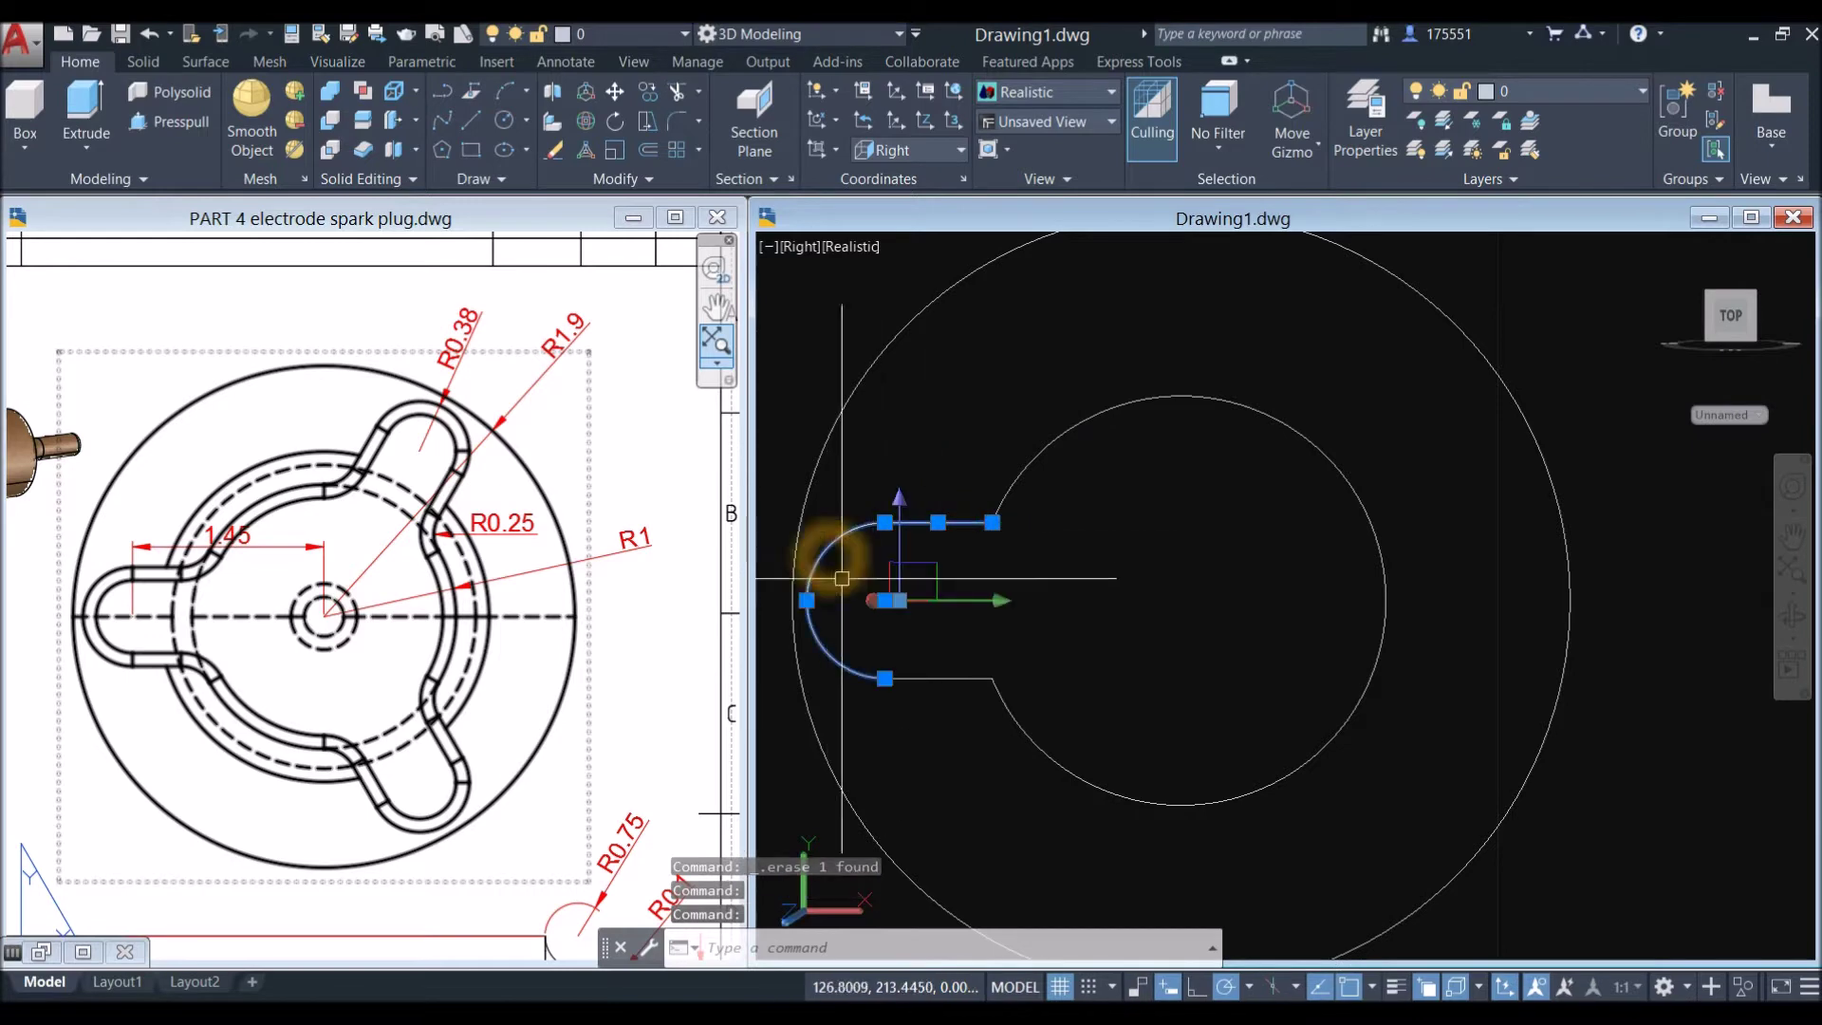
click(910, 692)
key(Escape)
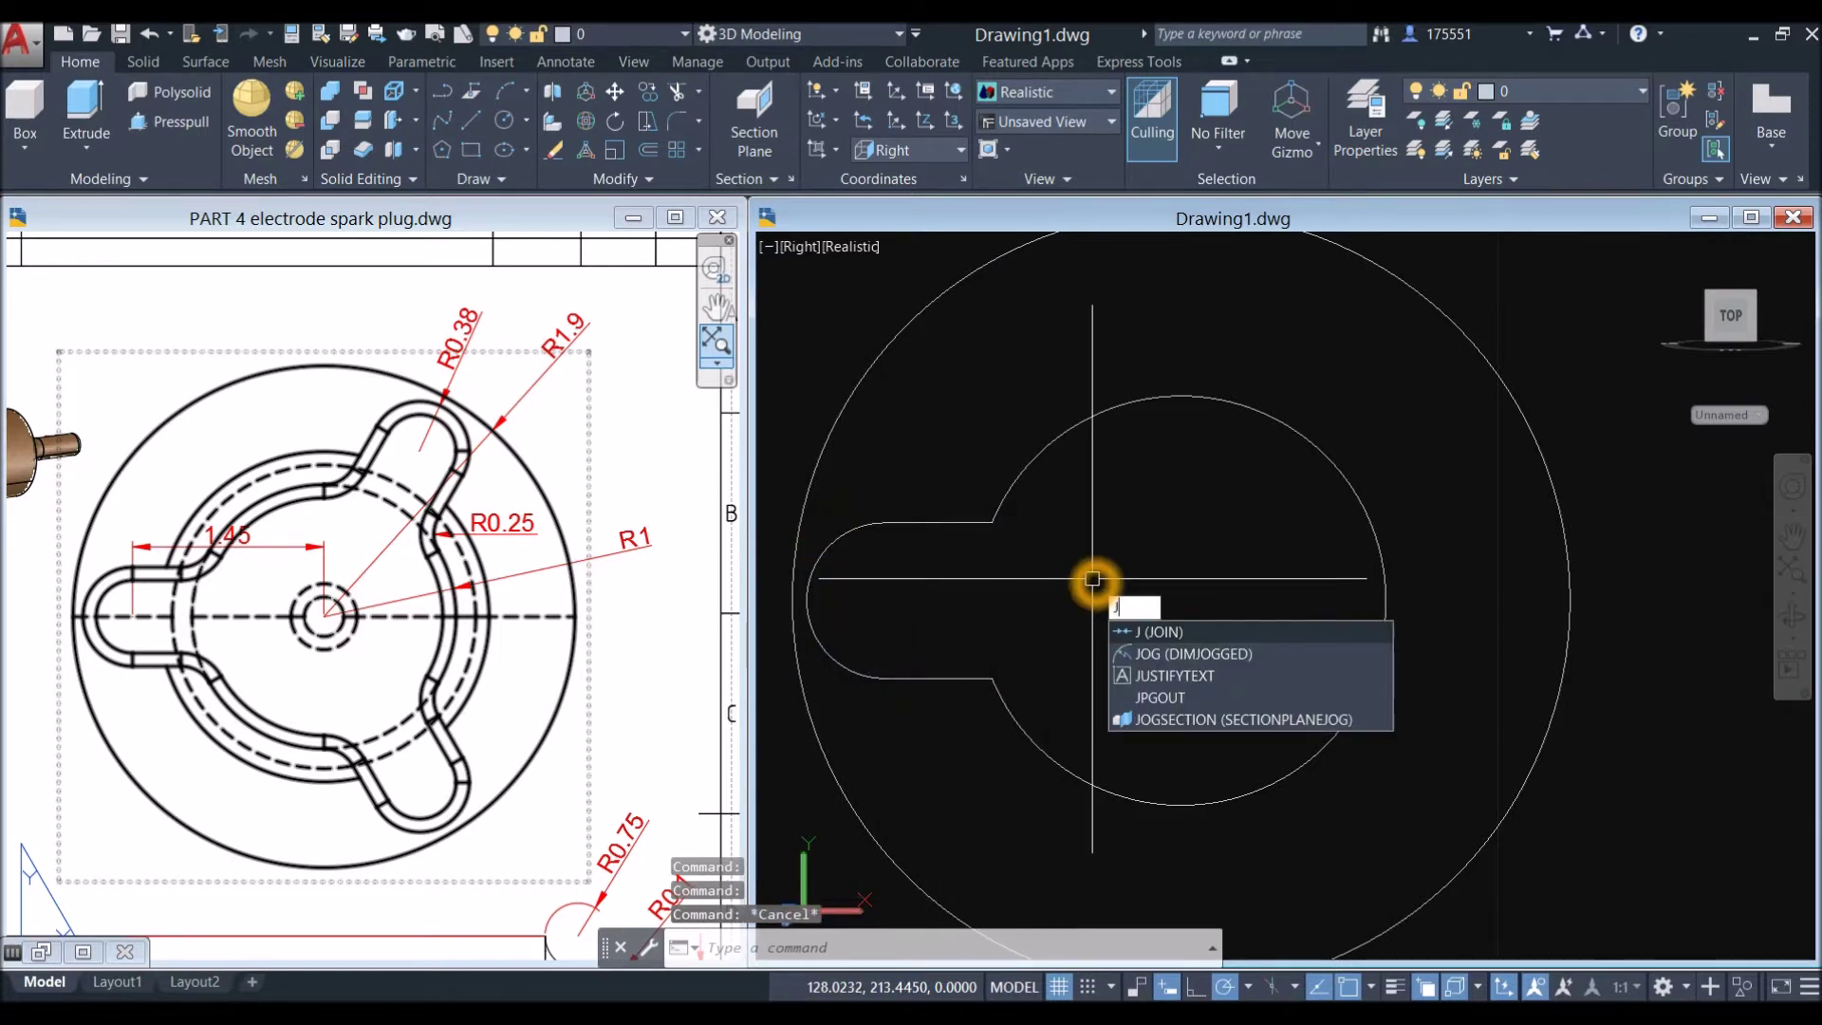
Step: Join the lobe's two horizontal lines and end arc into one polyline
key(Return)
scroll(1091, 581, down, 1)
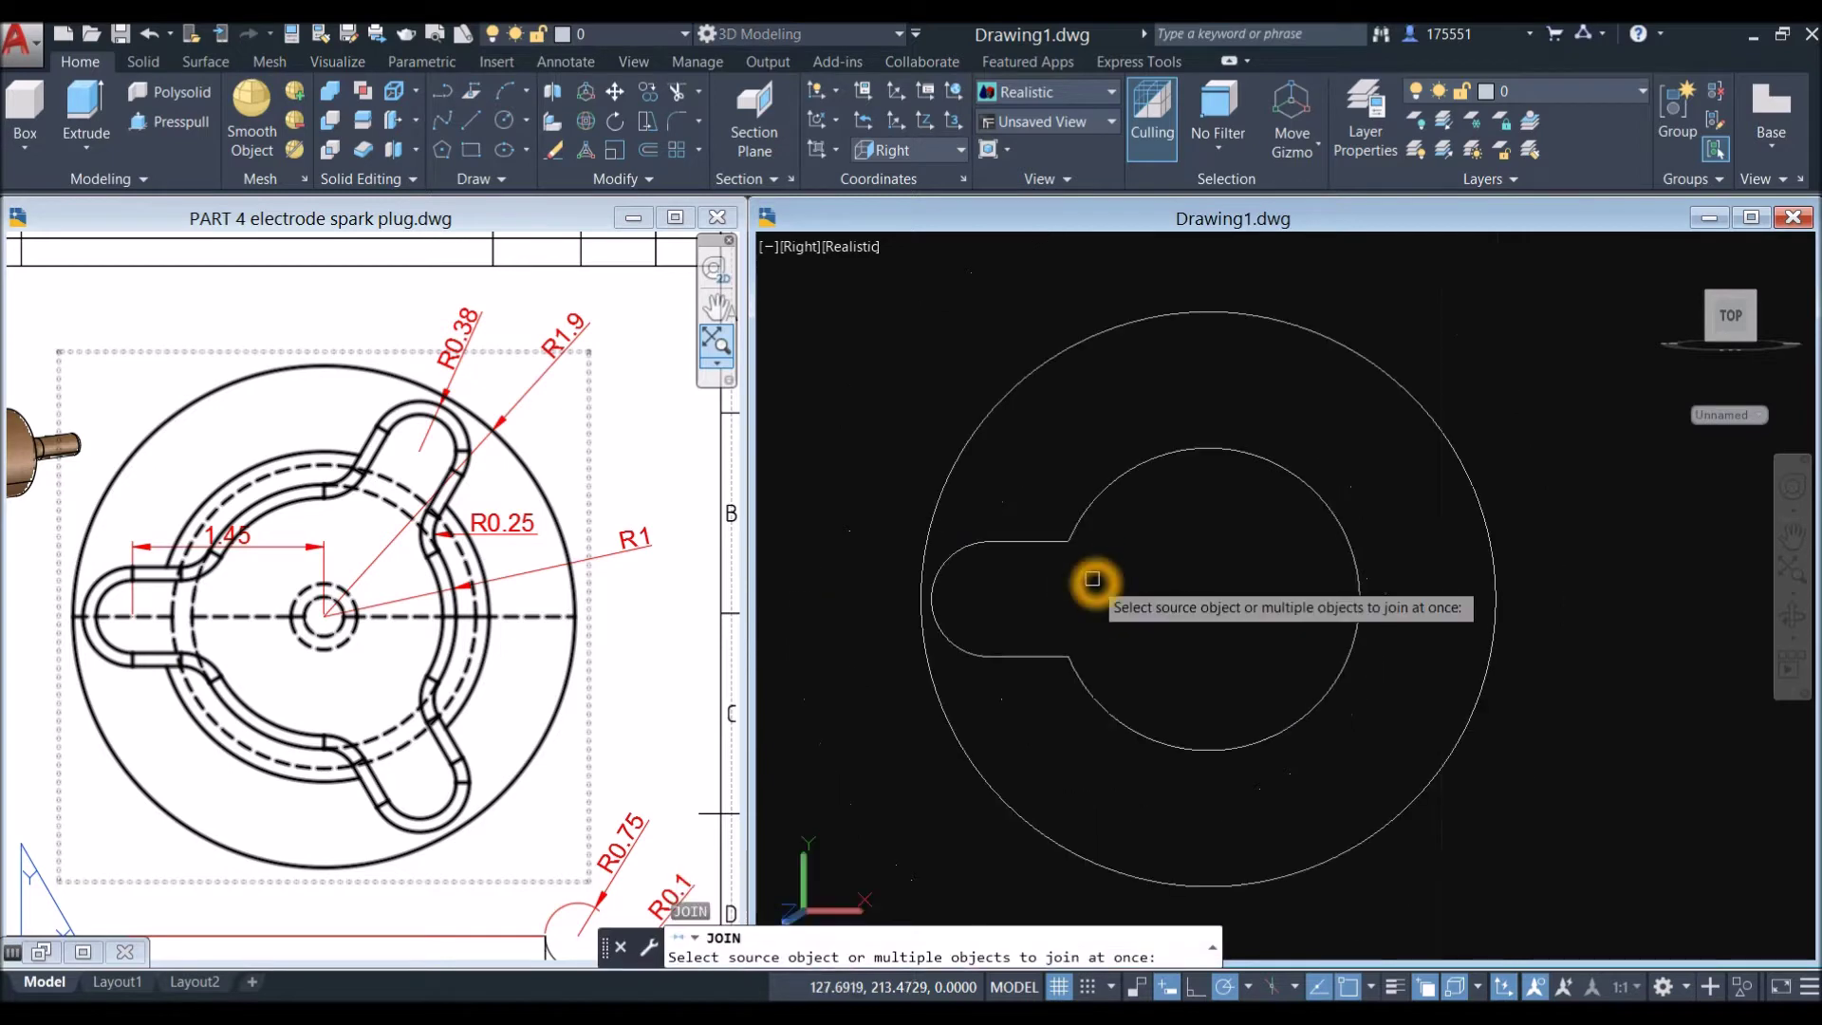
click(889, 509)
click(1107, 675)
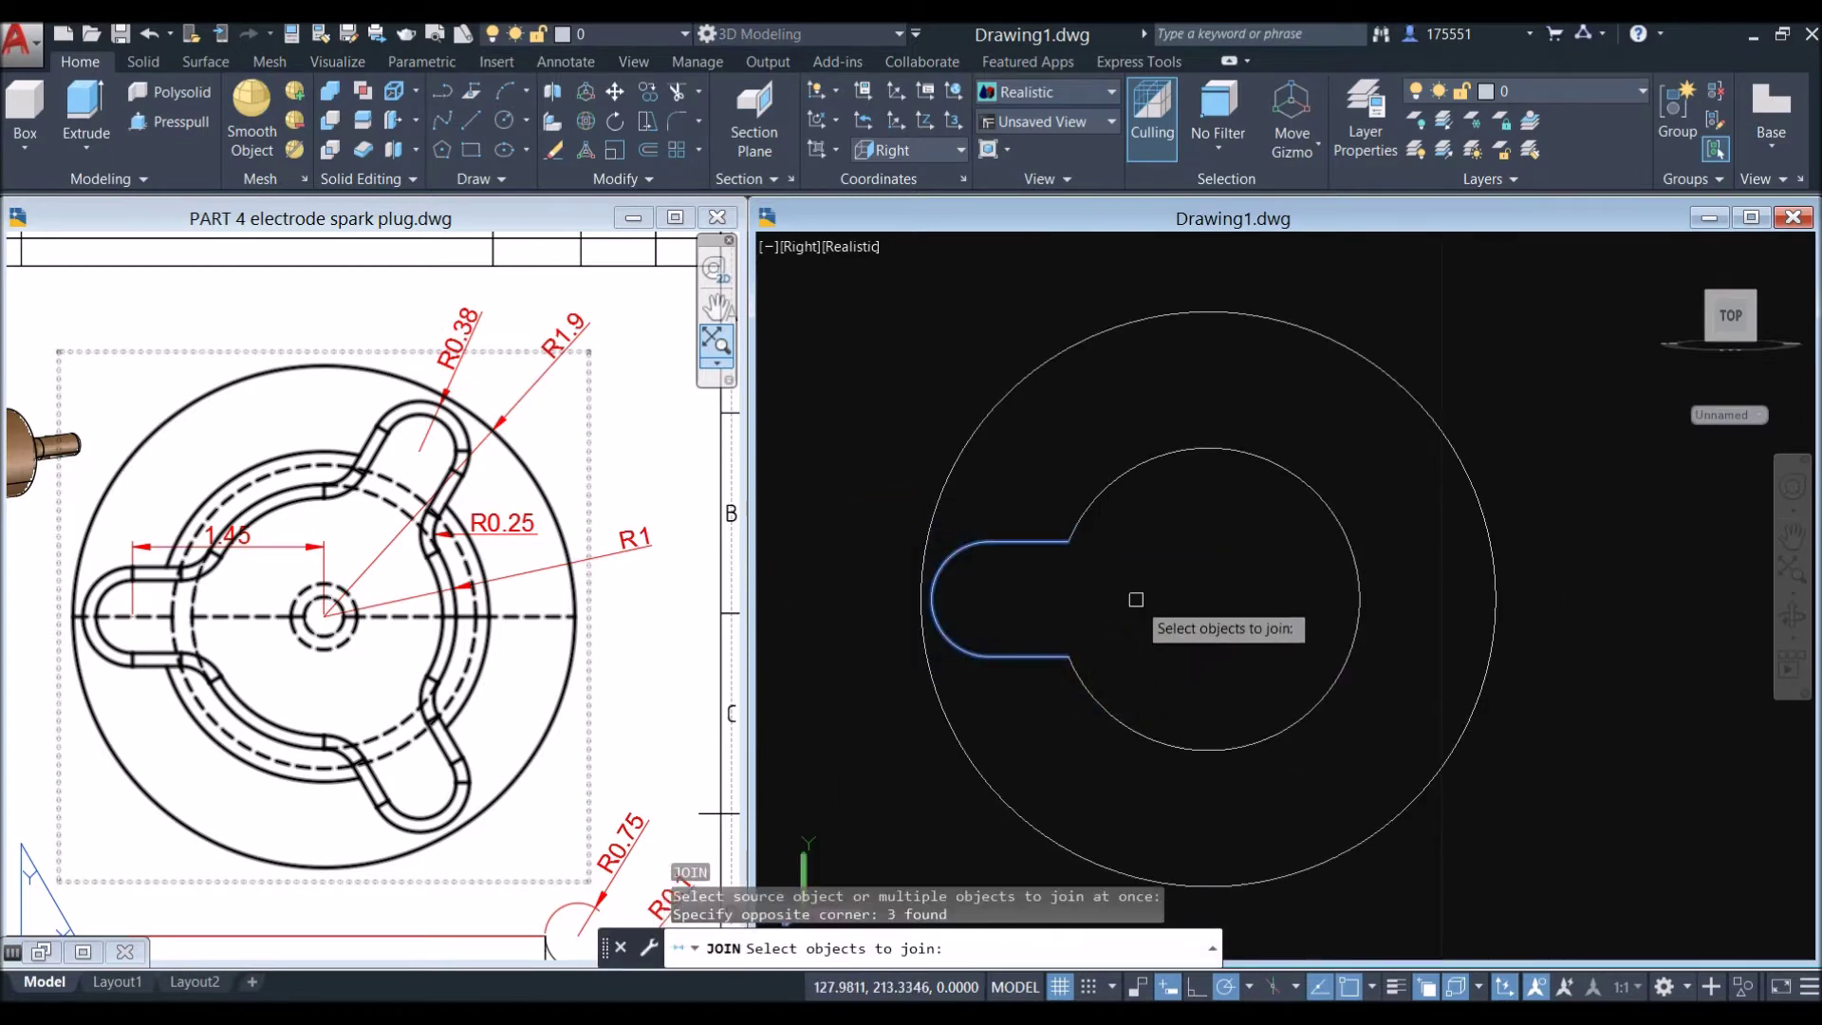
key(Return)
click(1013, 542)
key(Escape)
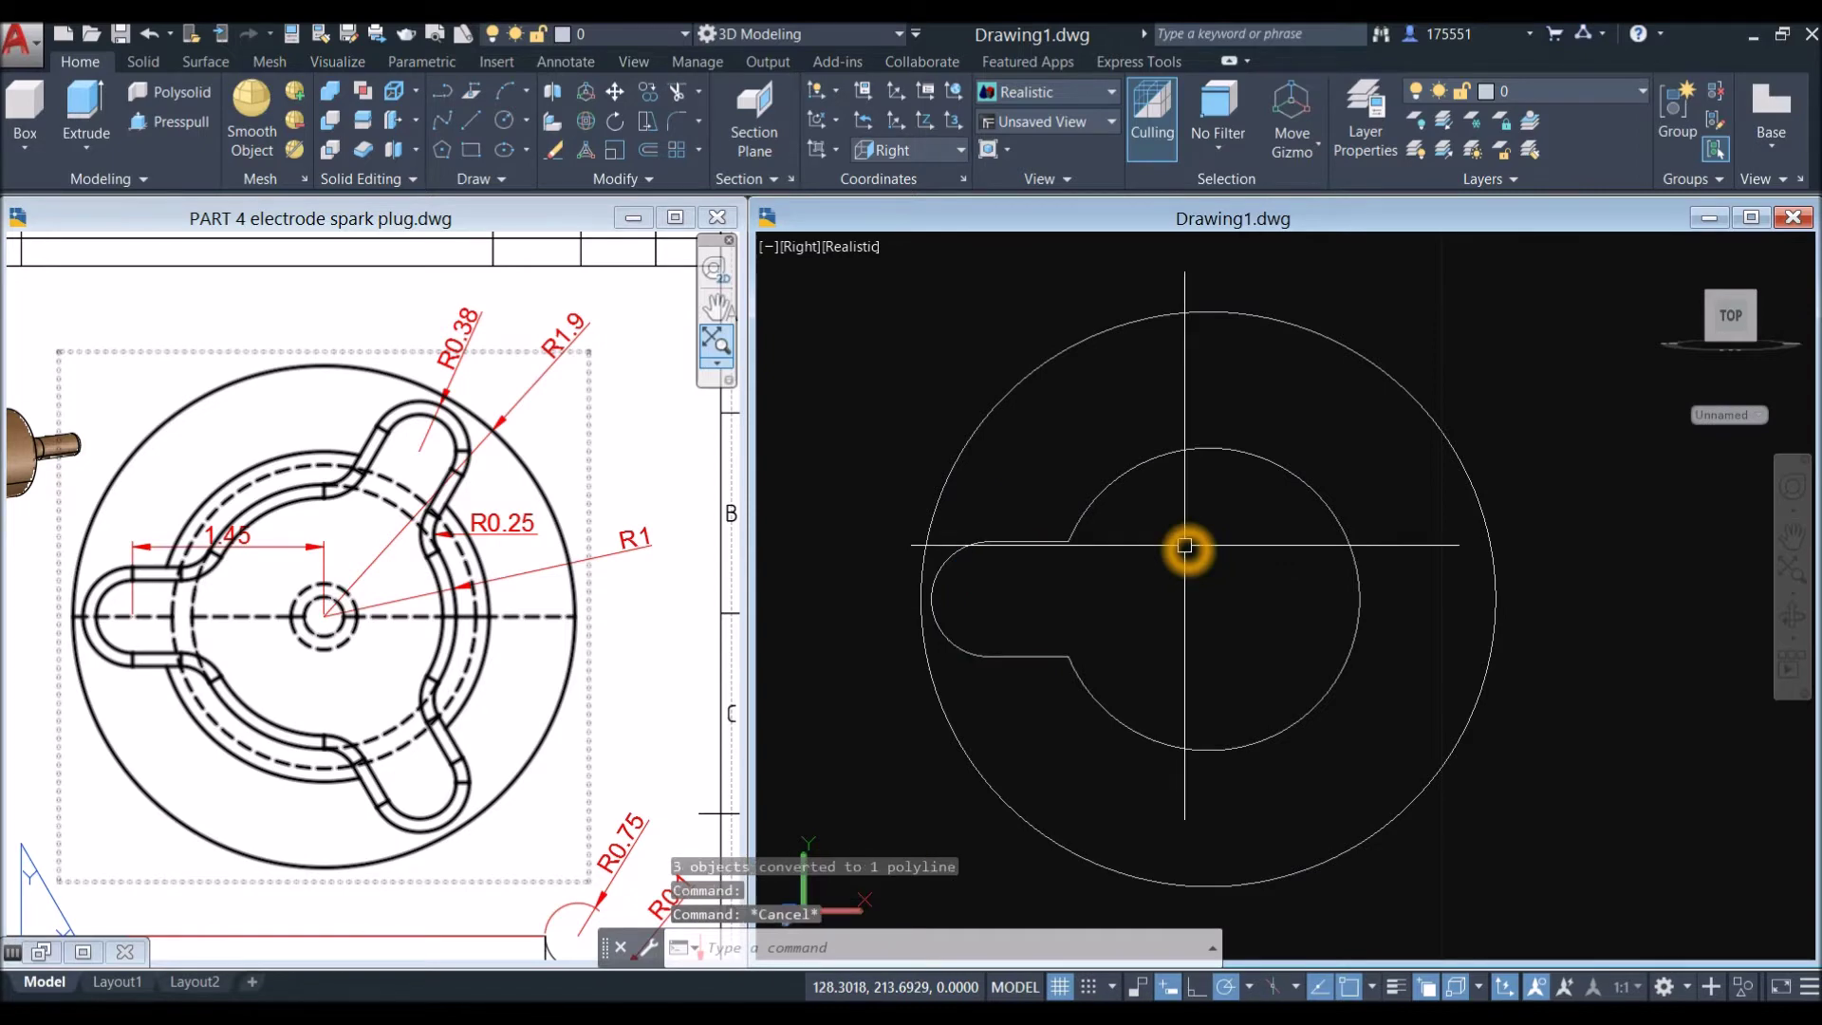
click(1036, 546)
key(Escape)
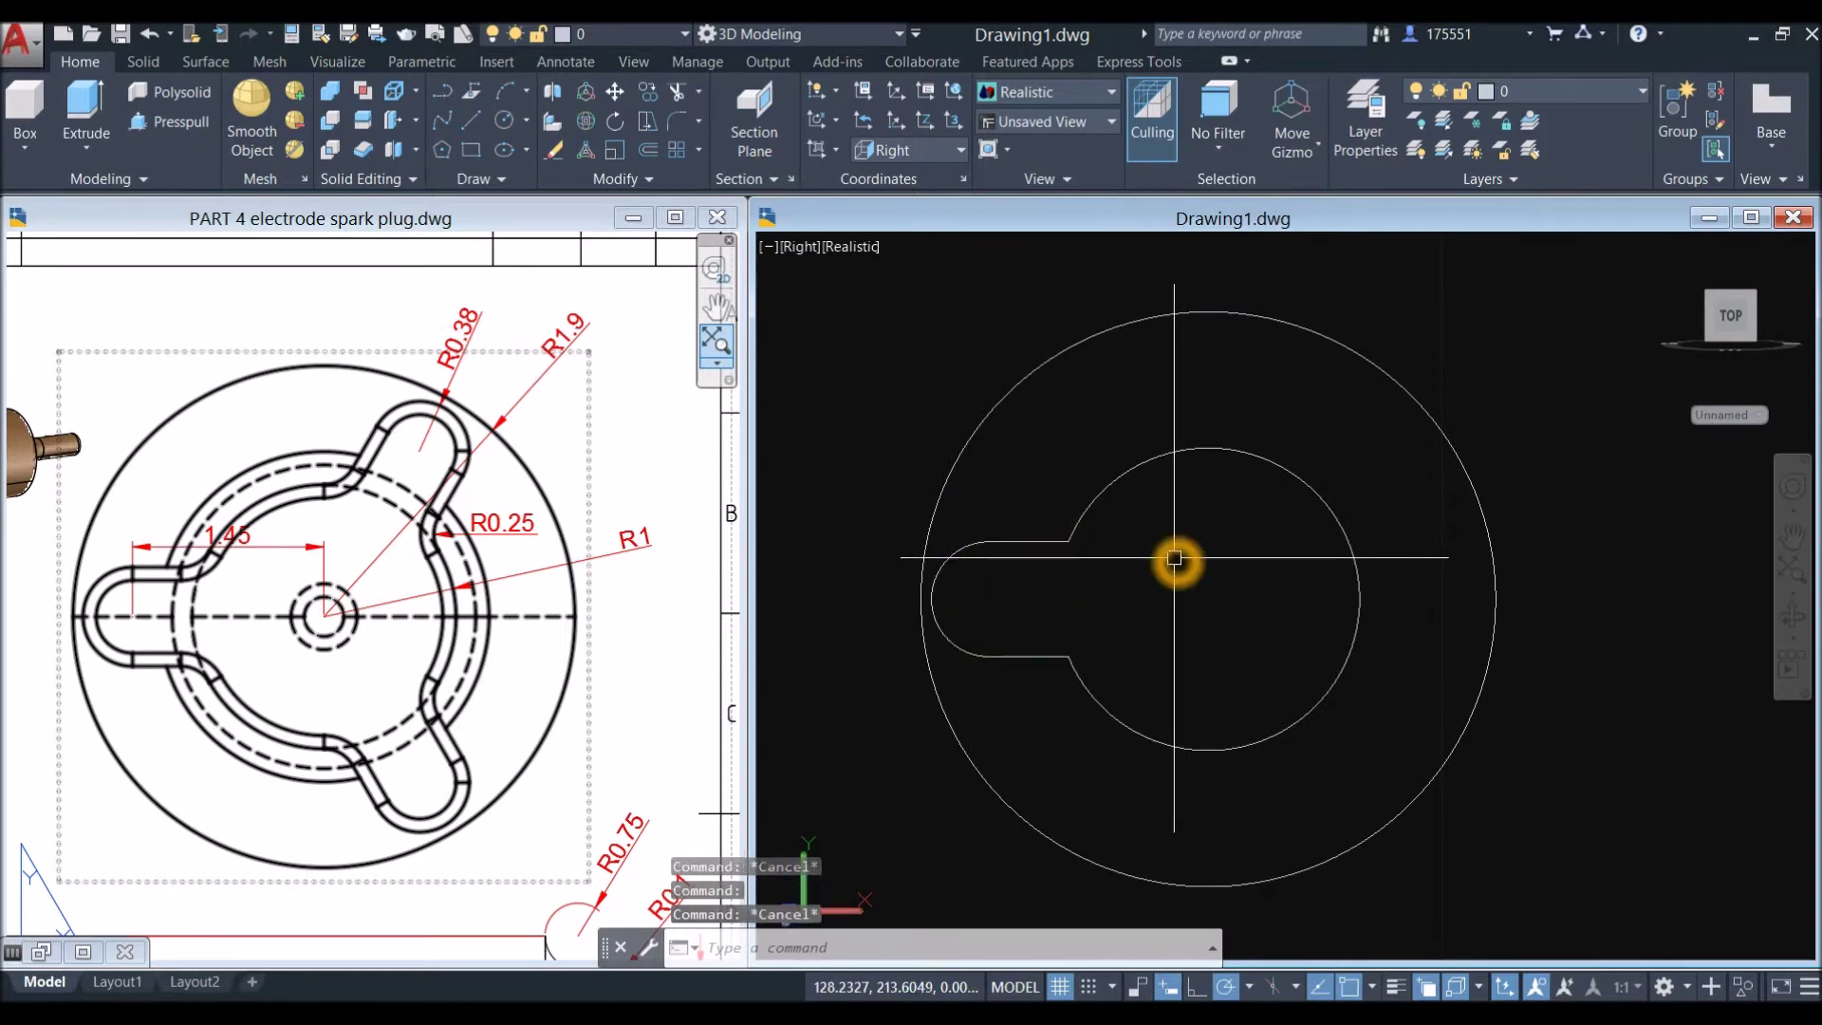
Step: Create a polar array of the lobe with 3 items over 360 degrees around the circles' common centre
text(a)
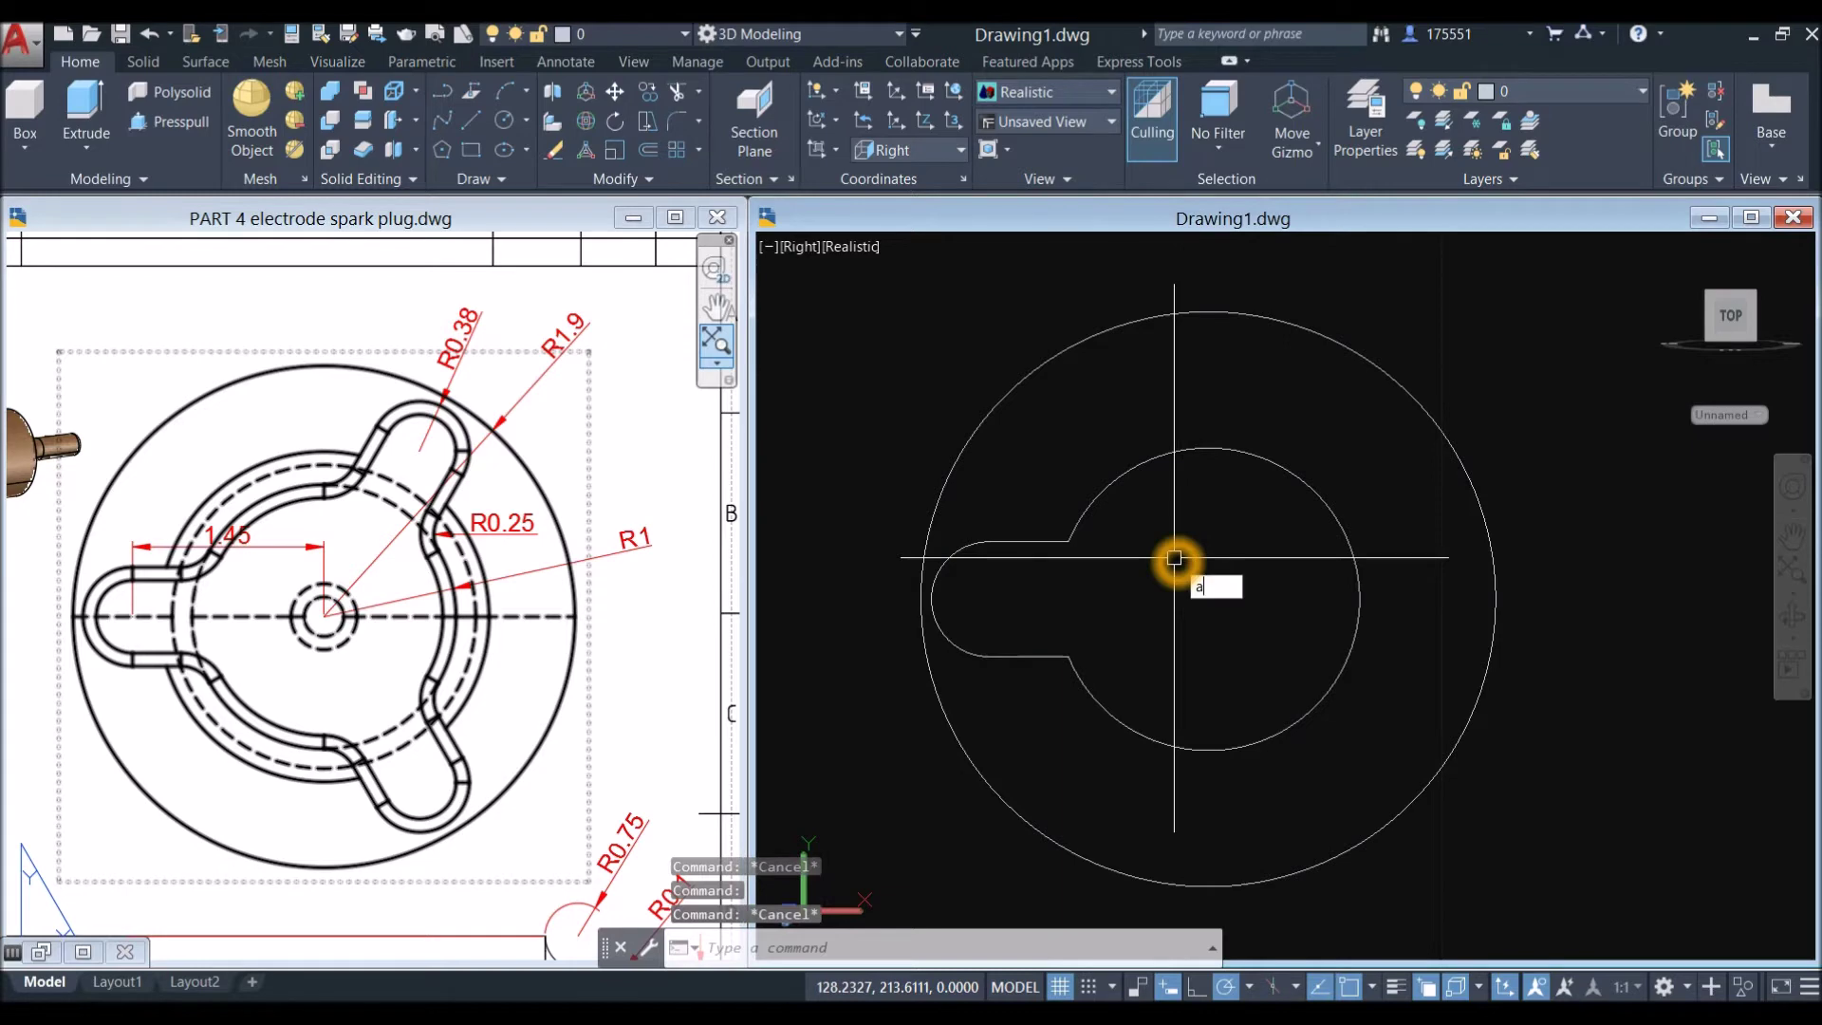
text(rr)
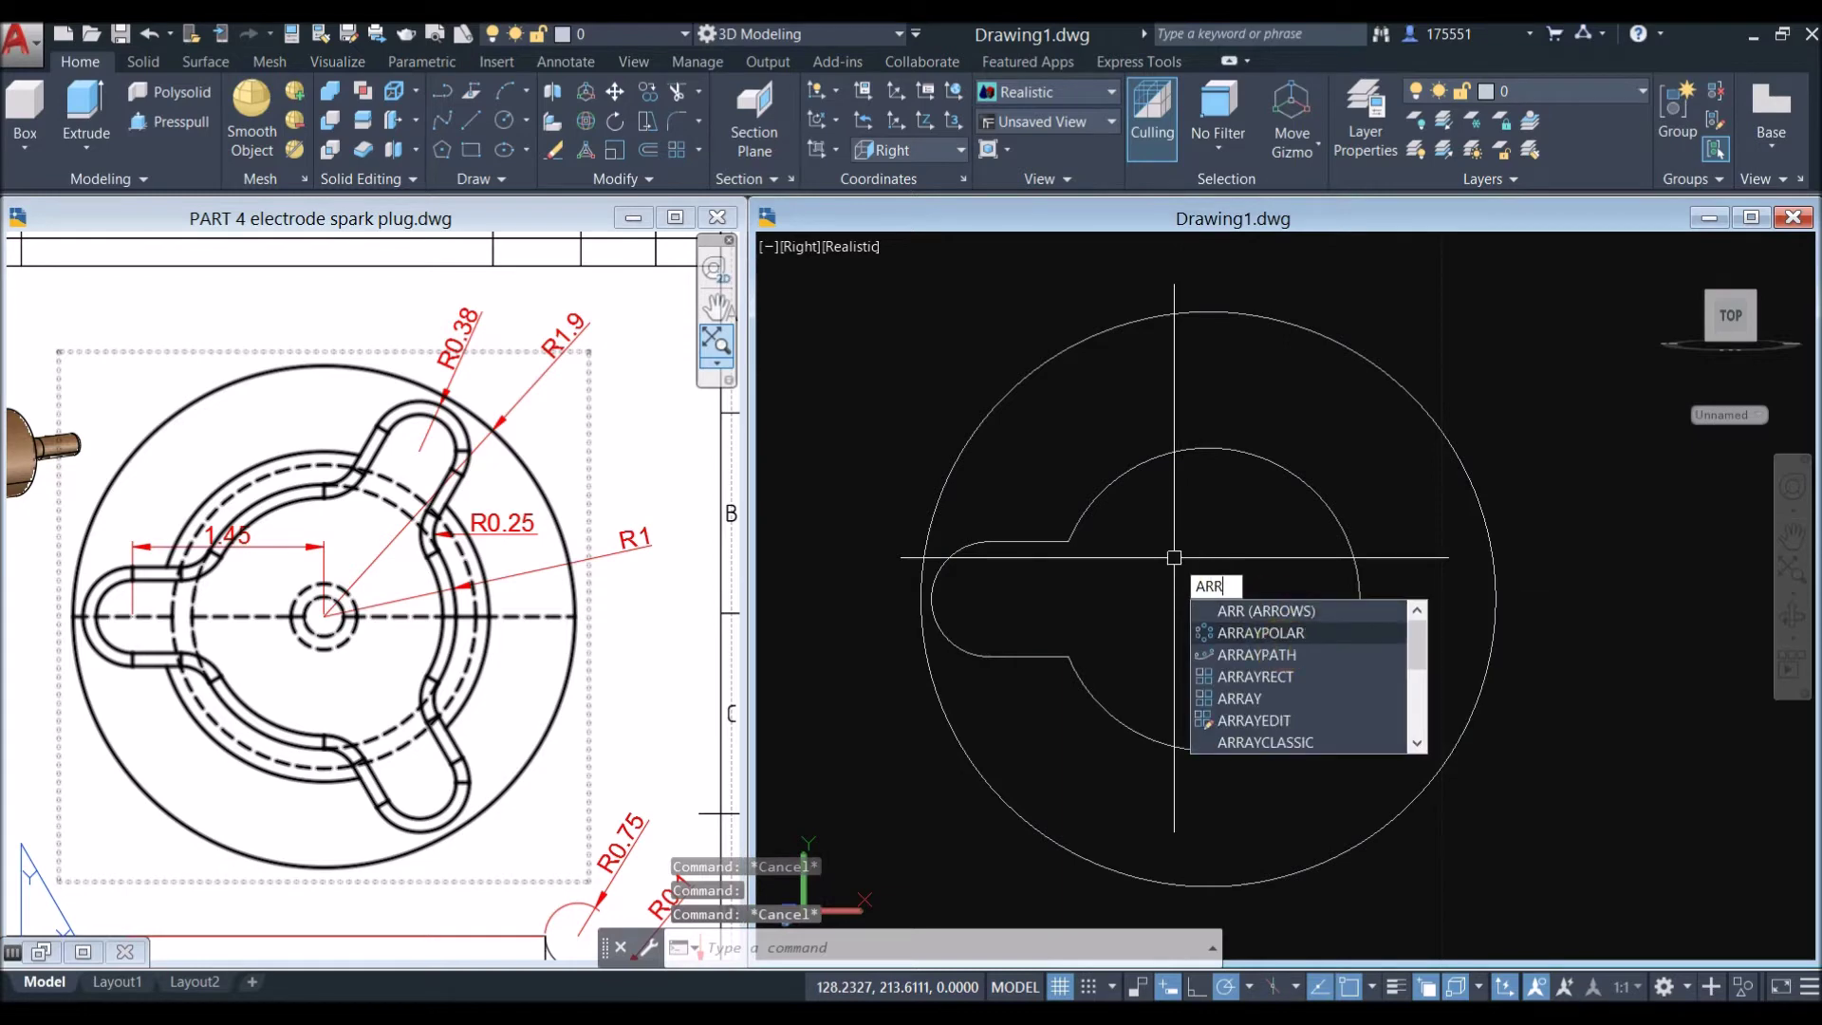
click(1288, 633)
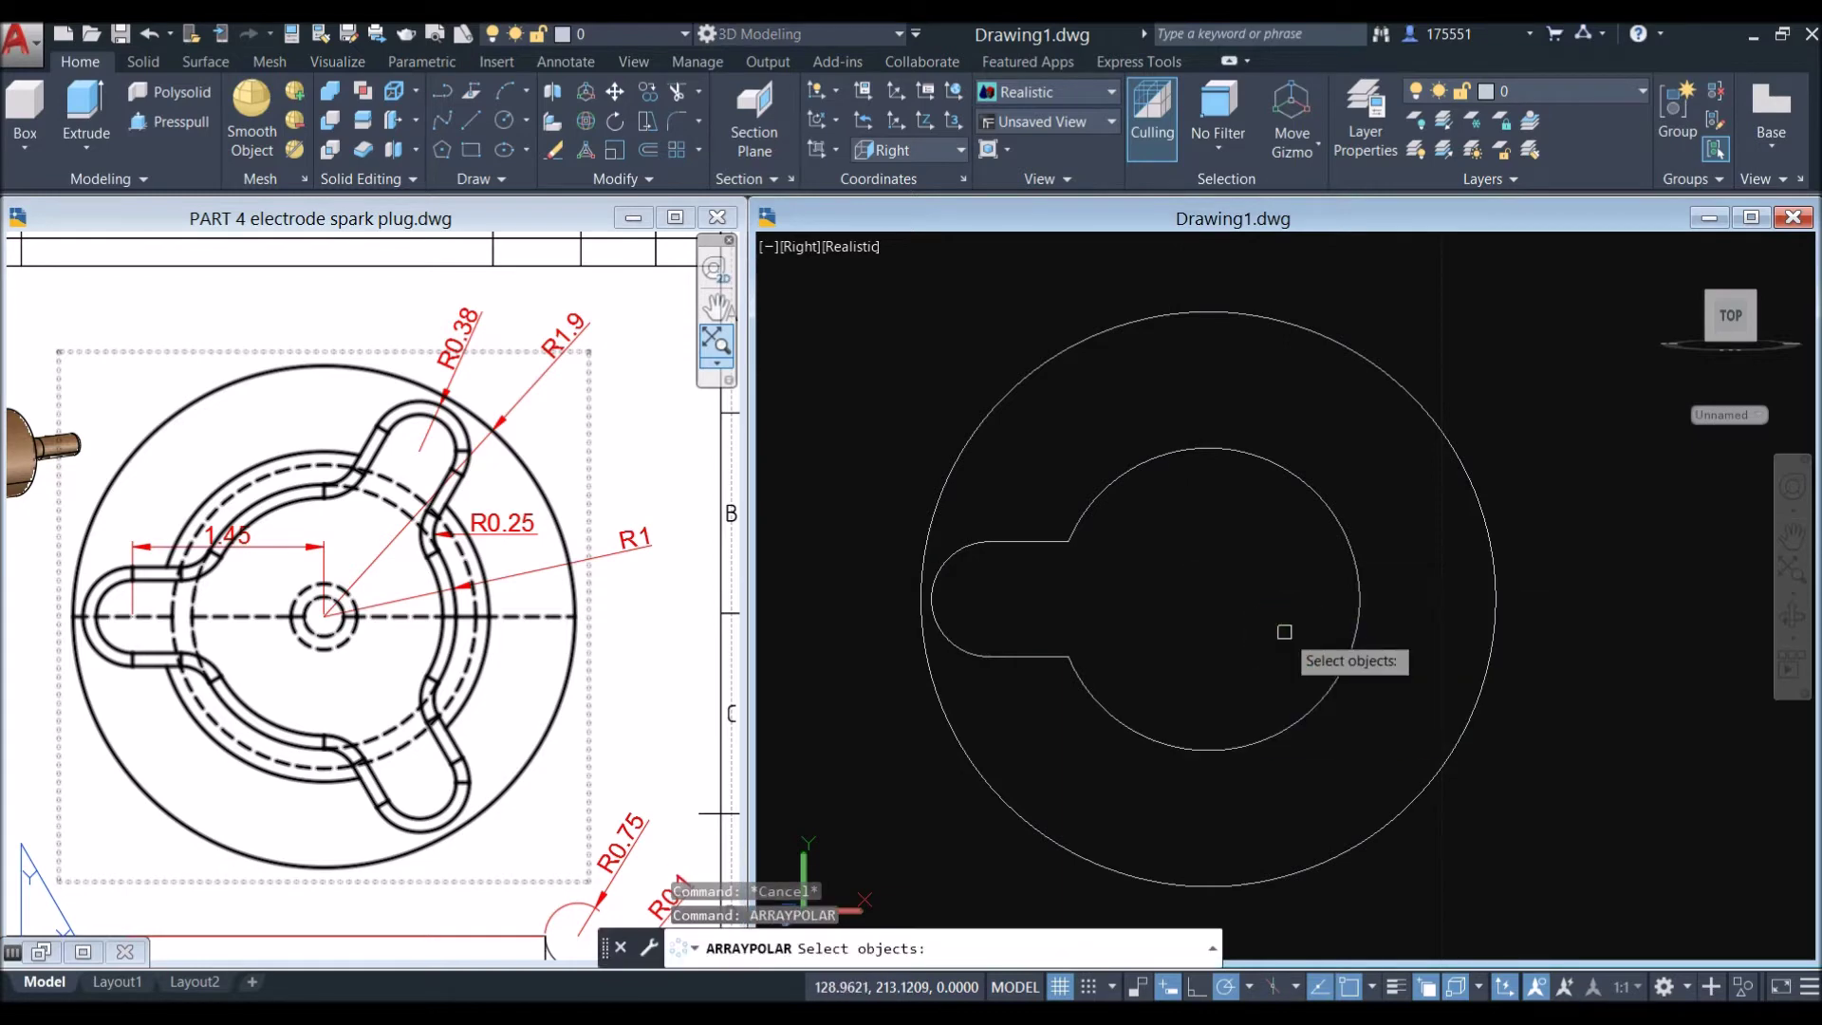
click(986, 545)
key(Return)
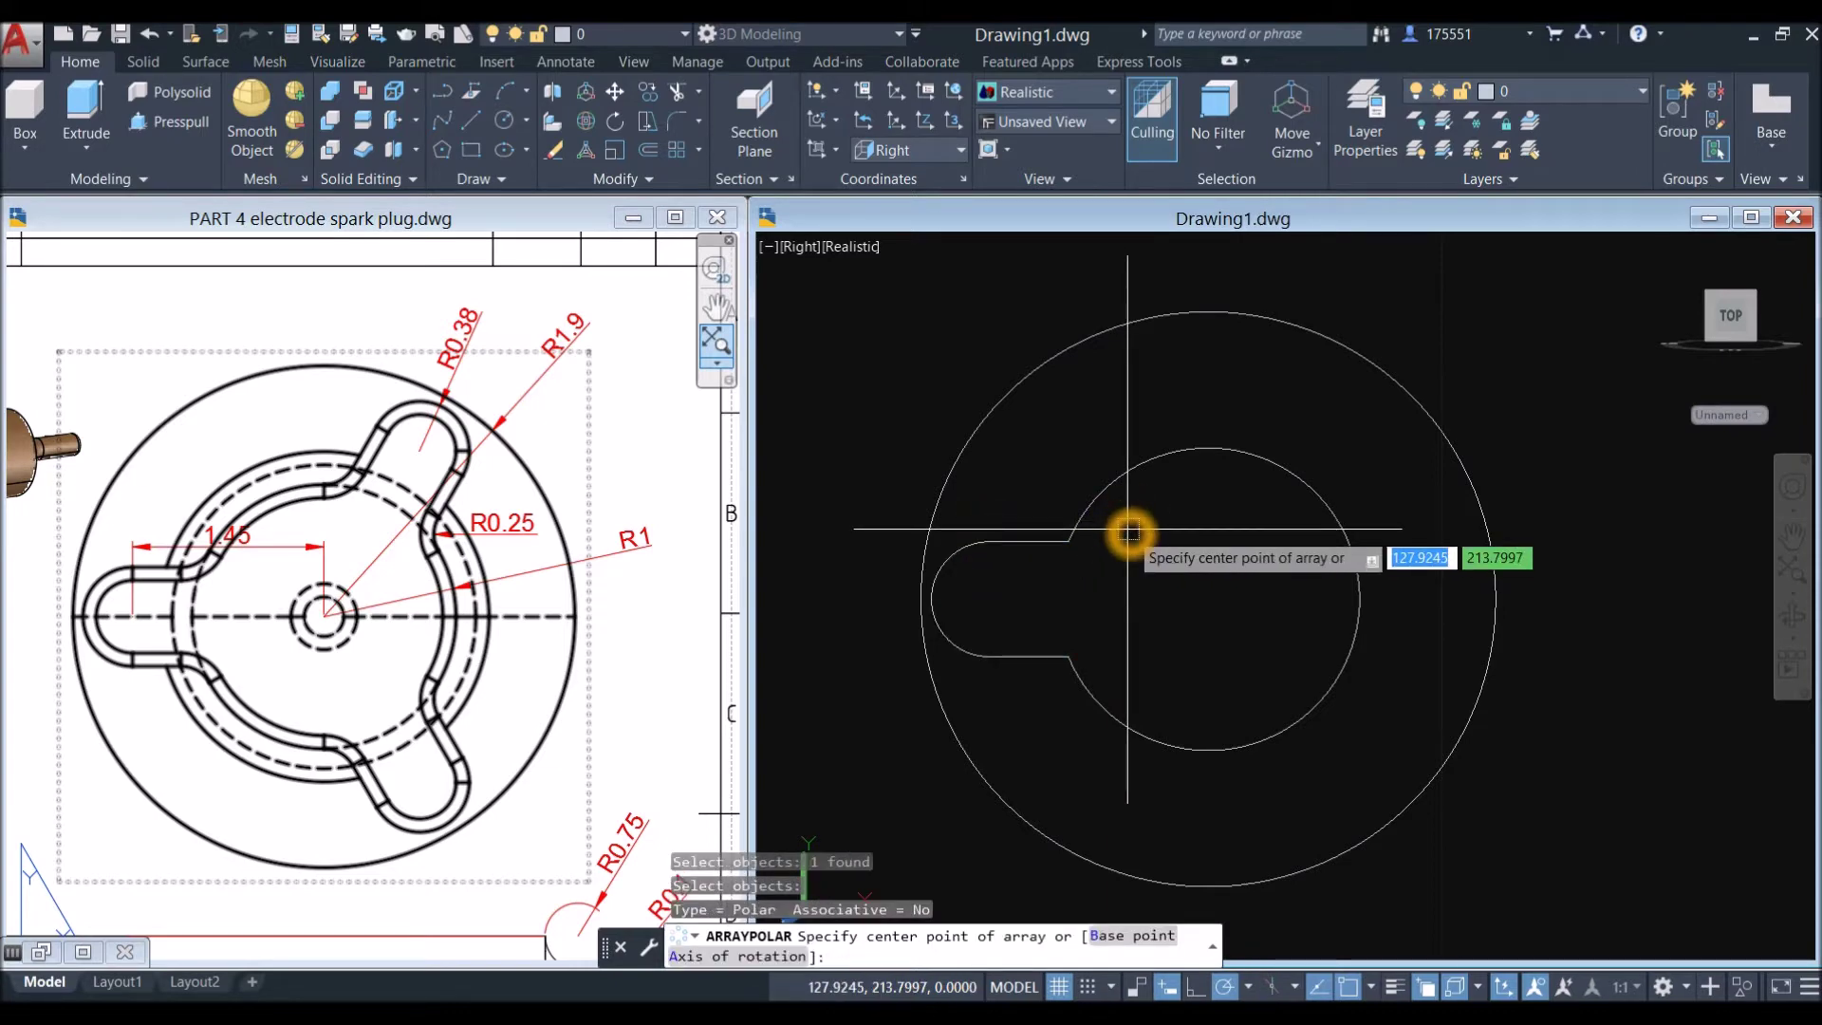
click(1215, 600)
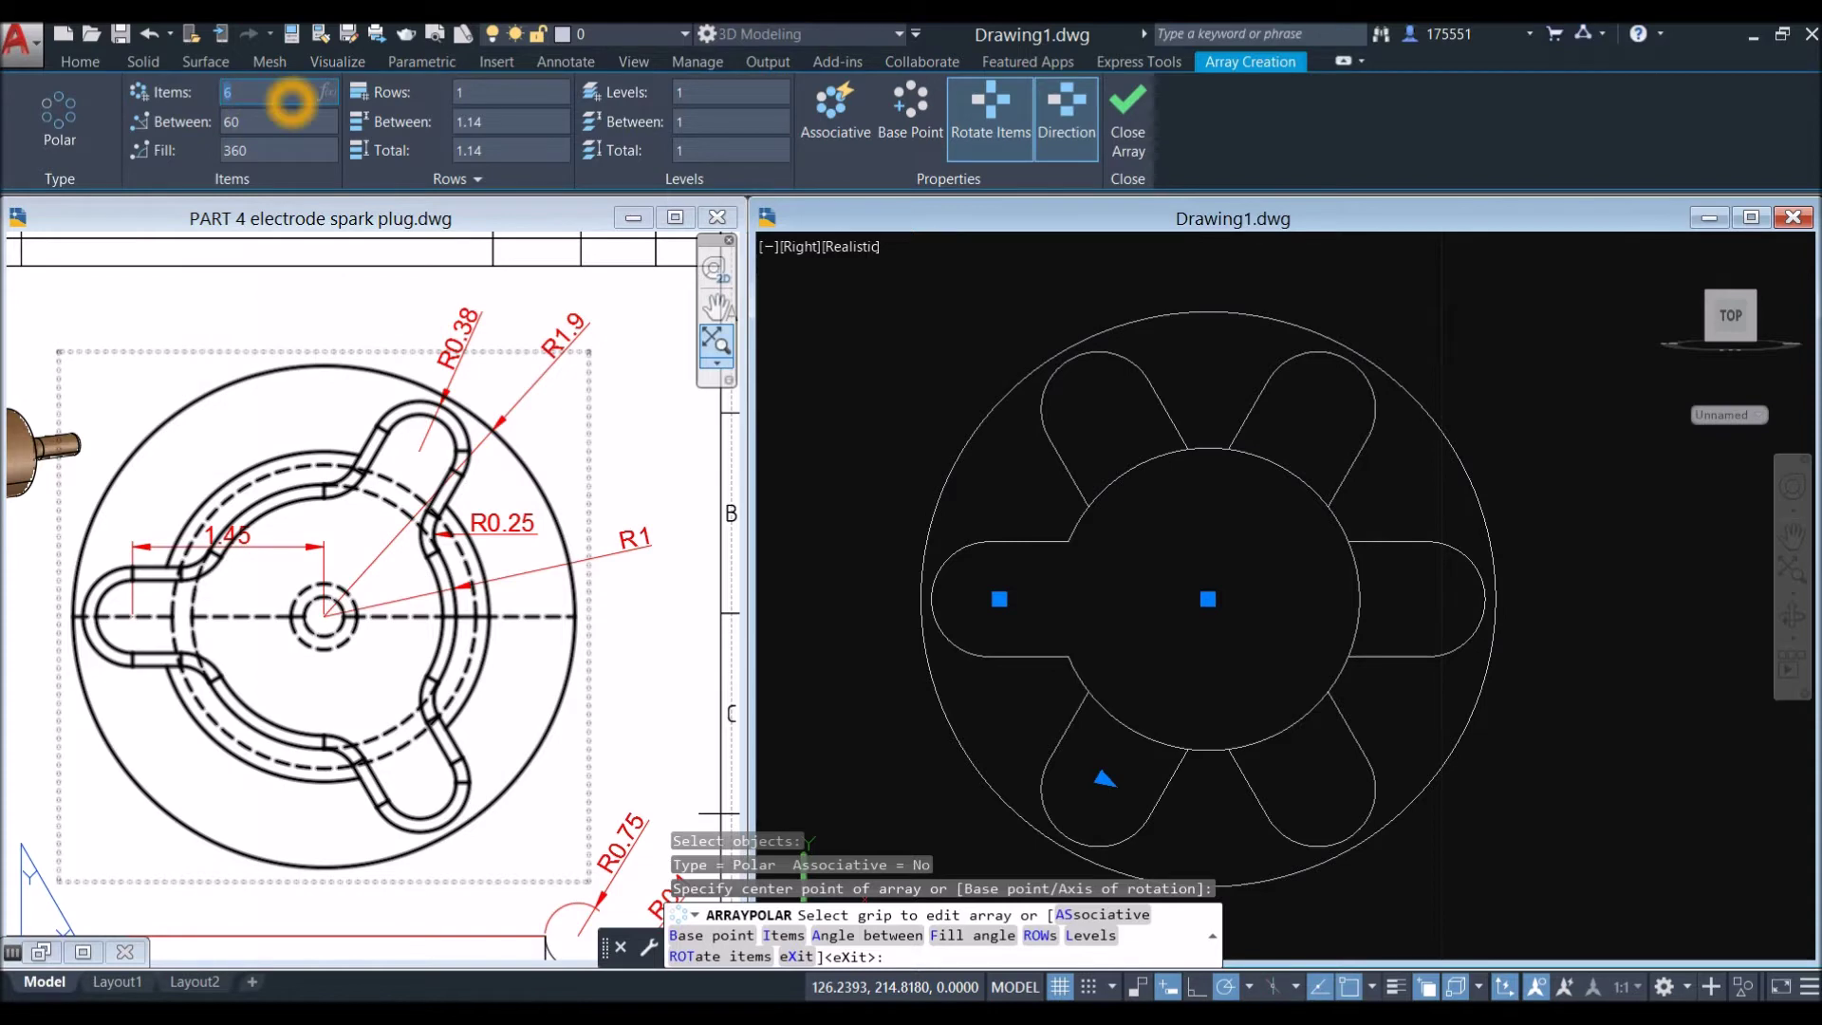
text(3)
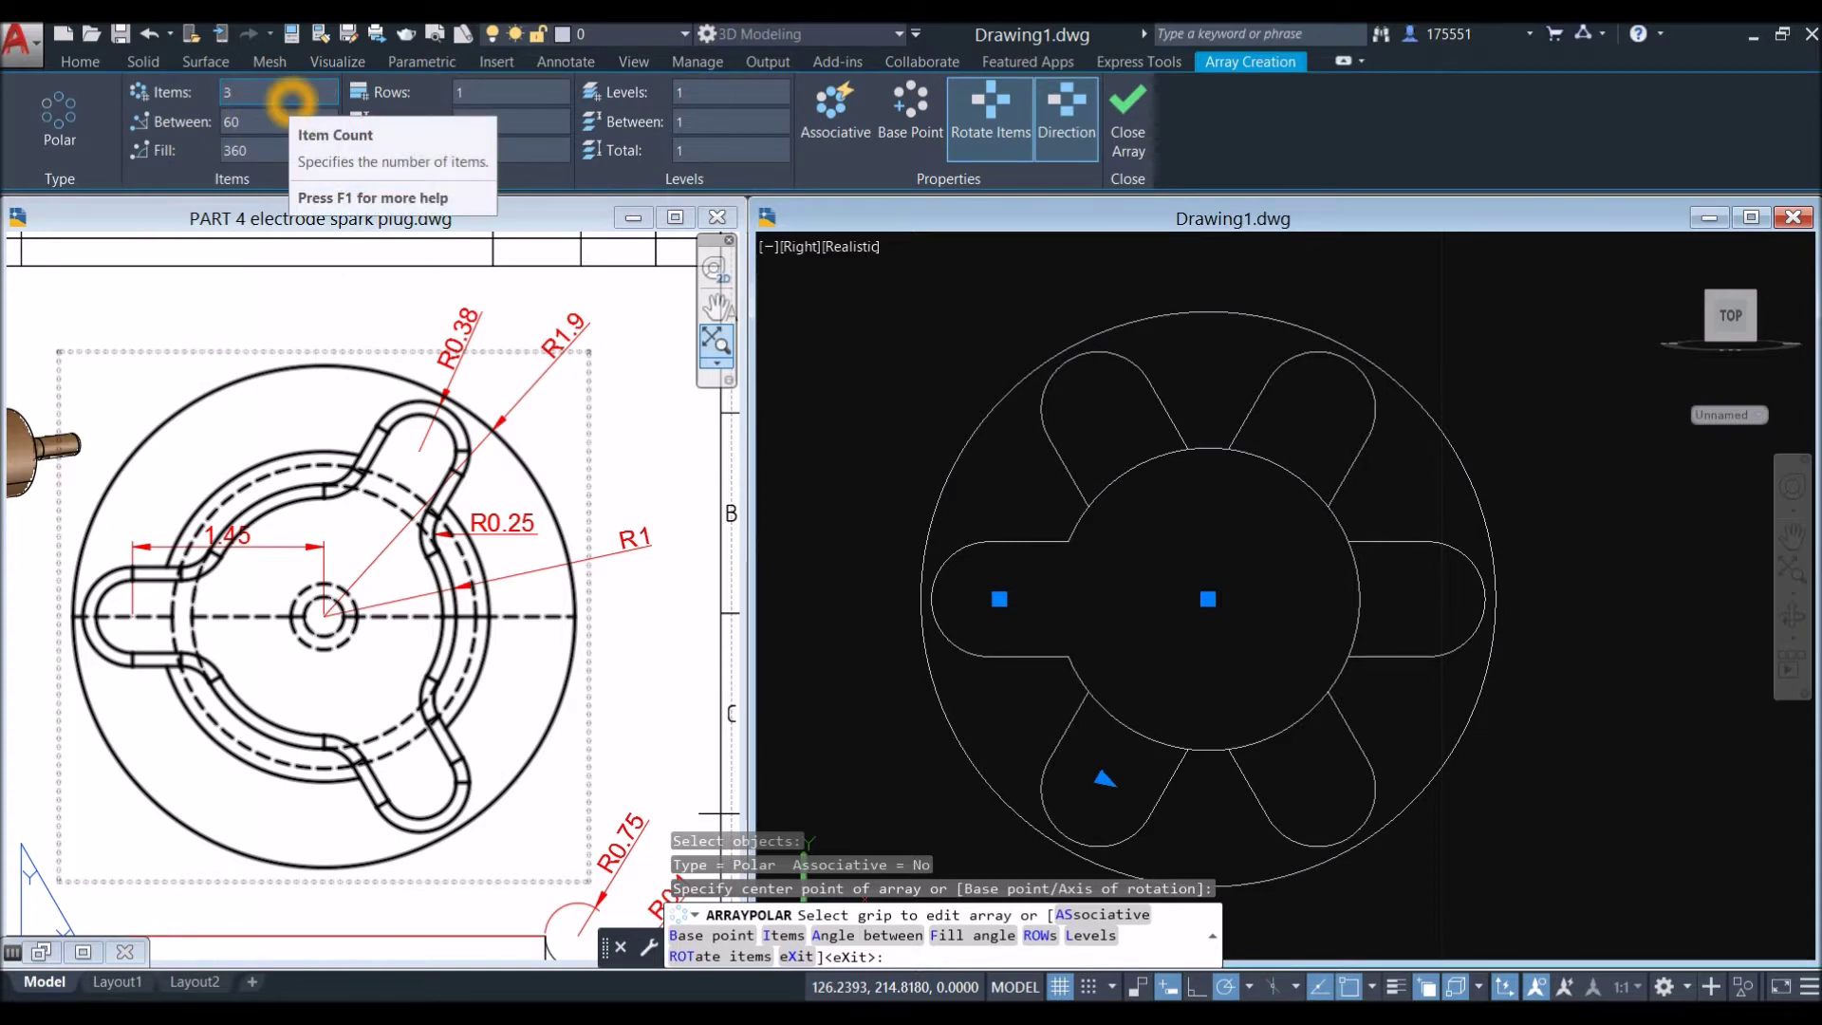
key(Return)
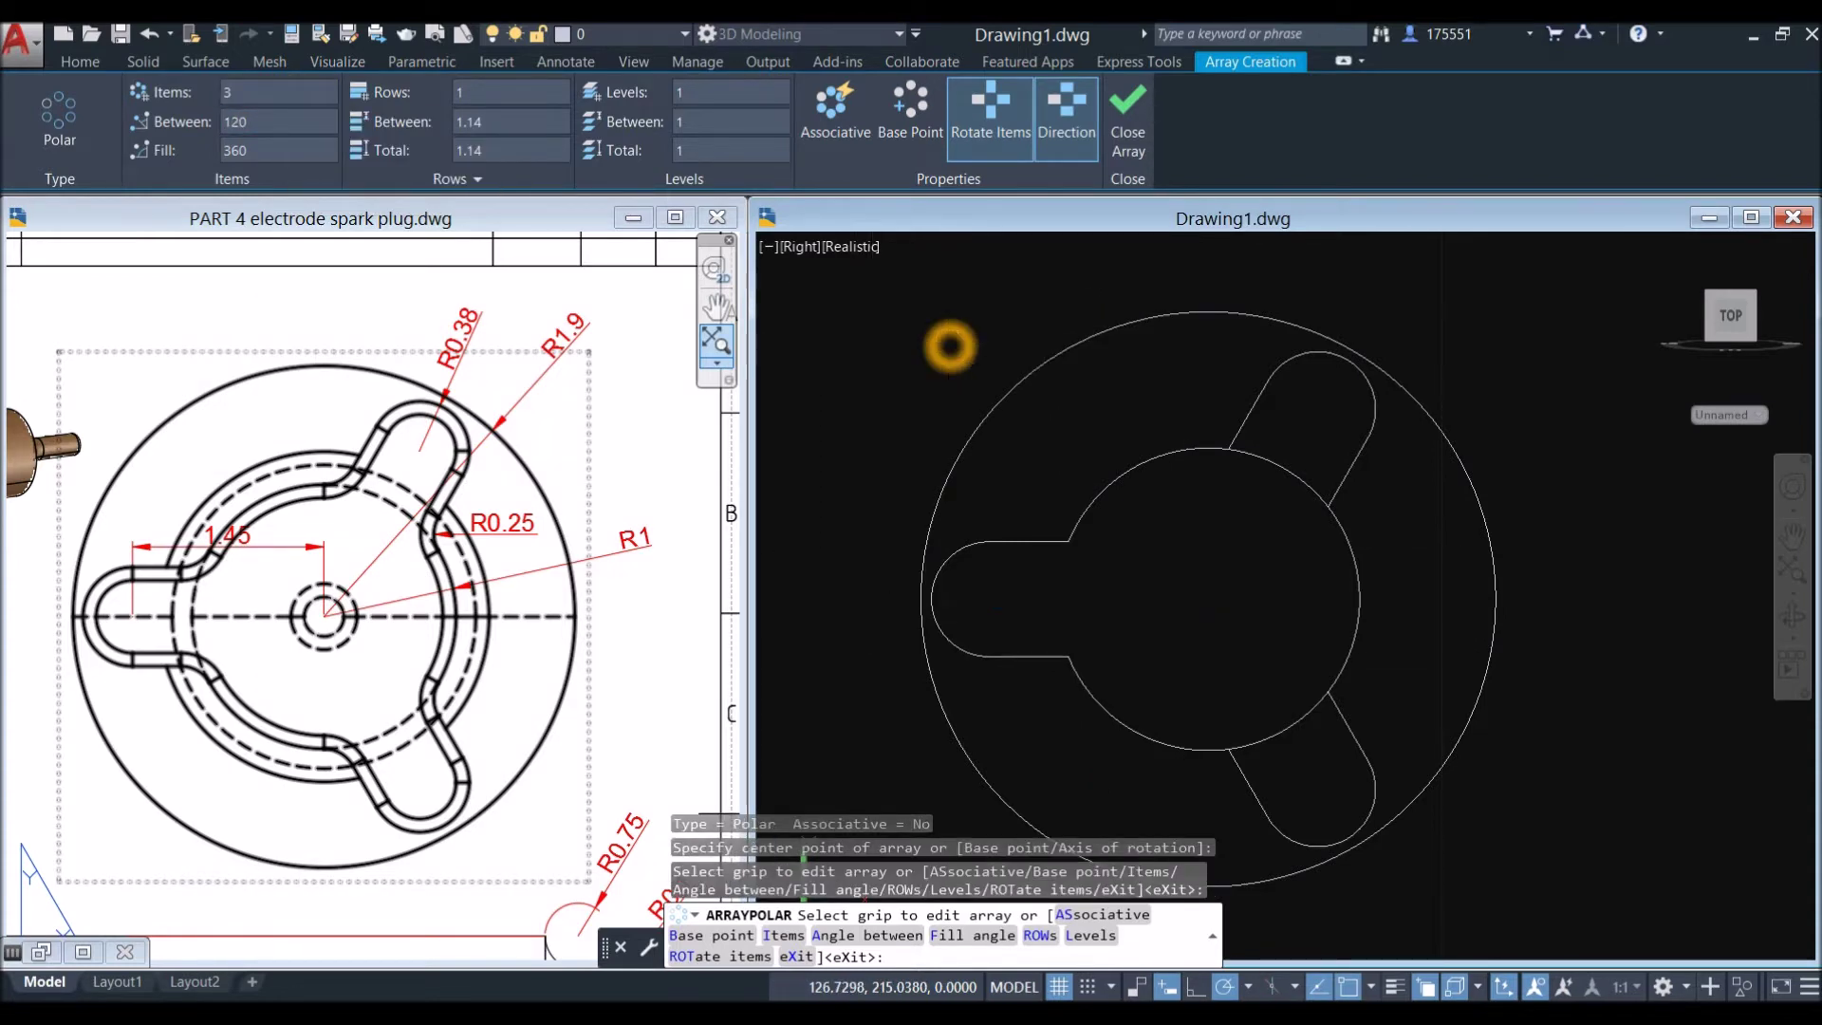
key(Return)
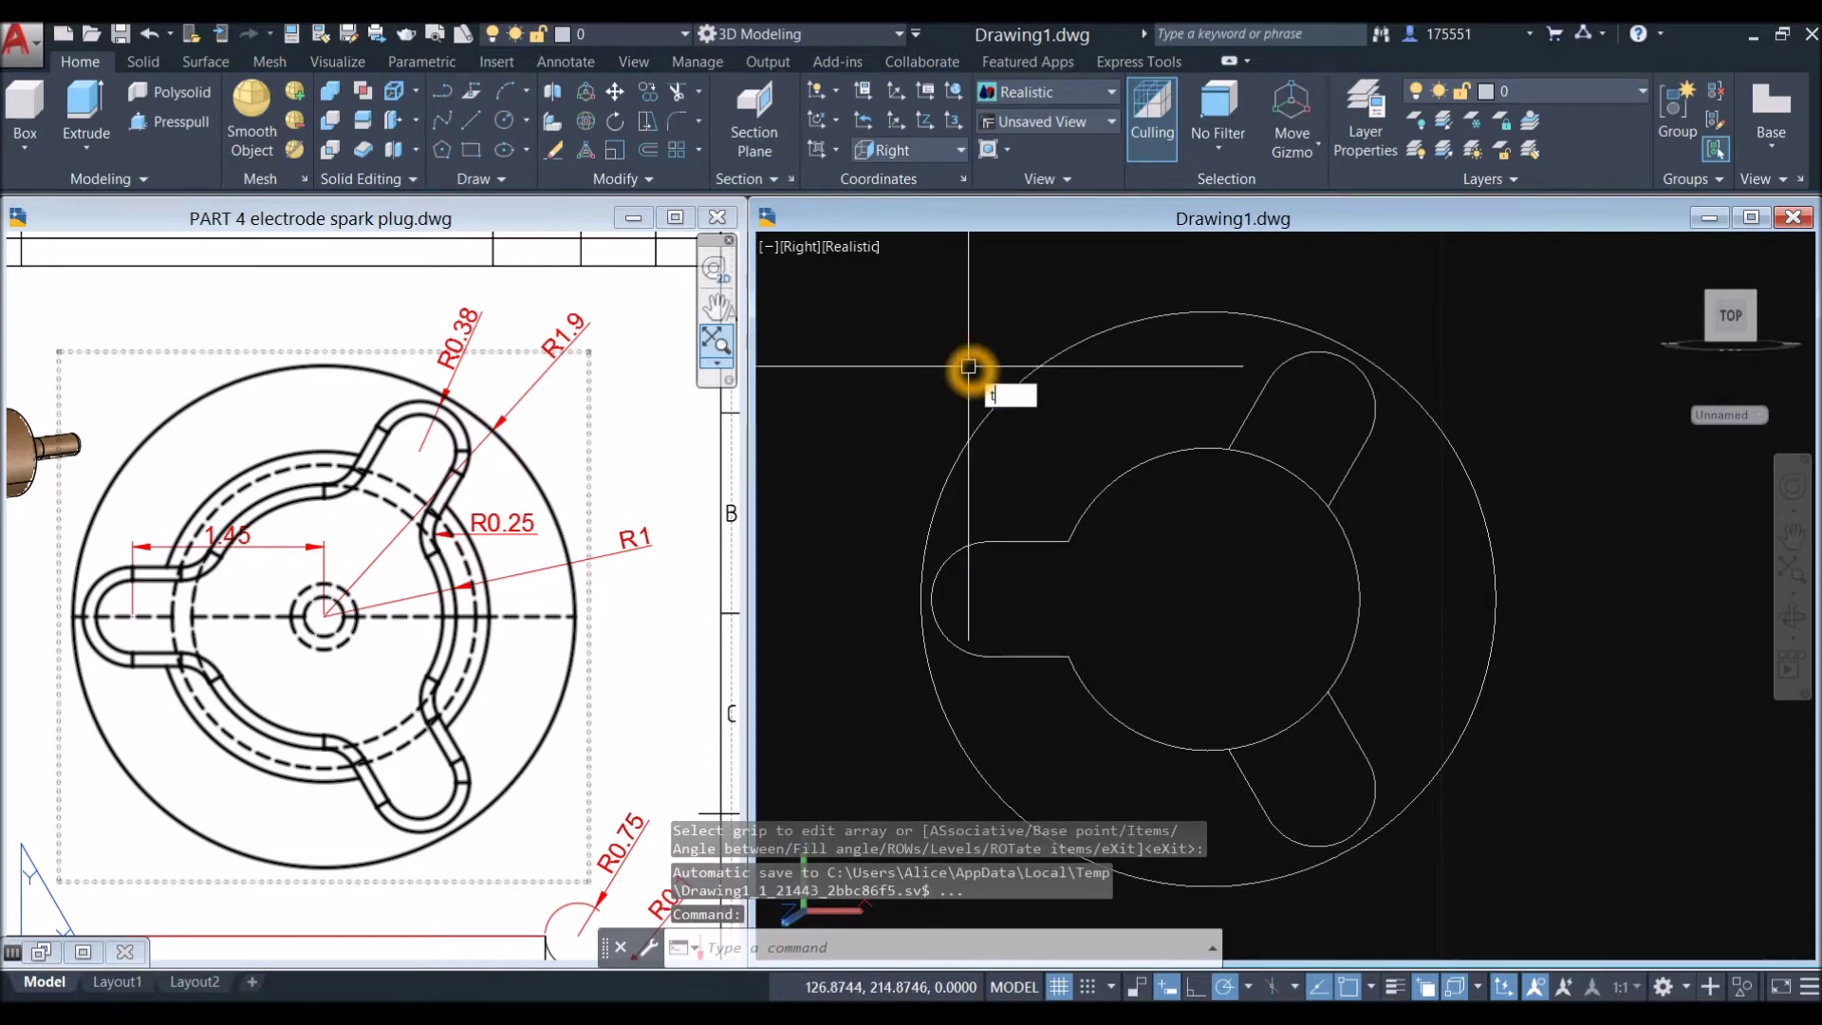
Step: Trim the radius 1 circle's arcs that cross the openings of the two arrayed lobes
key(Return)
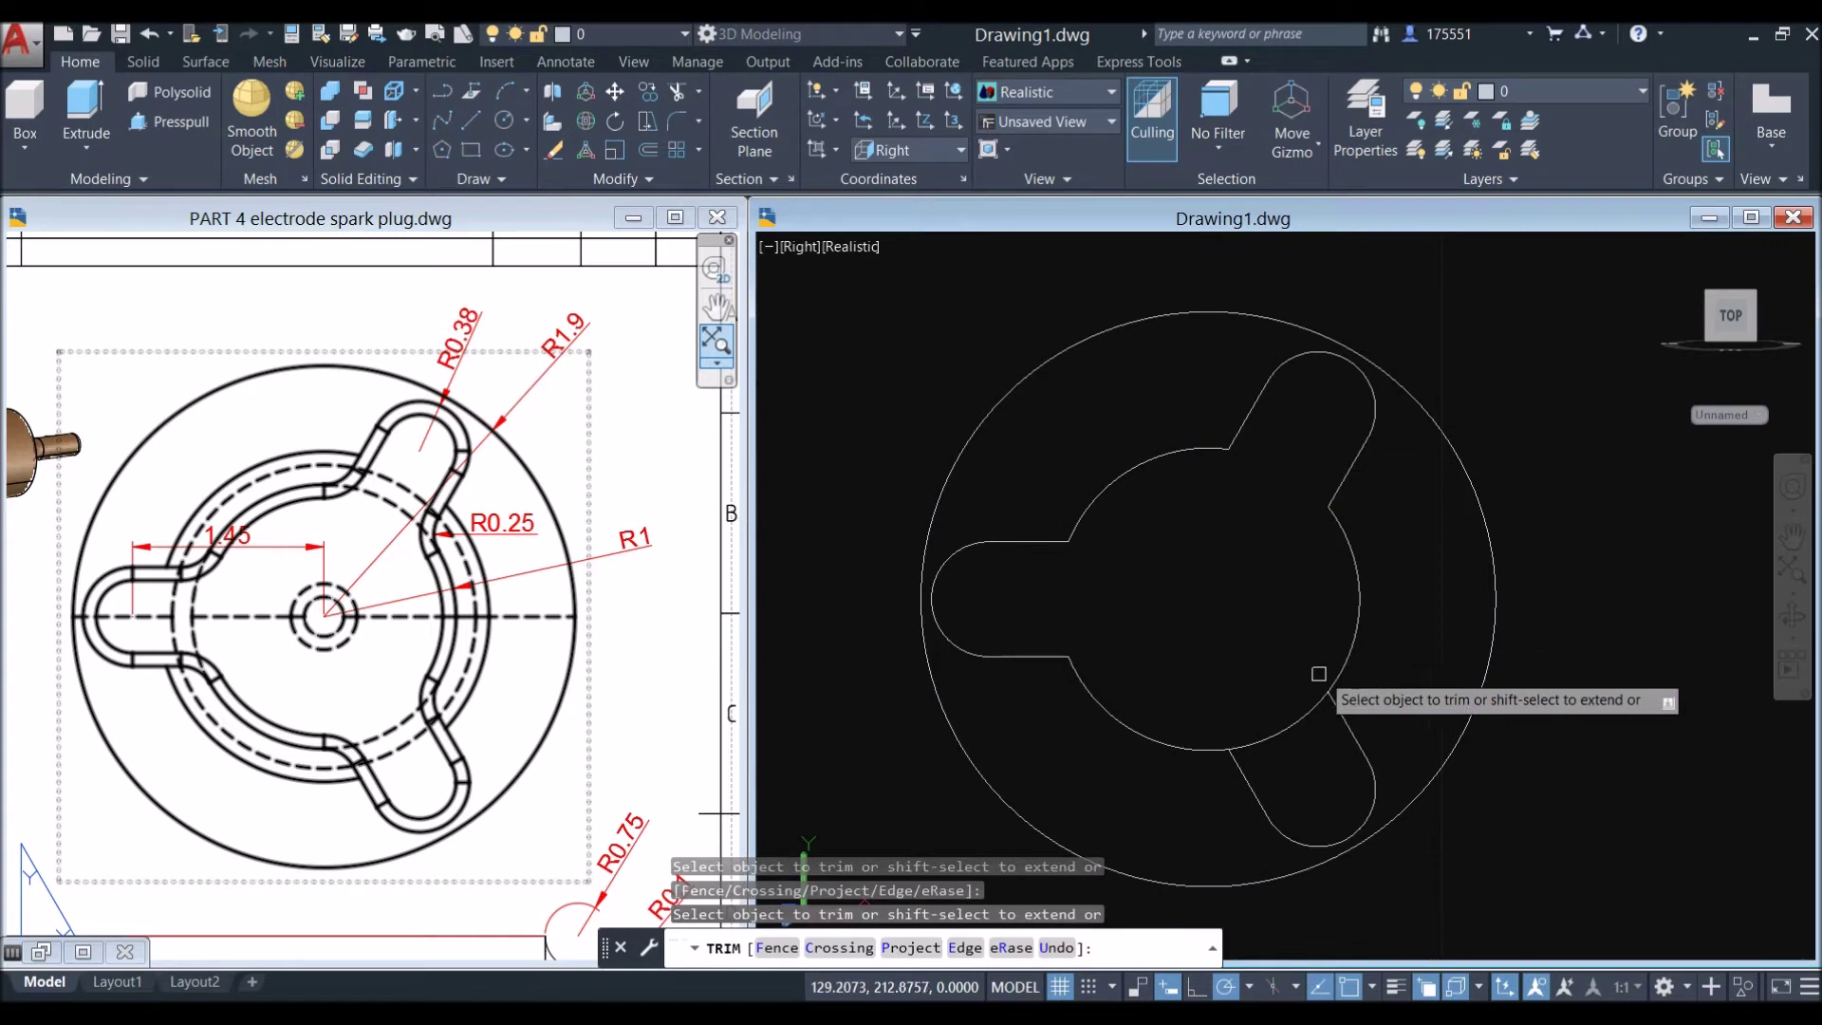
right_click(1384, 582)
click(1429, 594)
click(1346, 530)
key(Escape)
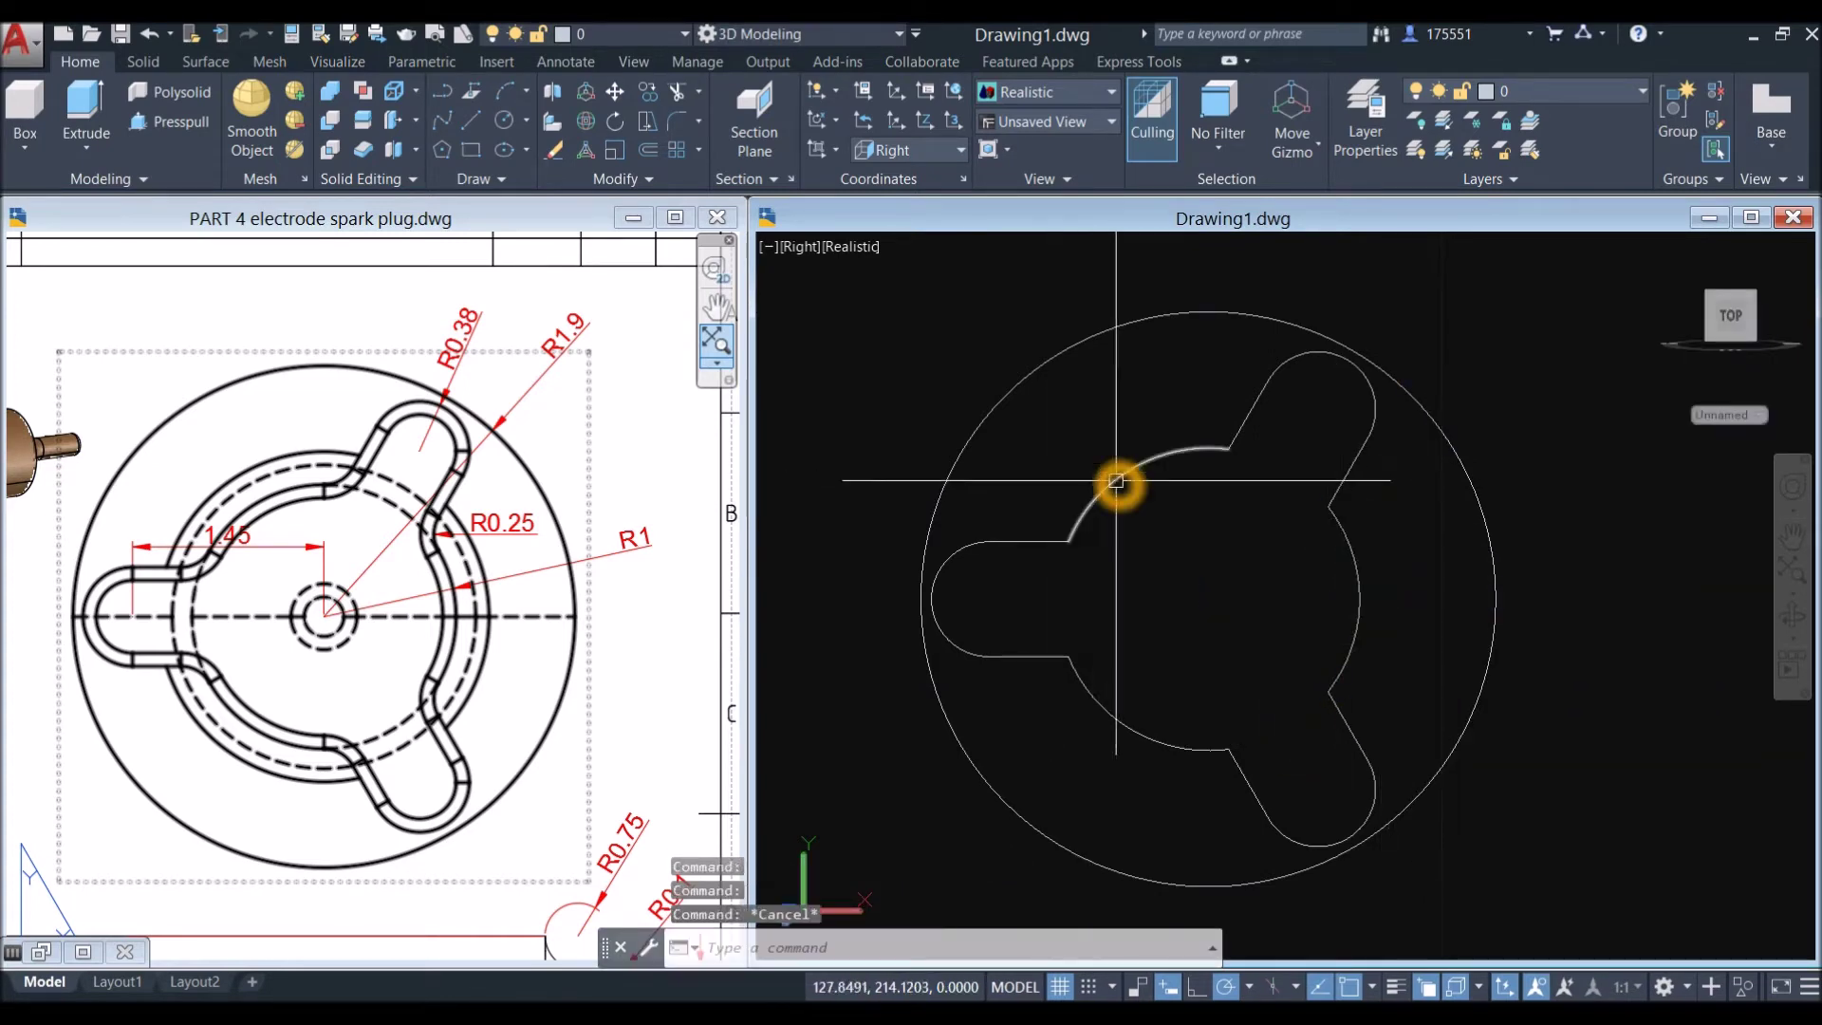
click(1151, 471)
key(Escape)
click(1048, 539)
double_click(1049, 539)
key(Escape)
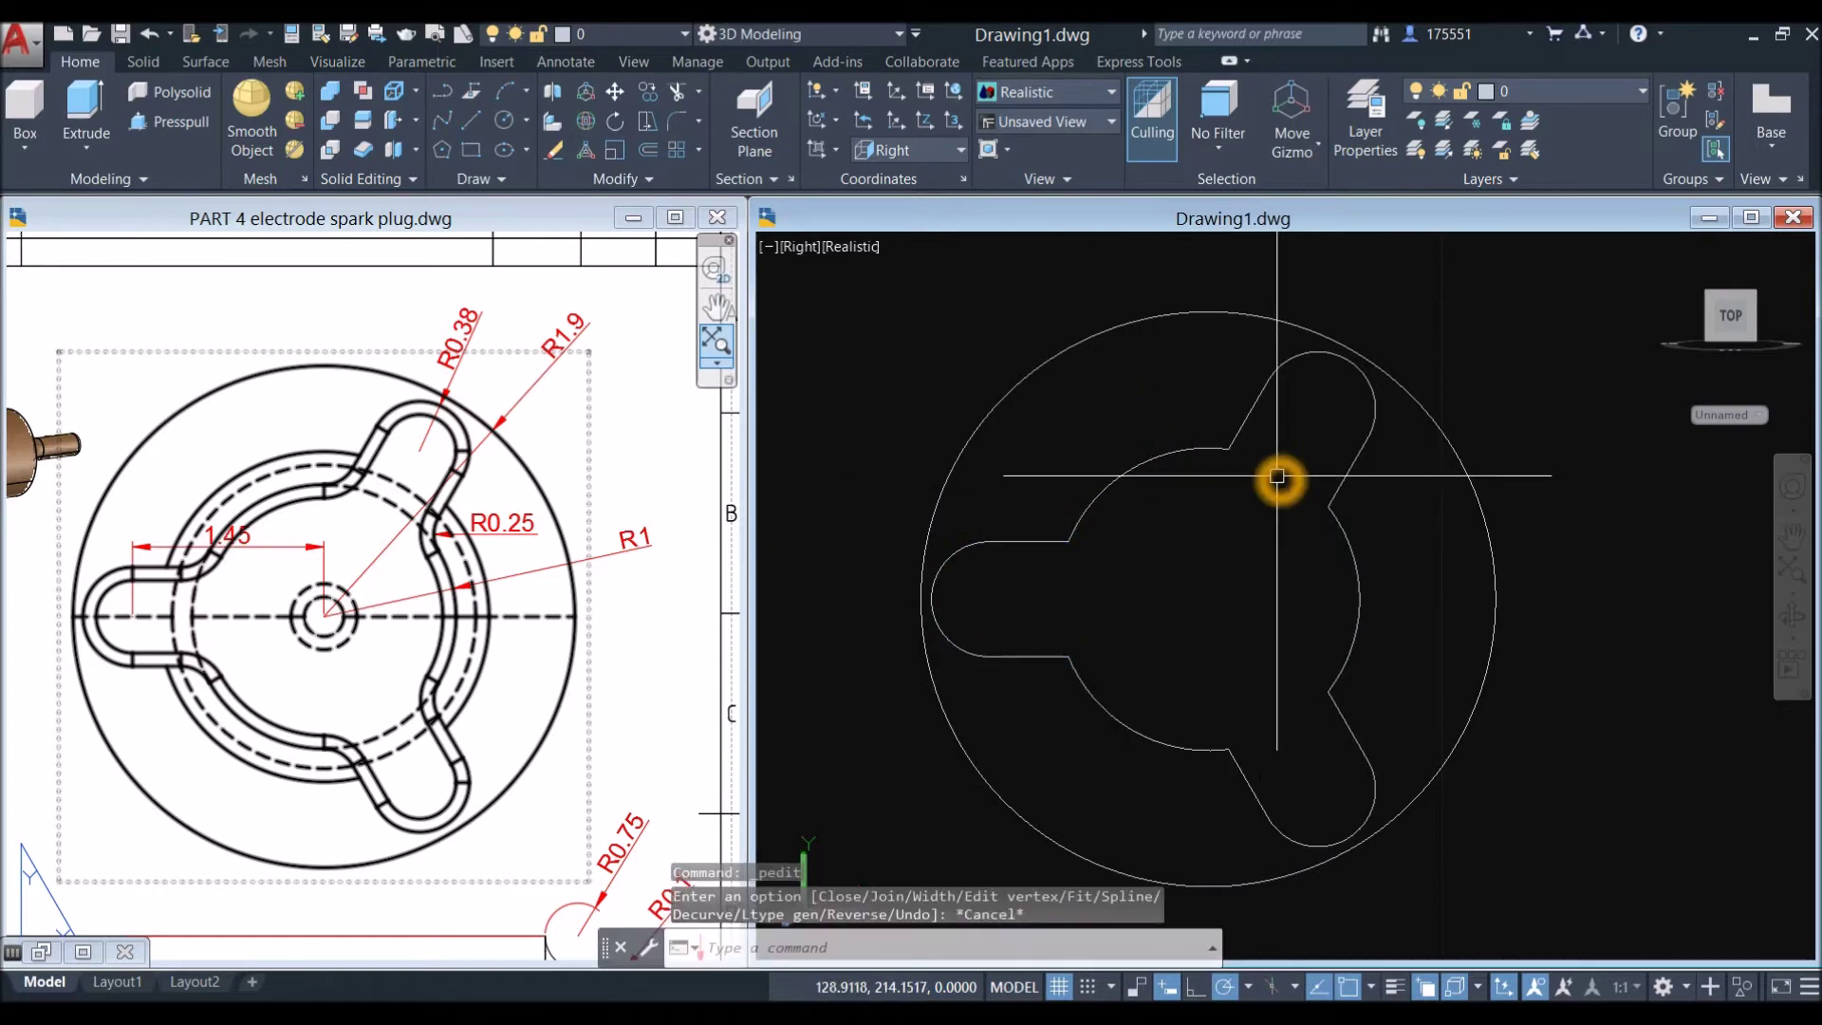
Step: Join the three lobes and the arcs between them into a single closed polyline, leaving out the outer circle
text(j)
key(Return)
scroll(1278, 477, down, 3)
click(1068, 359)
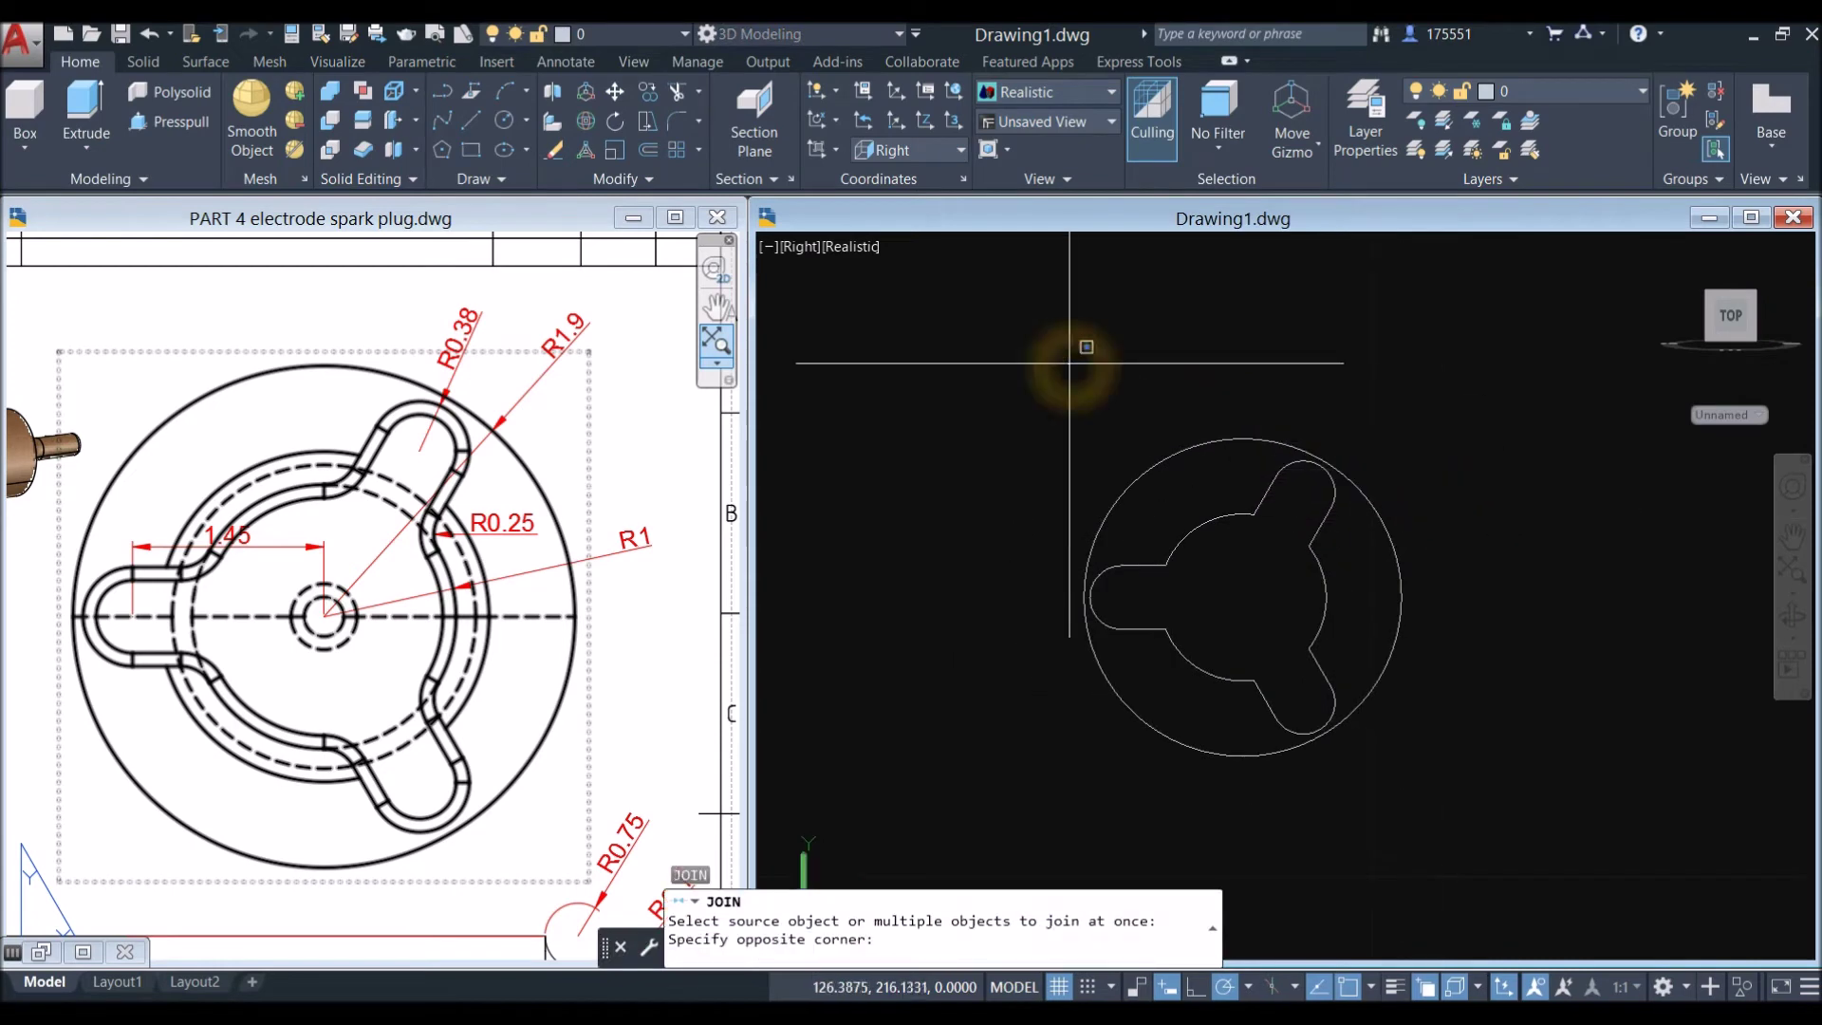
click(1396, 793)
key(Return)
click(1323, 522)
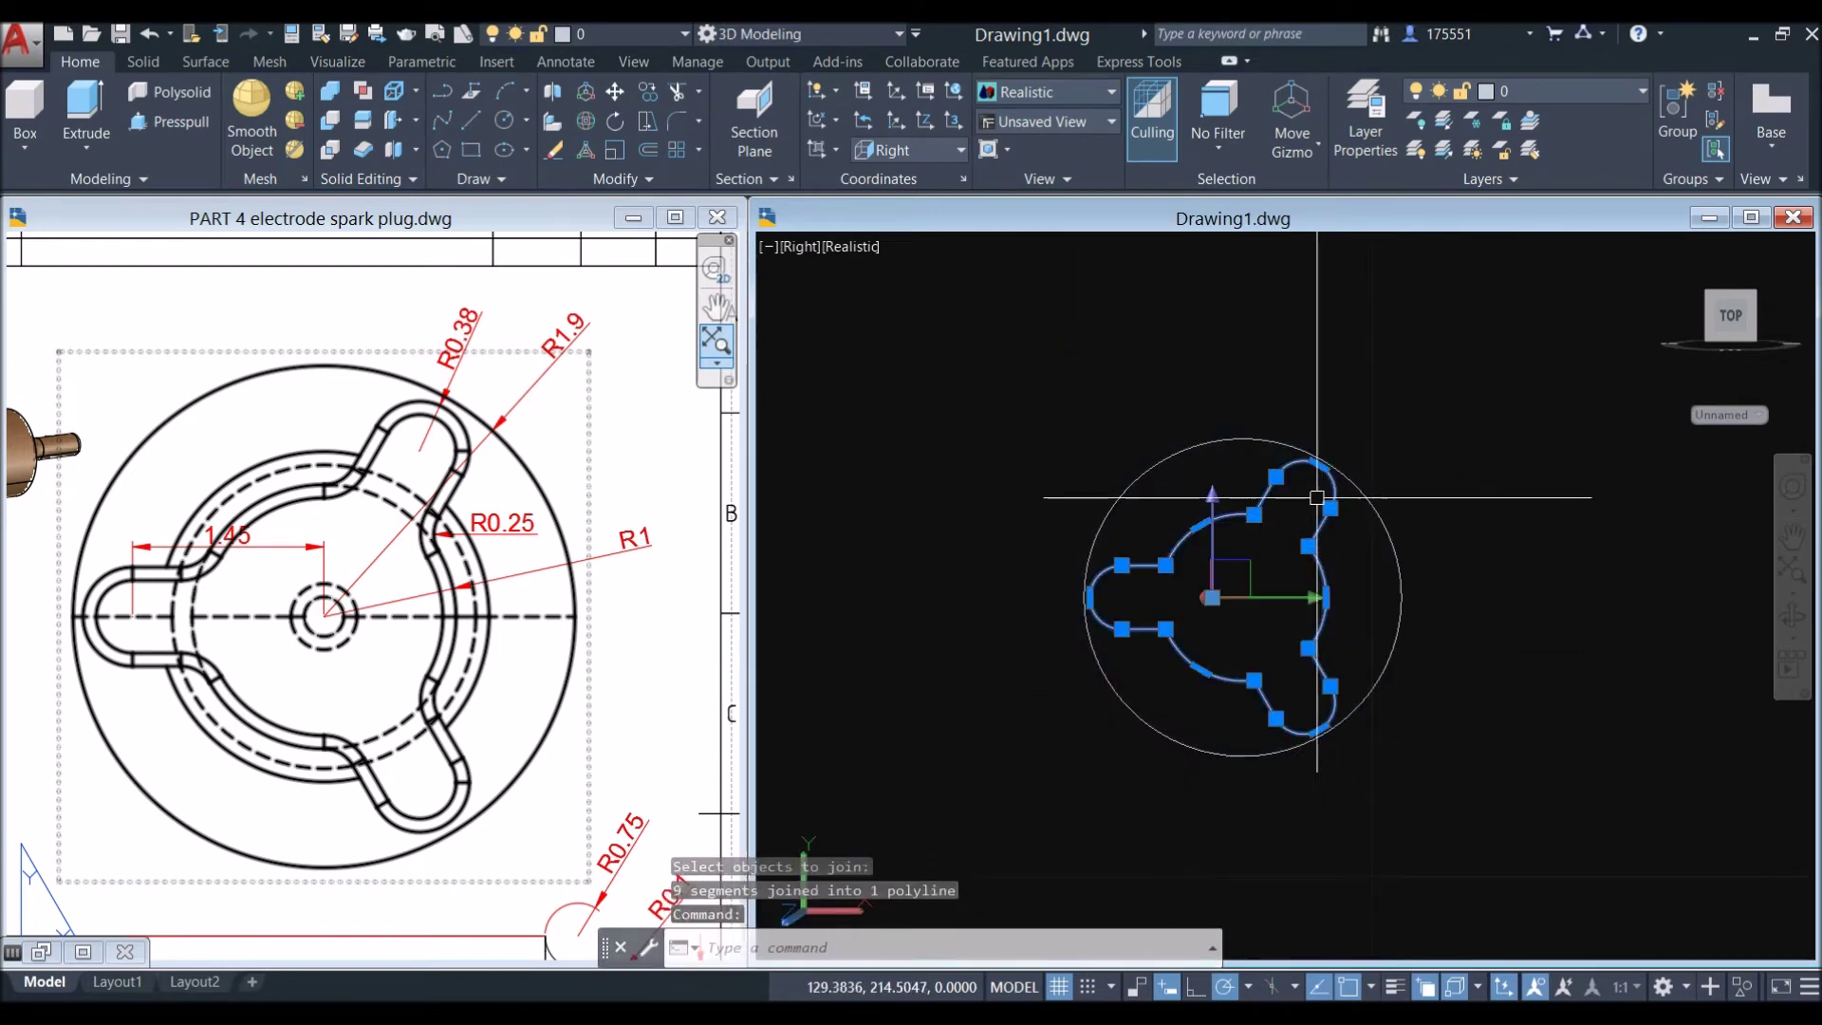
key(Escape)
Step: Examine the length dimension of the lobed head in the side view of the PART 4 electrode spark plug reference drawing
click(960, 493)
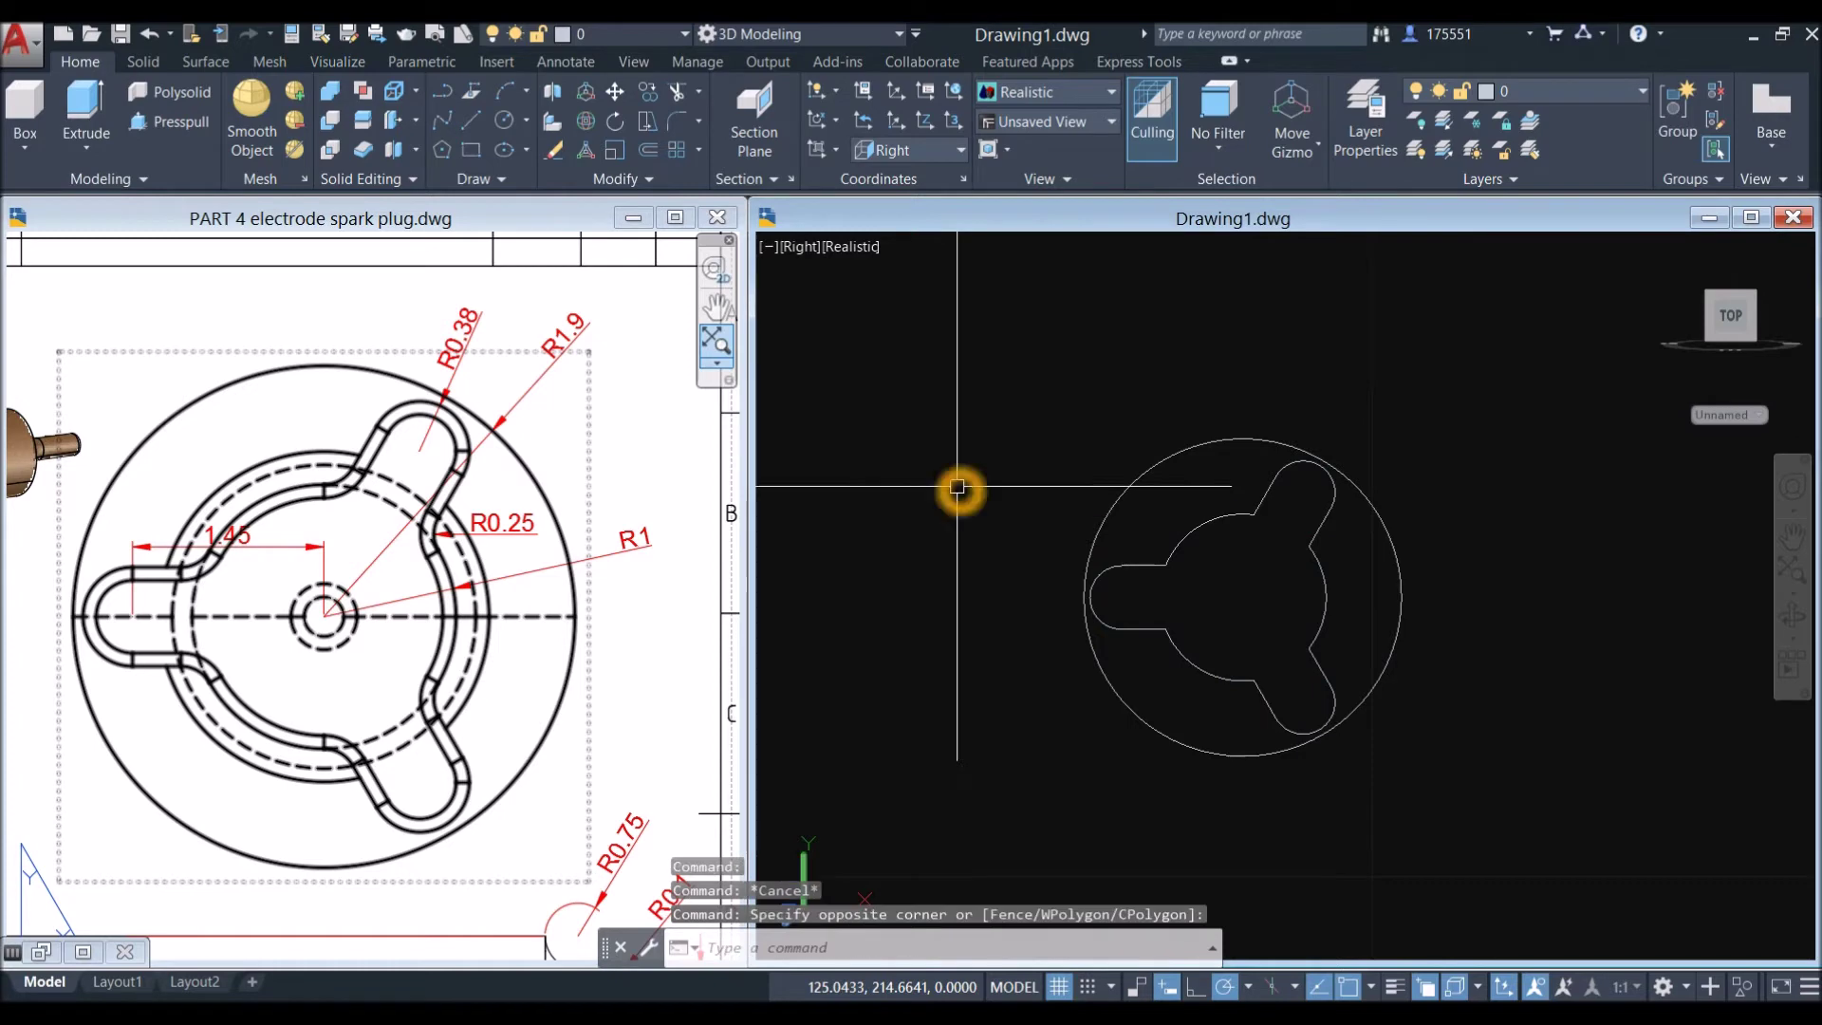
click(494, 528)
scroll(543, 525, down, 6)
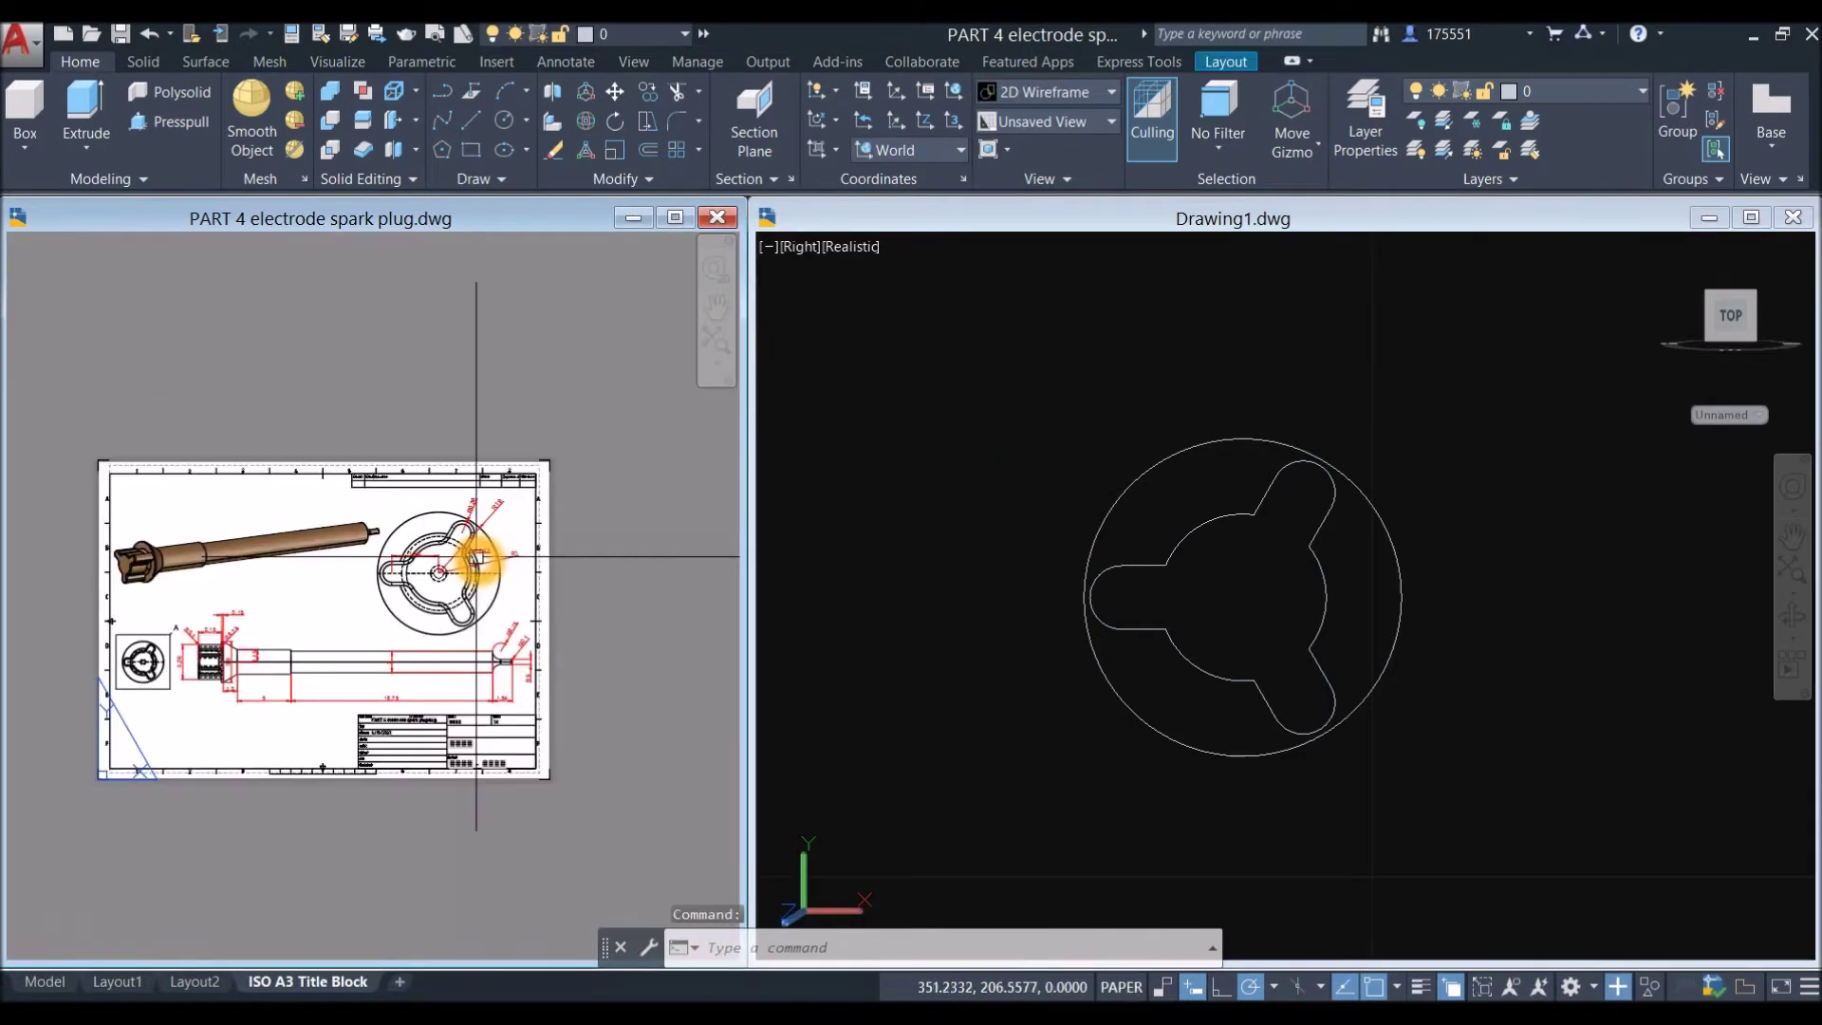
scroll(379, 610, up, 6)
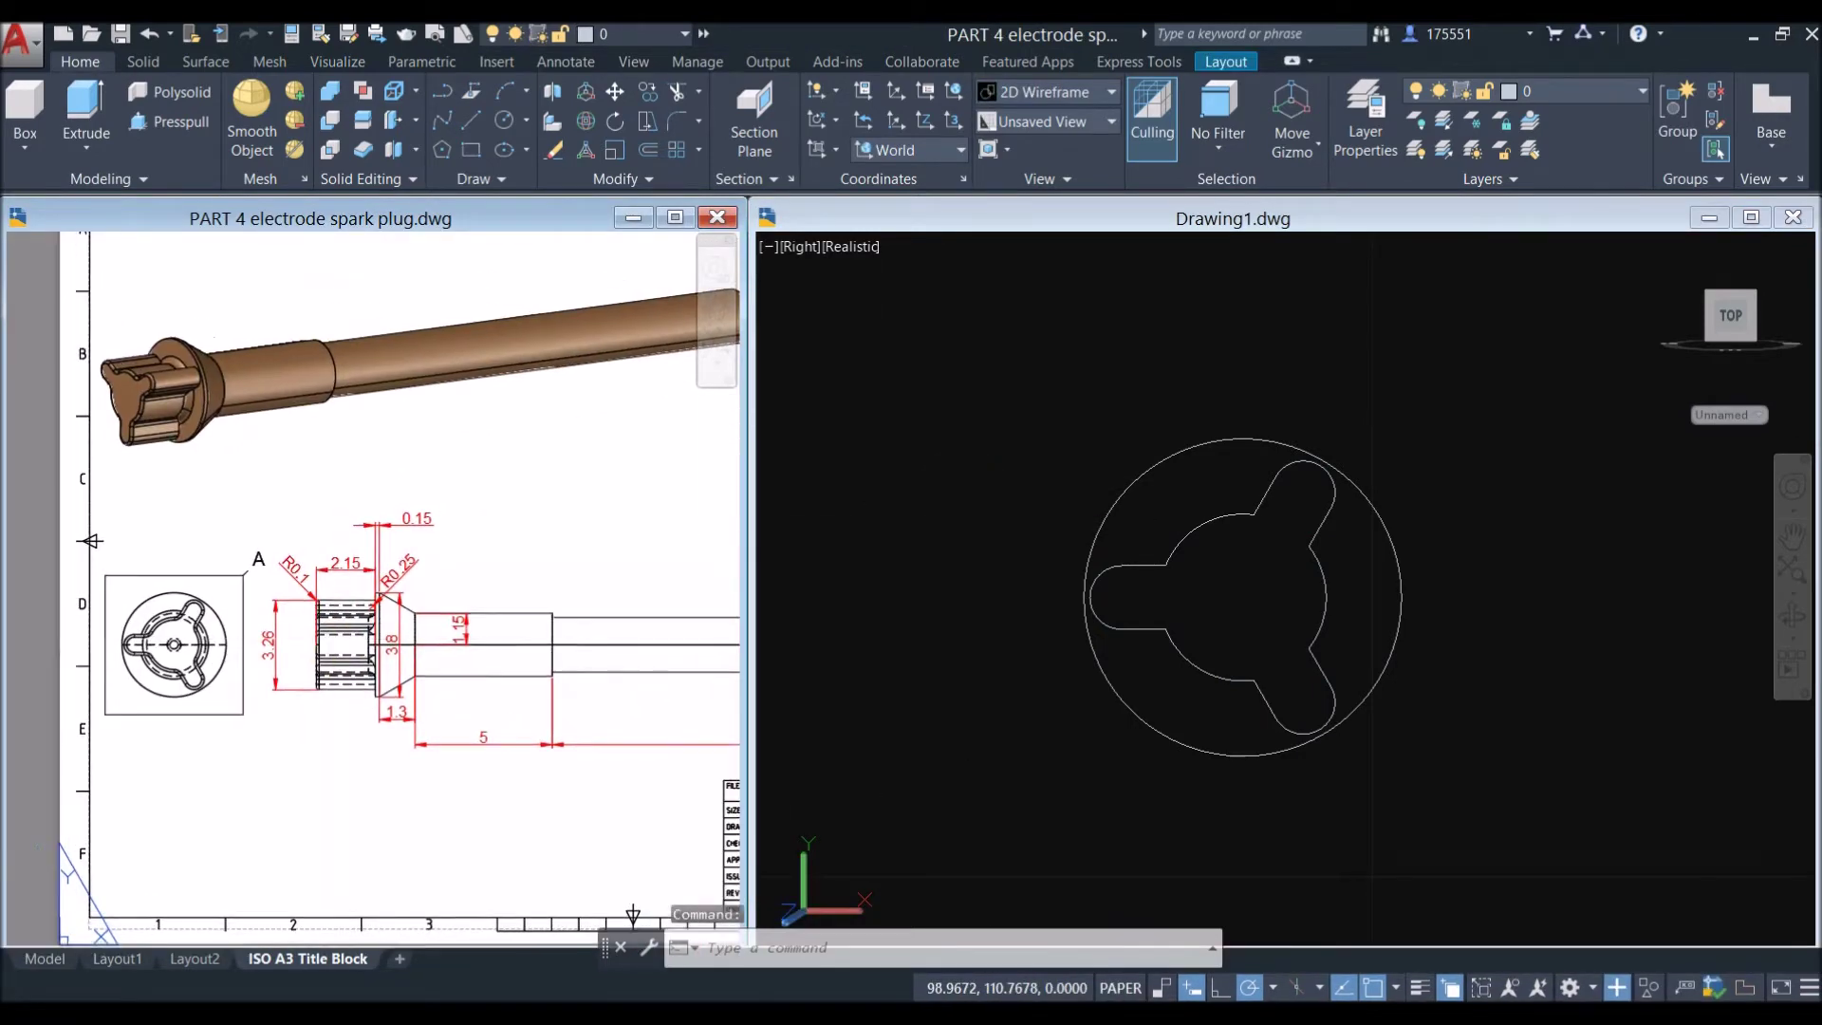
scroll(339, 606, up, 4)
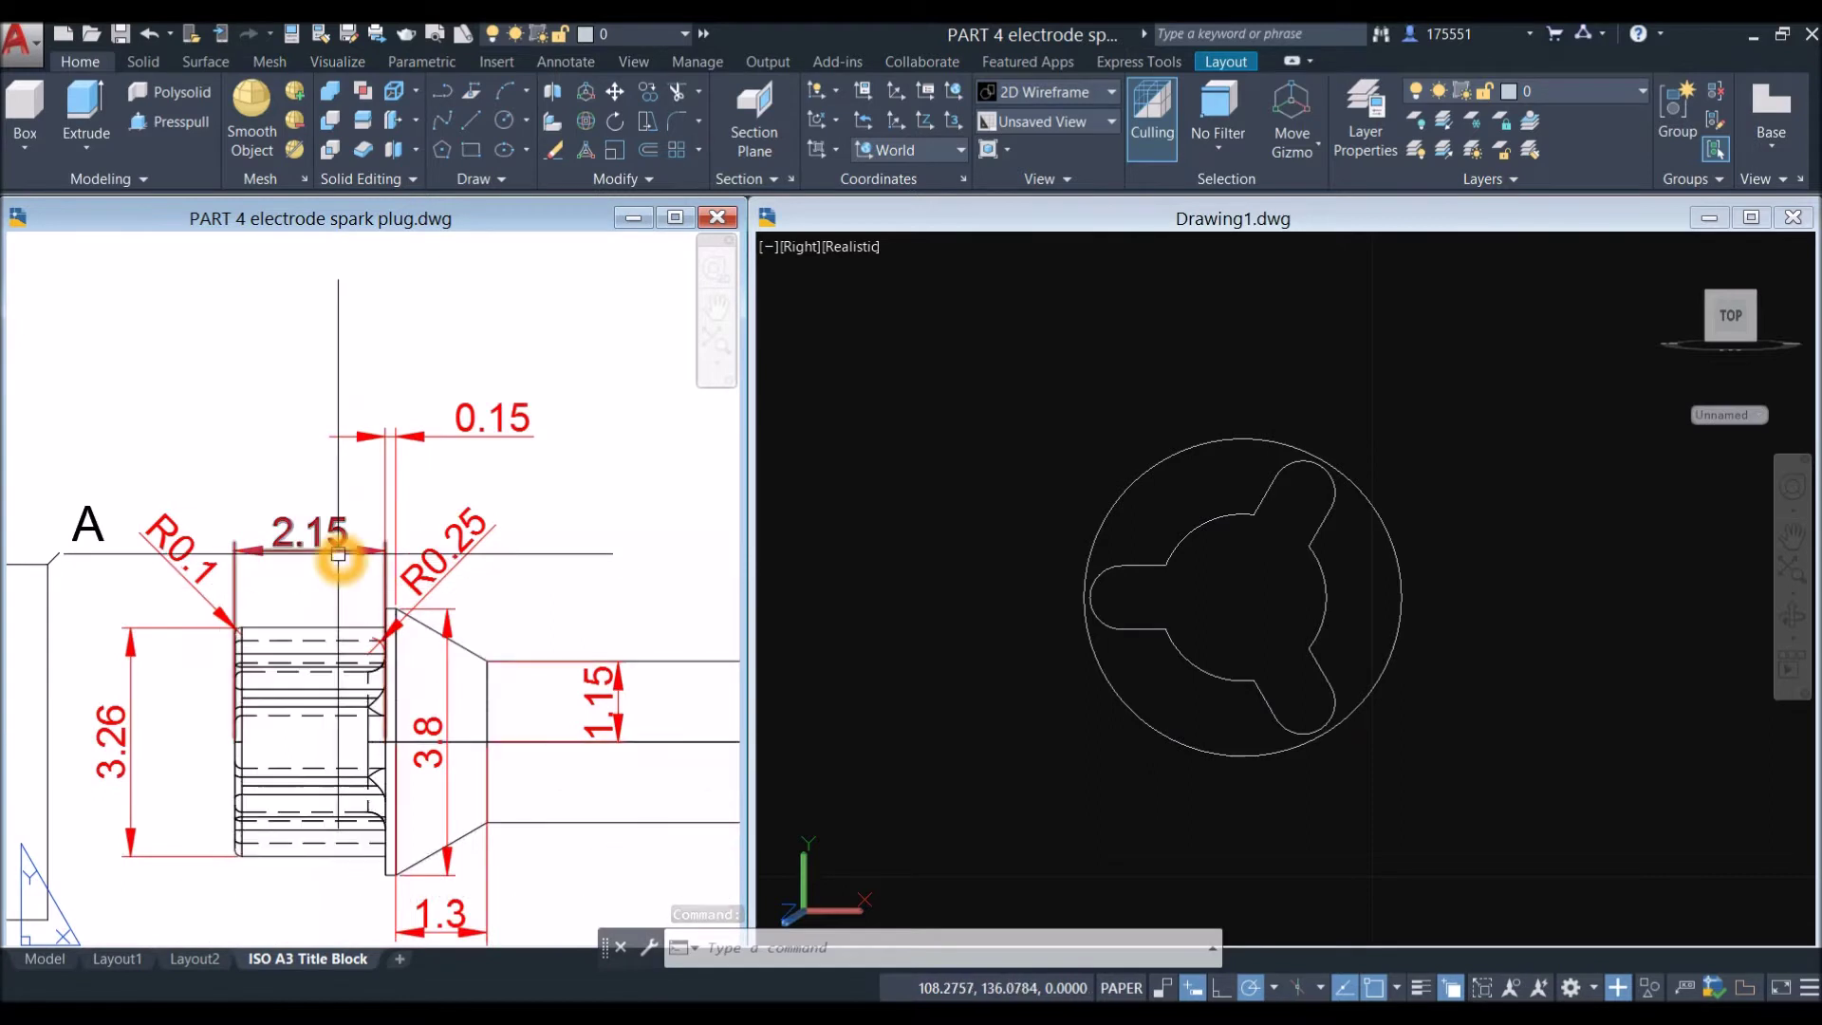
key(Escape)
Step: Extrude the three-lobed profile in Drawing1 by 2.15 as a solid, viewing it from an angle
click(1066, 541)
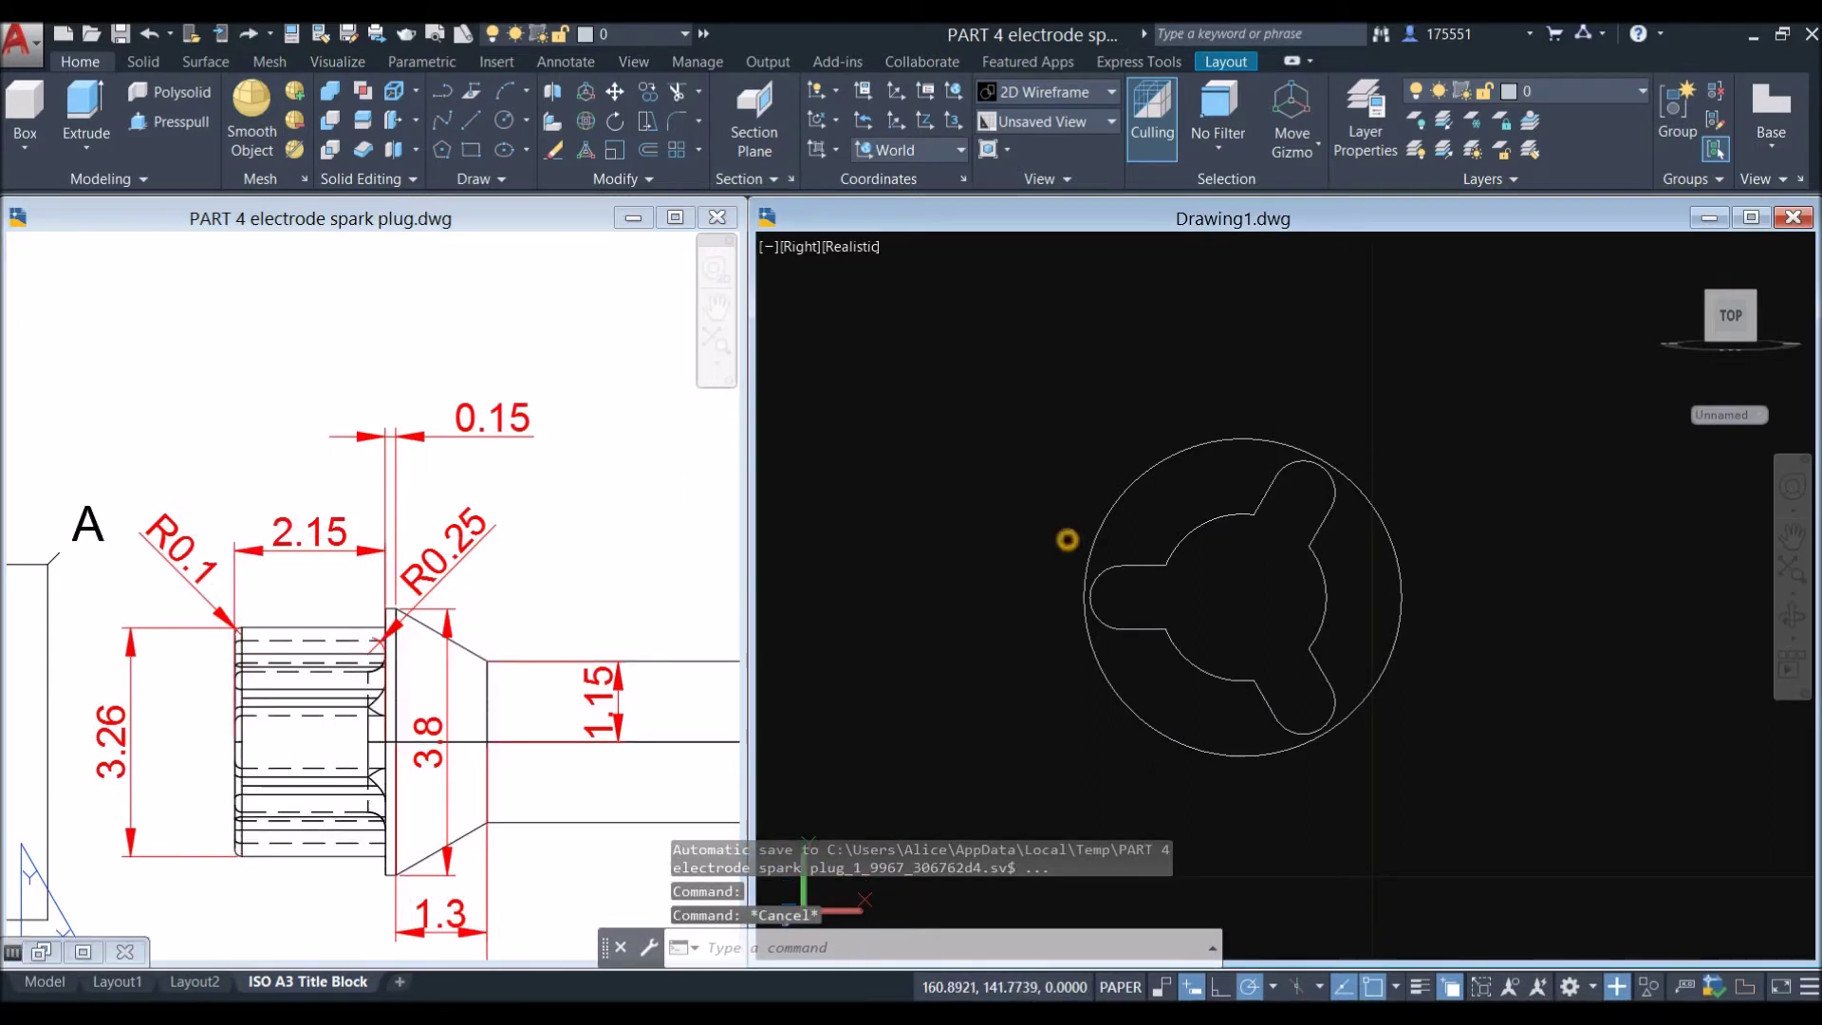
shift+middle_drag(1184, 452, 1084, 529)
middle_drag(1264, 608, 1172, 568)
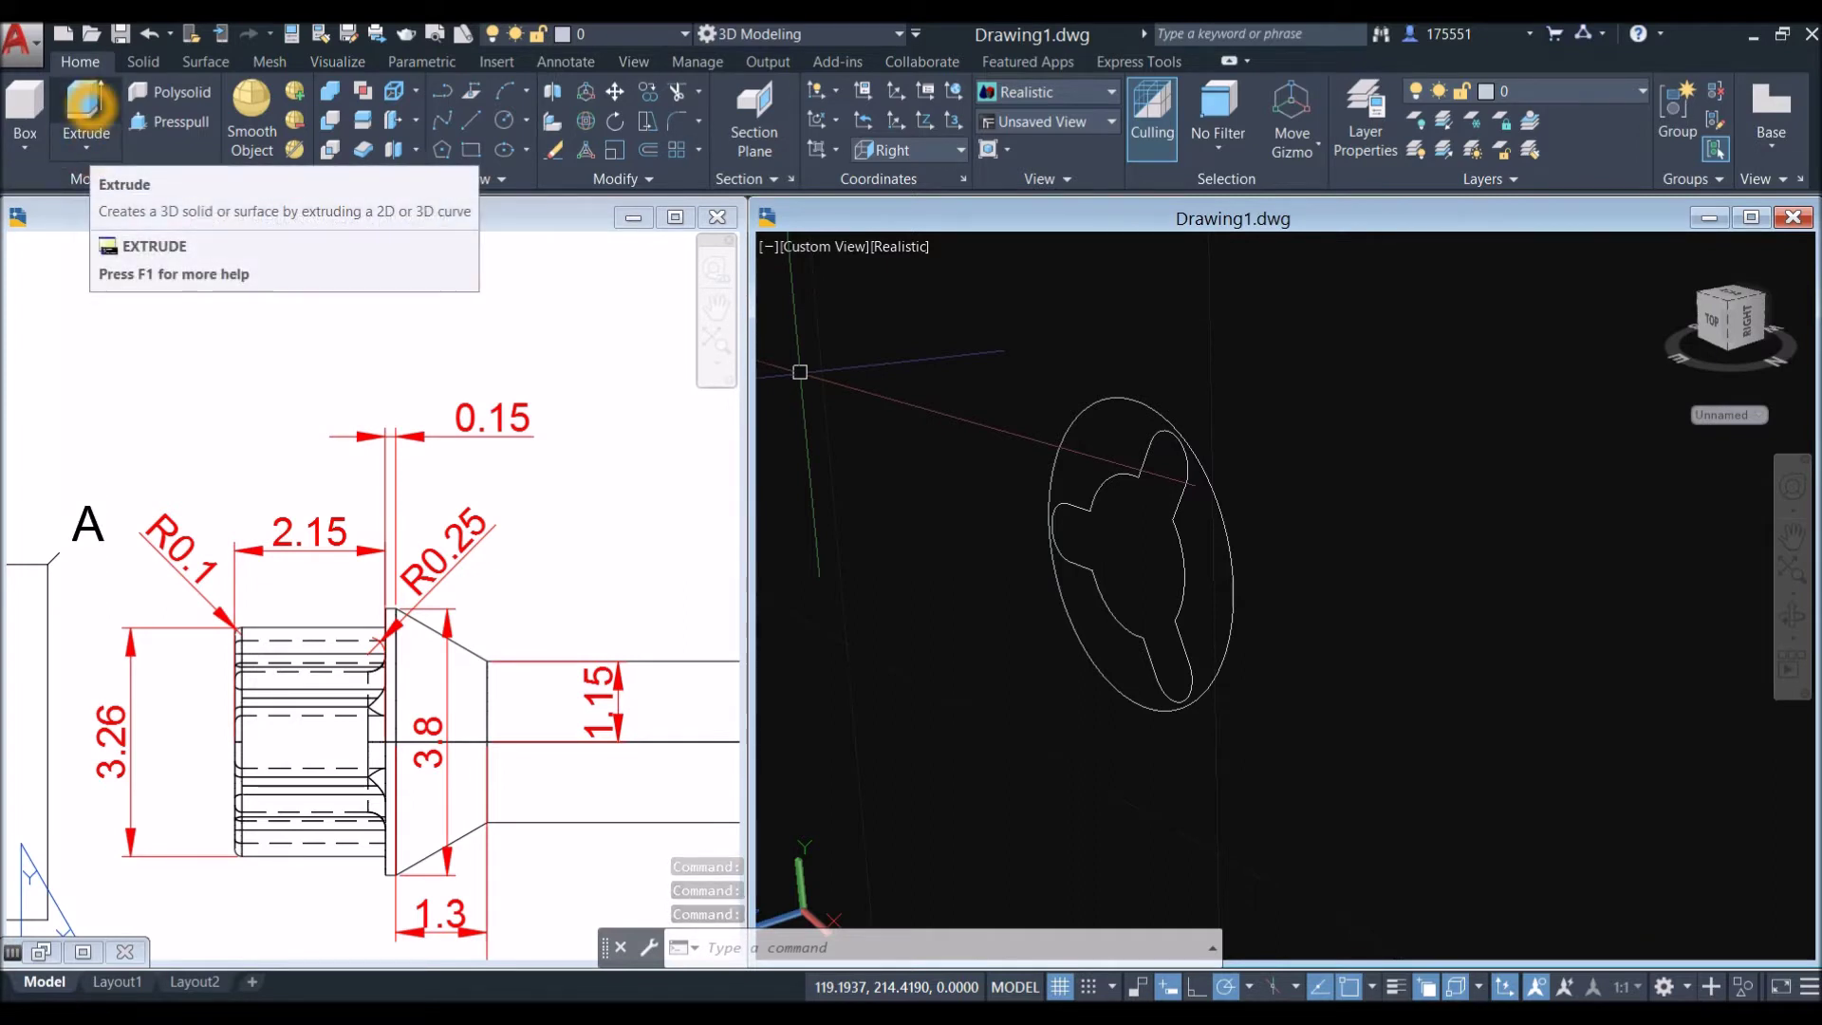
click(85, 103)
click(1137, 477)
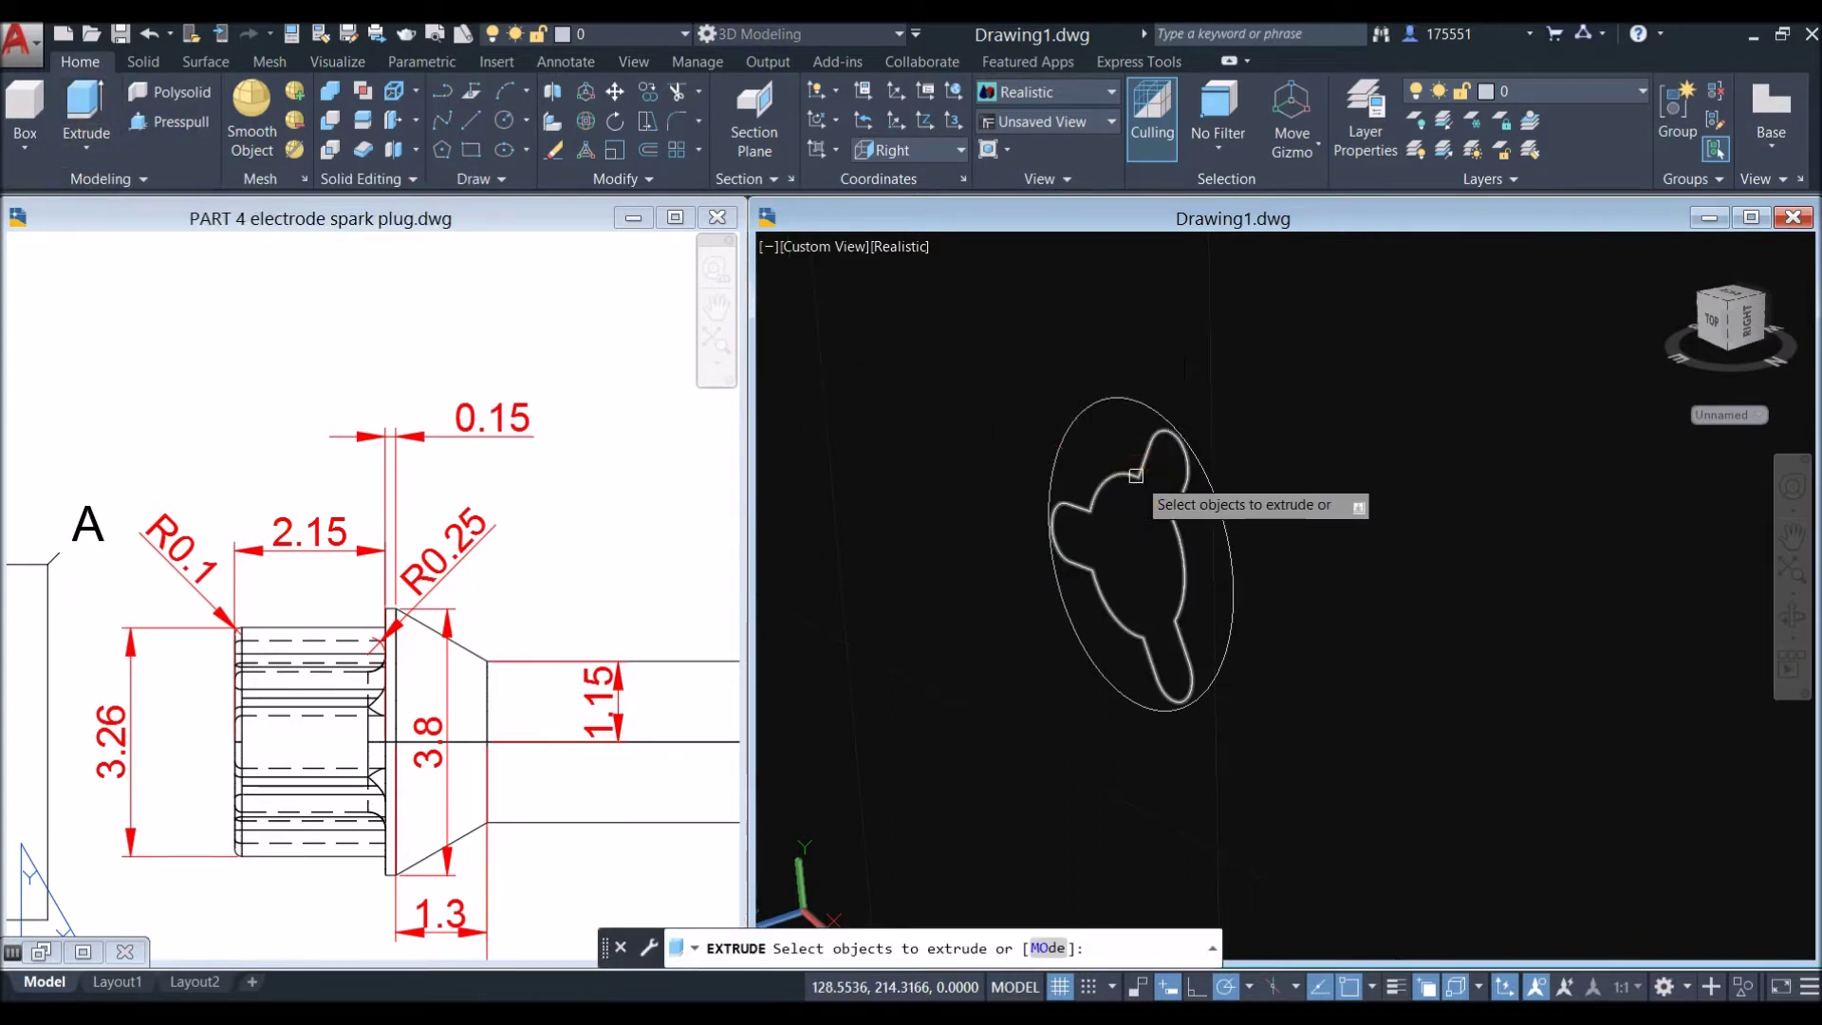
right_click(956, 410)
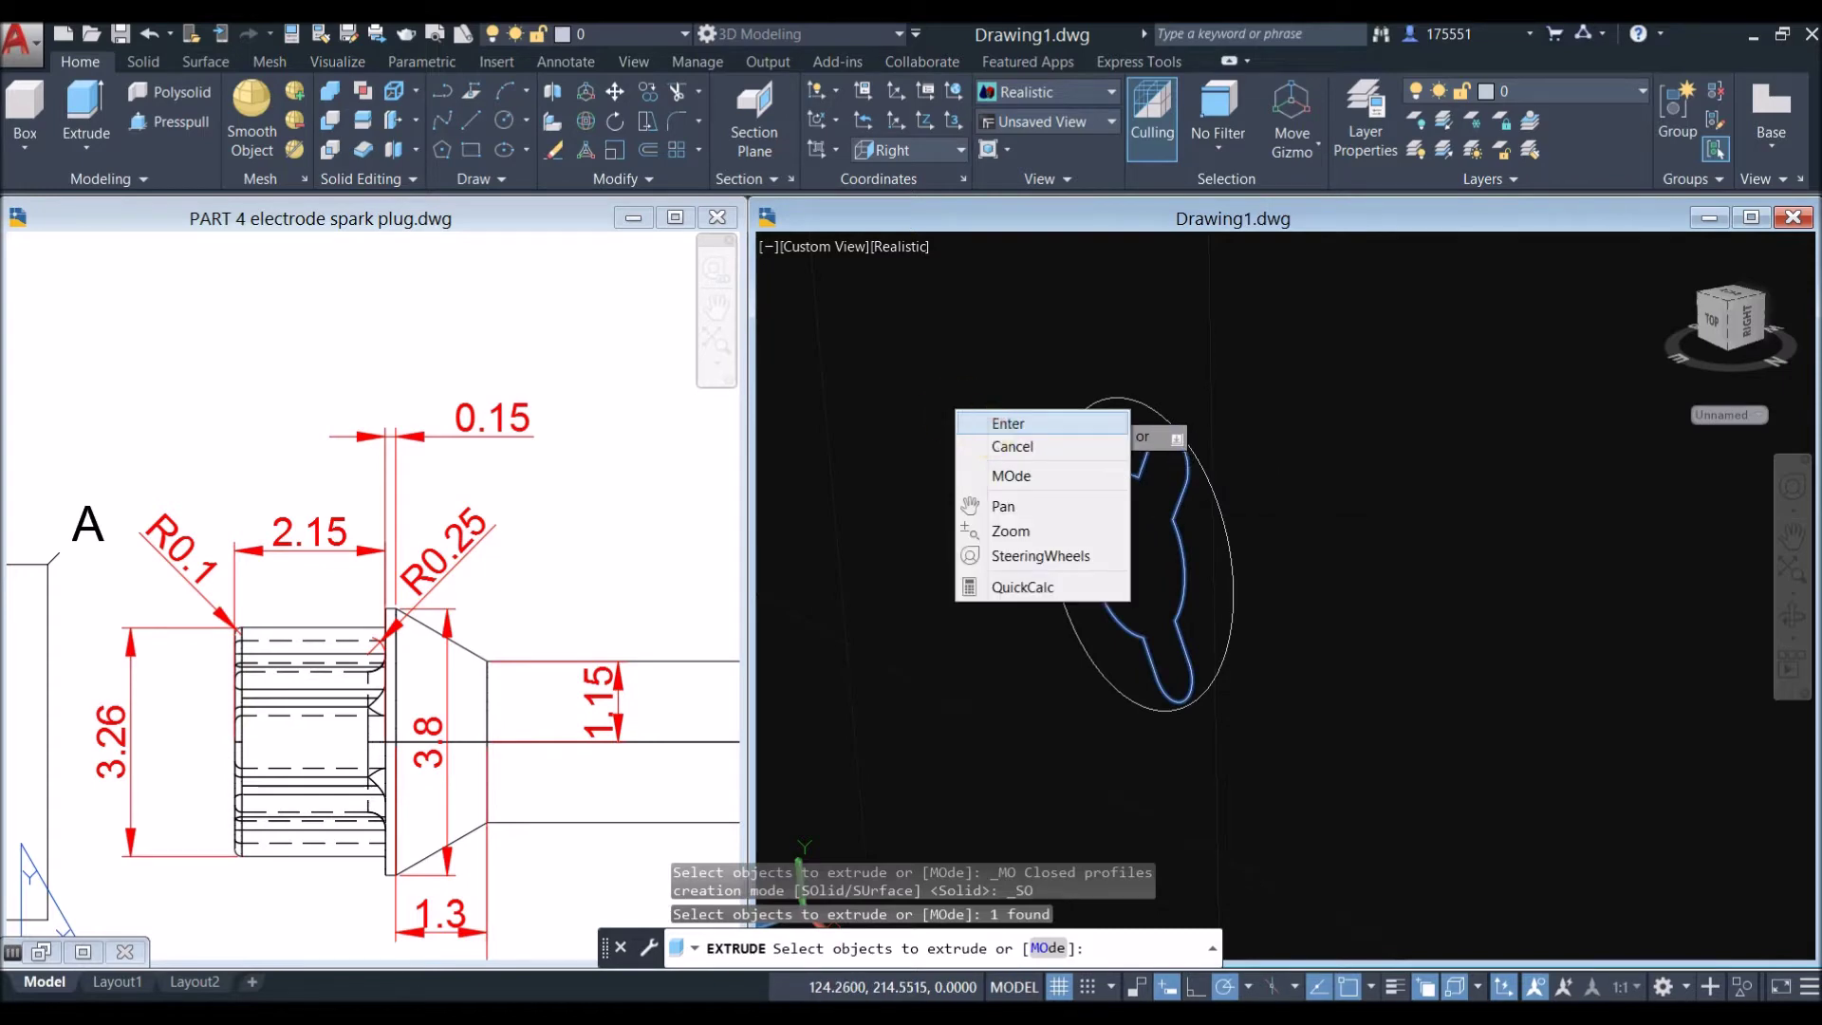
click(992, 423)
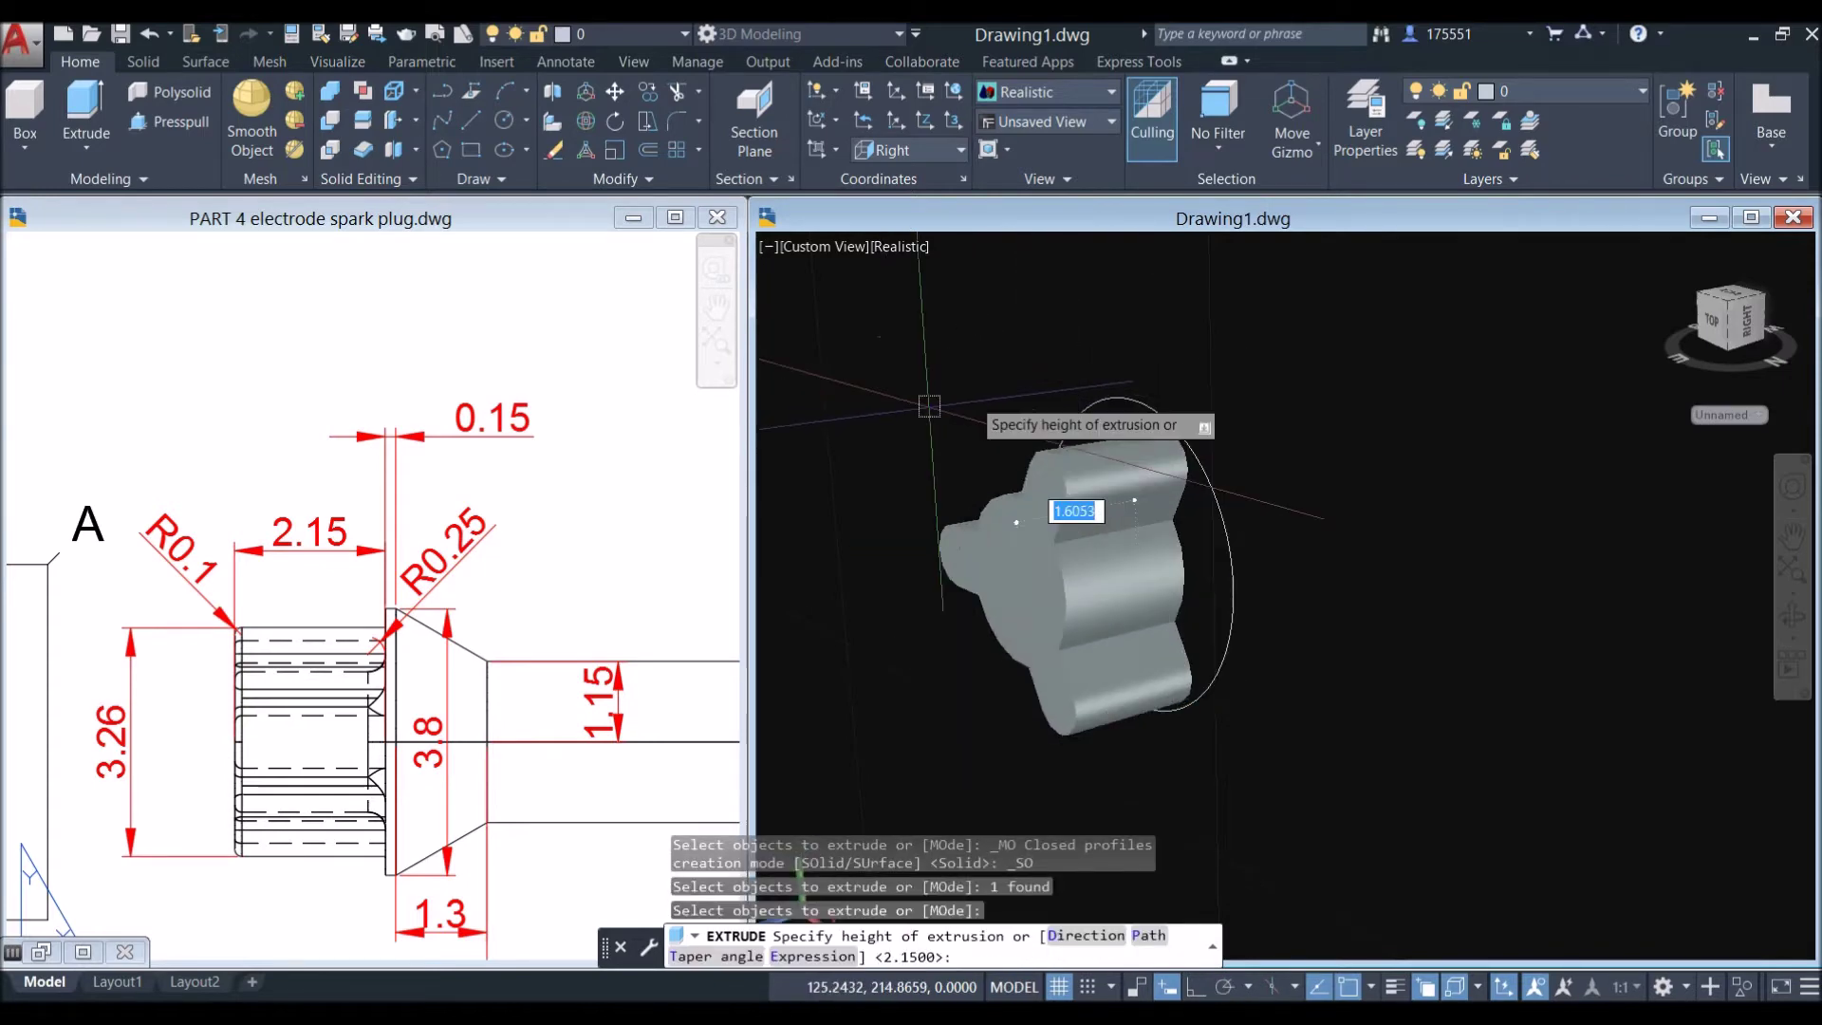
click(865, 439)
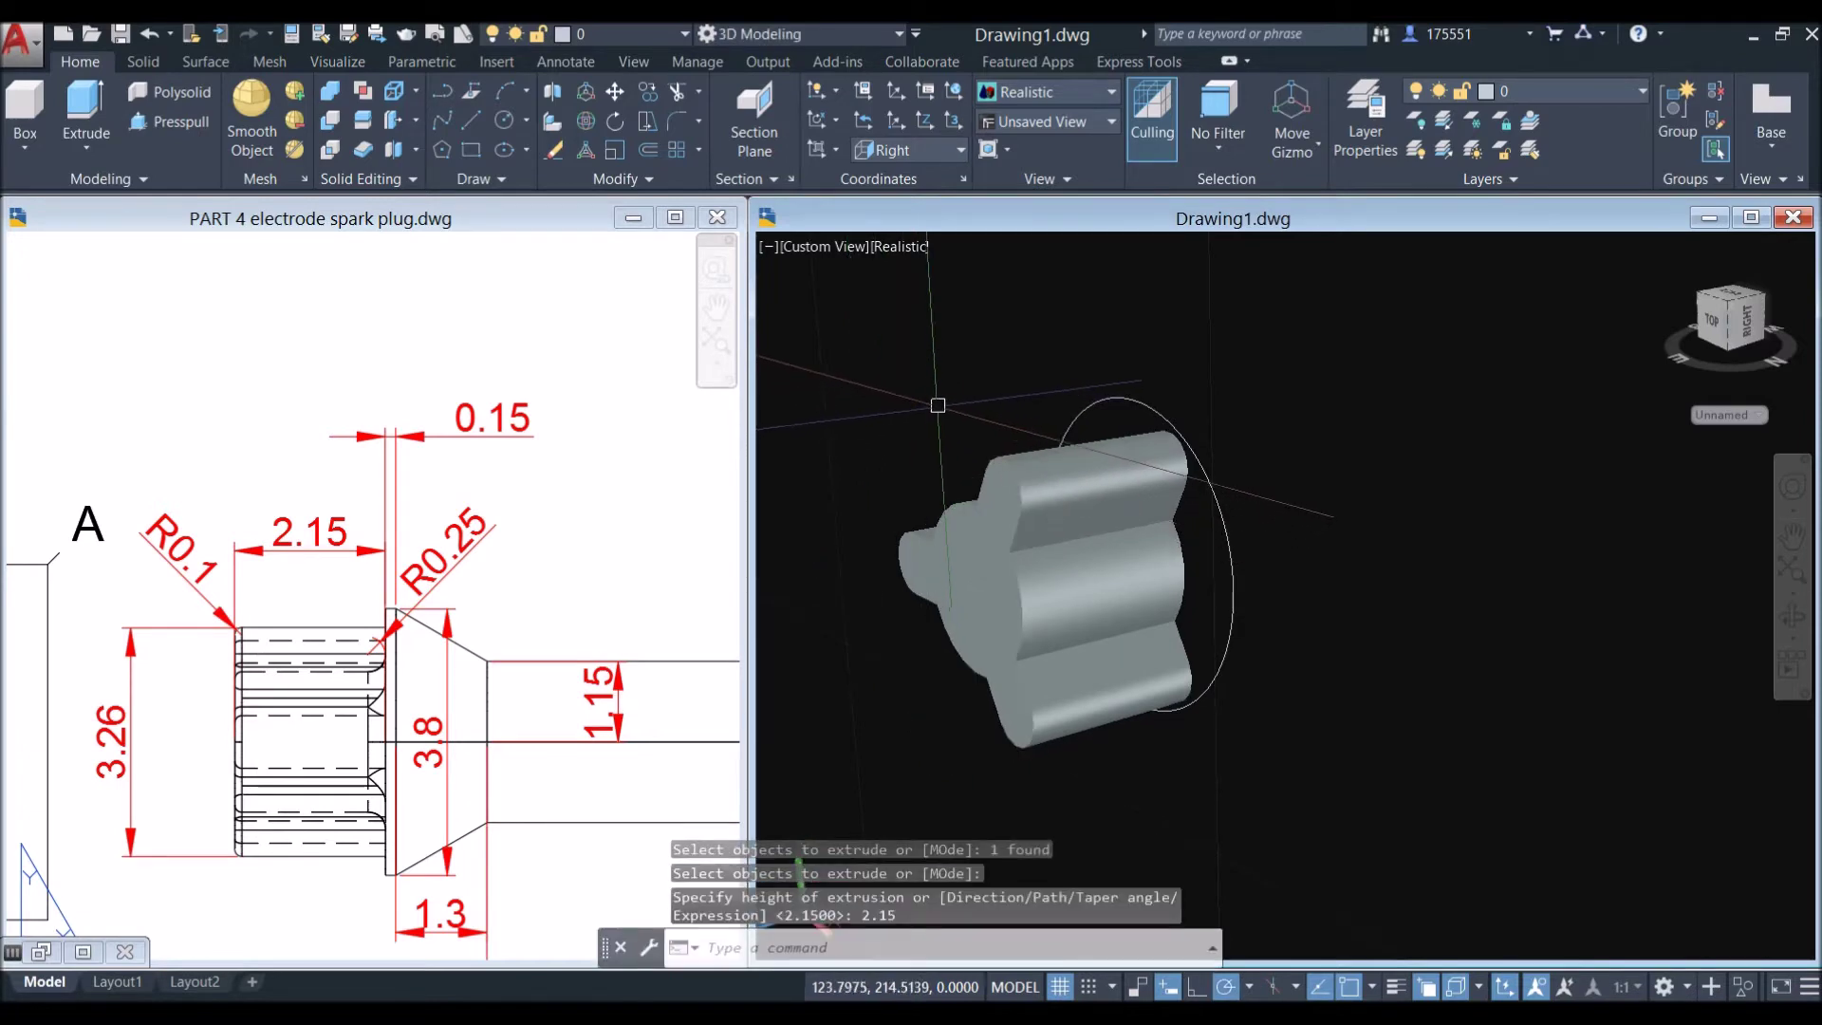
click(978, 456)
Step: Examine the fillet radius between the lobes in the end view of the PART 4 electrode spark plug reference drawing
click(598, 598)
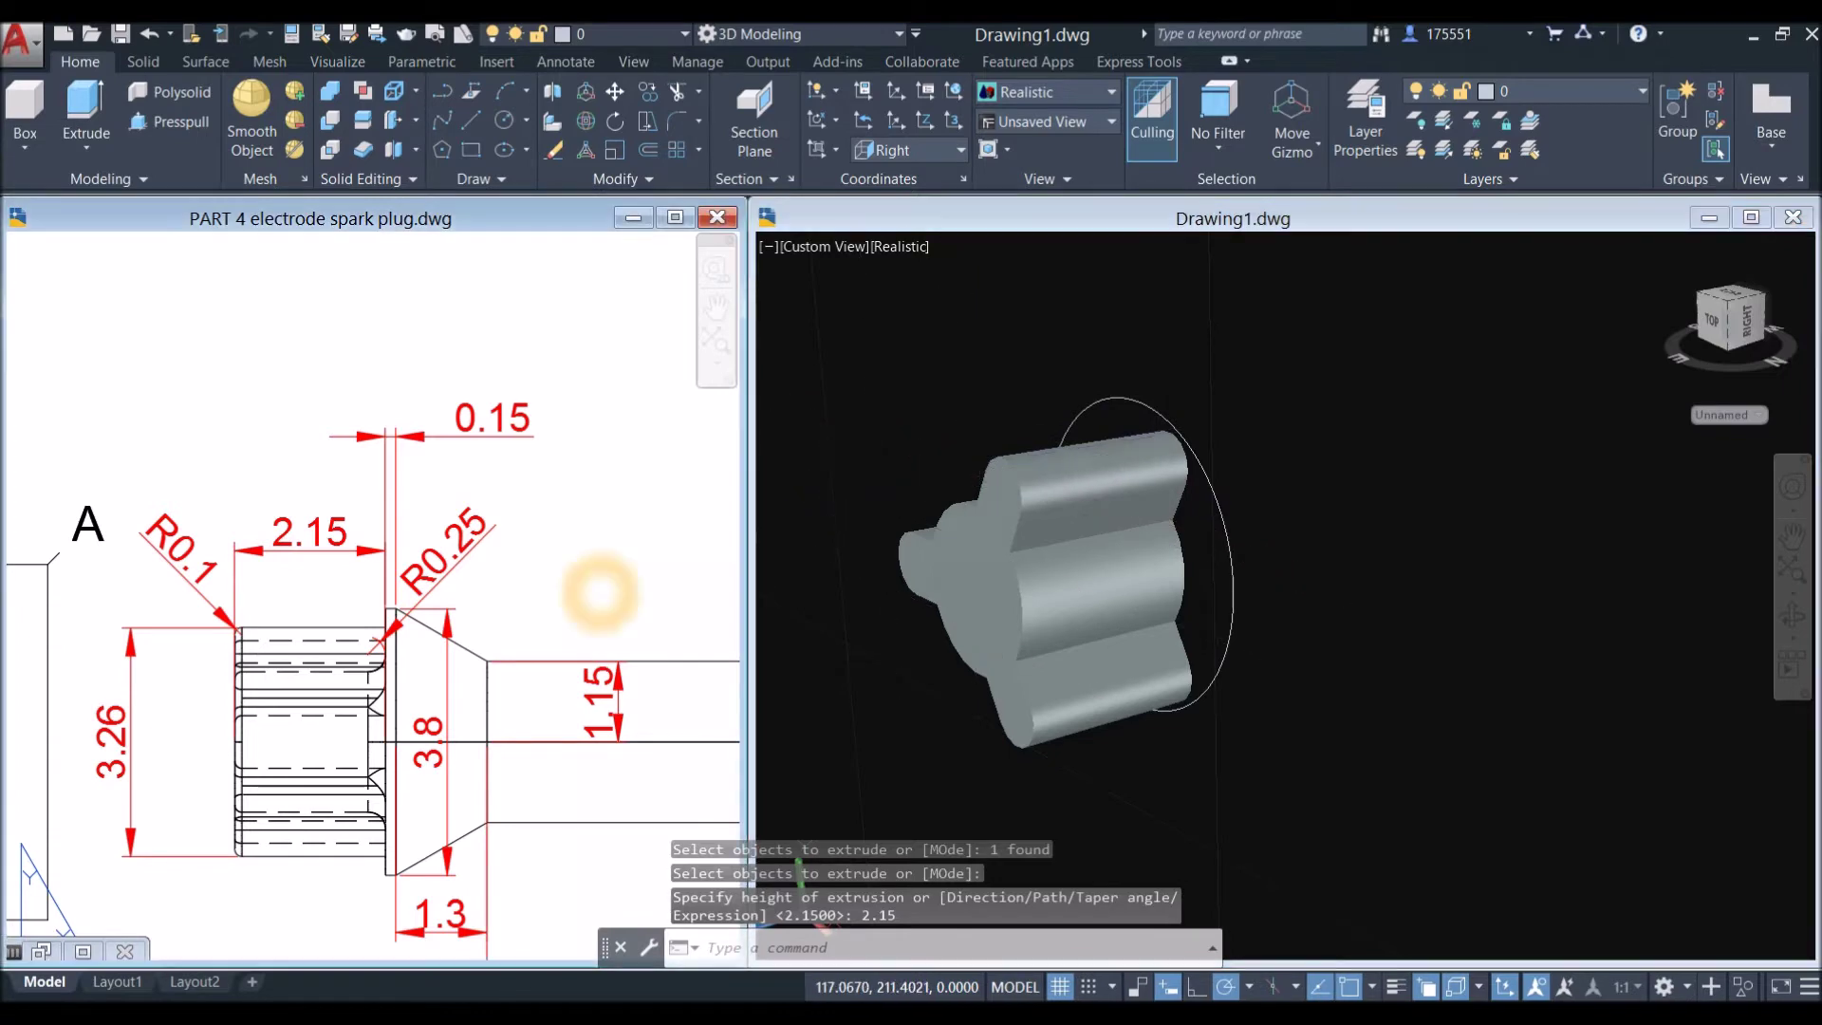
scroll(614, 532, down, 2)
middle_drag(494, 600, 126, 671)
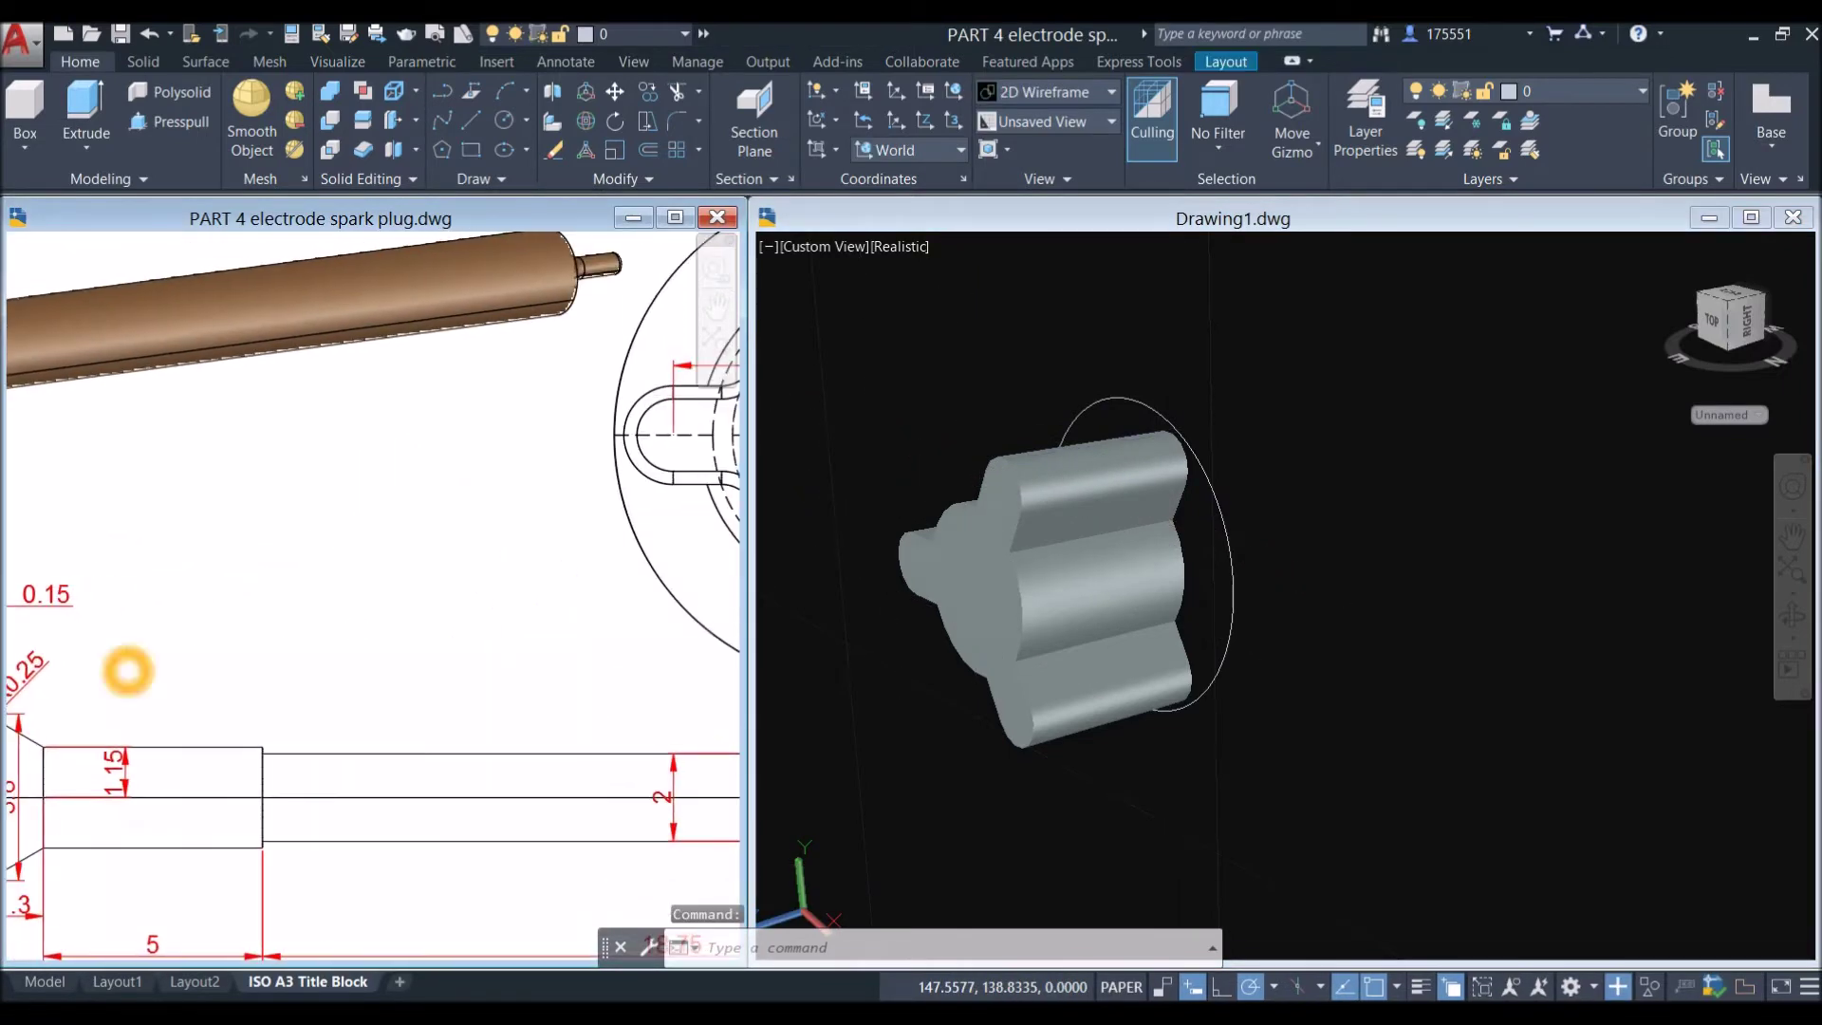
middle_drag(533, 596, 215, 651)
scroll(216, 651, down, 2)
scroll(529, 522, up, 5)
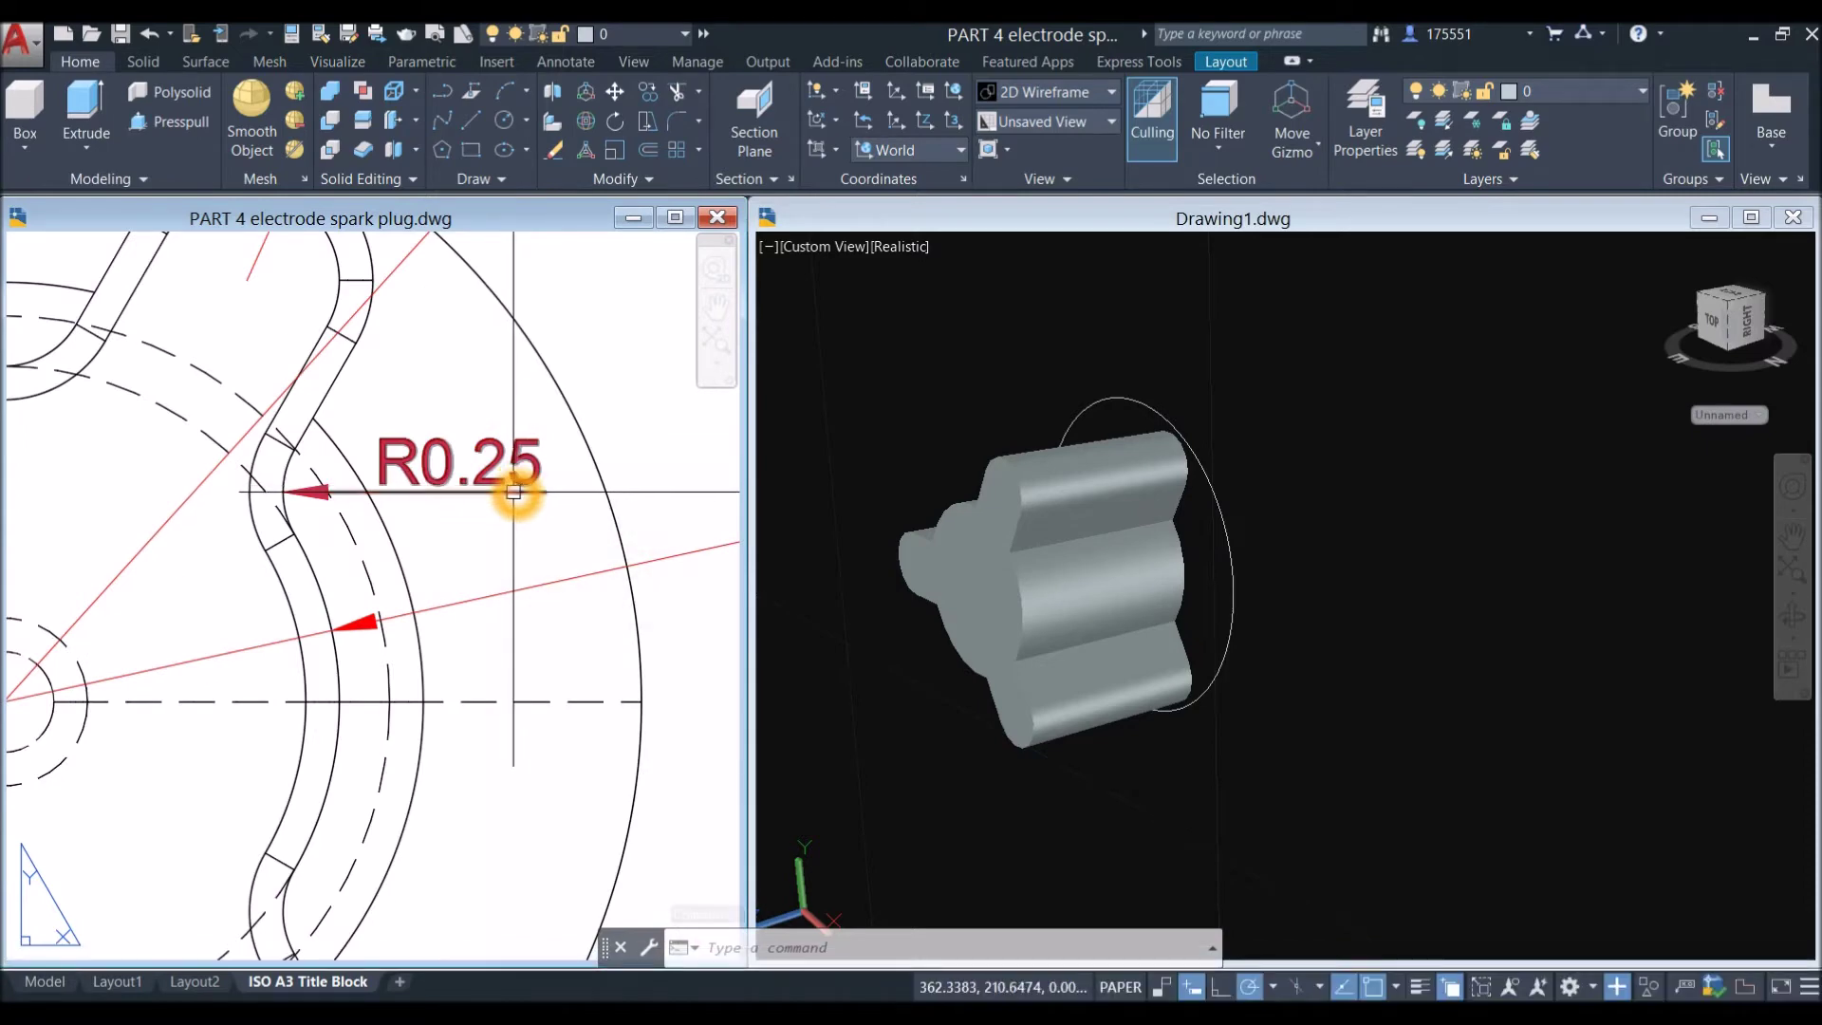
Step: Start an edge fillet in Drawing1 with a radius of 0.25
click(946, 365)
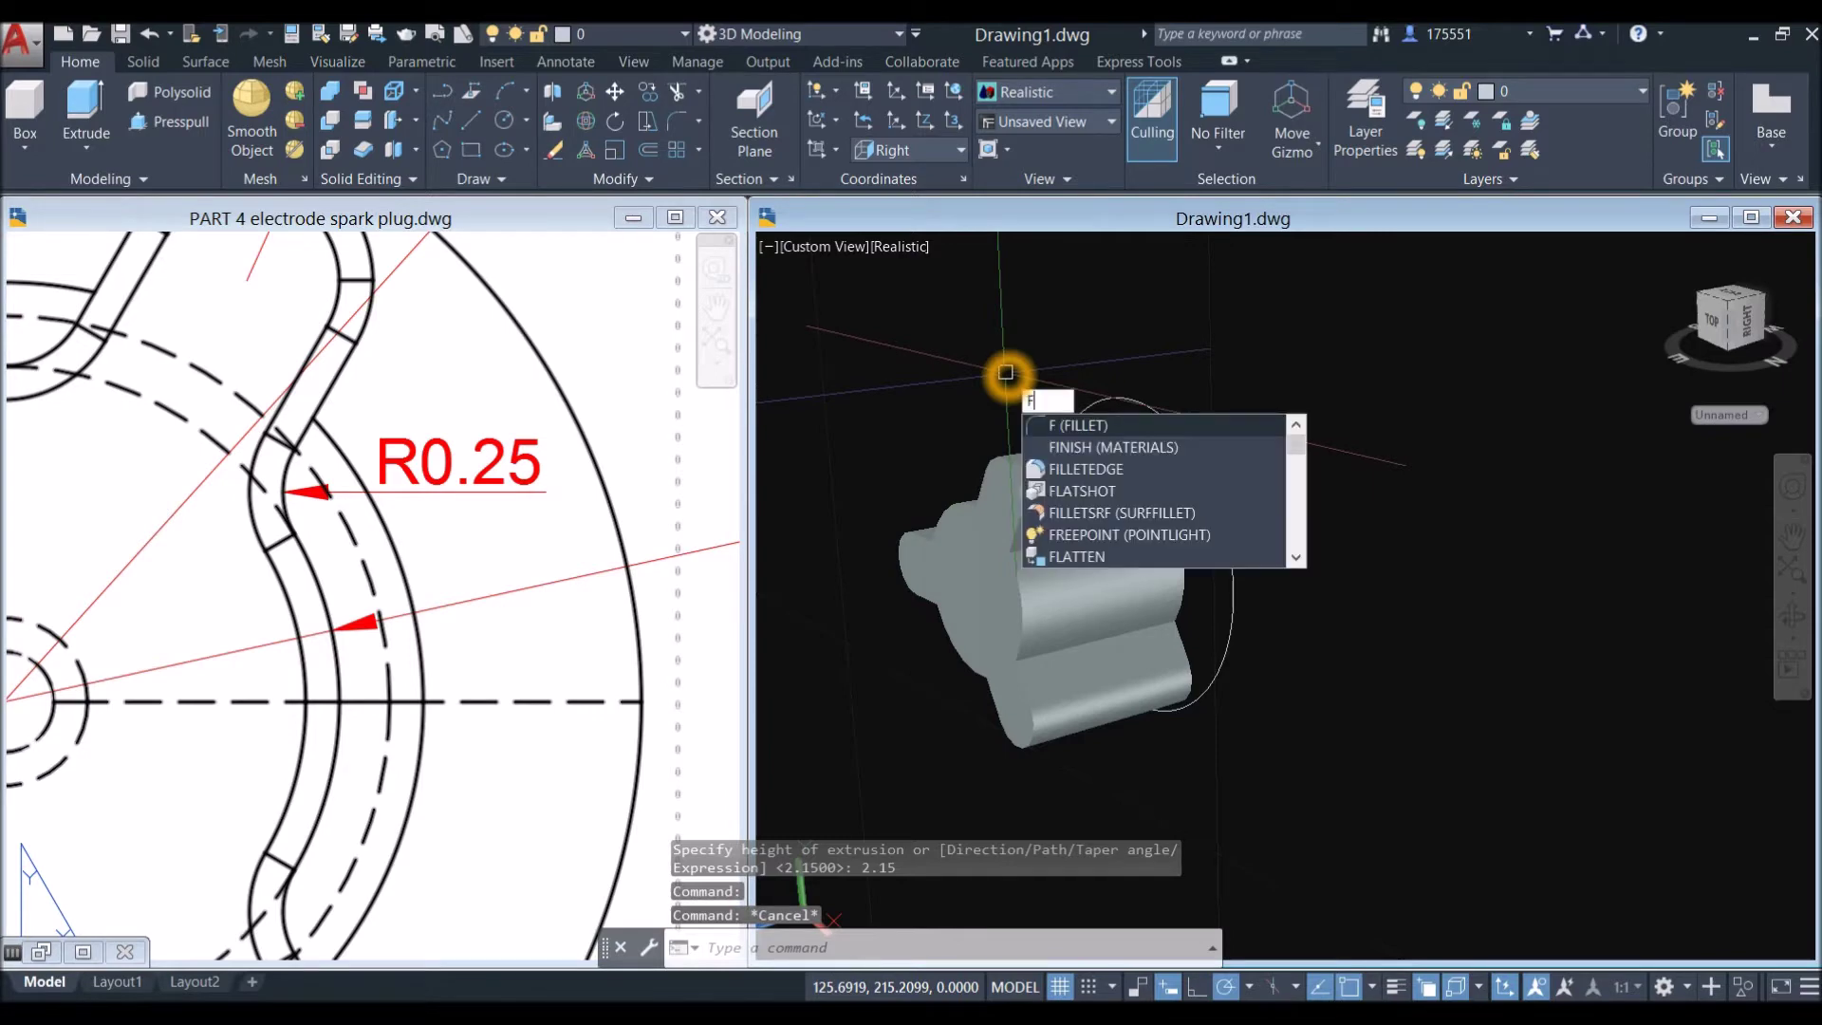
key(Down)
key(Down)
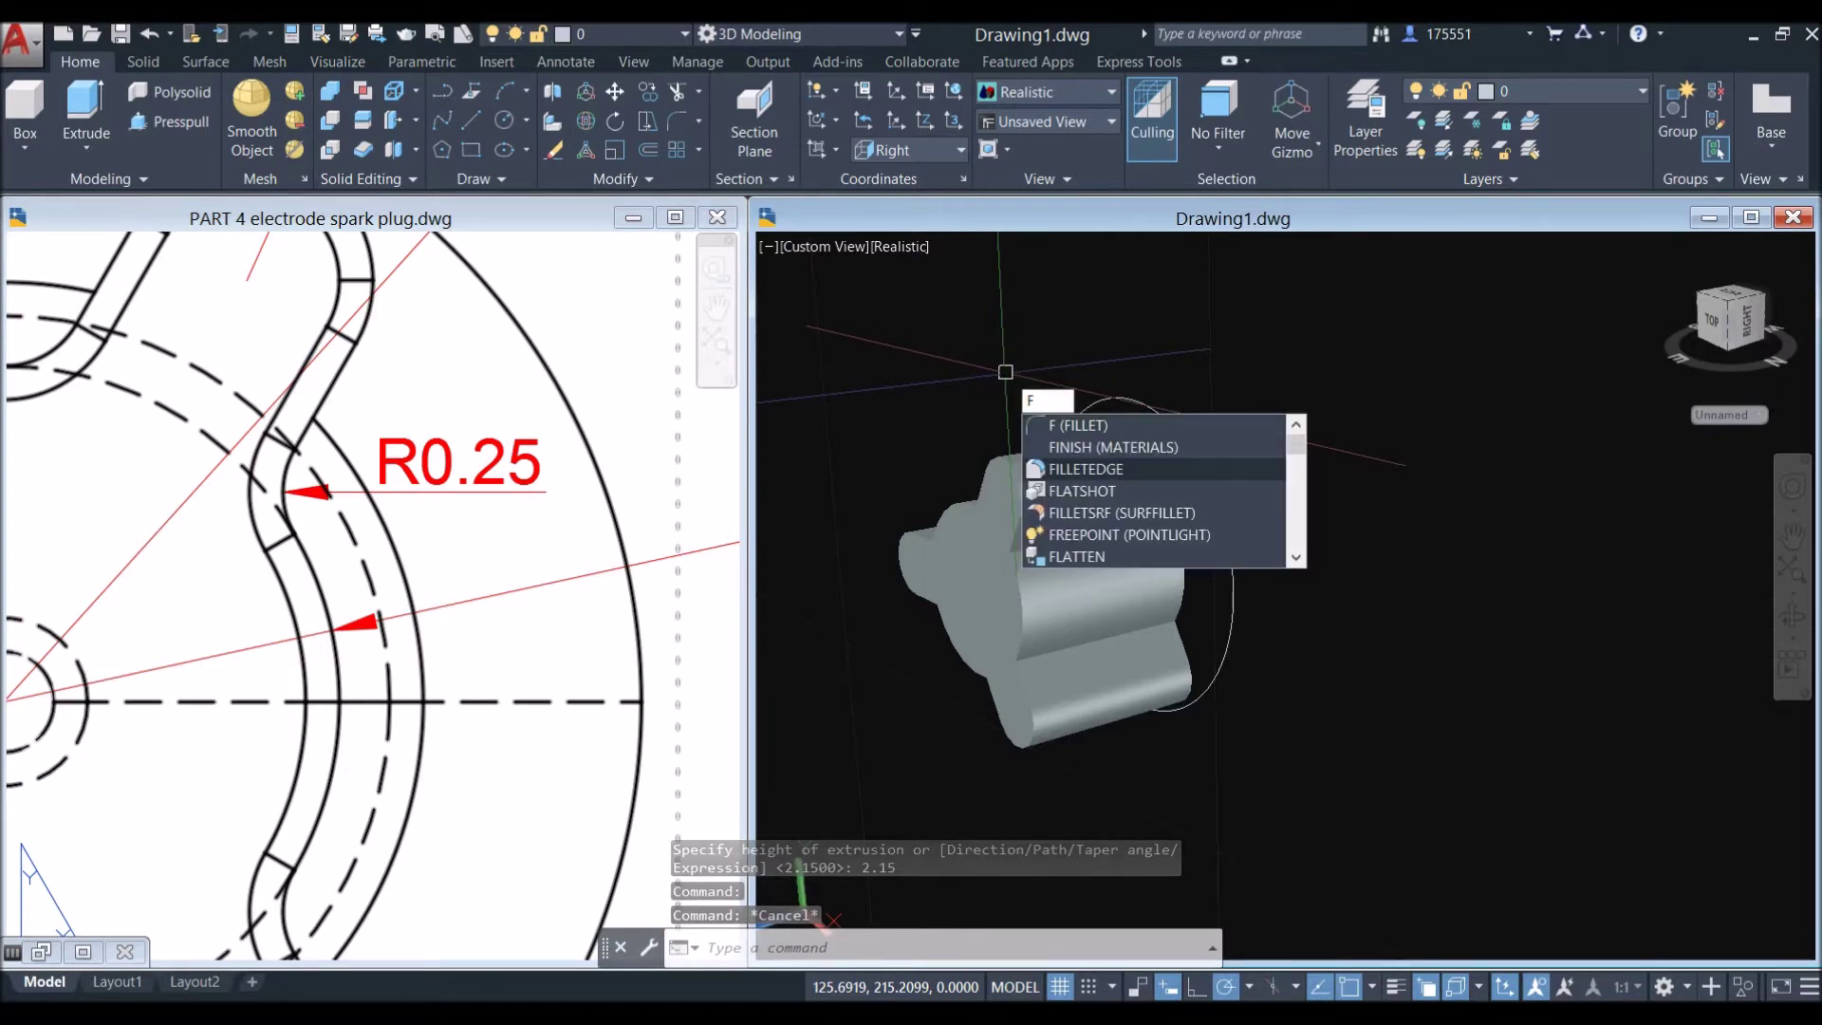
click(1092, 469)
scroll(1100, 444, down, 2)
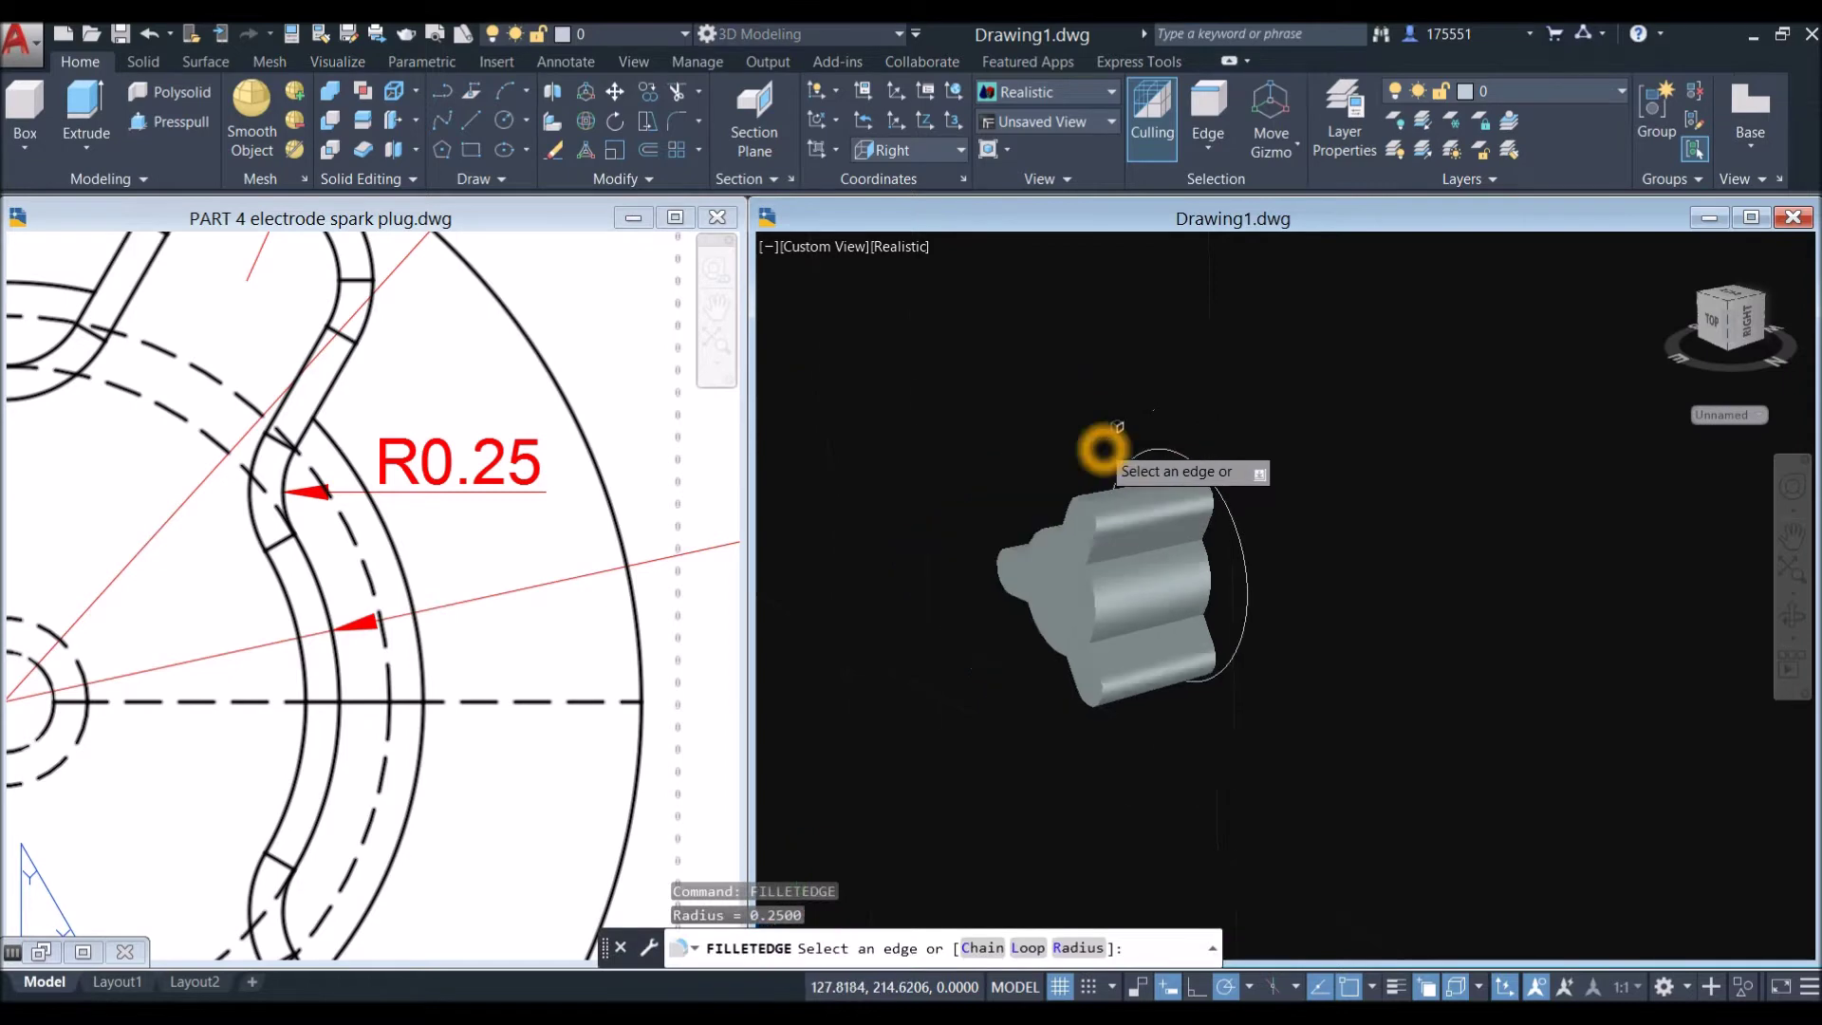
right_click(1155, 371)
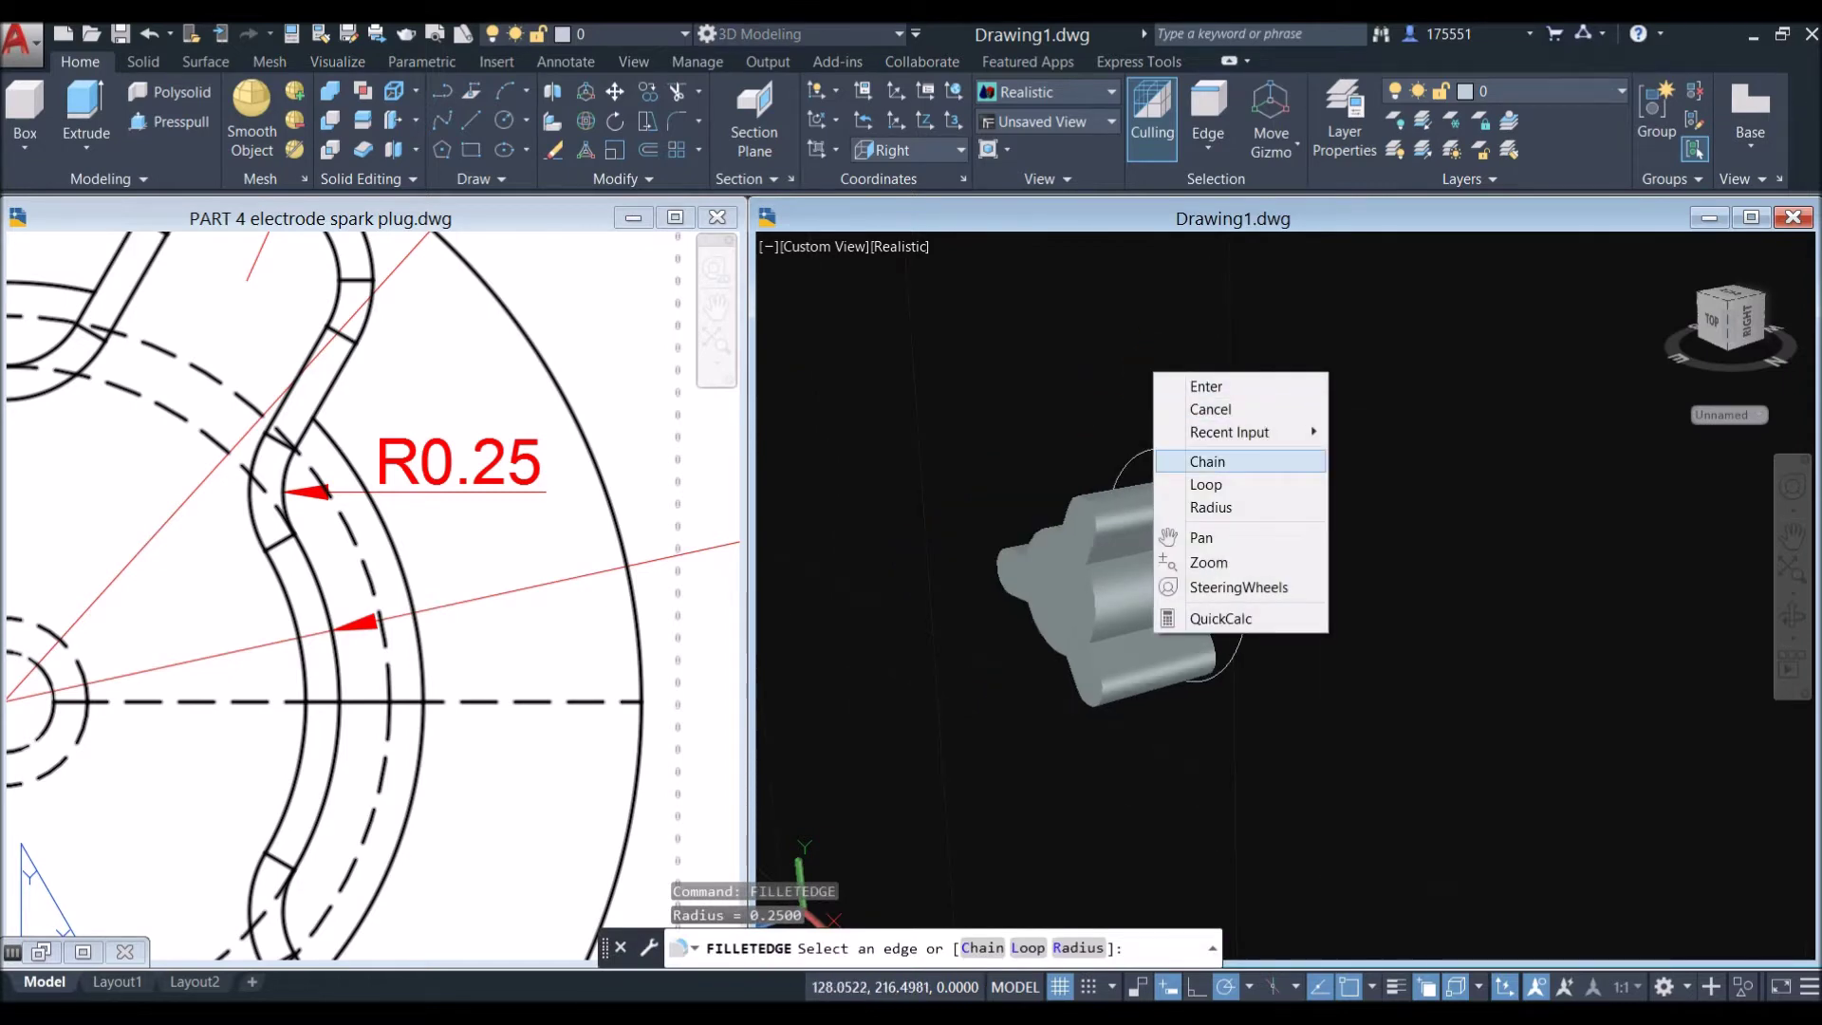
click(1236, 507)
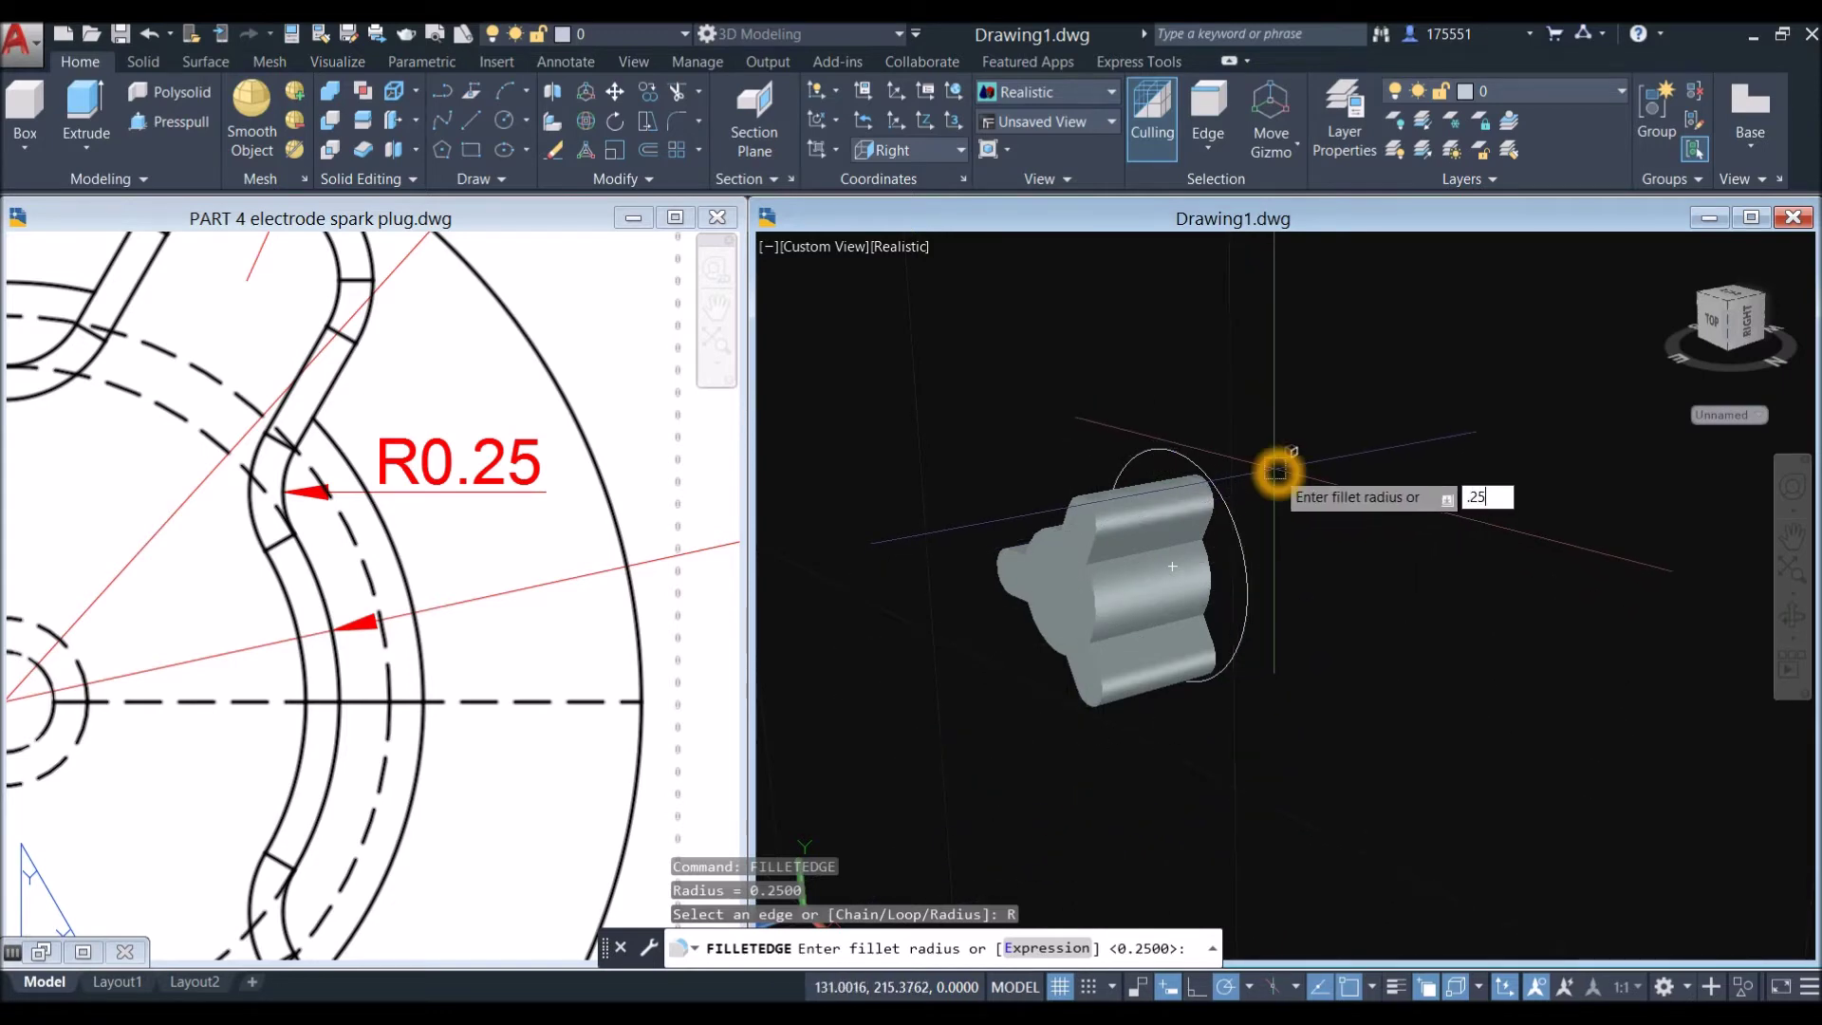
key(Return)
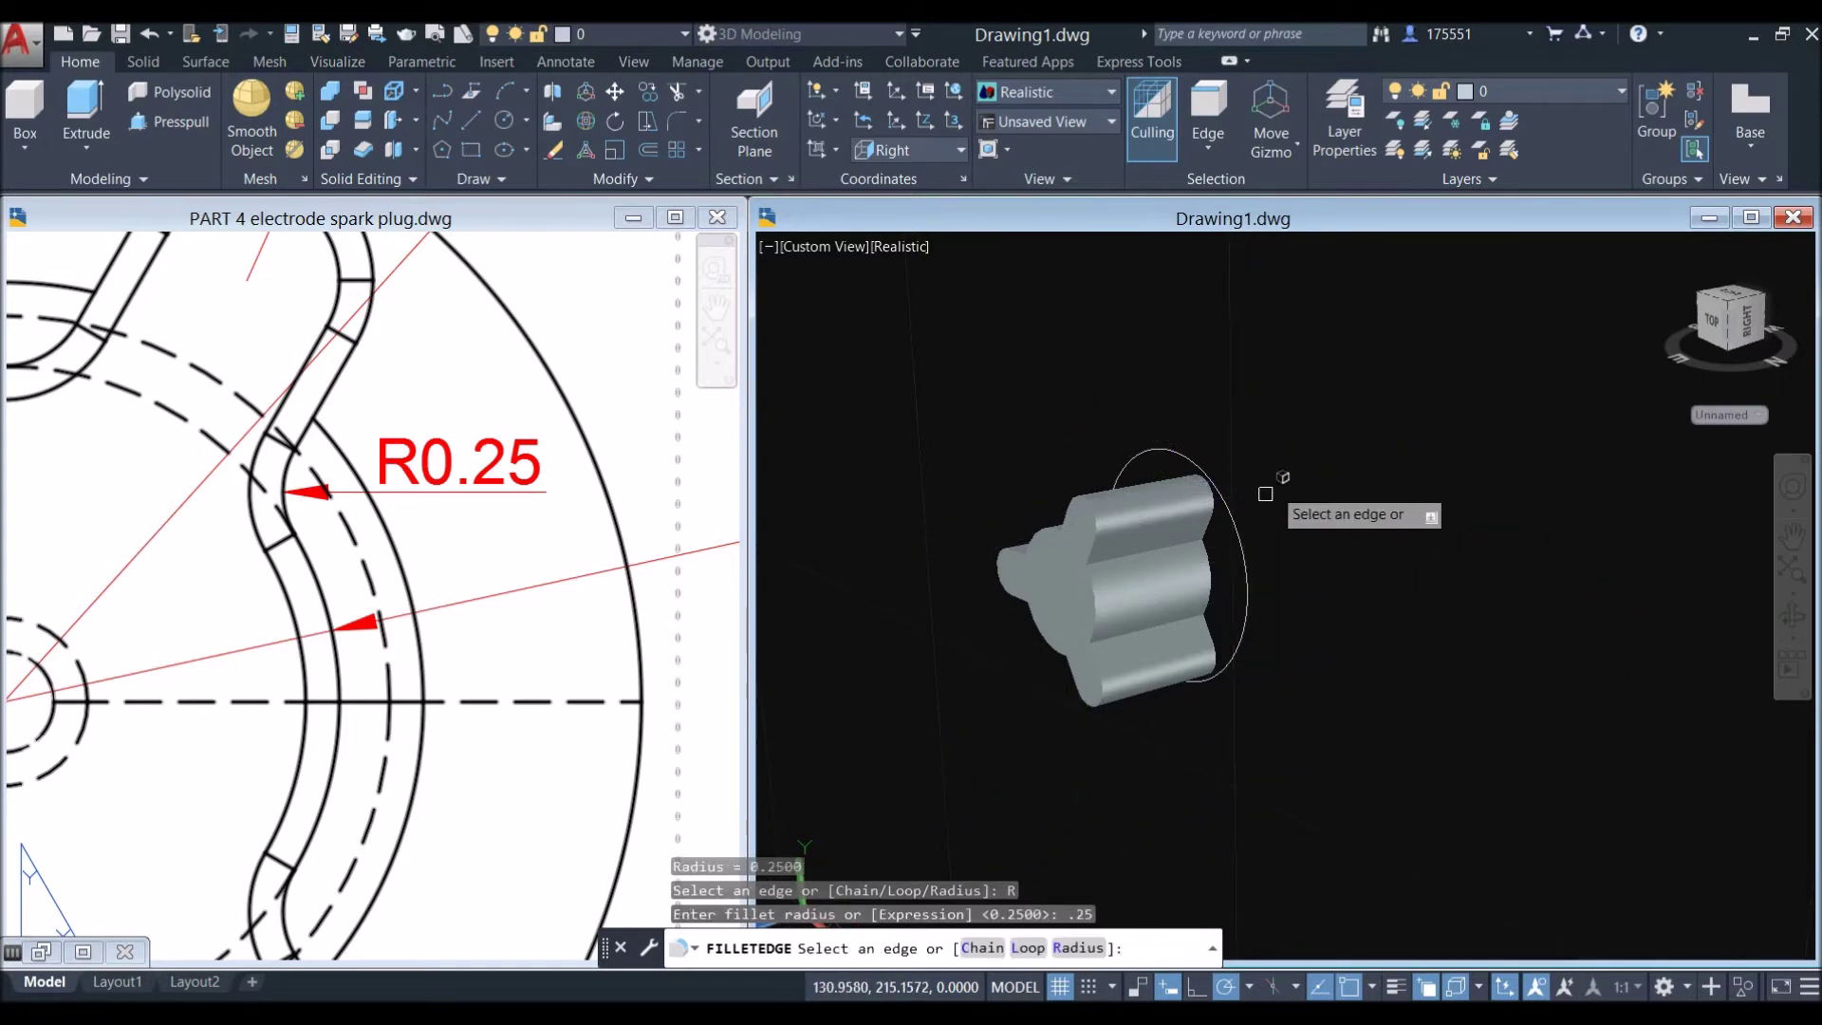
Step: Fillet the six inner lengthwise edges where the lobes meet the core of the extruded head, and hide the grid
click(1170, 554)
click(1161, 650)
shift+middle_drag(1161, 650, 1139, 560)
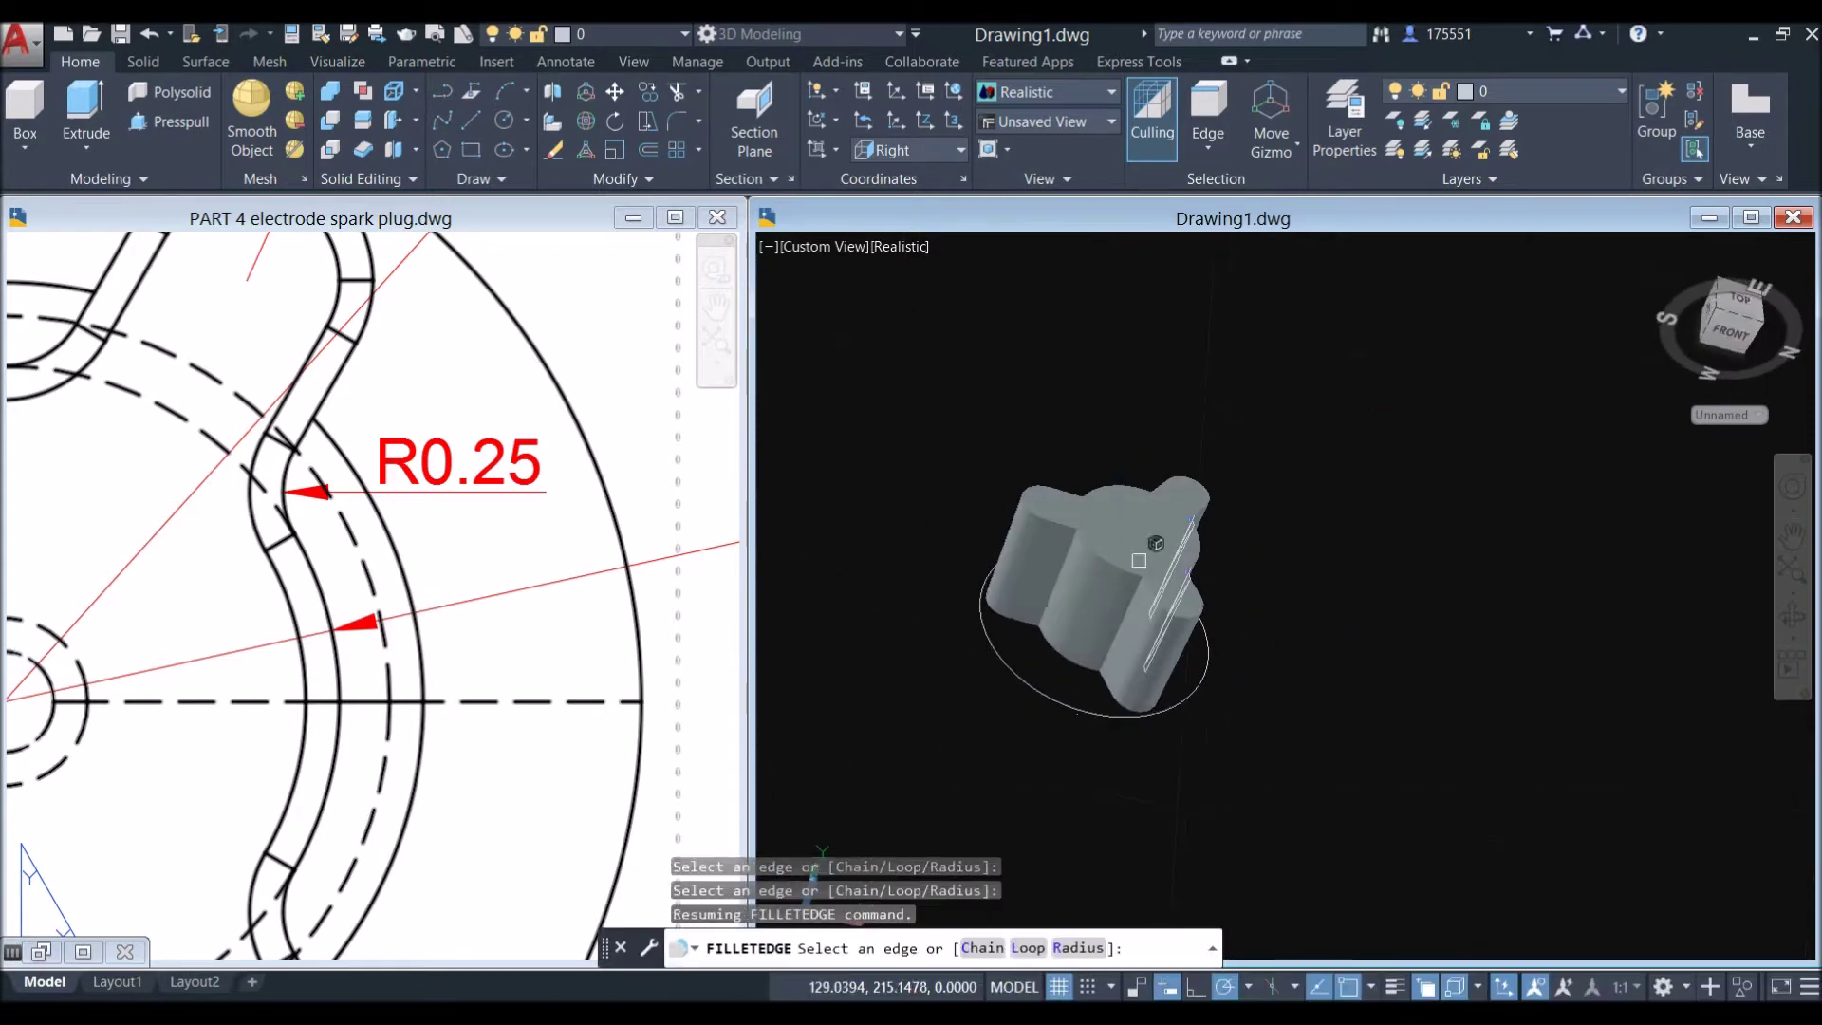
click(1124, 613)
click(1055, 567)
shift+middle_drag(1056, 566, 1056, 675)
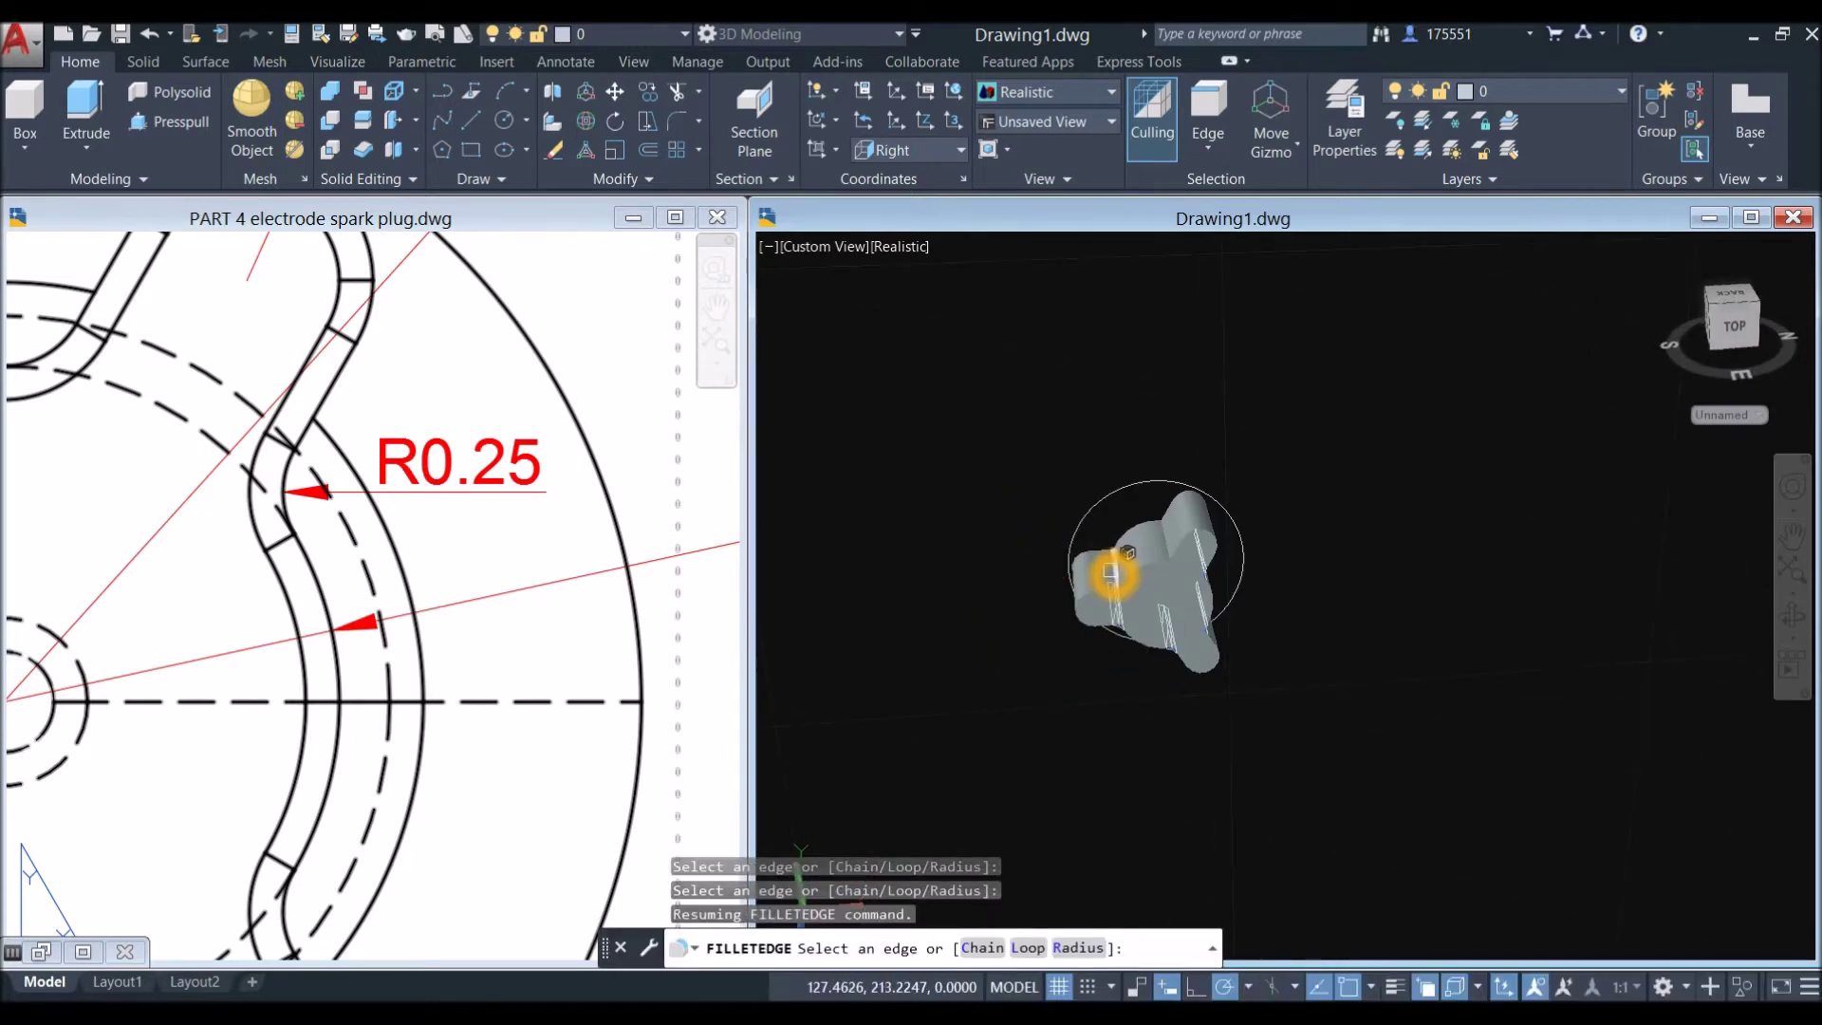
click(1111, 573)
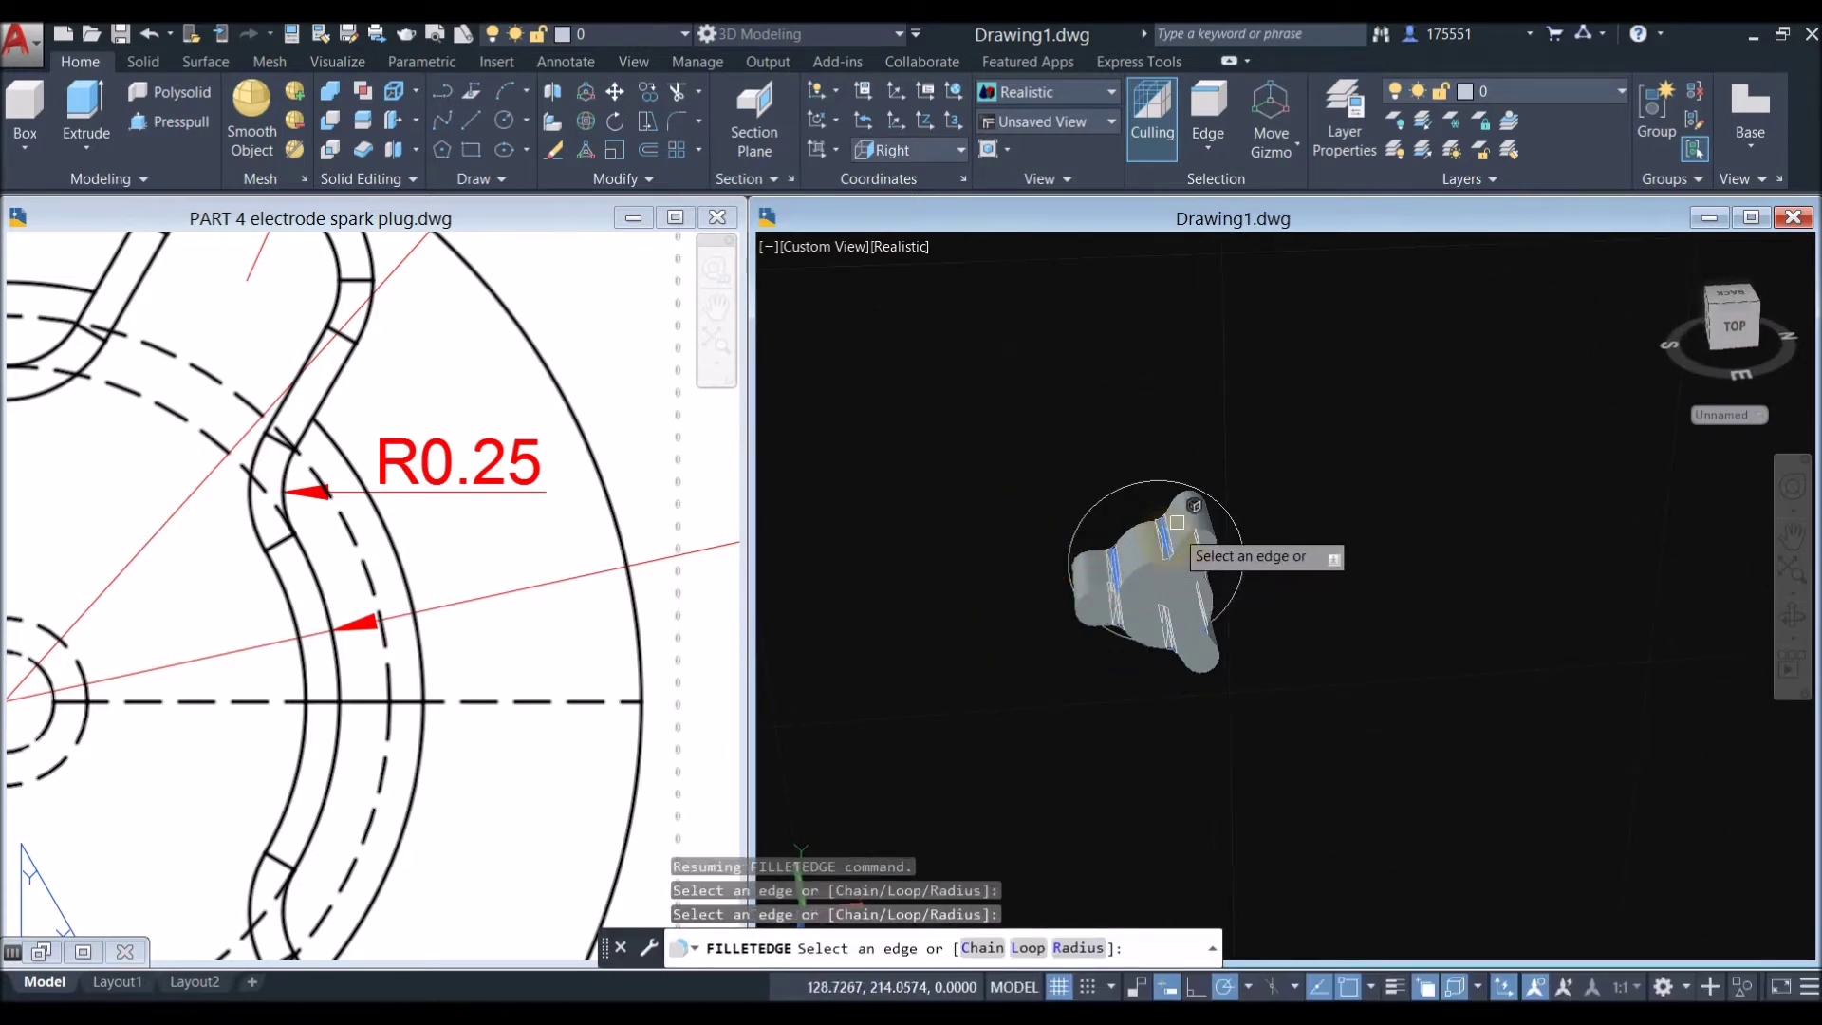
right_click(1215, 420)
click(1259, 430)
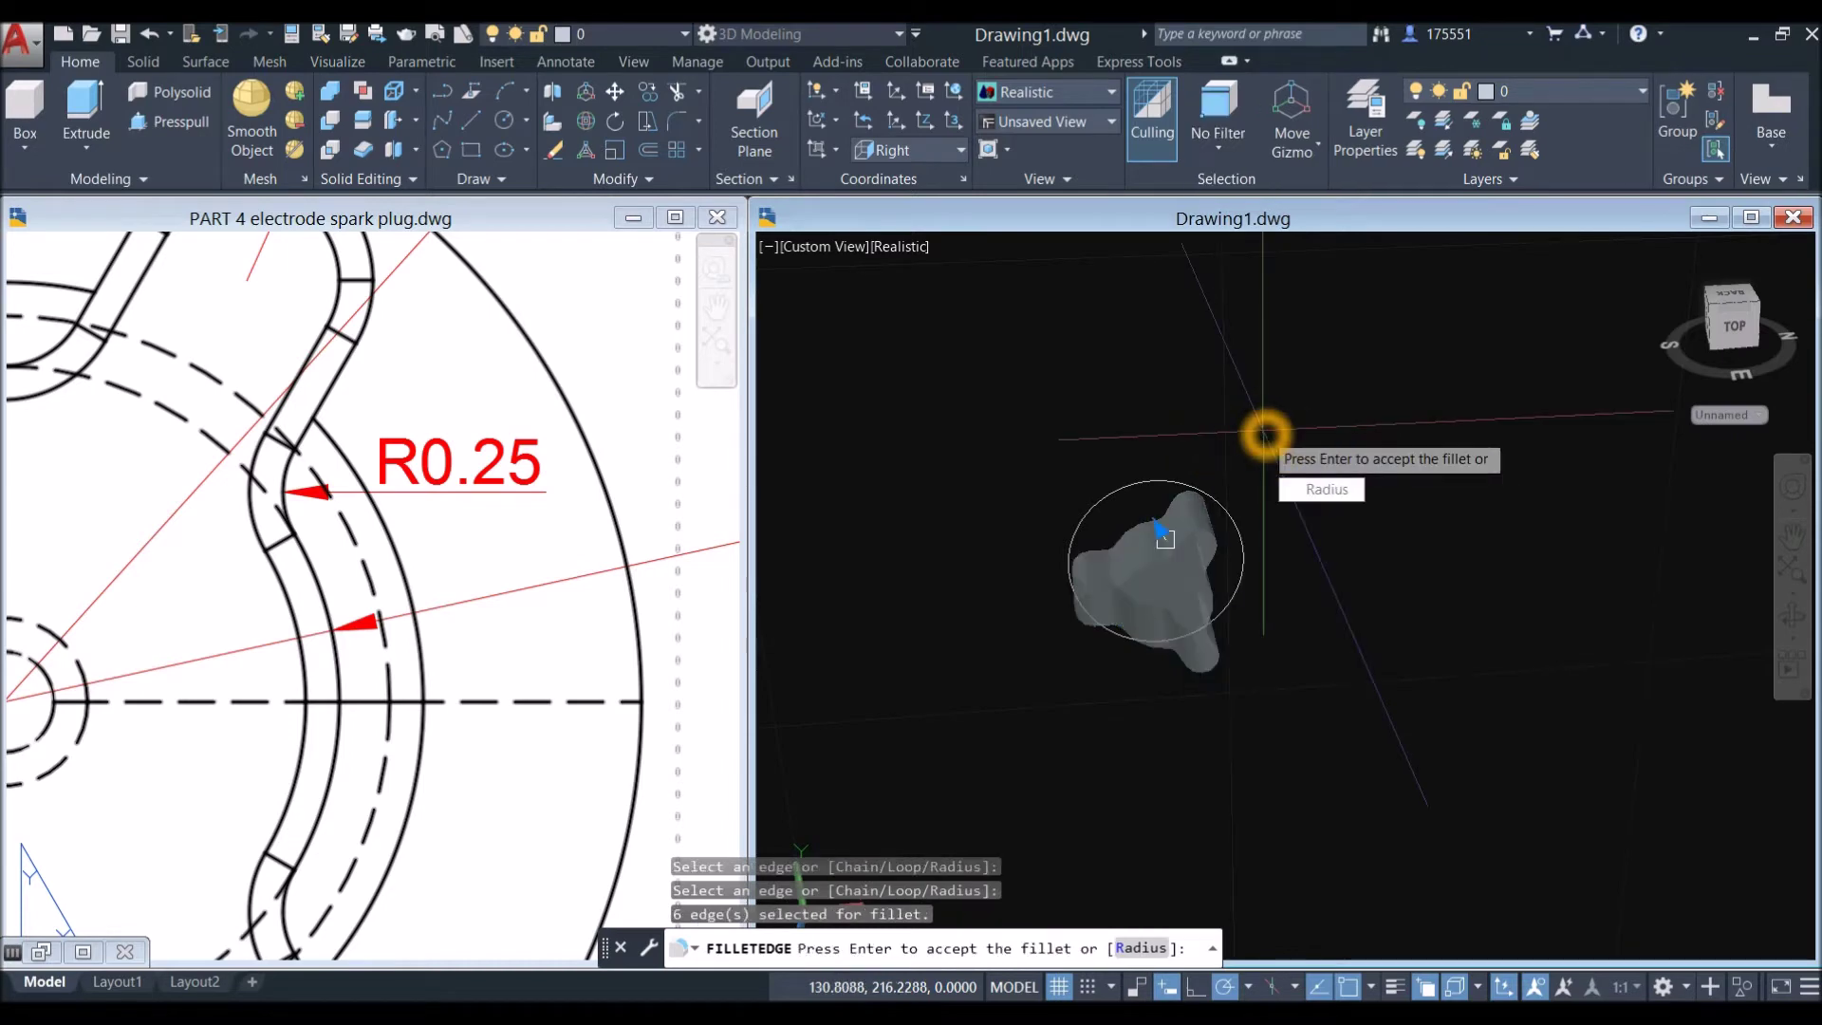
right_click(1265, 434)
click(1315, 447)
shift+middle_drag(1314, 447, 1039, 526)
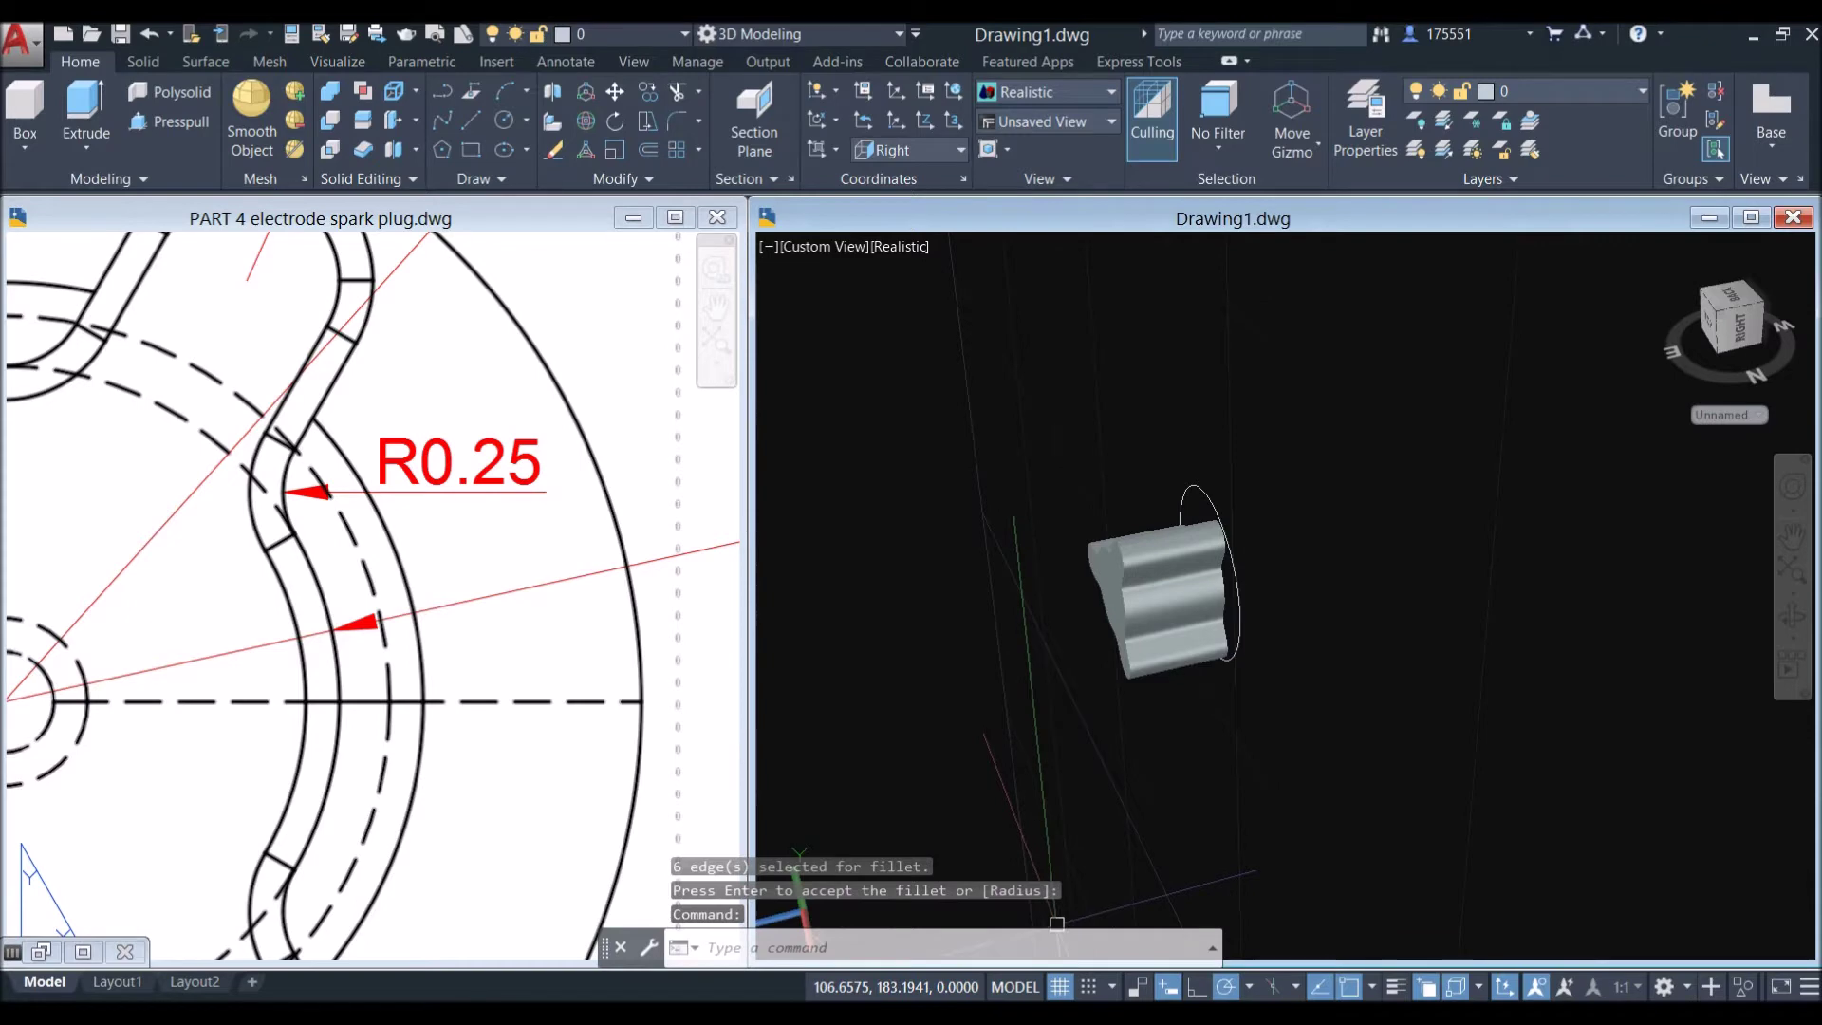
click(1060, 987)
Step: Examine the end view and the flange thickness in the side view of the PART 4 reference drawing
click(384, 626)
scroll(384, 622, down, 6)
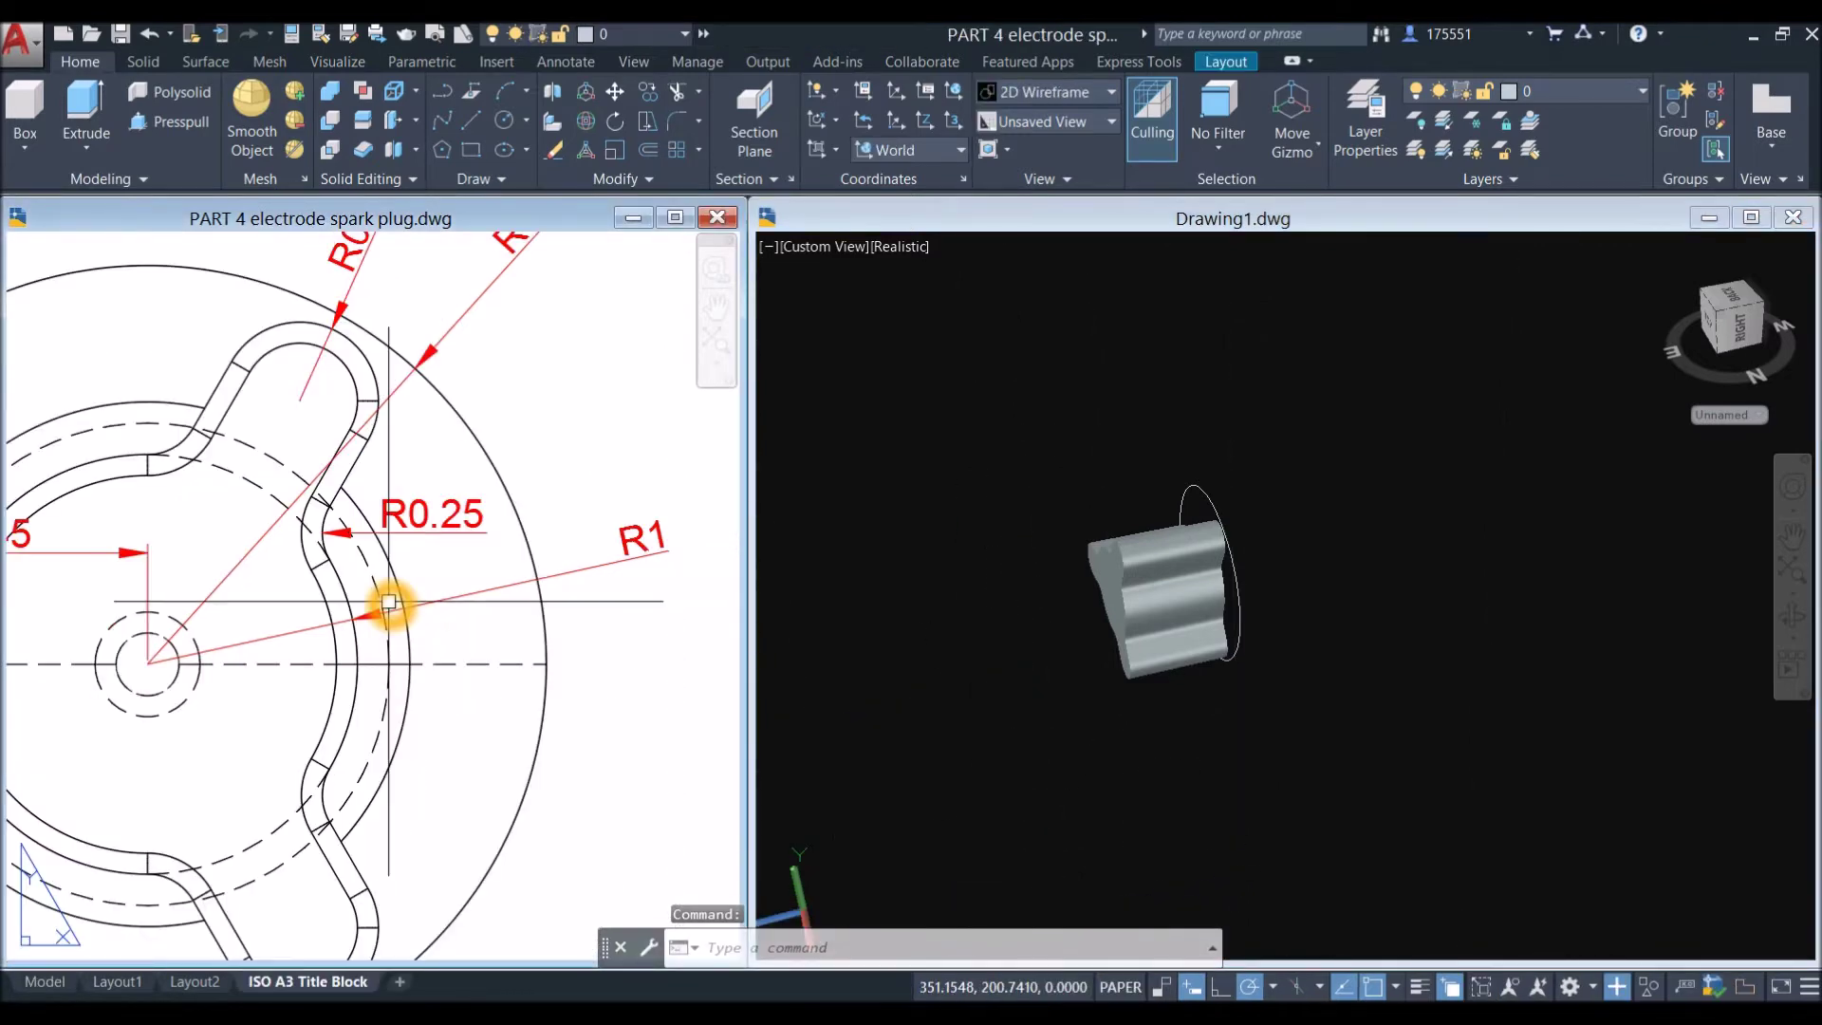
click(1330, 731)
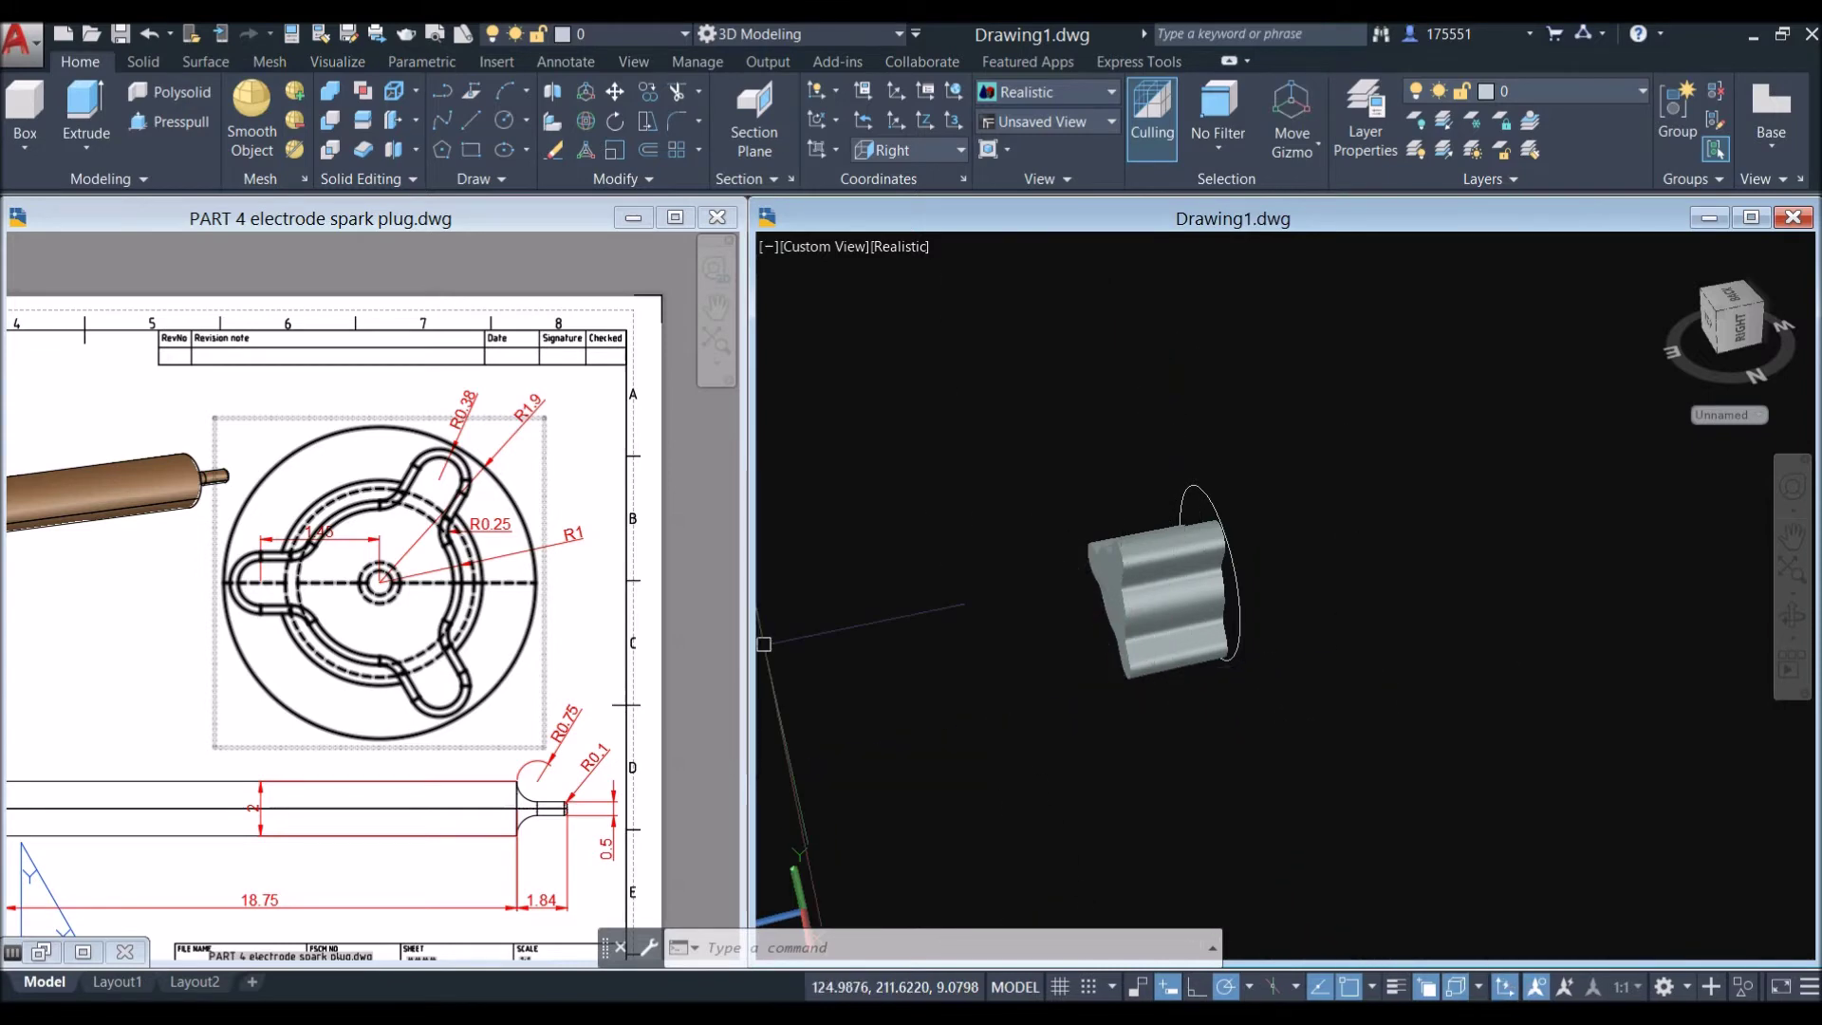
click(548, 611)
scroll(507, 628, down, 4)
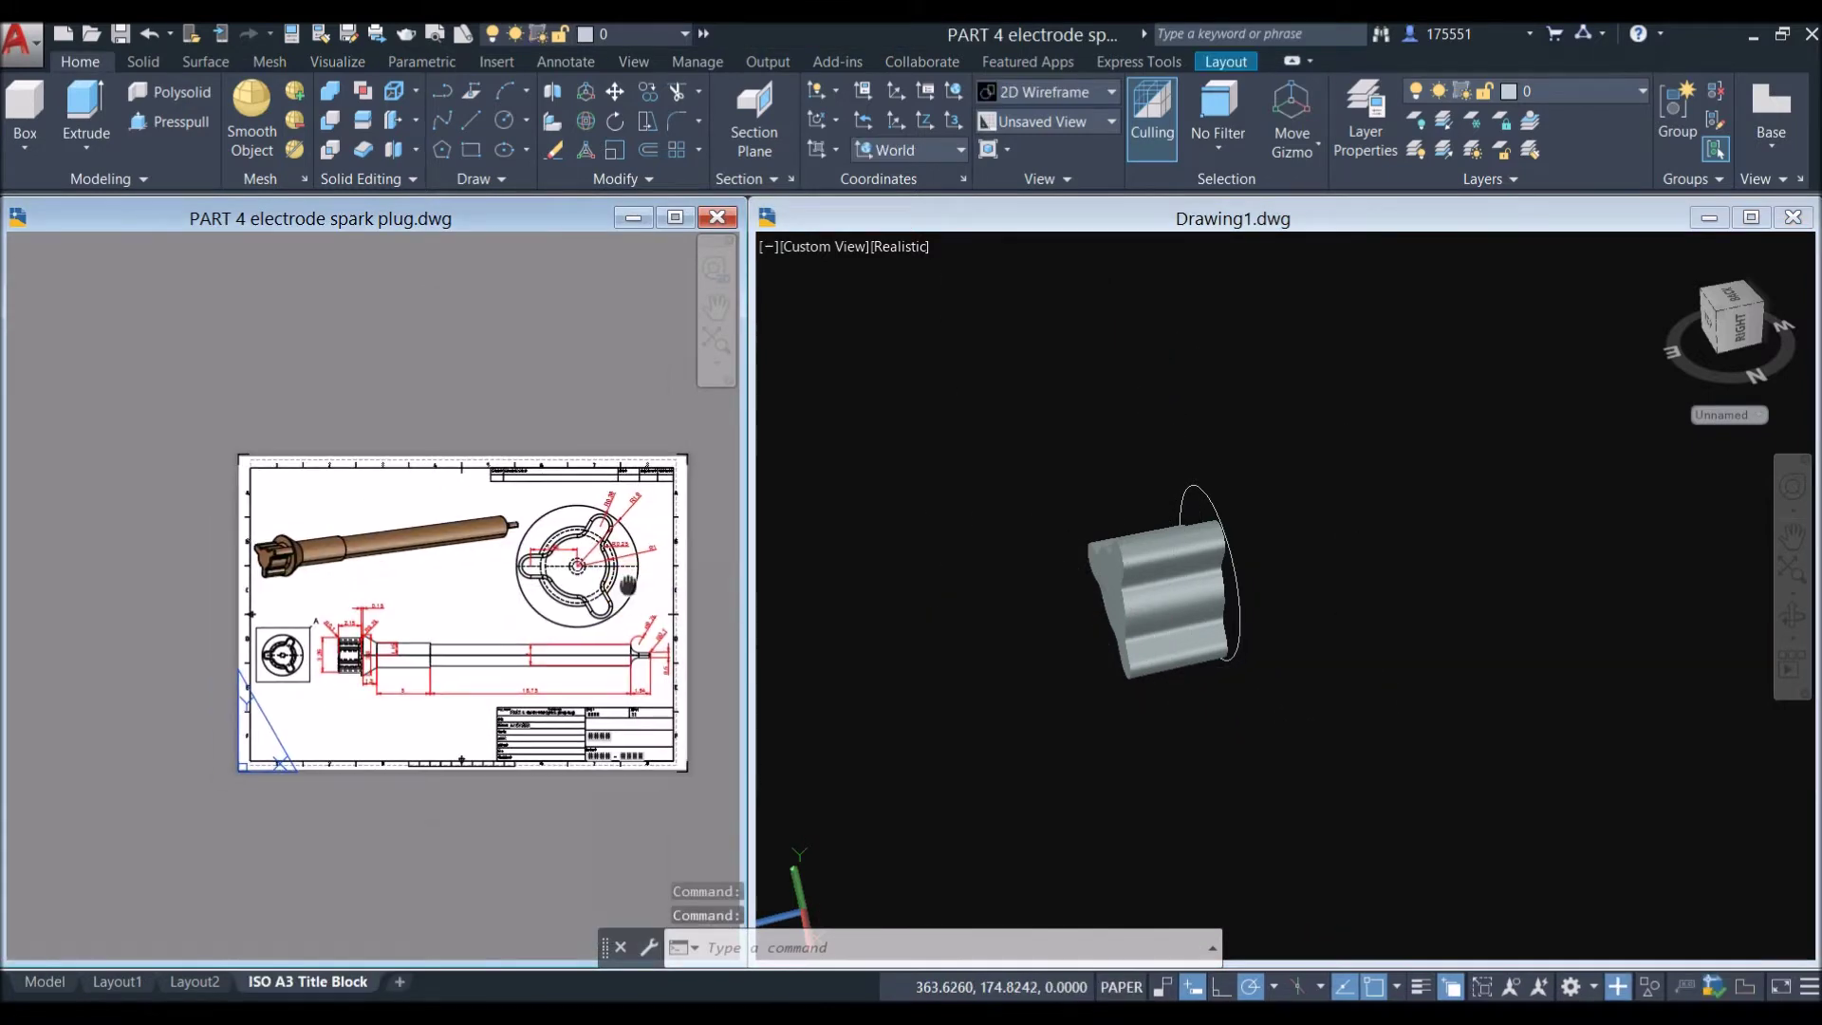
scroll(298, 596, up, 6)
scroll(298, 596, up, 6)
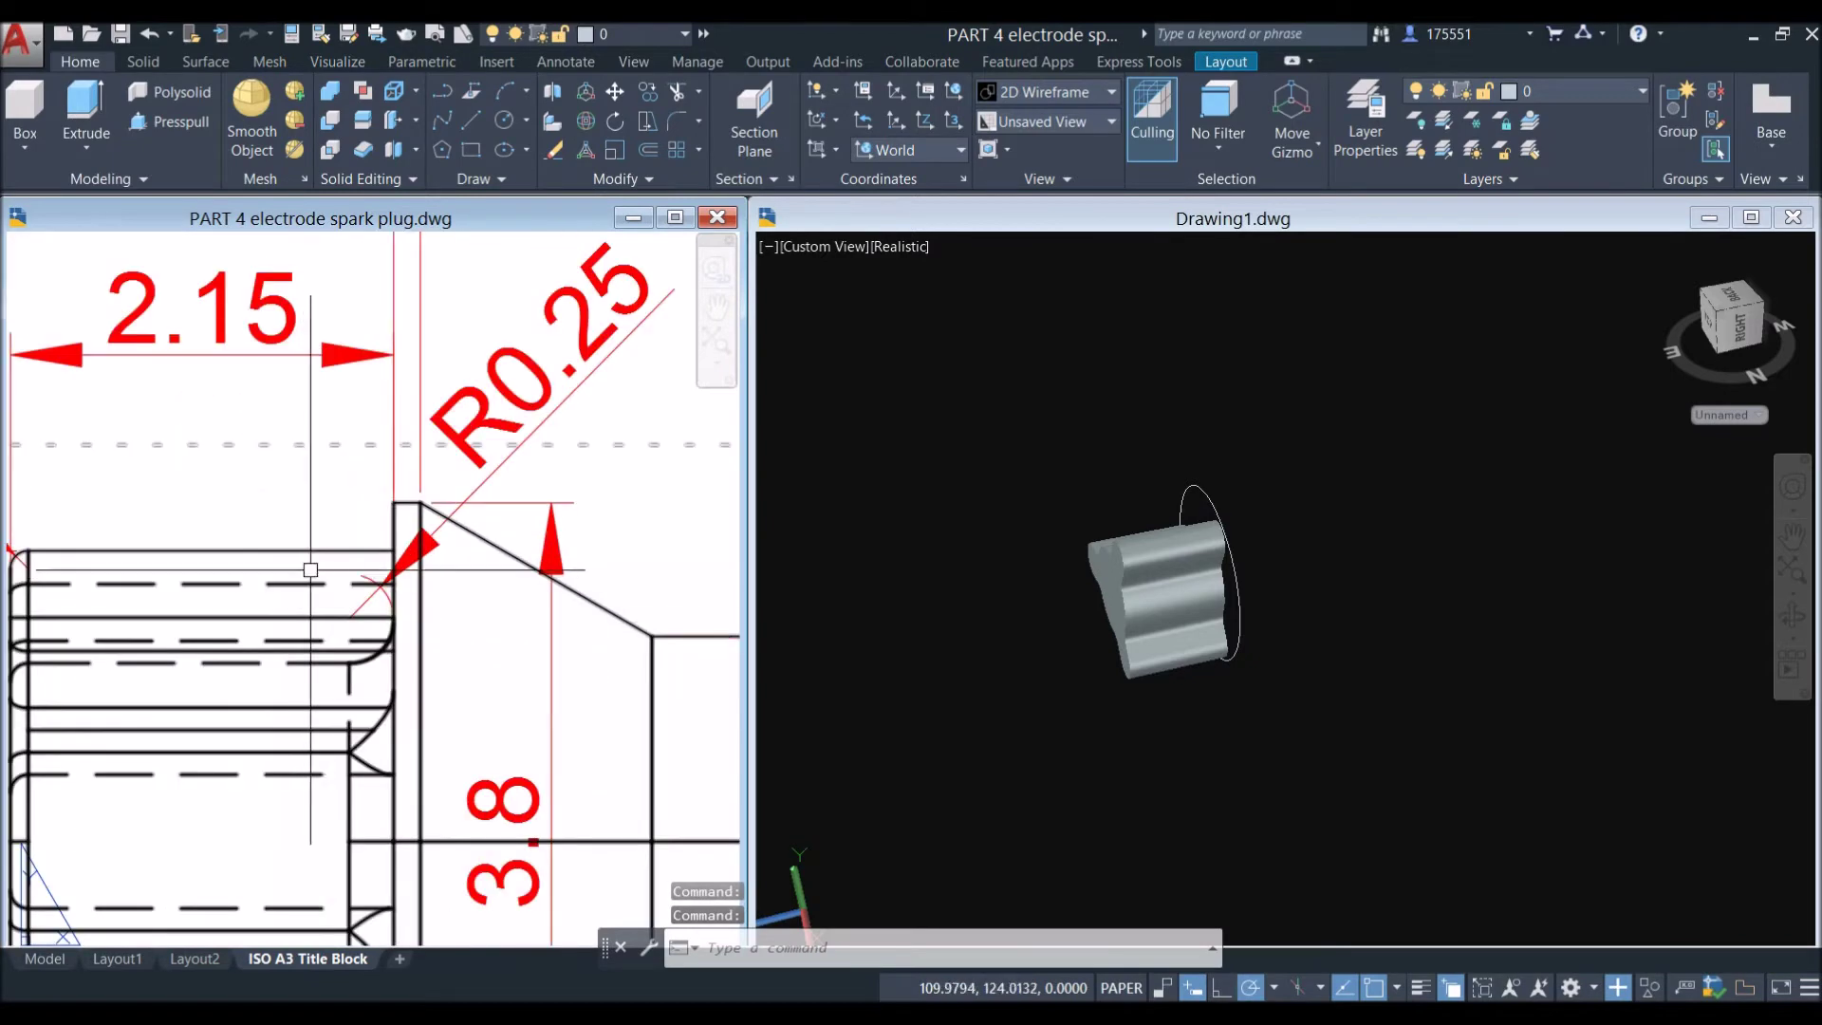
click(407, 494)
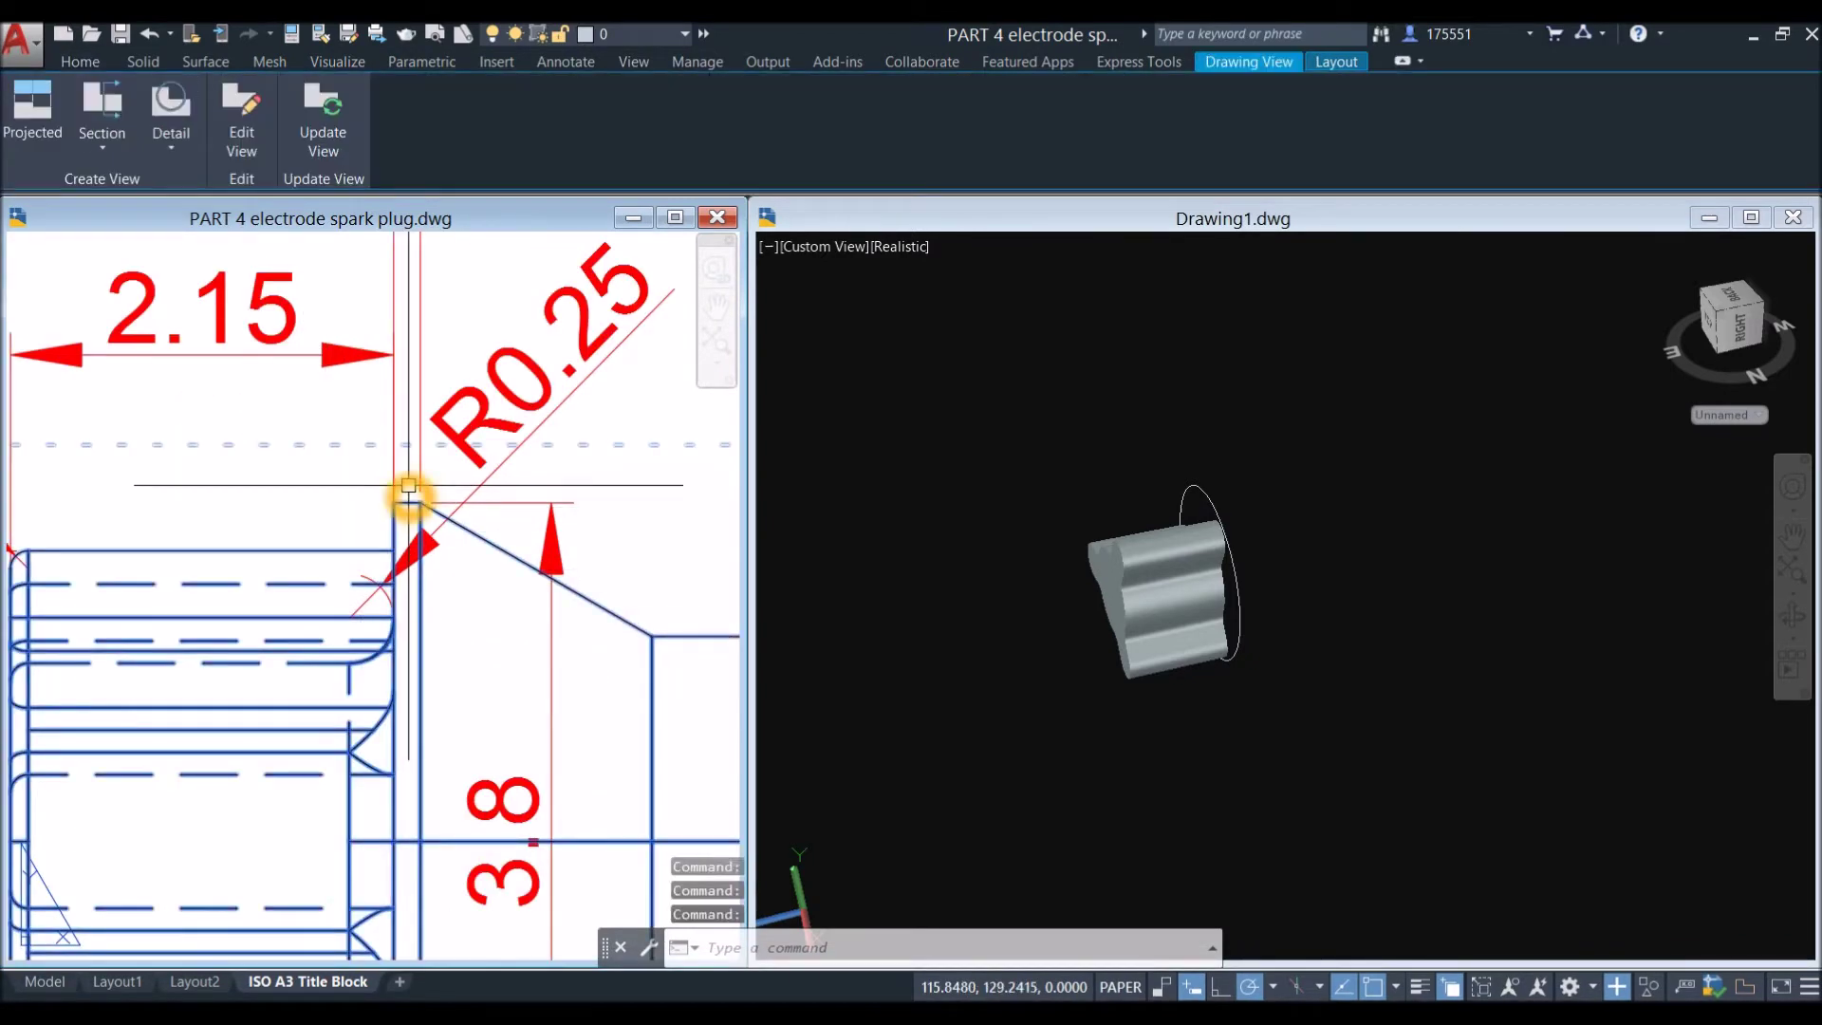
key(Escape)
scroll(409, 494, down, 4)
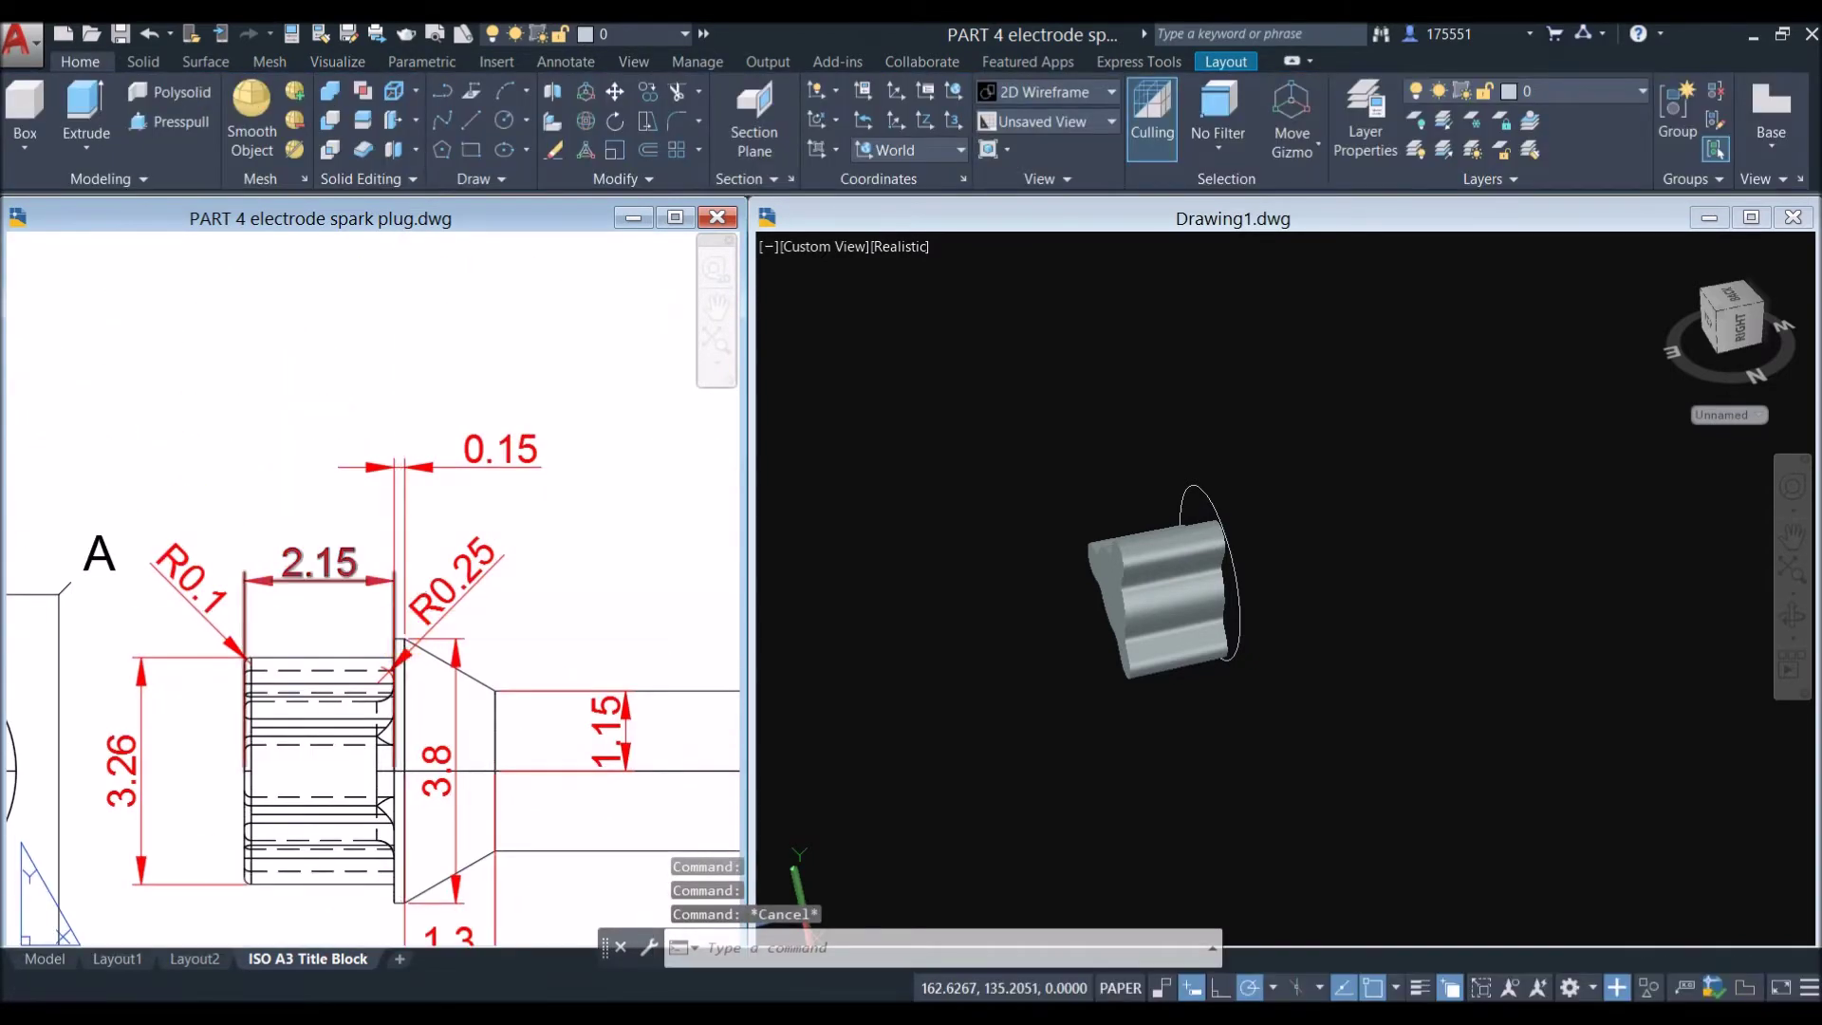
Step: Extrude the outer circle in Drawing1 by 0.15, away from the lobed head, to form the flange
click(1066, 618)
click(1192, 488)
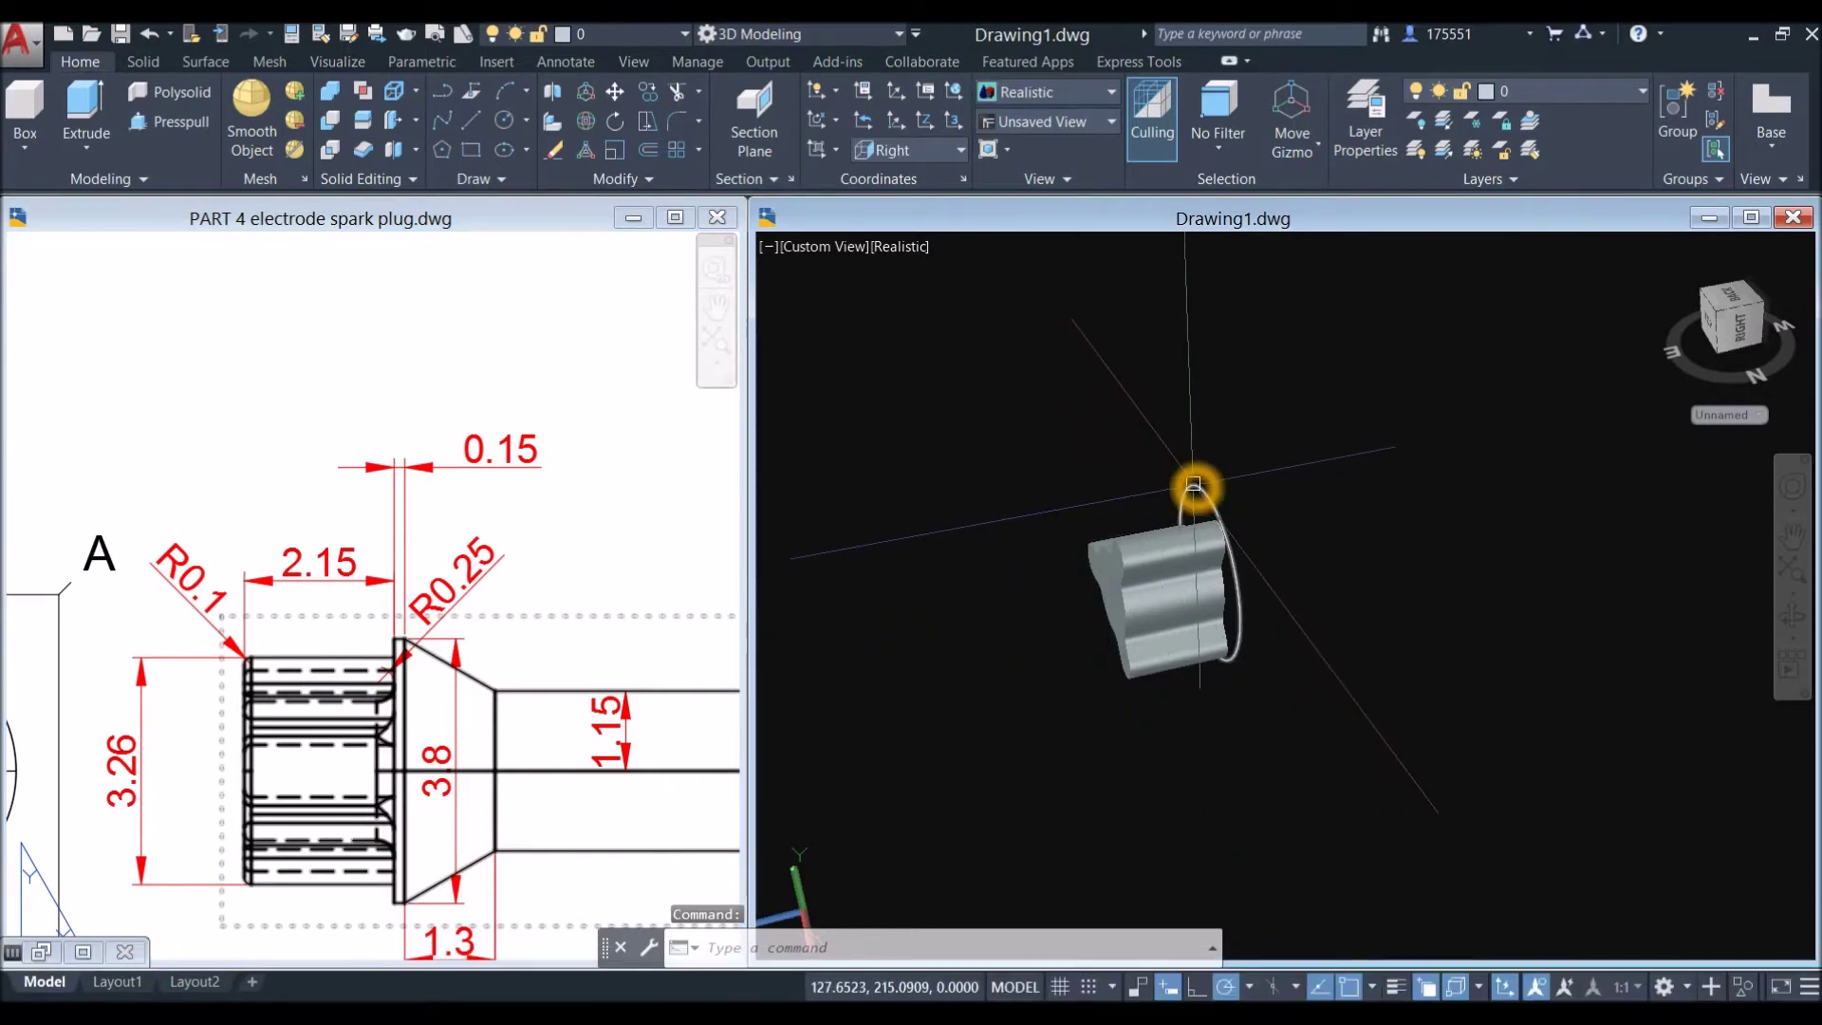
click(1270, 444)
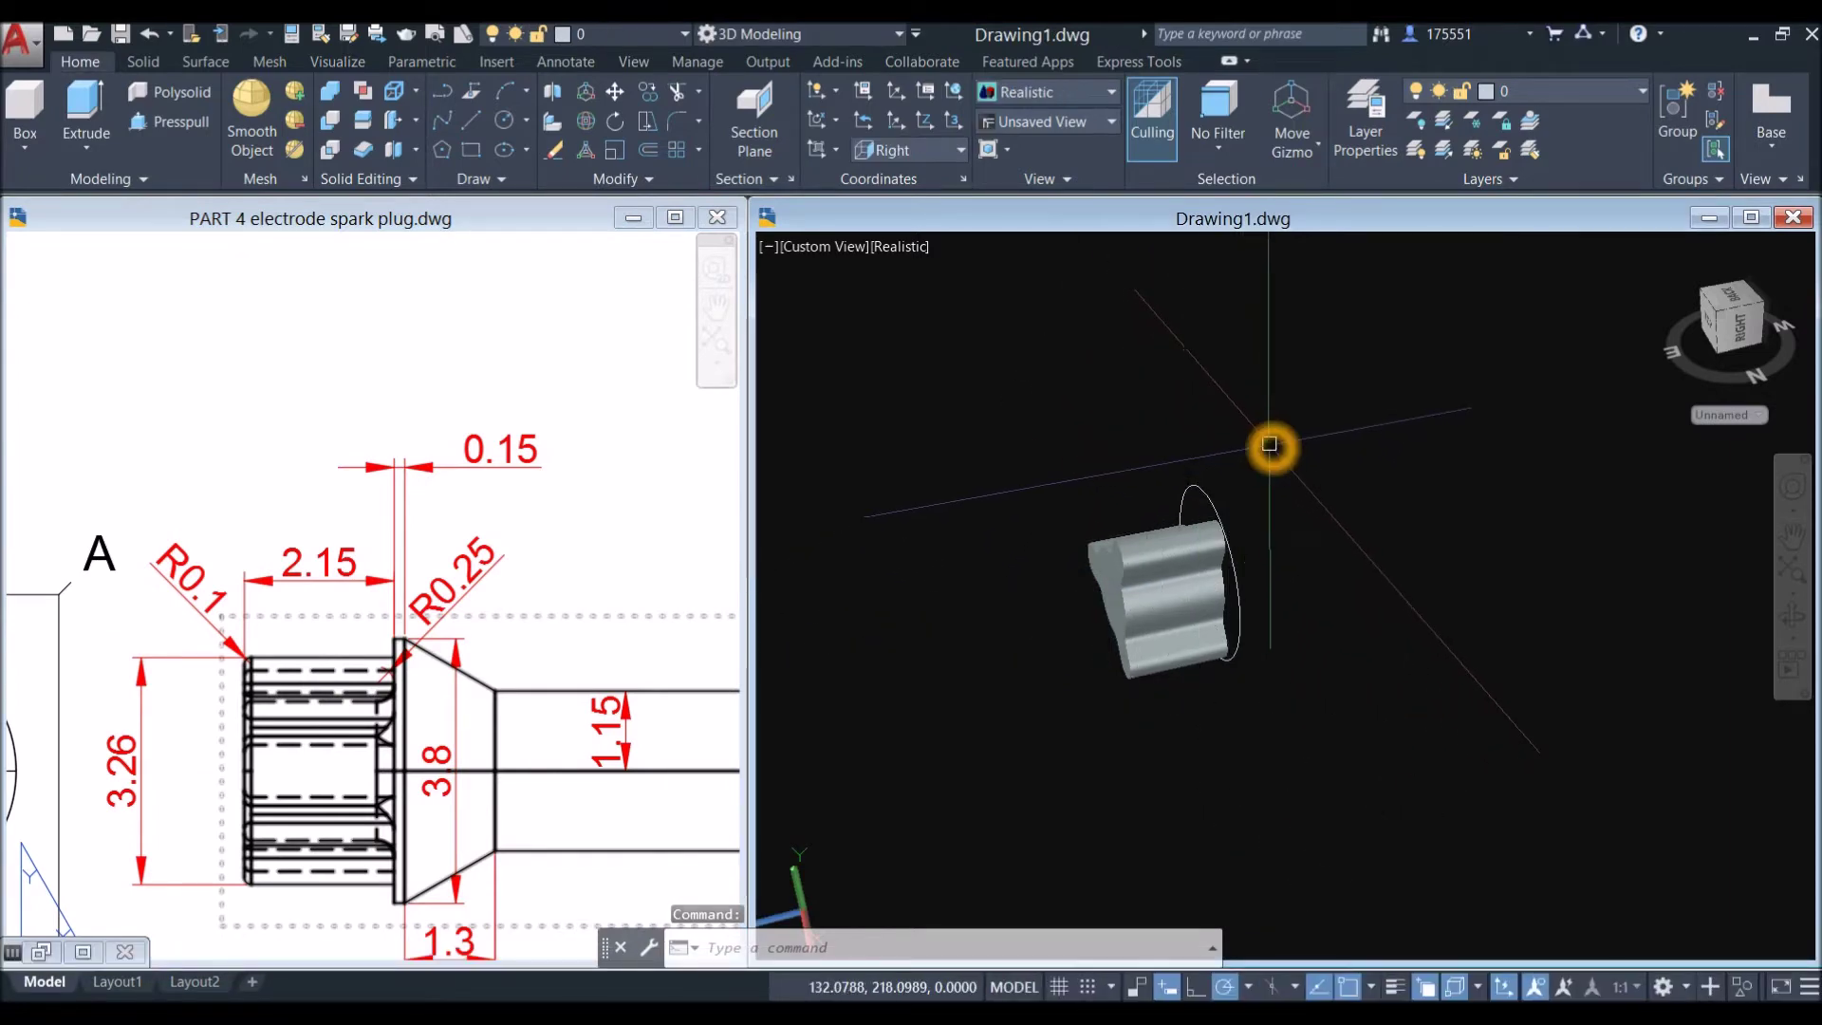
text(EXT)
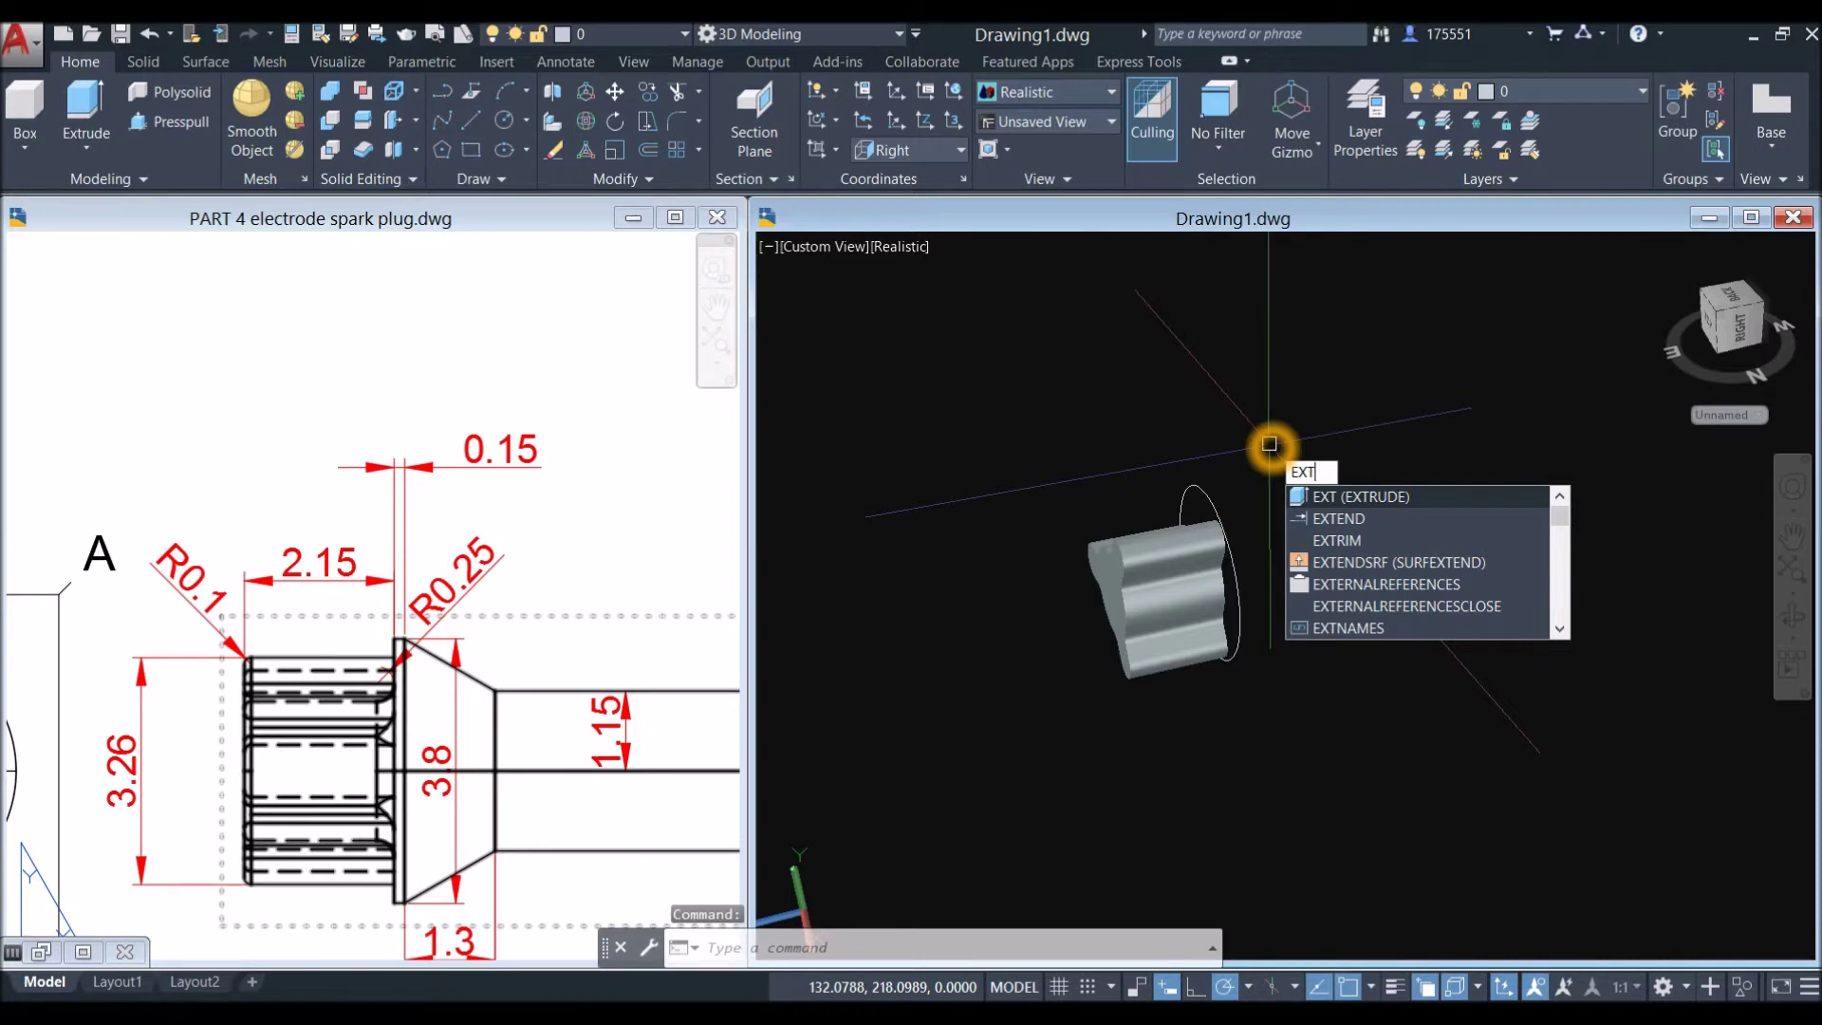
key(Return)
click(1210, 502)
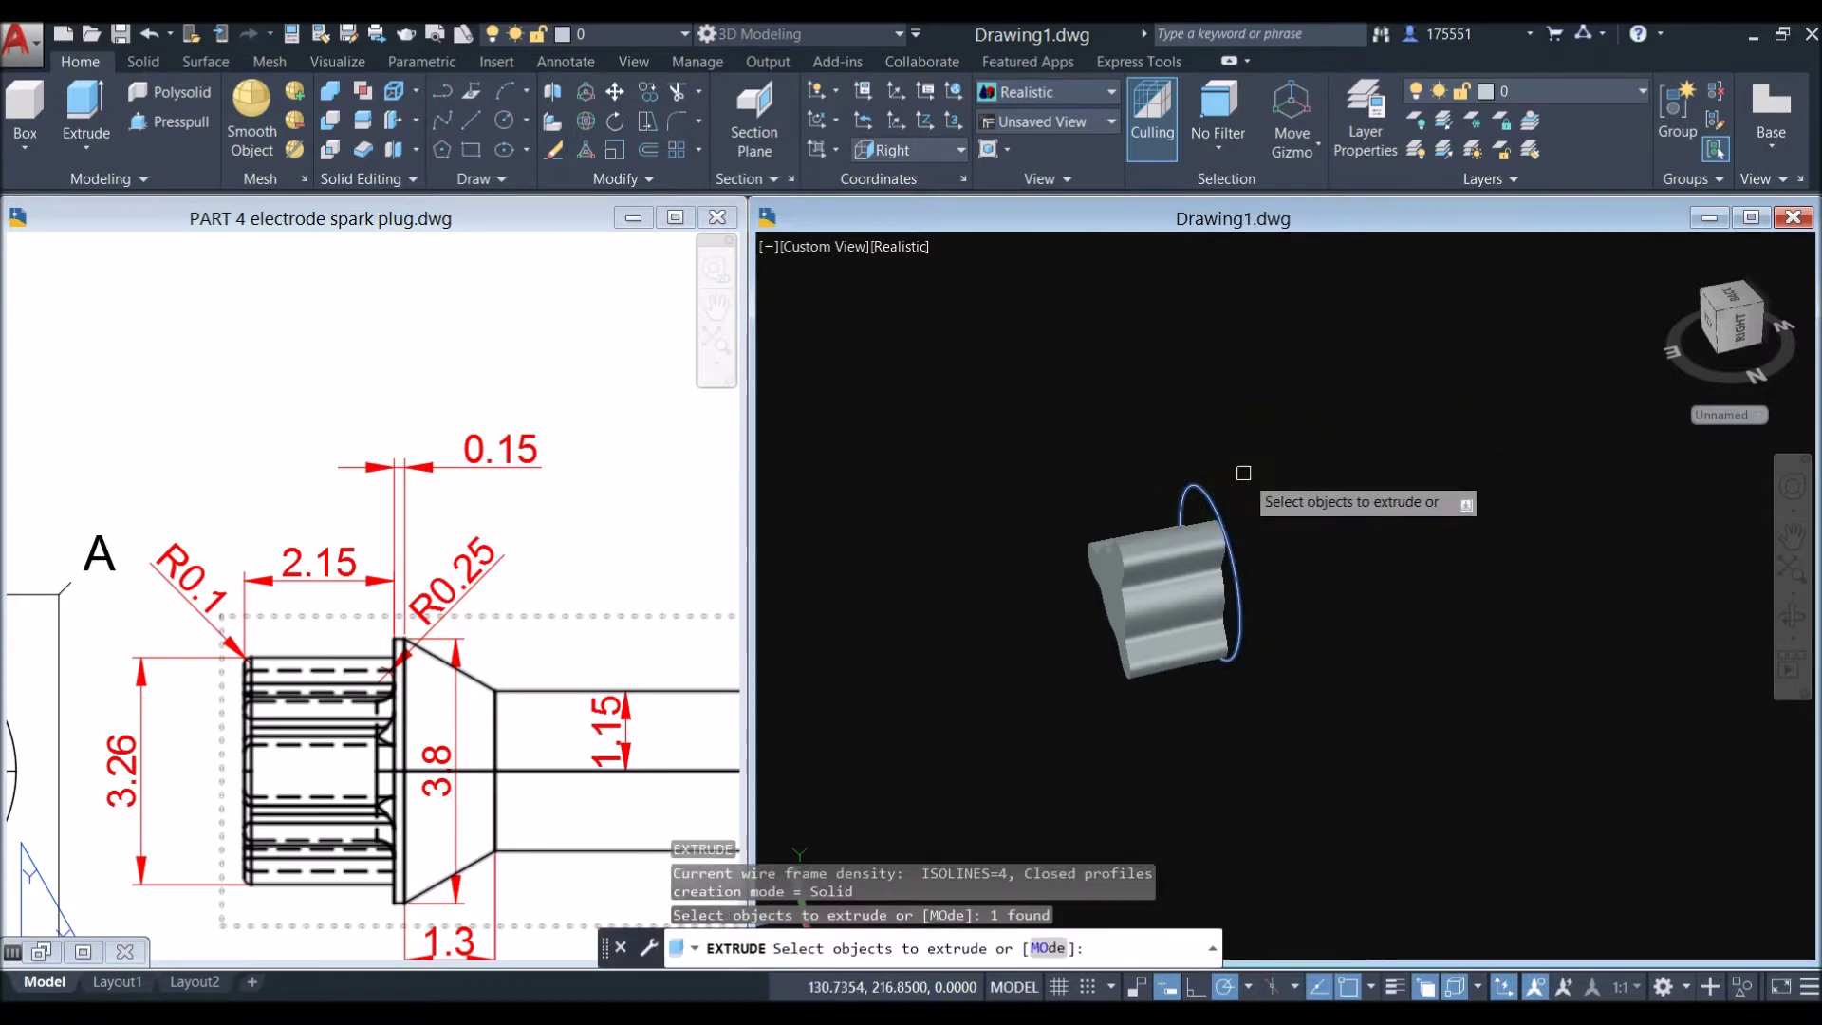
right_click(1246, 477)
click(1293, 494)
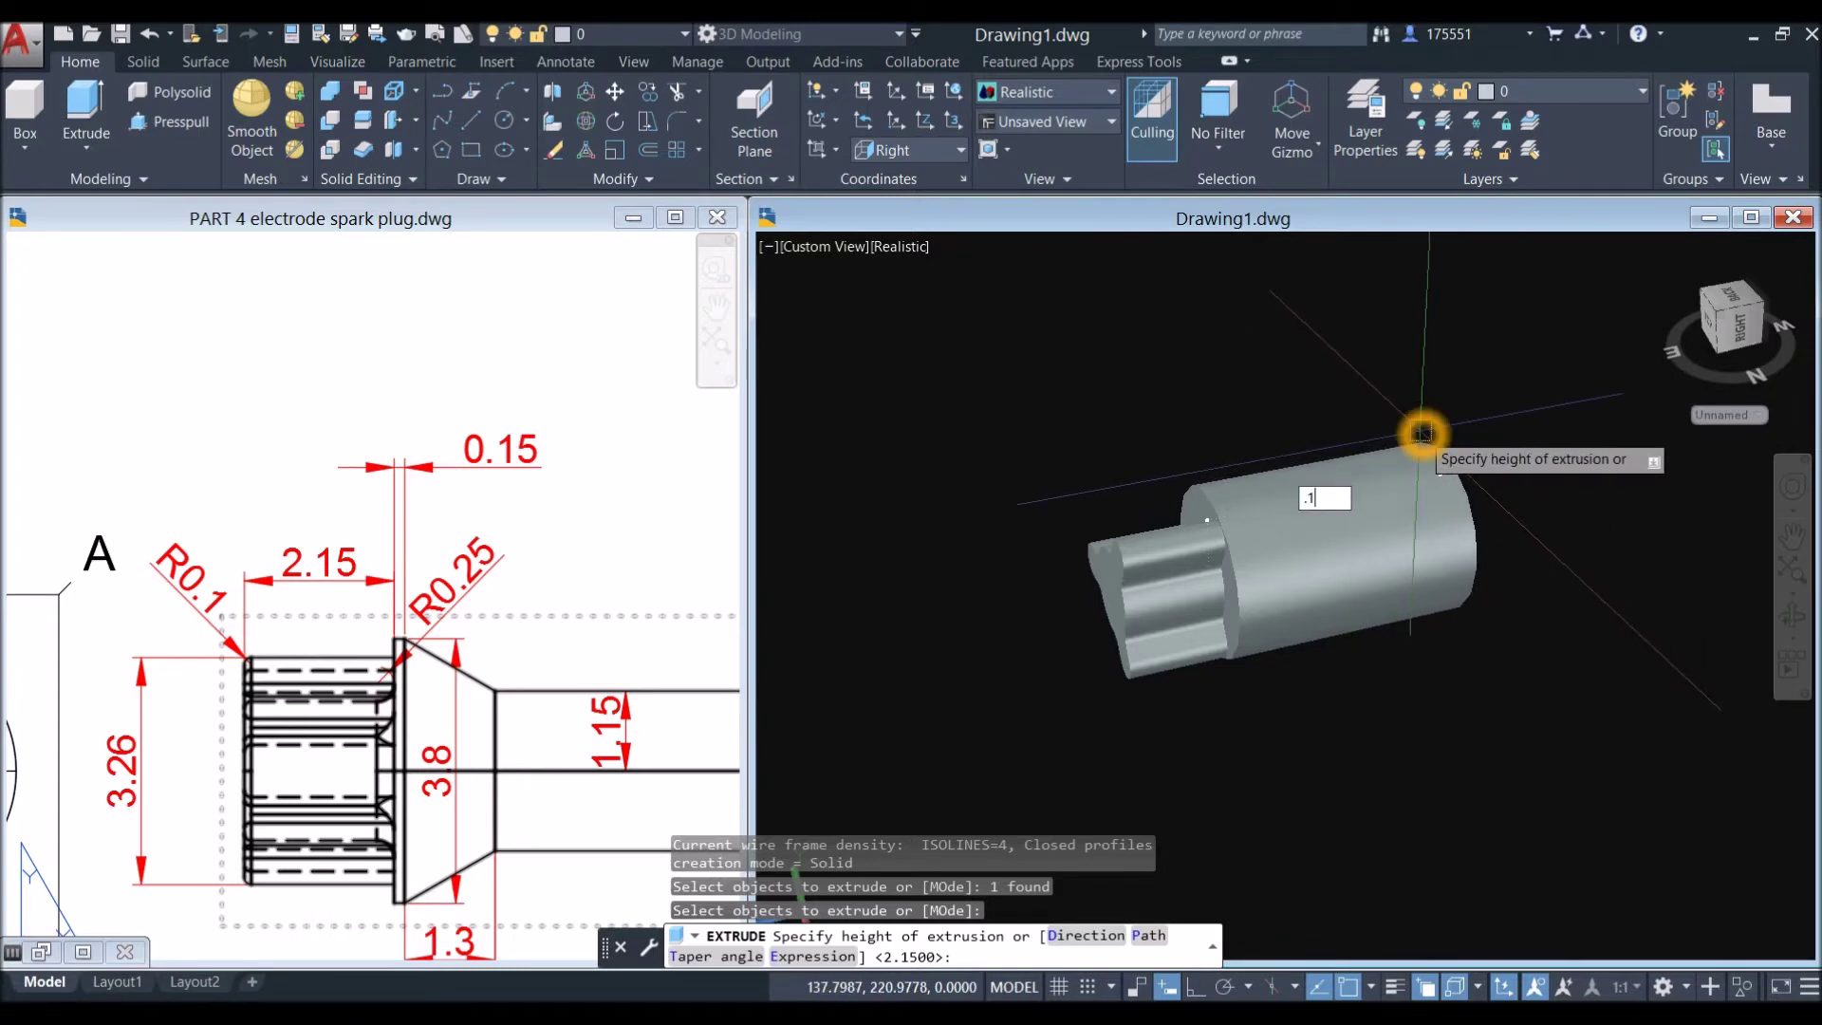
key(Return)
Step: Unite the lobed head and the flange disc into one solid
shift+middle_drag(1320, 566, 1355, 532)
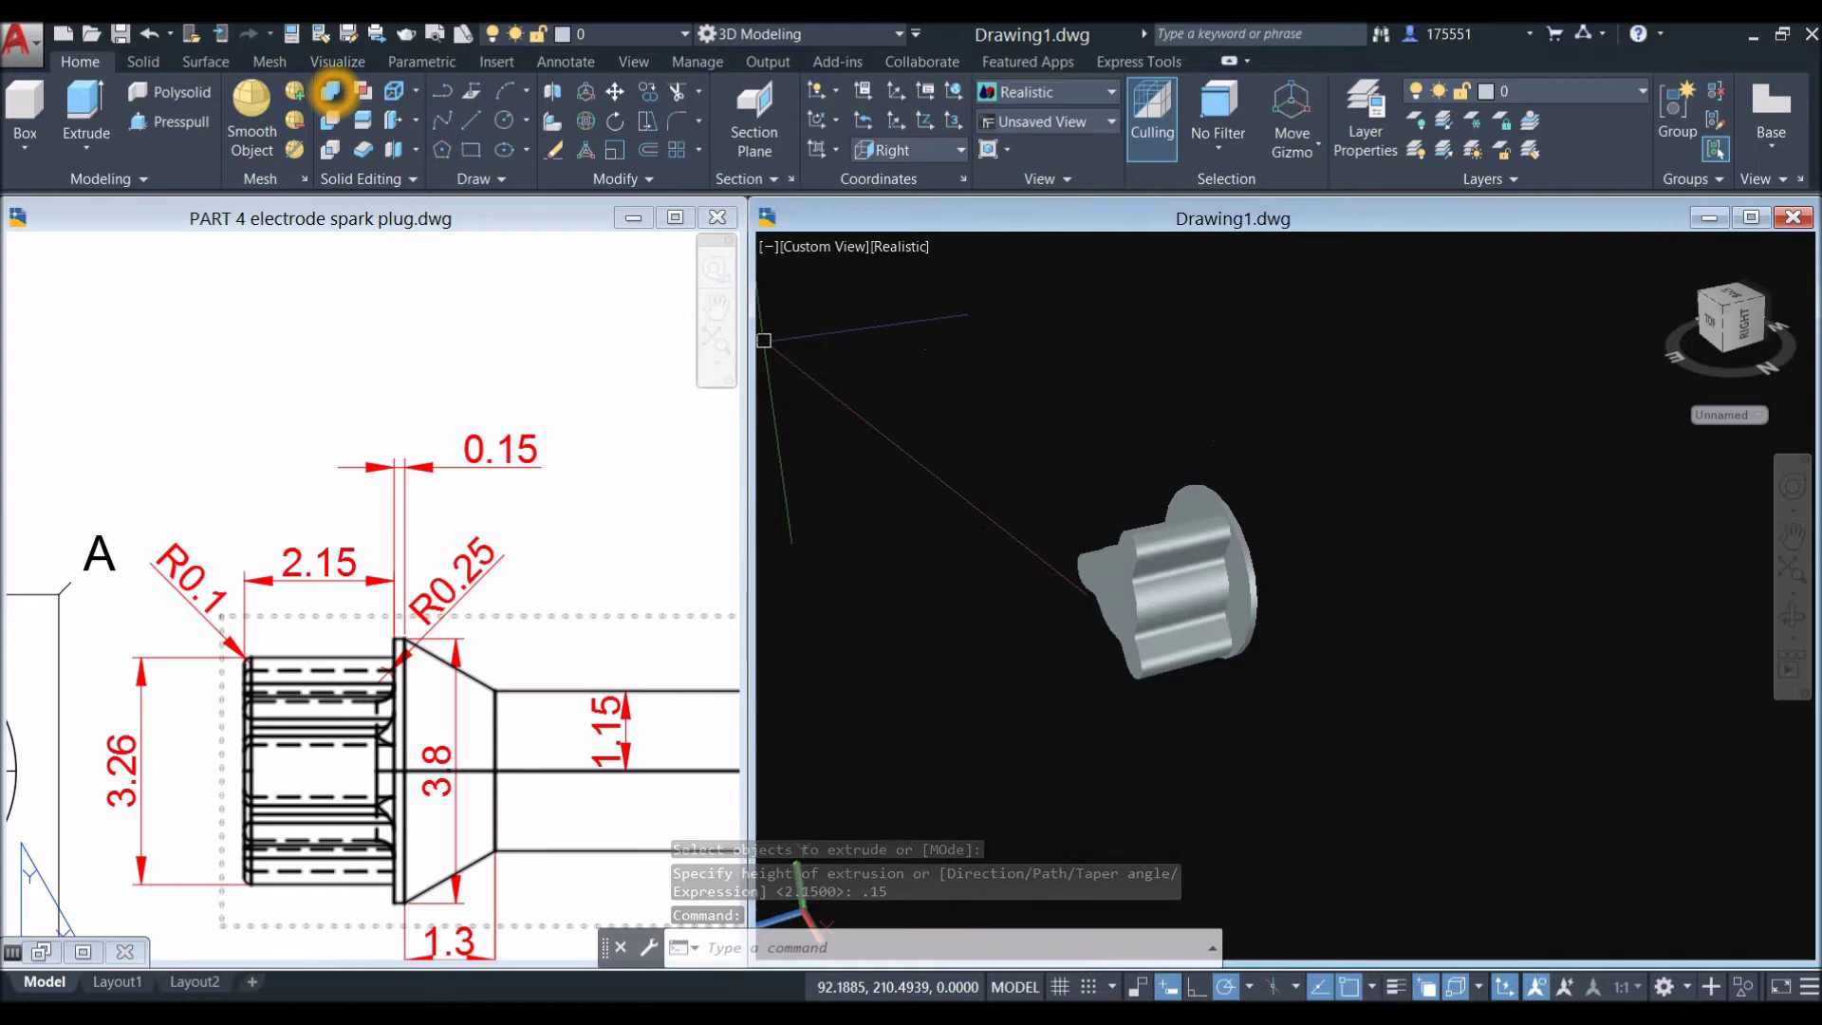
click(330, 91)
click(1061, 413)
click(1420, 760)
key(Return)
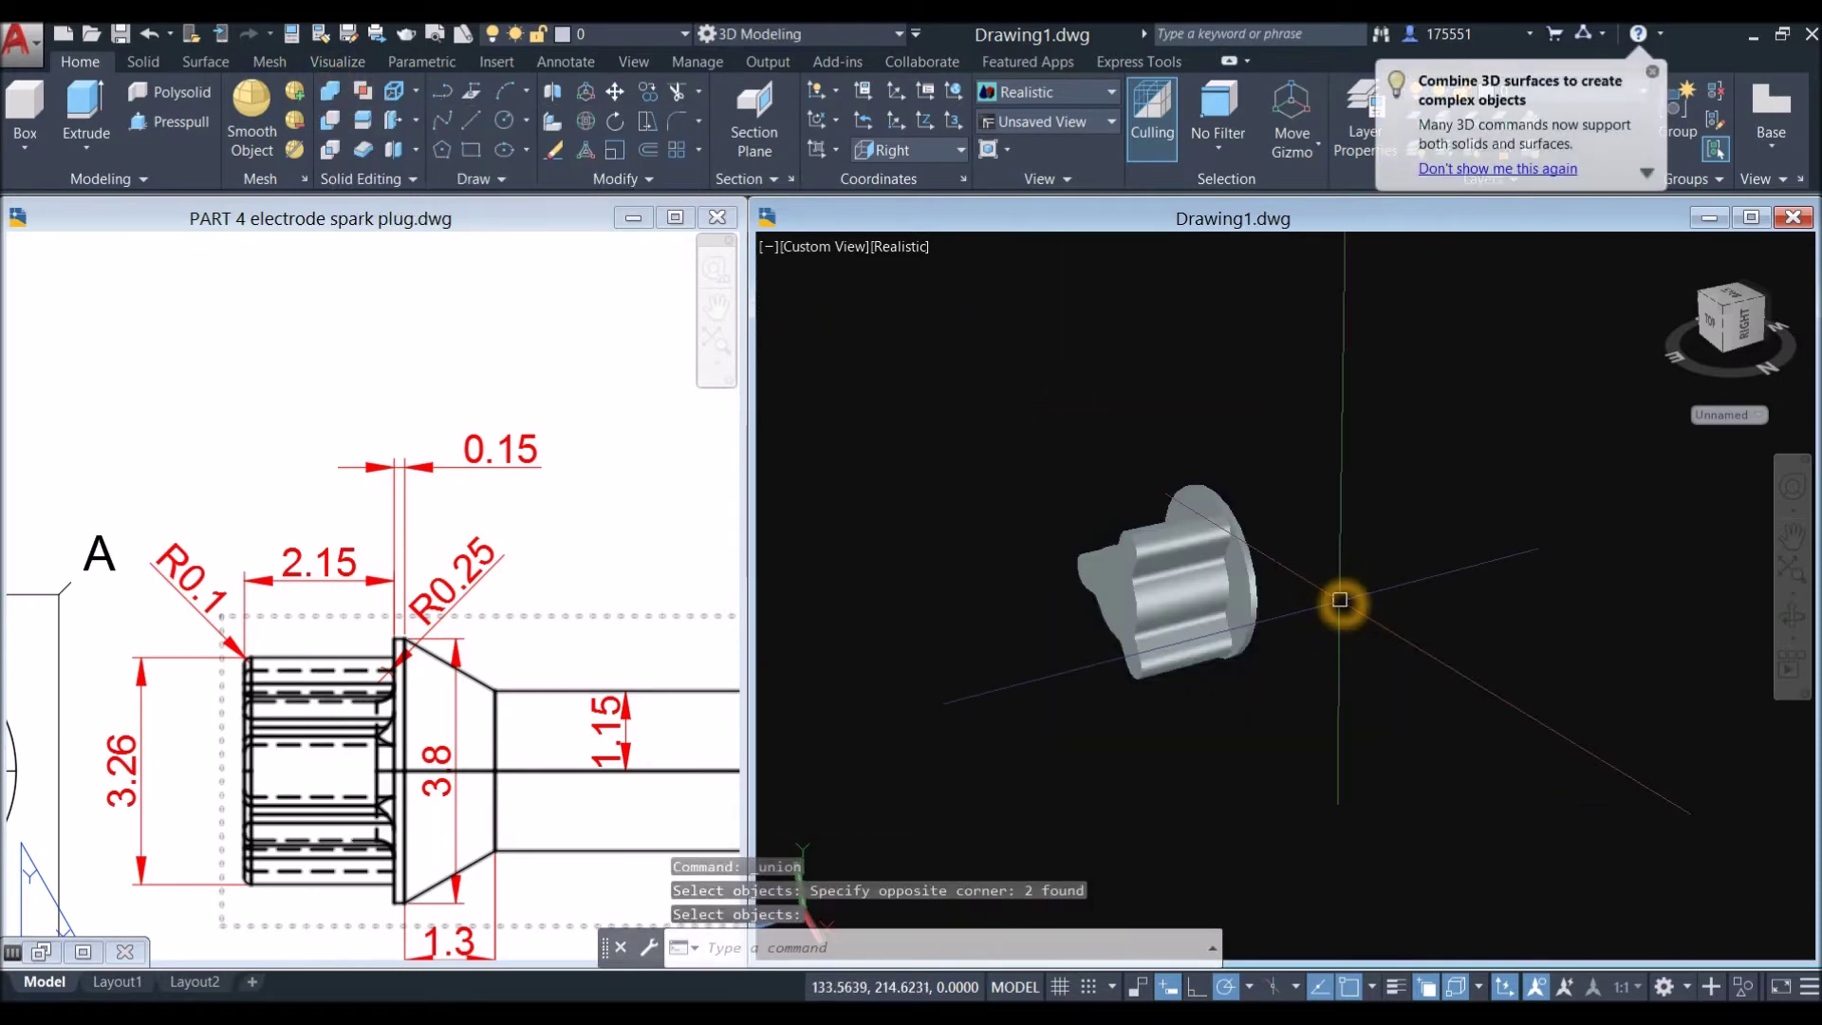
Step: Examine the pictorial and side views of the PART 4 reference drawing for the fillet where the head meets the flange
click(490, 675)
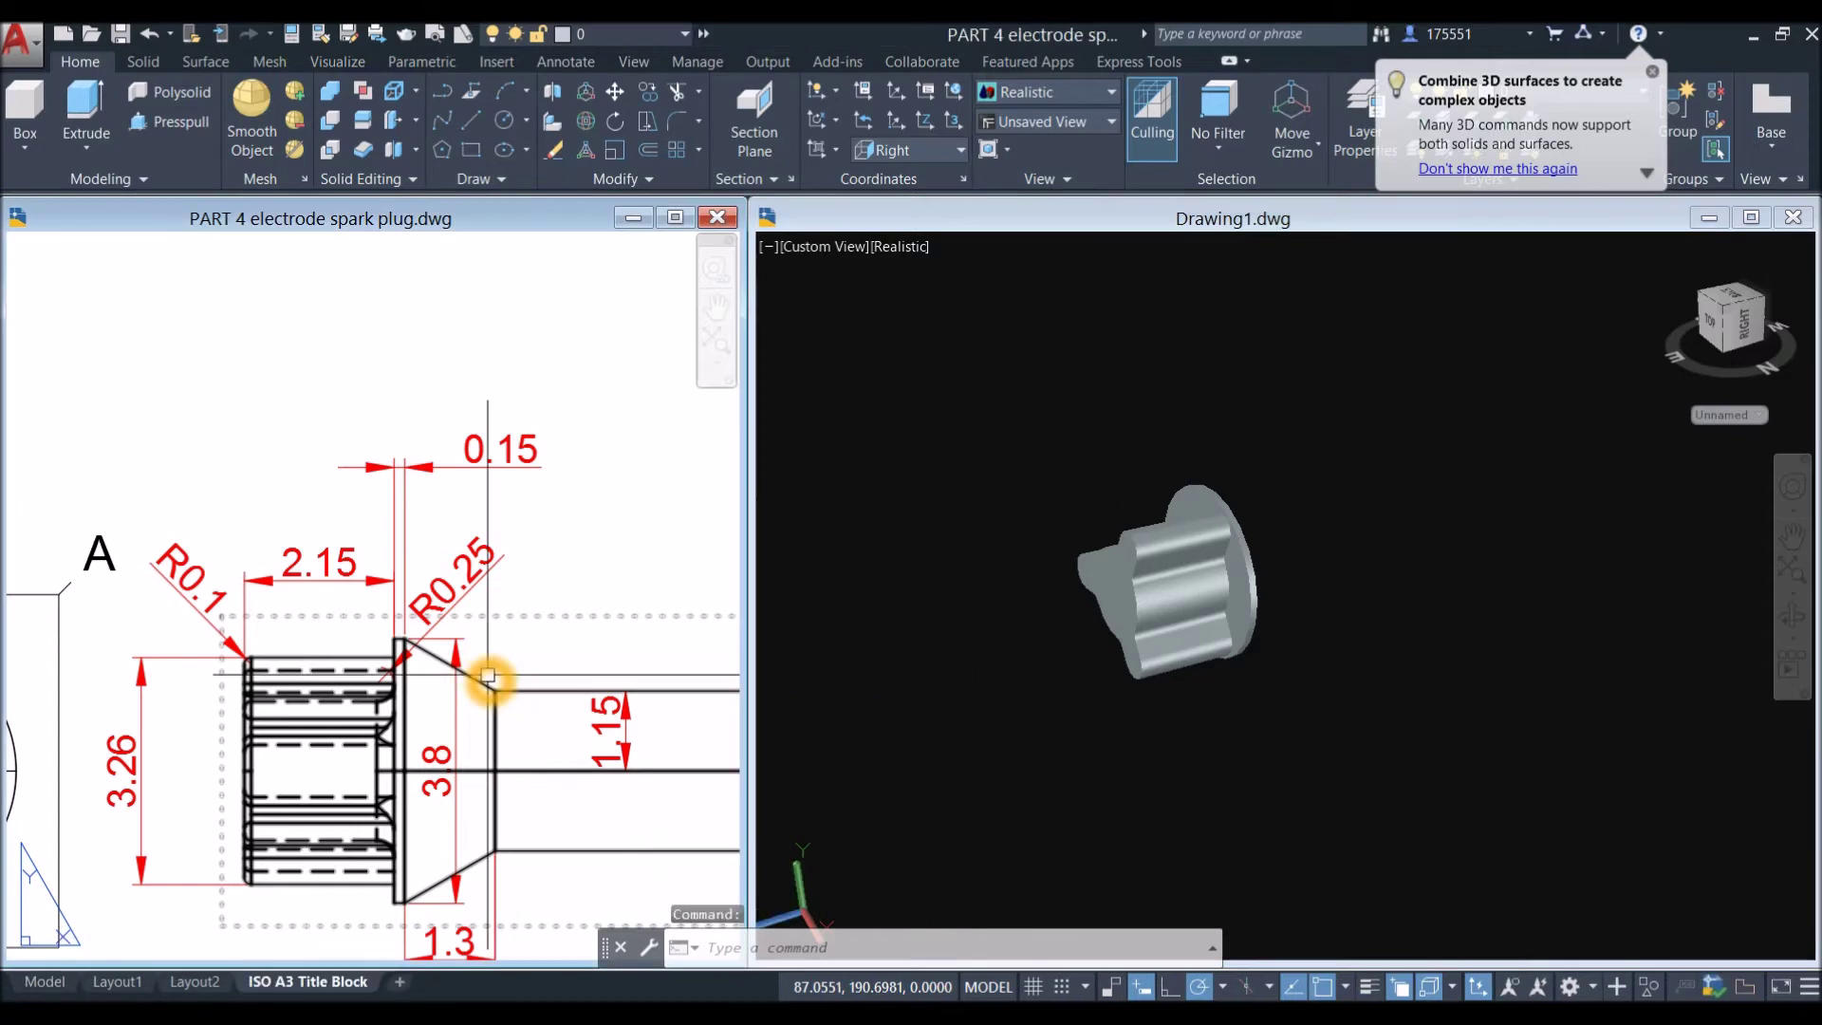
scroll(485, 660, down, 2)
mouse_move(484, 659)
middle_down()
mouse_move(528, 658)
mouse_move(646, 752)
middle_up()
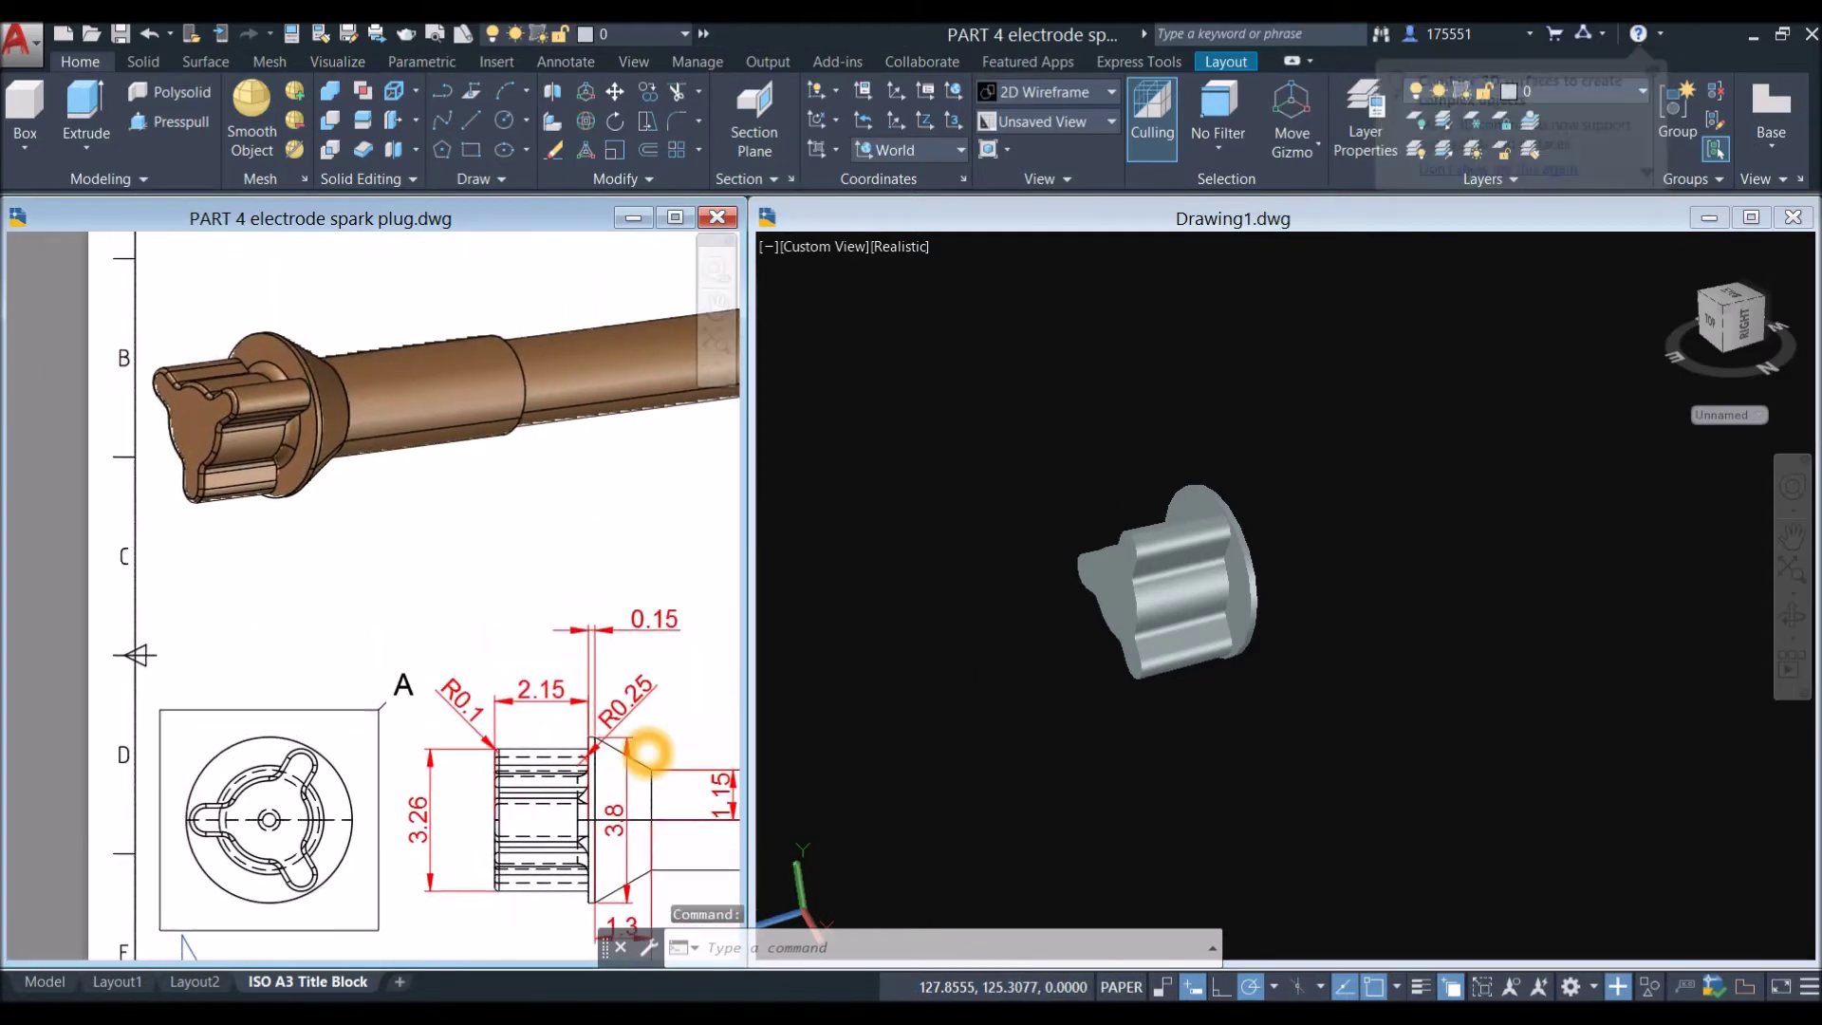
scroll(643, 749, down, 2)
scroll(428, 529, up, 6)
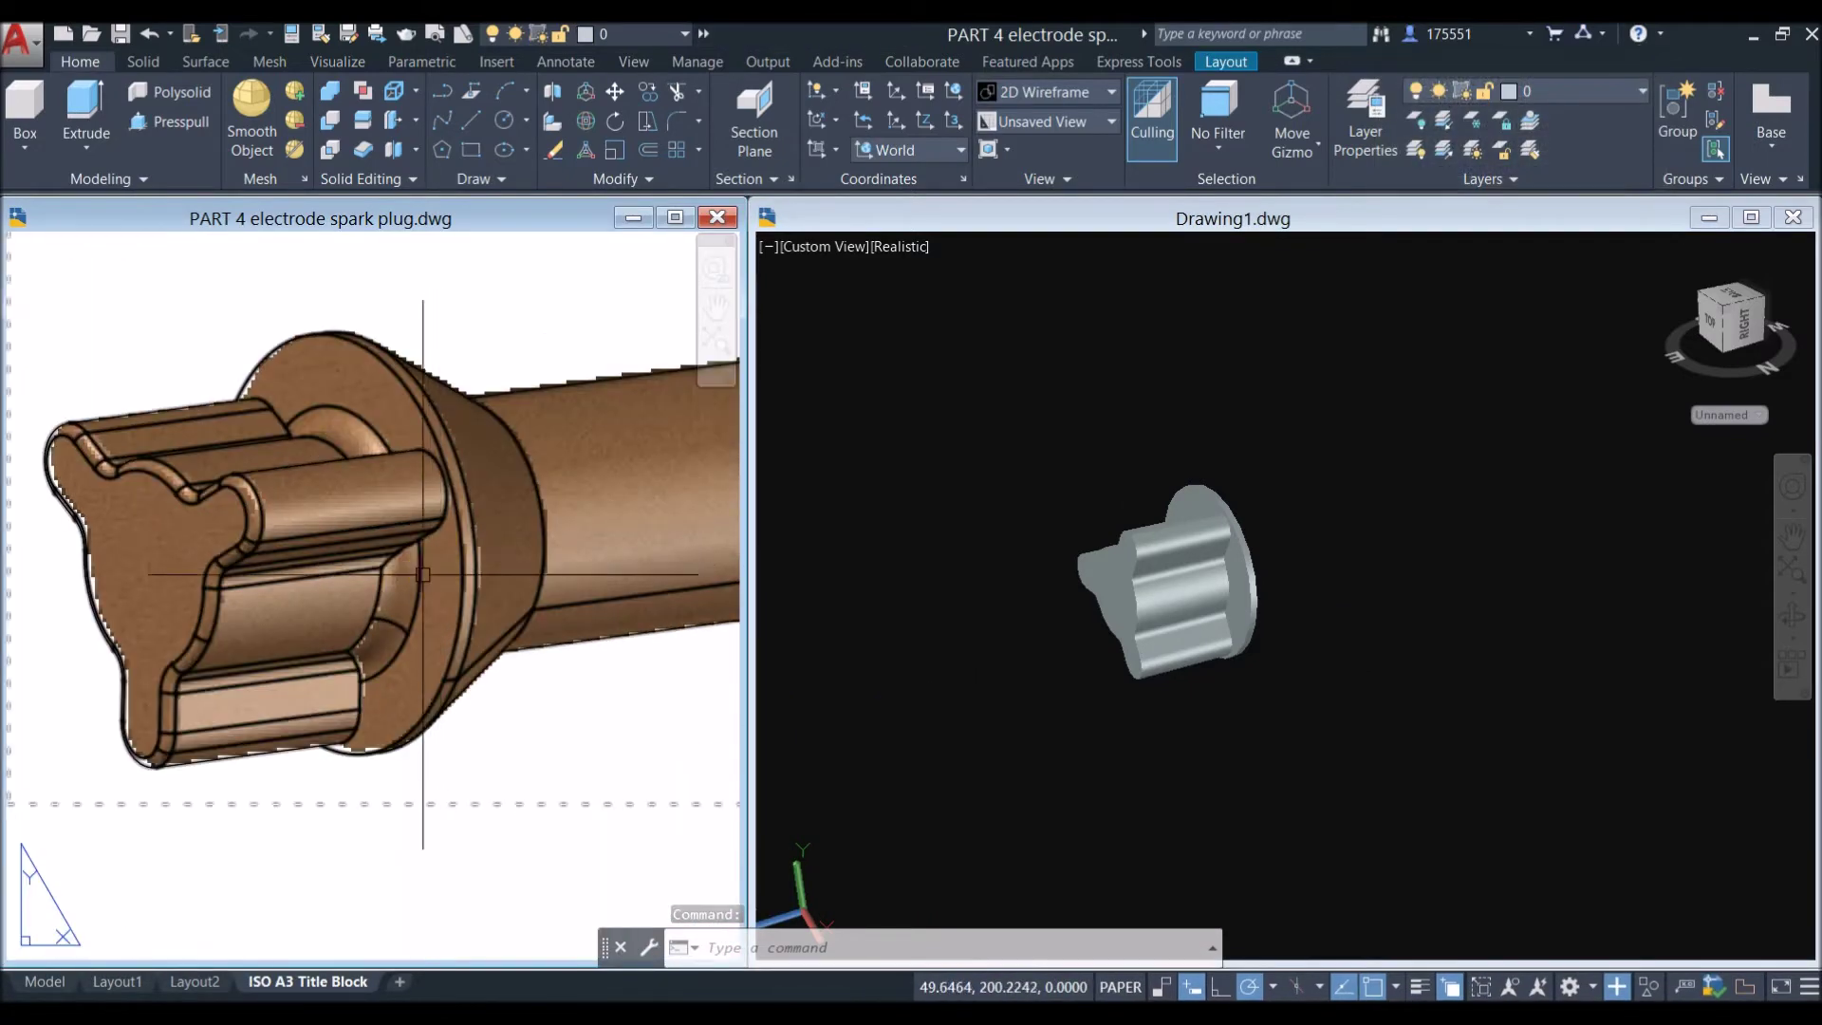
scroll(401, 488, down, 3)
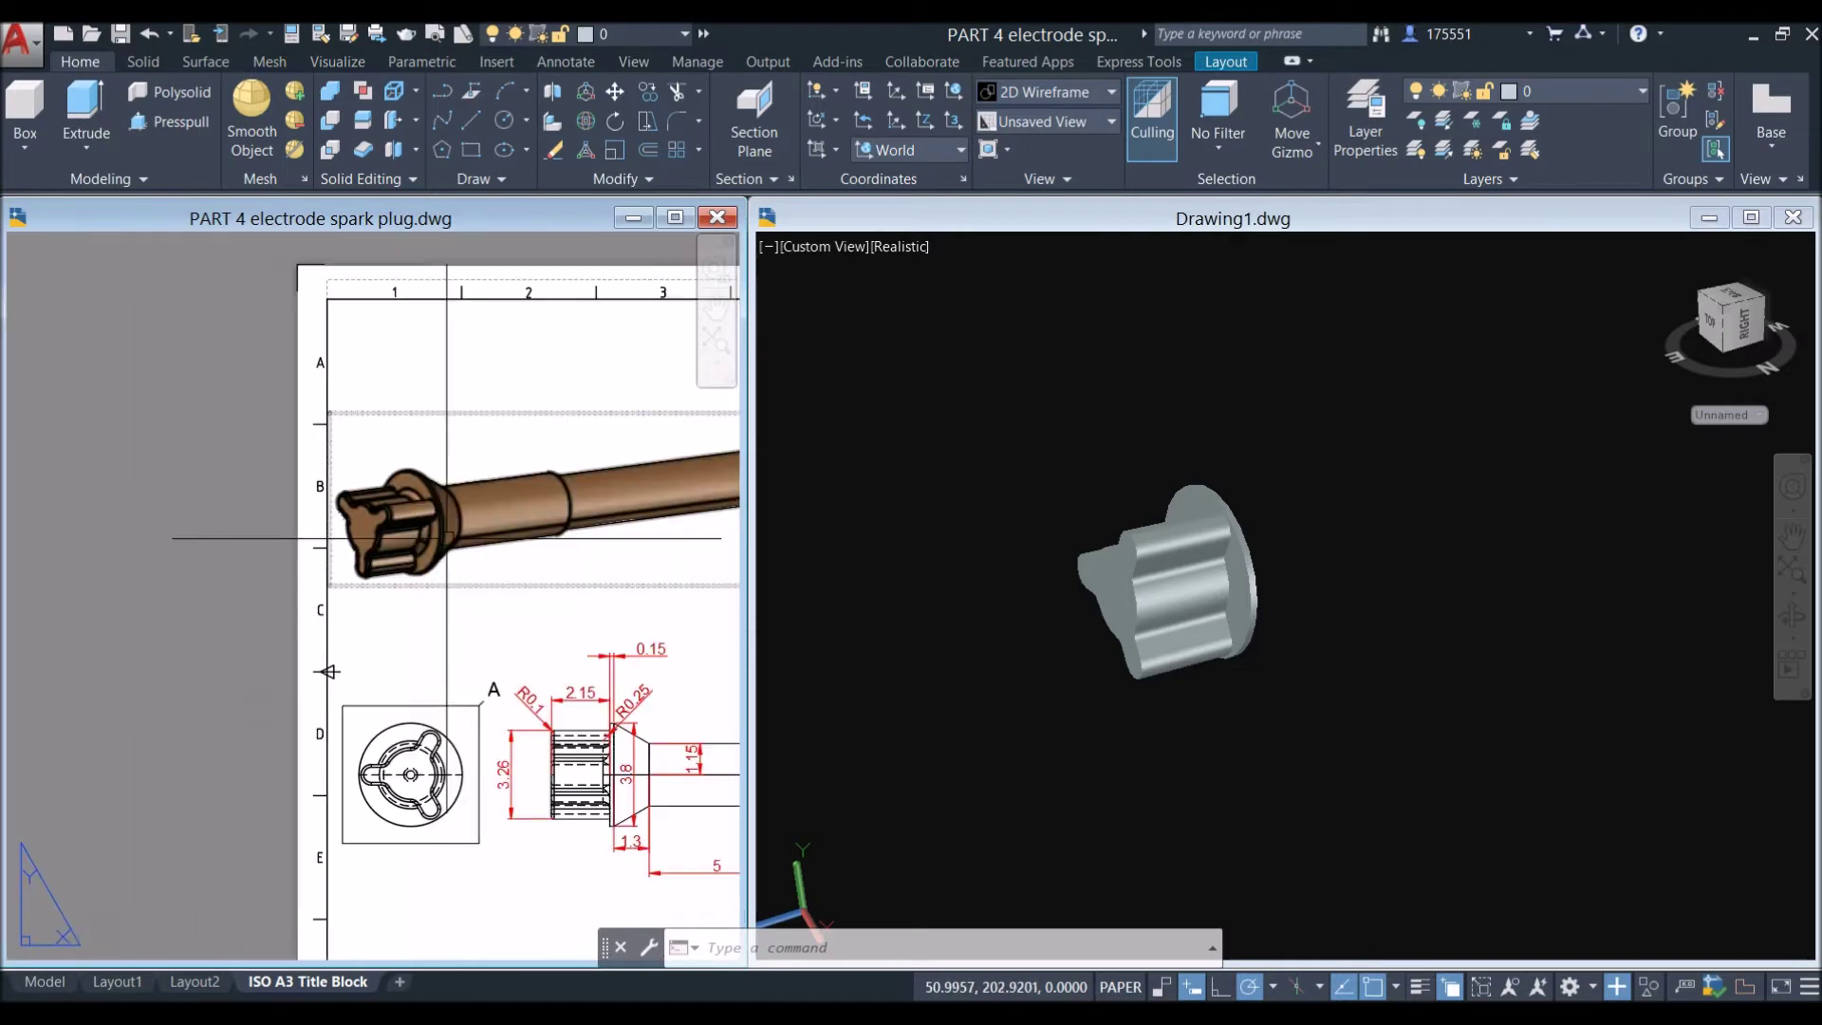
scroll(510, 687, up, 2)
scroll(517, 669, up, 2)
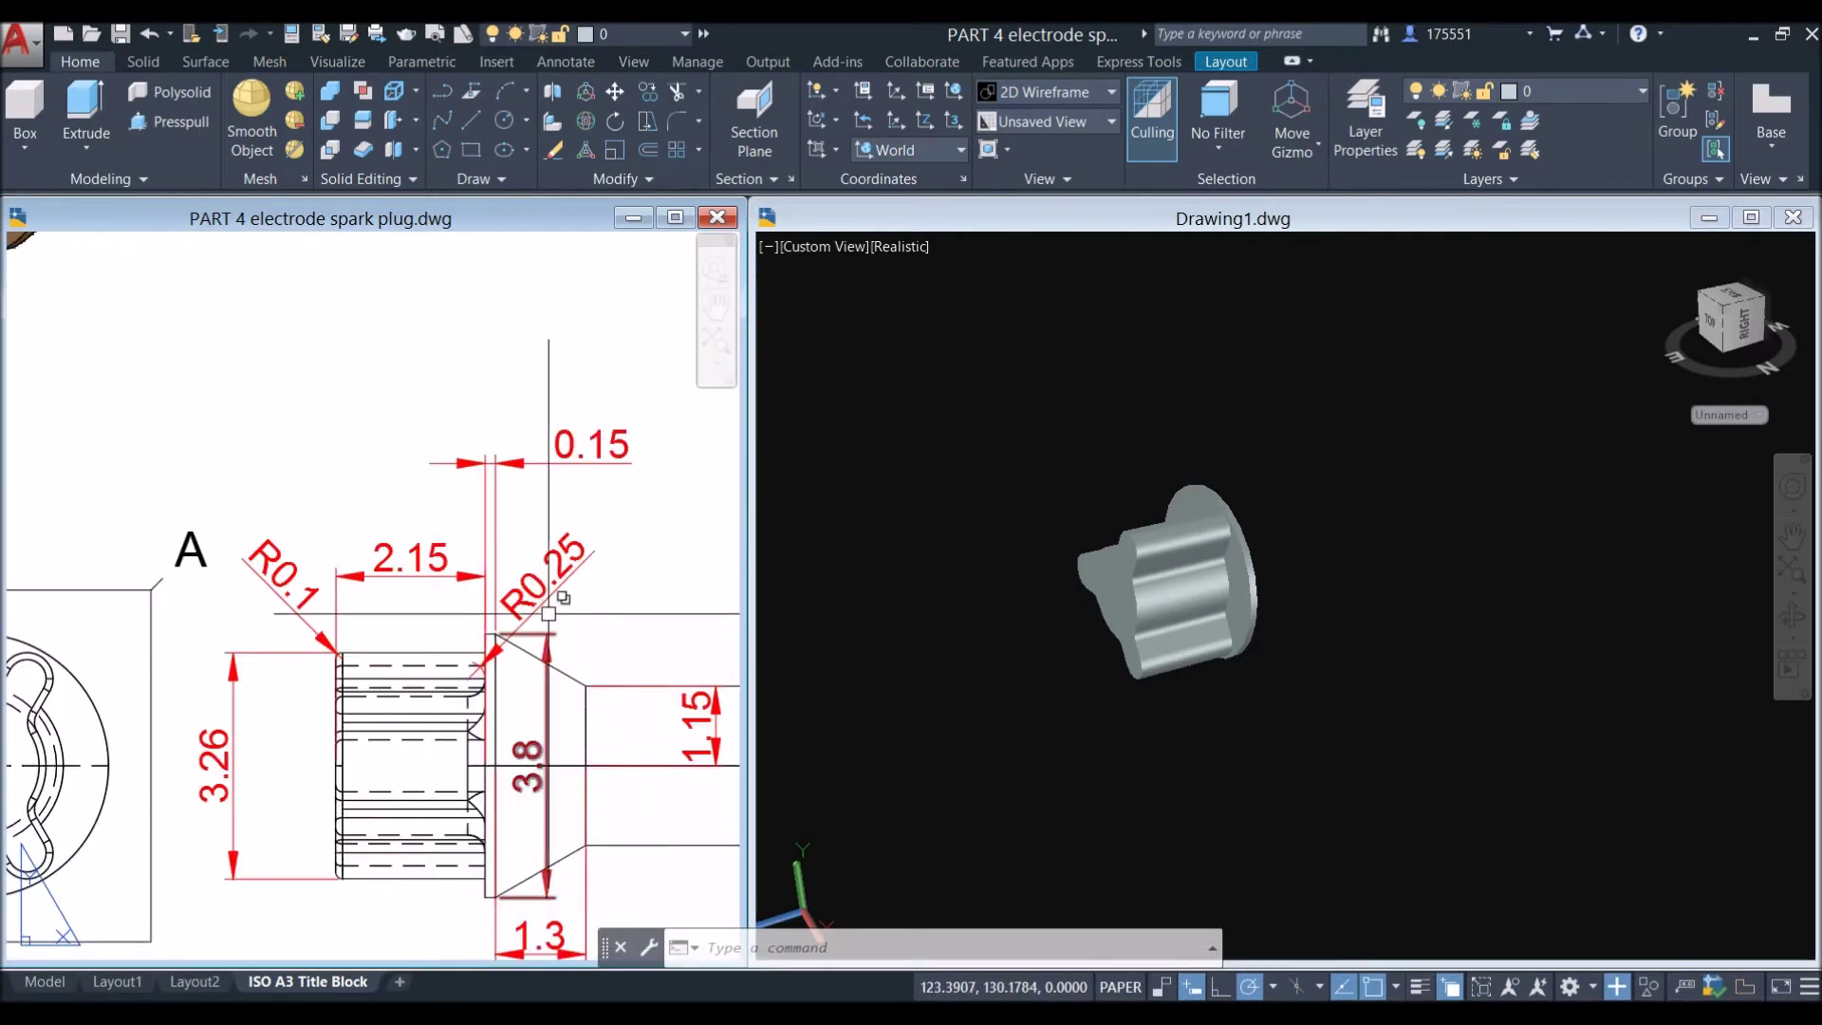
scroll(645, 570, up, 2)
Step: Fillet the three inner edges where the lobed head meets the flange with a radius of 0.25
click(1201, 497)
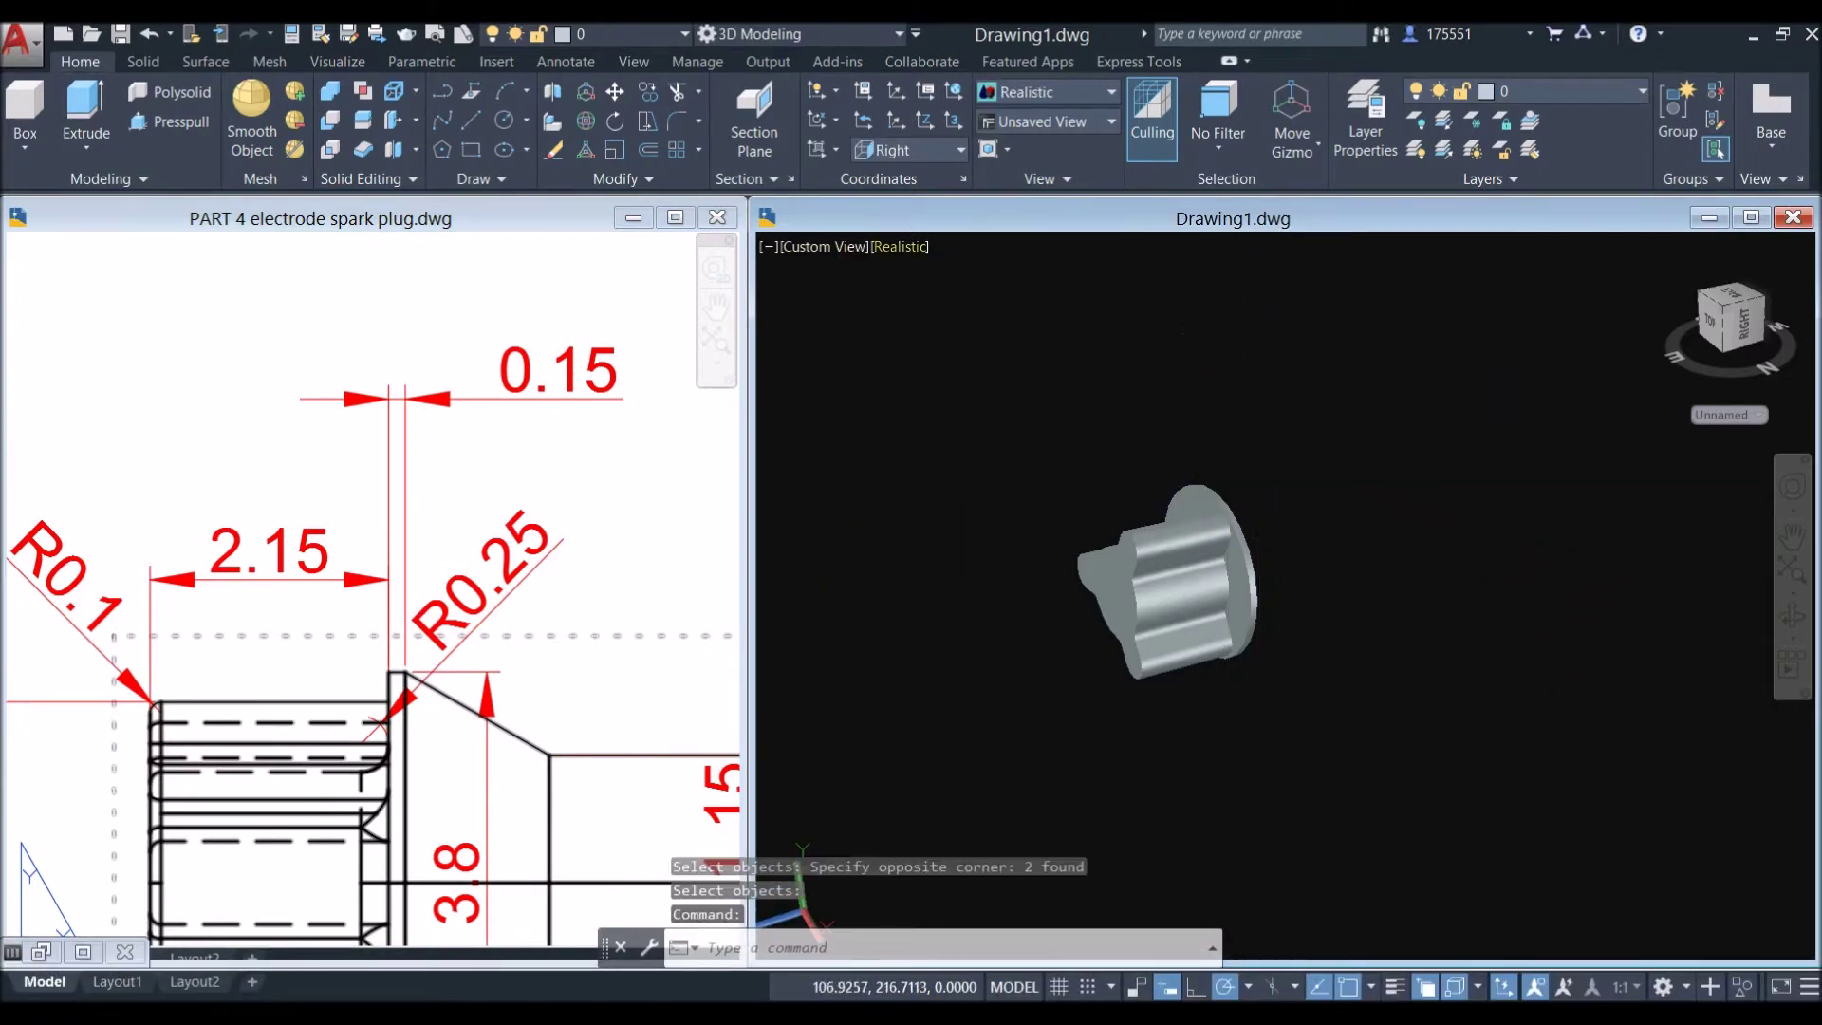
click(143, 61)
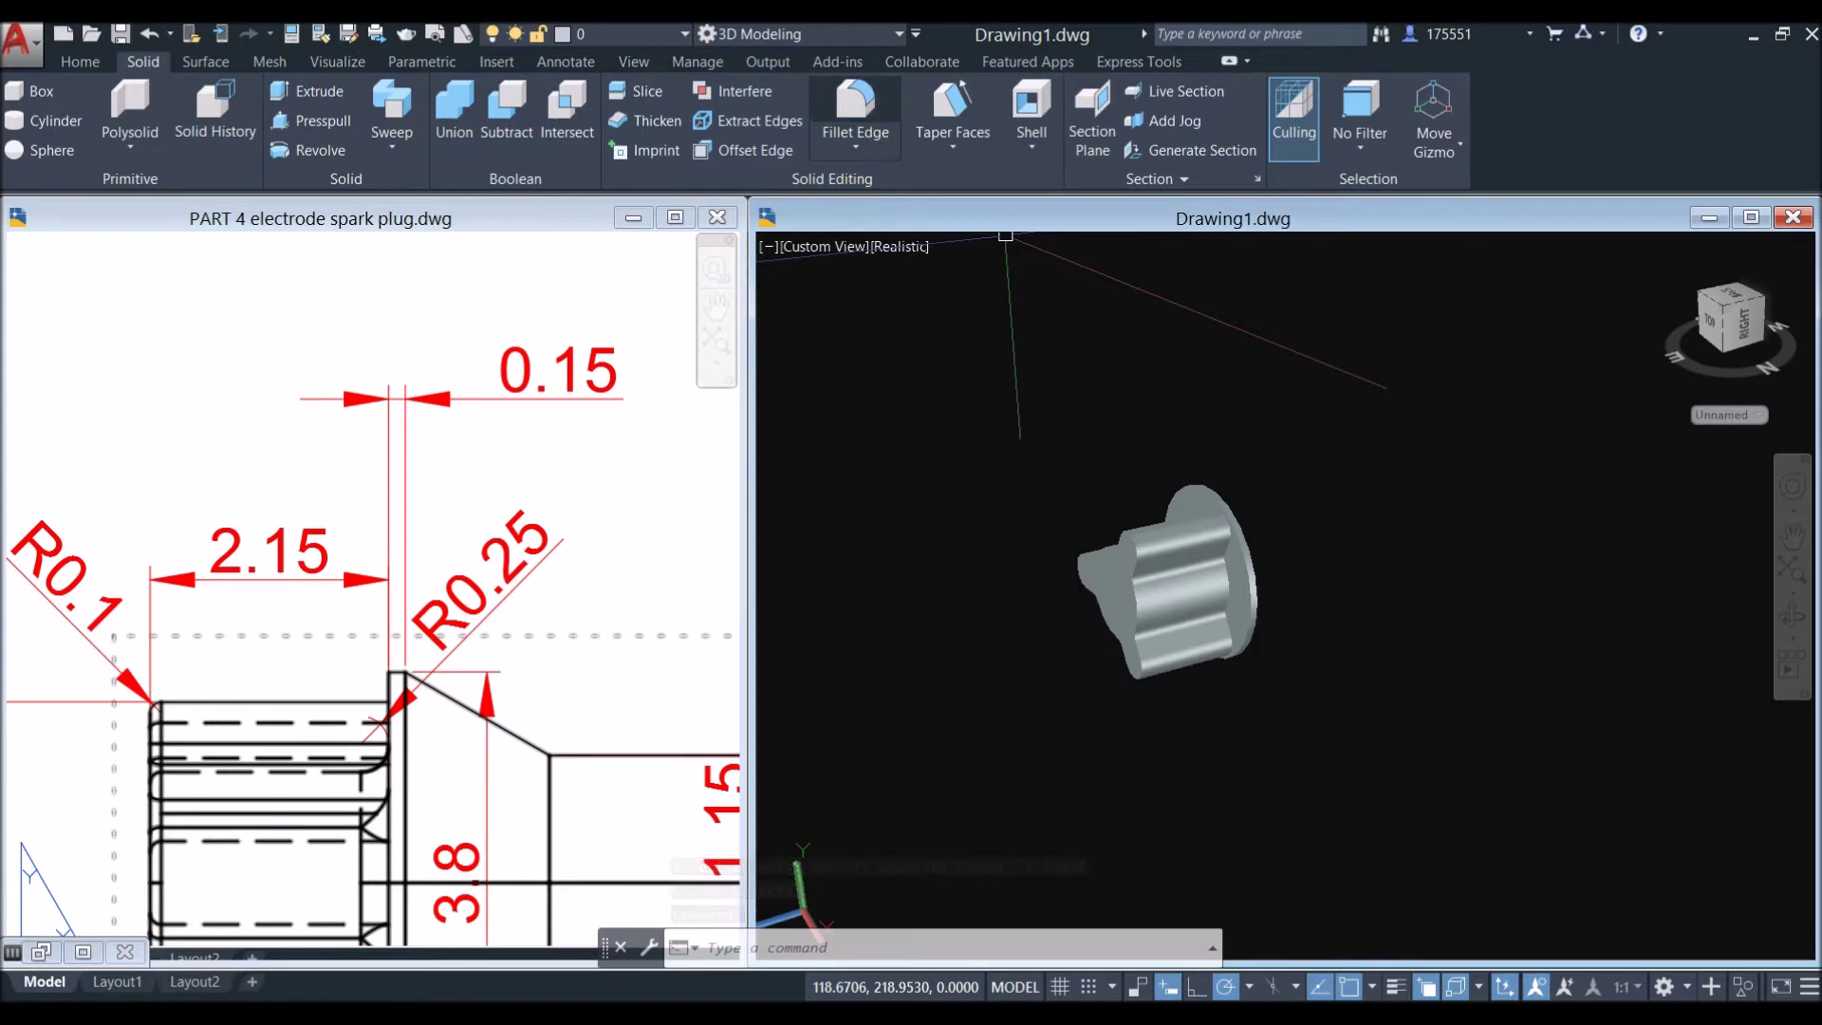
click(855, 105)
right_click(1236, 381)
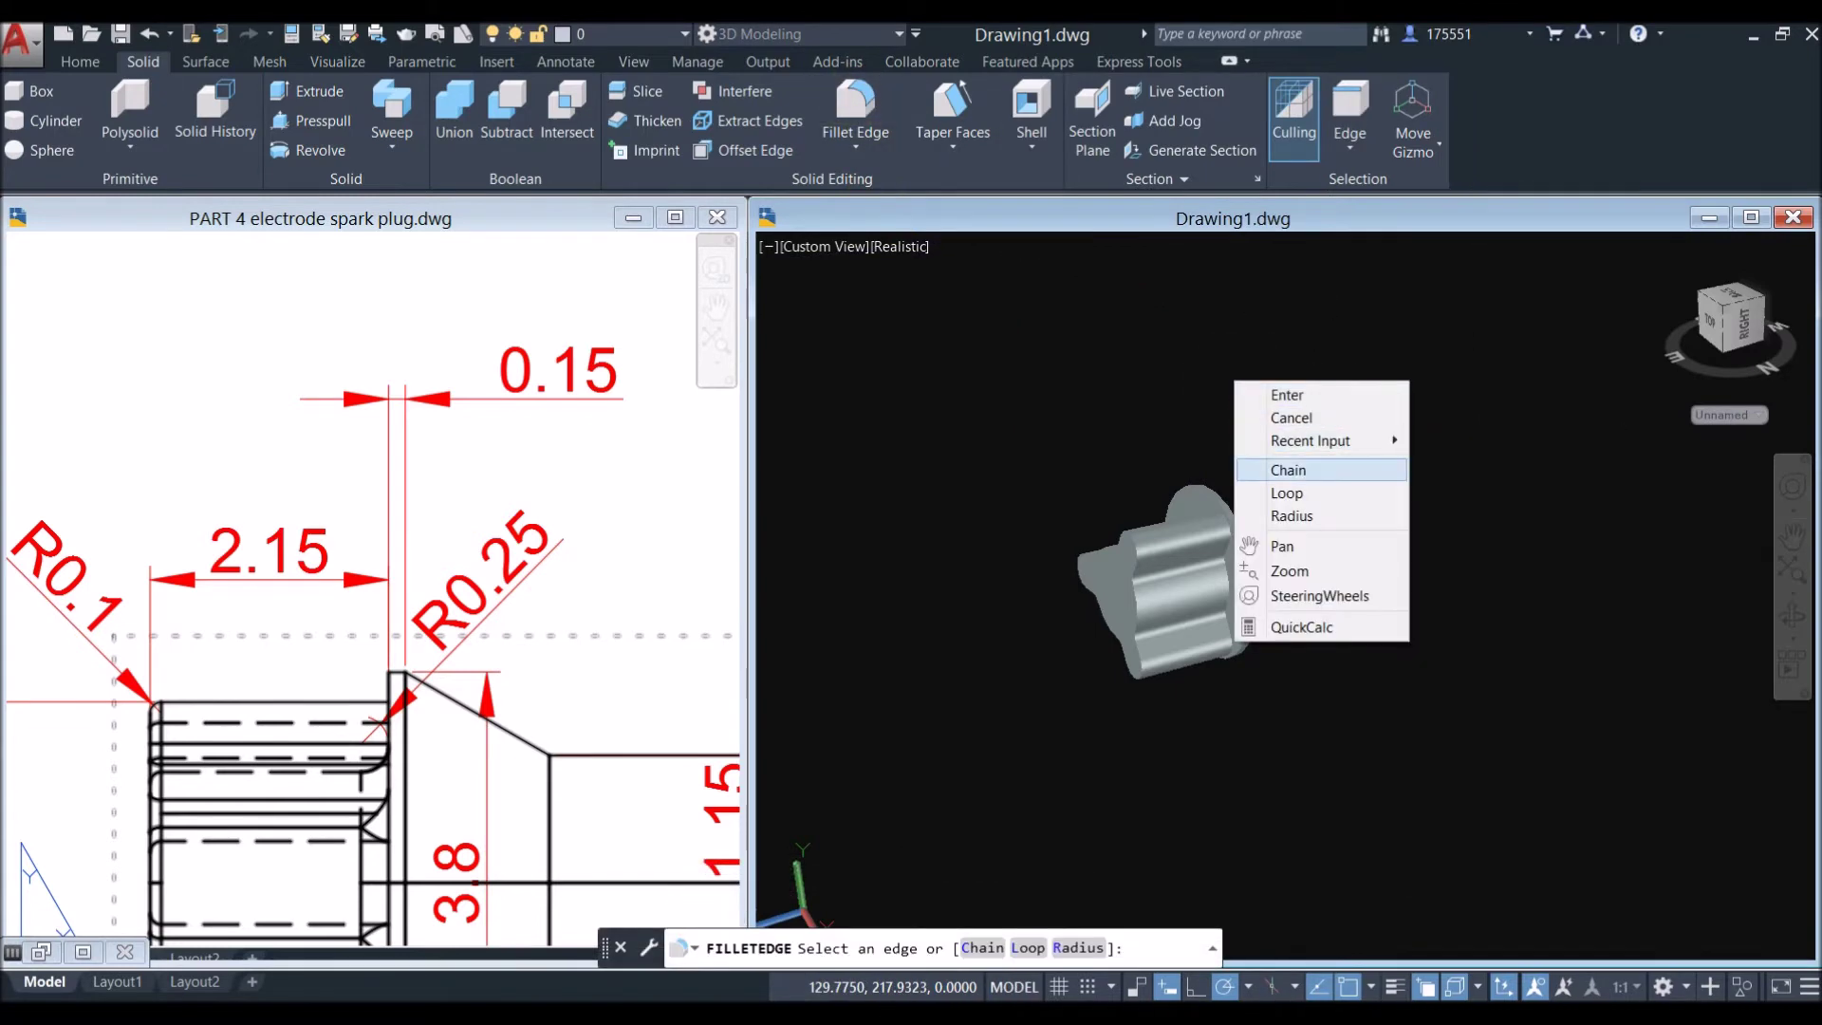
click(1292, 515)
text(.25)
key(Return)
scroll(1215, 579, up, 3)
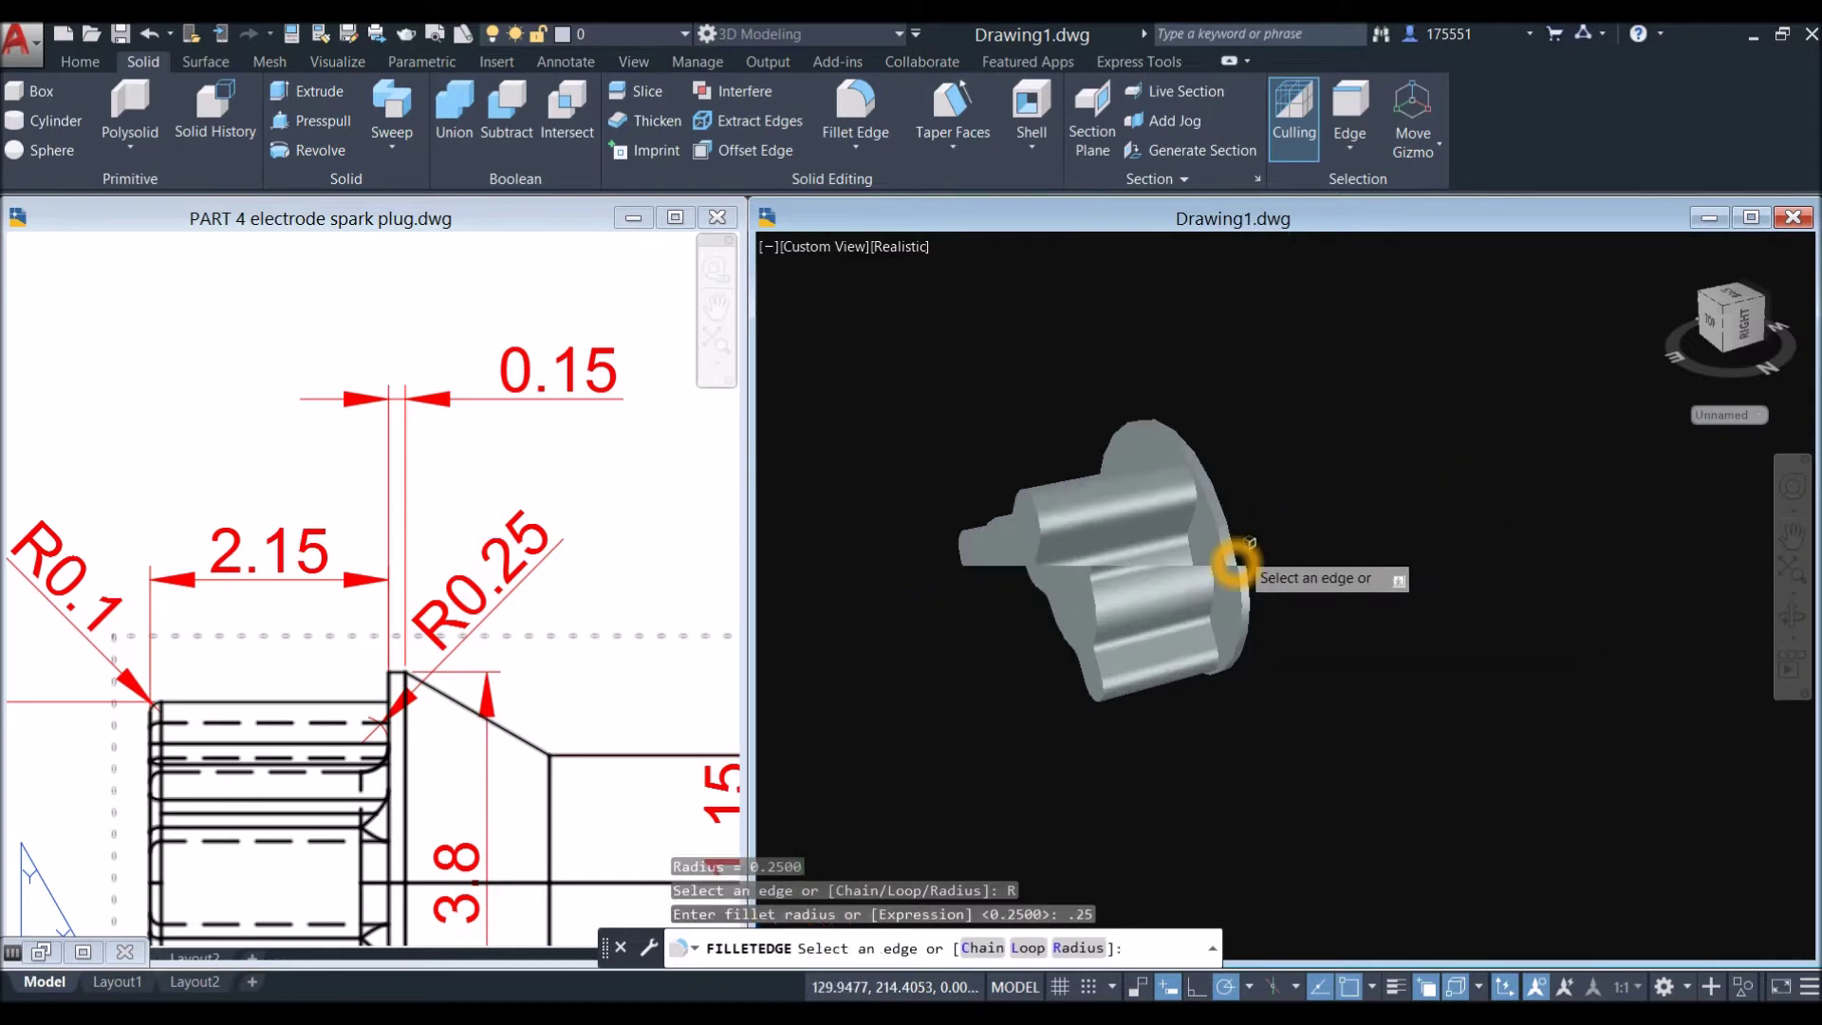
click(1177, 578)
shift+middle_drag(1177, 577, 1018, 566)
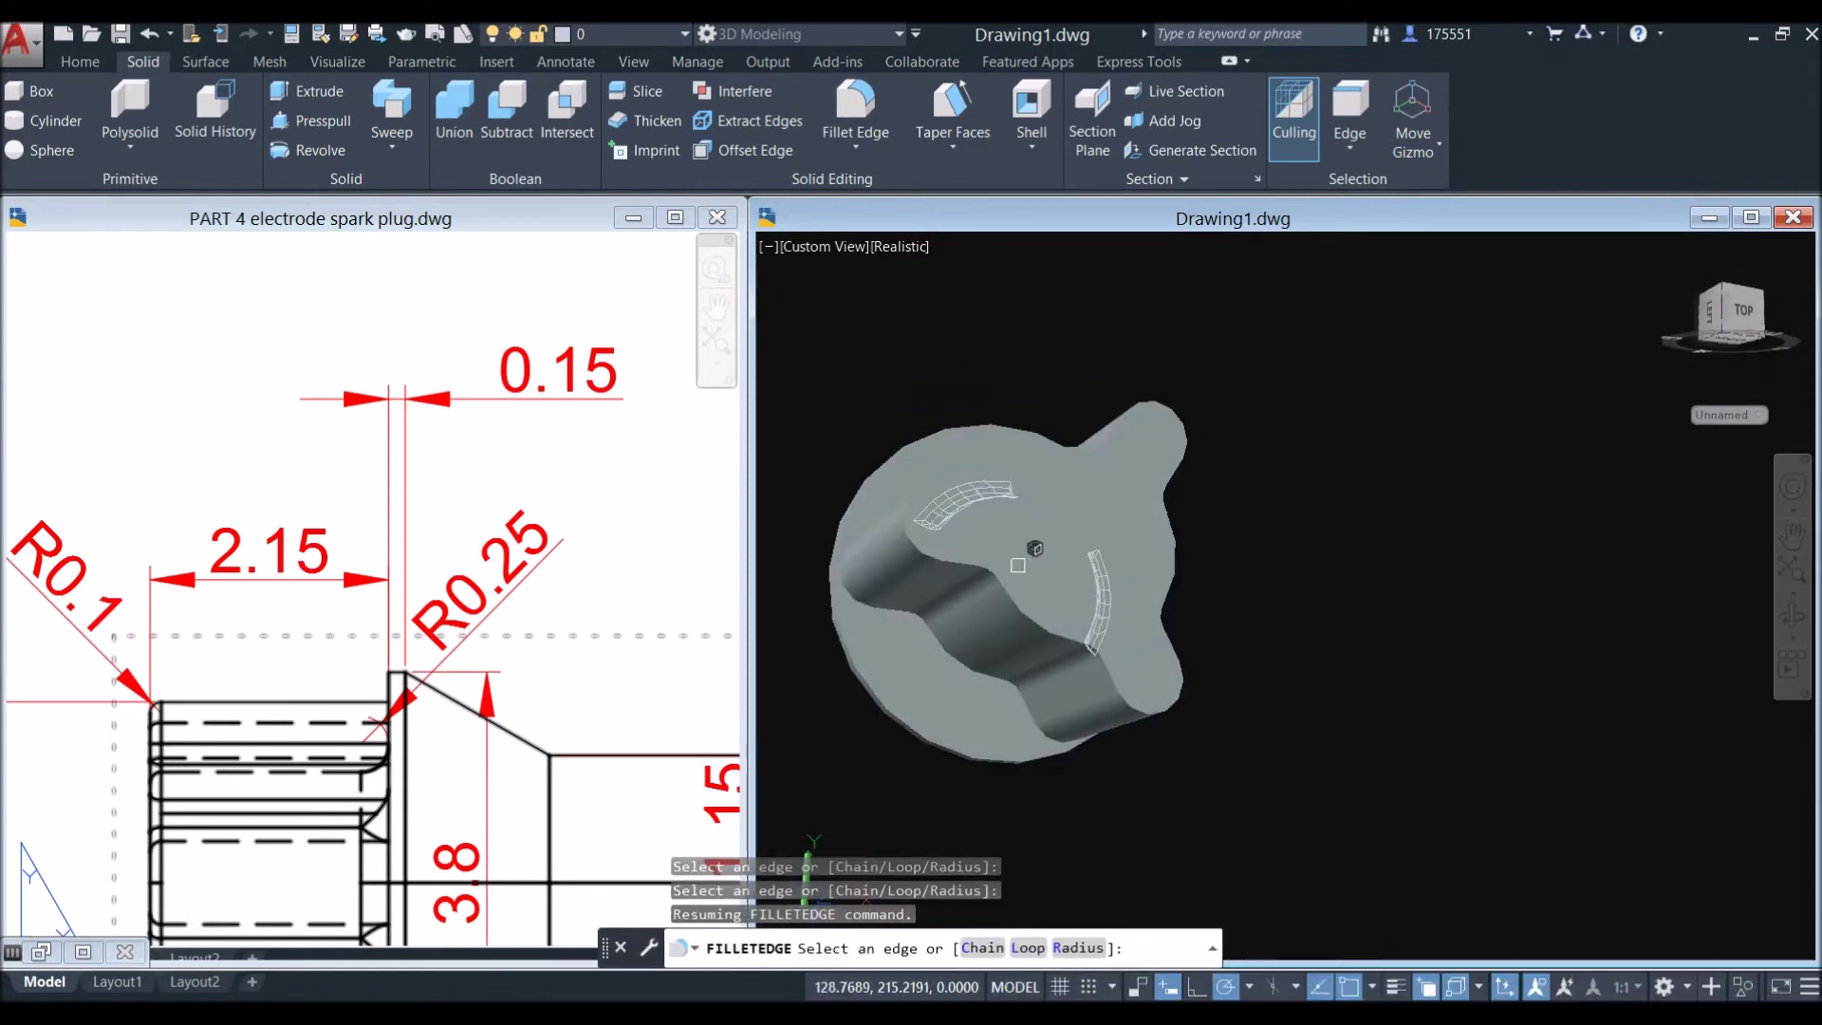
click(964, 662)
right_click(1207, 486)
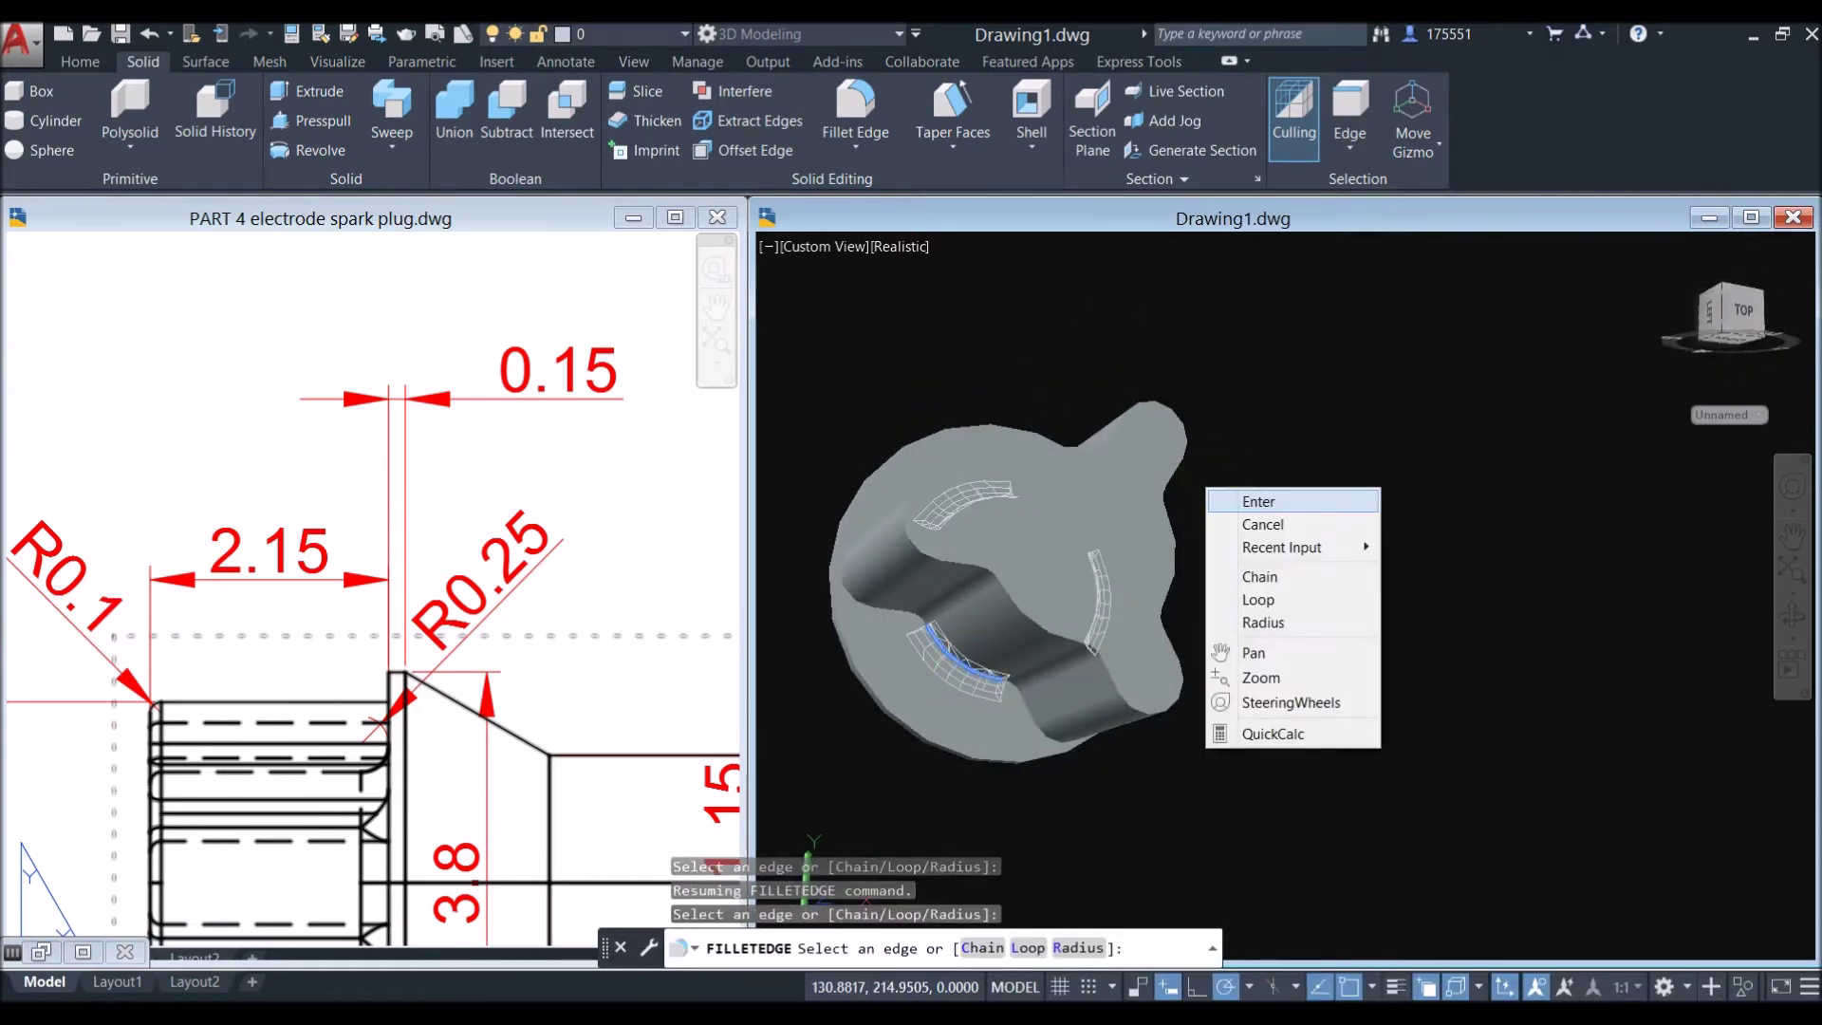
click(1238, 501)
right_click(1237, 506)
click(1262, 519)
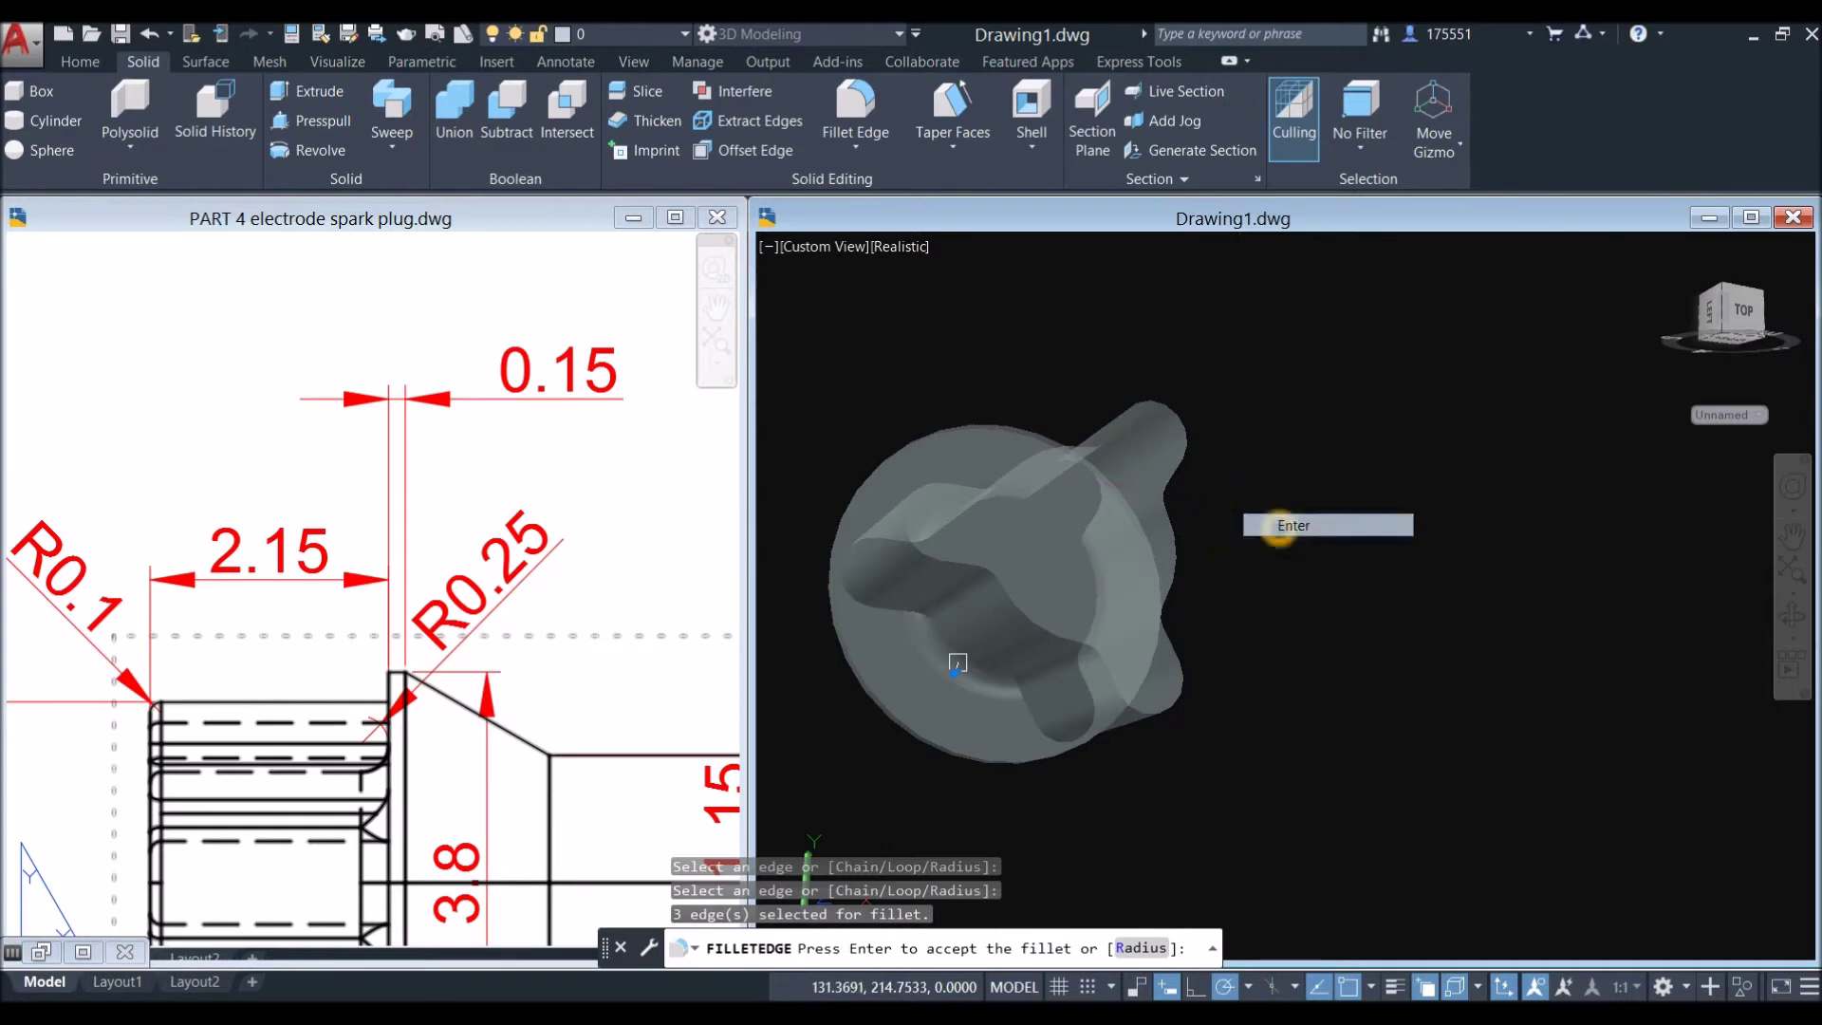
mouse_move(1314, 501)
shift+middle_down()
mouse_move(1139, 541)
mouse_move(977, 618)
mouse_move(1048, 579)
mouse_move(1003, 559)
shift+middle_up()
scroll(1048, 579, down, 2)
Step: Base a cone at the centre of the flange's free face, with its base radius reaching the flange's outer edge
click(502, 707)
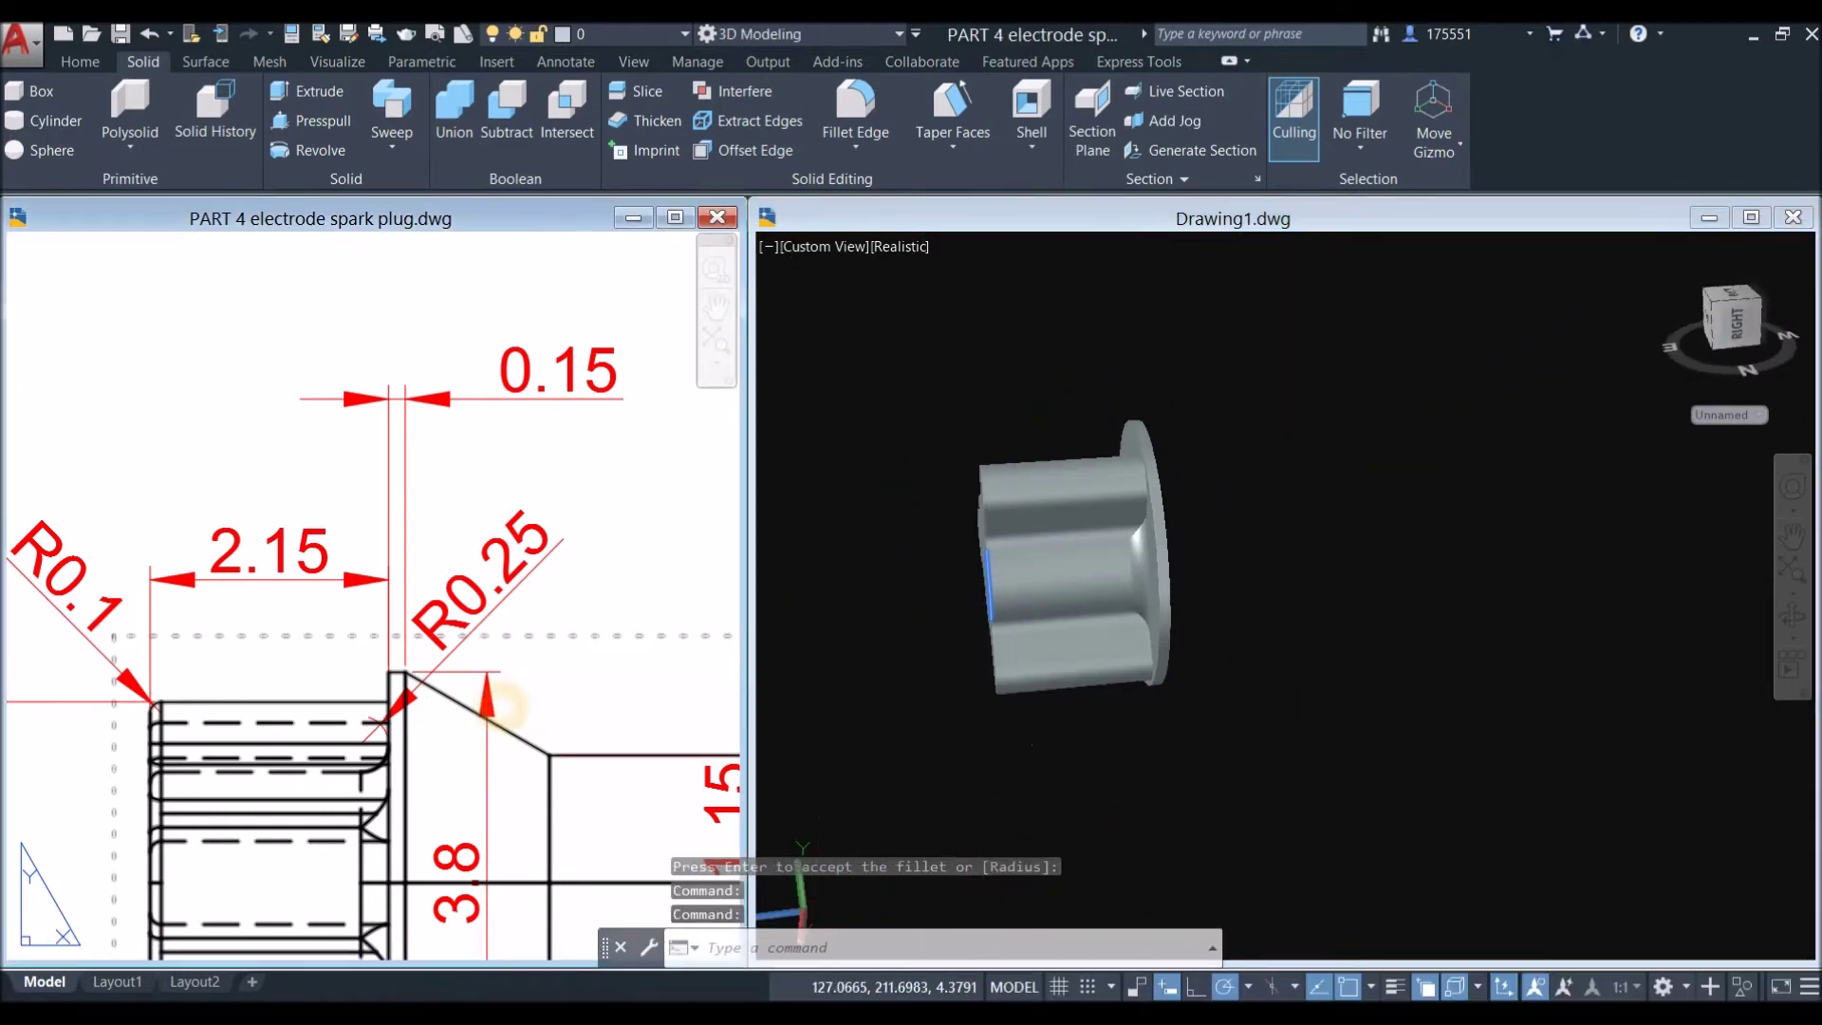
scroll(484, 589, down, 2)
scroll(484, 589, up, 2)
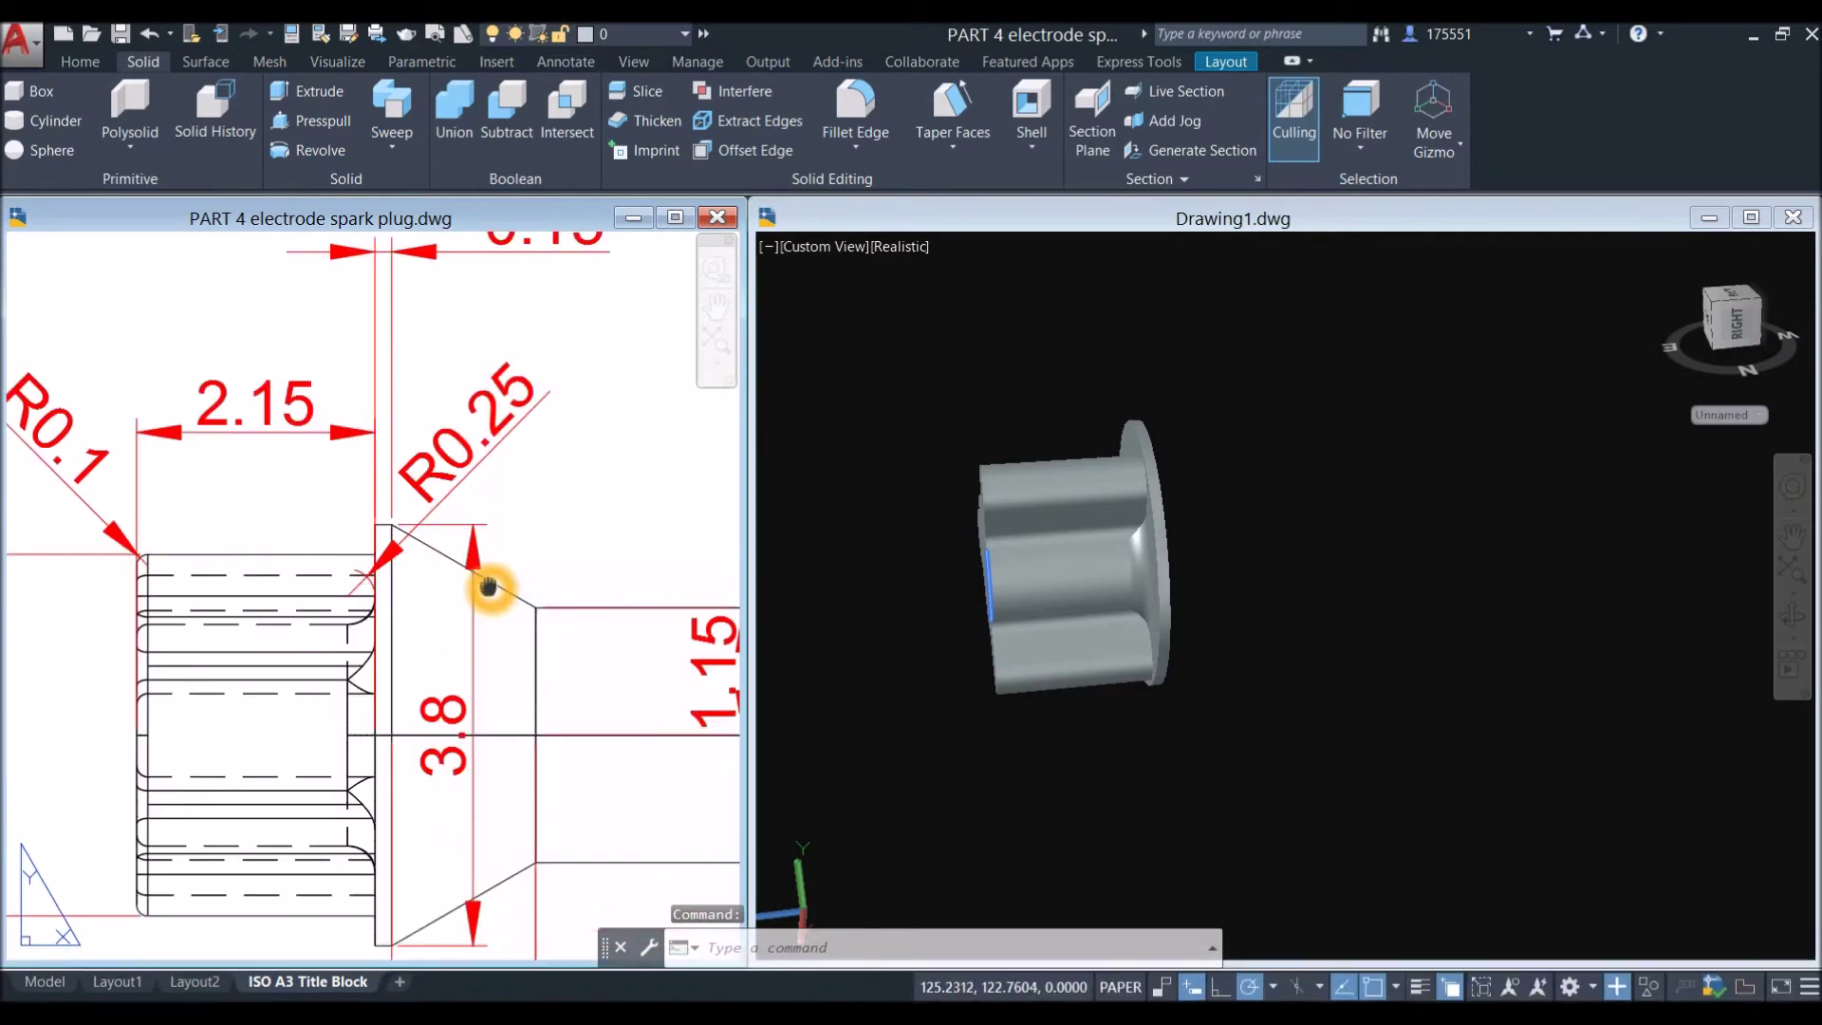
middle_drag(488, 582, 470, 543)
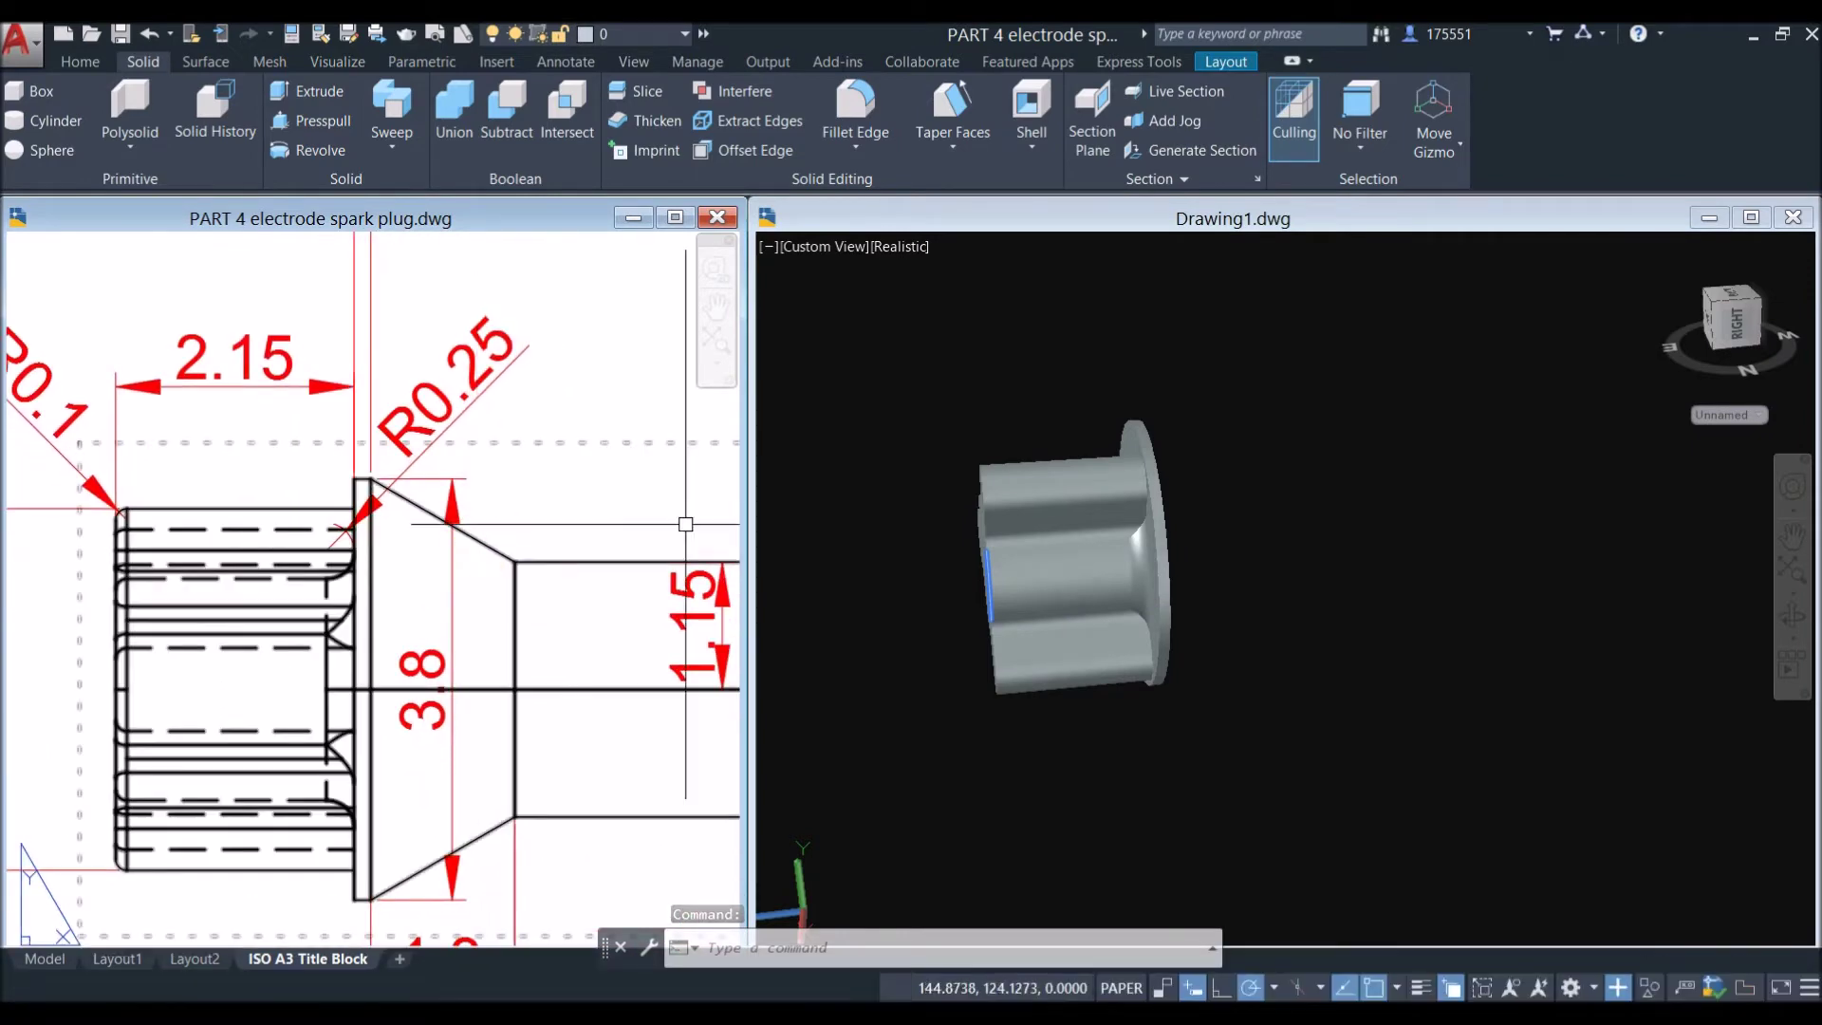
click(1253, 482)
shift+middle_drag(1253, 482, 1230, 483)
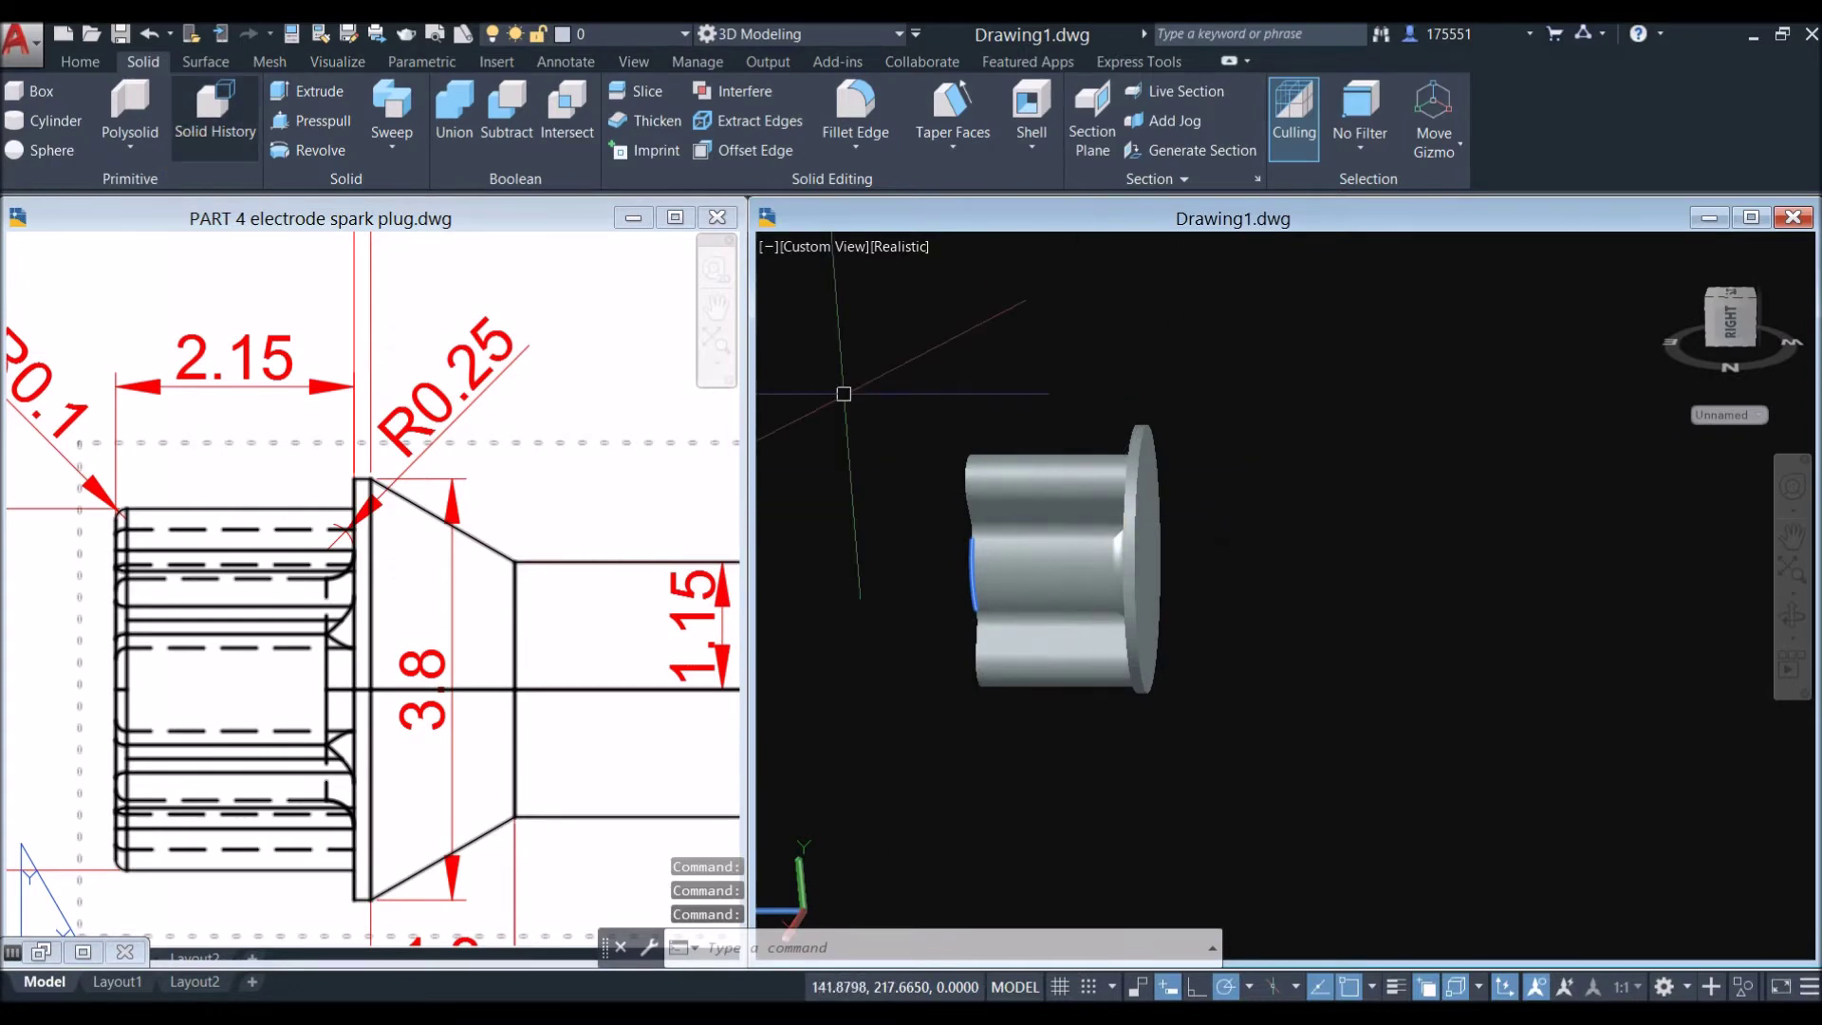
click(141, 152)
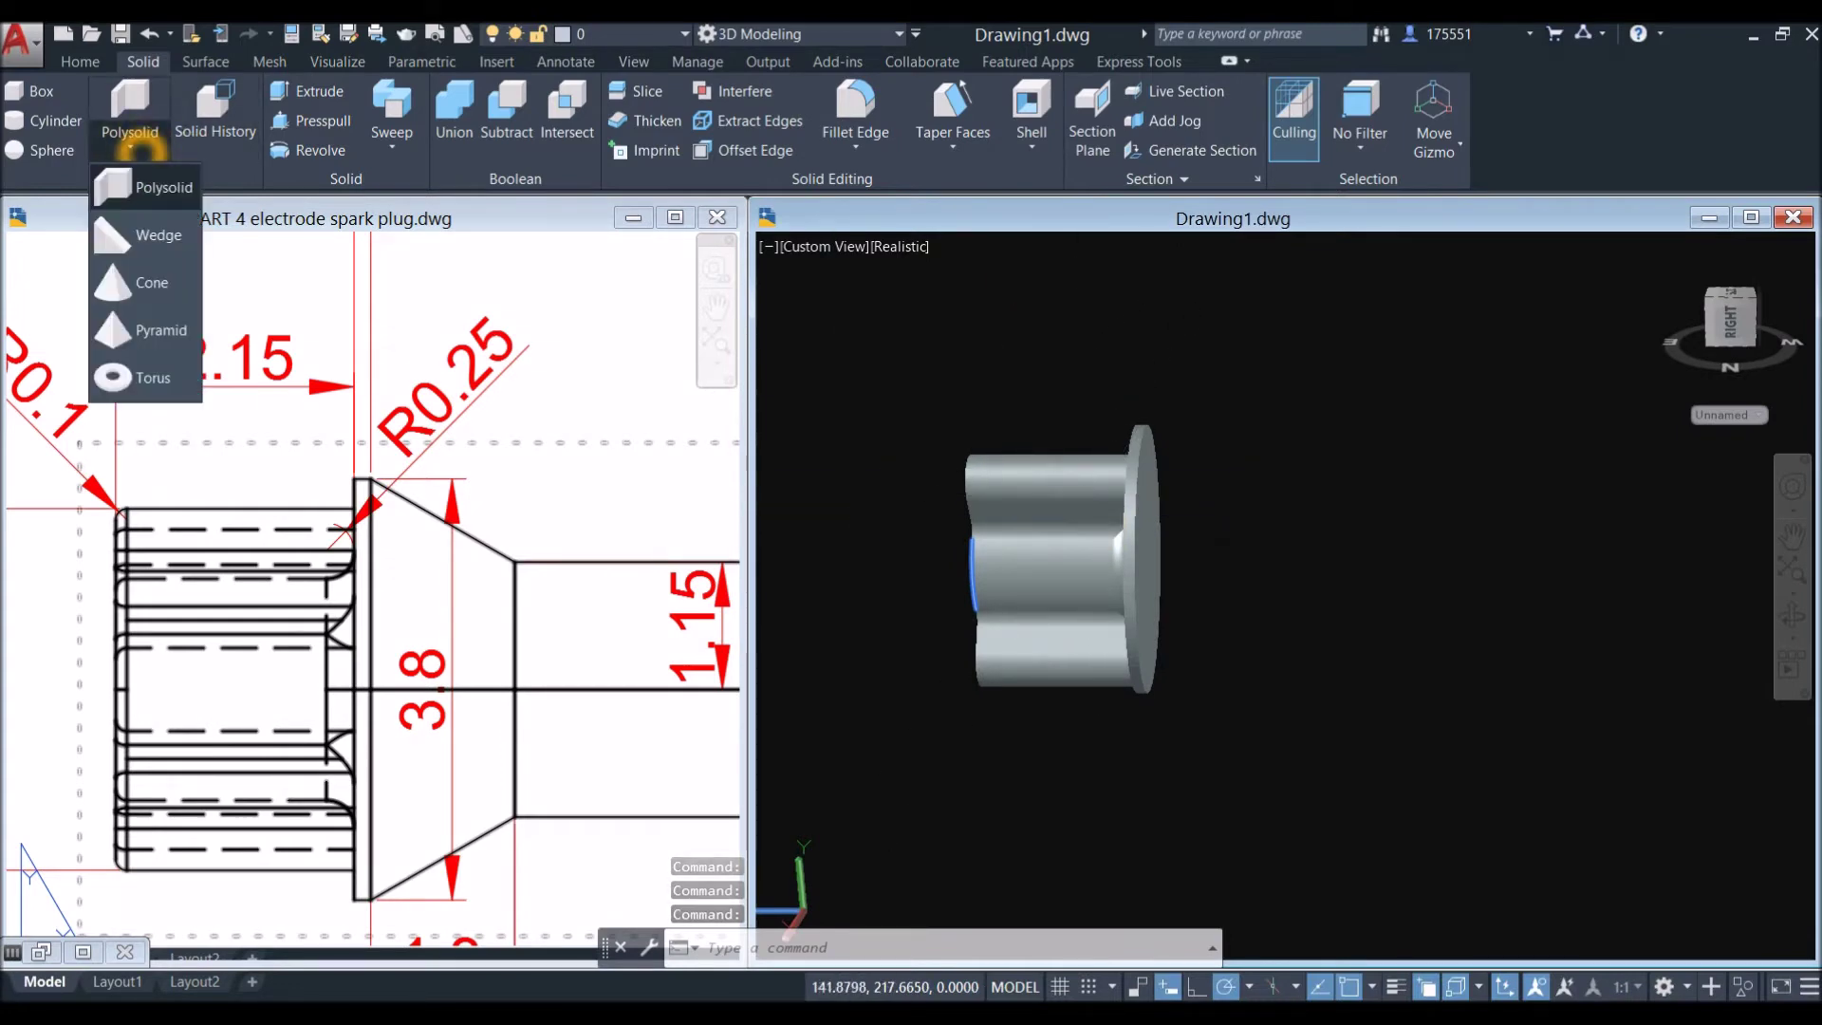
click(169, 285)
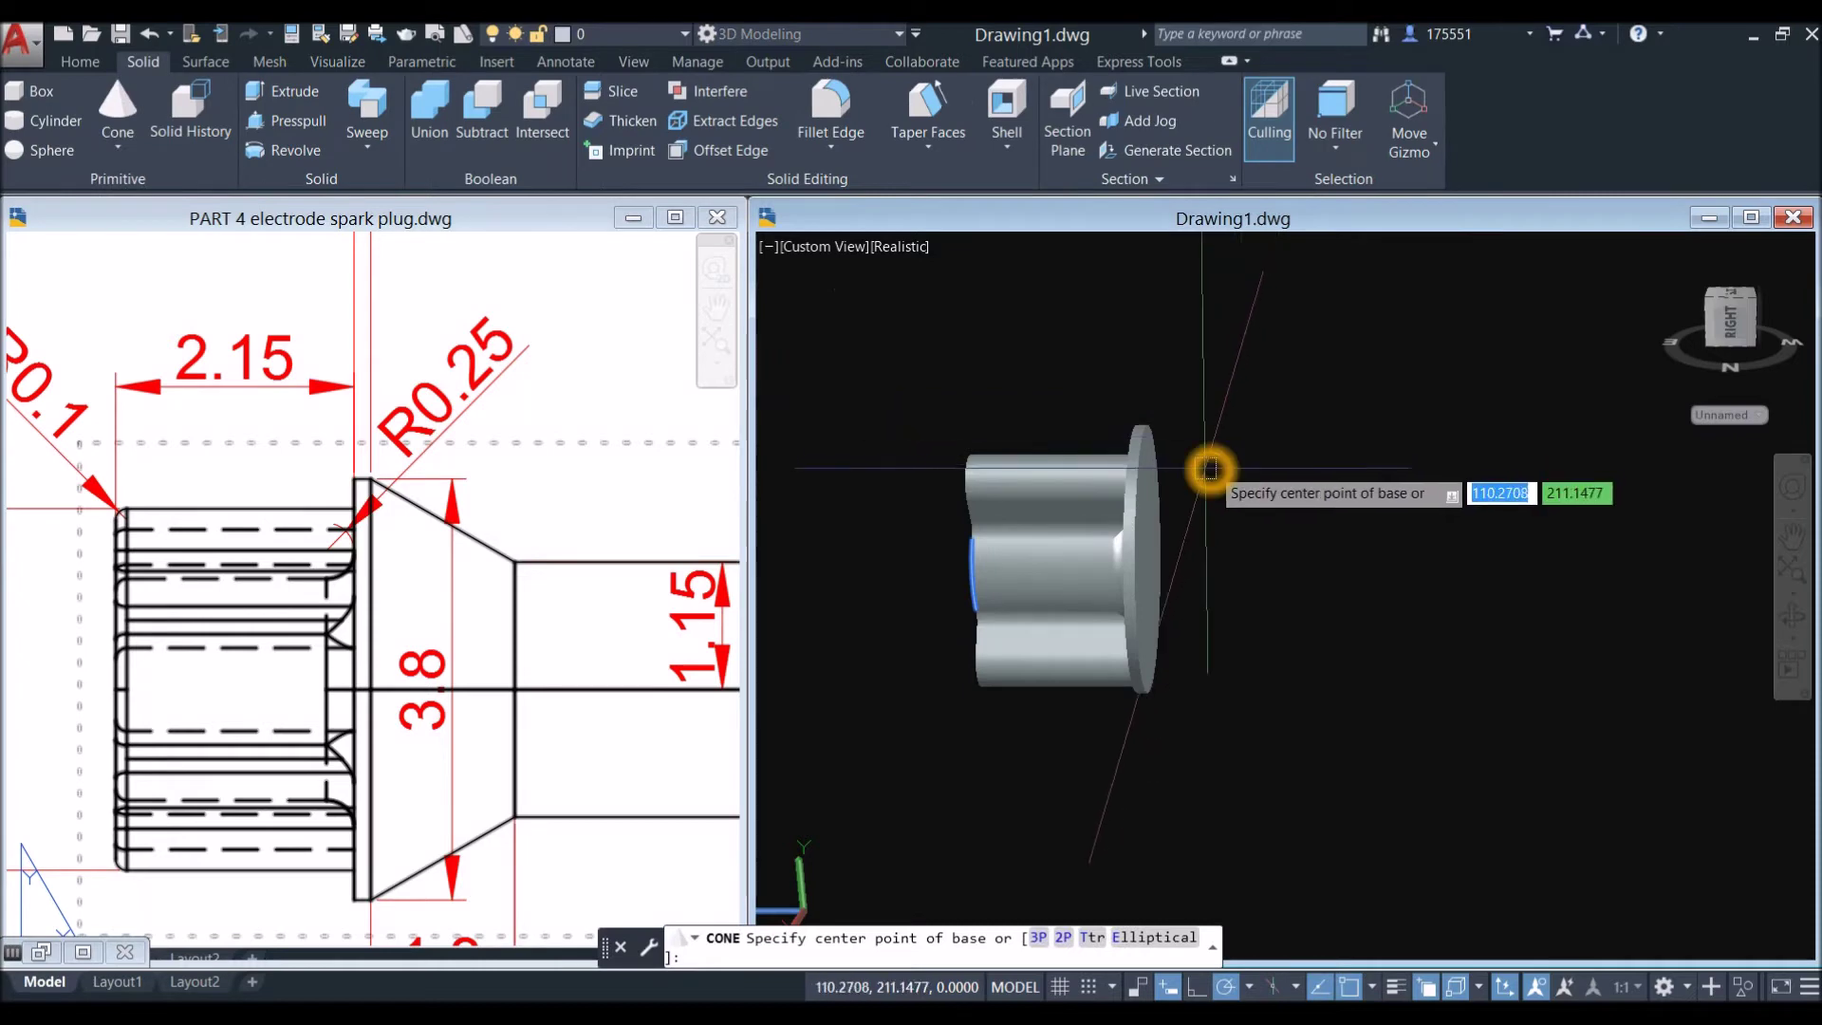
scroll(1201, 474, up, 1)
shift+middle_drag(1201, 474, 1136, 500)
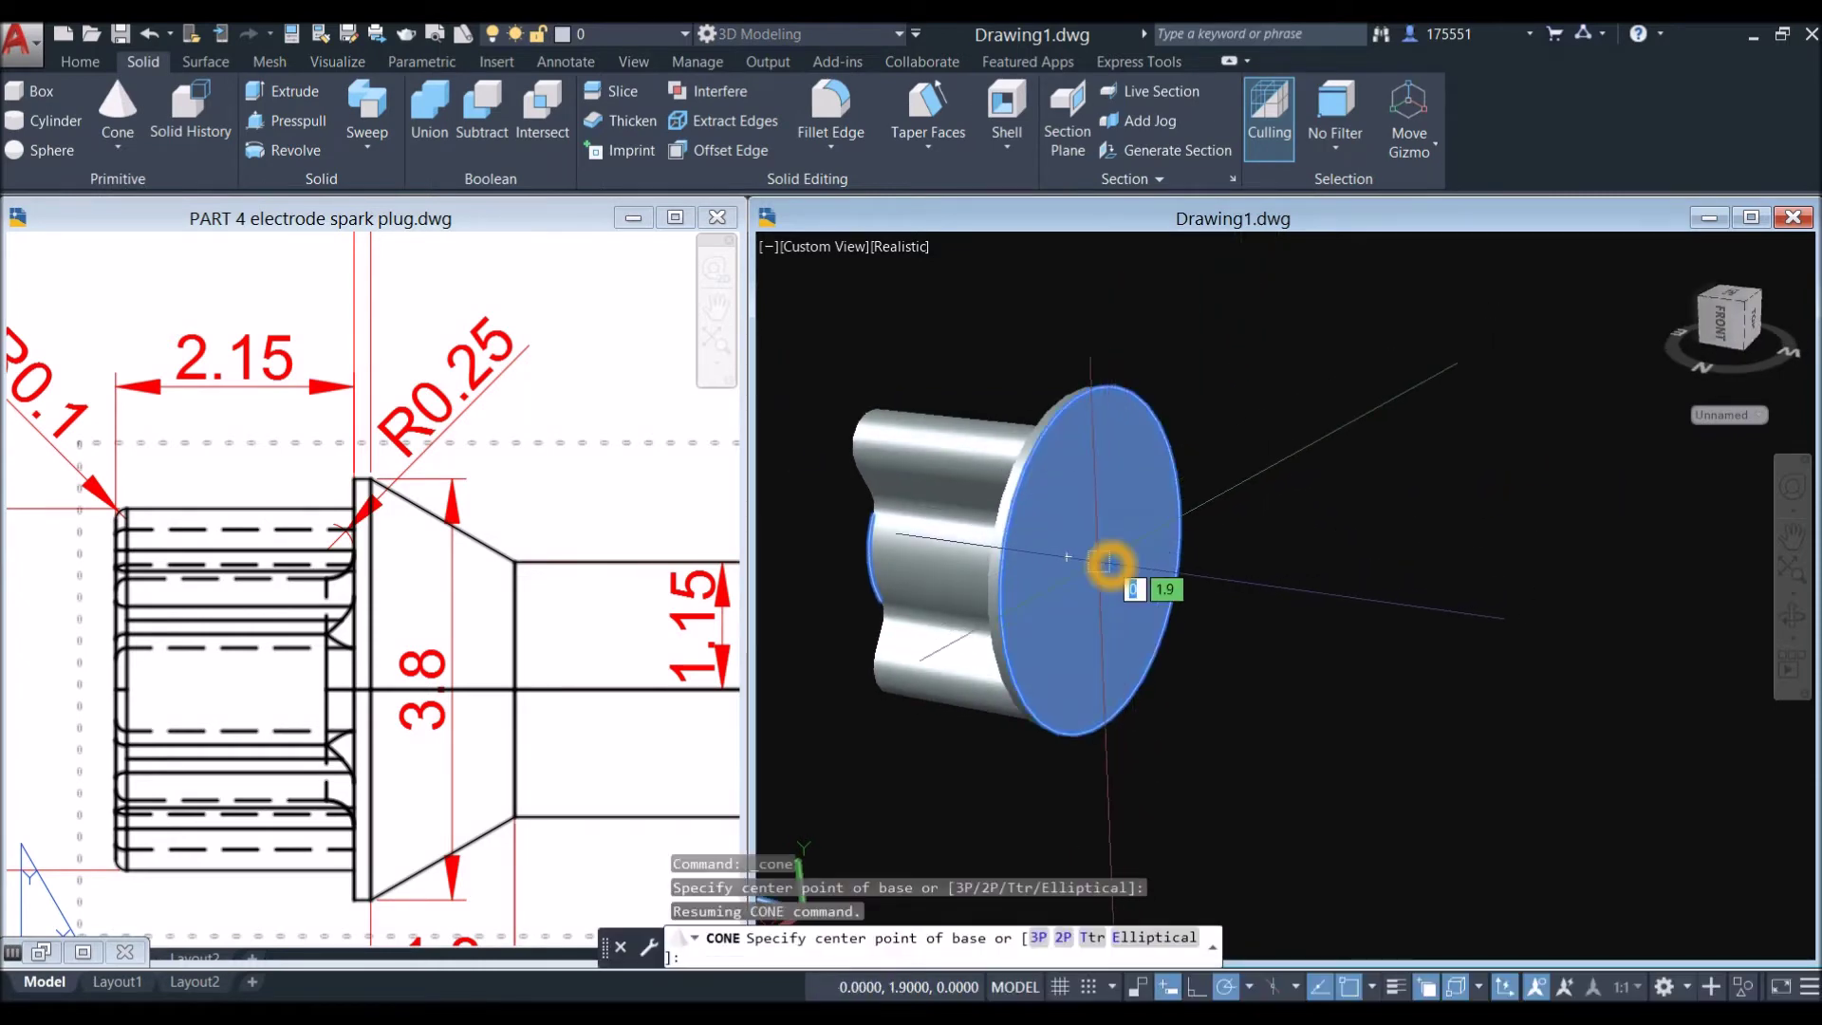
scroll(1112, 576, up, 1)
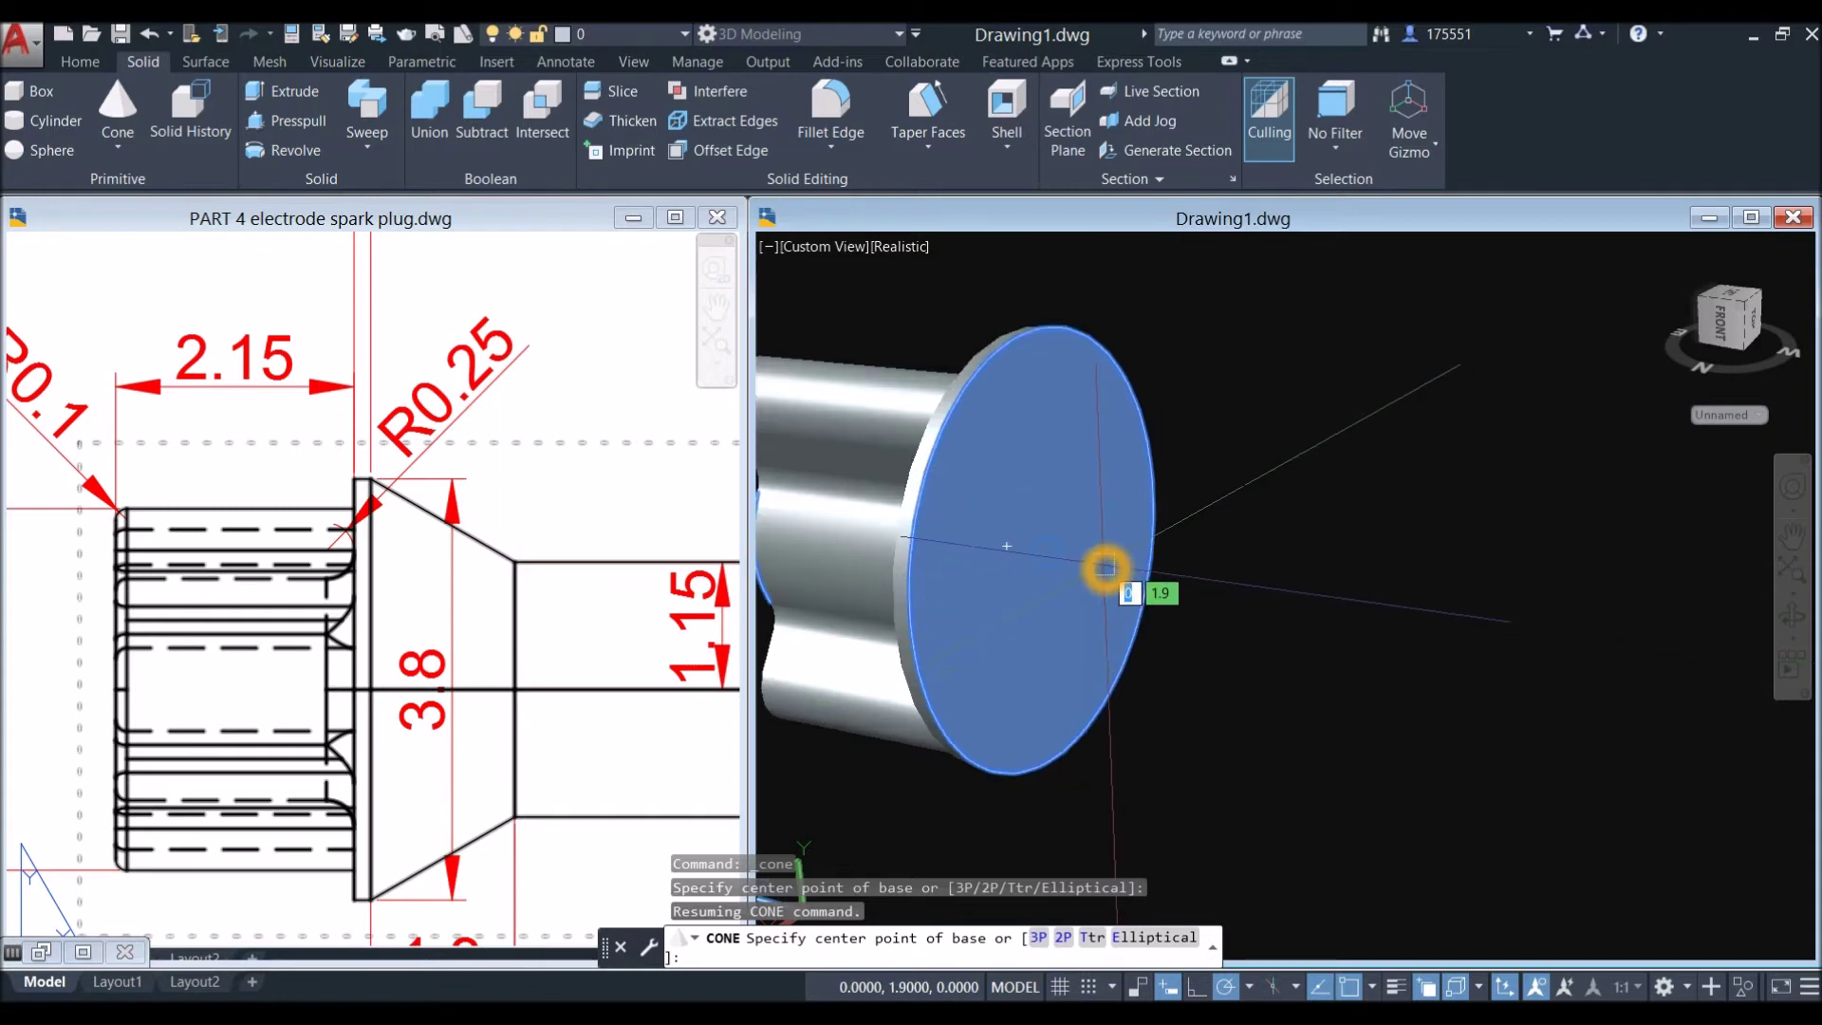
click(1007, 547)
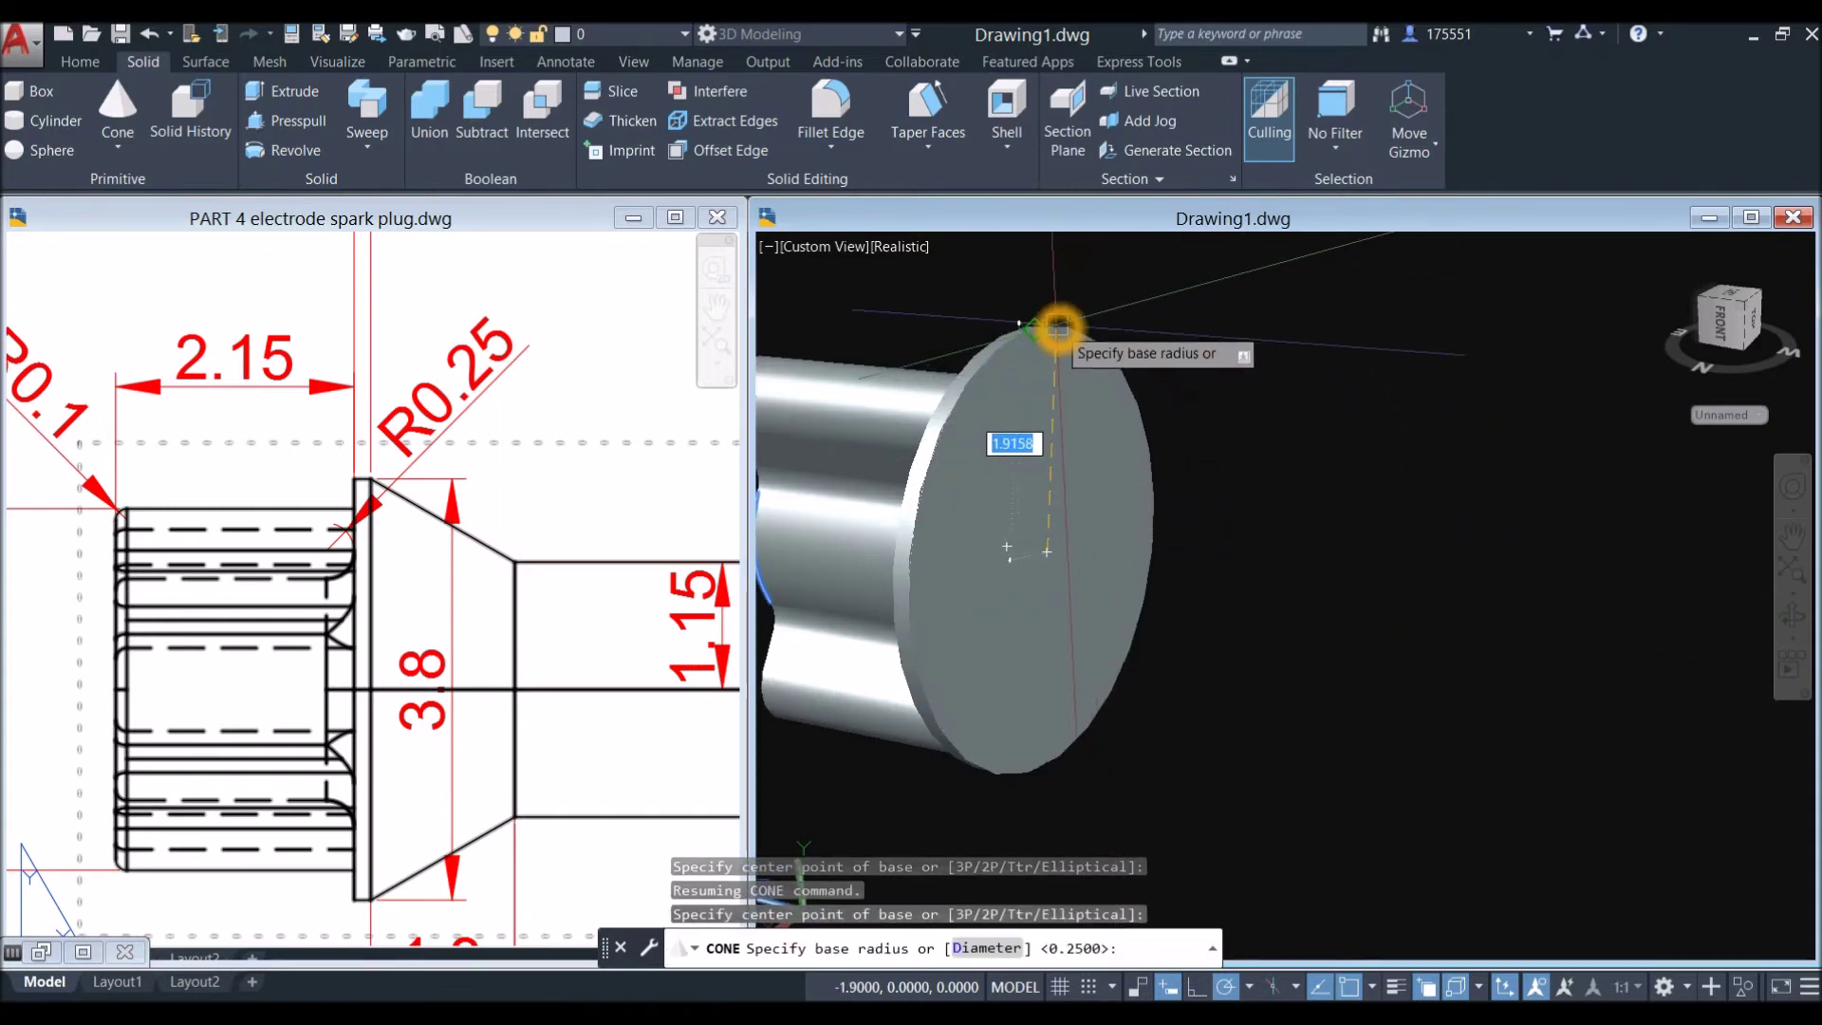
click(1050, 327)
Step: Give the cone a top radius of 1.15 and place its height freehand, extending away from the lobed head
shift+middle_drag(1131, 351, 1249, 385)
right_click(1250, 384)
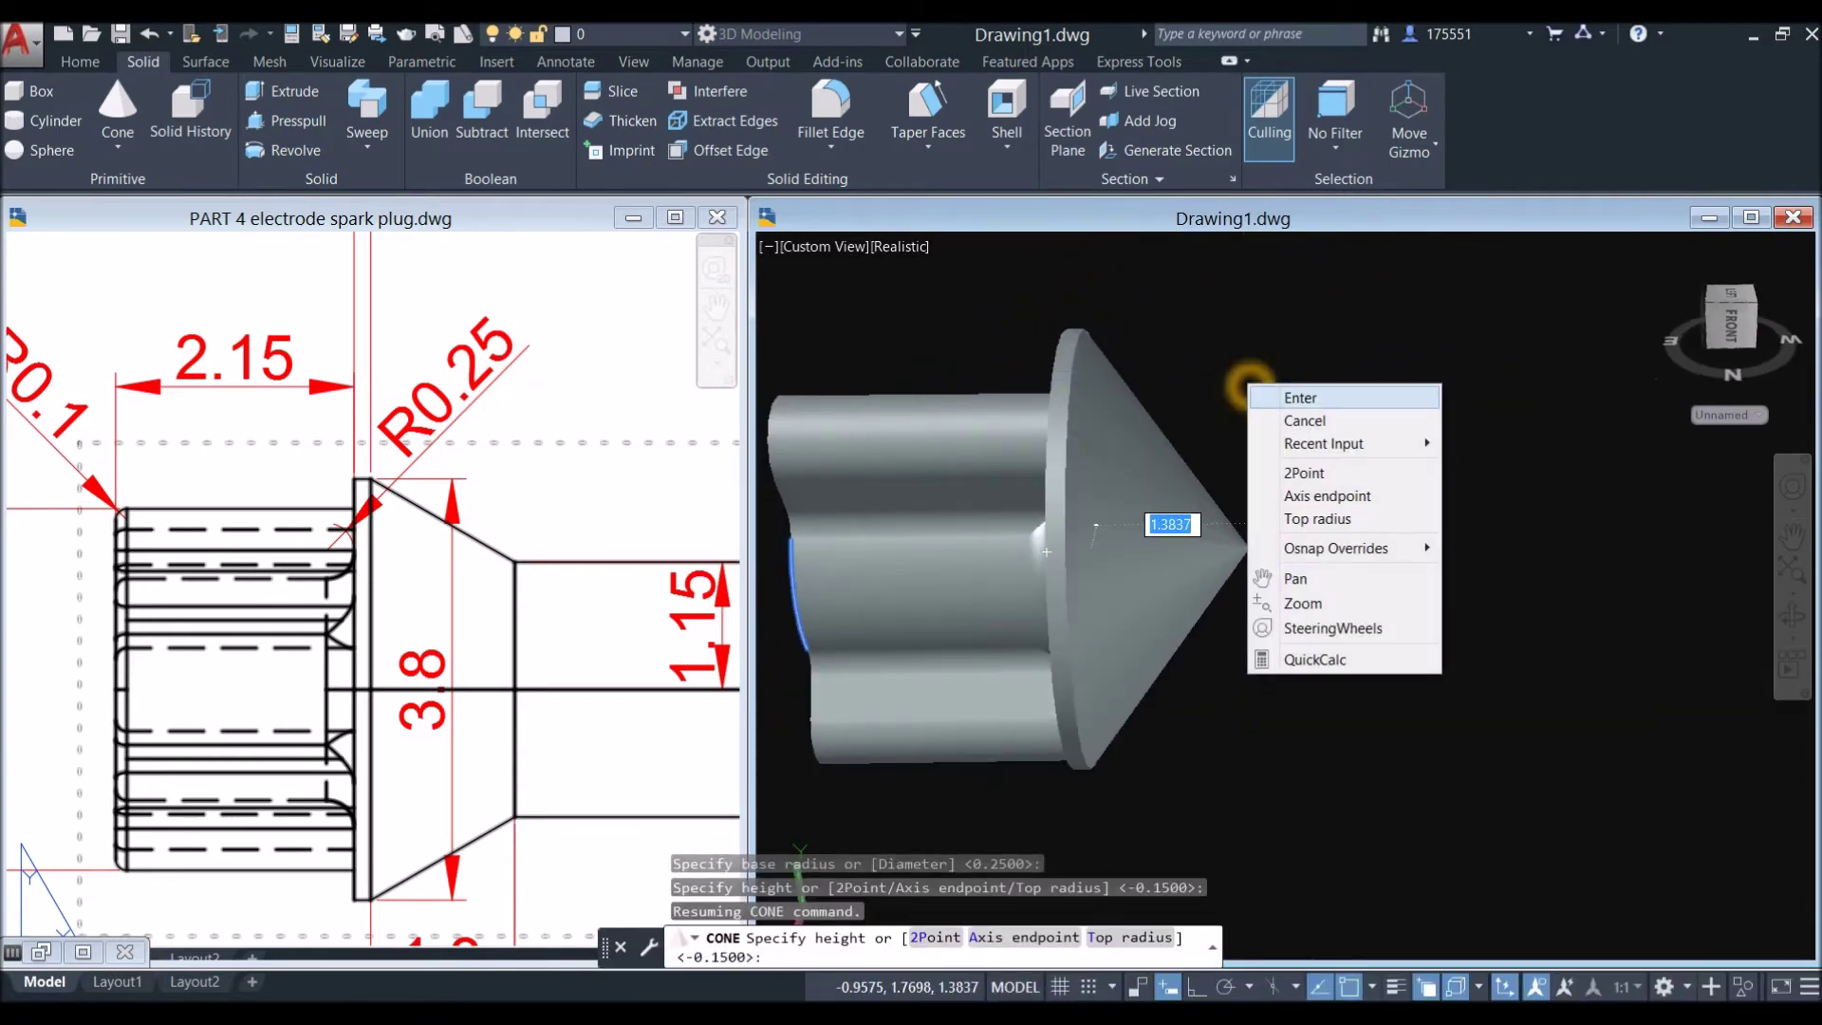
click(1324, 518)
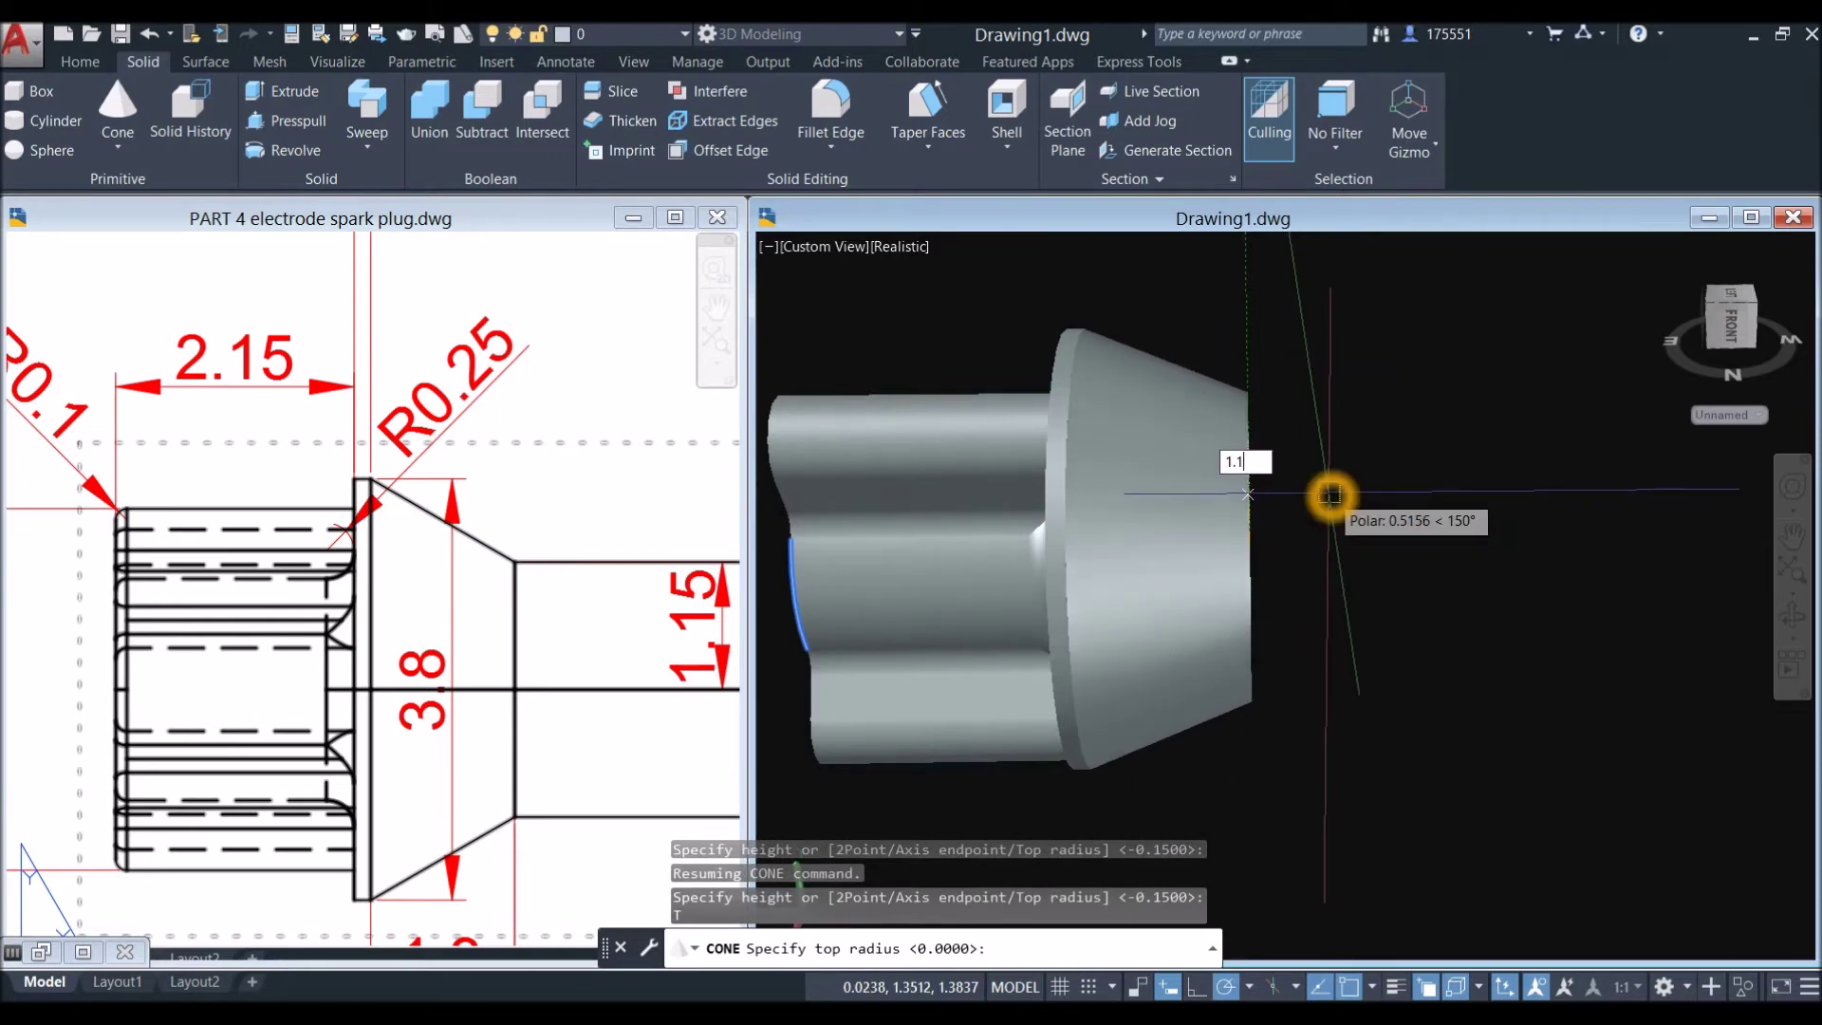
key(Return)
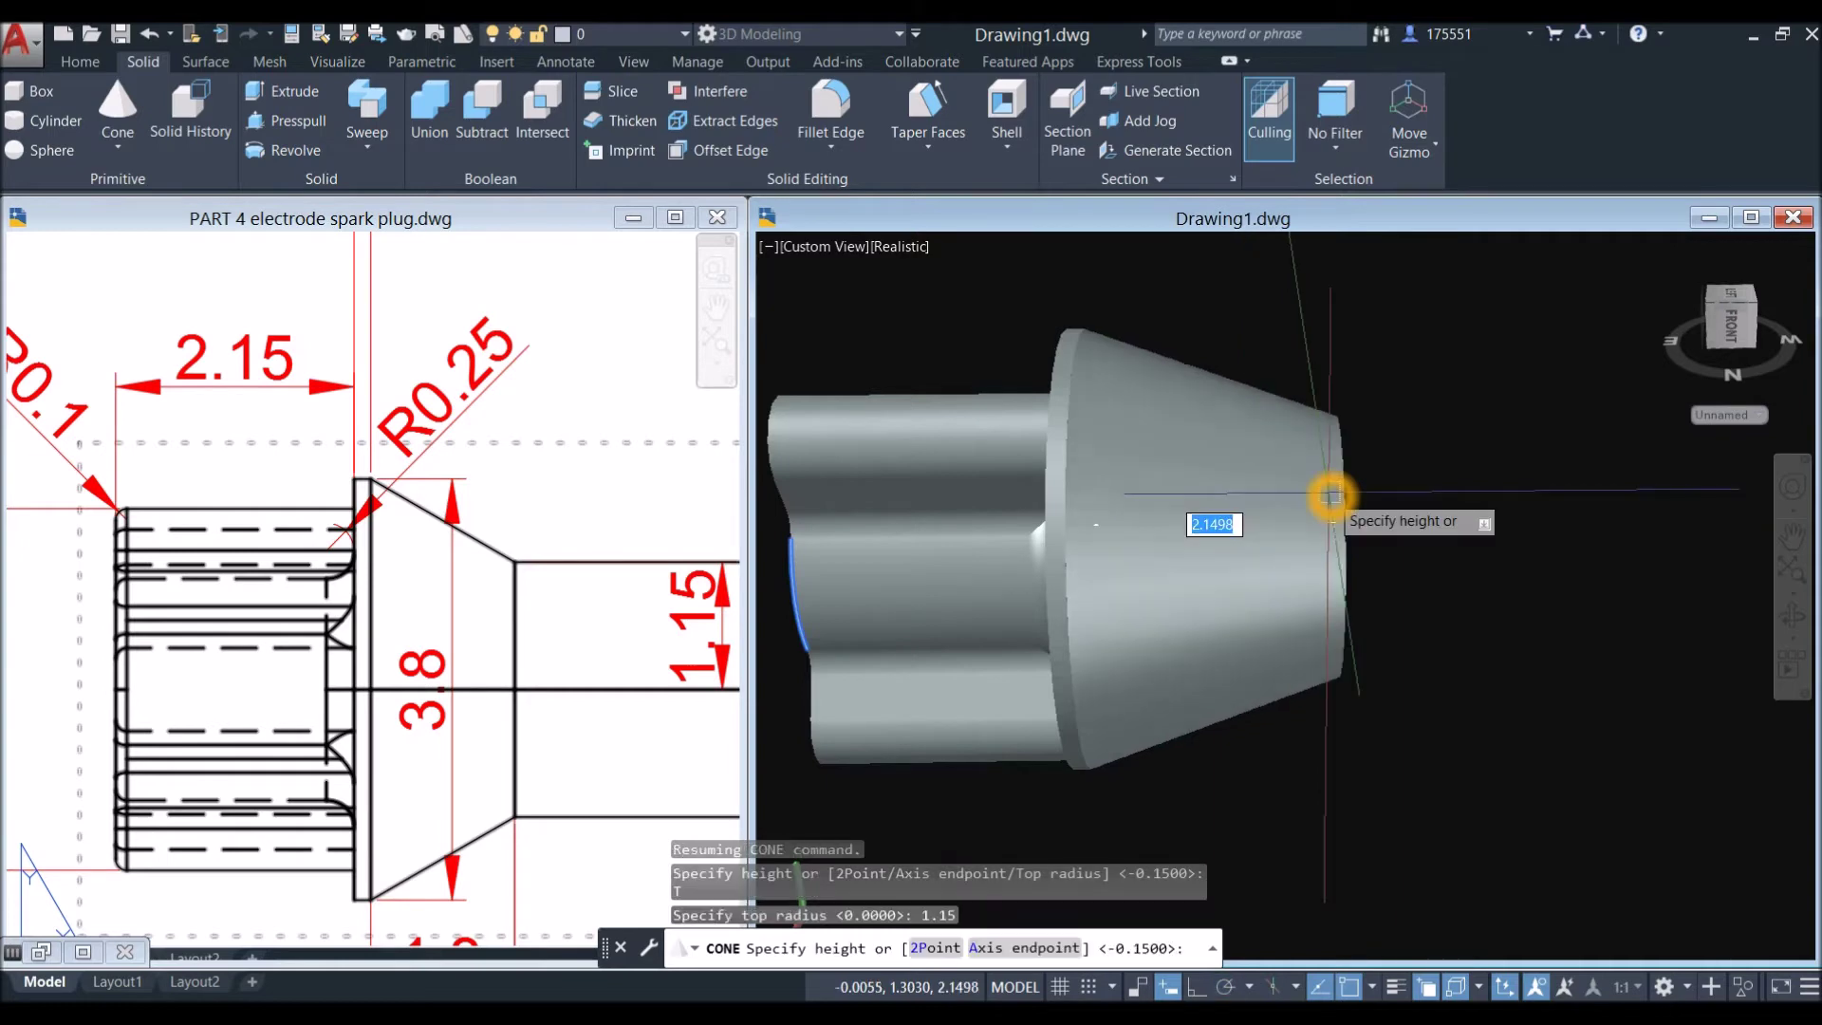
click(1277, 501)
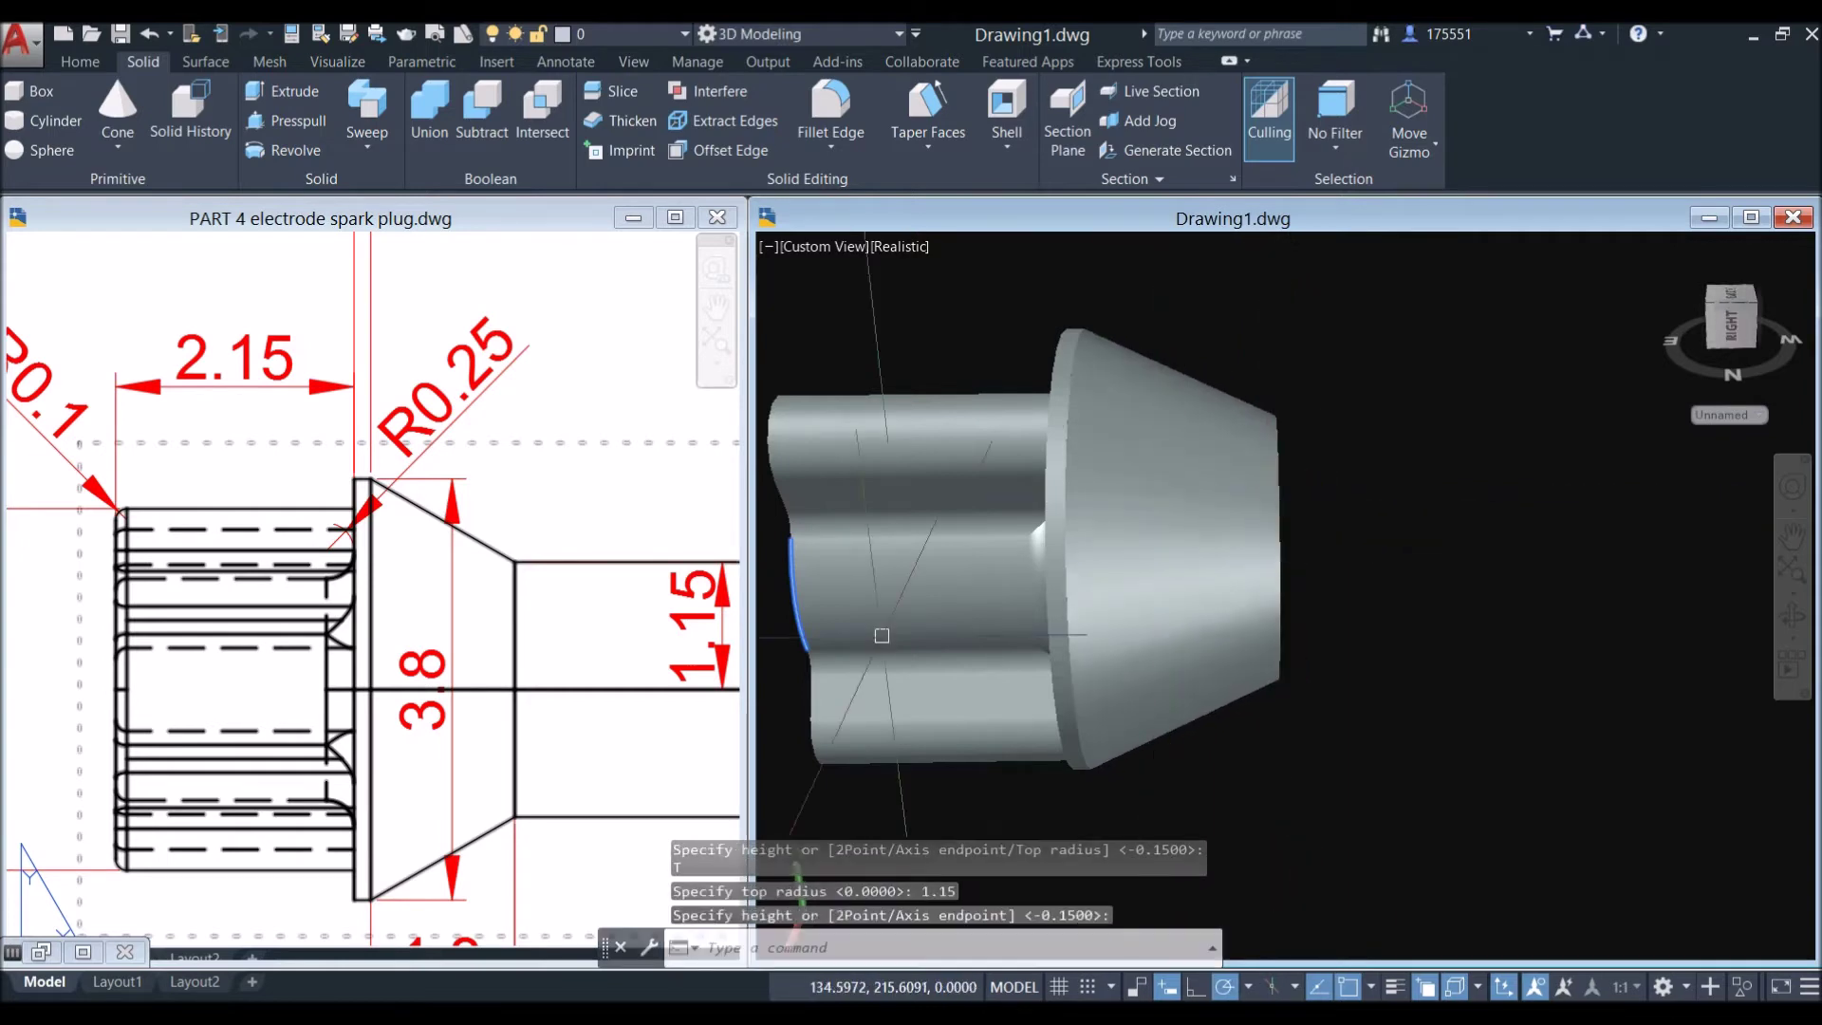
Step: Set the height of the truncated cone behind the flange to 1.3, as dimensioned in the PART 4 side view
click(629, 672)
scroll(629, 672, down, 3)
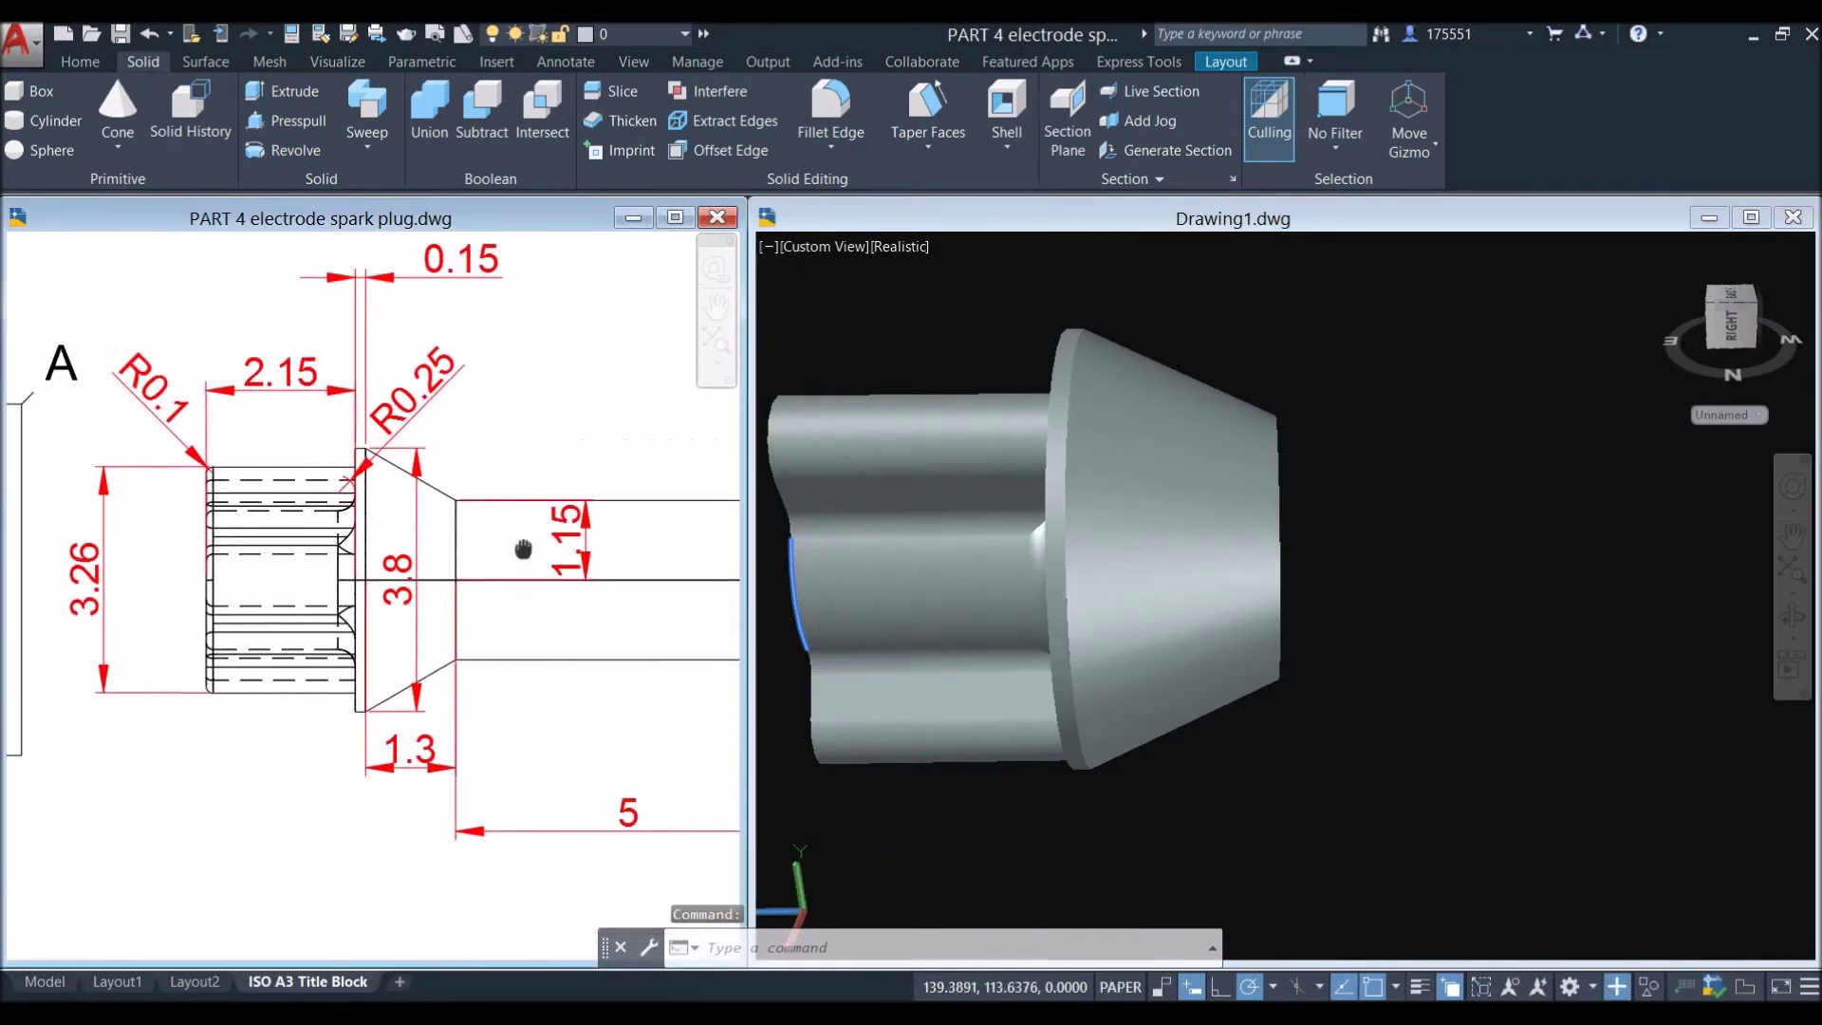
click(553, 537)
key(Escape)
click(379, 550)
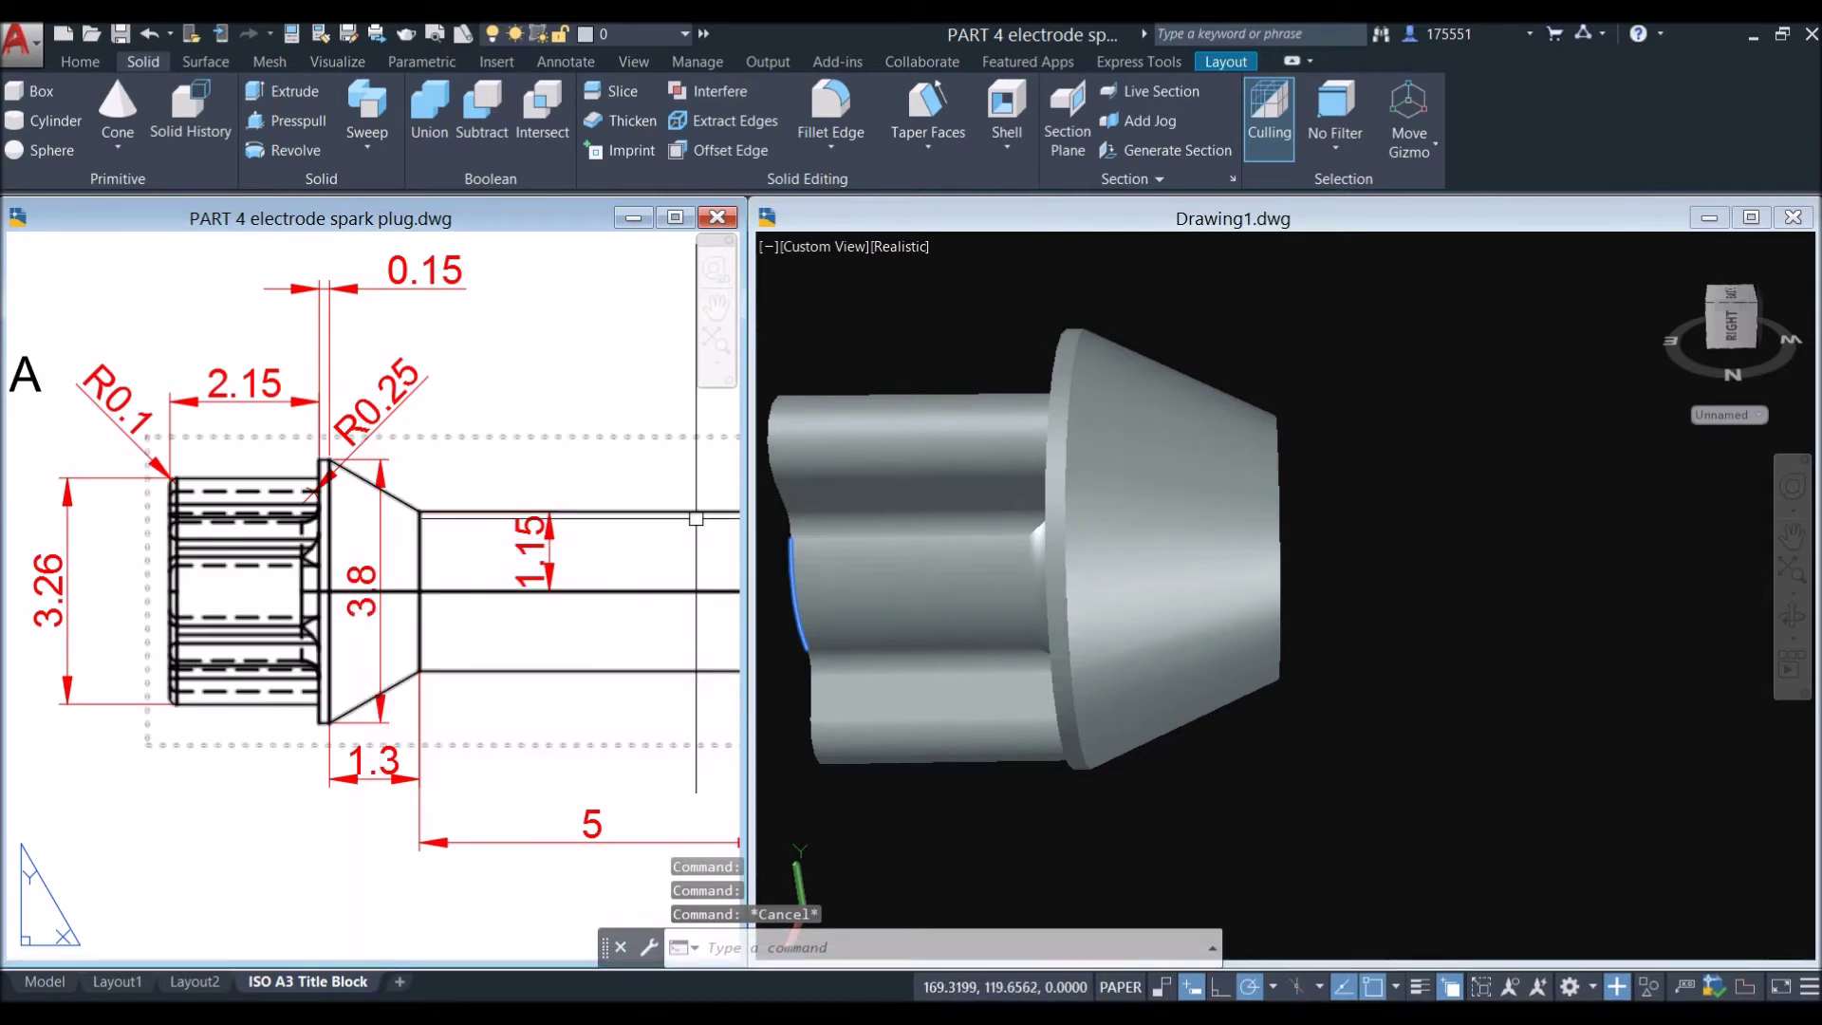
click(1339, 566)
click(1282, 489)
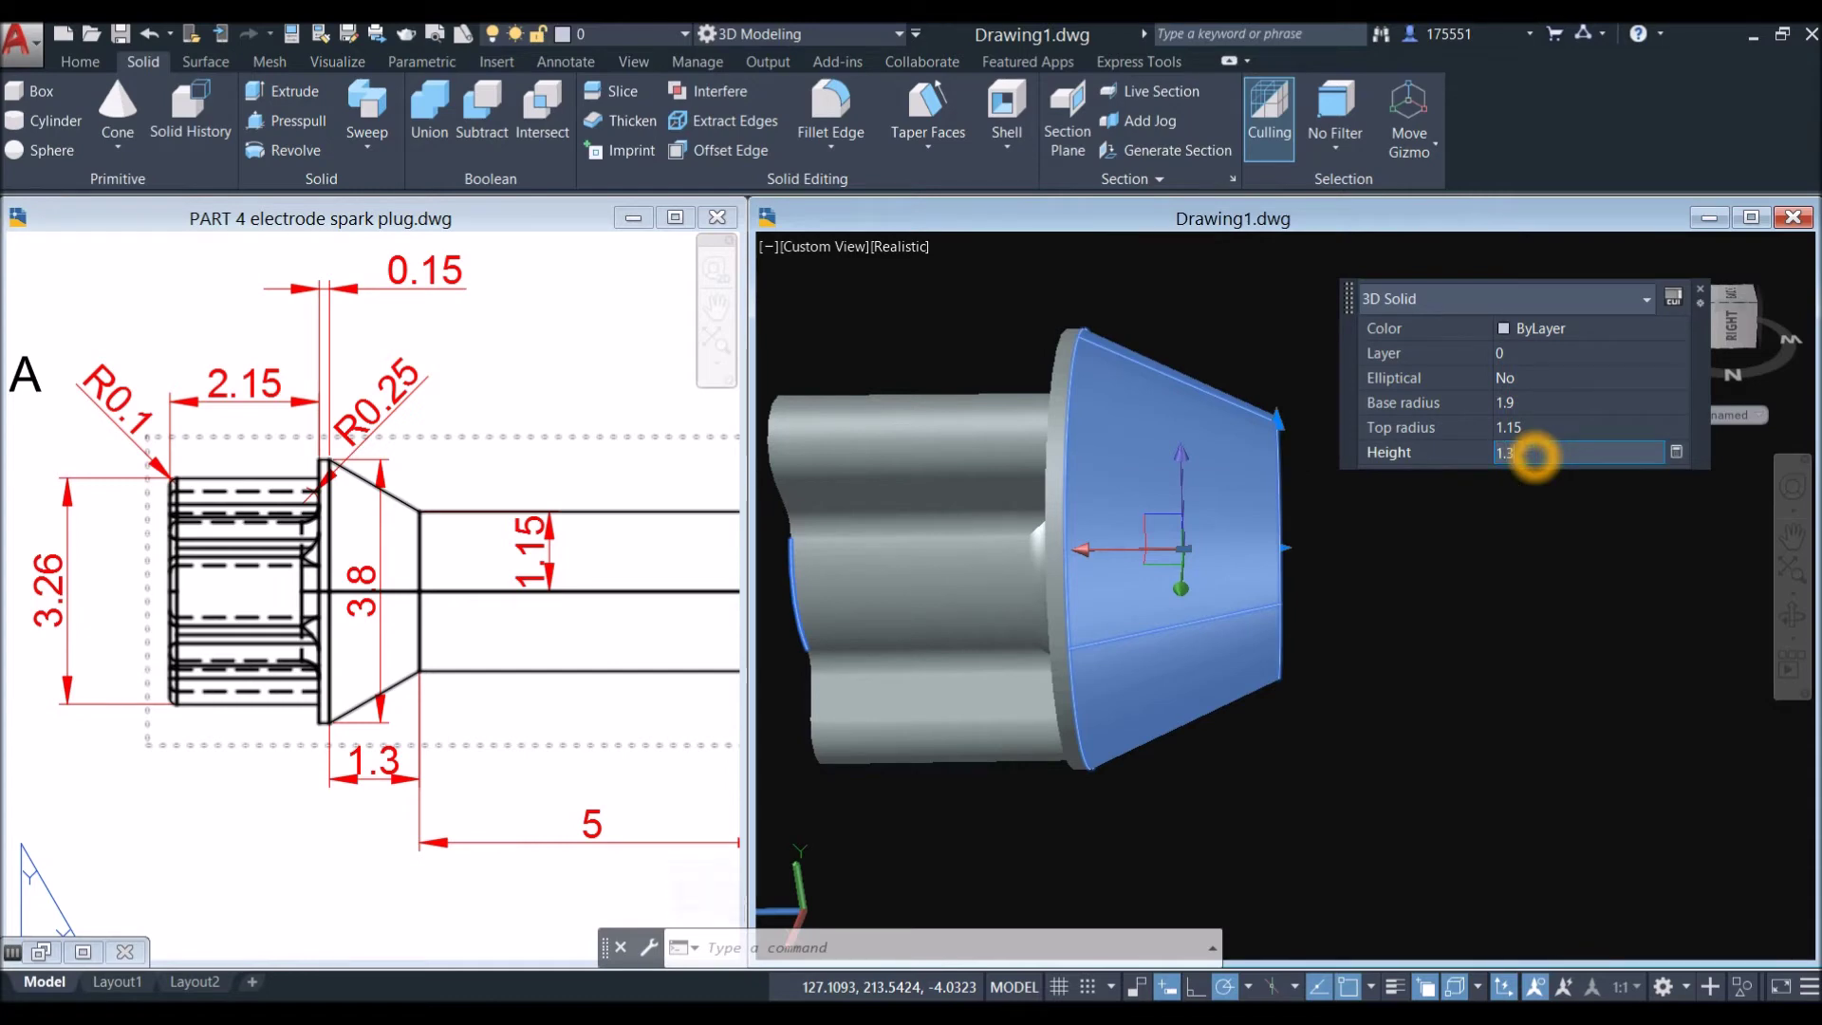
key(Return)
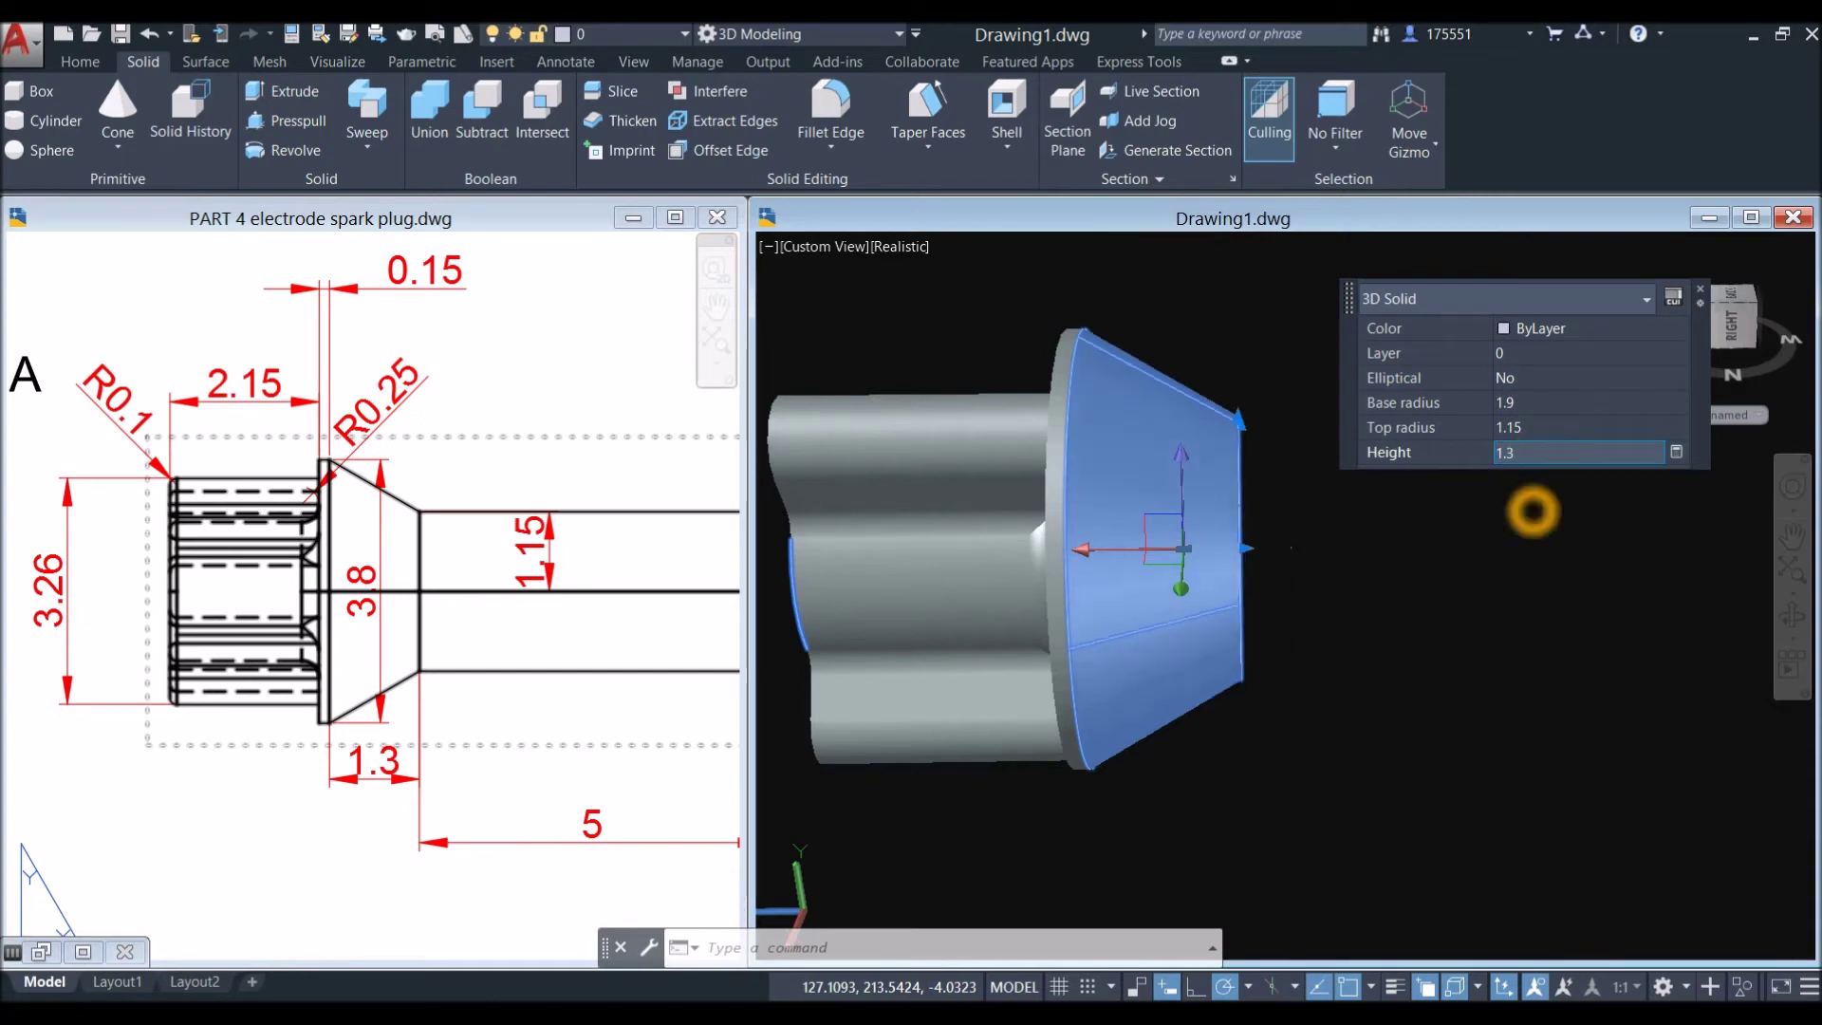
key(Escape)
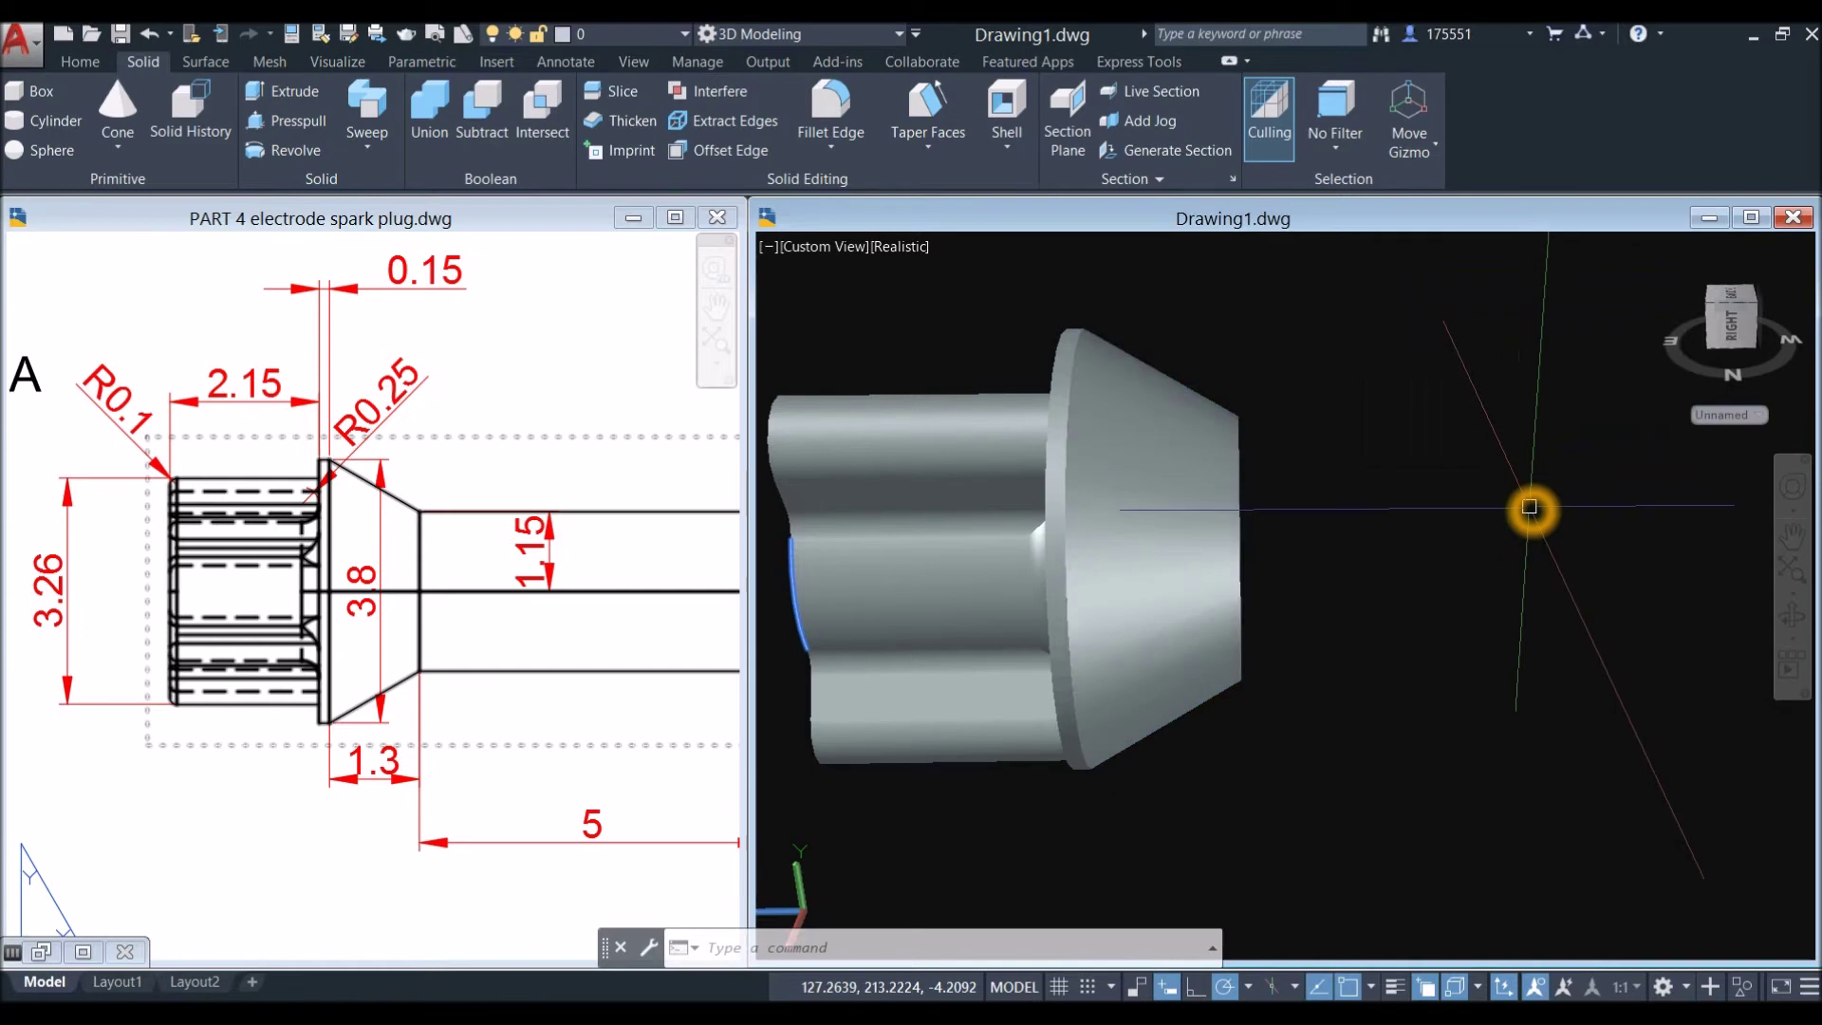
Step: Switch the model view in Drawing1 to parallel projection and turn the cone's small end face into view
mouse_move(1447, 485)
shift+middle_down()
mouse_move(1457, 498)
mouse_move(1372, 531)
mouse_move(1430, 488)
shift+middle_up()
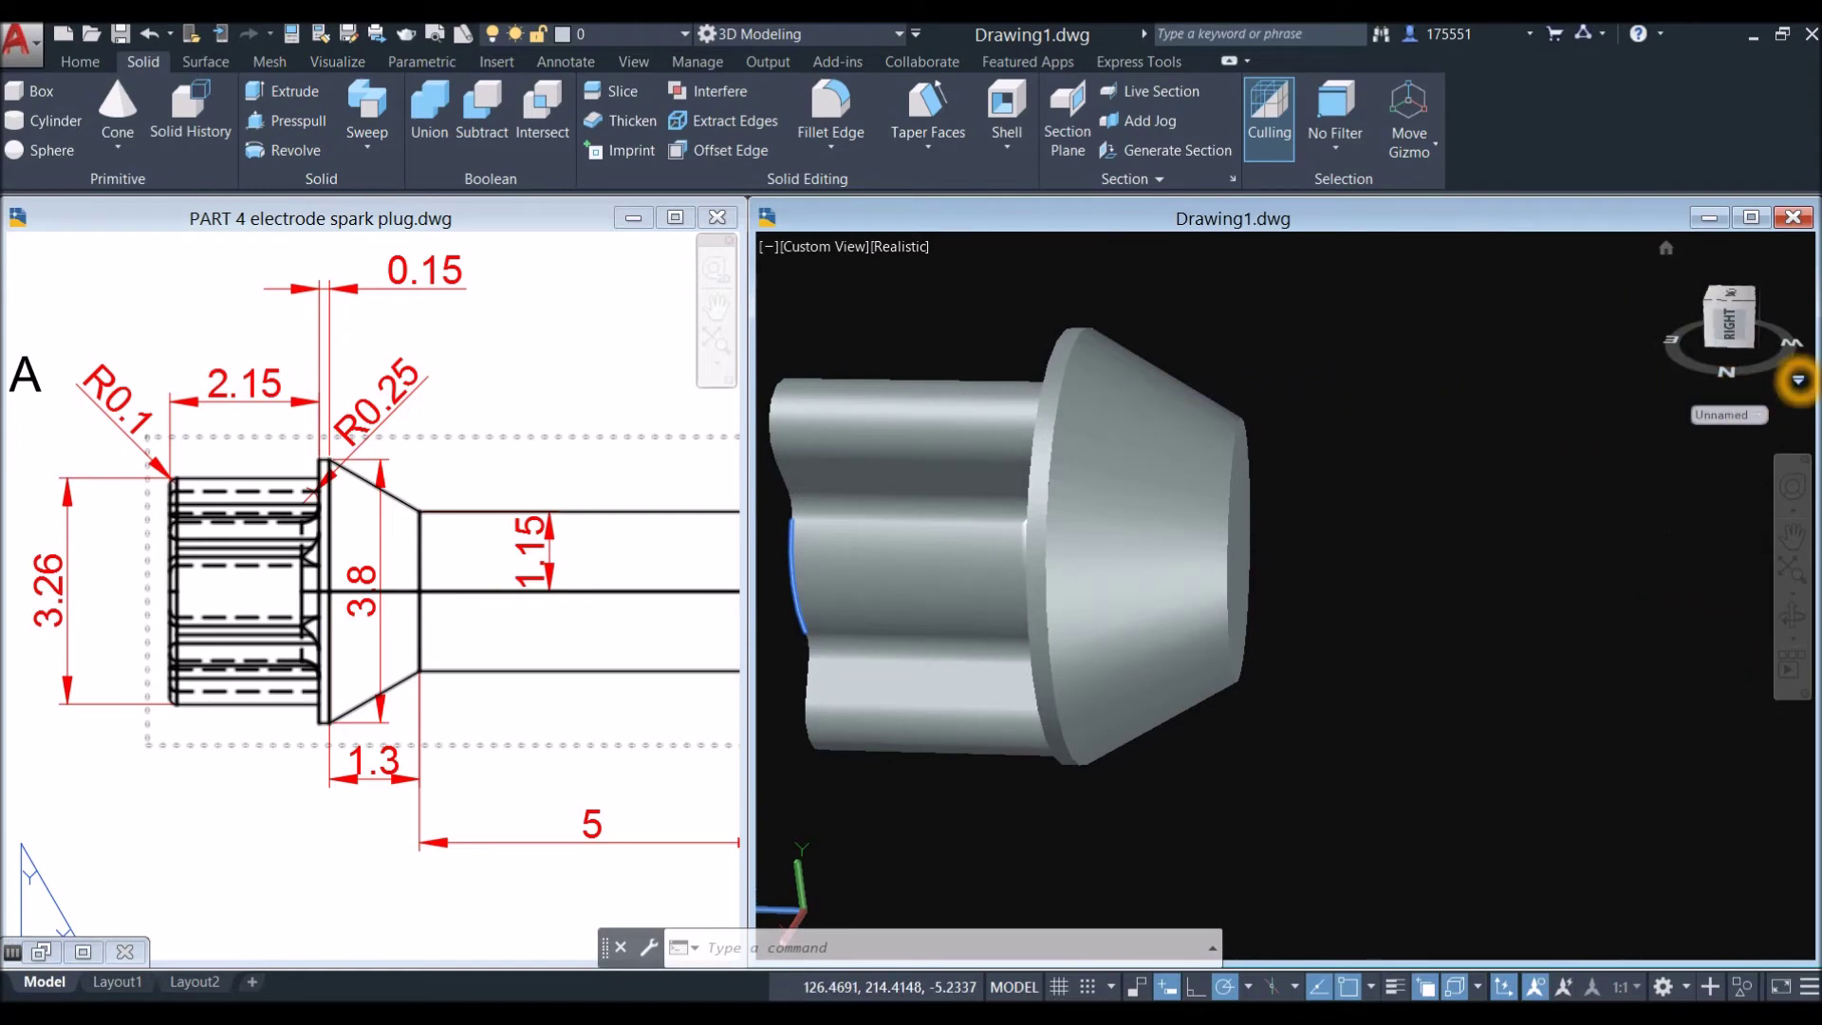
click(1798, 379)
click(1617, 423)
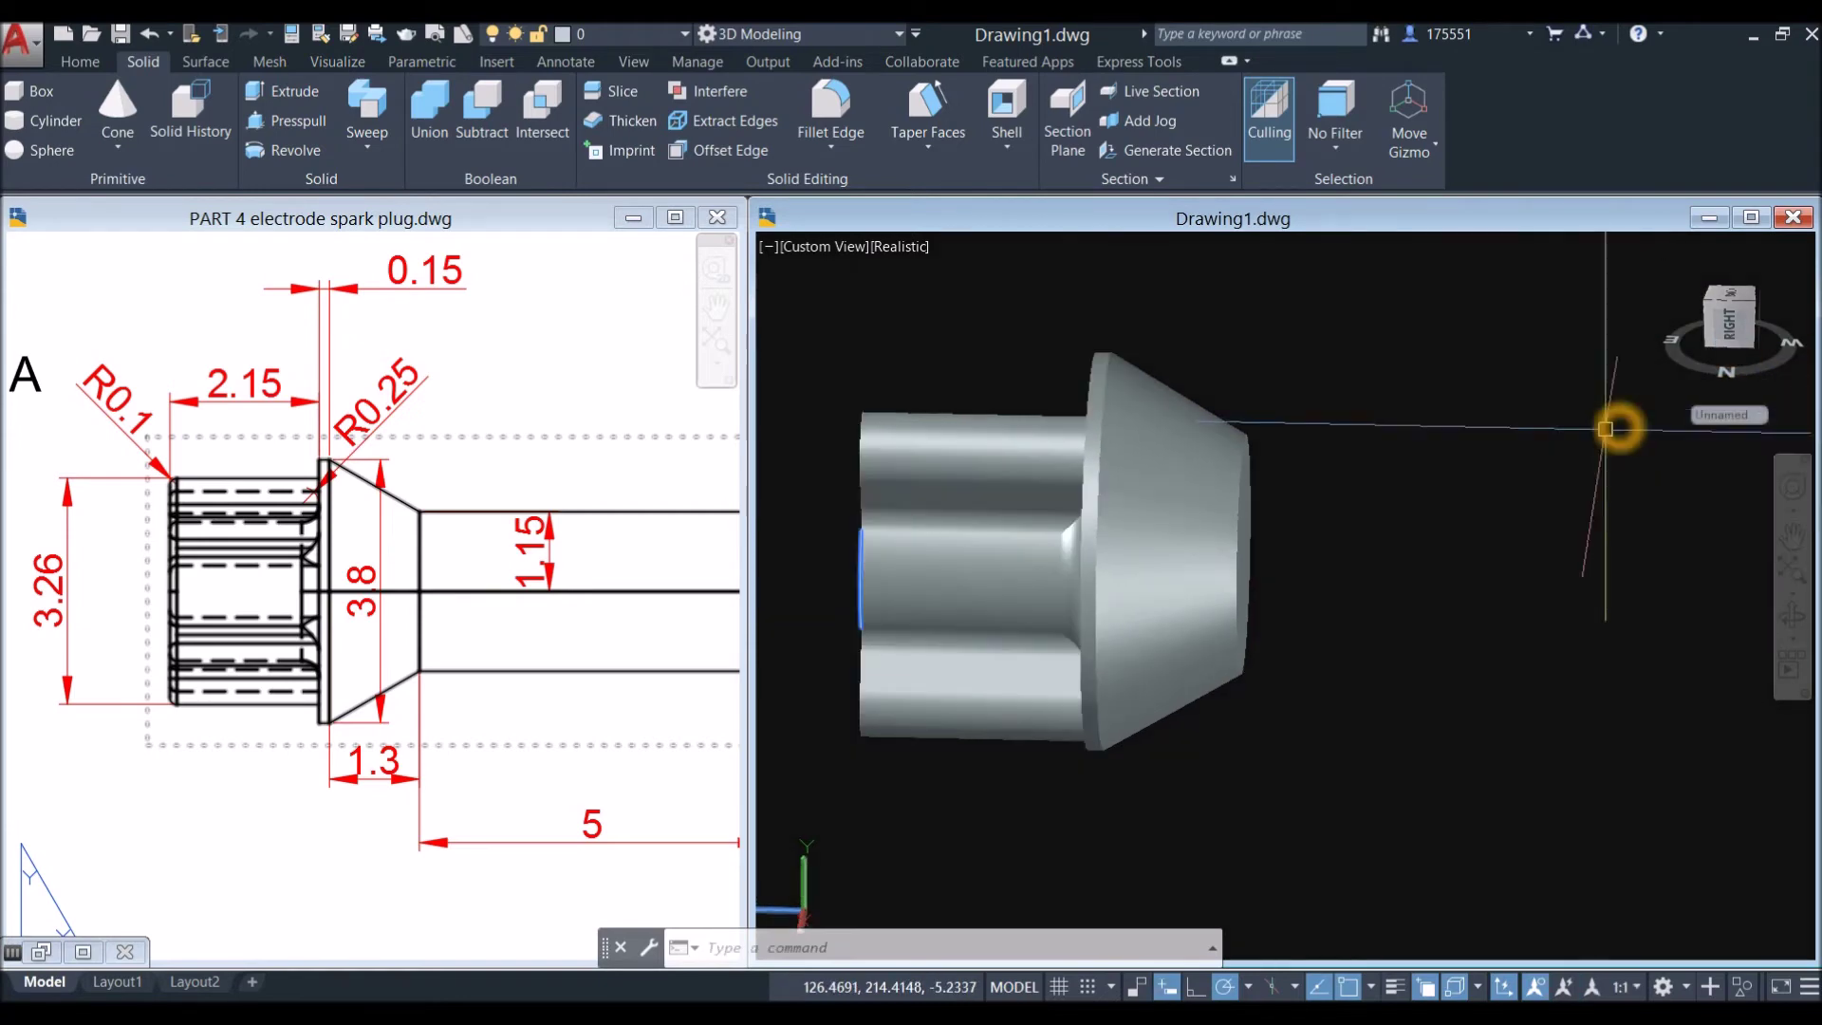
shift+middle_drag(1391, 515, 1310, 545)
shift+middle_drag(1006, 555, 1339, 513)
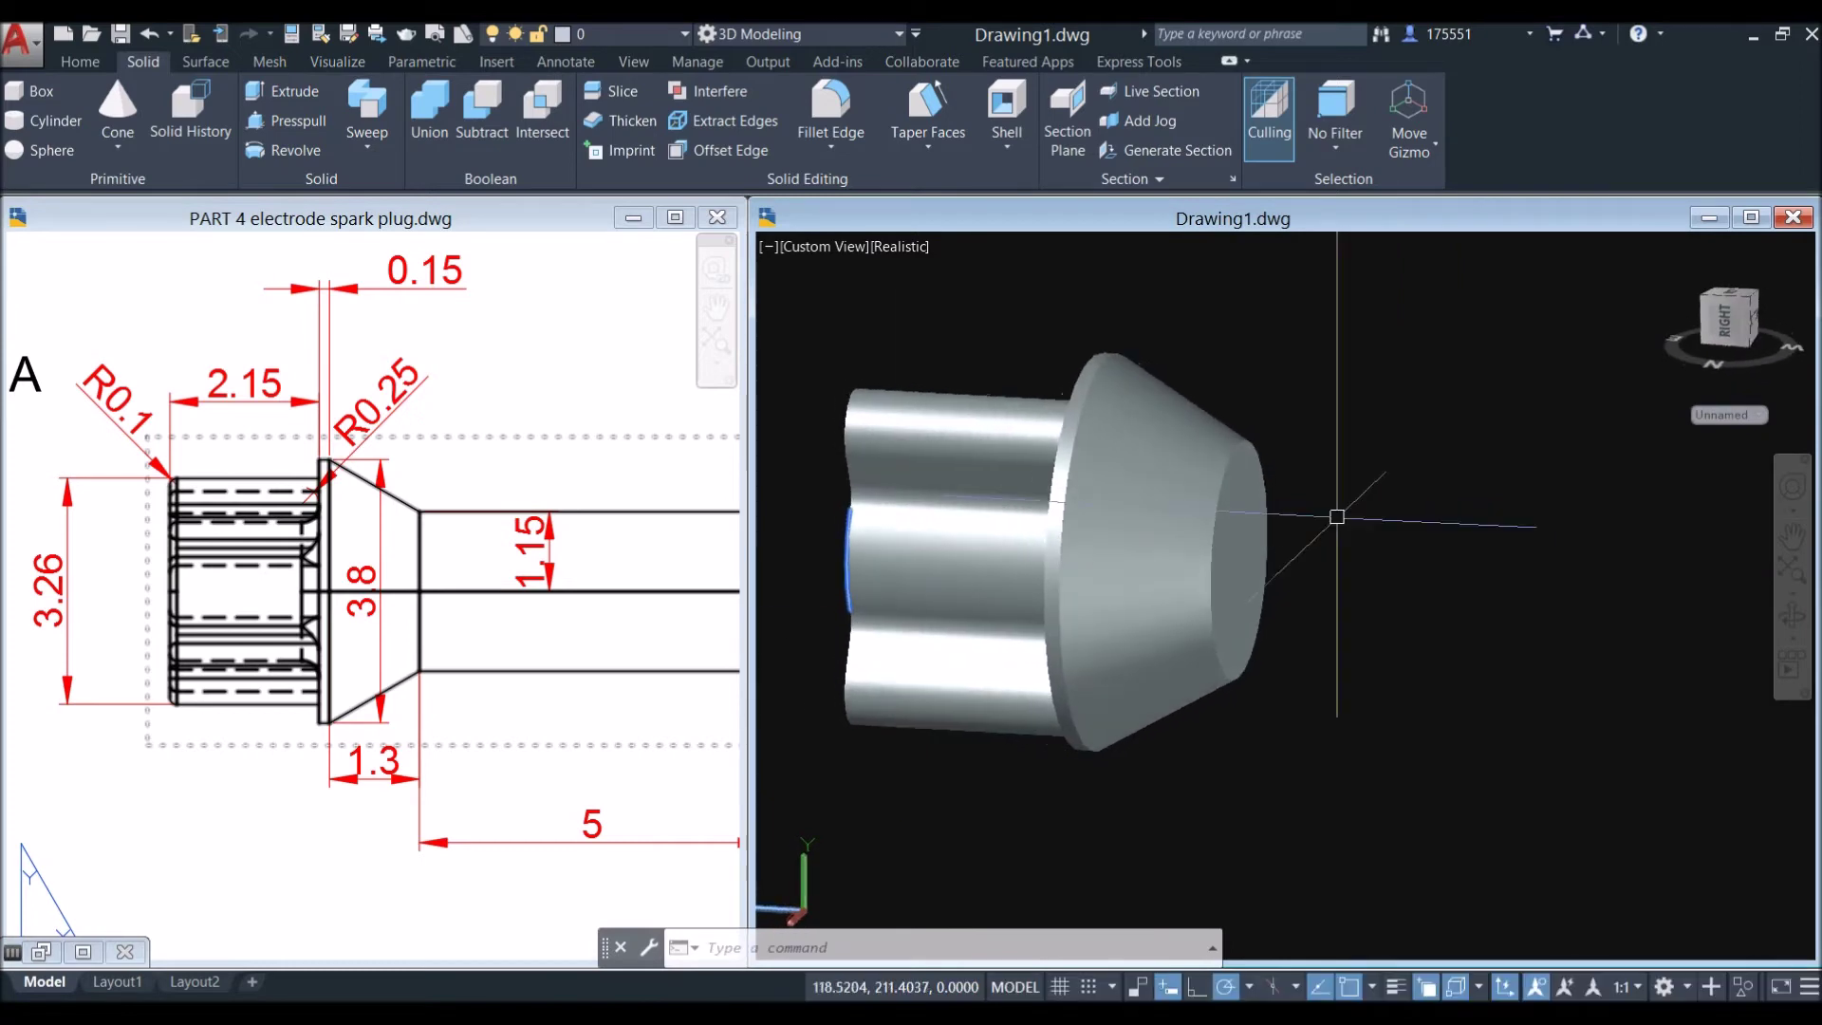
Step: Base a cylinder at the centre of the cone's small end face, with its radius reaching that face's outer edge
click(584, 640)
scroll(578, 637, down, 4)
middle_drag(580, 636, 475, 635)
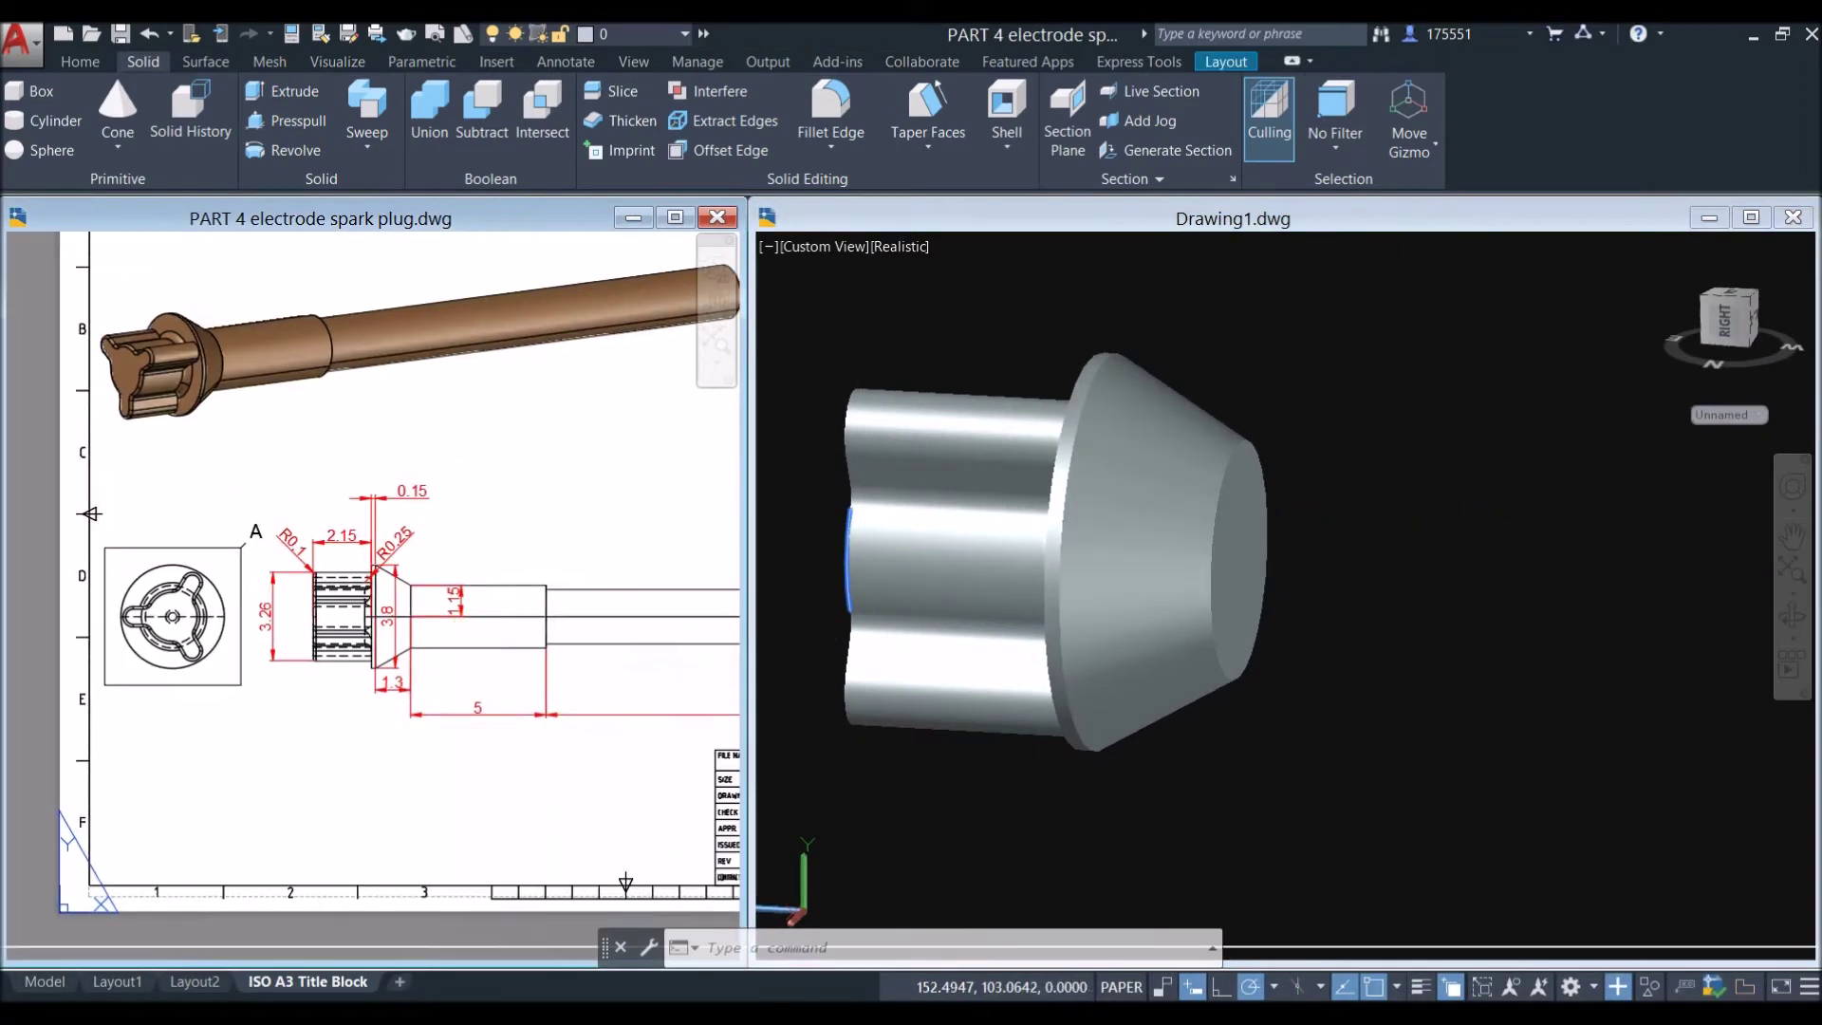
scroll(487, 703, up, 2)
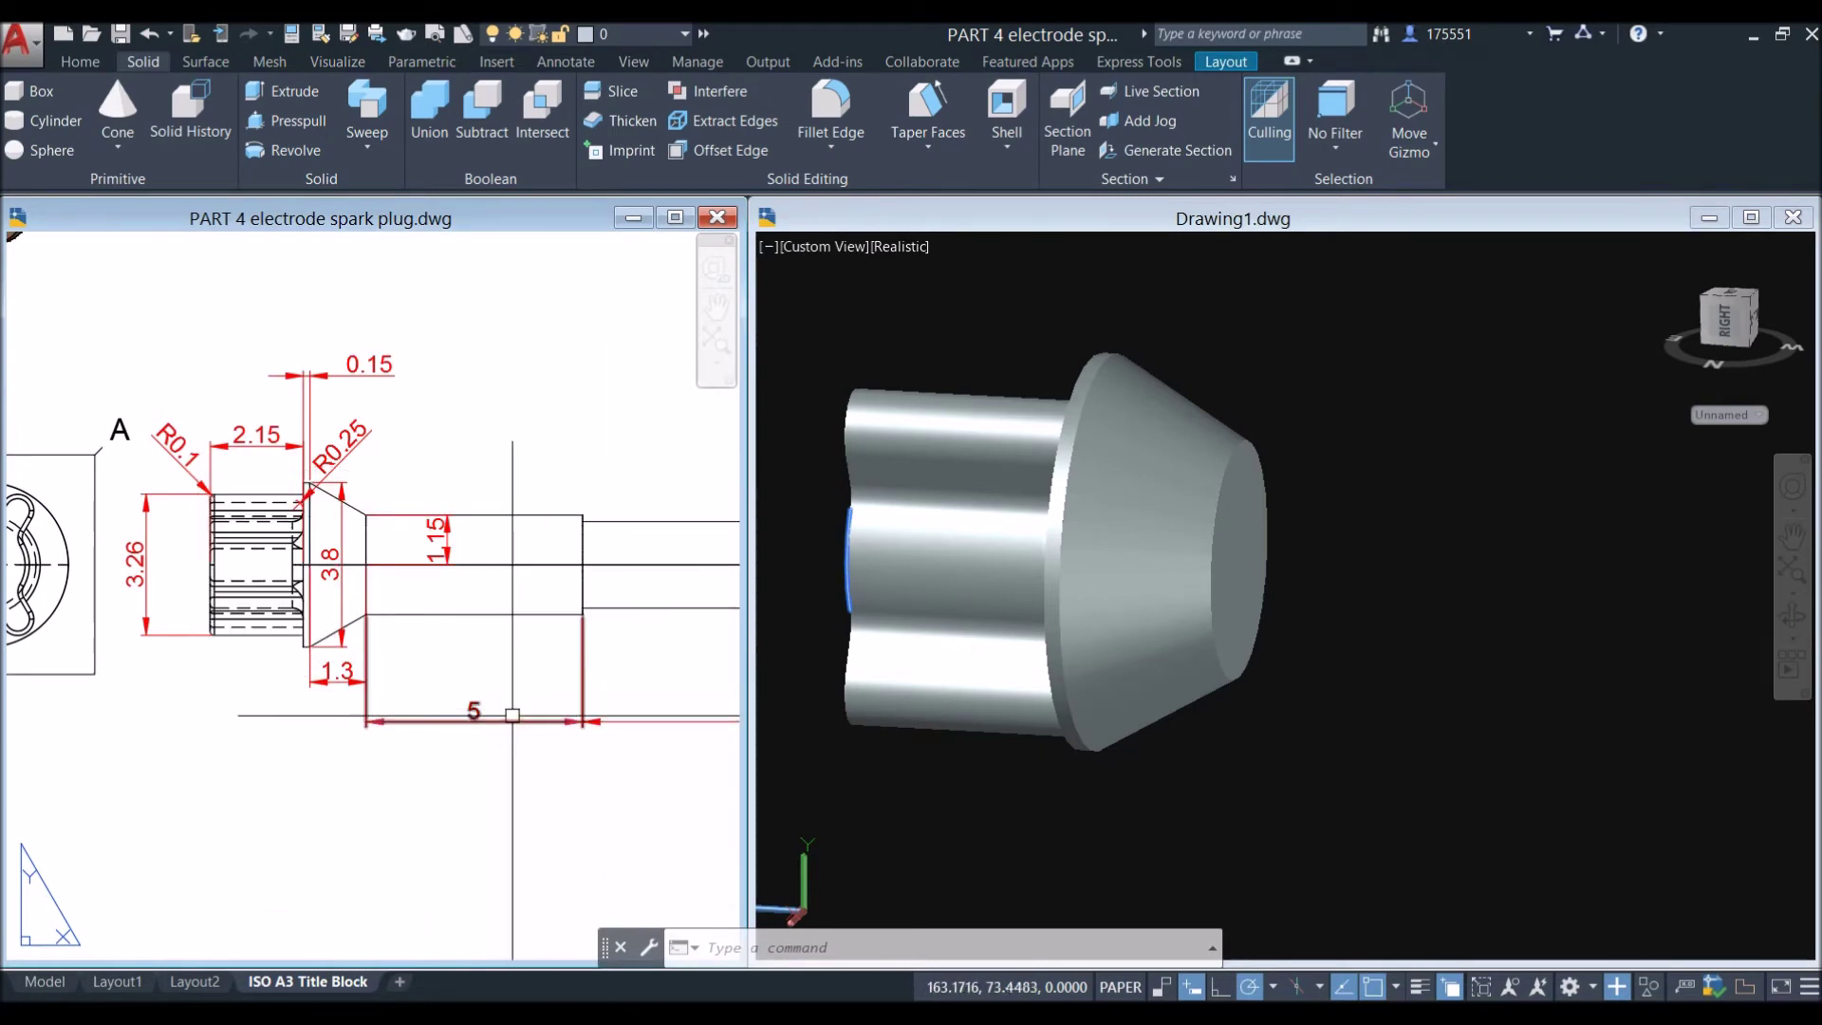
click(1314, 475)
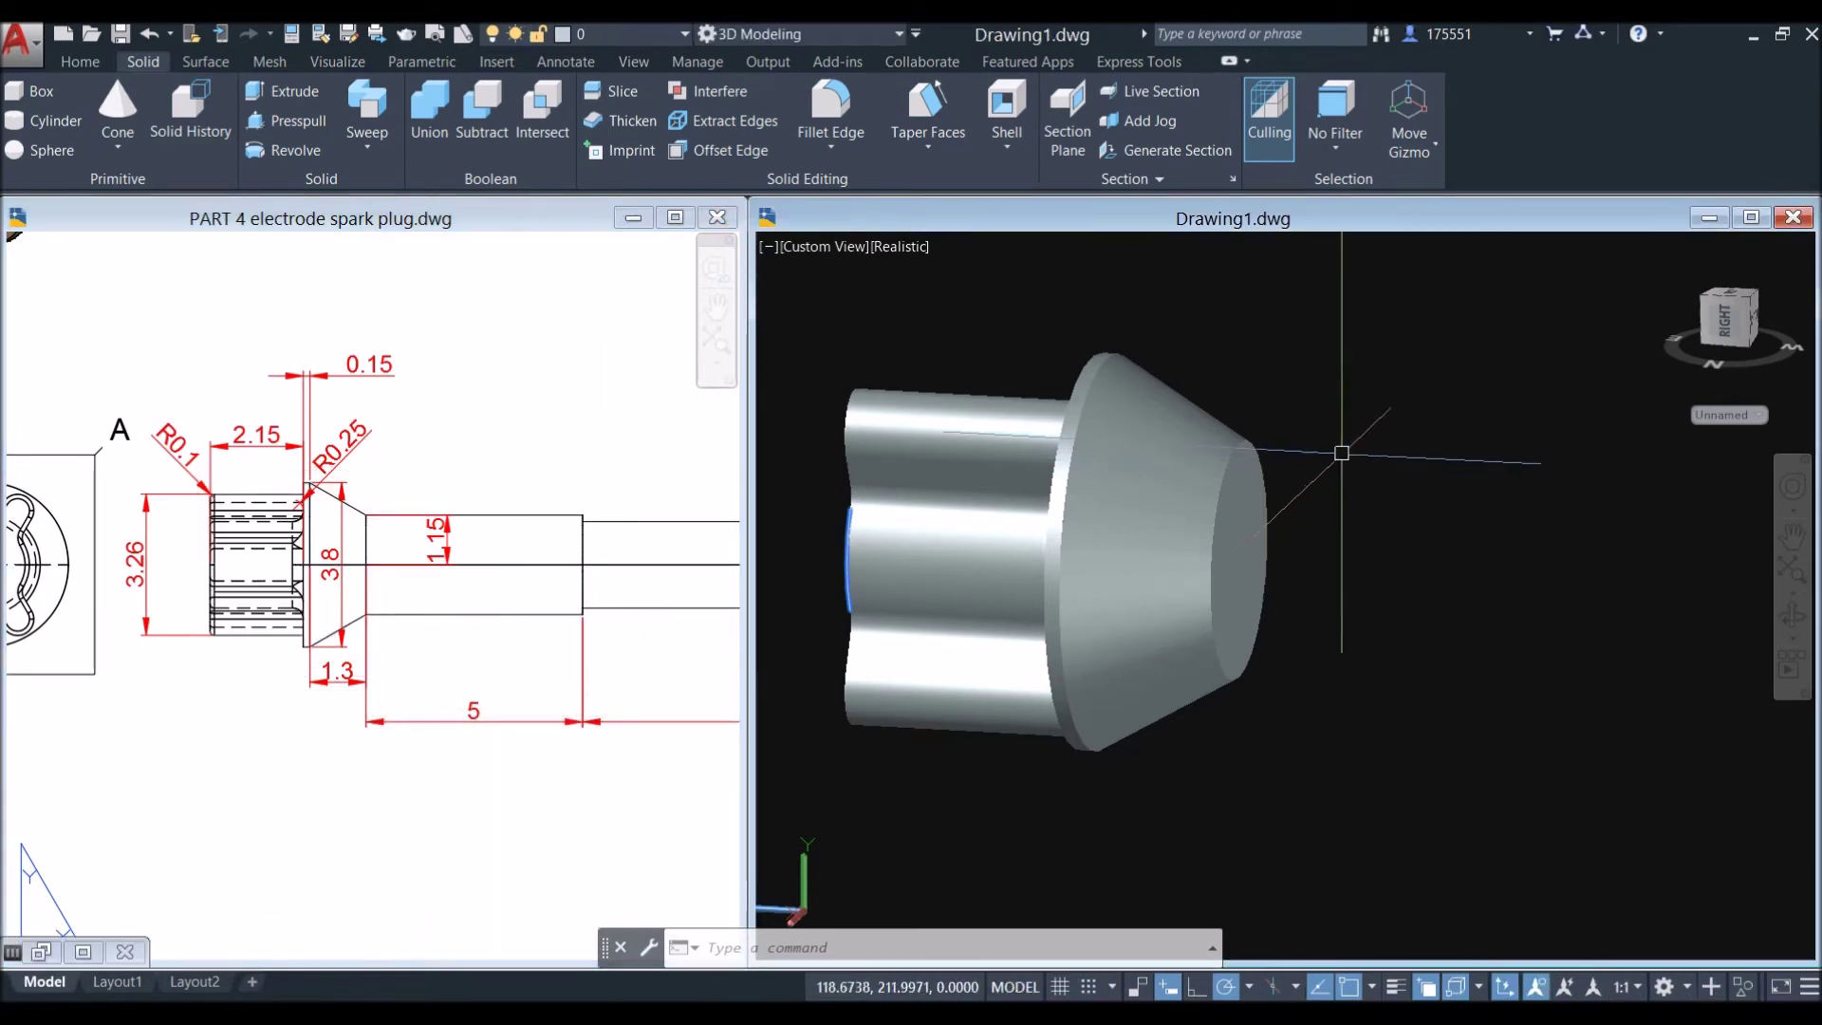
click(1360, 442)
text(cyl)
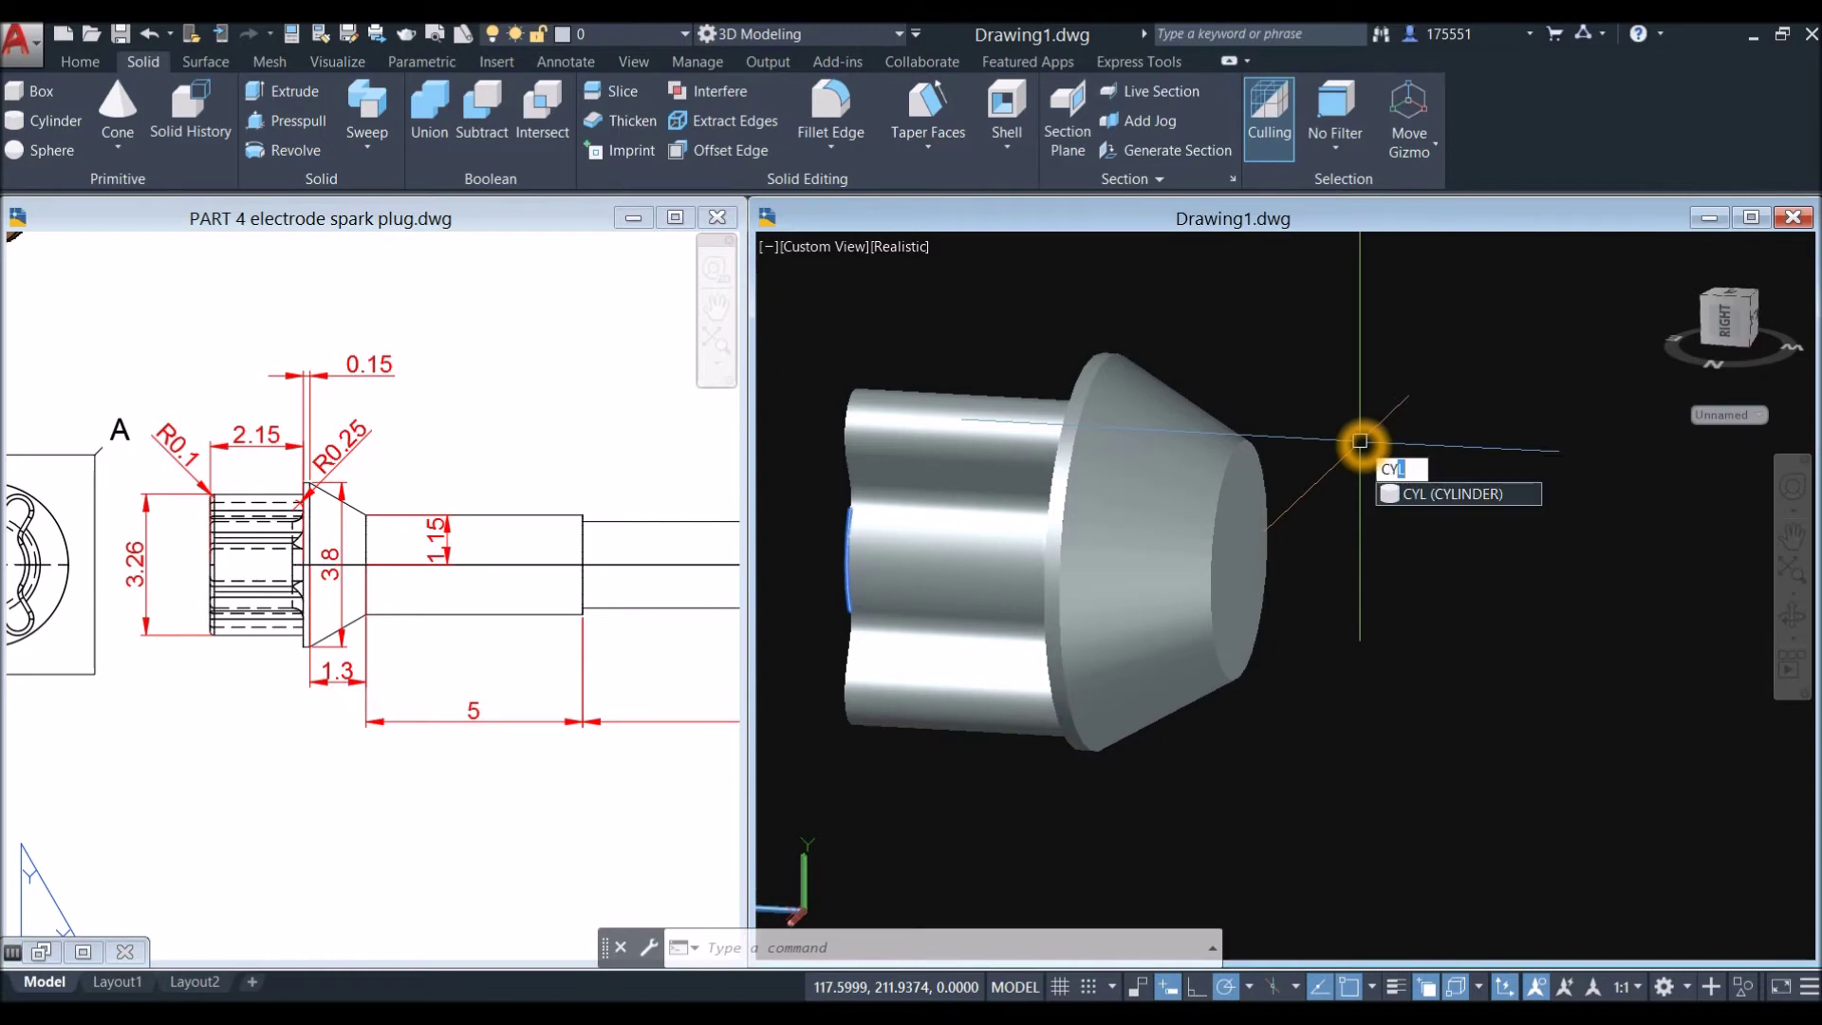
key(Return)
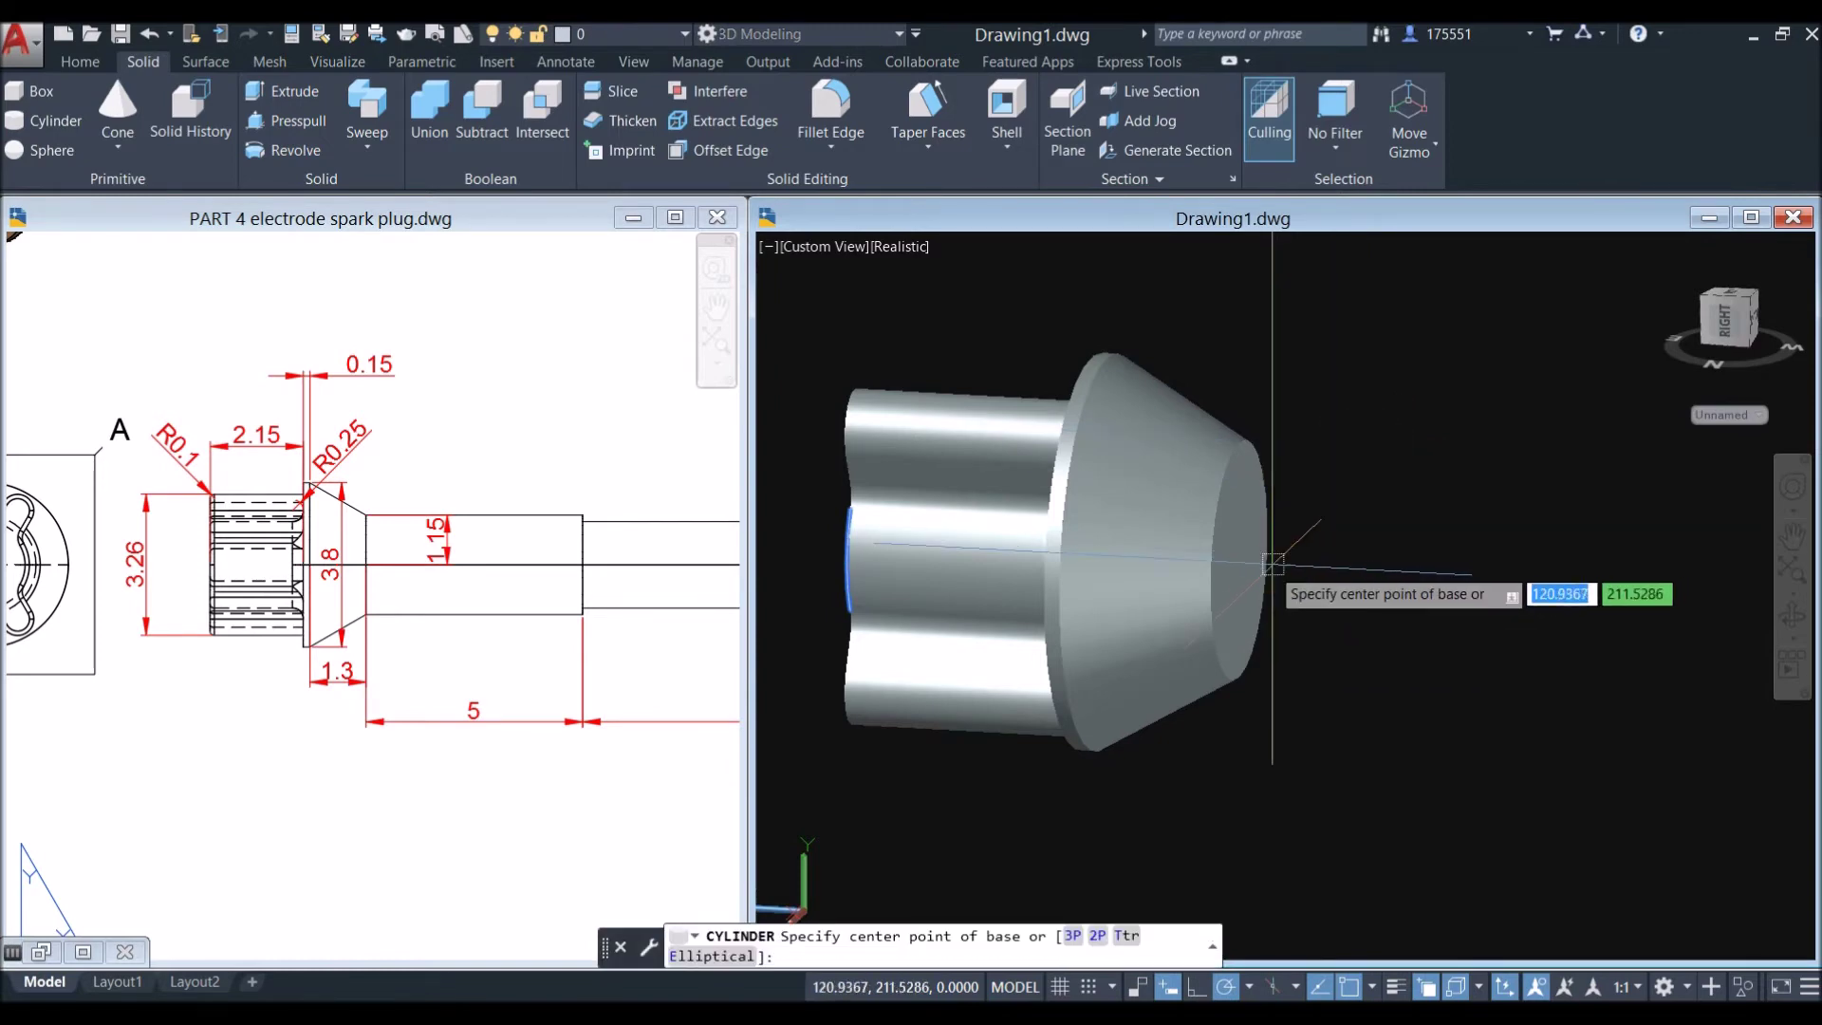
click(1242, 564)
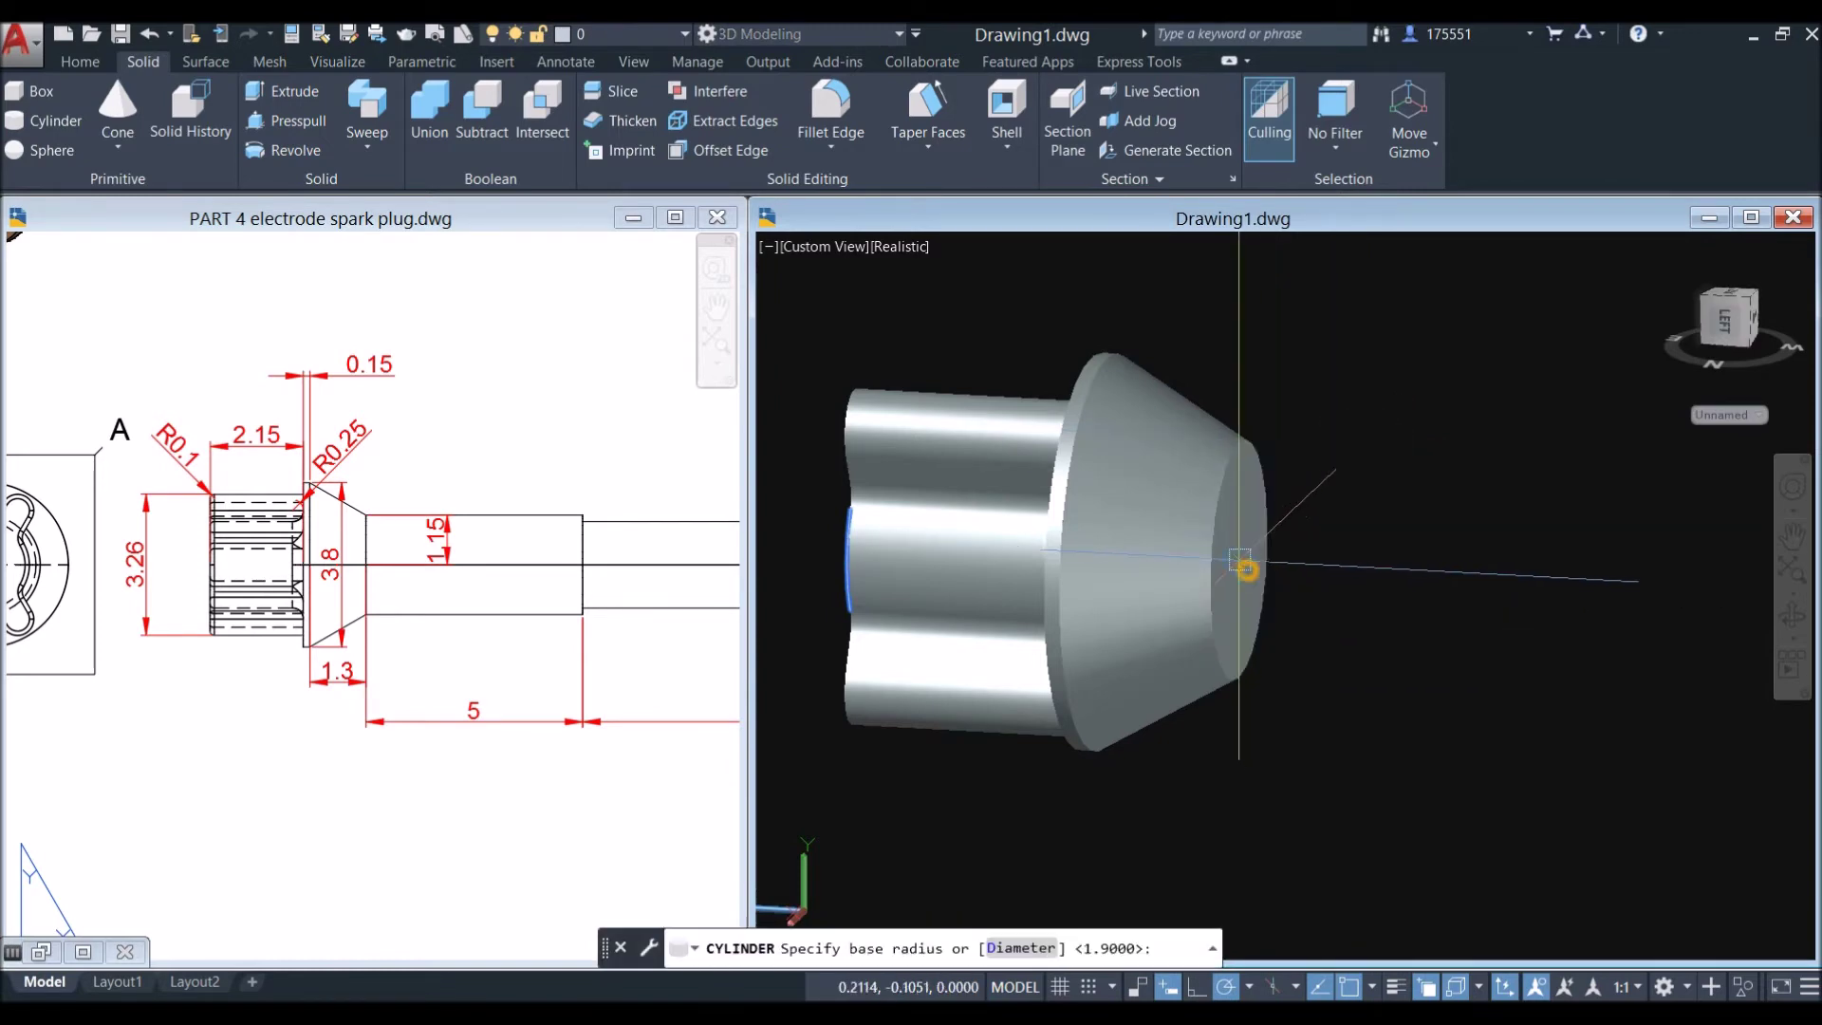
click(1249, 443)
Step: Set the cylinder's height to 5, extending away from the lobed head as dimensioned in the PART 4 side view
scroll(1420, 444, down, 5)
middle_drag(1420, 445, 1109, 497)
click(1418, 492)
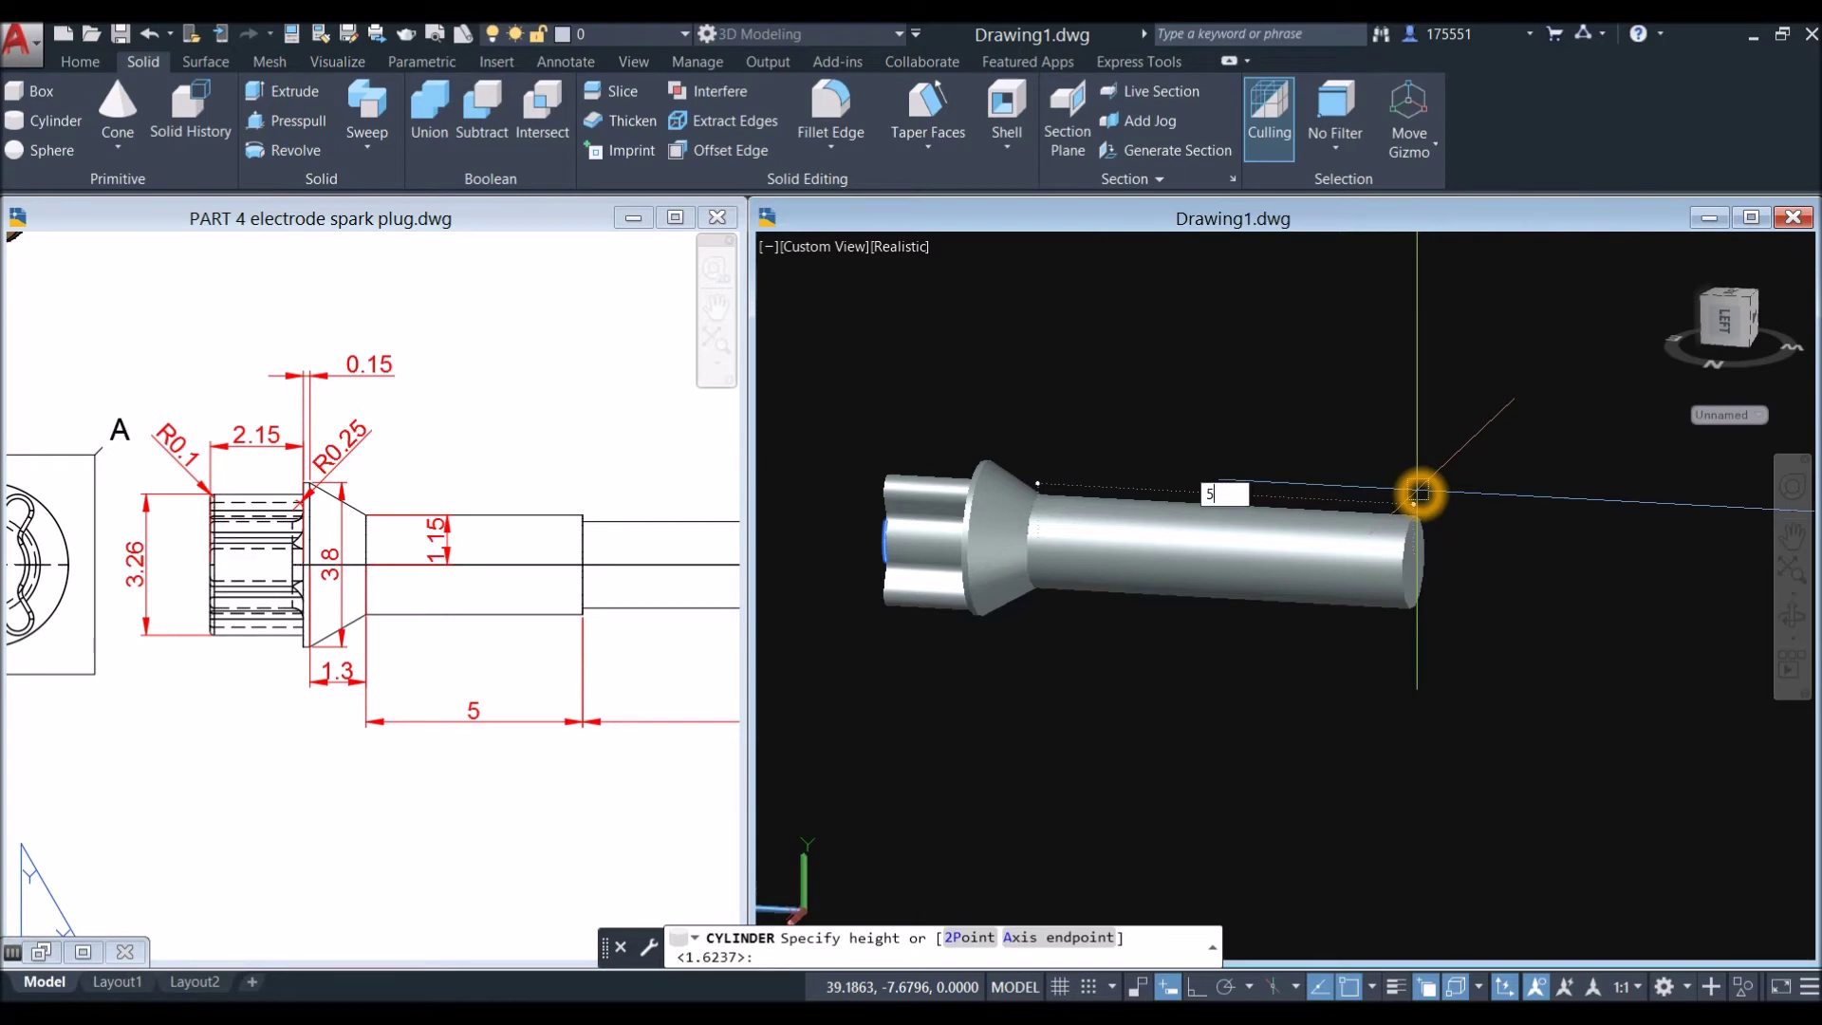
text(5)
key(Return)
Step: Base a second cylinder of diameter 2 at the centre of the first cylinder's free end face
click(563, 624)
scroll(564, 624, down, 2)
middle_drag(564, 624, 108, 649)
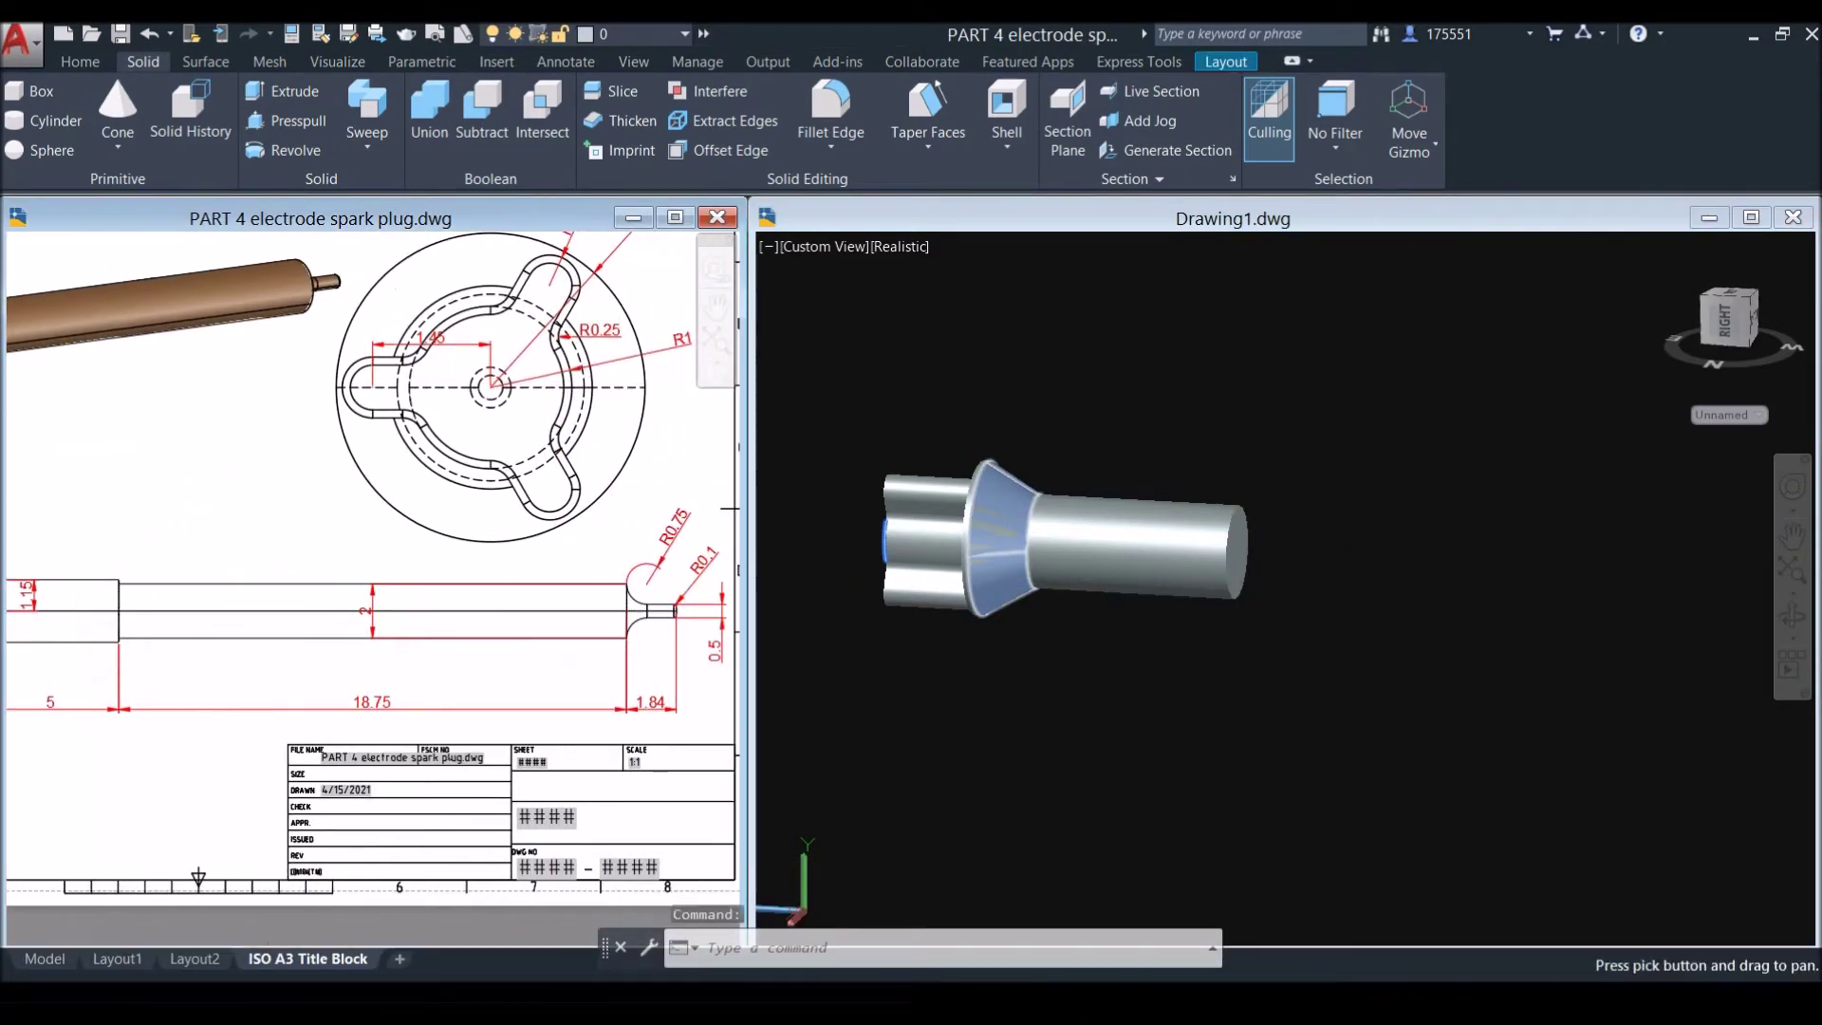
click(1360, 584)
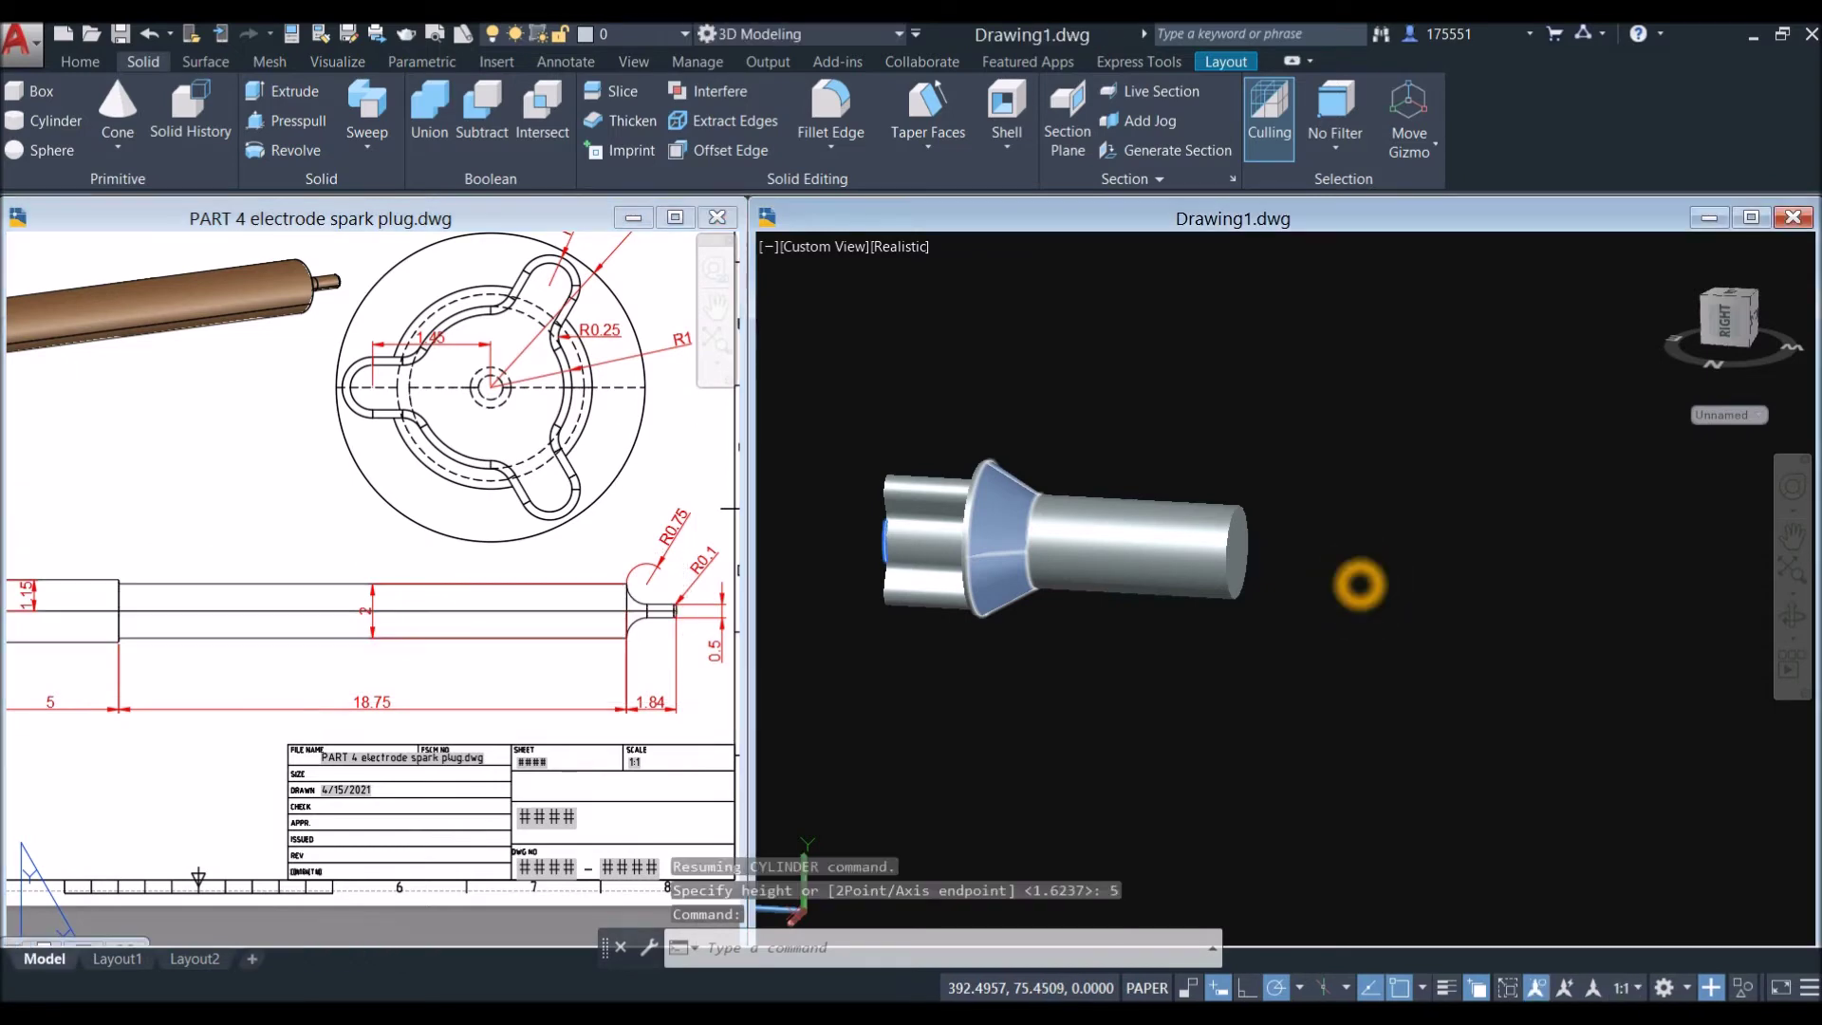
text(cyl)
key(Return)
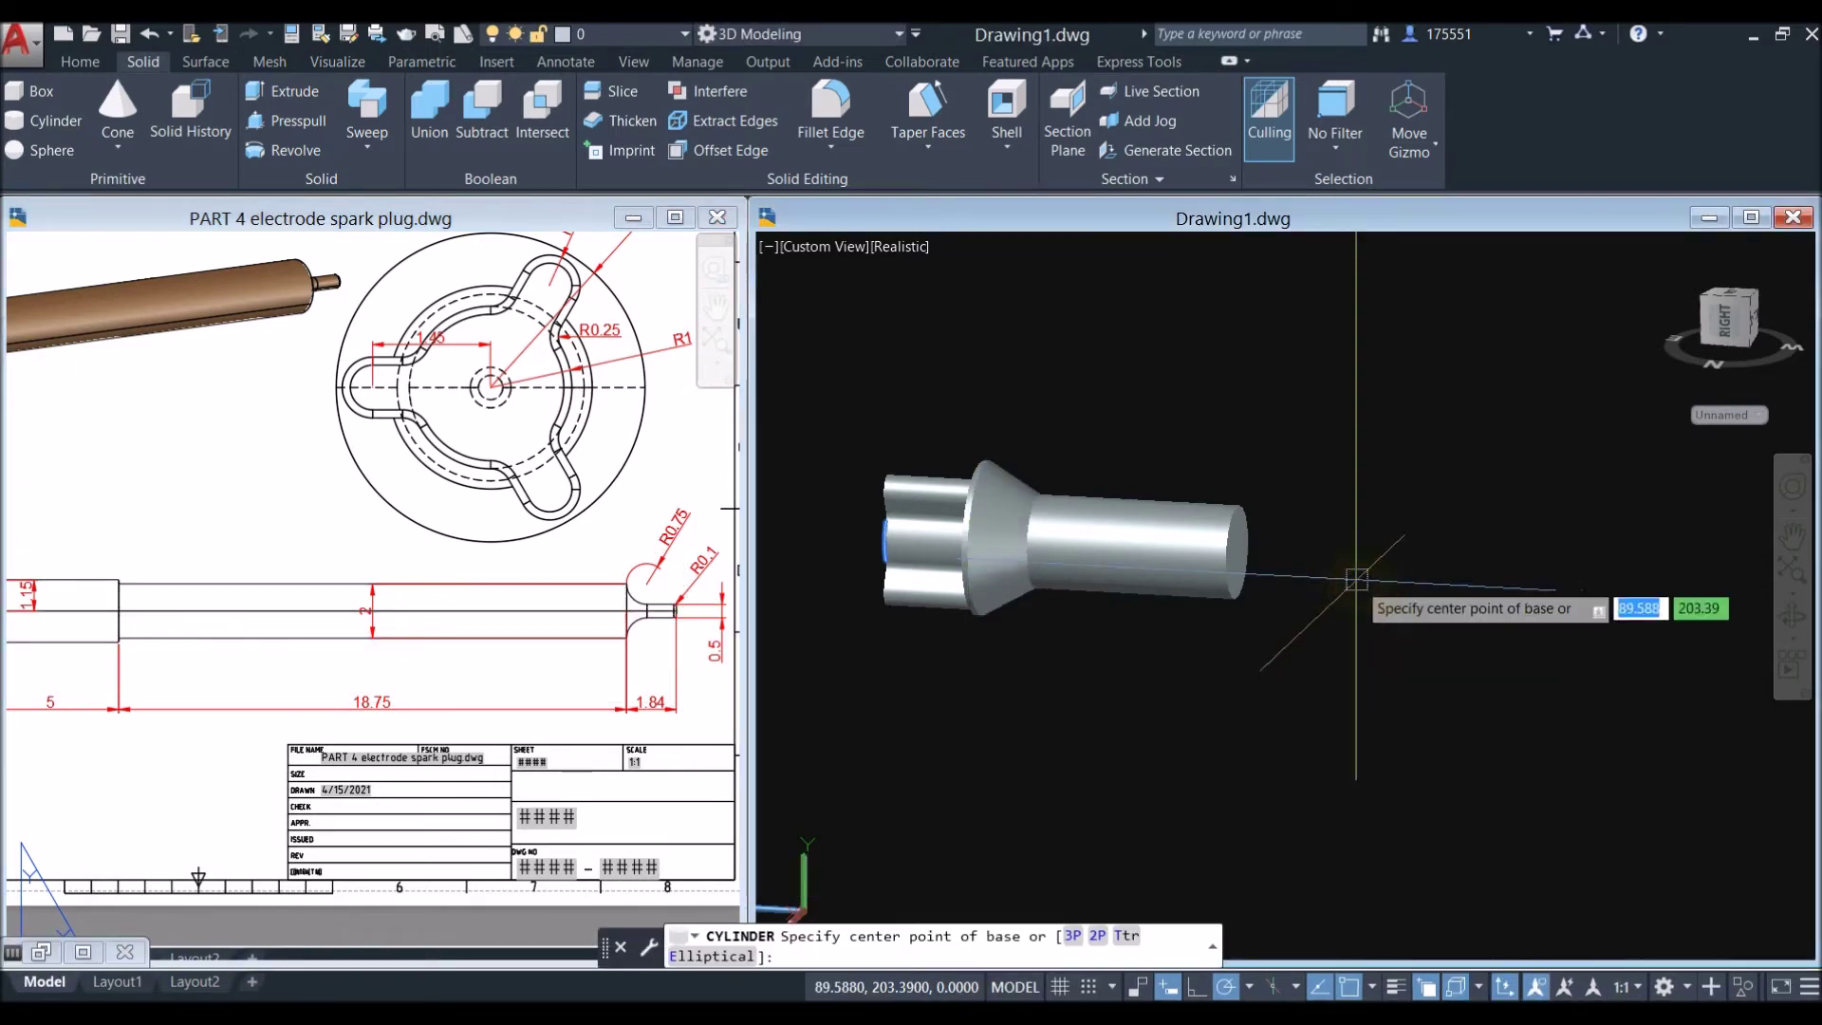
scroll(1272, 560, up, 4)
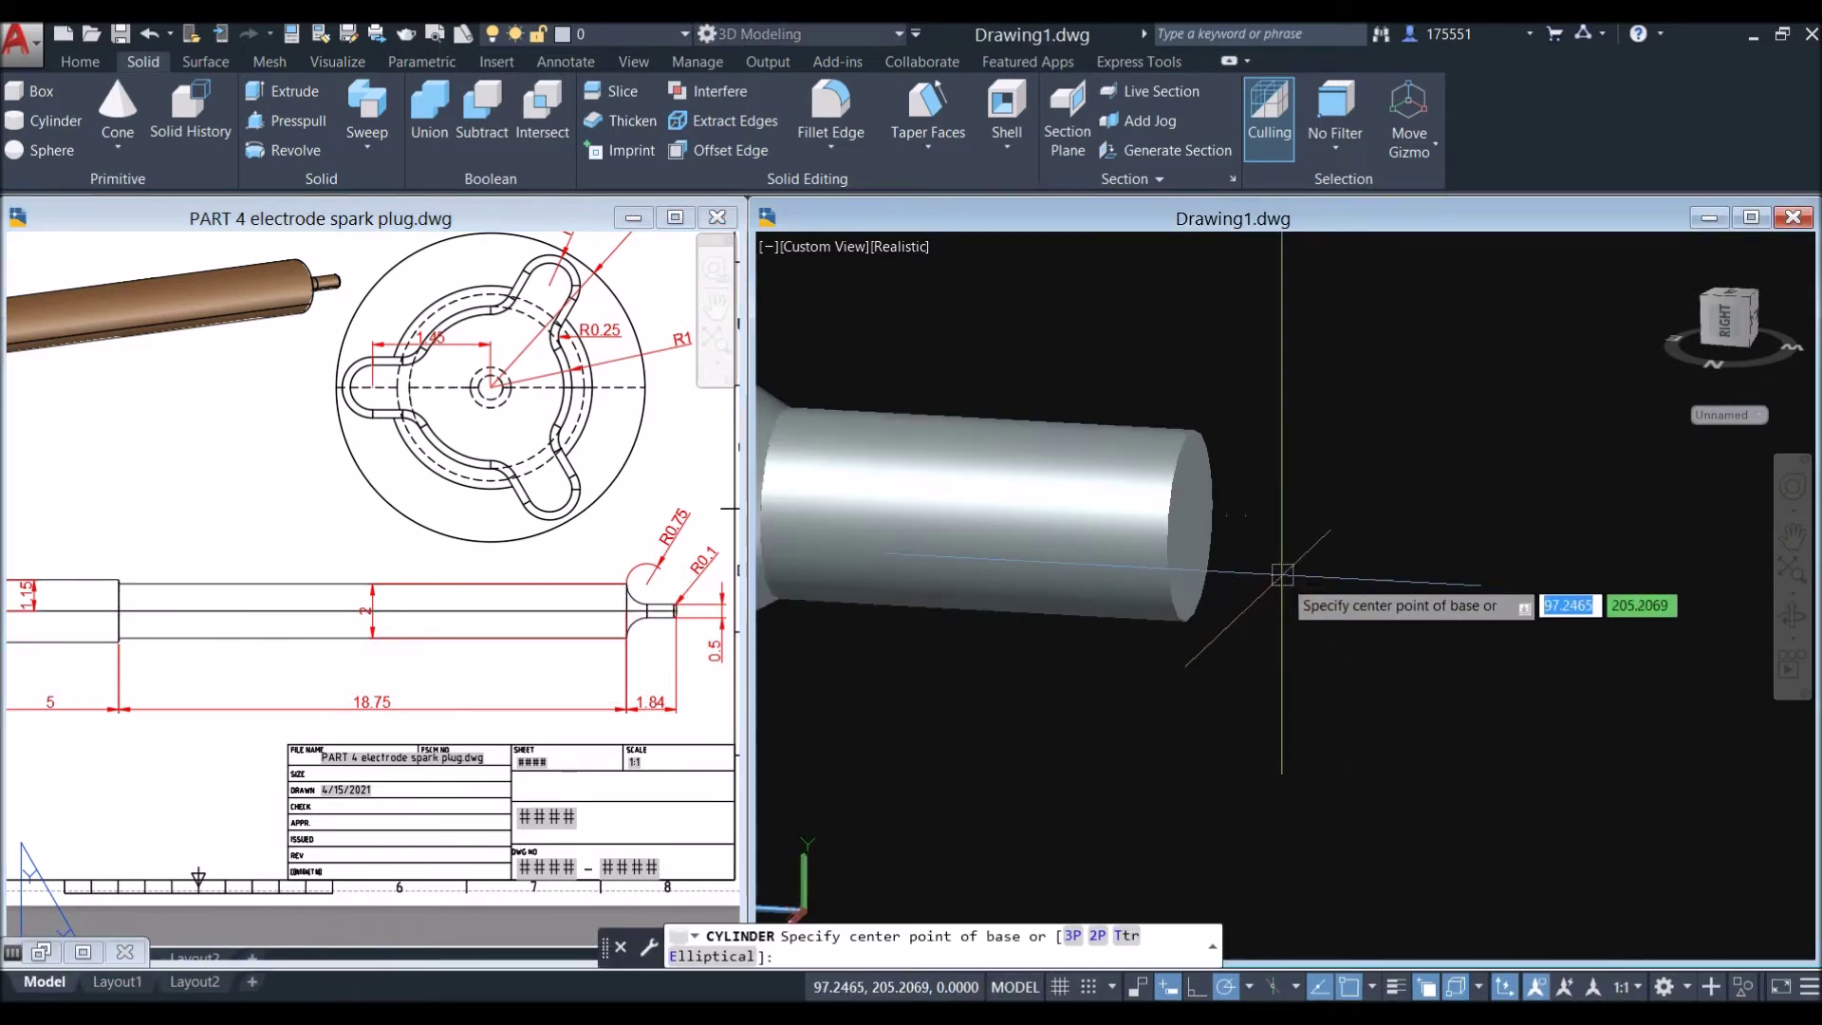
click(1191, 525)
right_click(1248, 491)
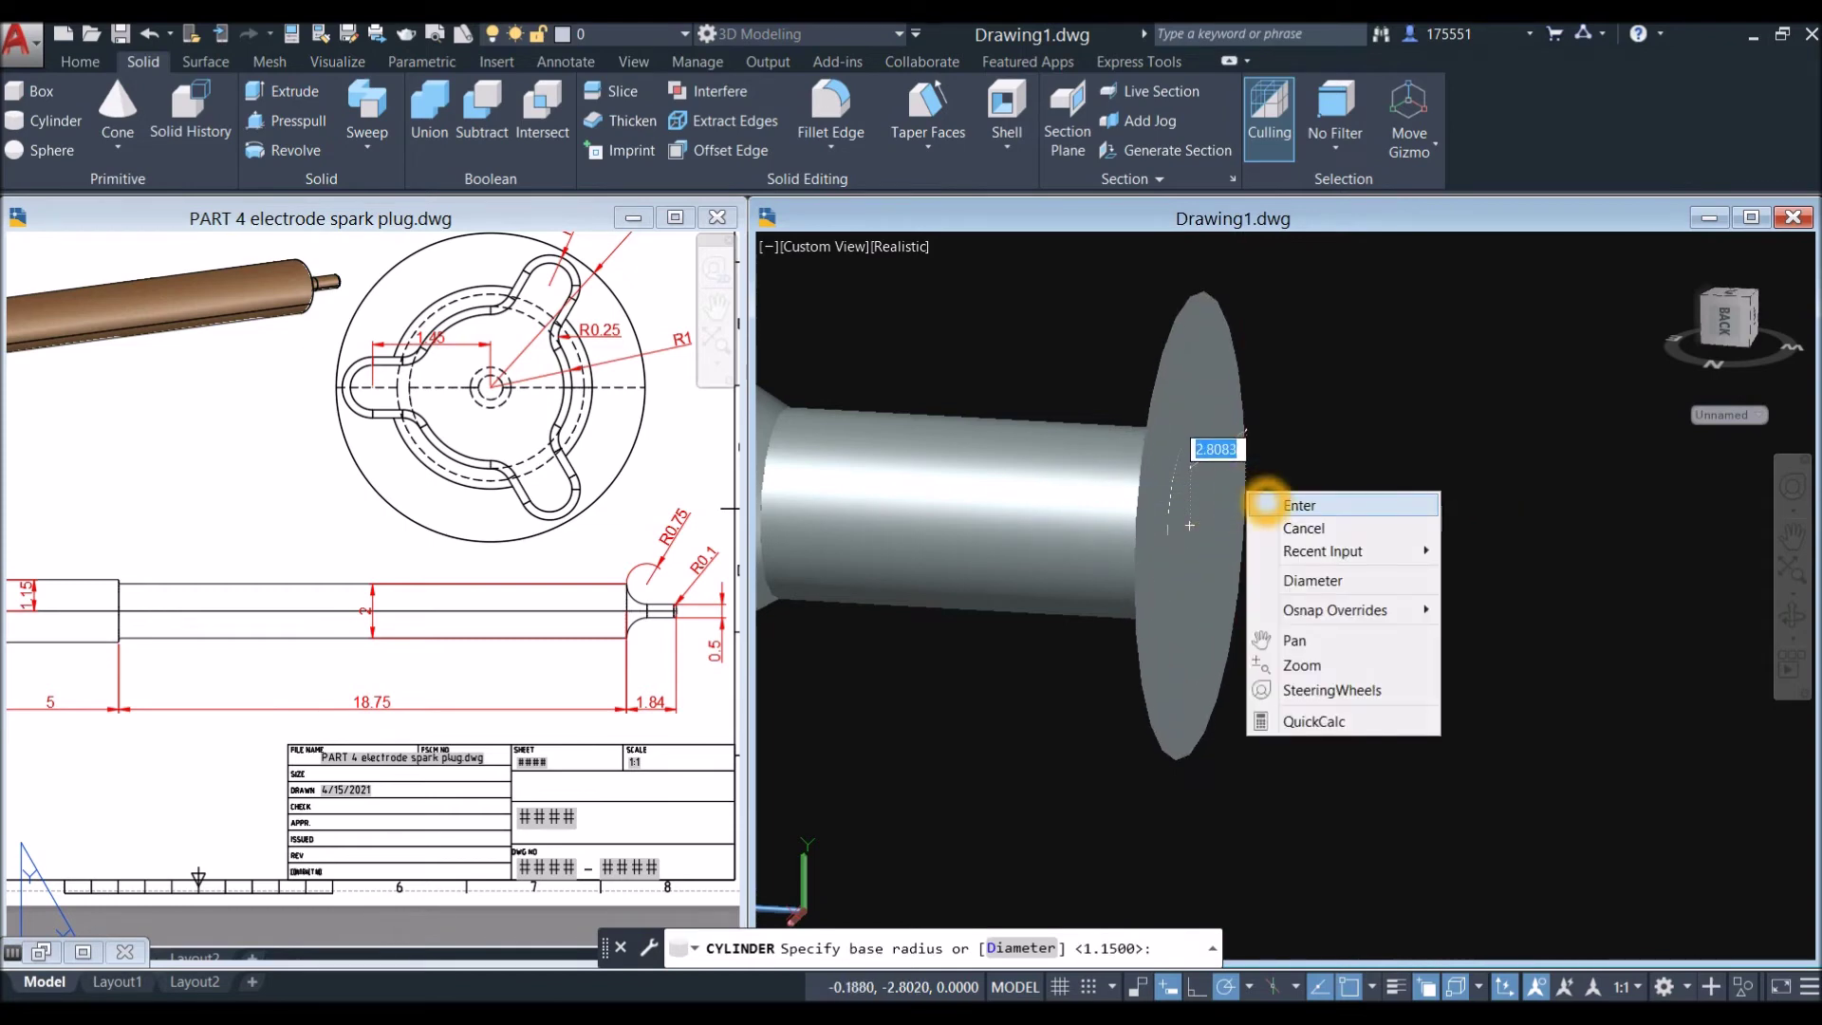
click(1314, 581)
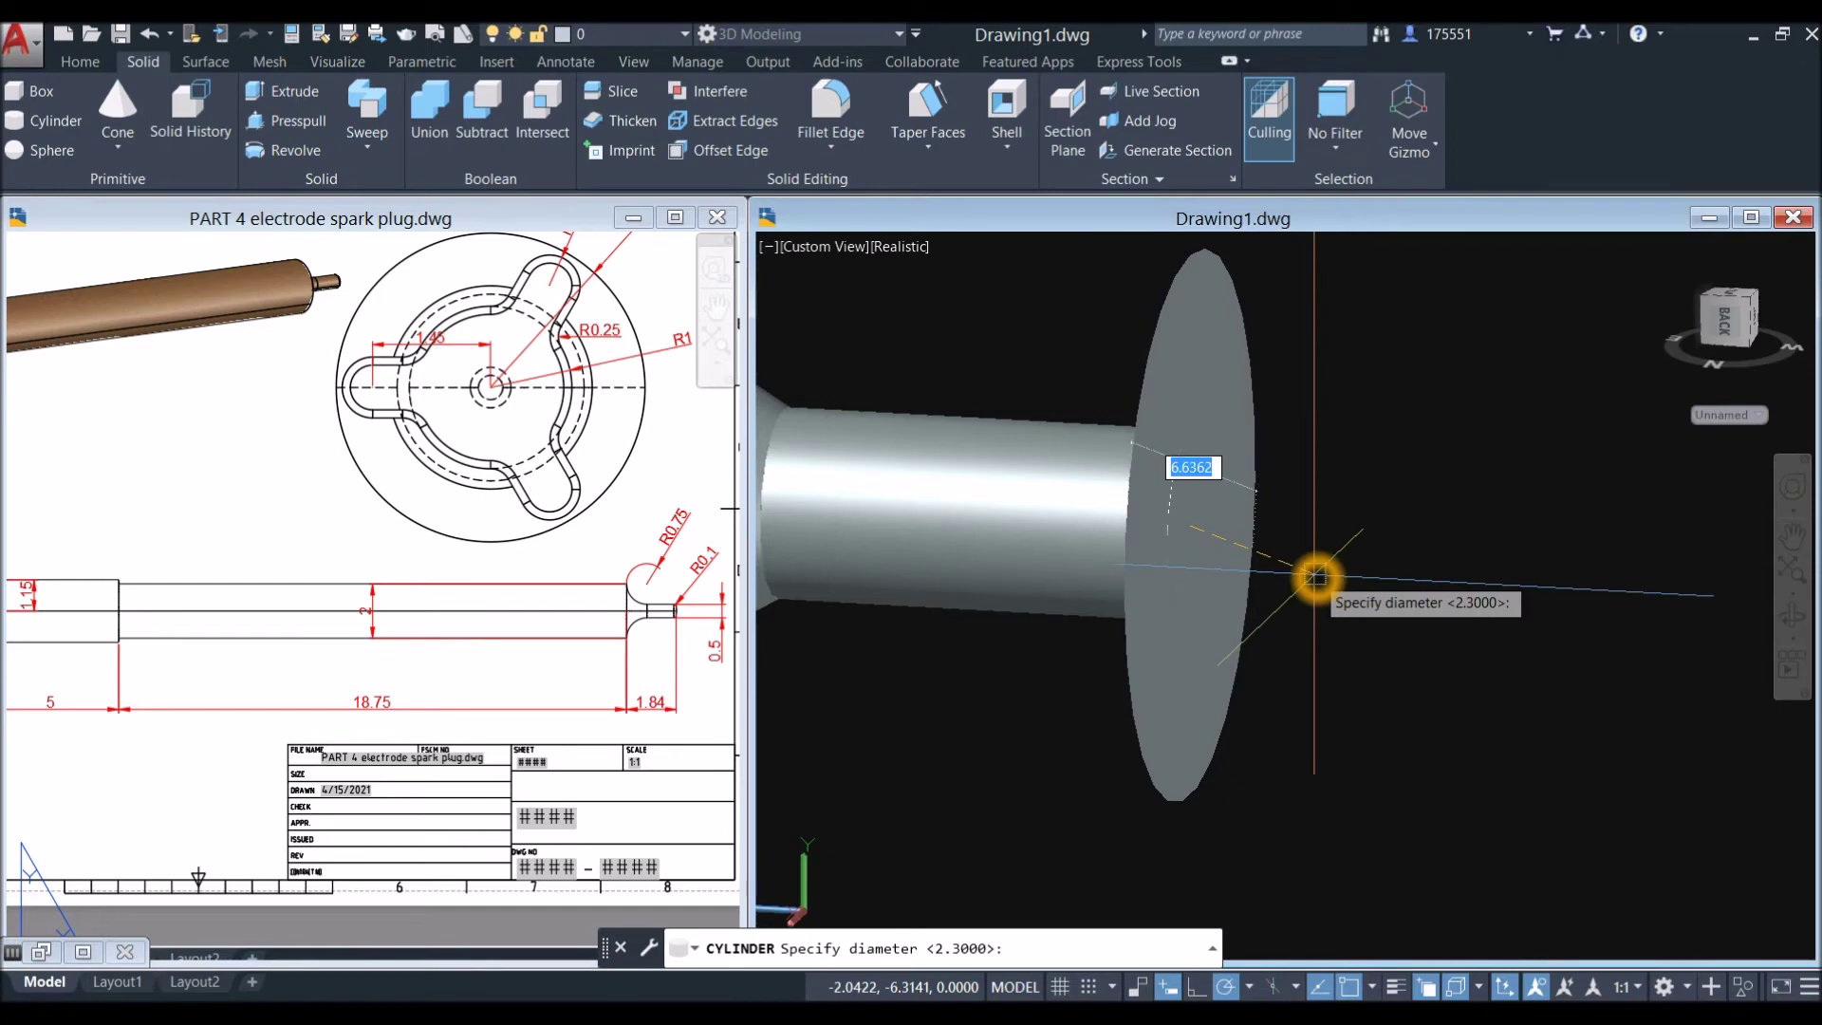
text(2)
key(Return)
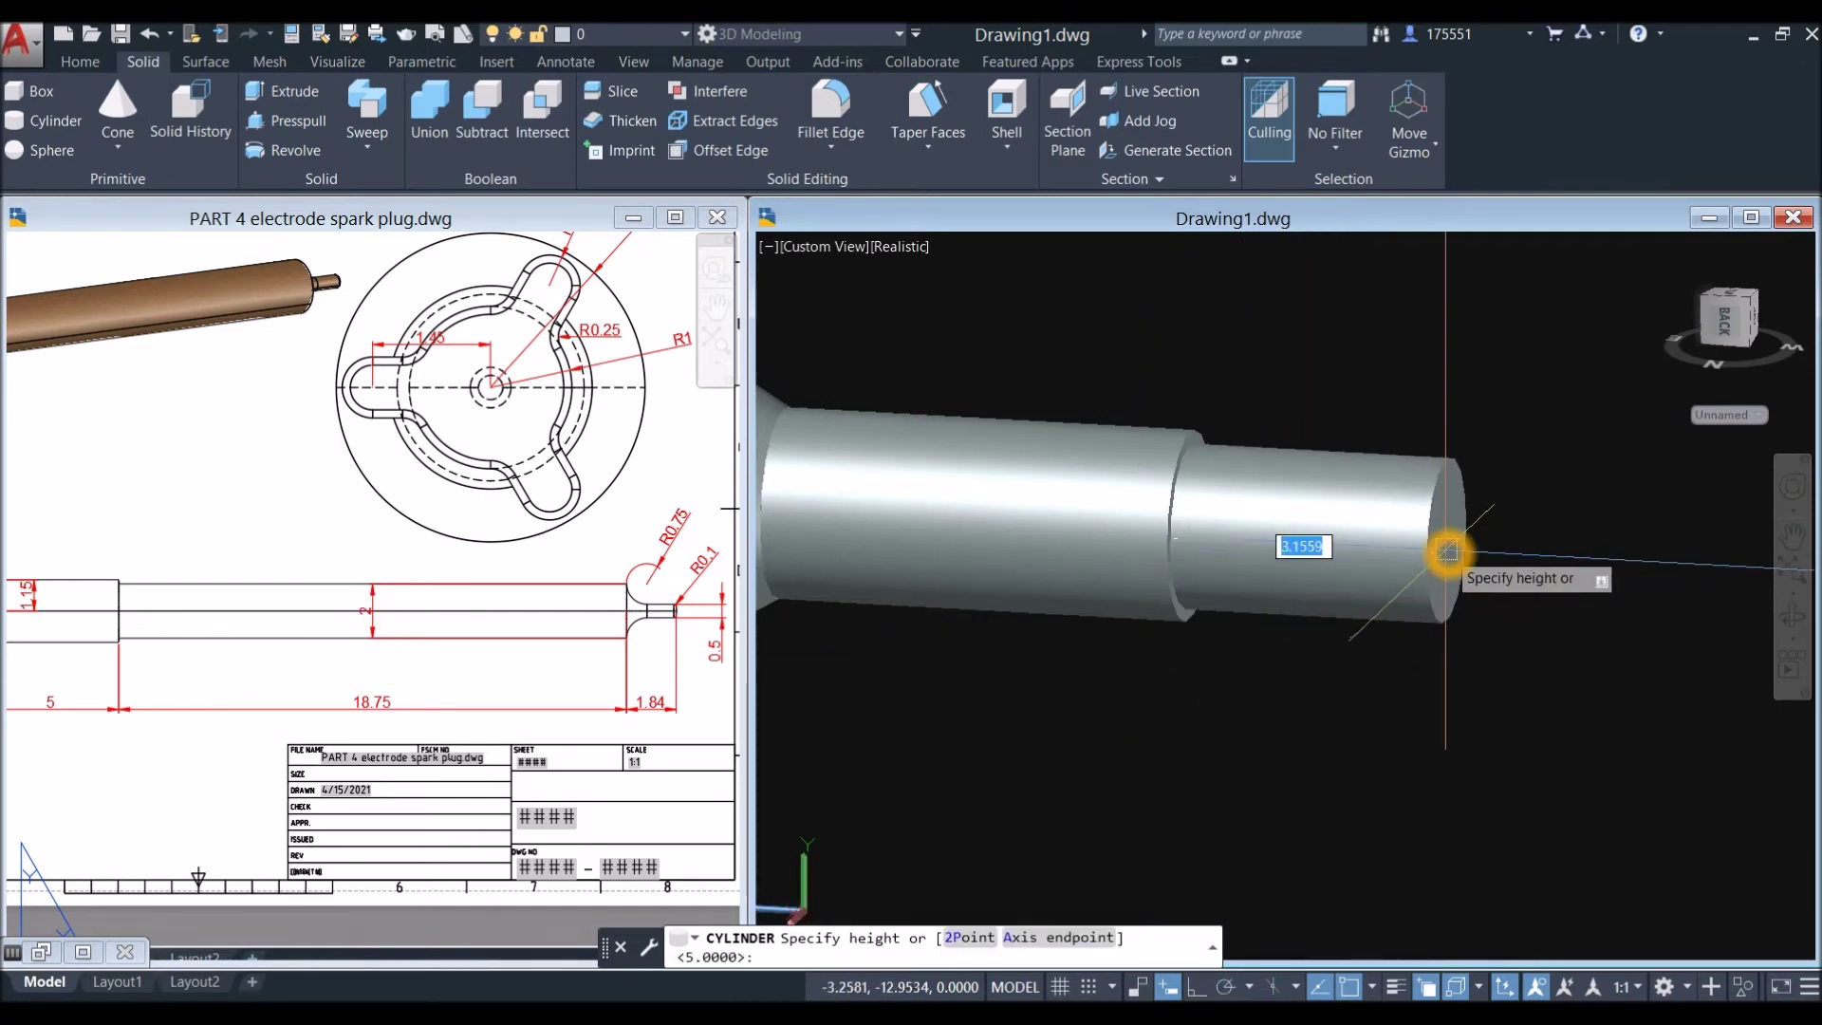
Step: Extend the diameter 2 cylinder away from the head to a height of 18.75
scroll(1451, 557, down, 3)
scroll(1526, 539, down, 2)
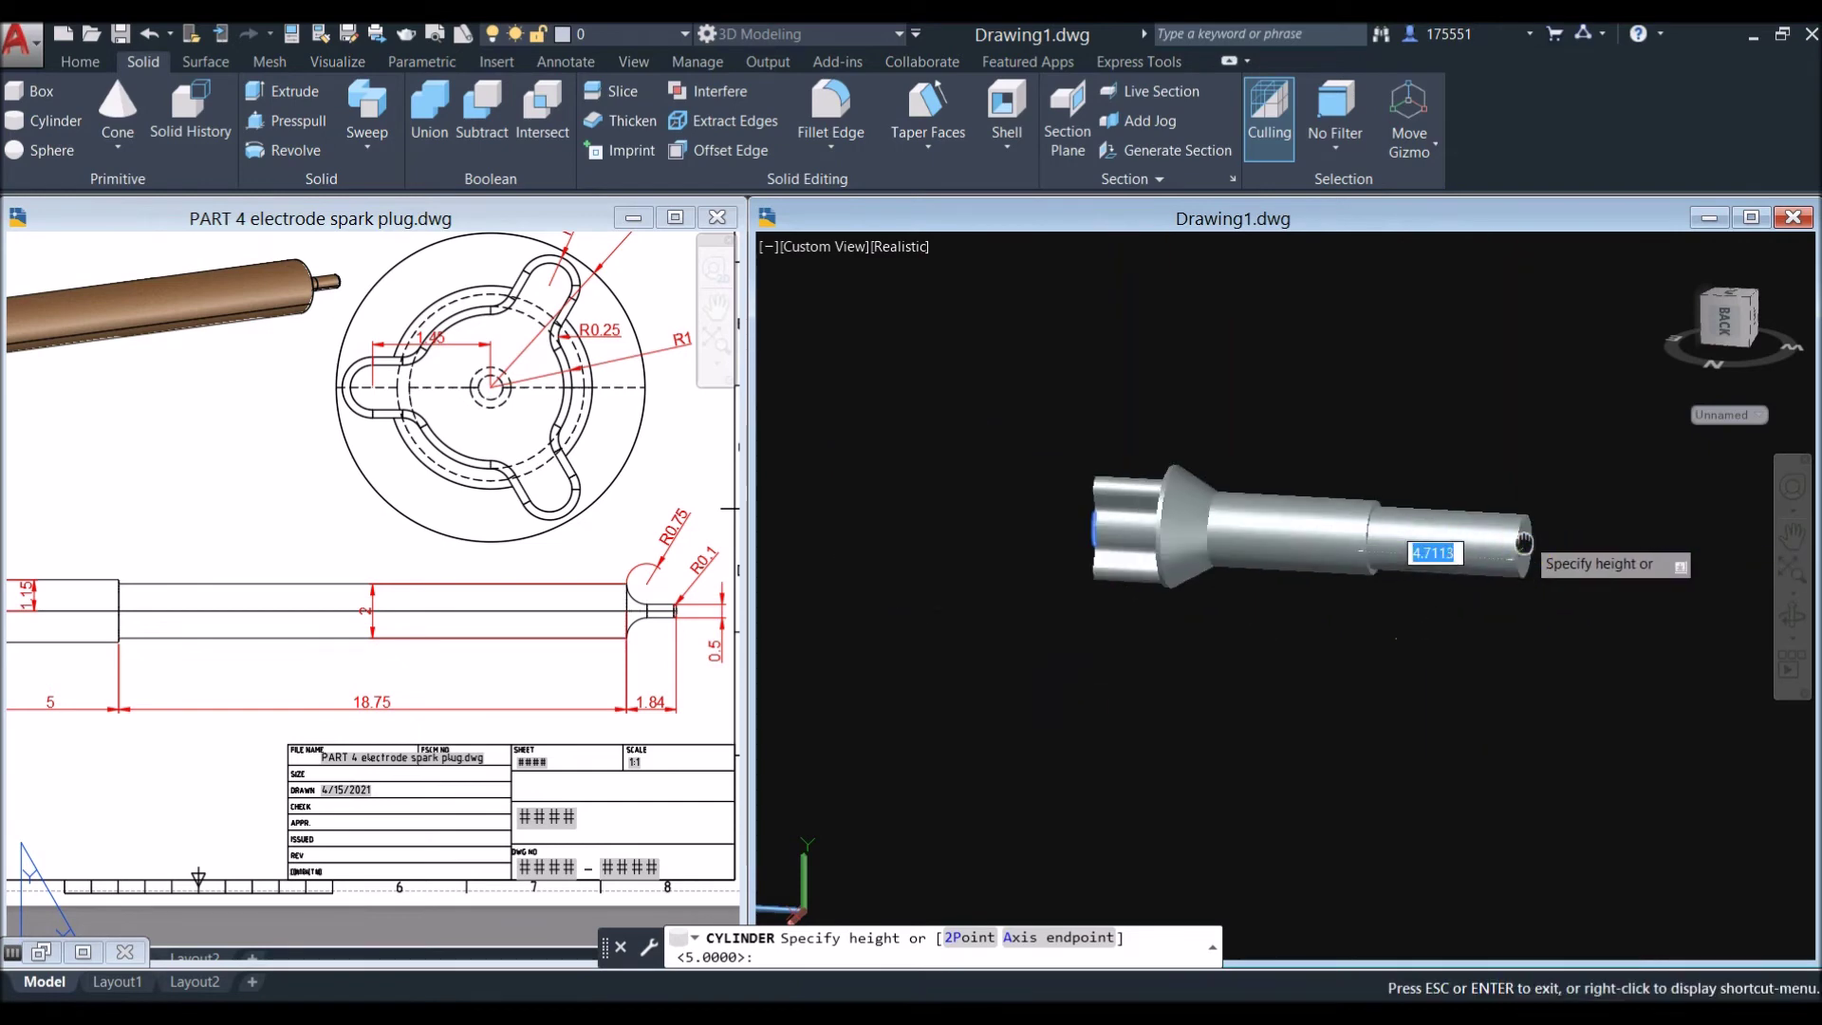
middle_drag(1527, 540, 1272, 616)
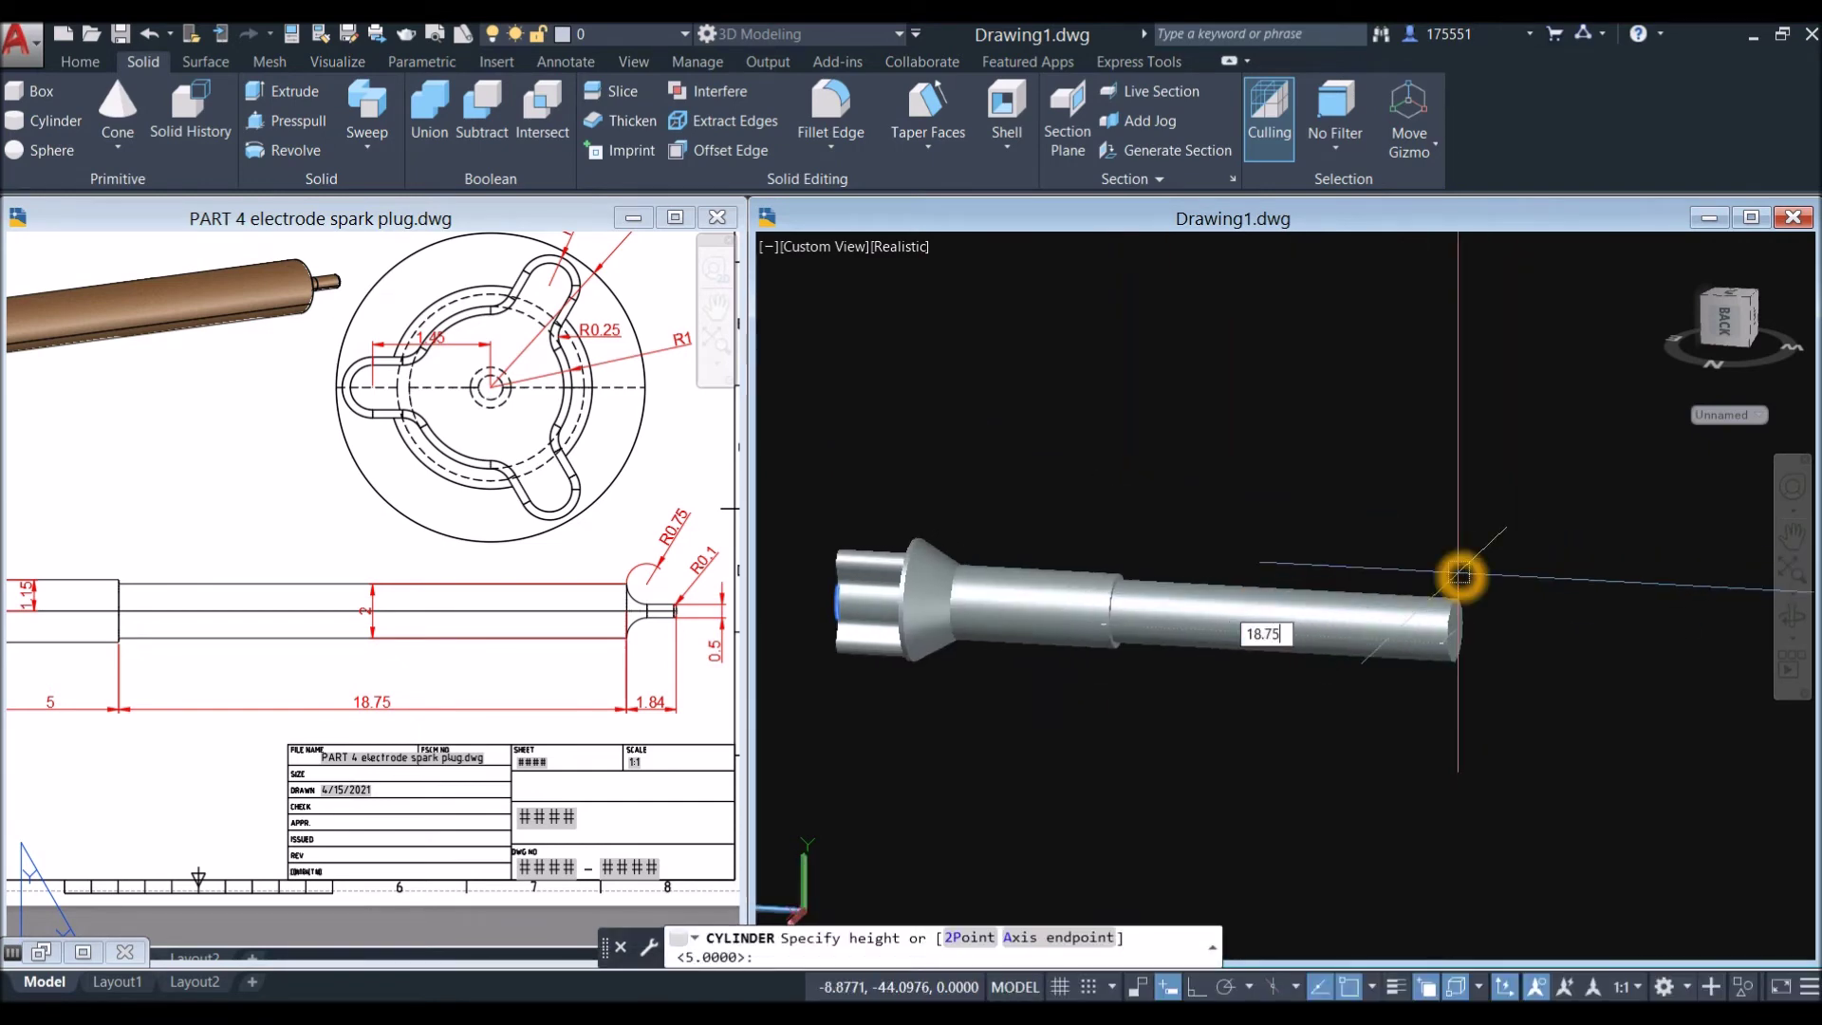
key(Return)
Step: Check the radius and height of the long shaft cylinder in its object properties
click(1434, 619)
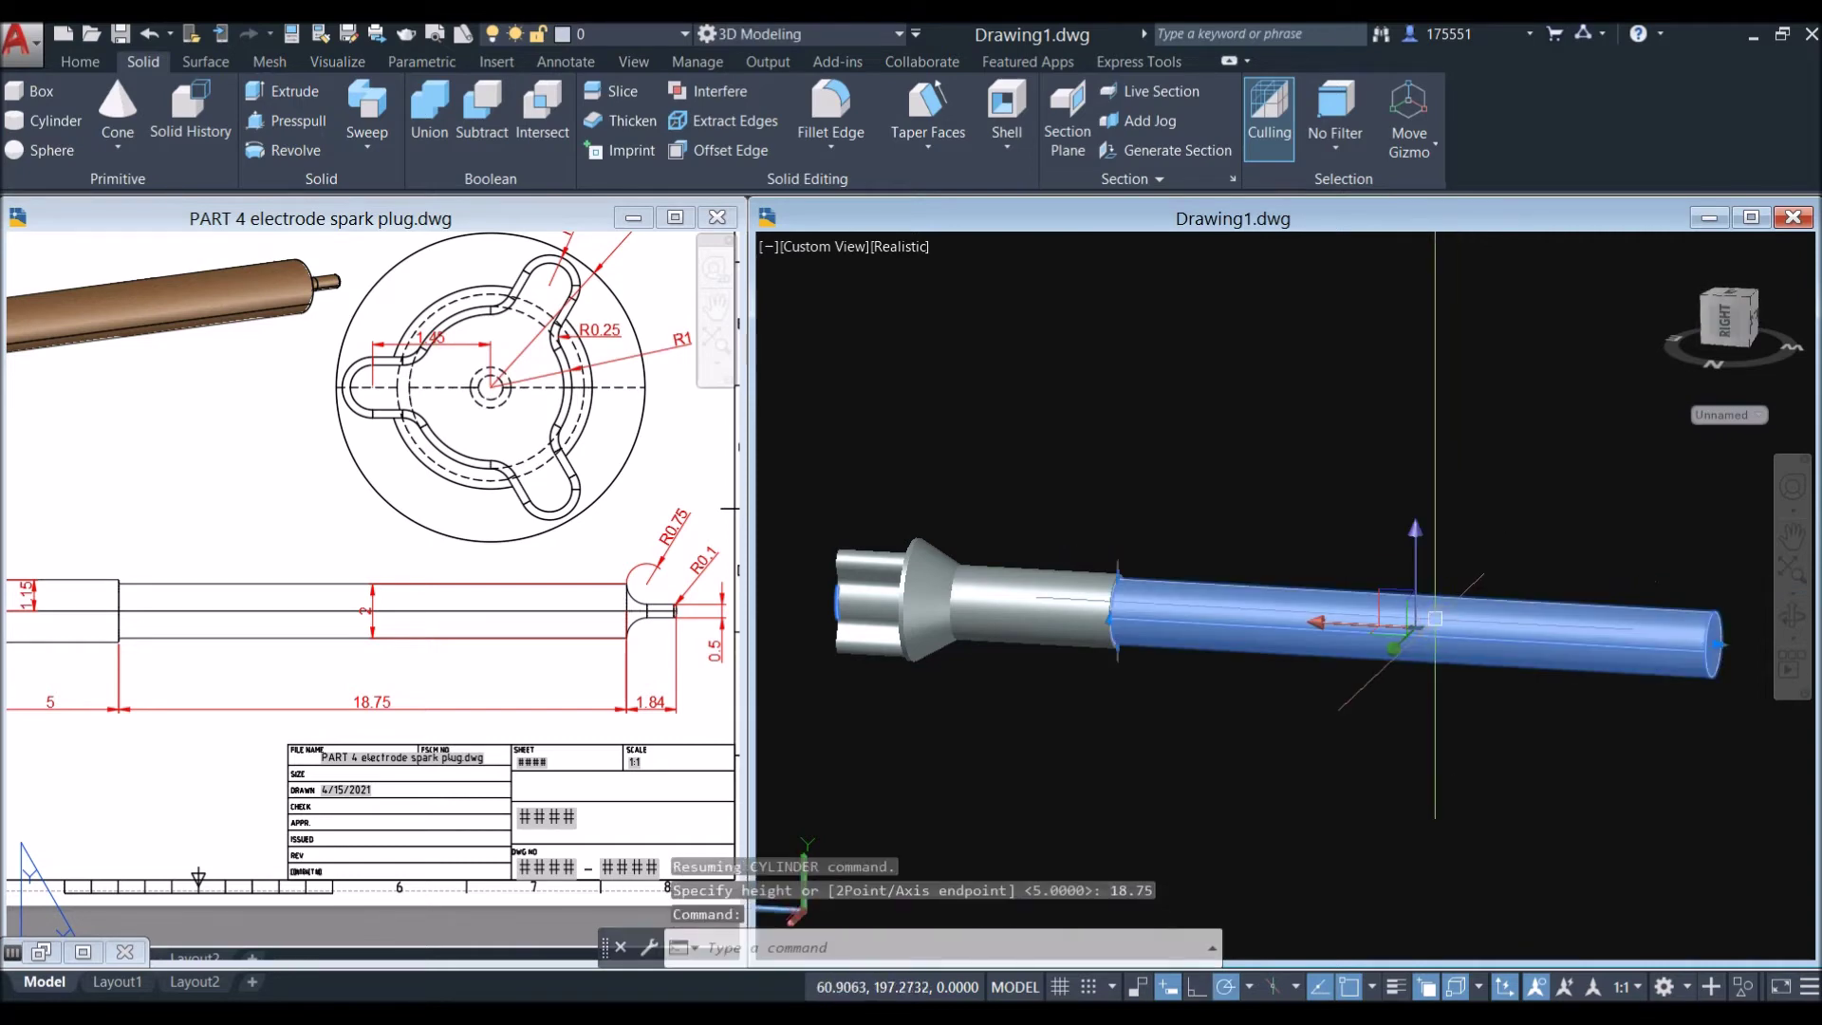
double_click(1439, 619)
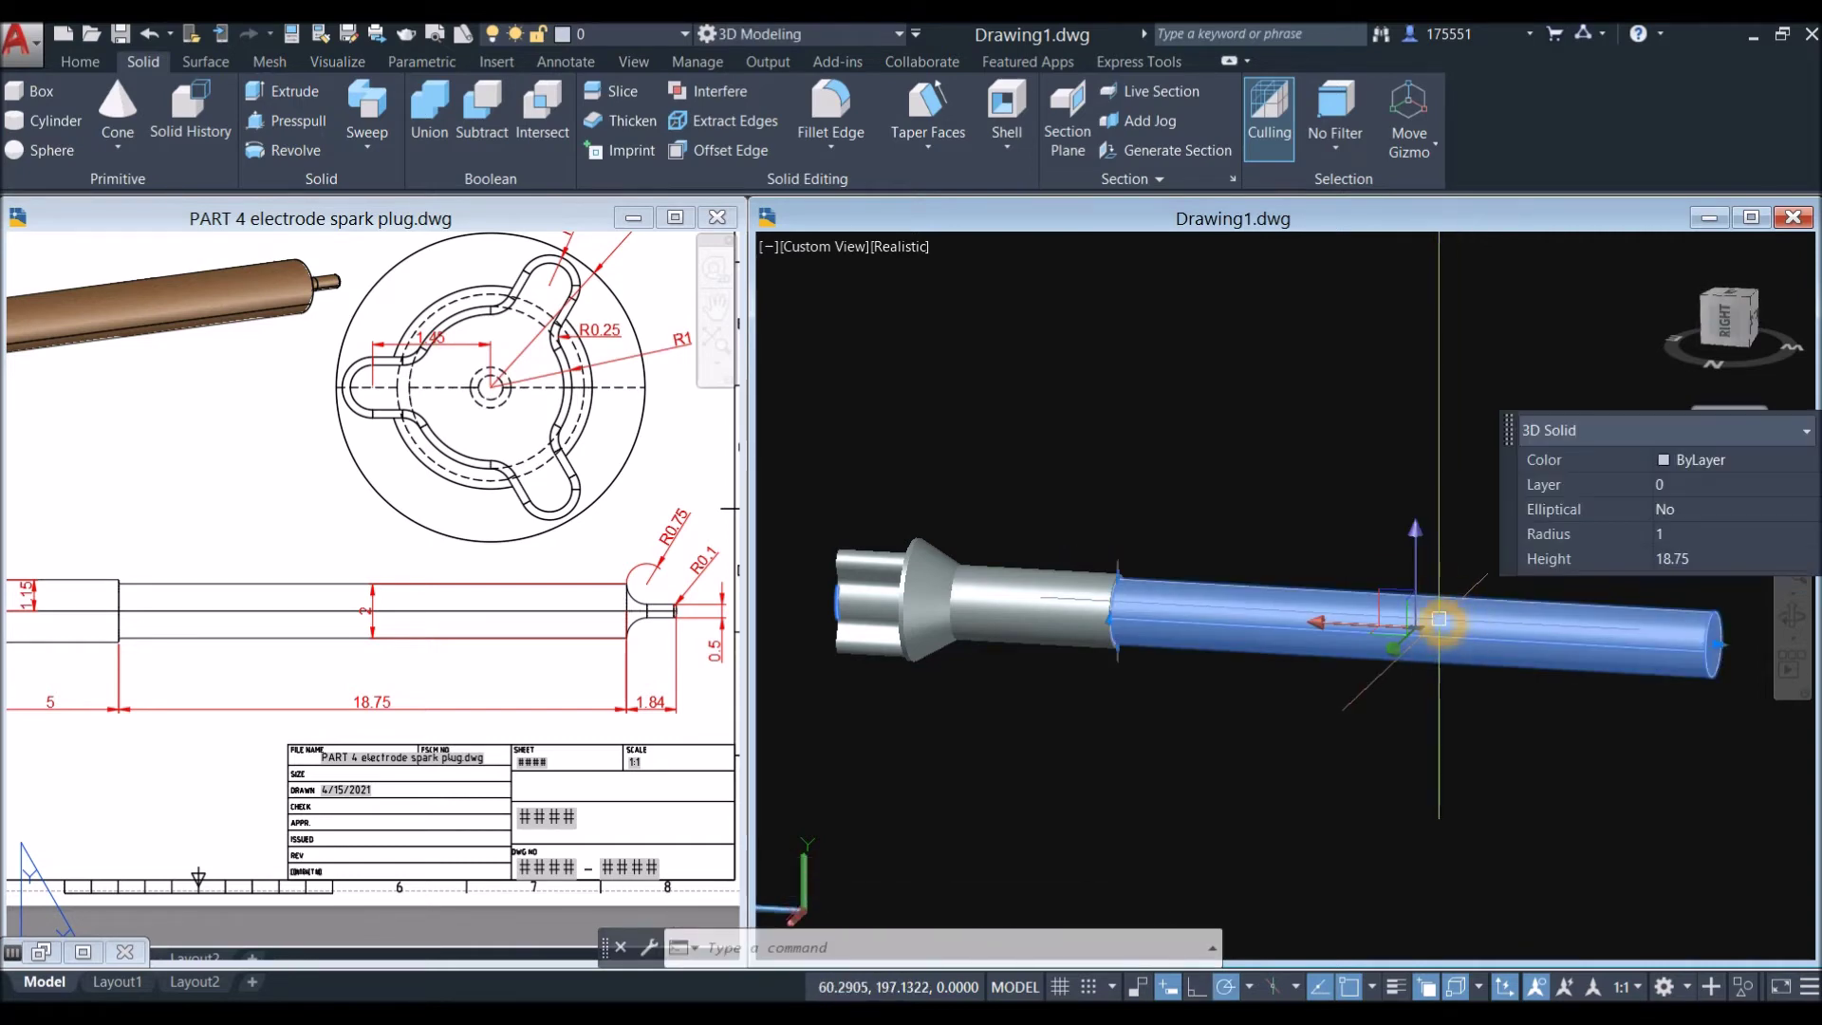
key(Escape)
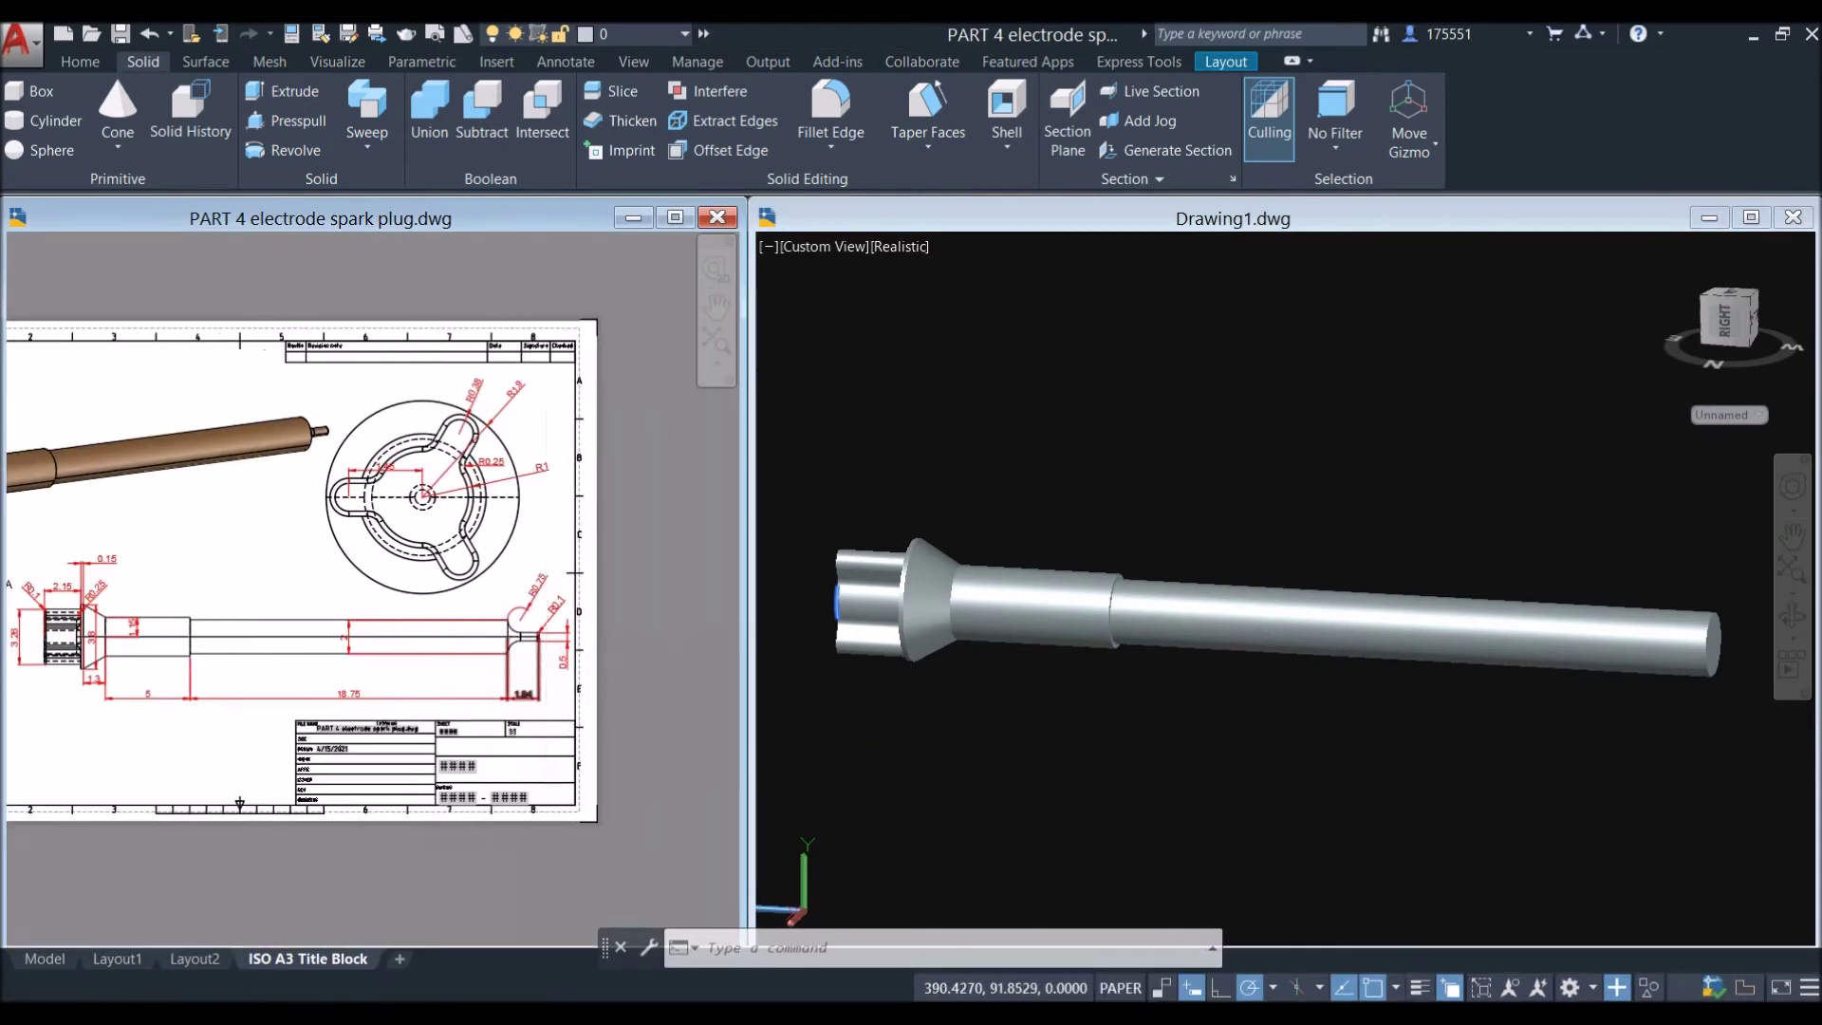
Step: Base a thin cylinder of diameter 0.5 at the centre of the long shaft's free end face
scroll(549, 655, up, 4)
middle_drag(548, 655, 511, 664)
click(1318, 781)
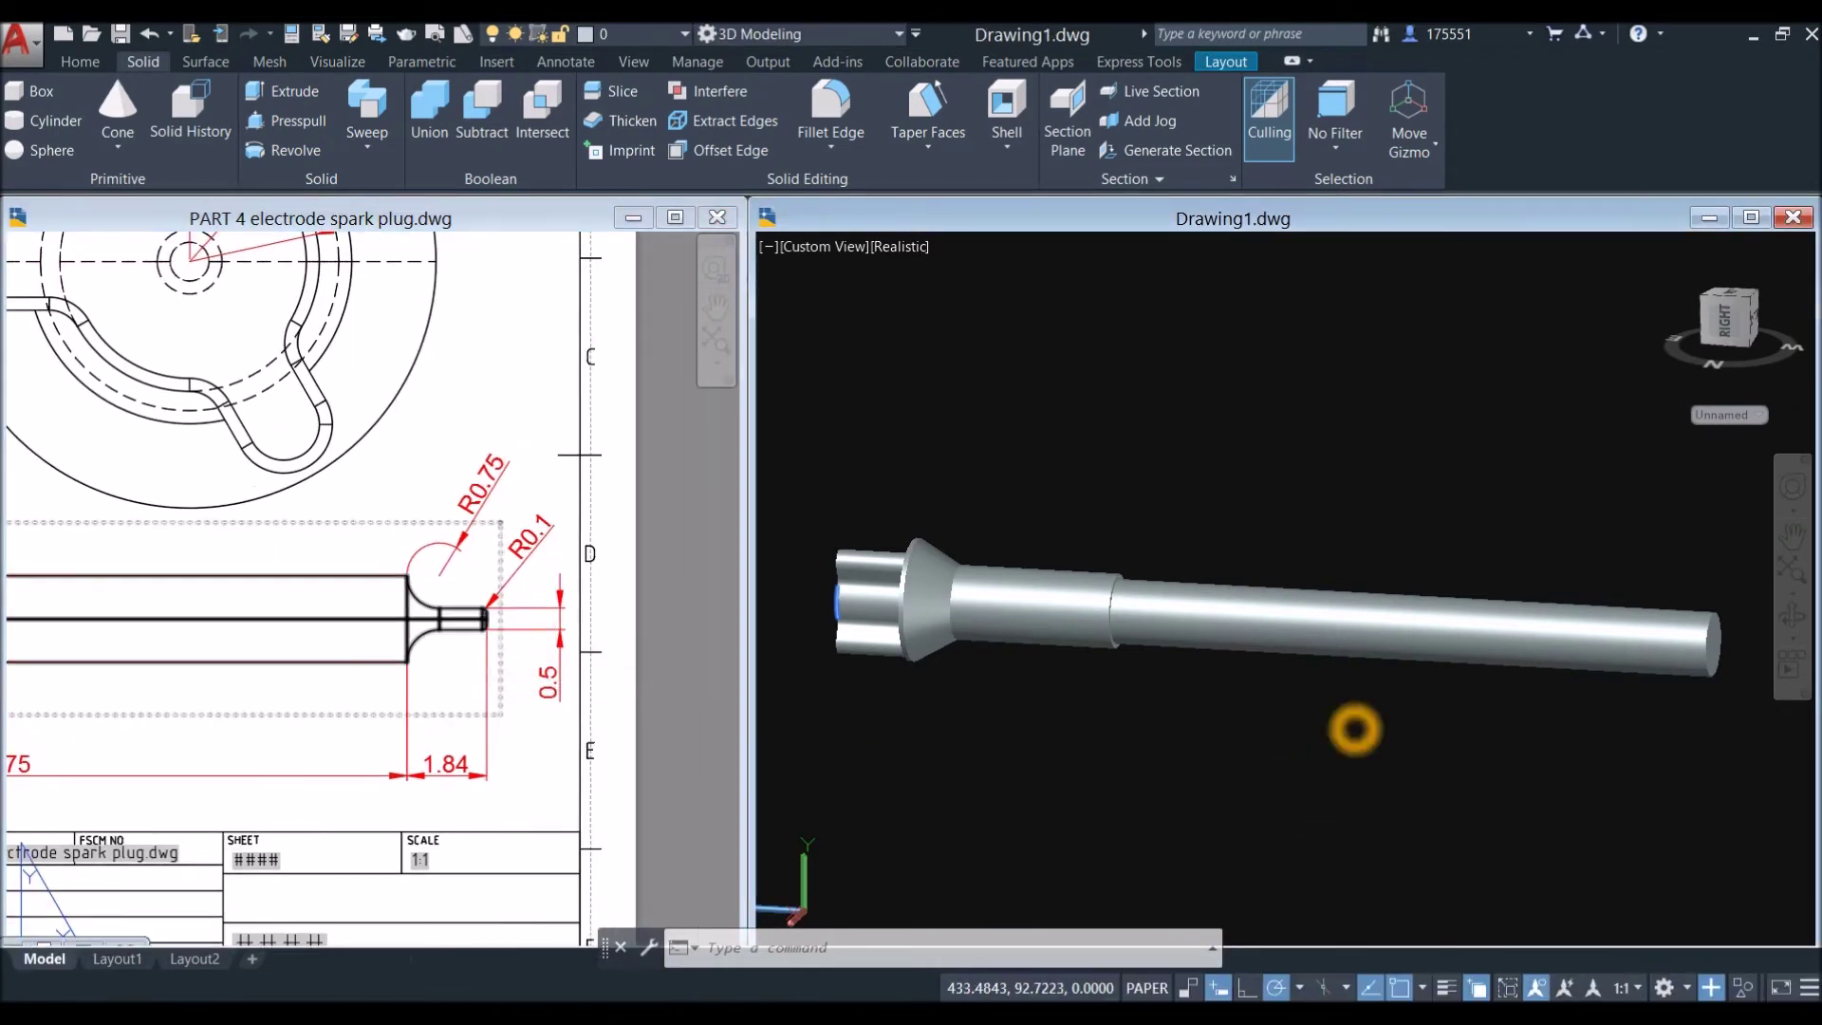
middle_drag(1426, 684, 994, 693)
scroll(994, 672, down, 4)
scroll(1311, 628, up, 3)
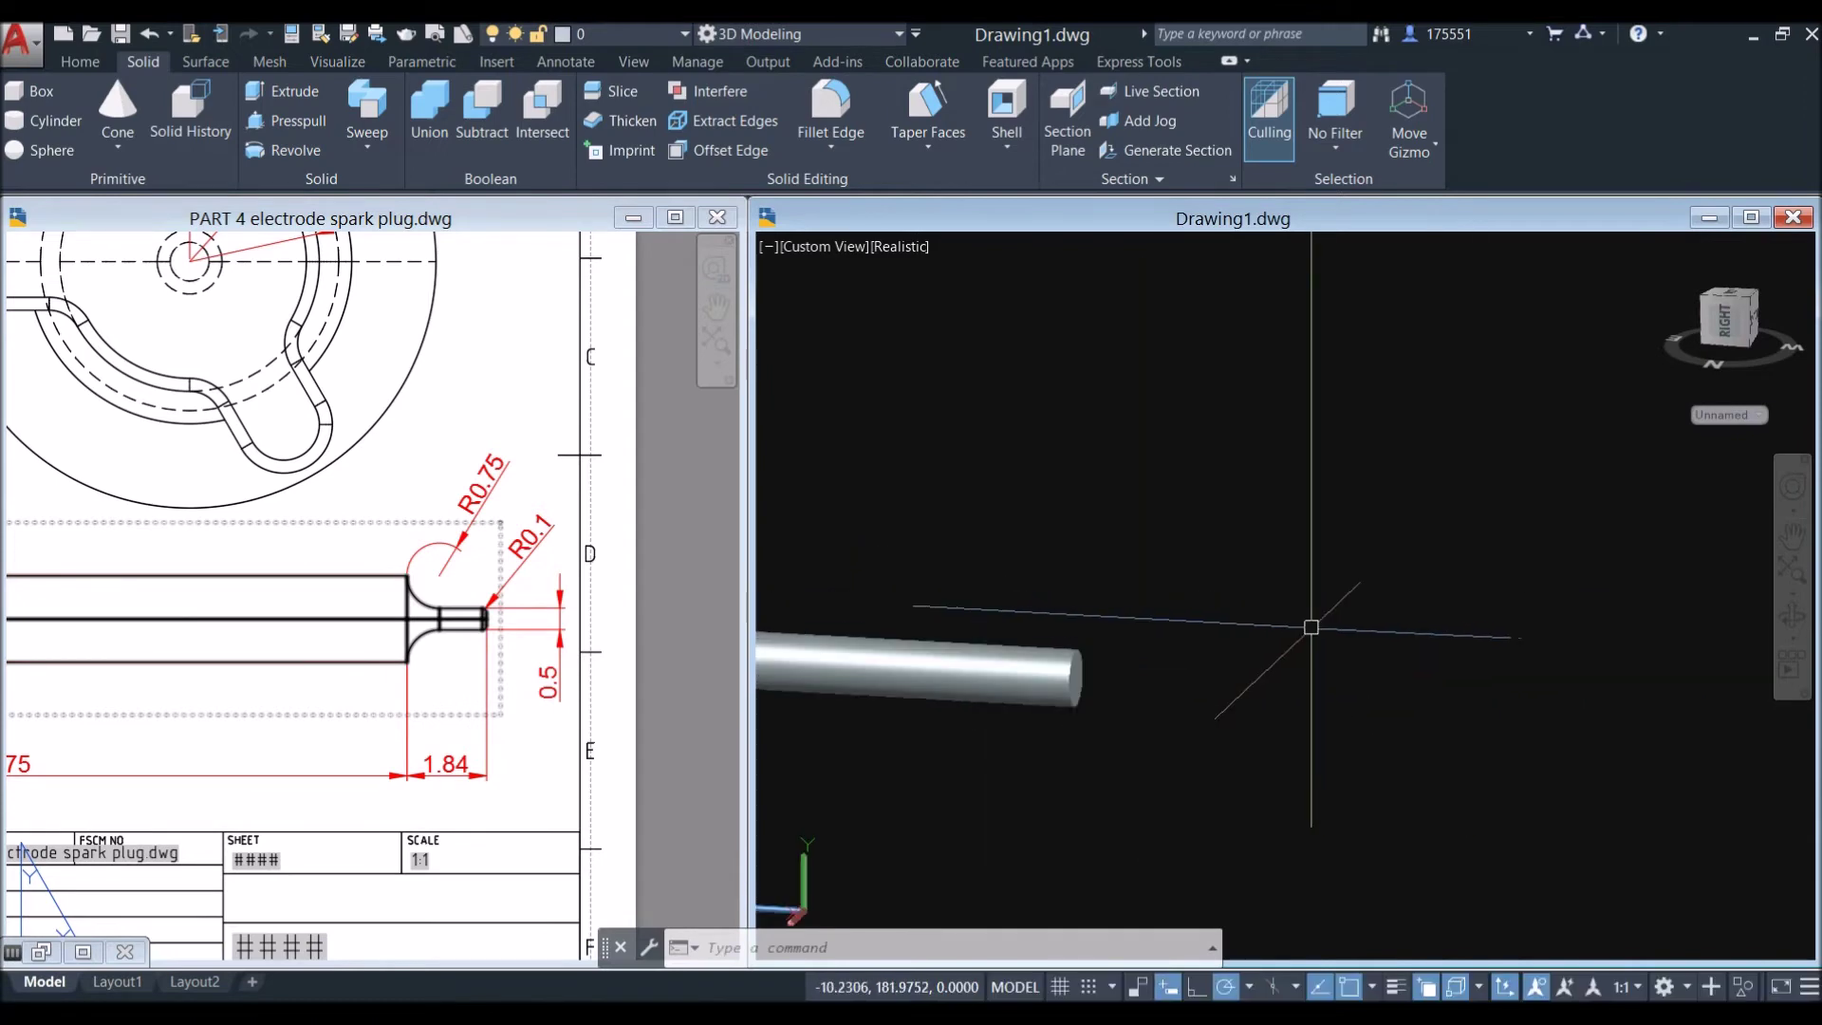
scroll(1311, 628, up, 2)
click(1076, 595)
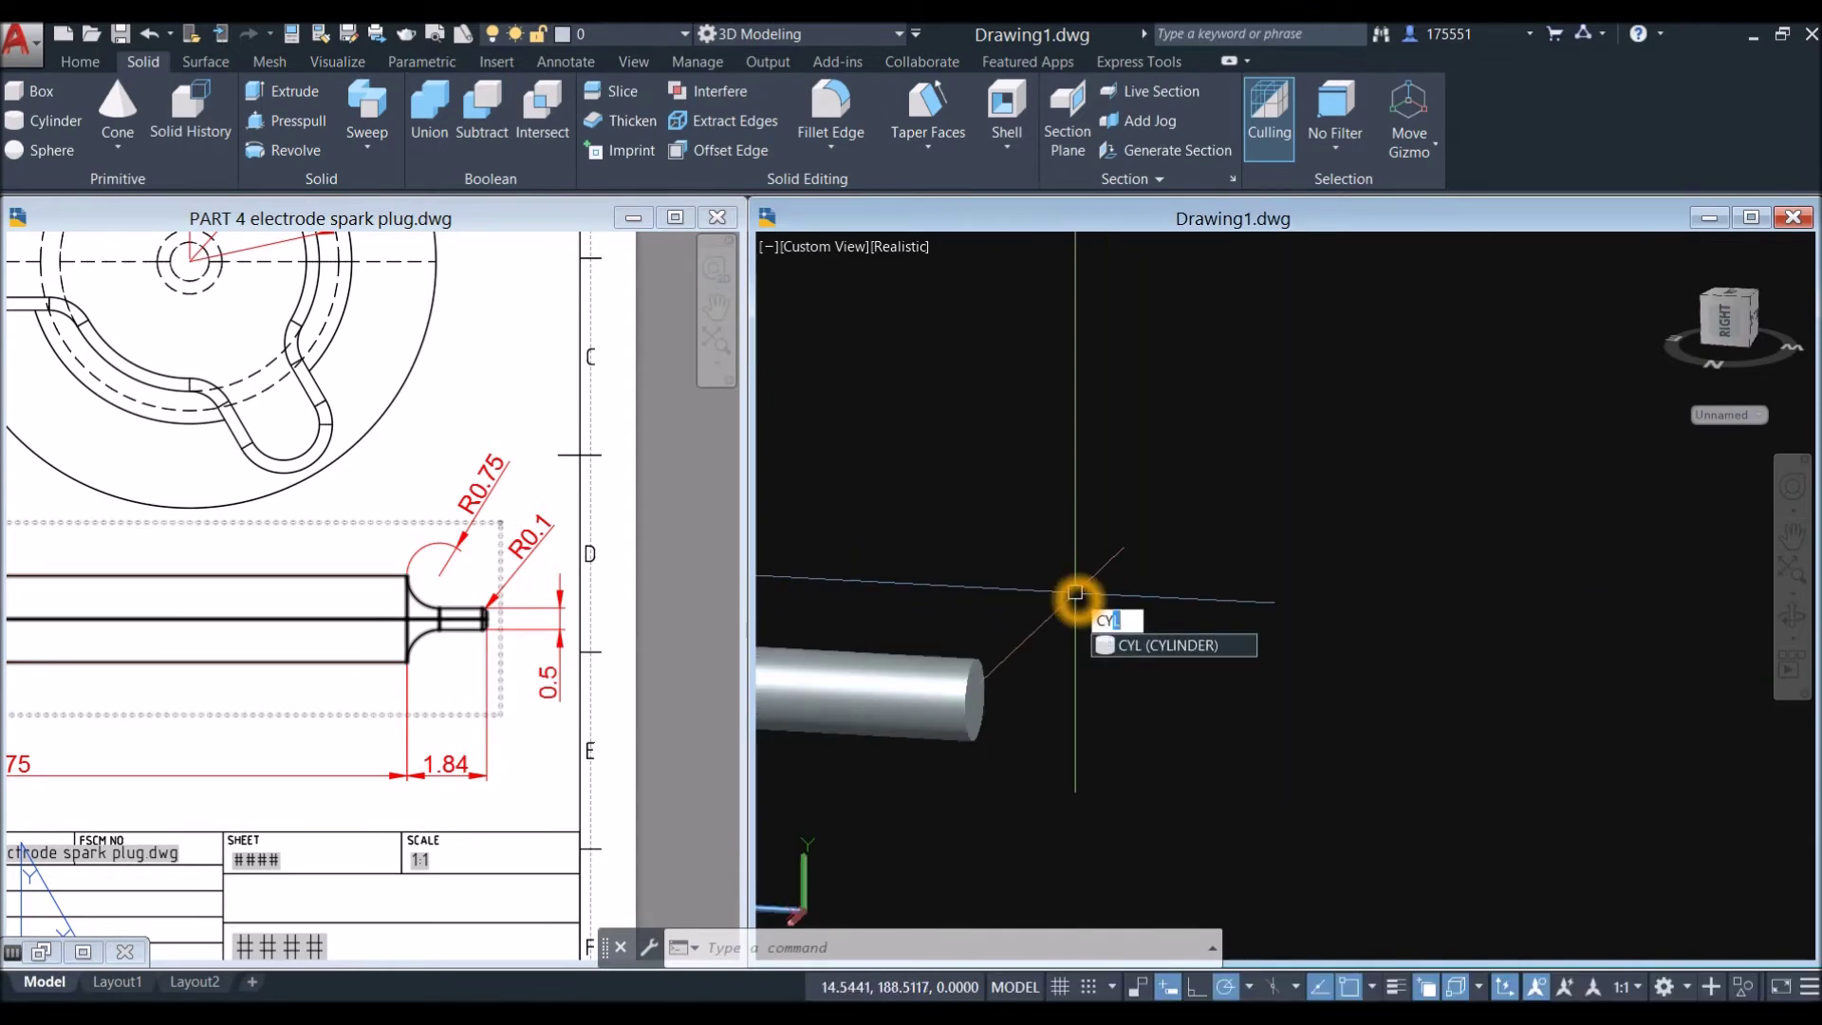
key(Return)
scroll(1026, 636, up, 3)
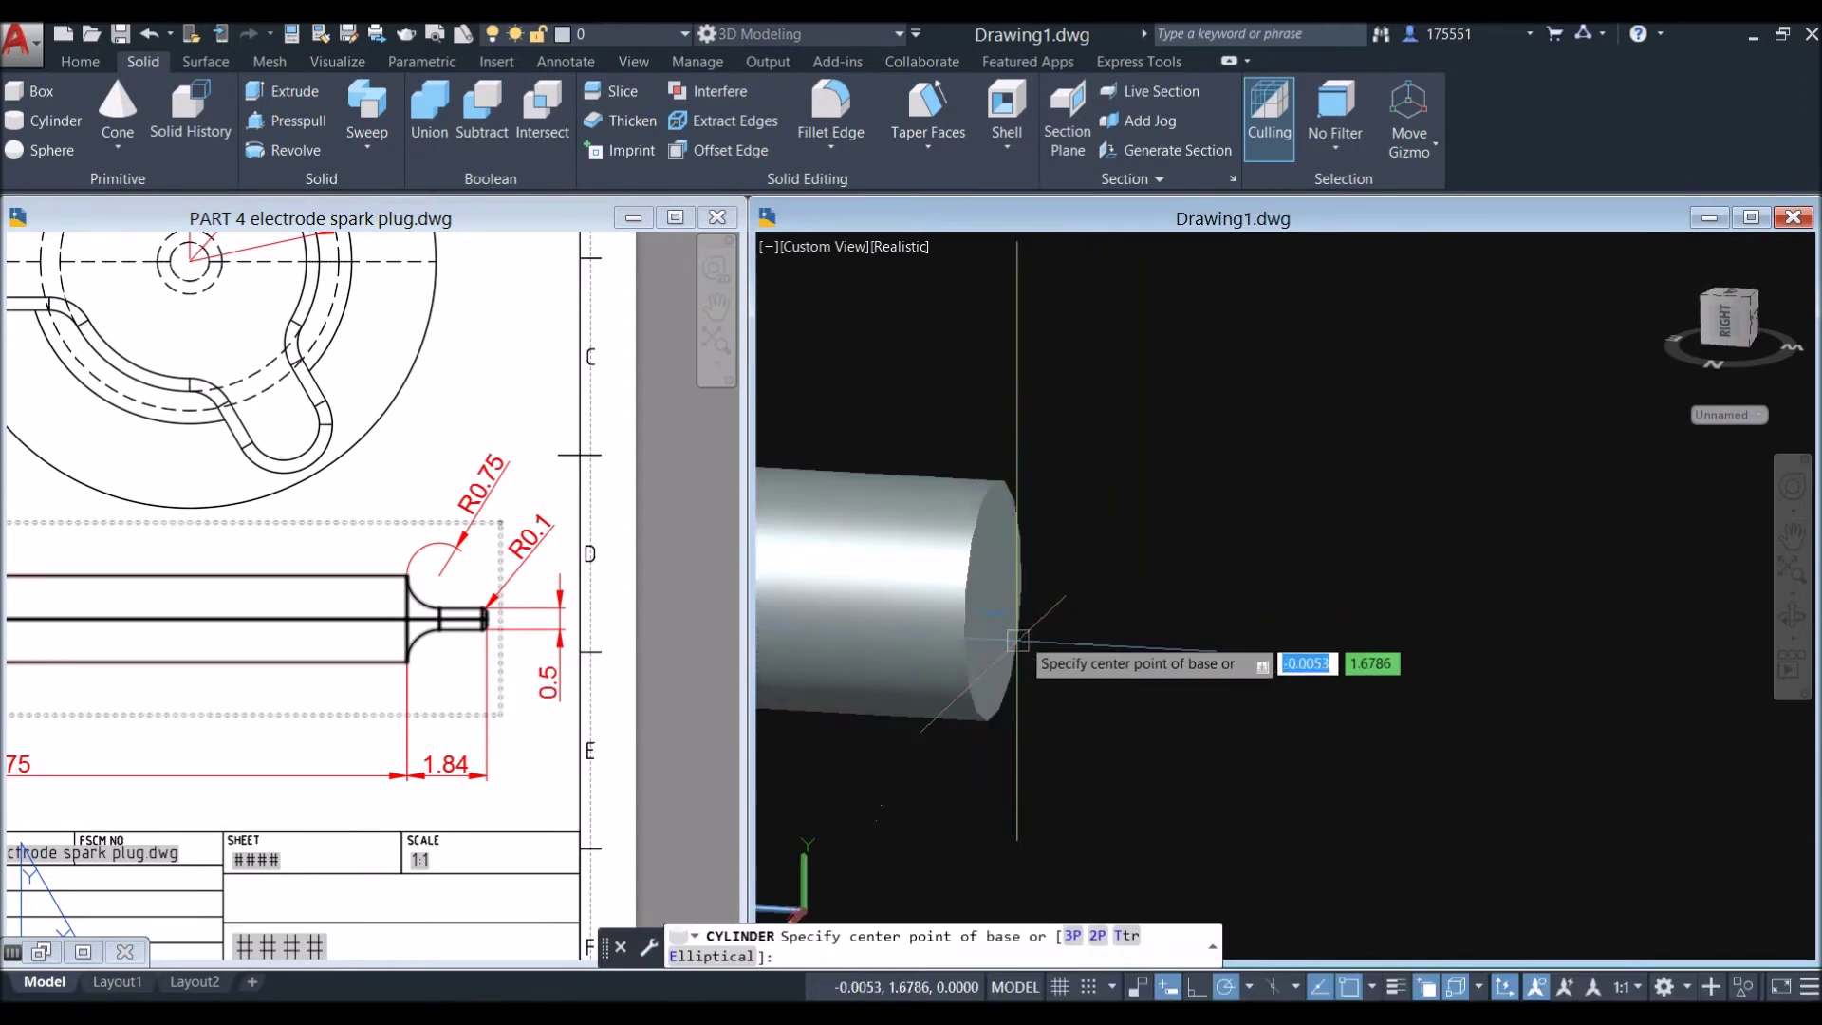
click(997, 612)
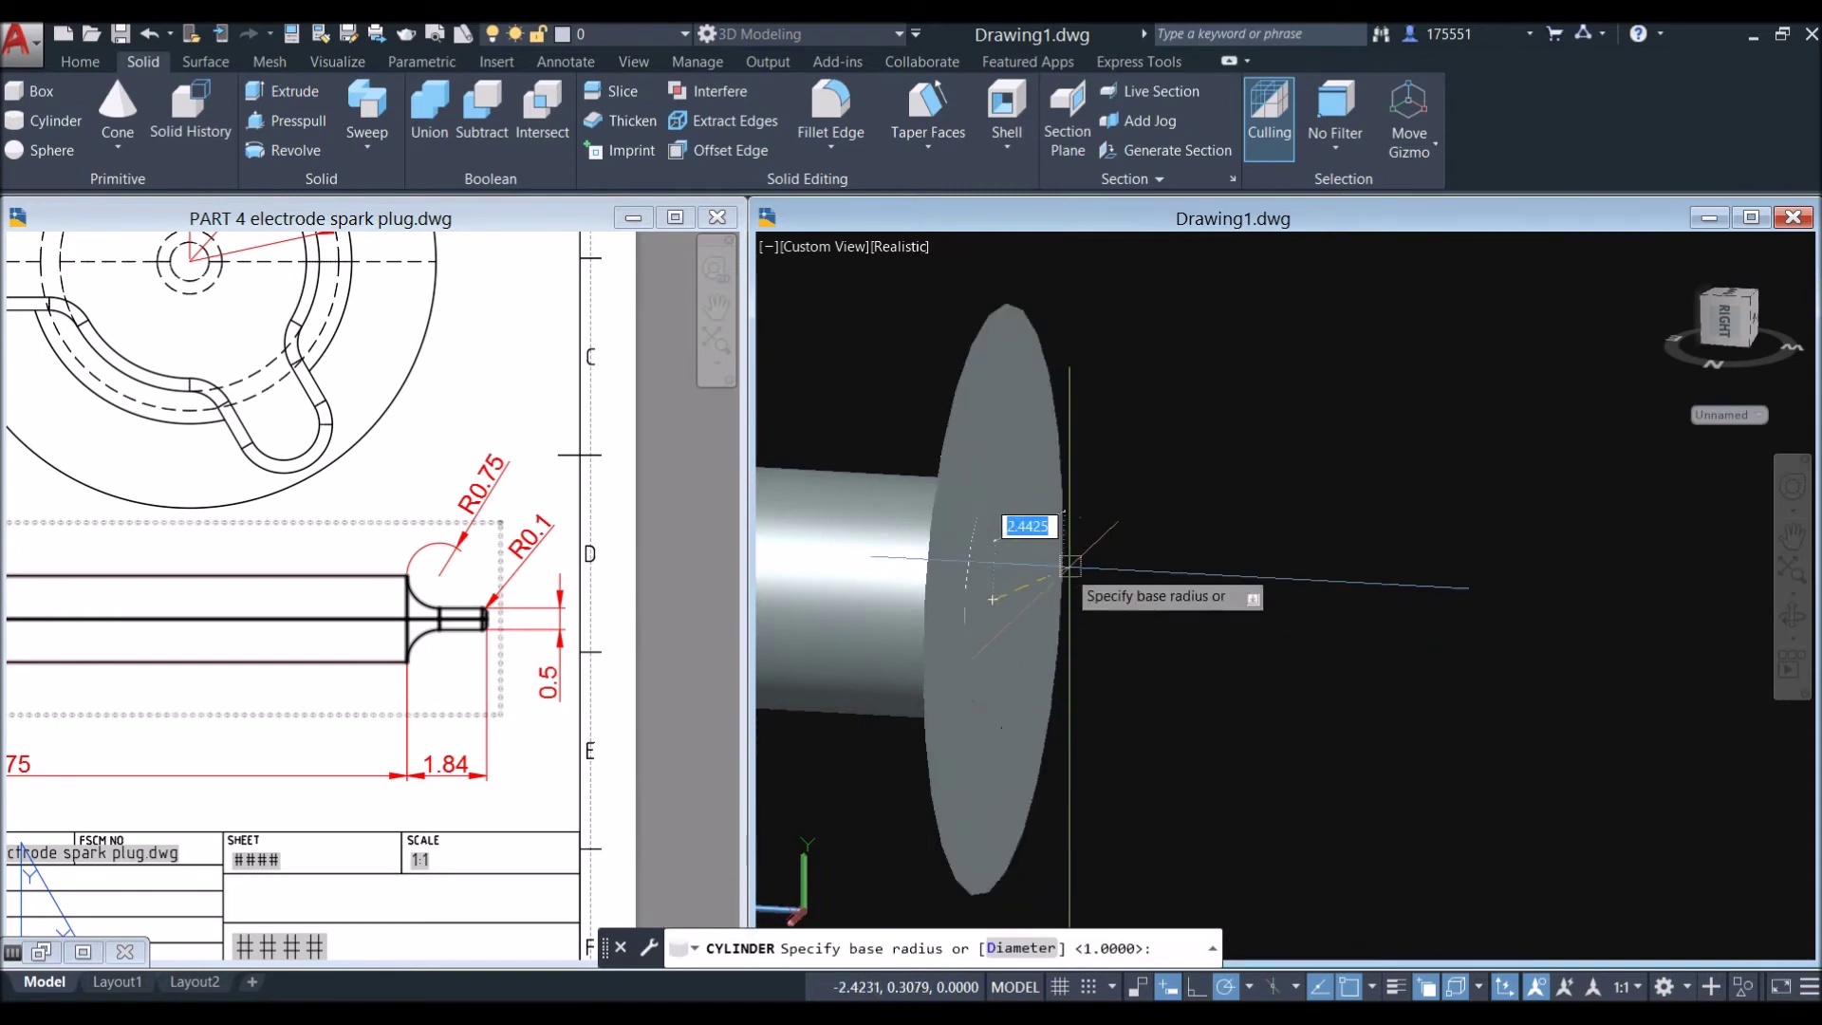
right_click(1104, 562)
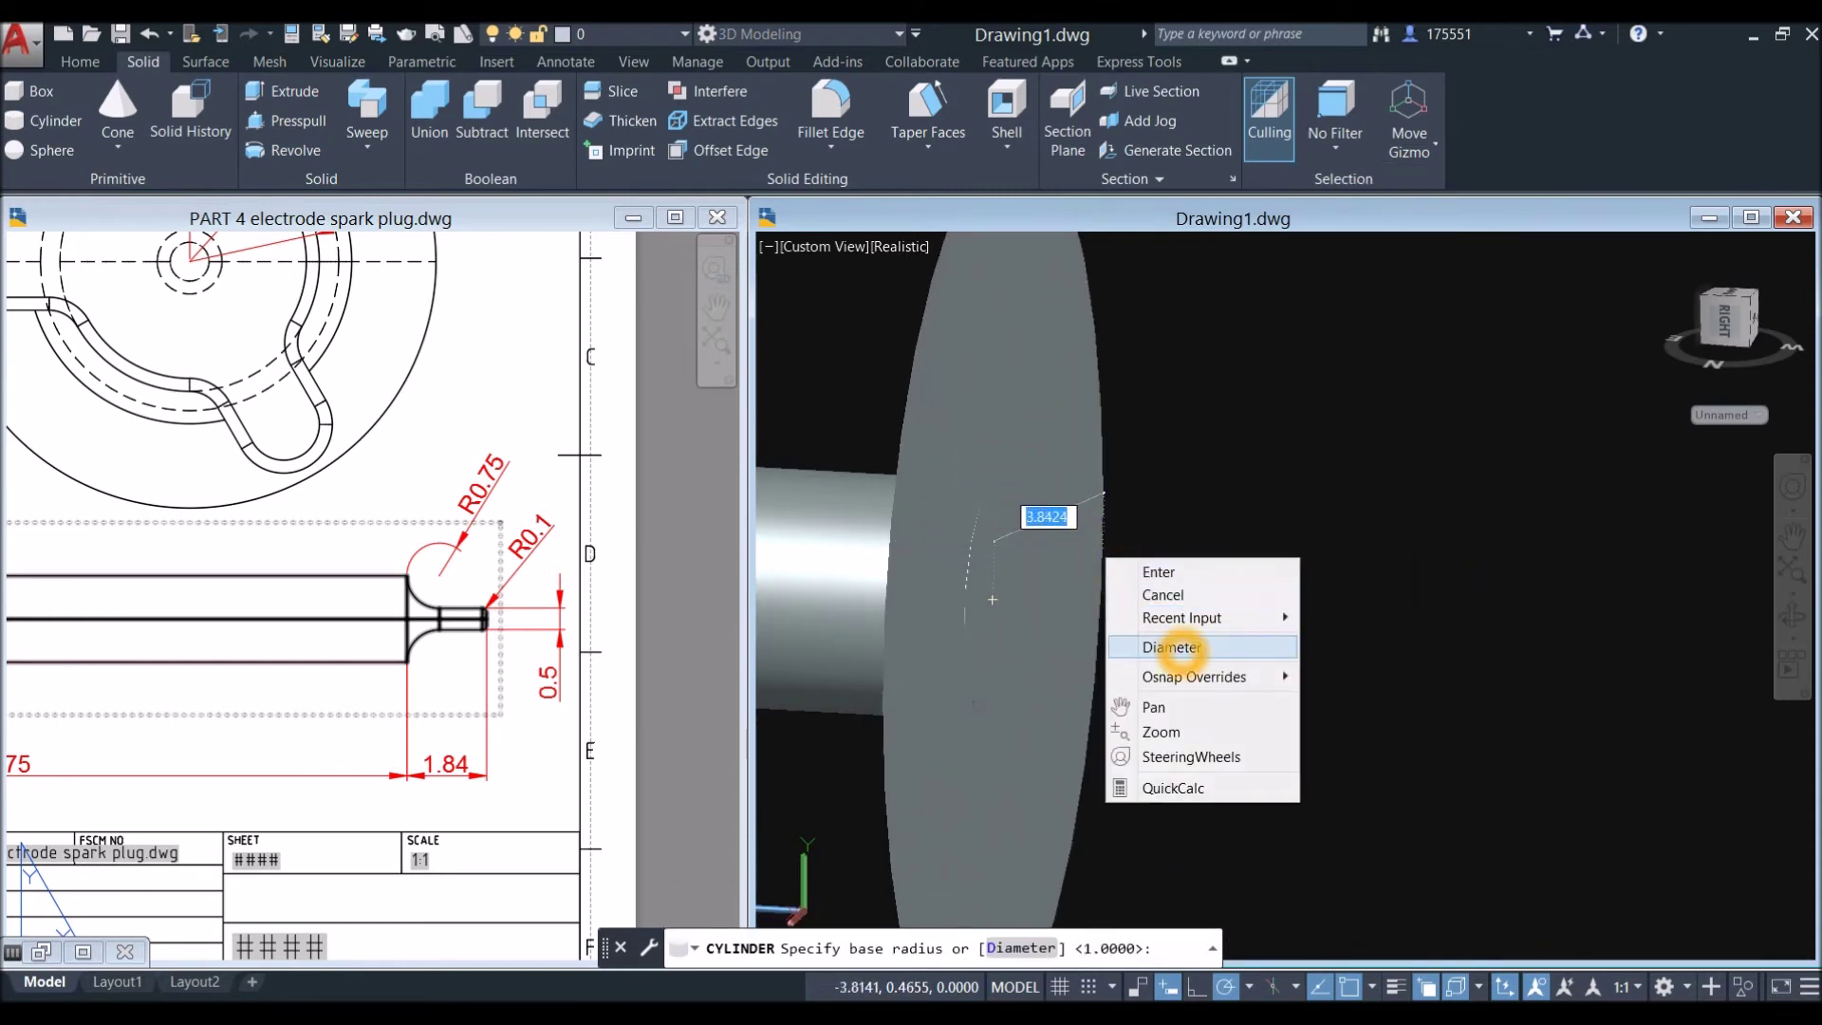
click(1182, 648)
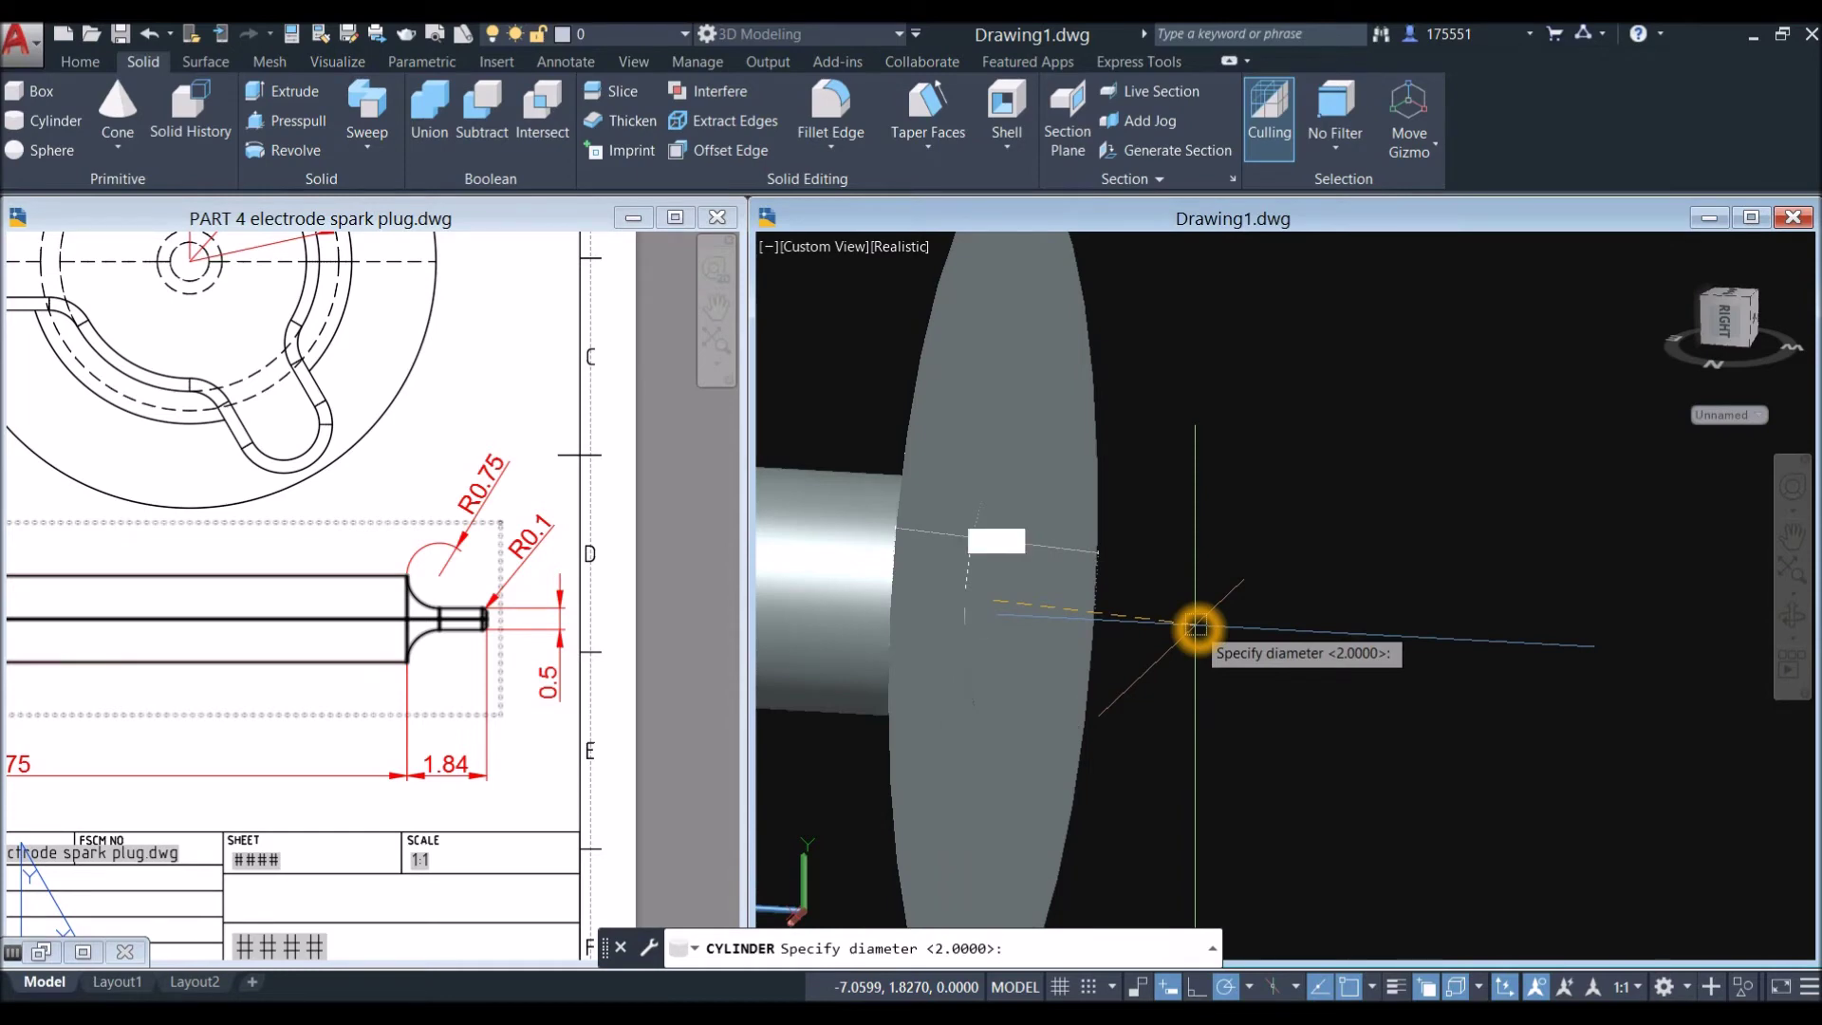
key(Return)
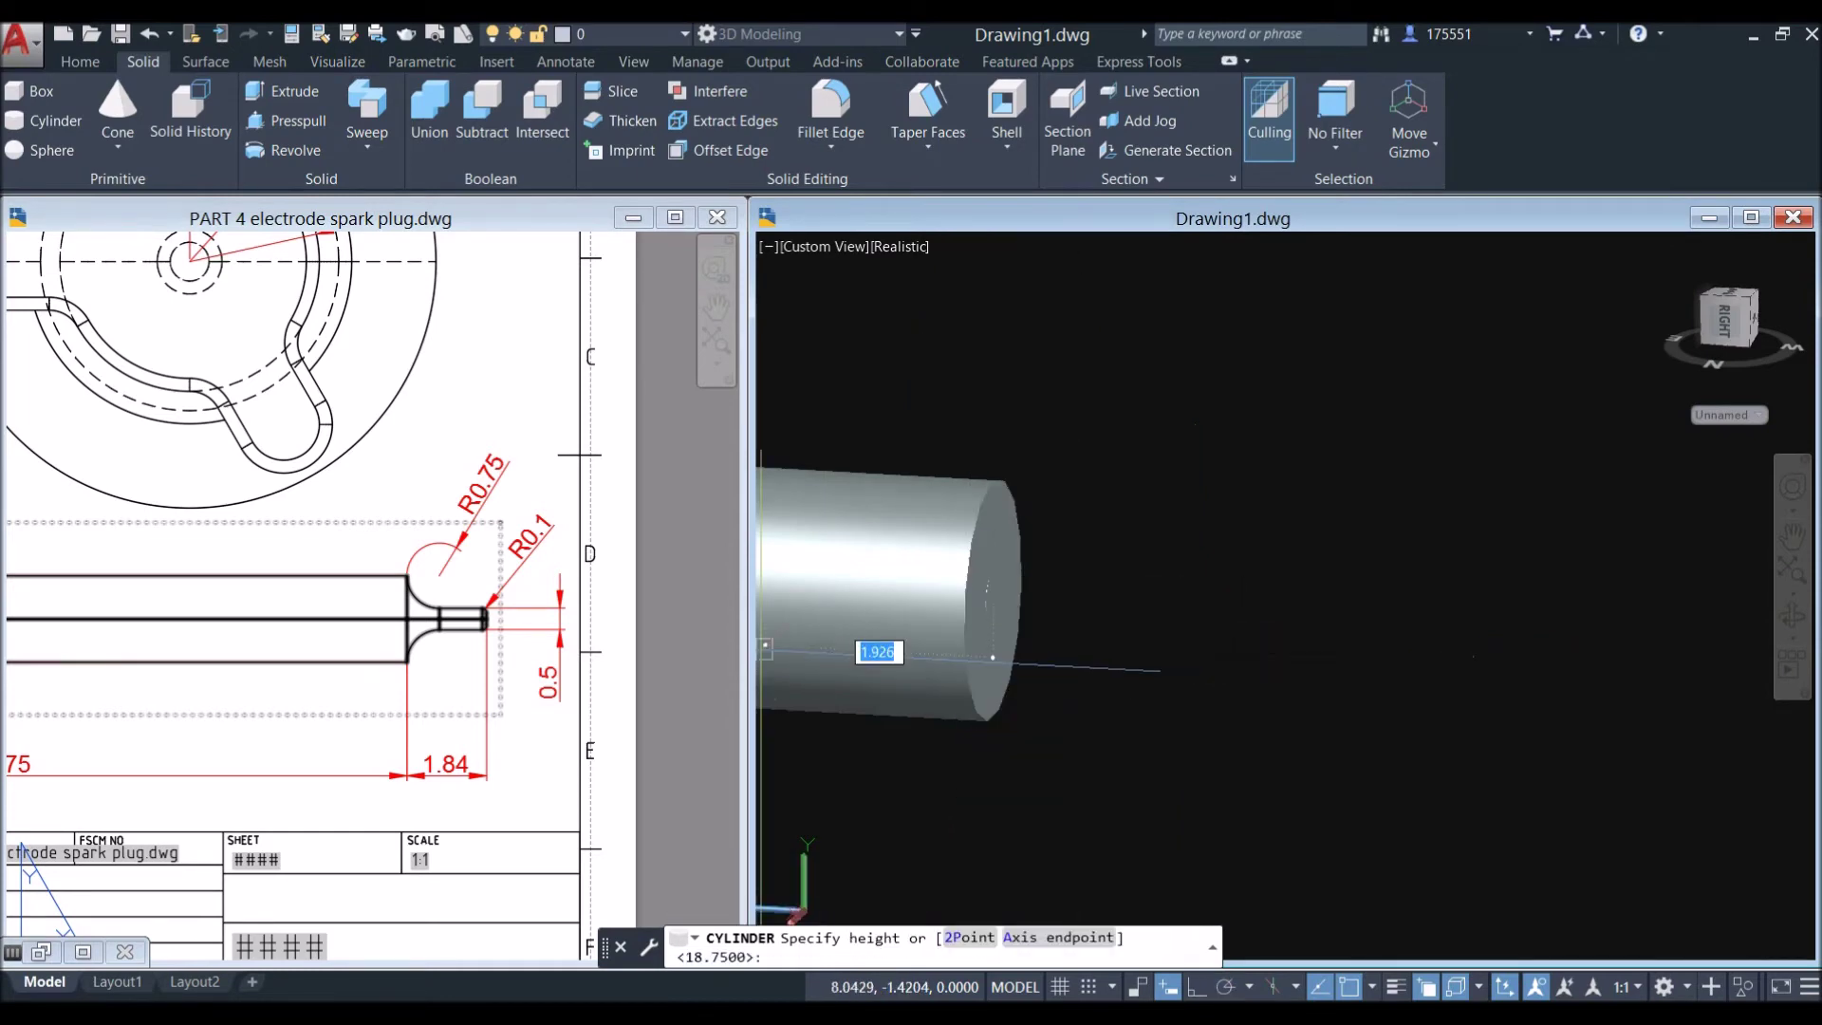
Step: Set the thin tip cylinder's height to 1.84, extending outward from the shaft's end
click(1145, 627)
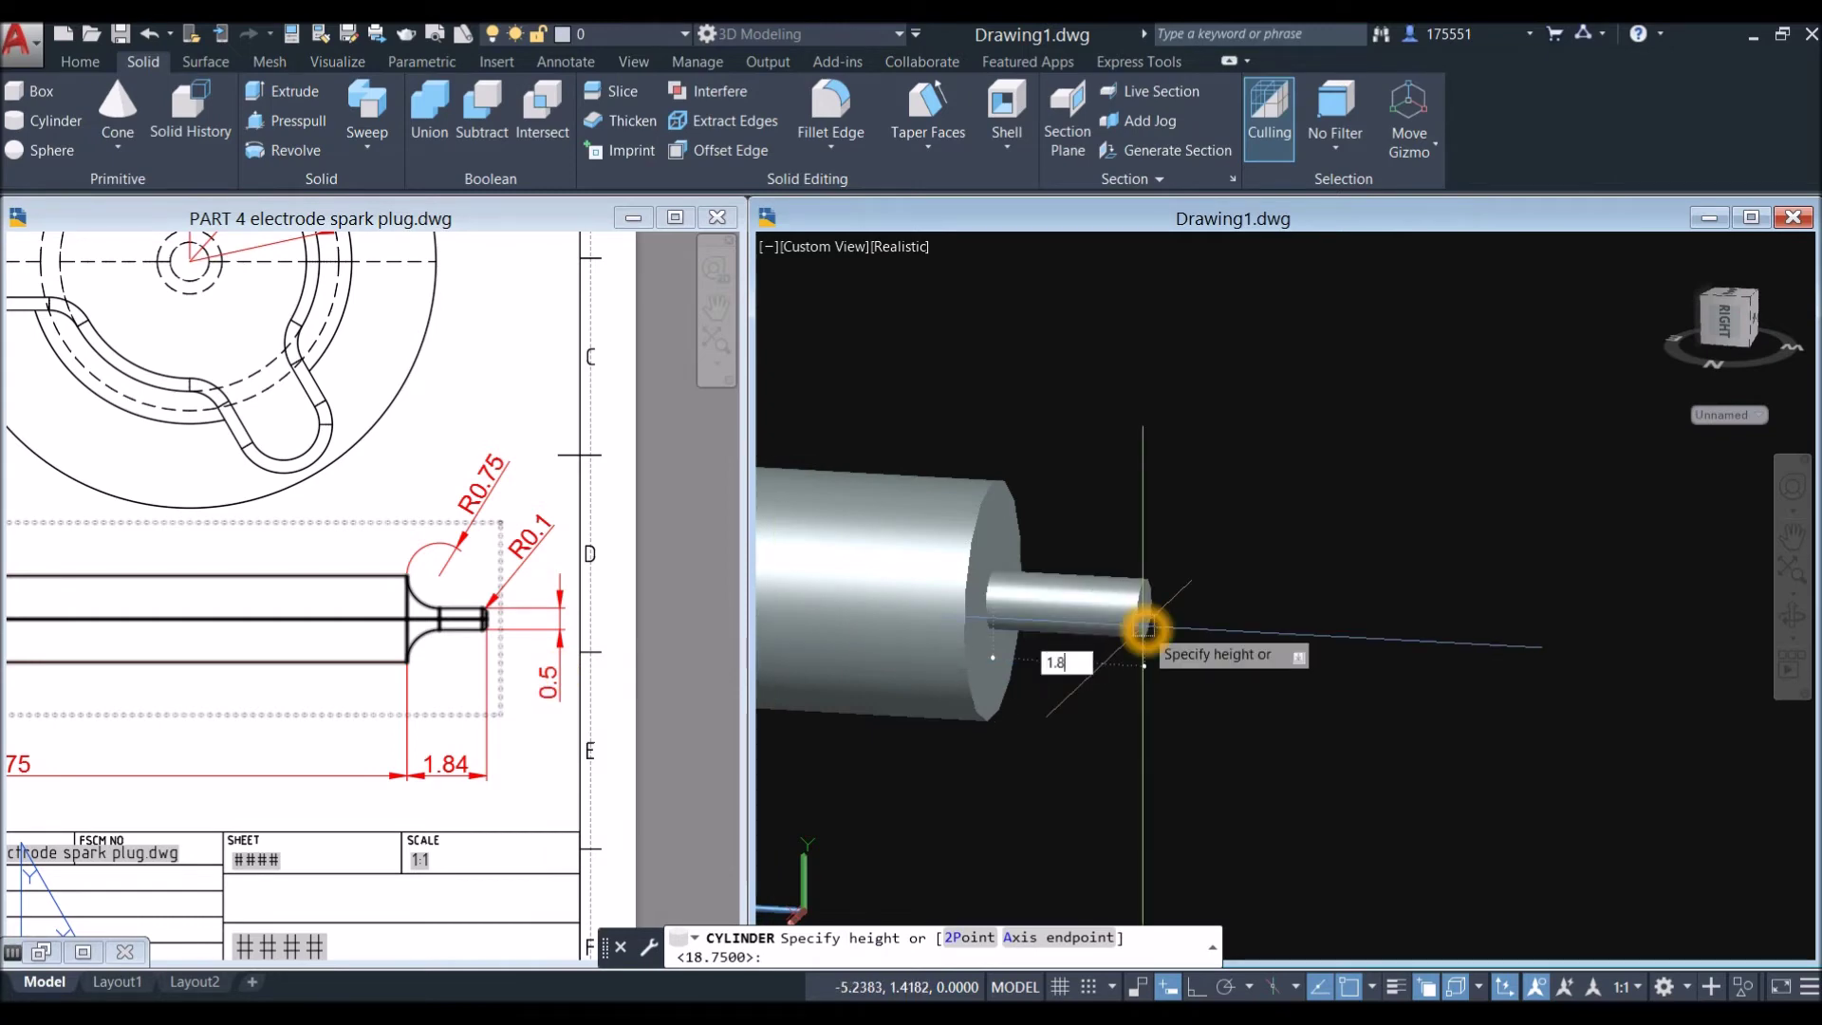
text(1.84)
key(Return)
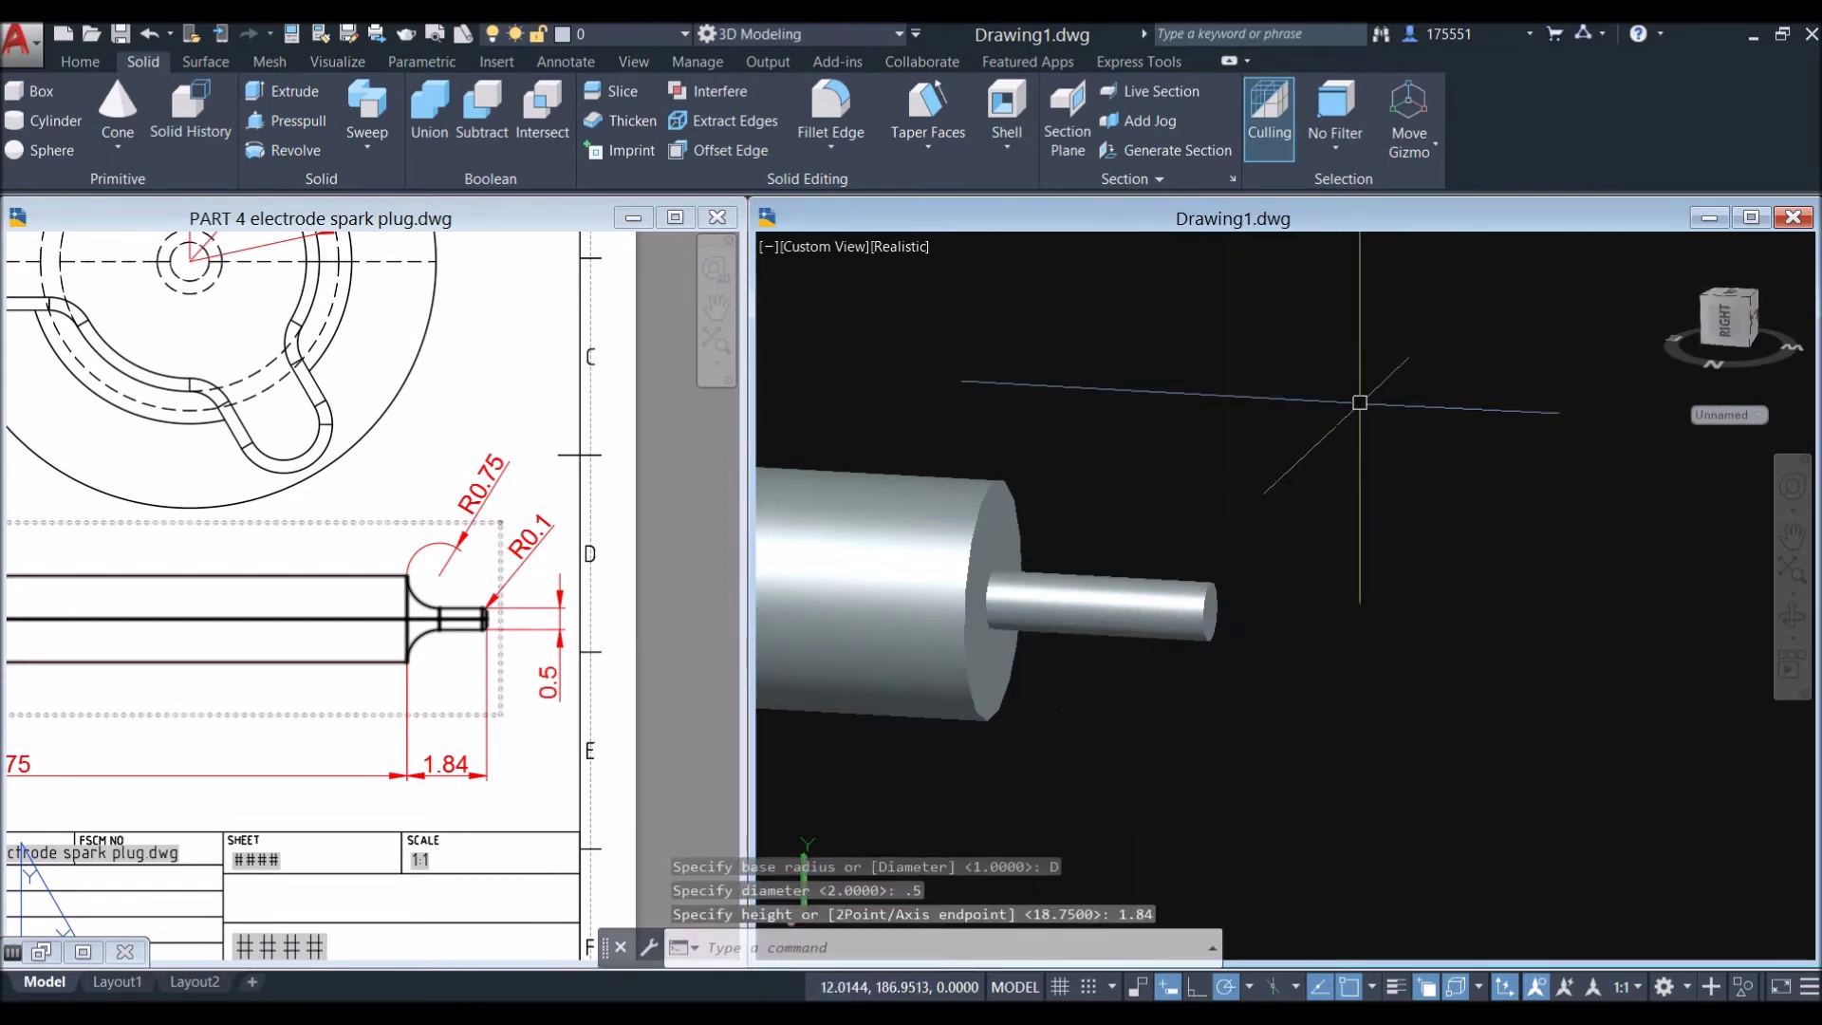
click(1033, 581)
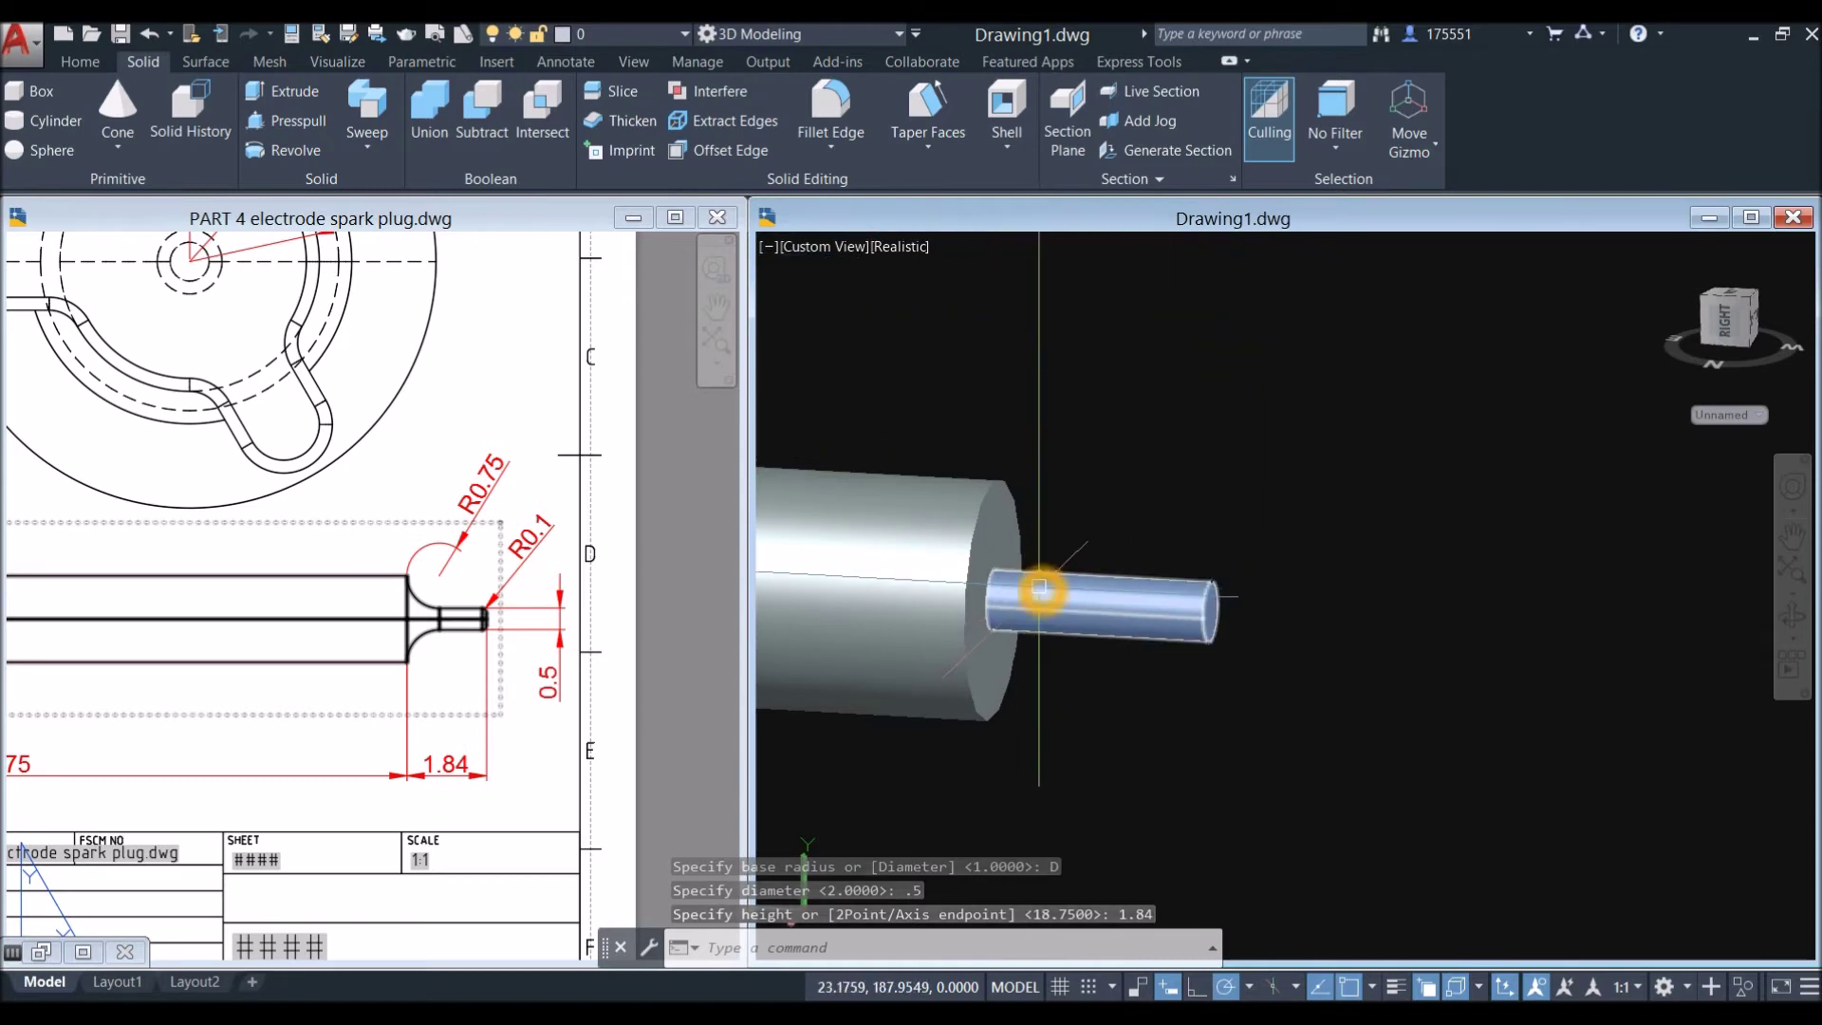
click(978, 506)
key(Escape)
key(Escape)
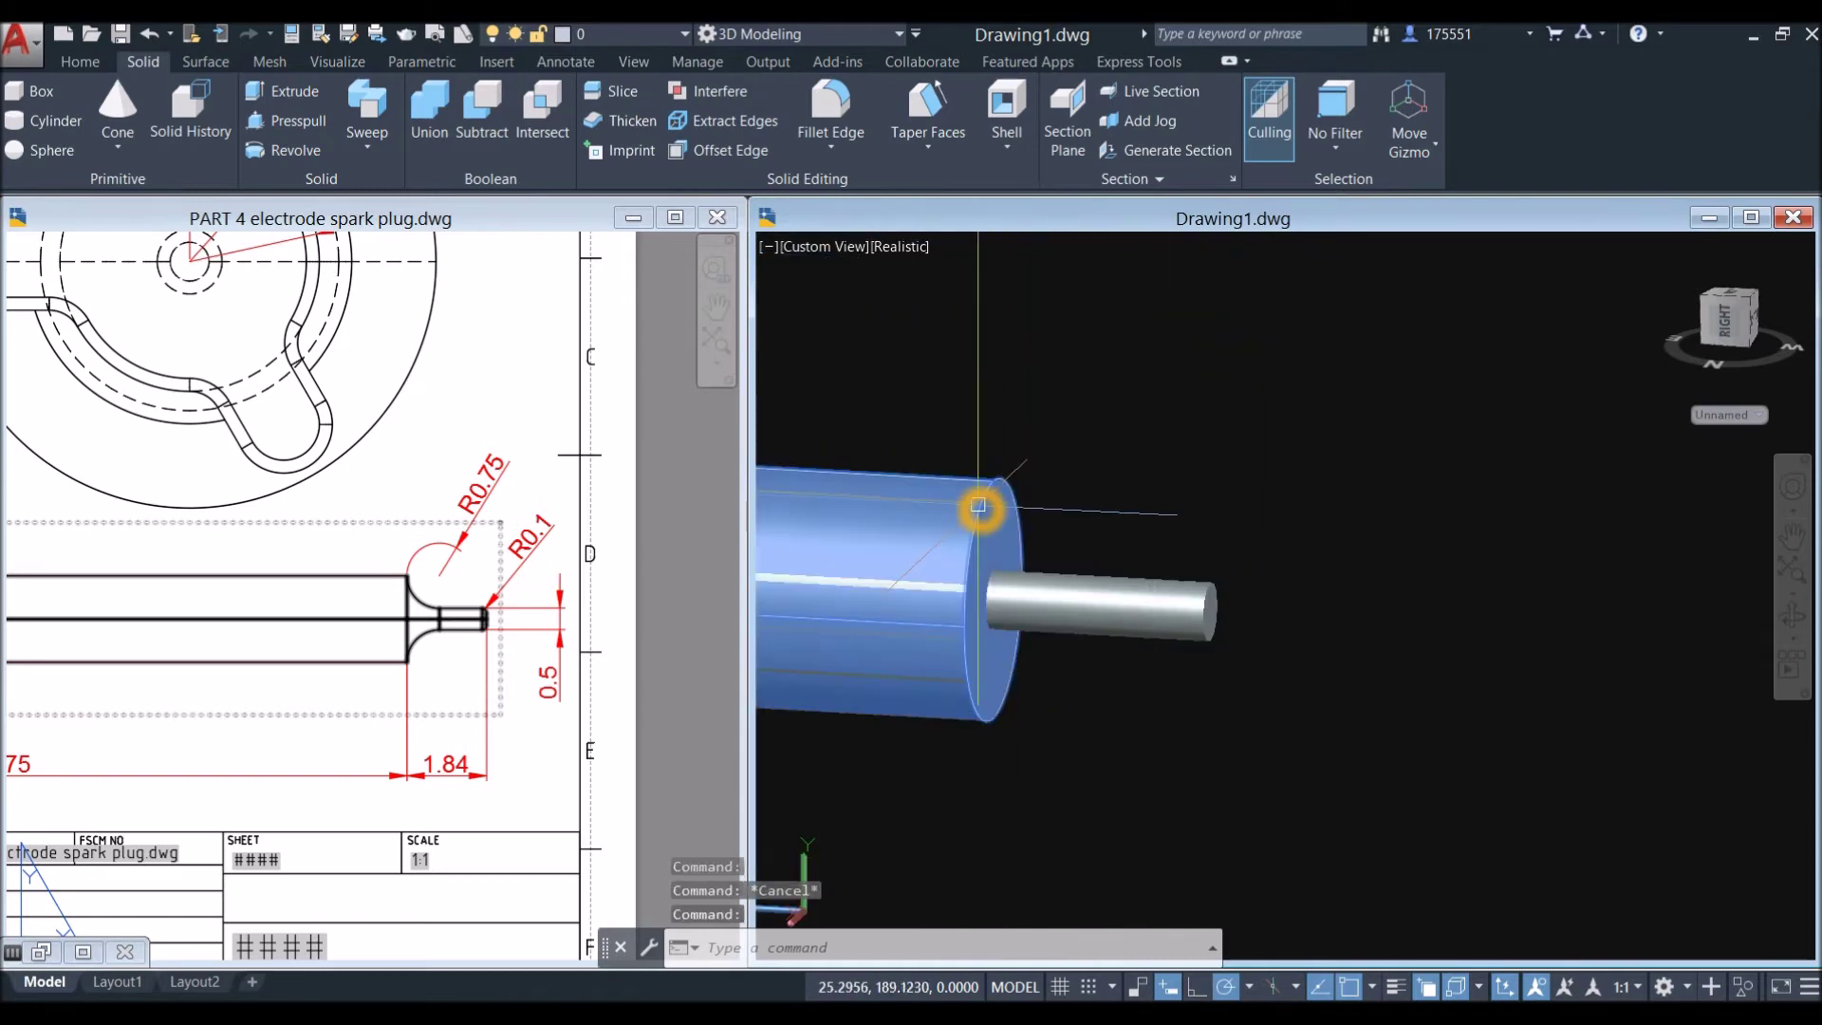
Step: Union the long shaft cylinder and the thin tip cylinder into one solid
click(430, 109)
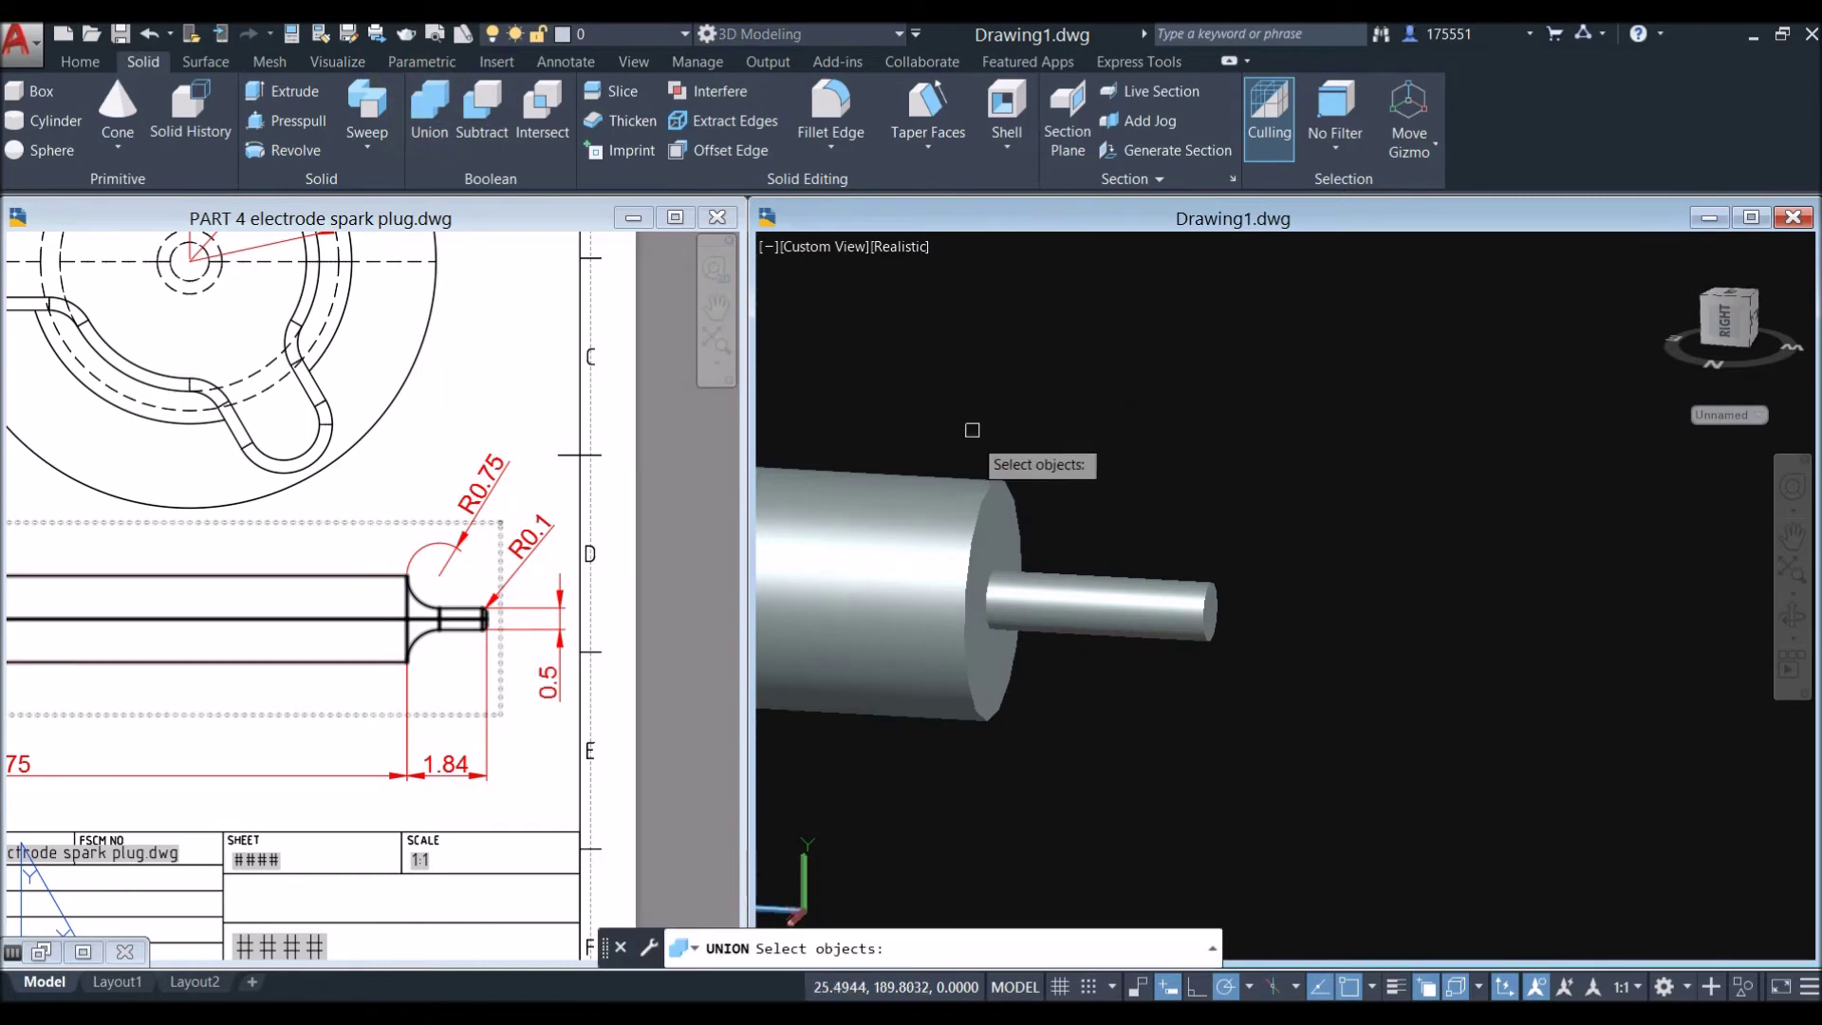
click(987, 513)
click(1072, 590)
key(Return)
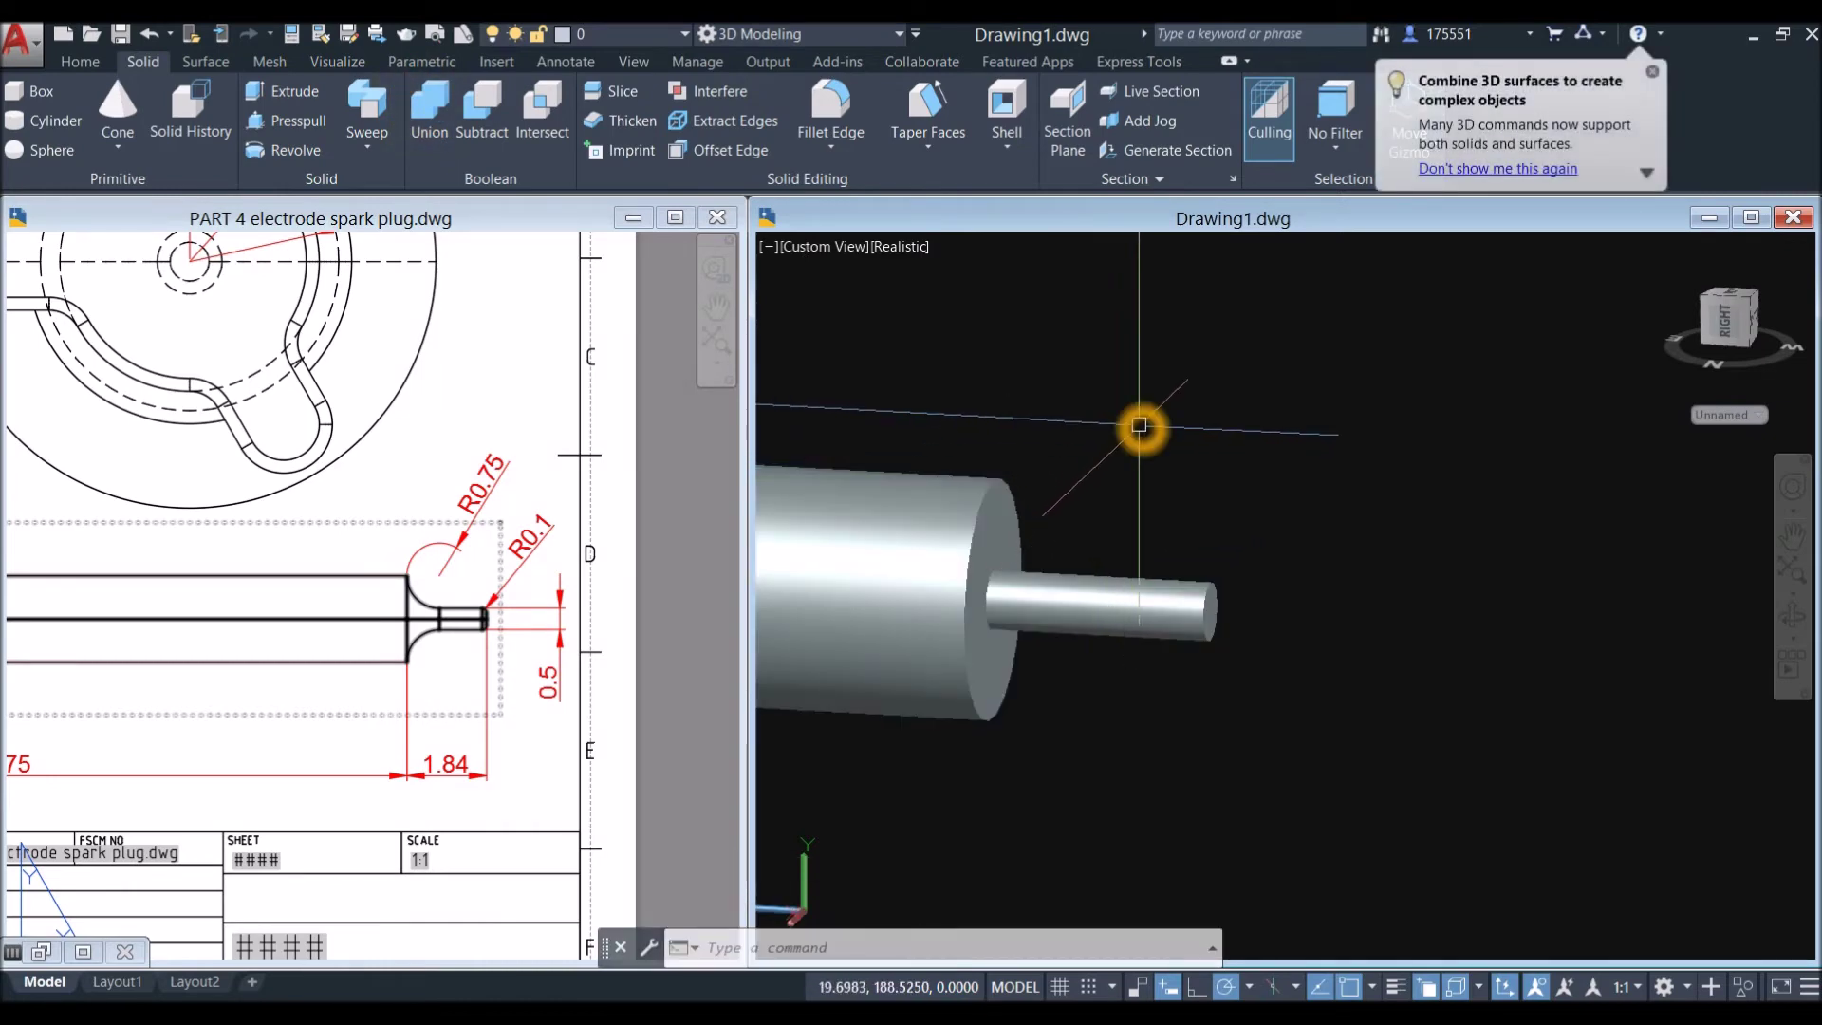
Step: Fillet the edge where the thin tip meets the long shaft's end face with a radius of 0.75
text(F)
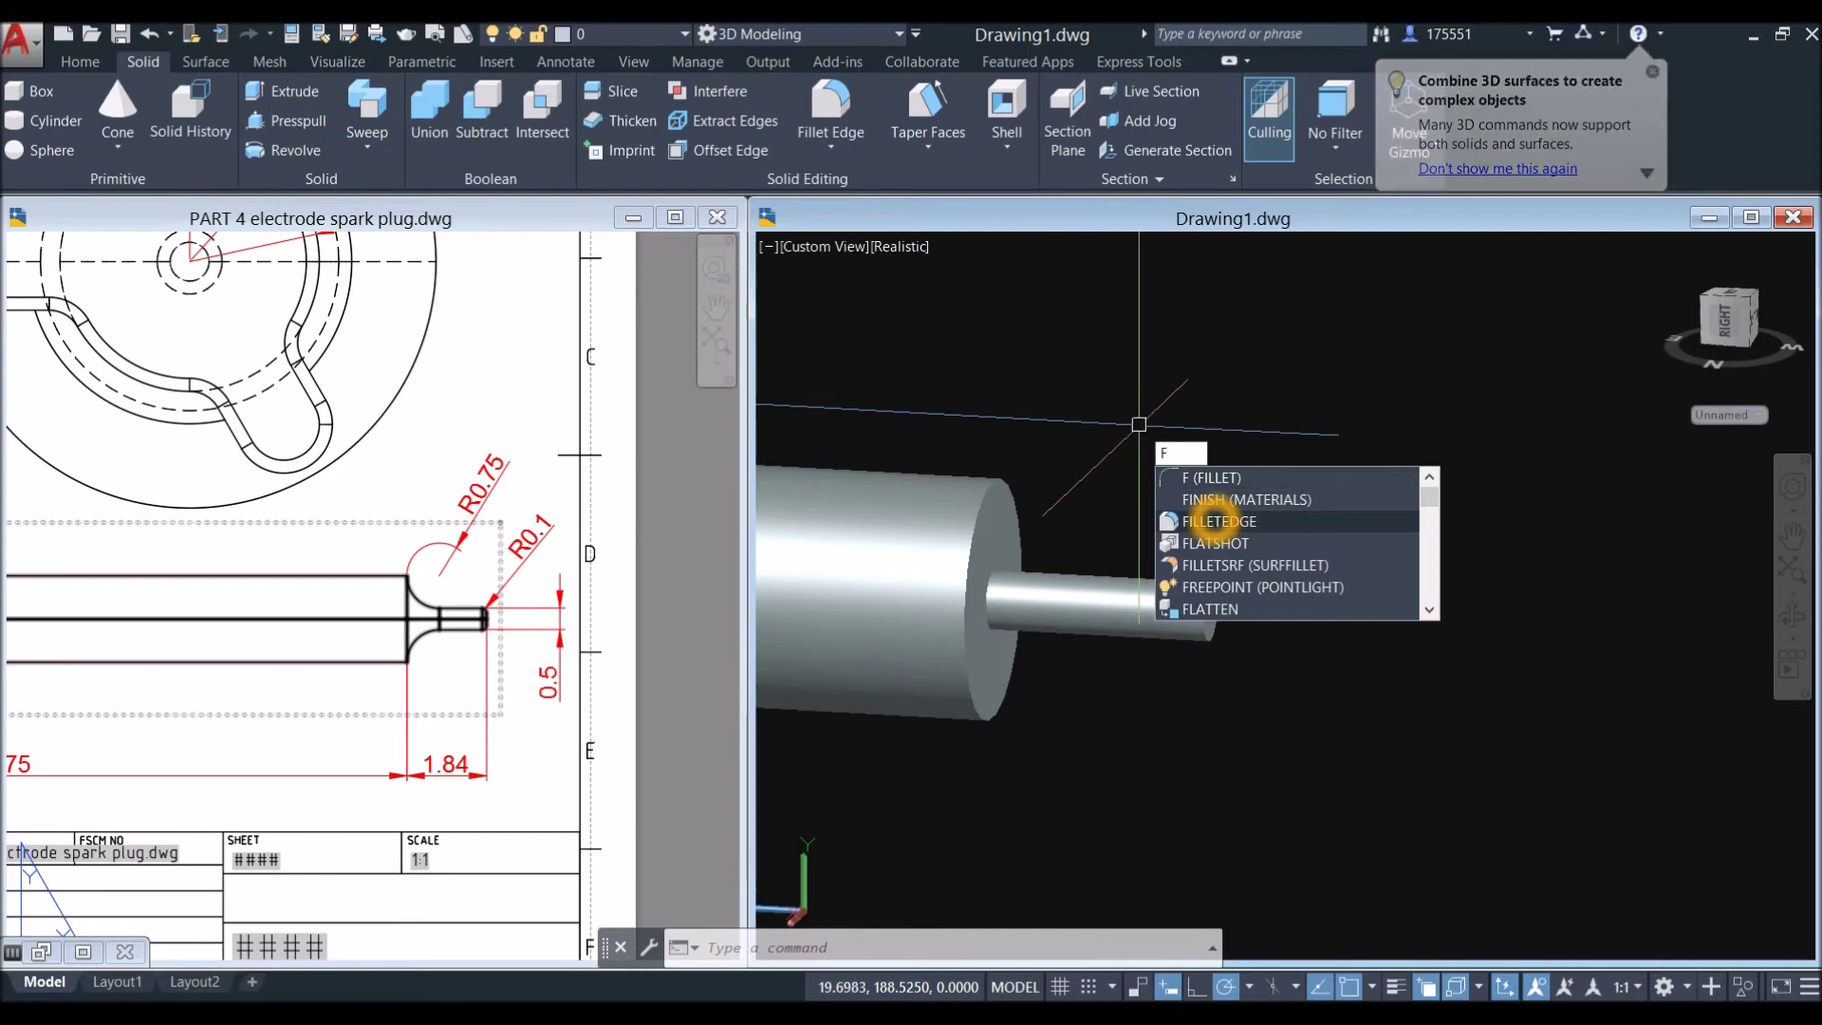
click(1212, 521)
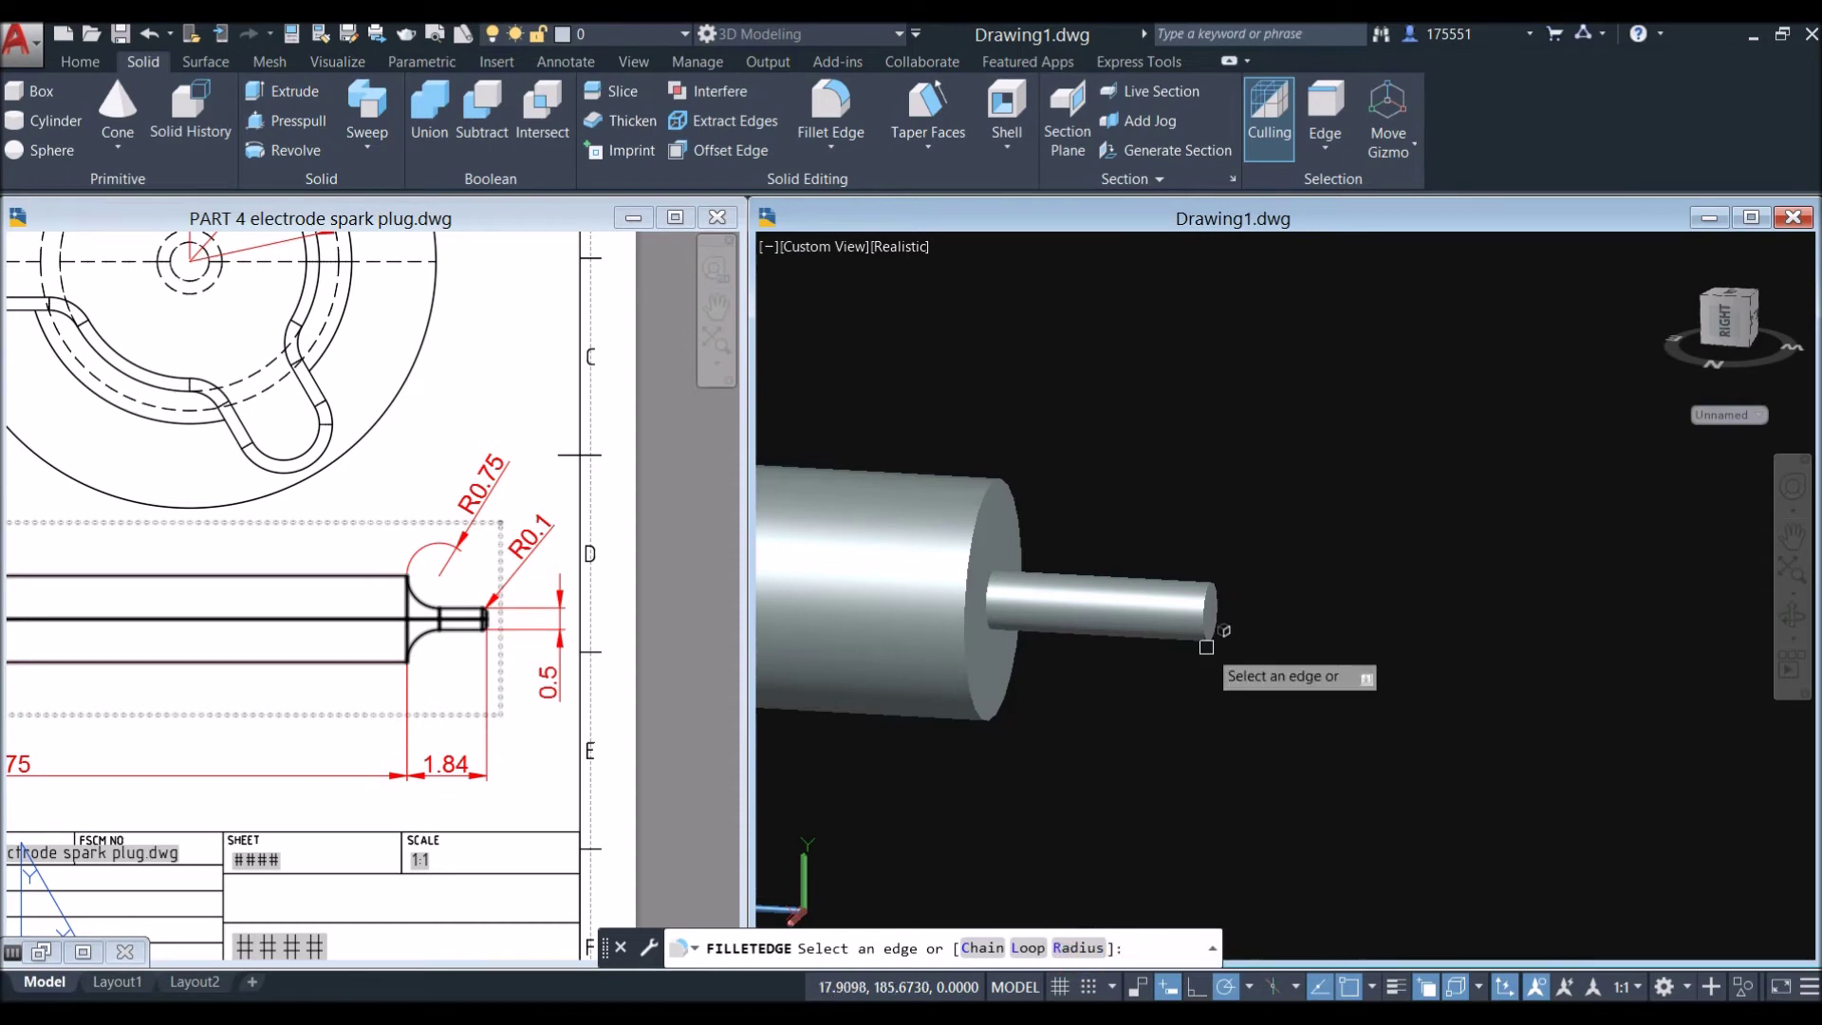
right_click(1226, 498)
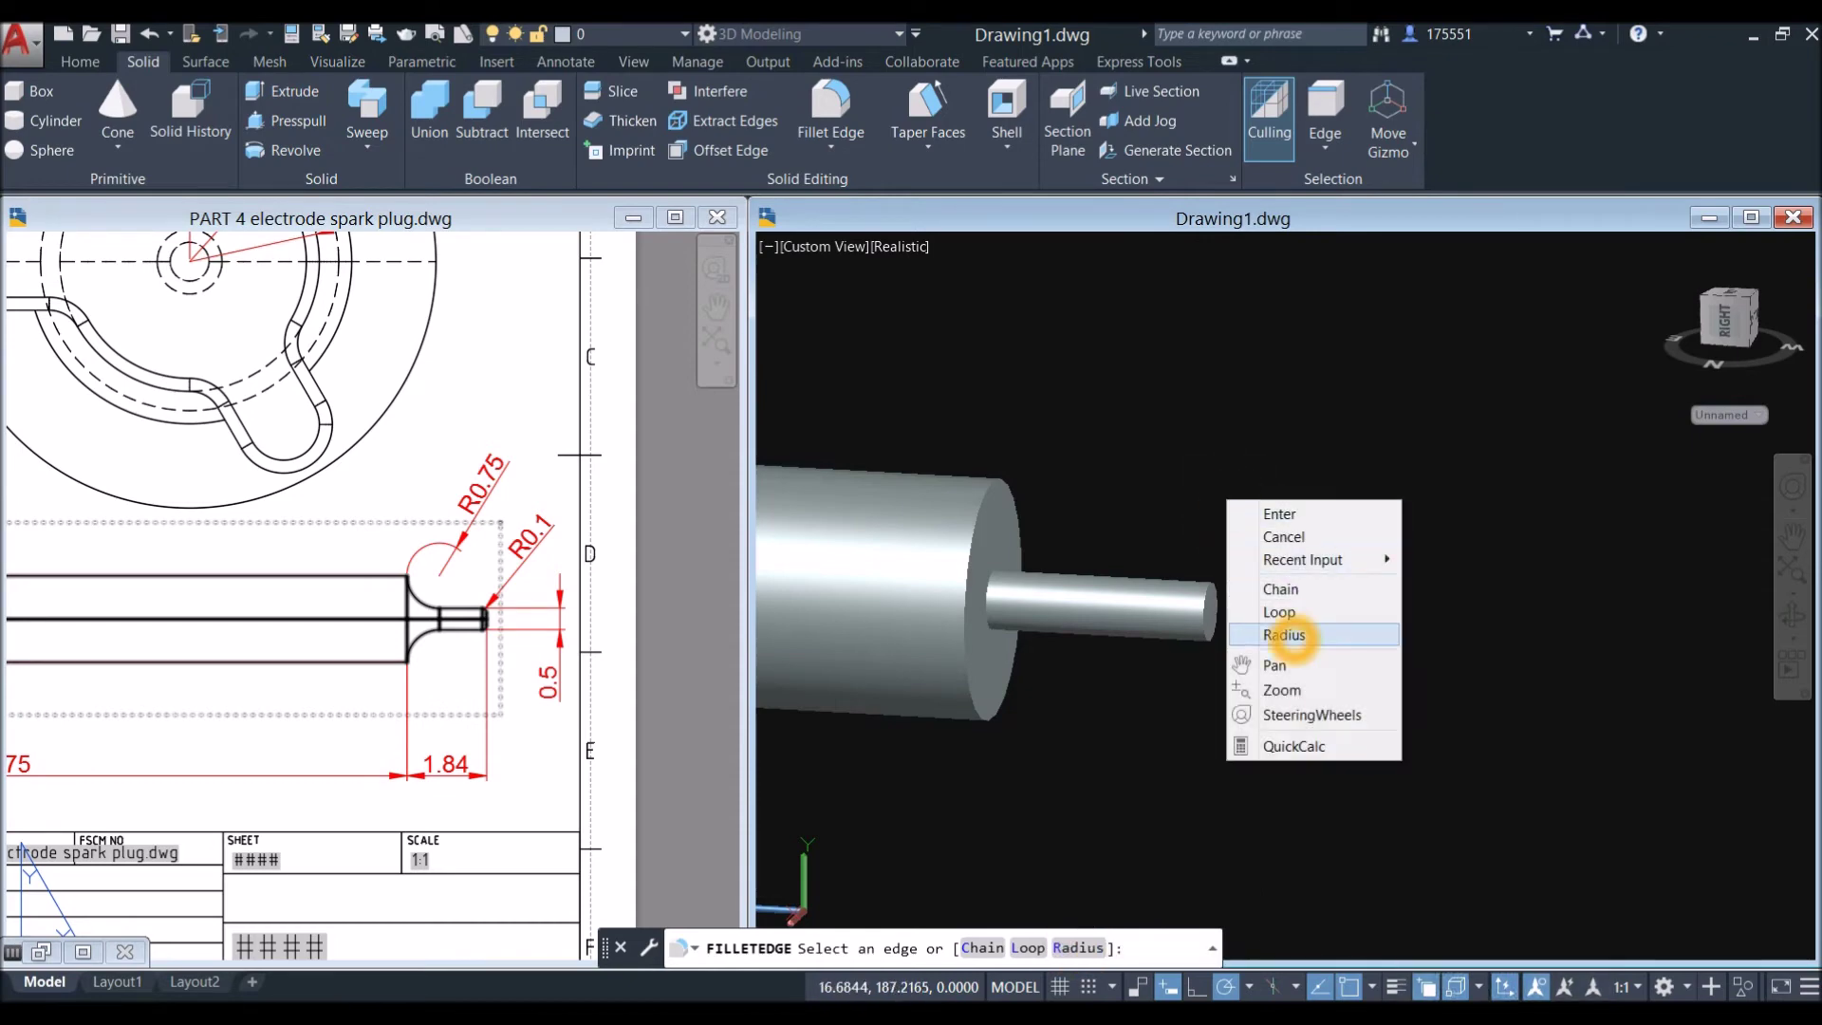
click(1292, 634)
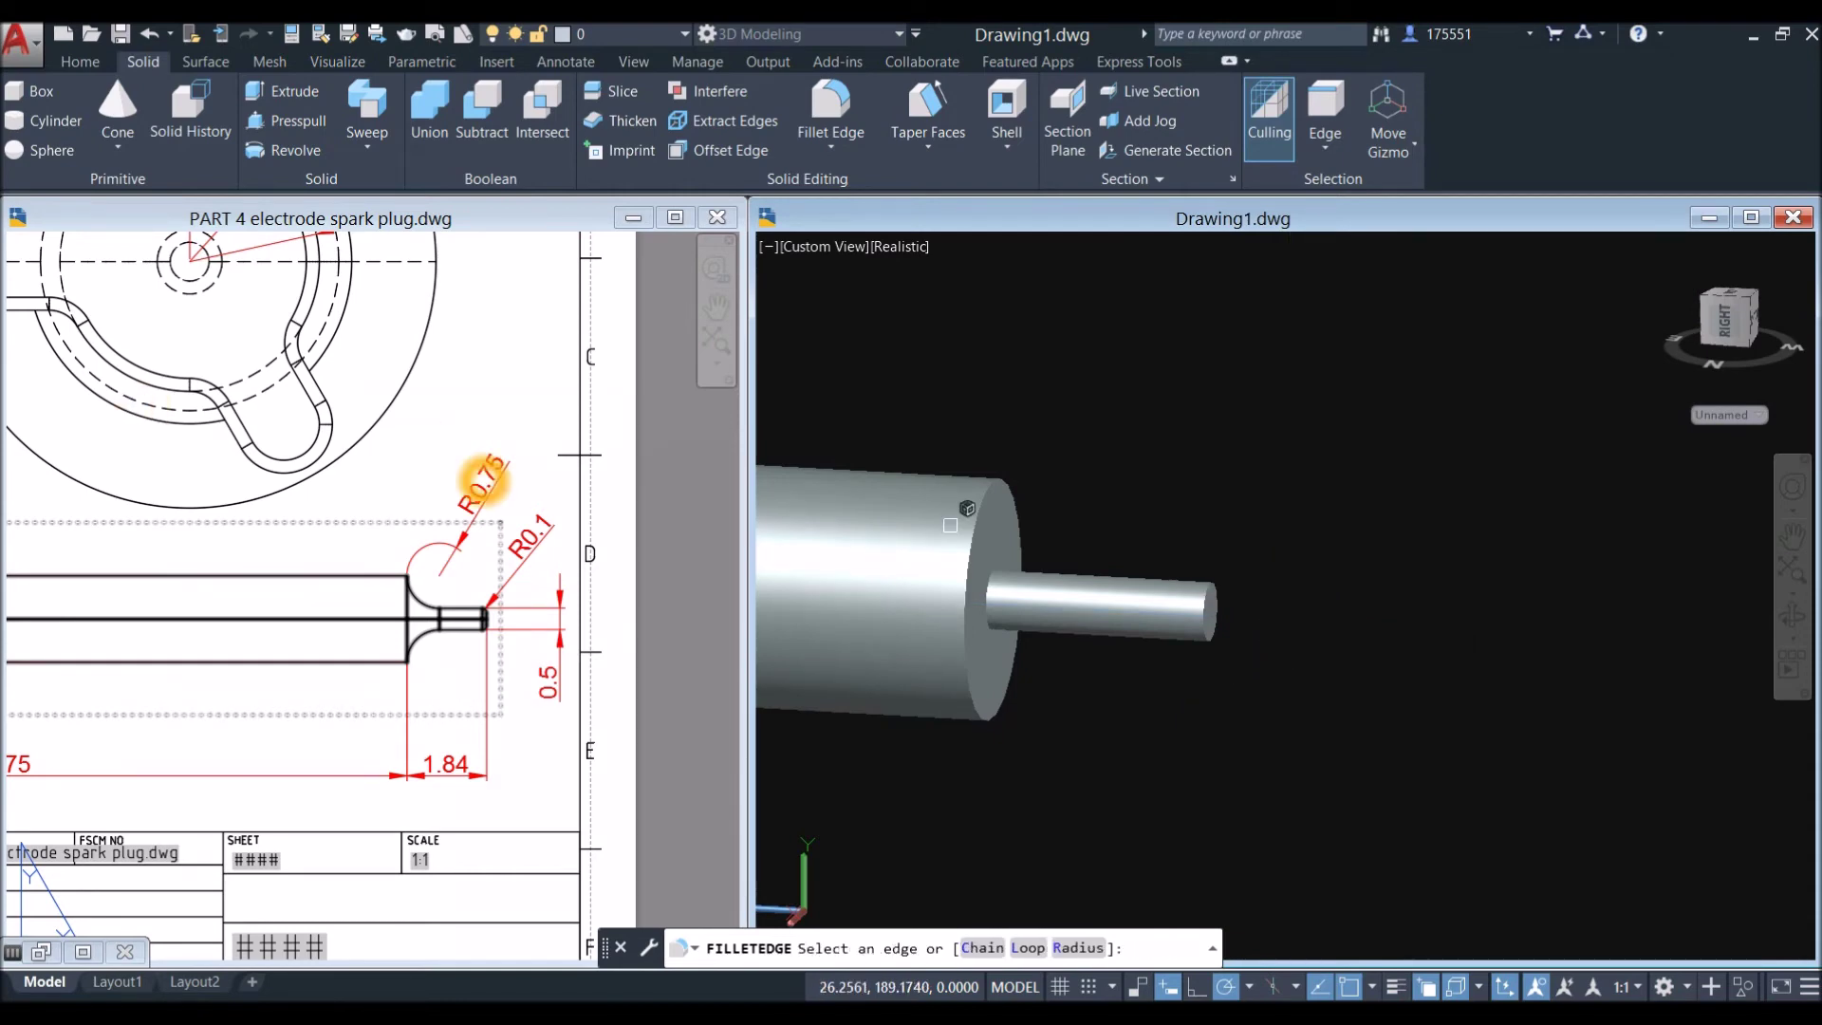
click(990, 584)
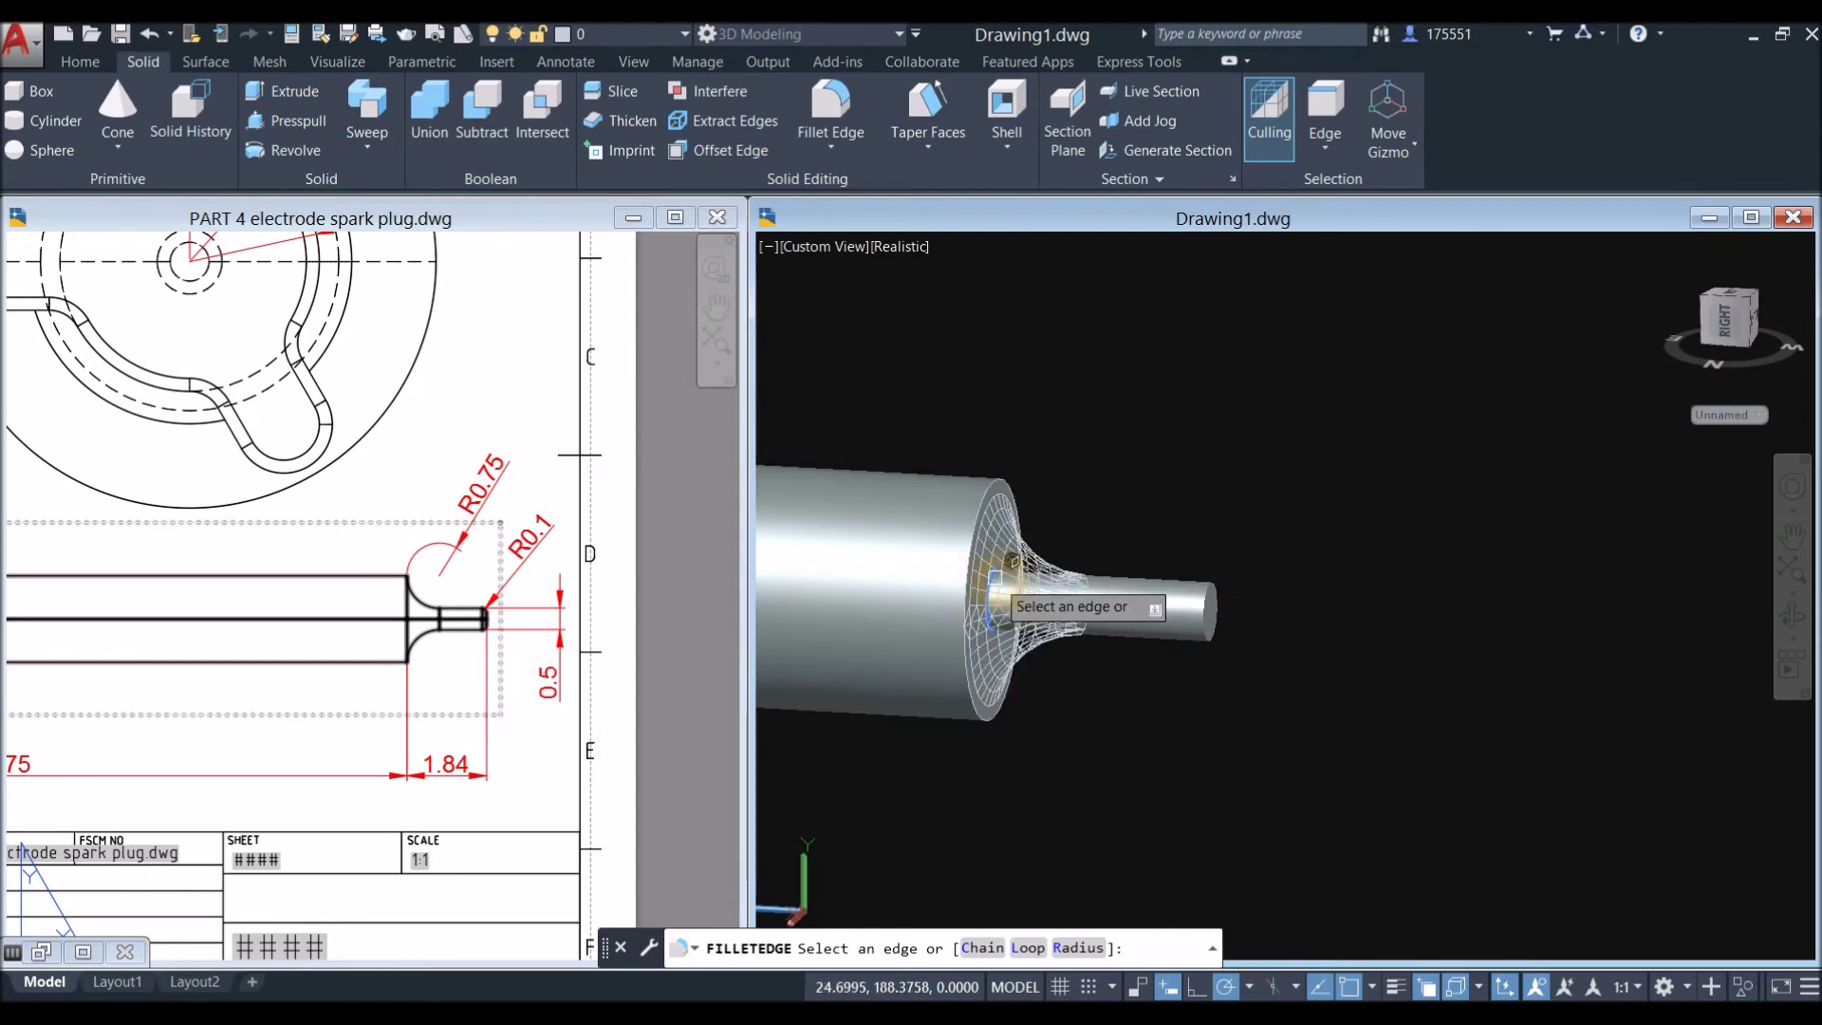
right_click(1050, 457)
click(1092, 471)
right_click(1094, 479)
click(1120, 491)
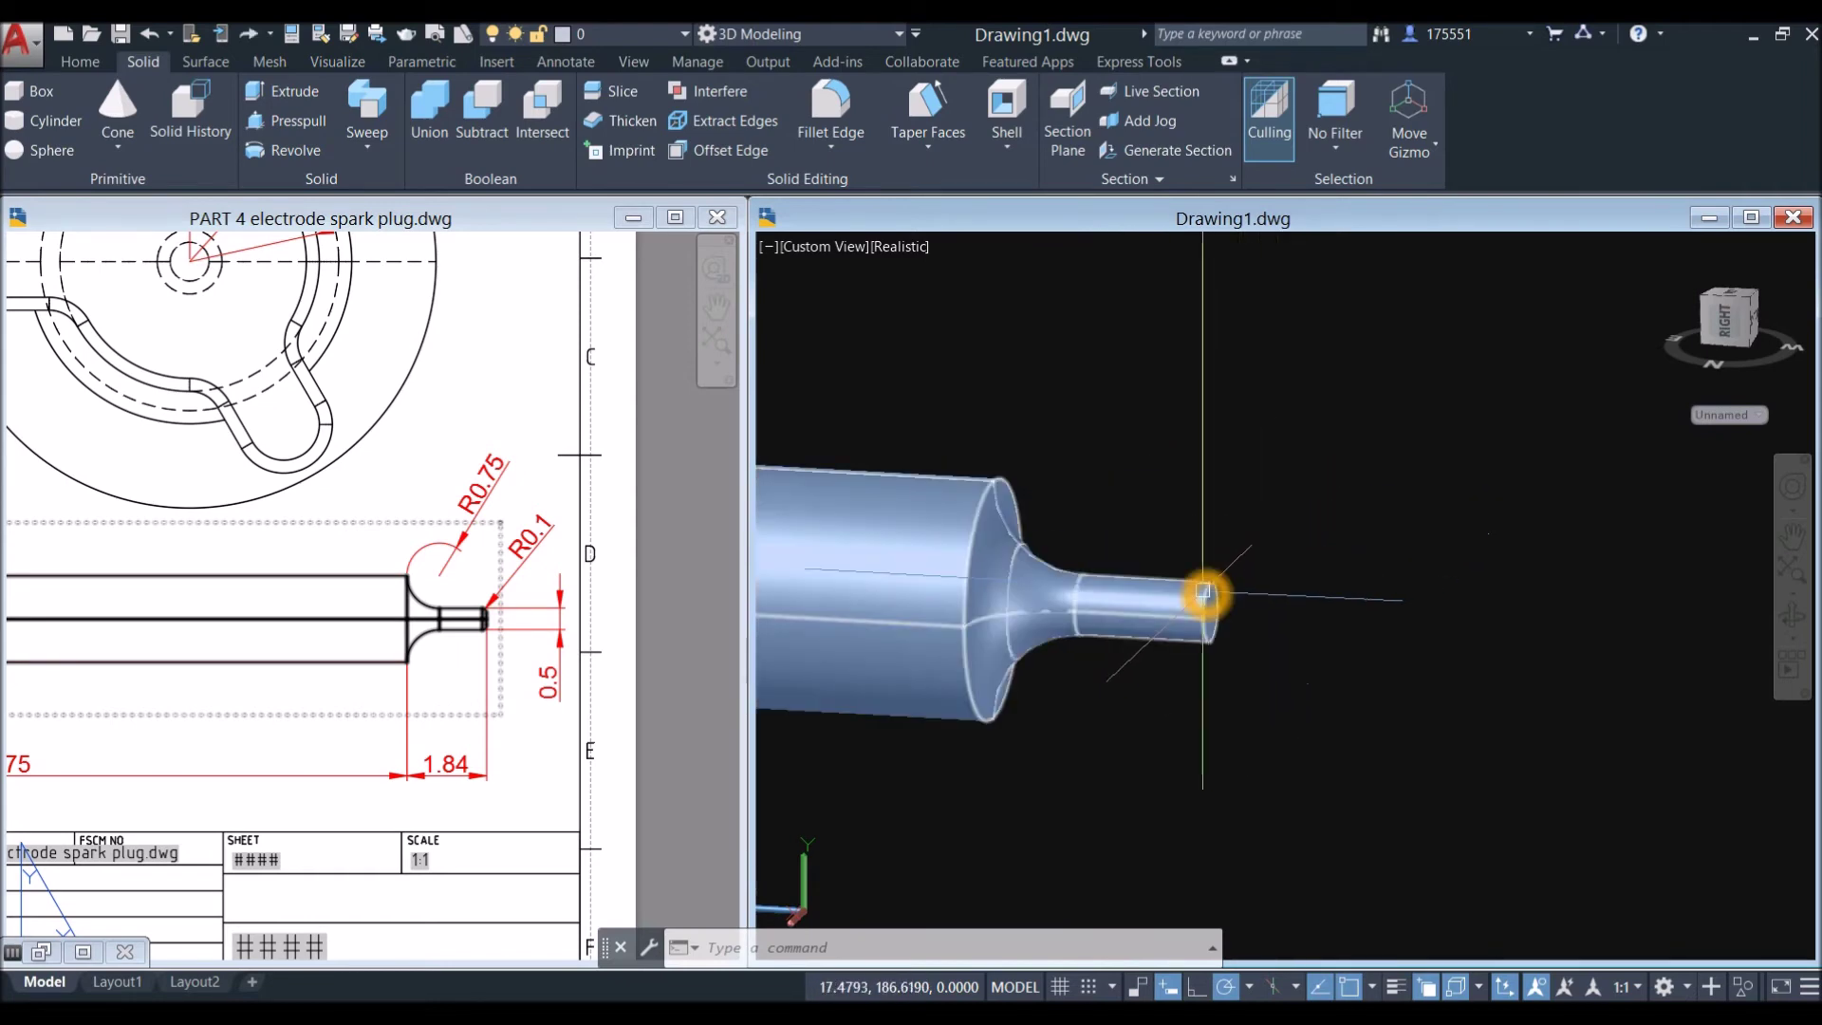
Step: Fillet the circular edge at the thin tip's free end with a radius of 0.1
click(1248, 538)
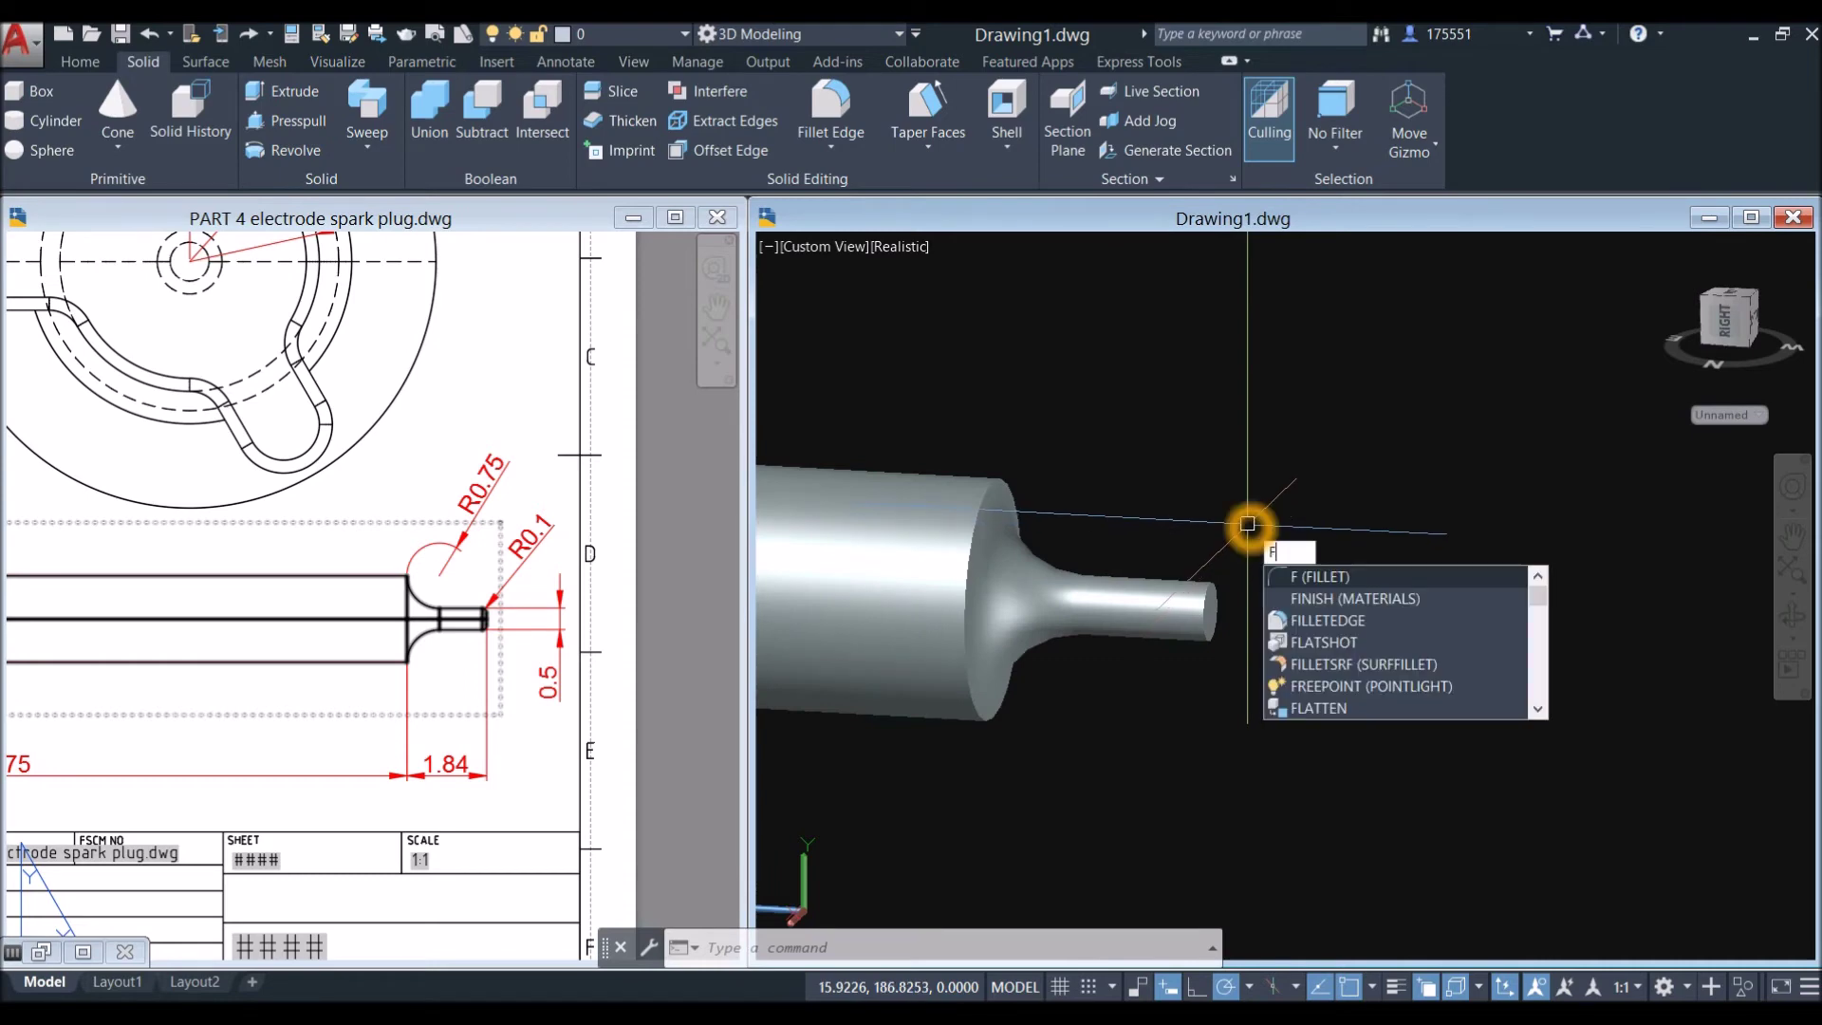
click(1329, 622)
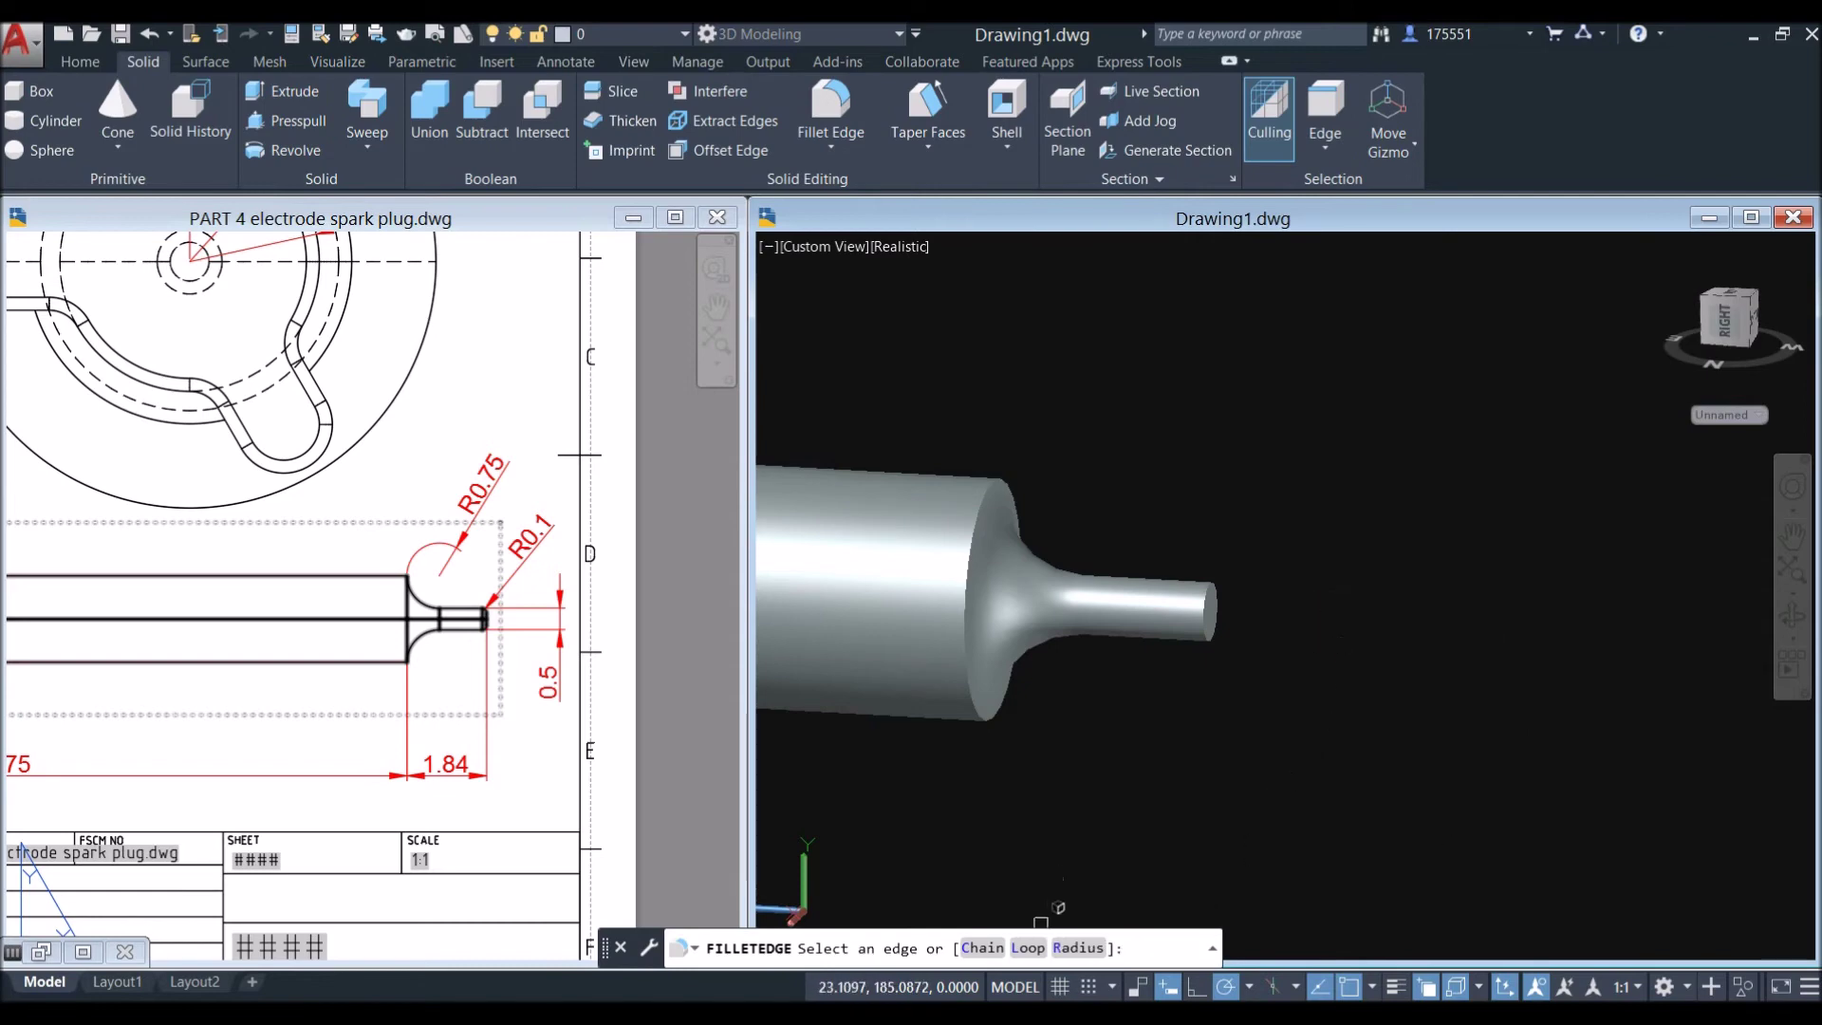
click(1073, 949)
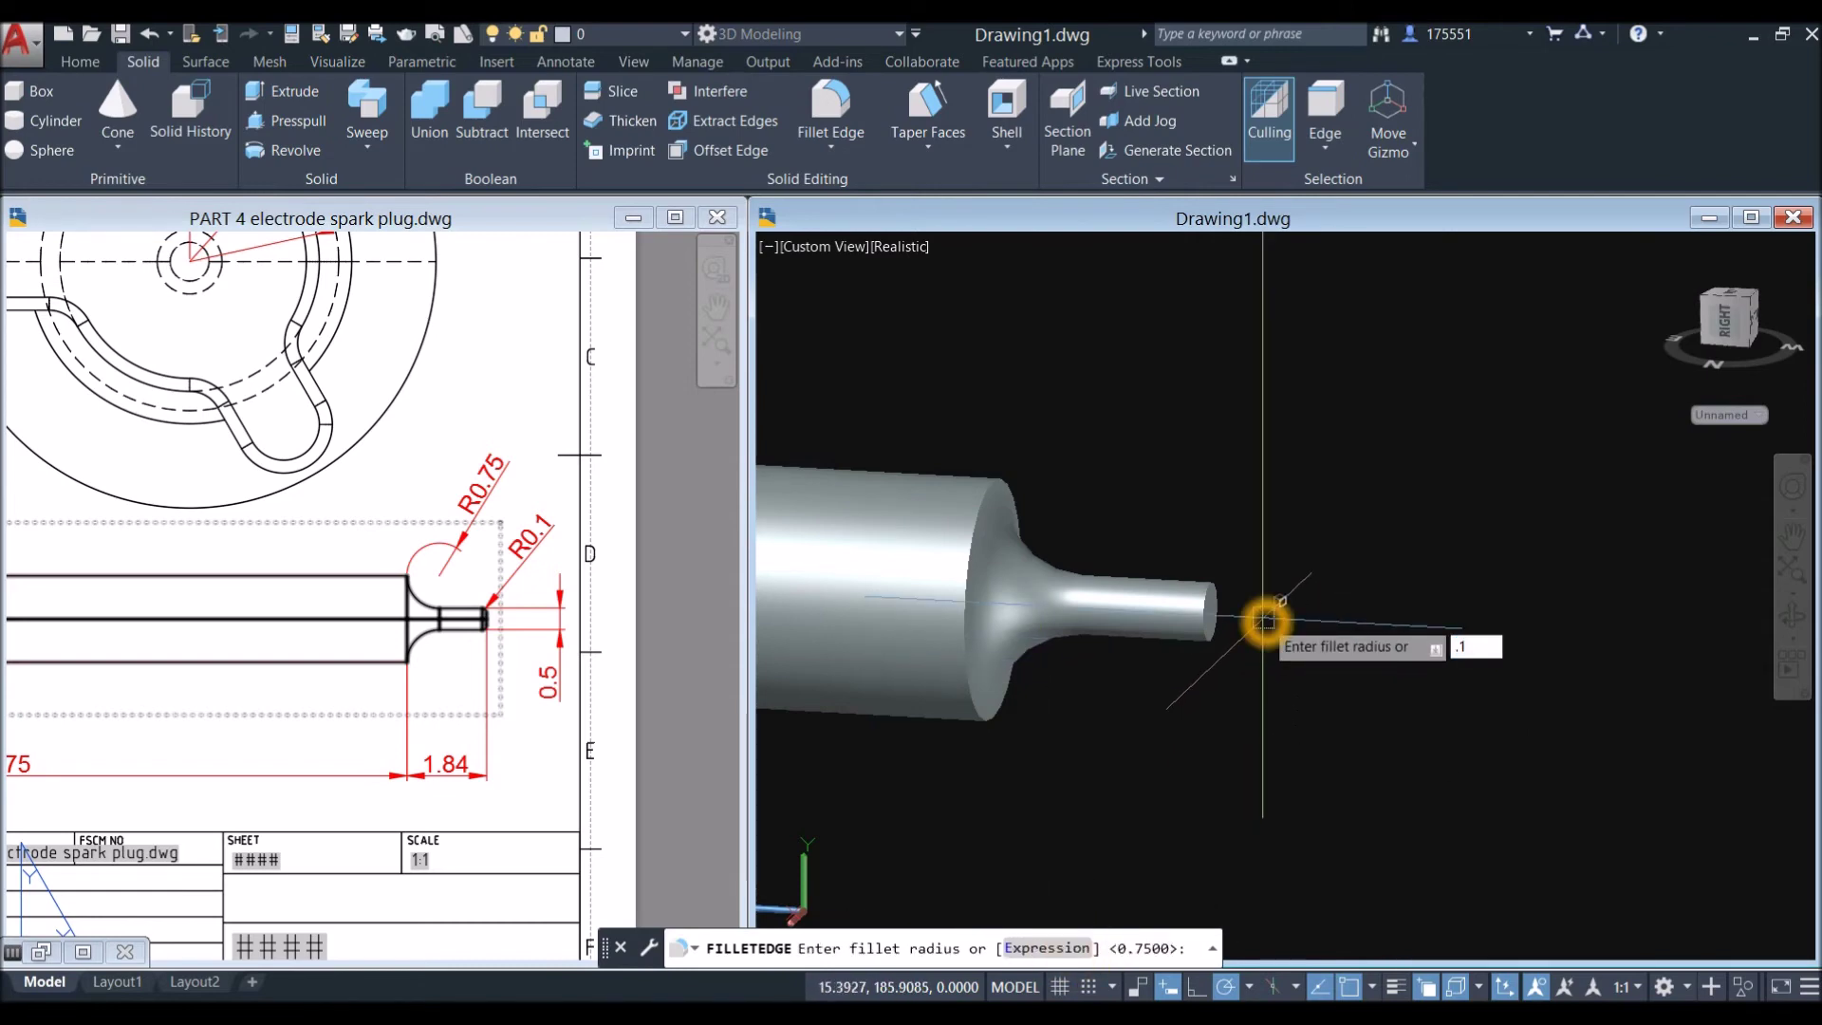
key(Return)
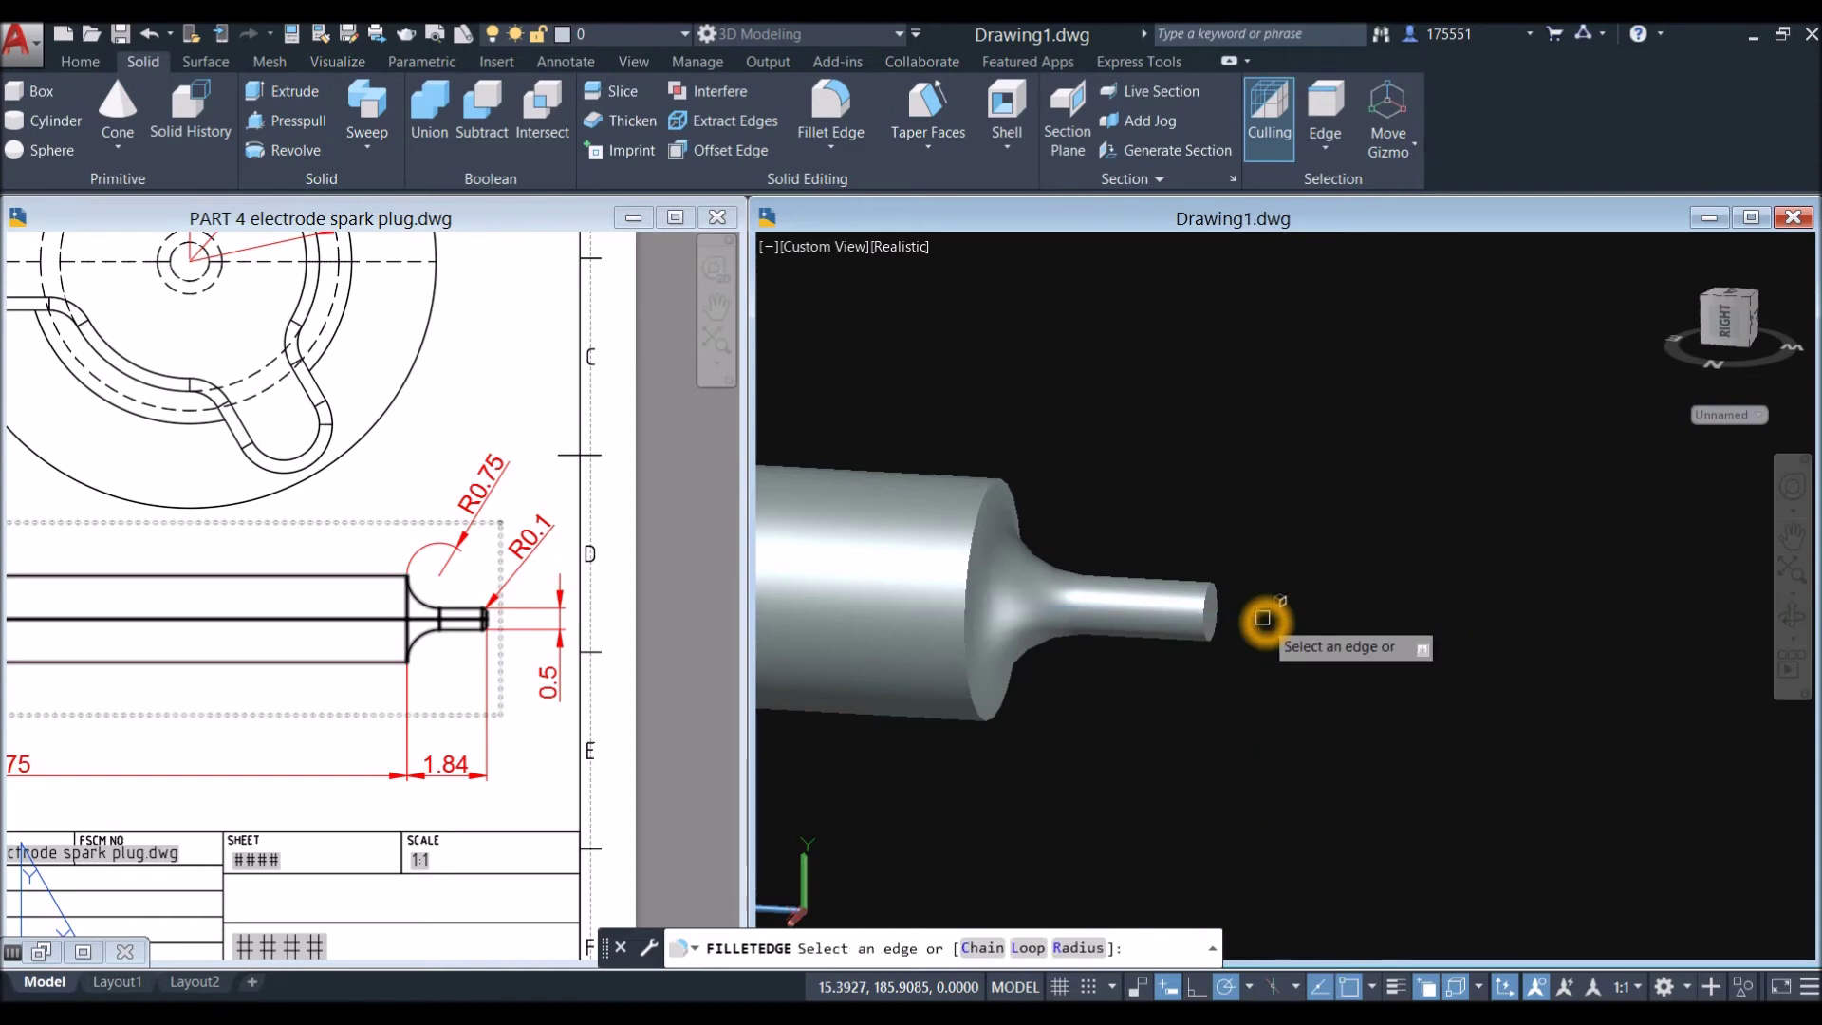
scroll(1264, 617, up, 1)
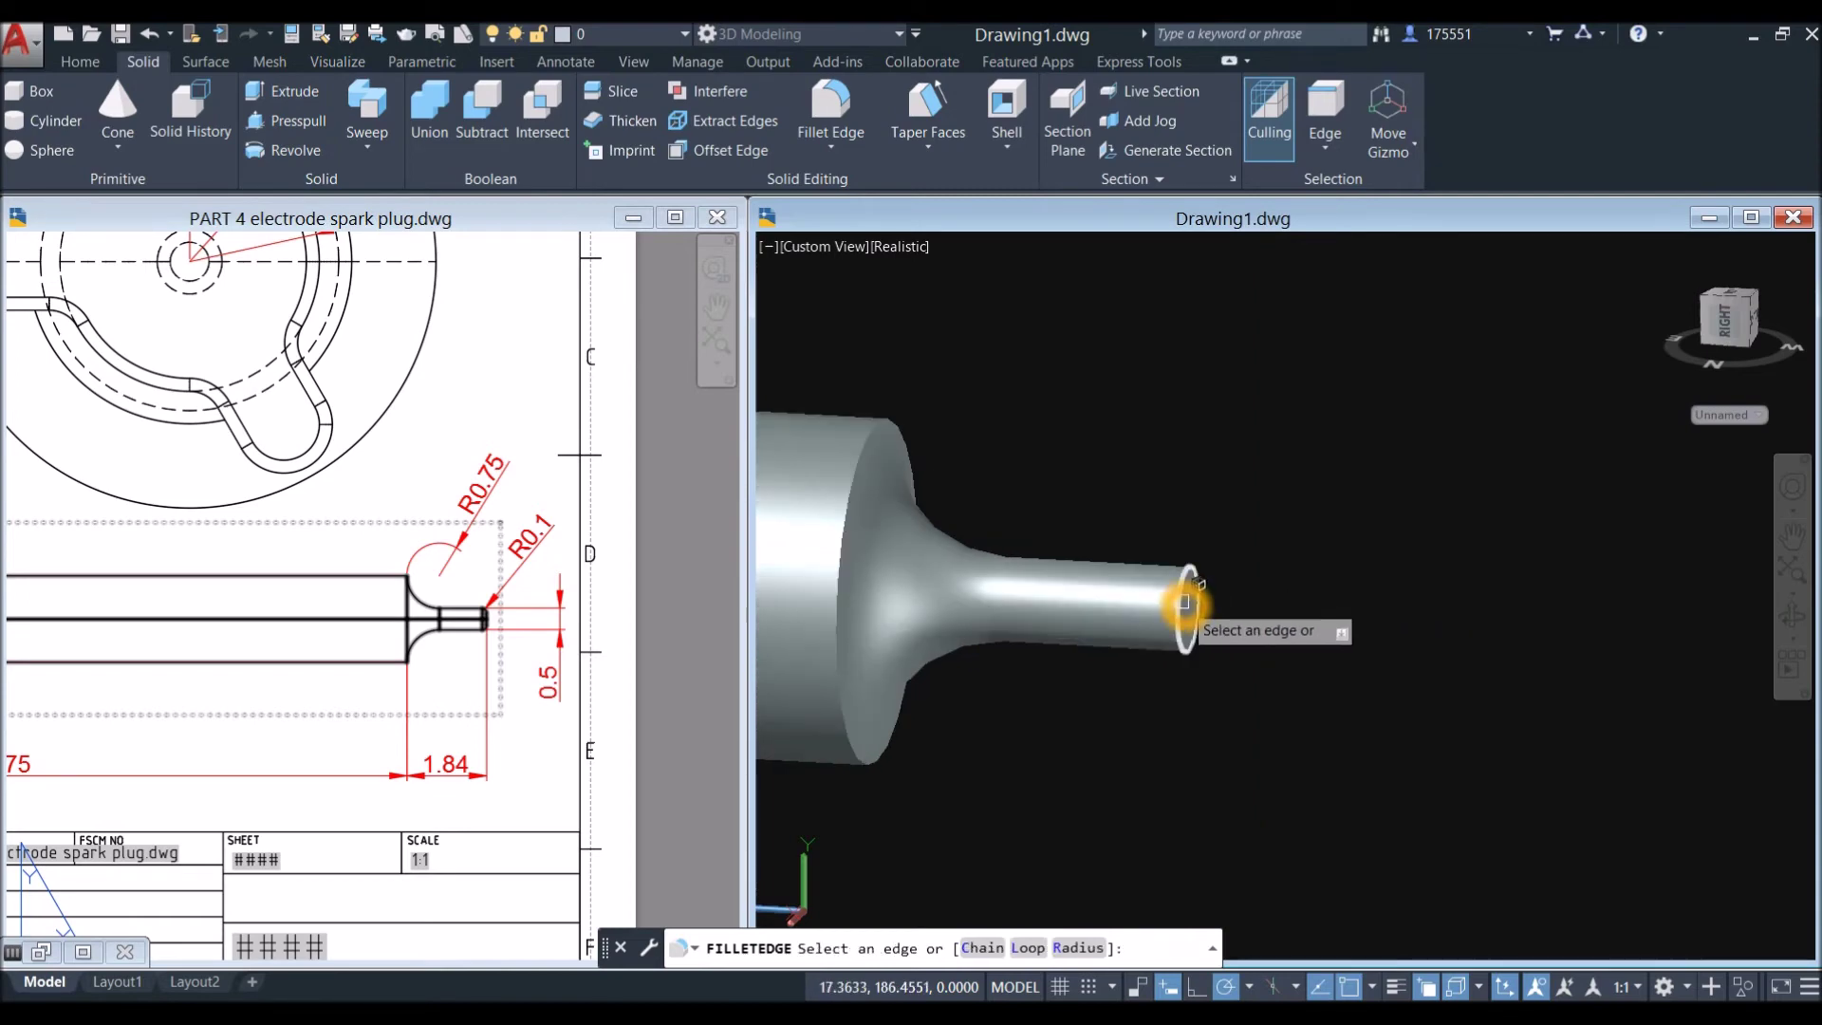
click(1185, 601)
right_click(1268, 579)
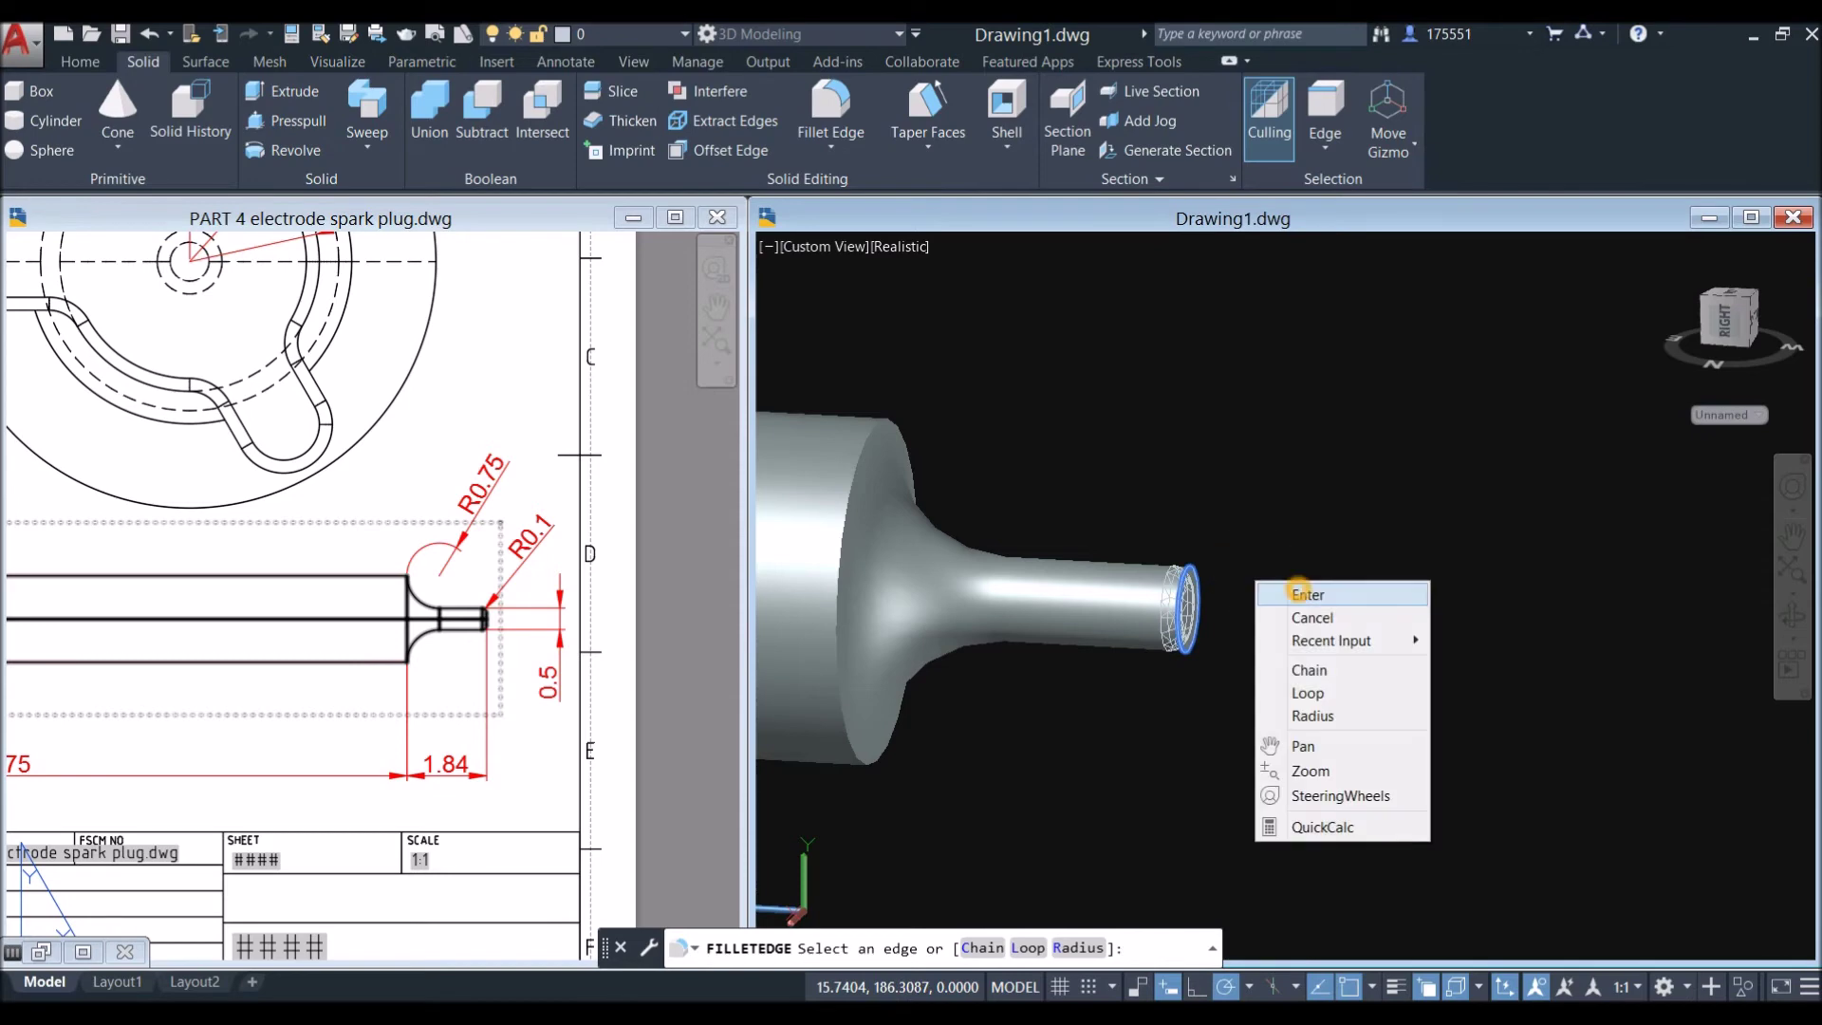
click(1296, 590)
right_click(1296, 591)
click(1333, 604)
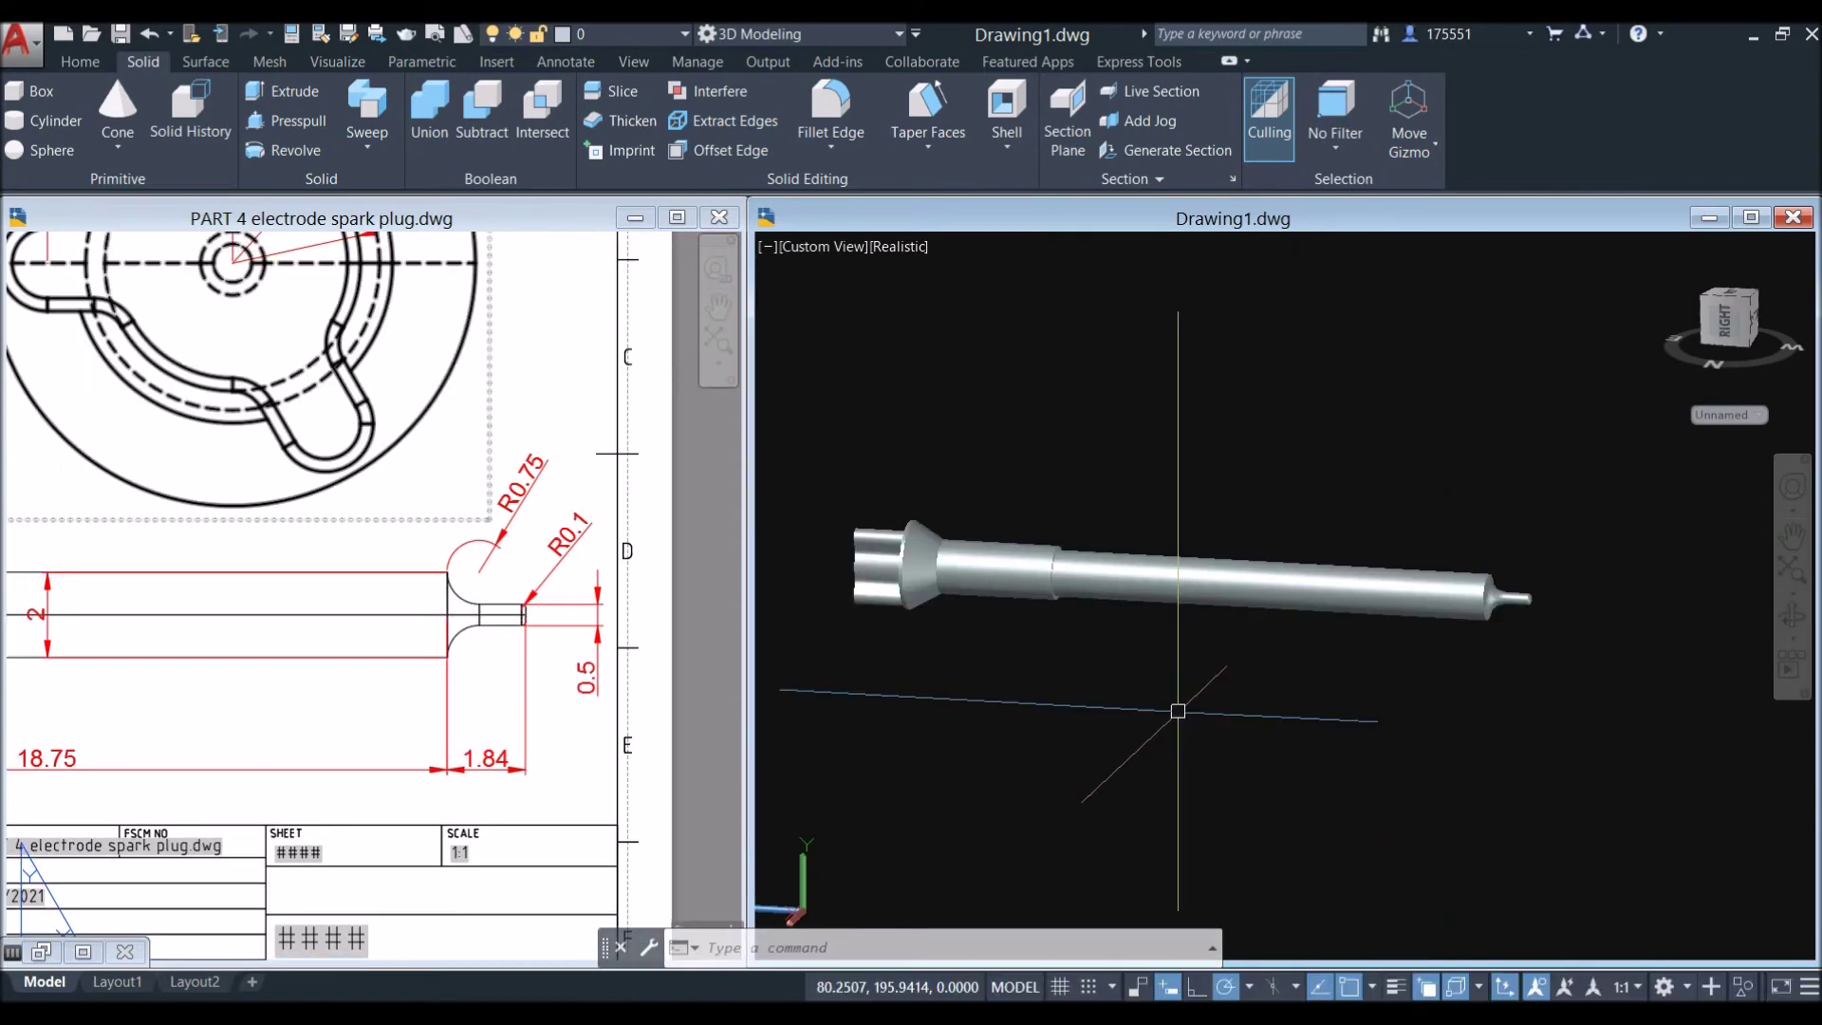
Step: Union all the electrode's solids, from the lobed head and cone through the stepped shaft and tip, into one solid
middle_drag(1178, 711, 1192, 662)
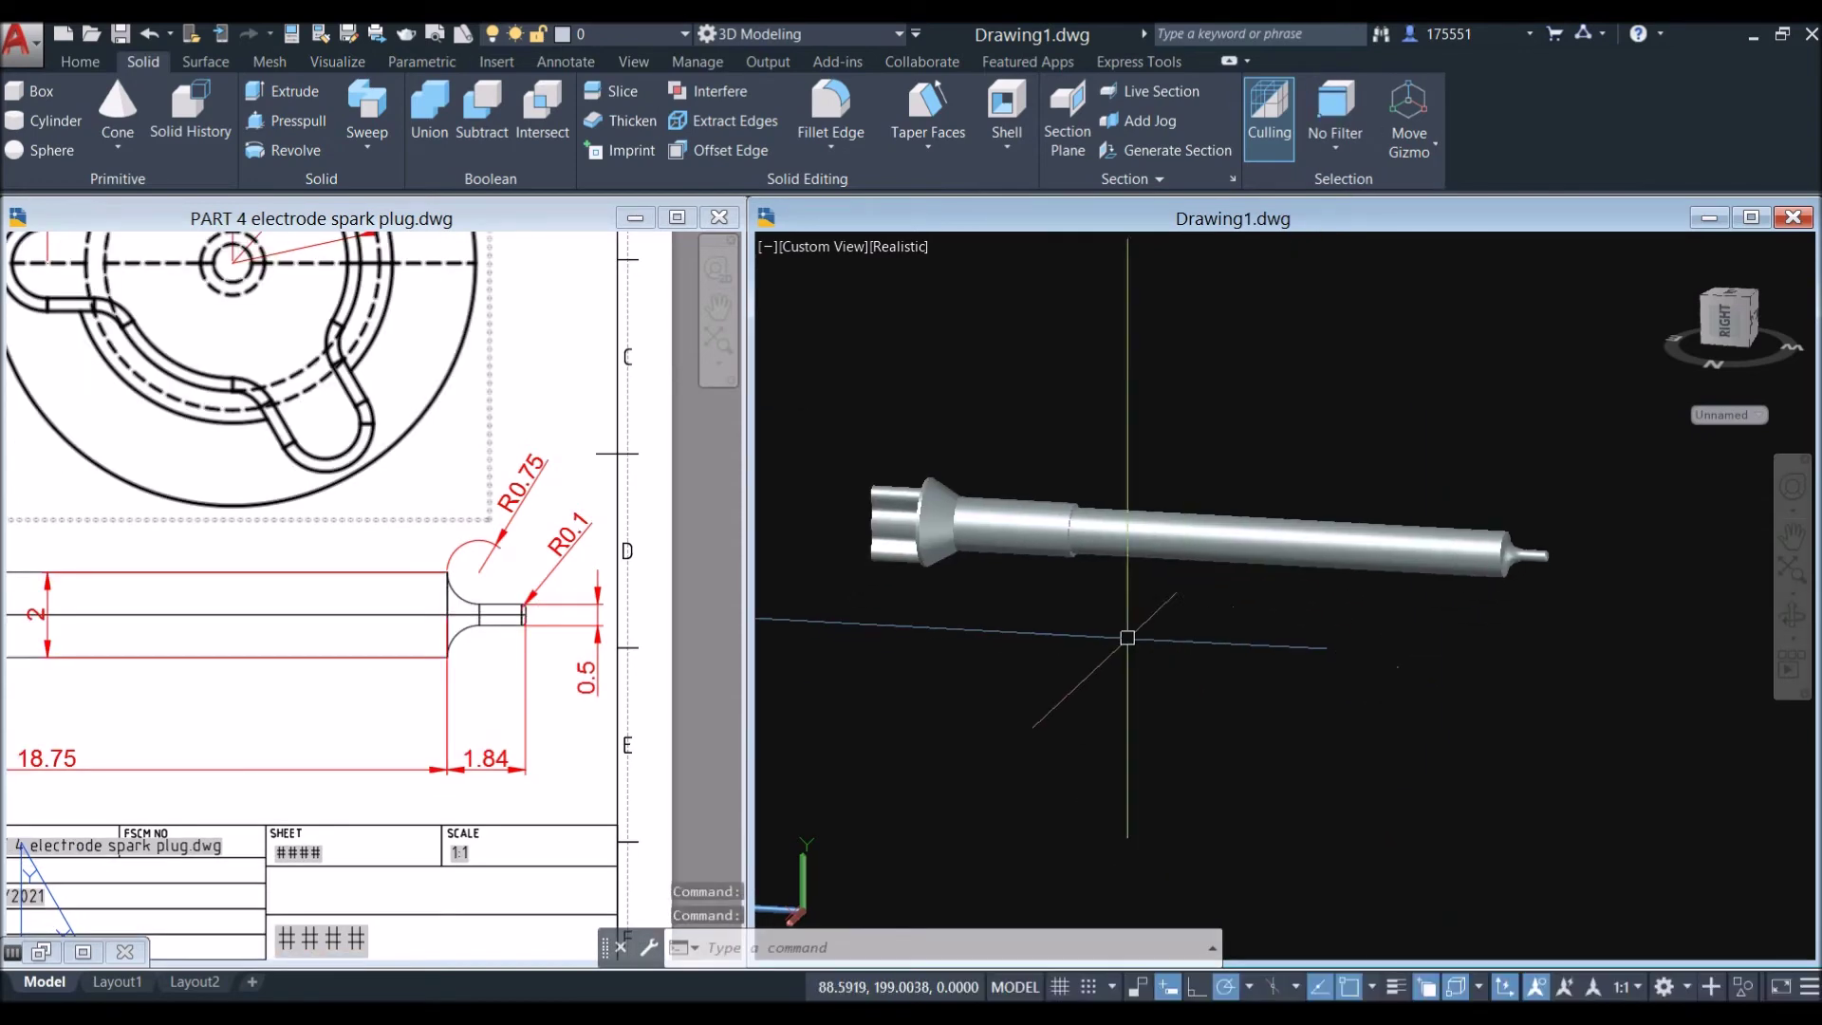
click(499, 570)
scroll(506, 570, down, 3)
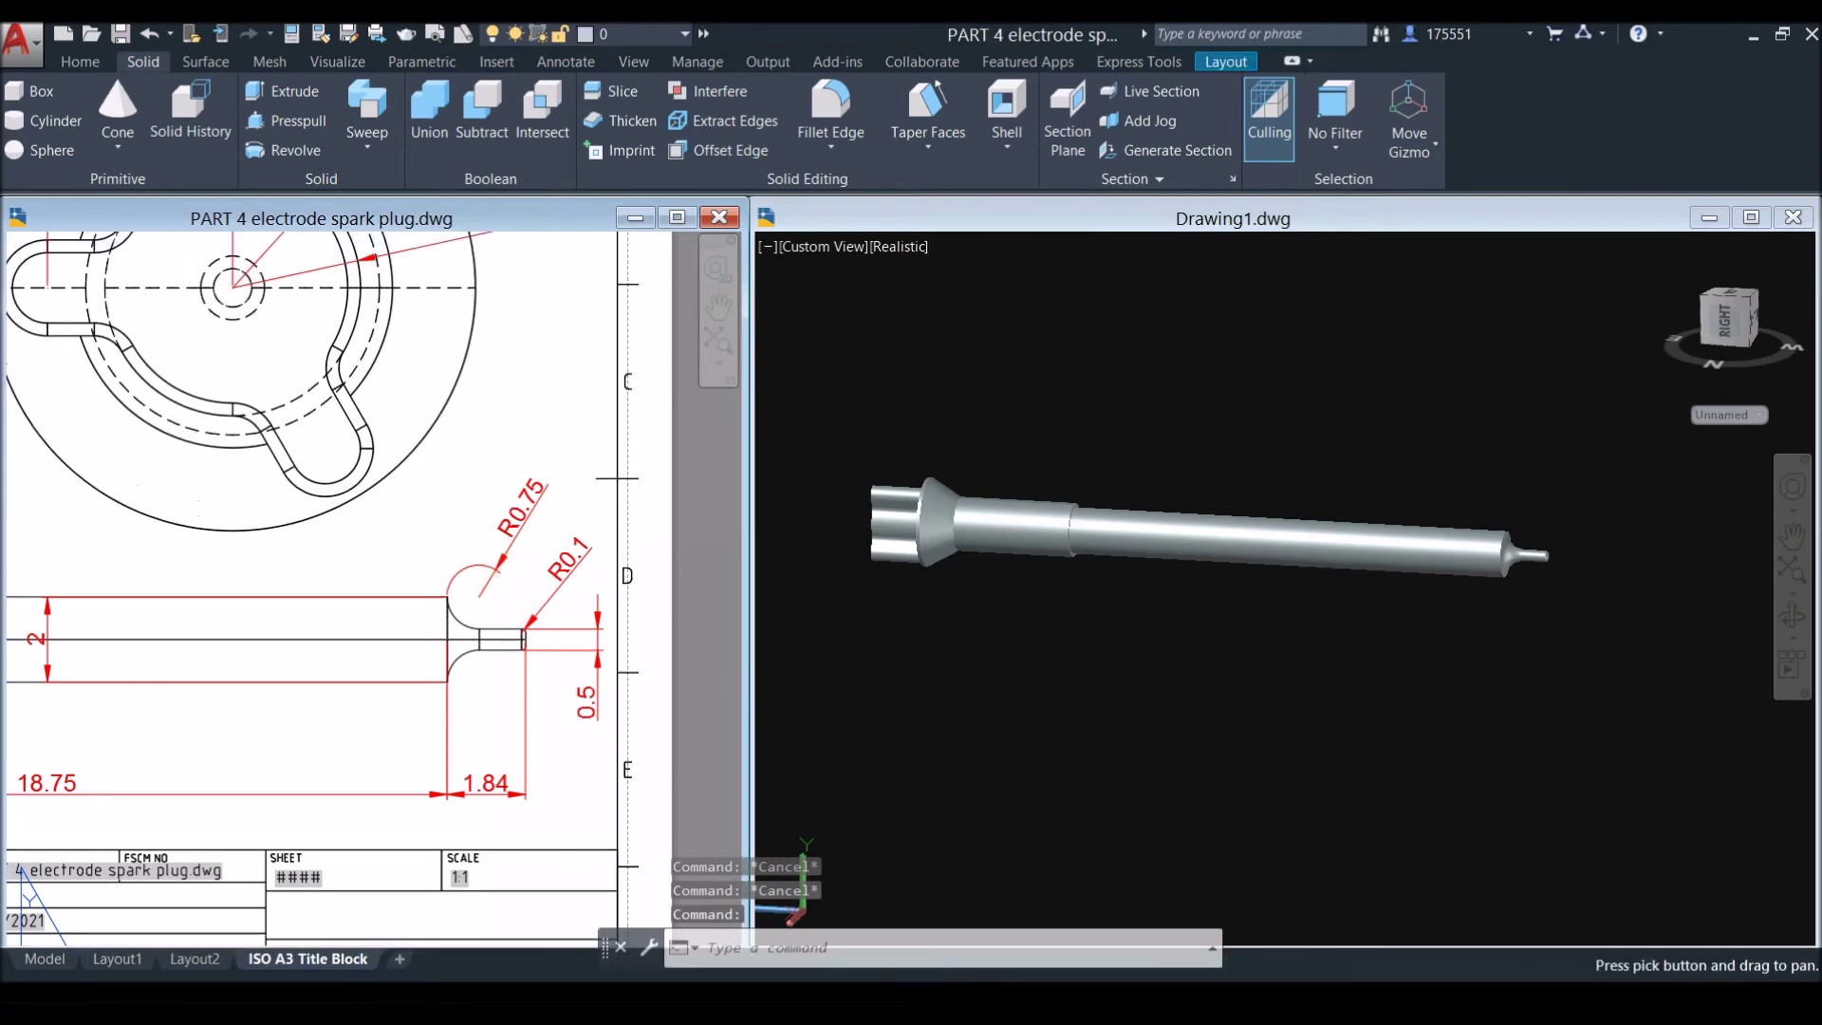
scroll(505, 571, down, 5)
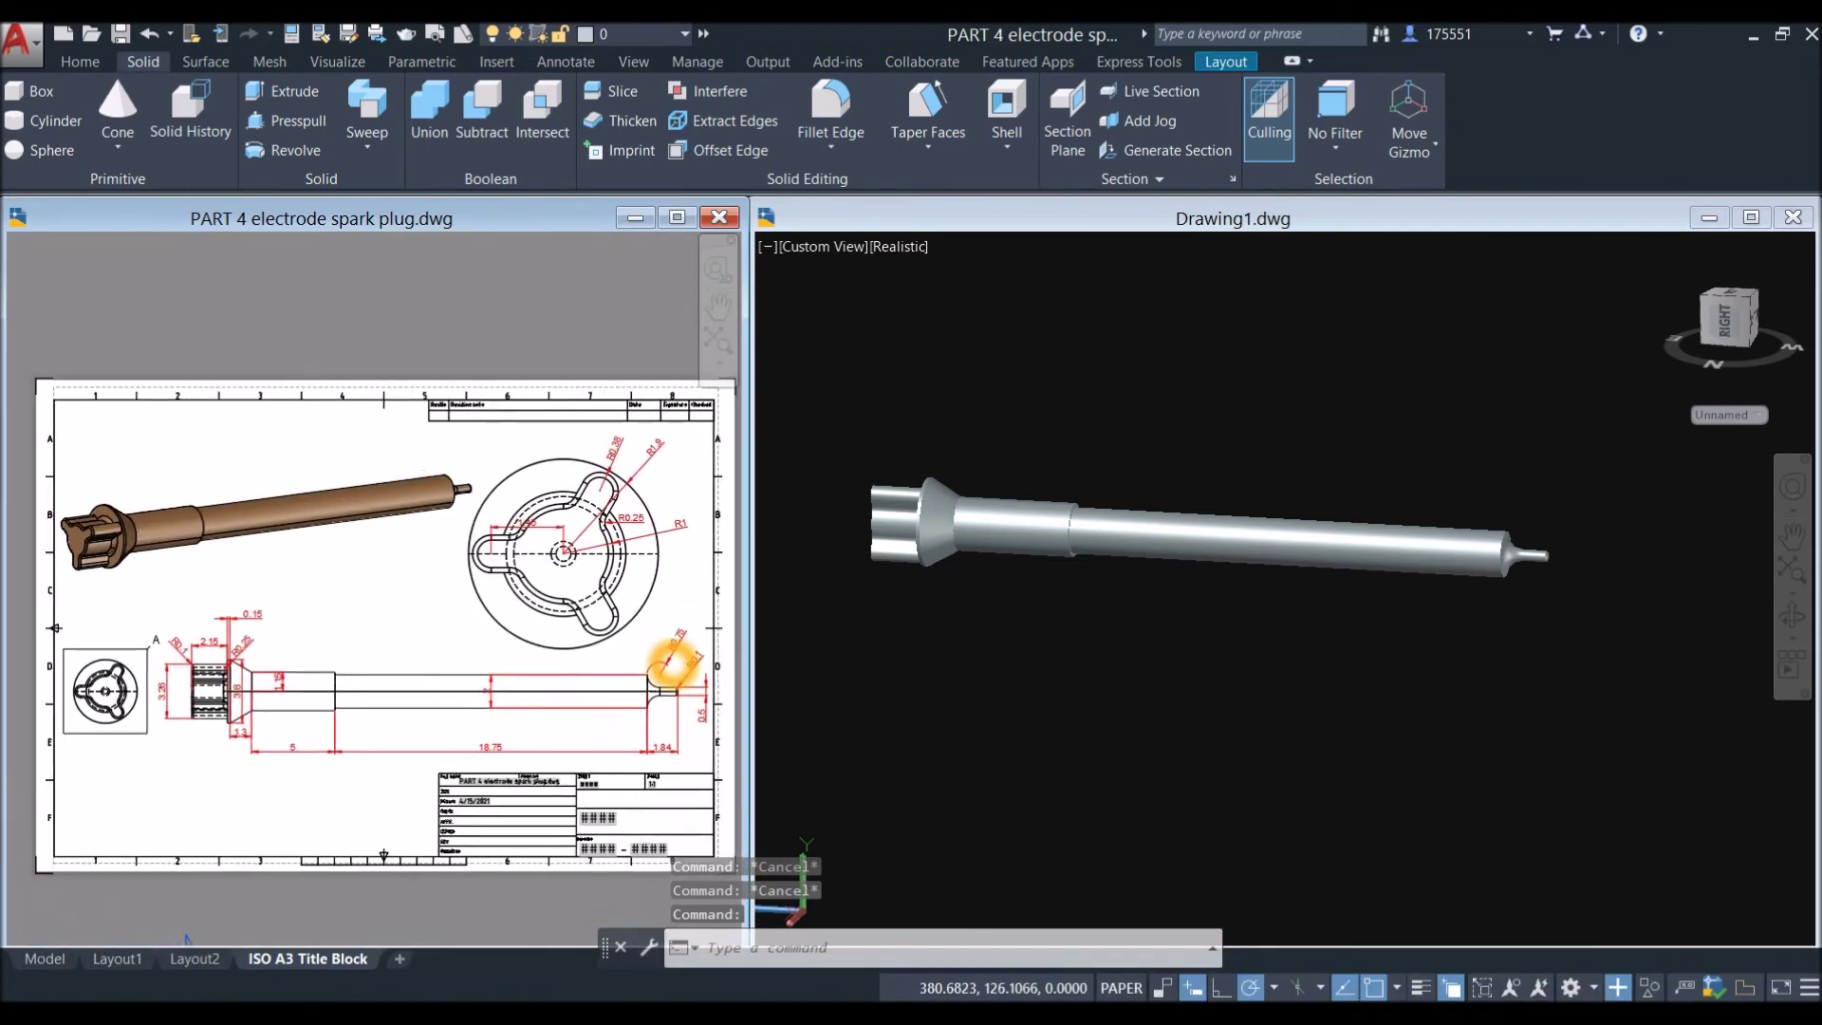
click(1116, 652)
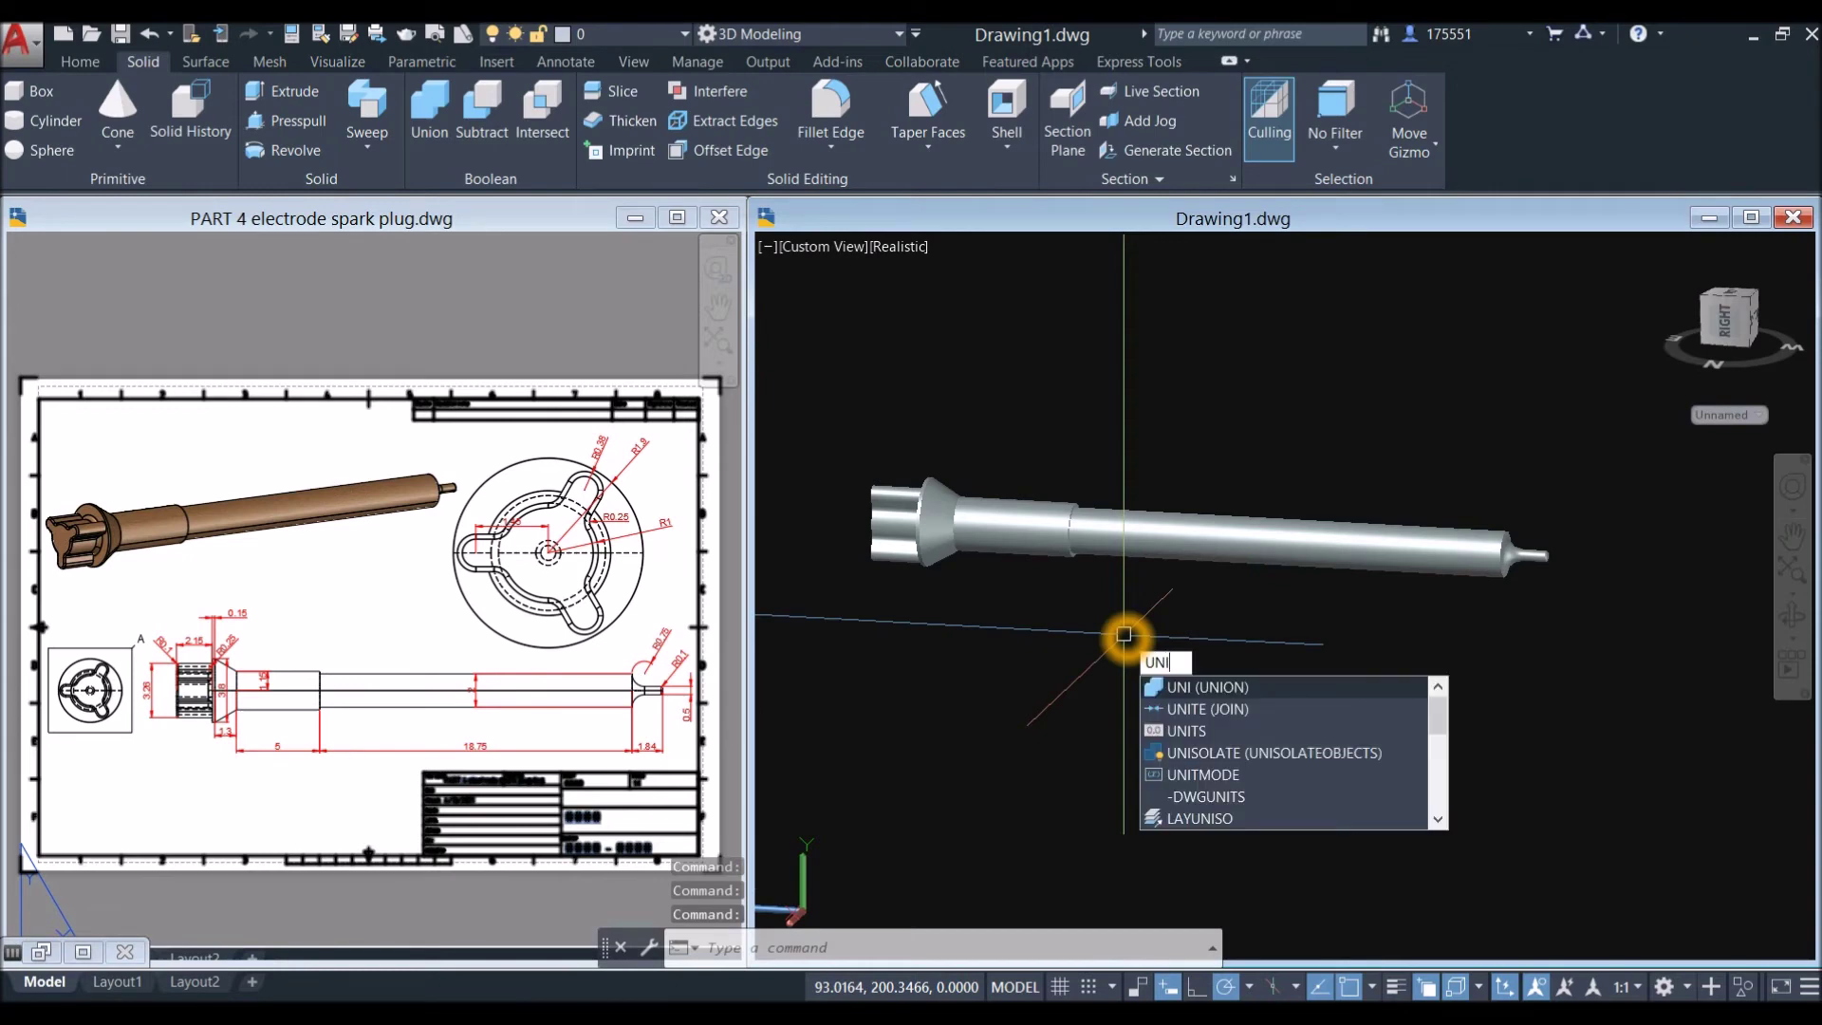
key(Return)
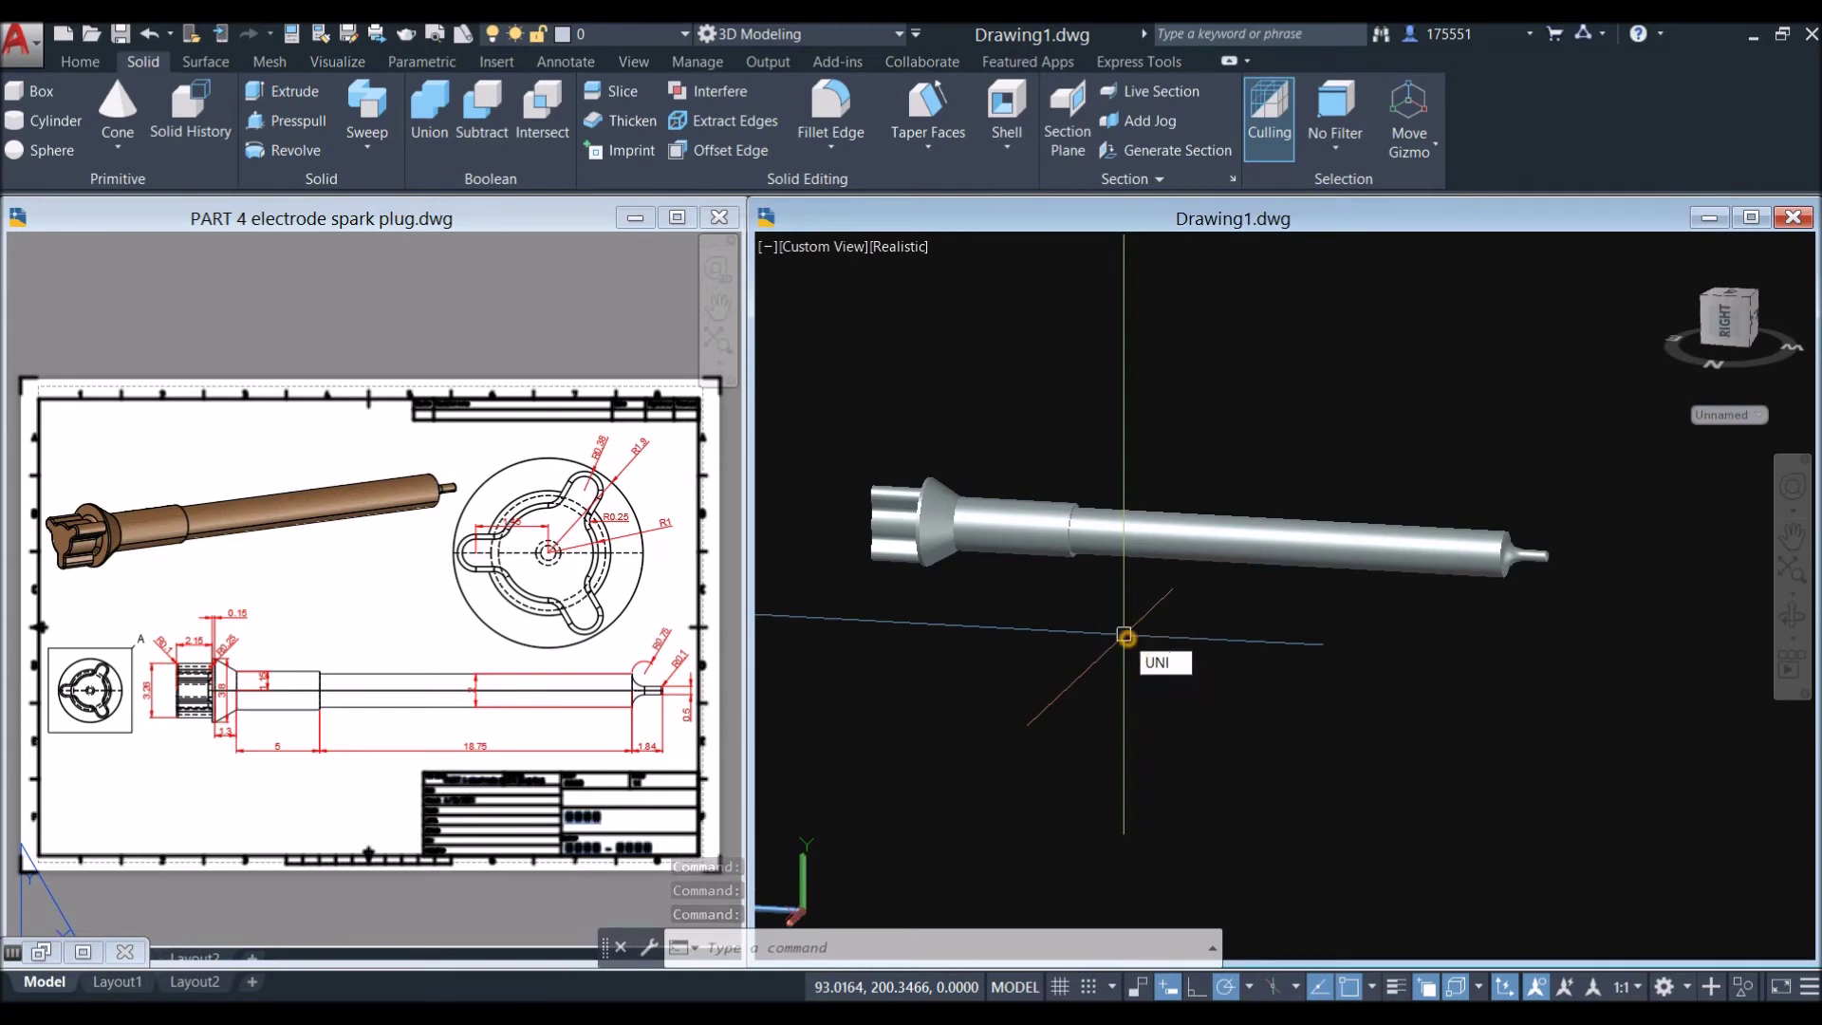
click(837, 408)
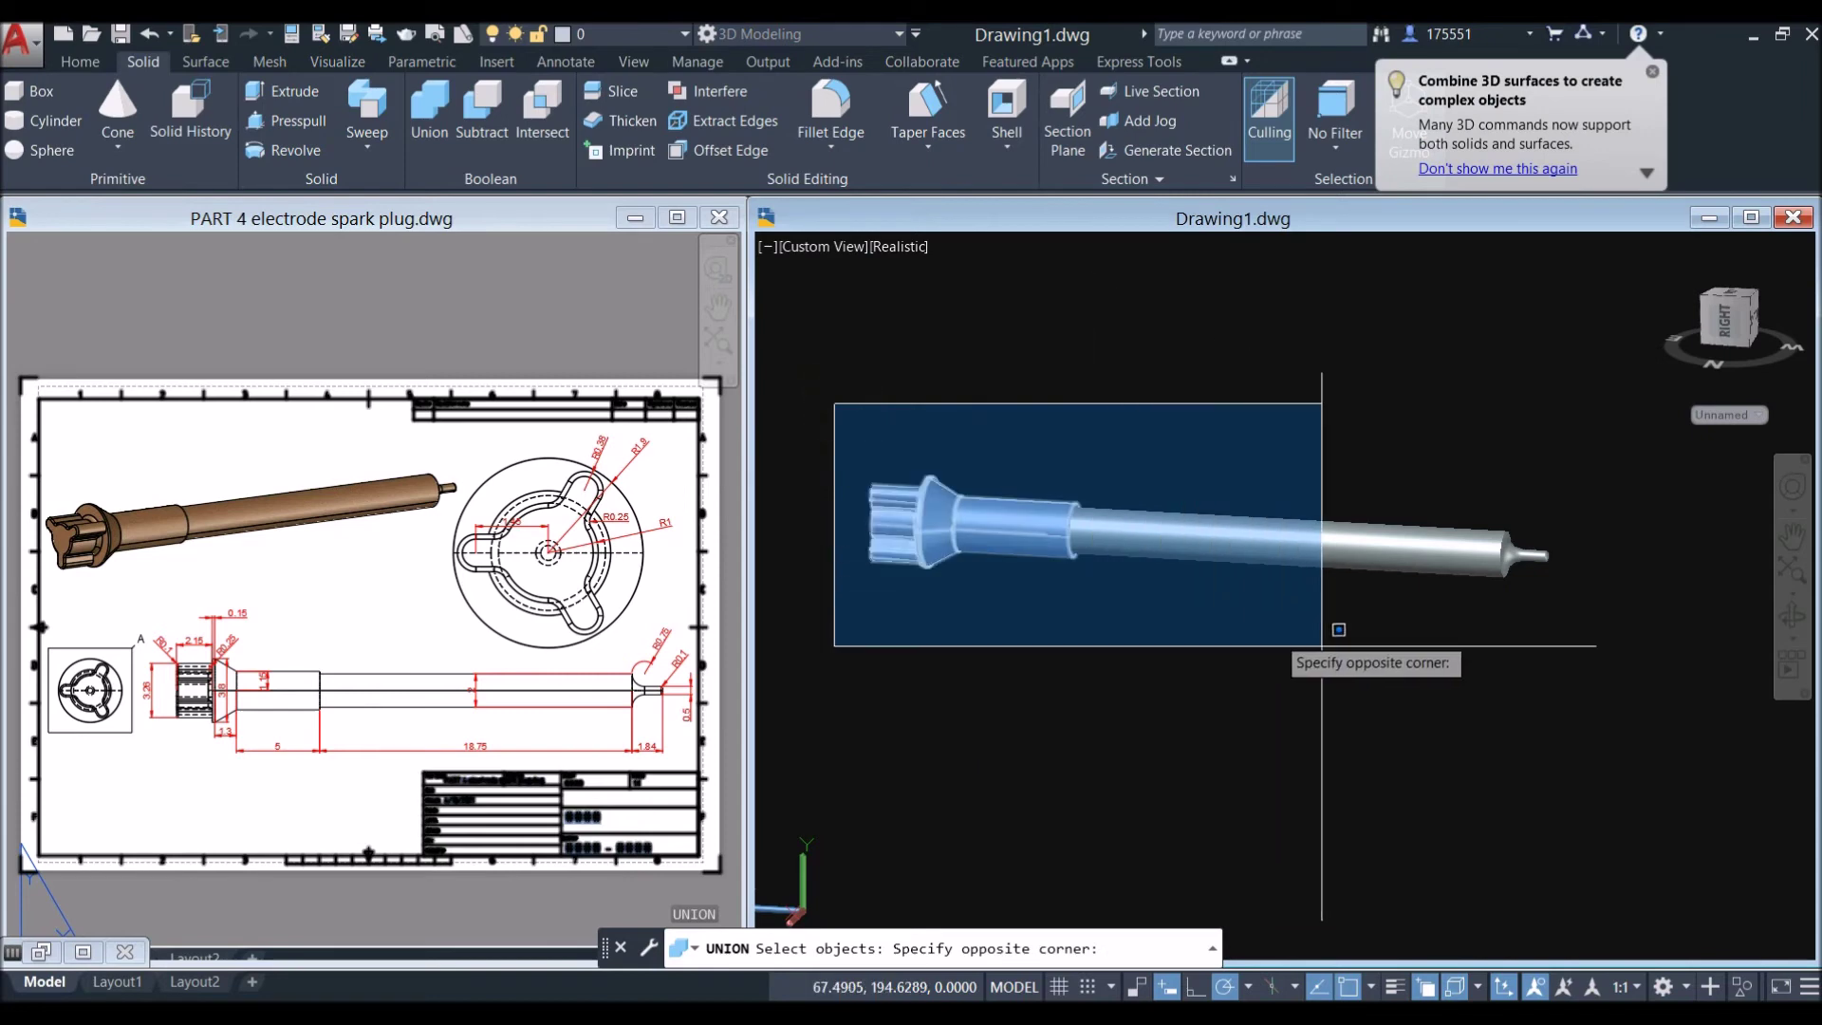
click(1616, 707)
key(Return)
Step: Compare the electrode's lobed head with the reference drawing and read the fillet radii dimensioned on the head
shift+middle_drag(1297, 634, 1159, 627)
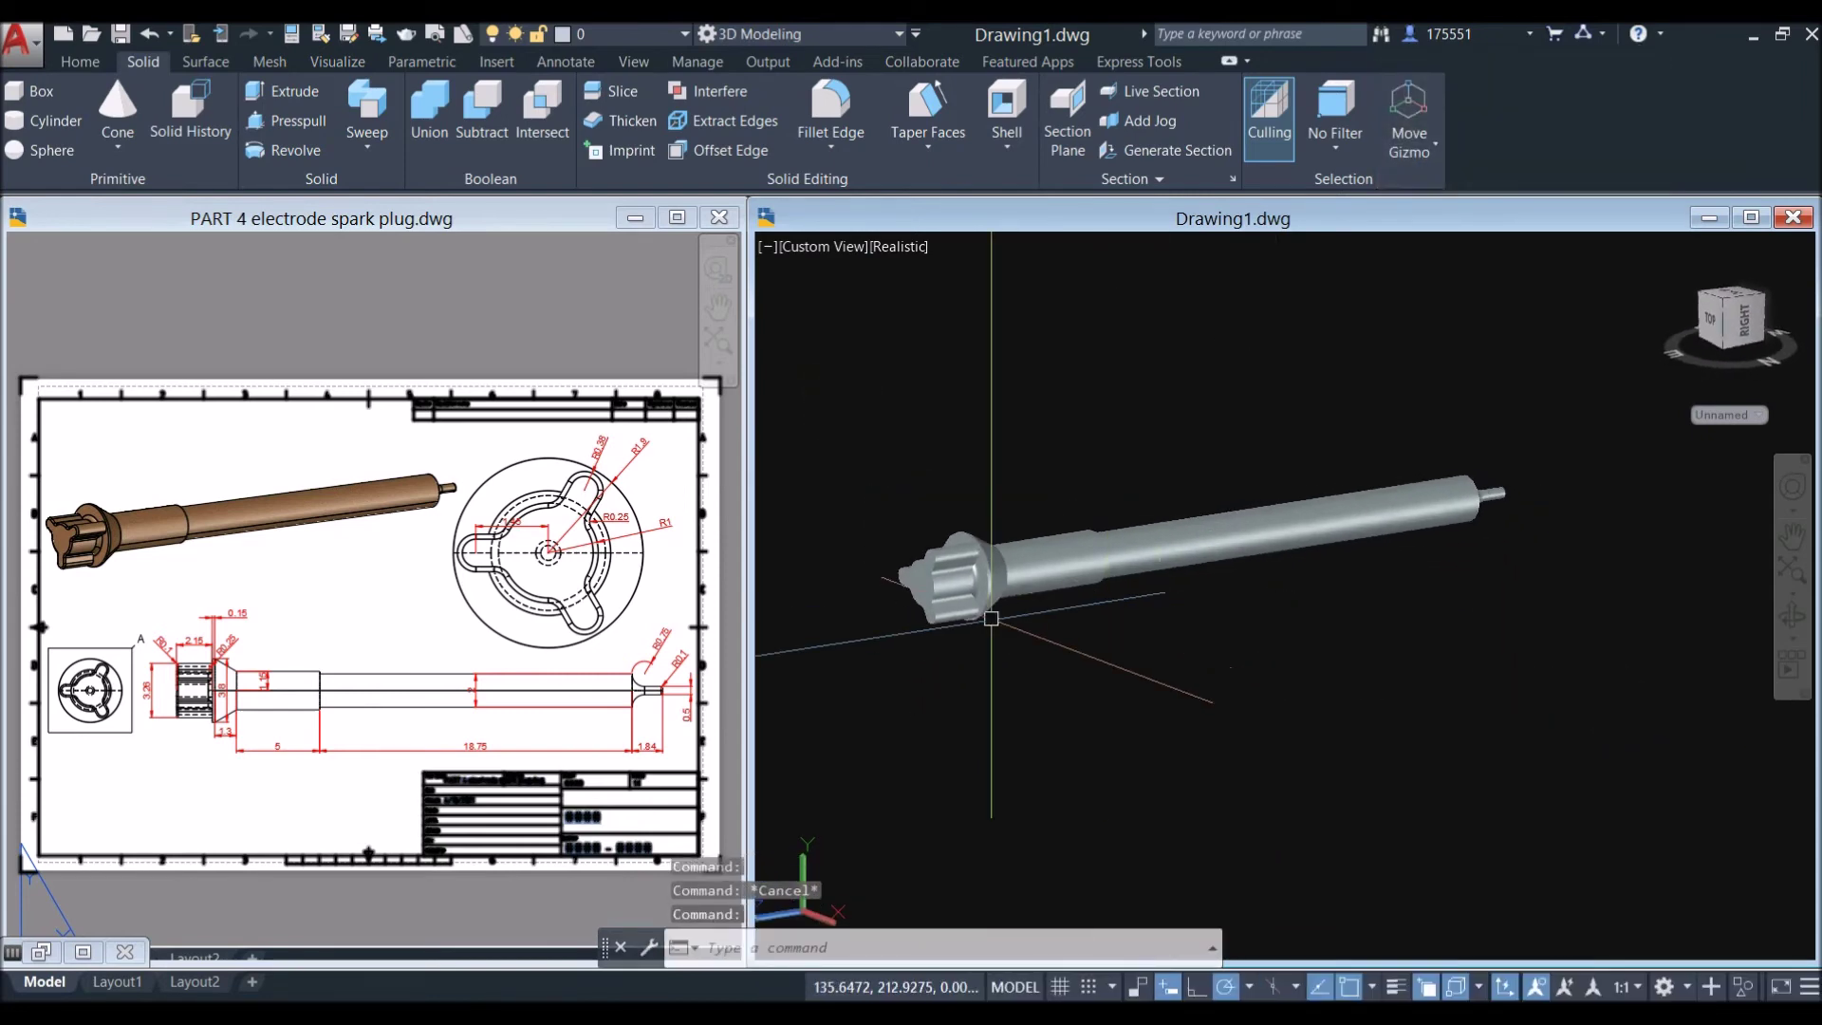
scroll(915, 590, up, 8)
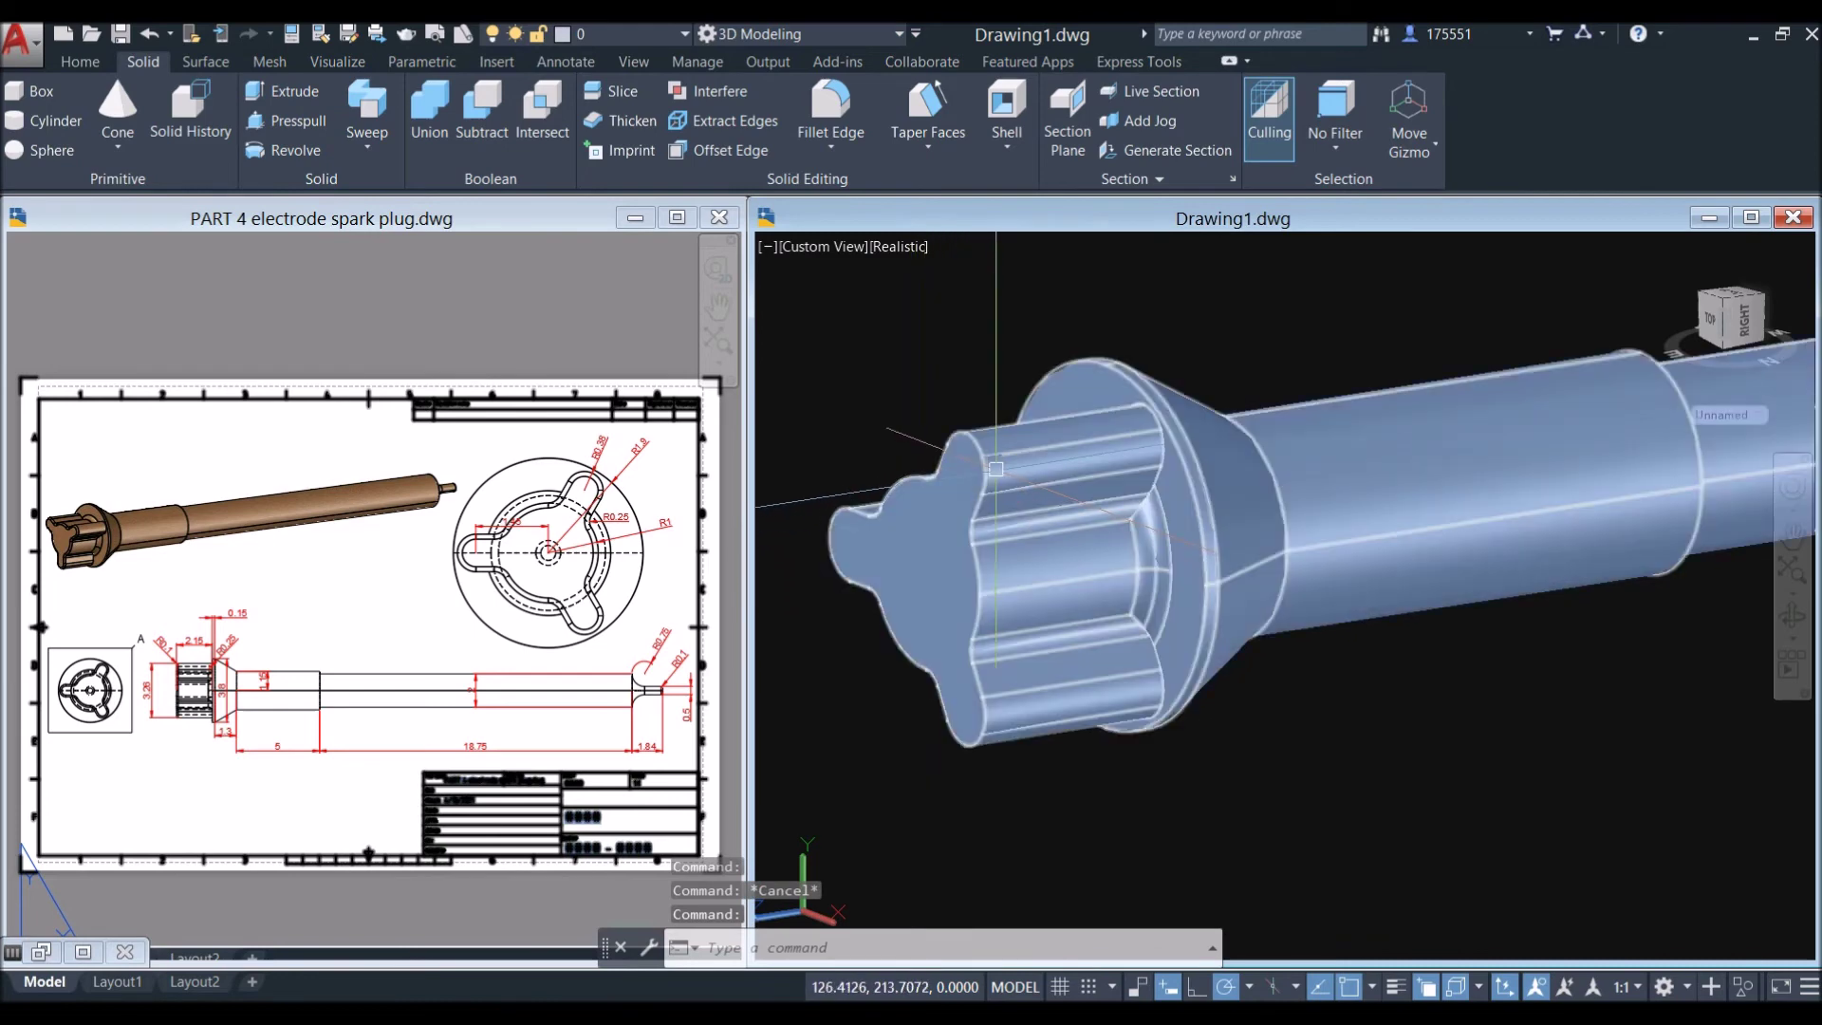
click(435, 599)
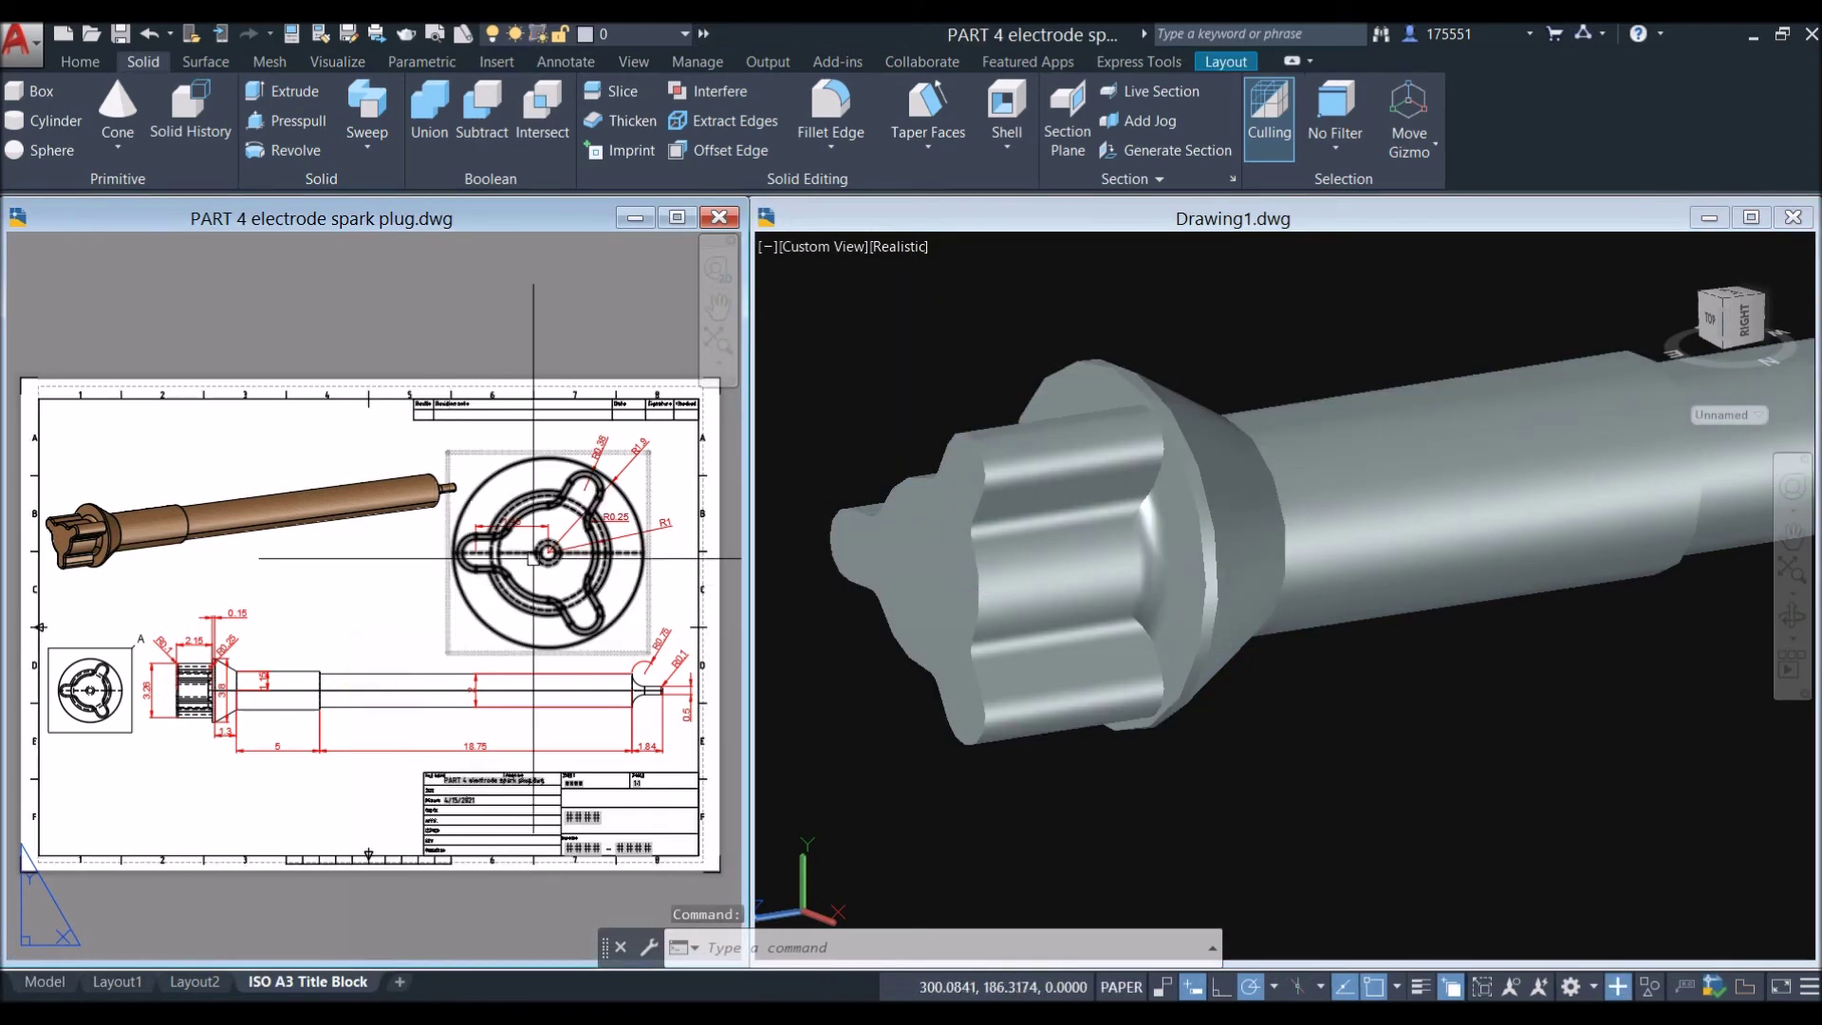
scroll(508, 574, up, 5)
middle_drag(507, 574, 501, 619)
scroll(445, 589, down, 5)
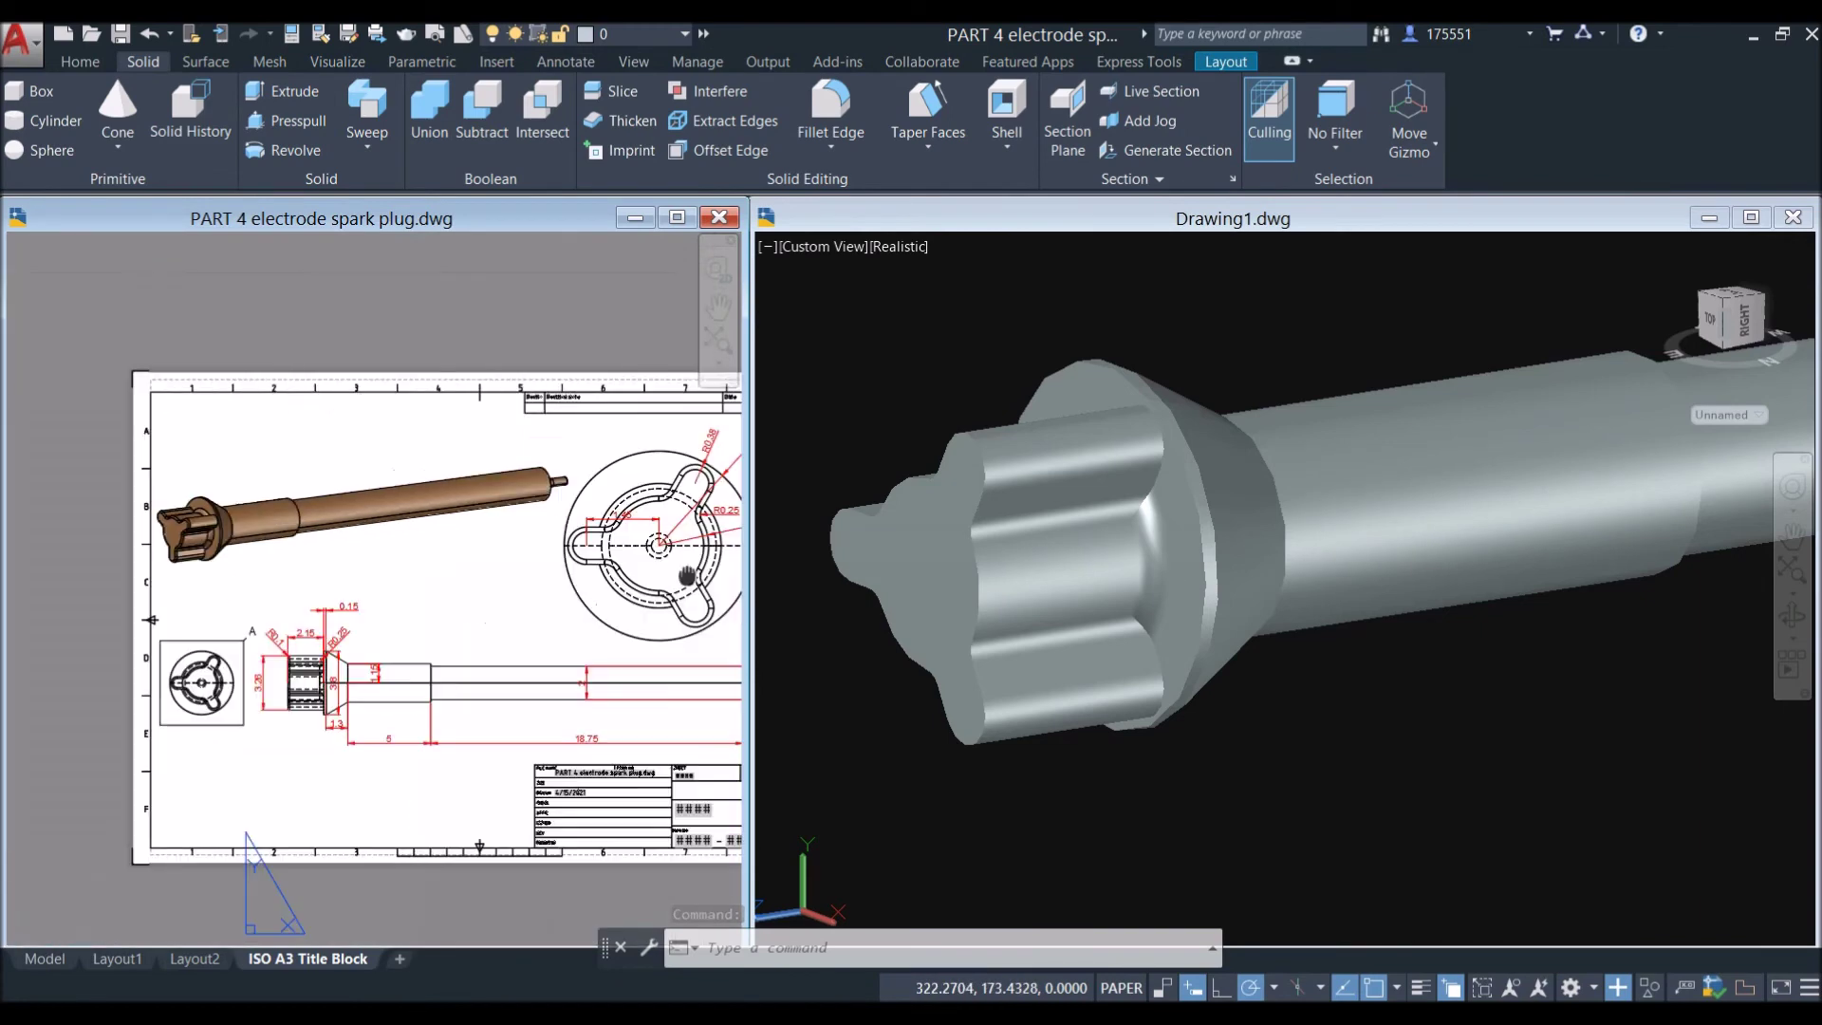
middle_drag(290, 680, 352, 667)
scroll(353, 667, up, 5)
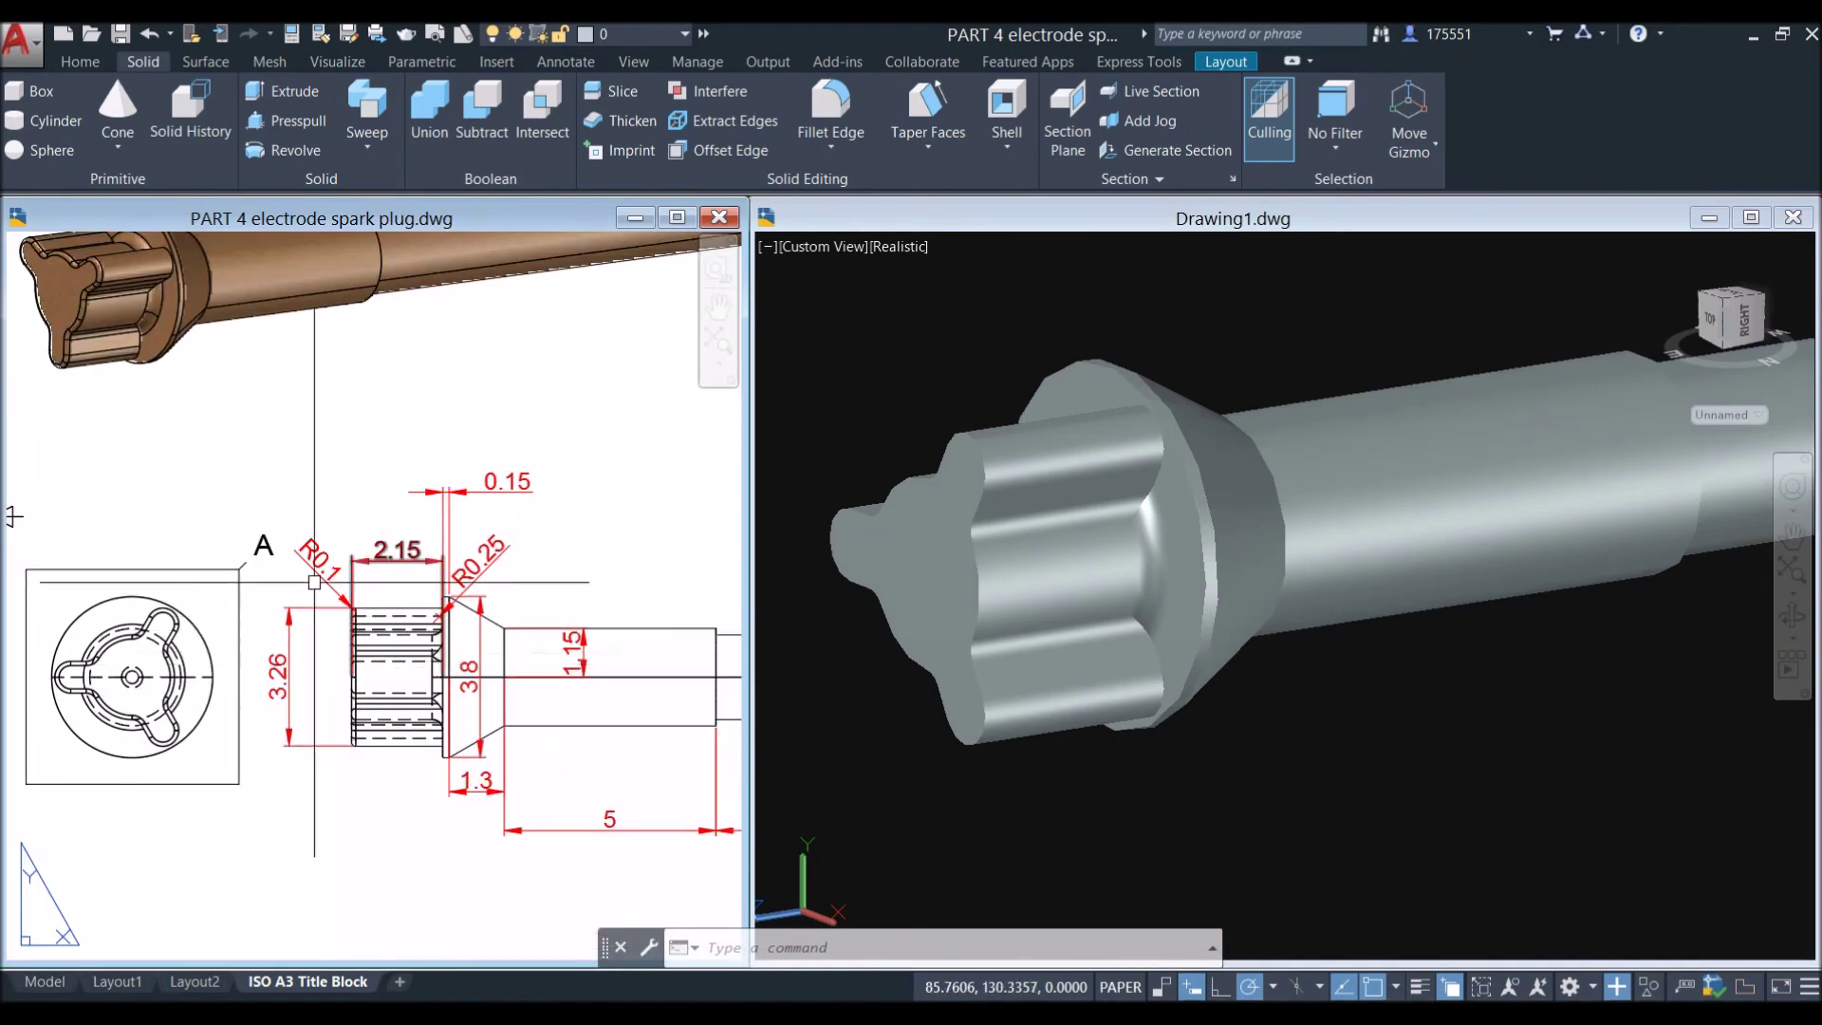
scroll(307, 570, up, 2)
key(Escape)
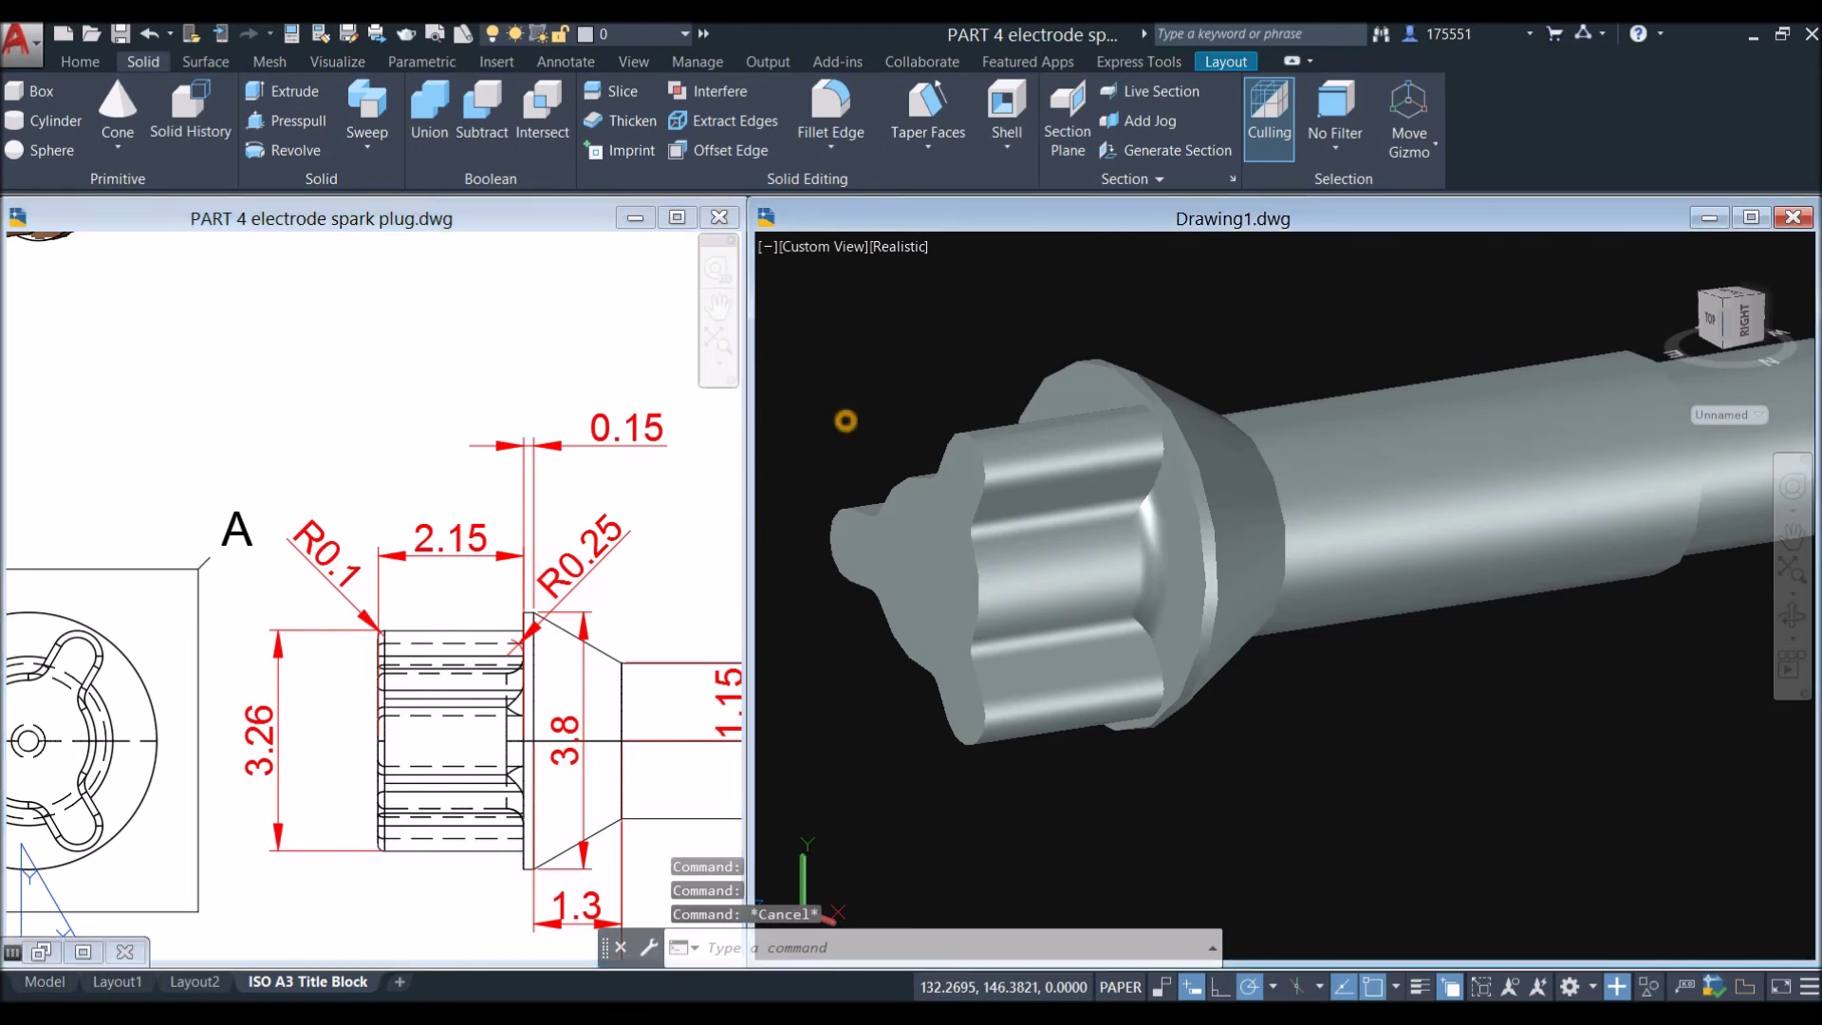
Step: Fillet the full edge chain around the lobed head's free end face with a radius of 0.1
click(843, 414)
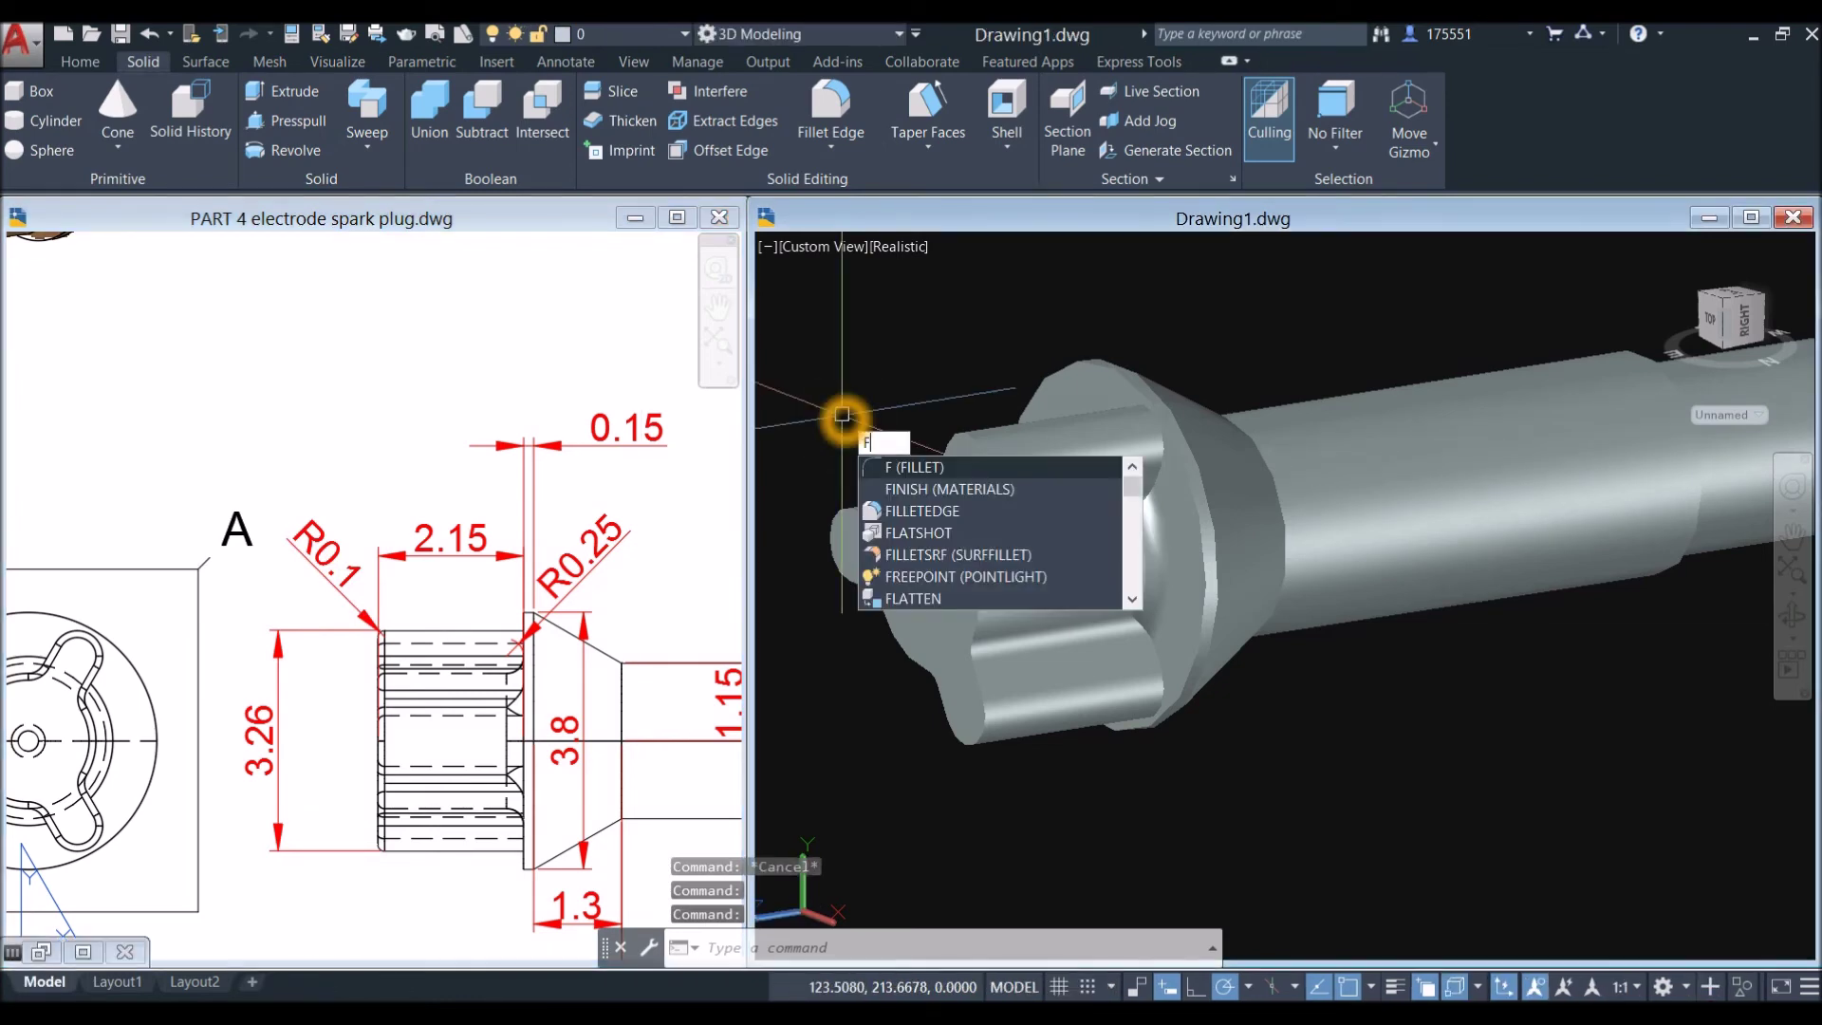
text(F)
click(919, 511)
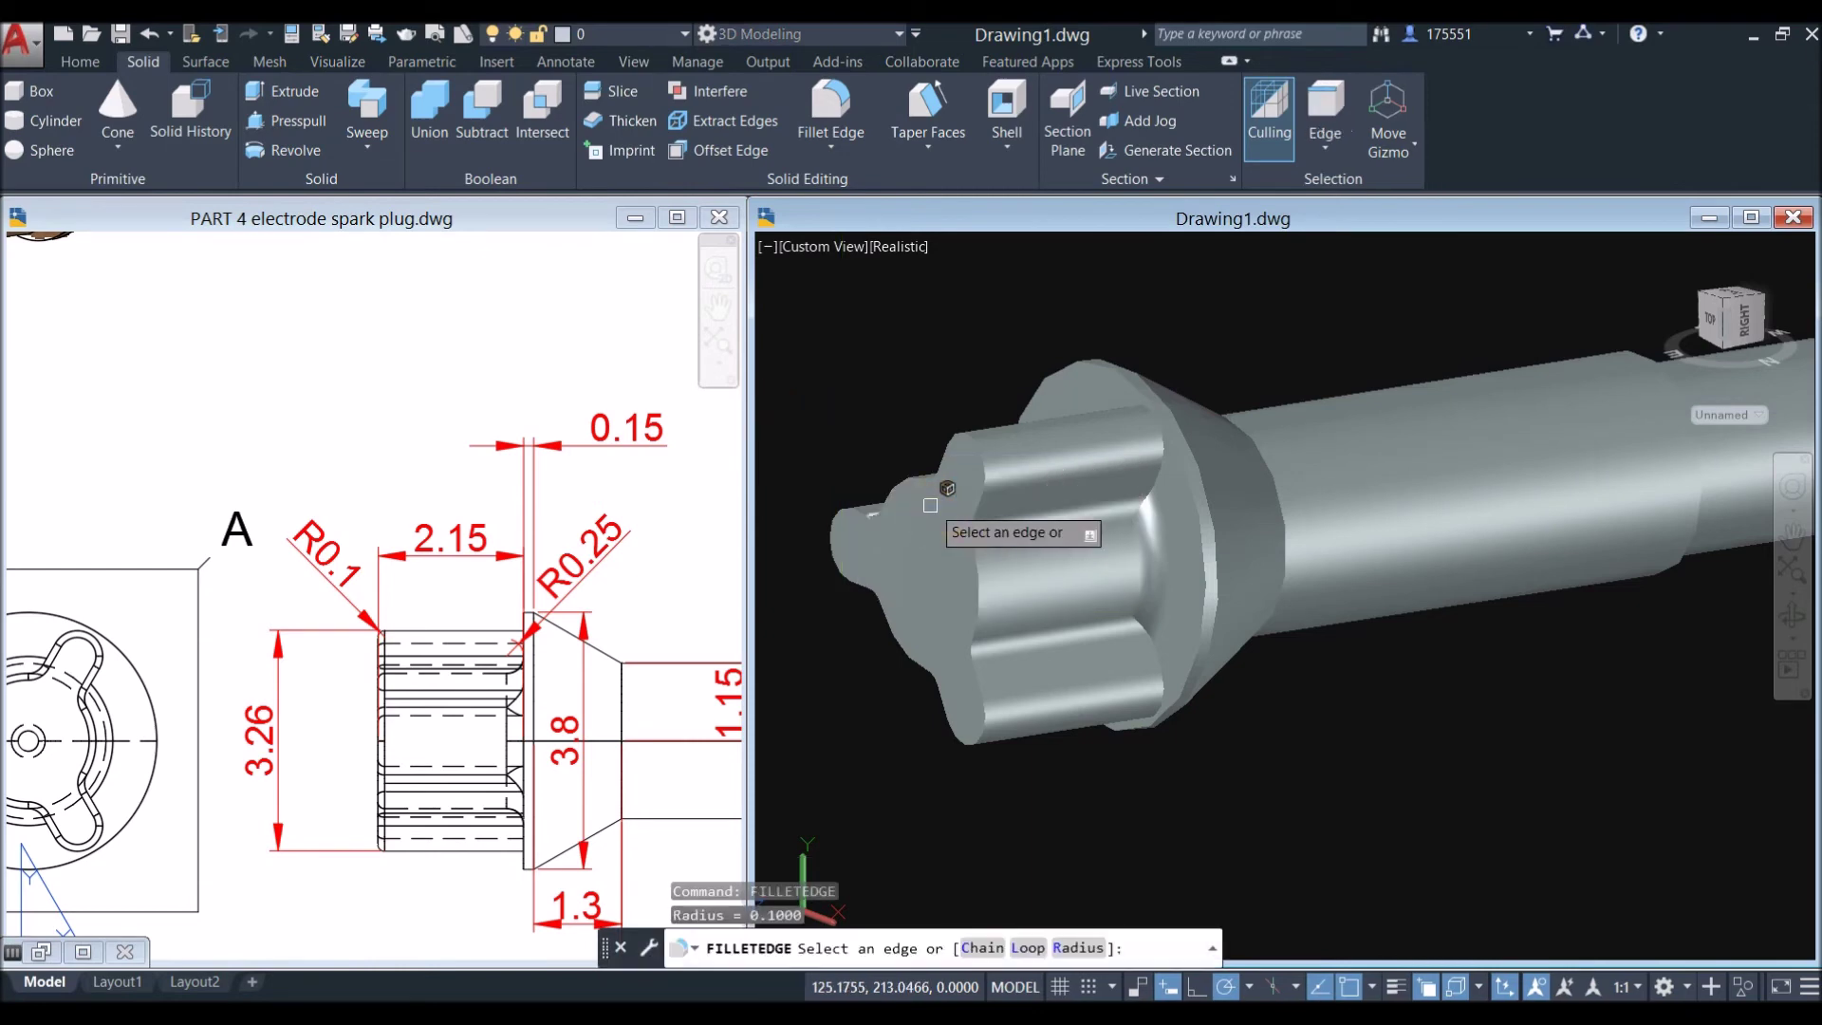
right_click(912, 411)
click(969, 544)
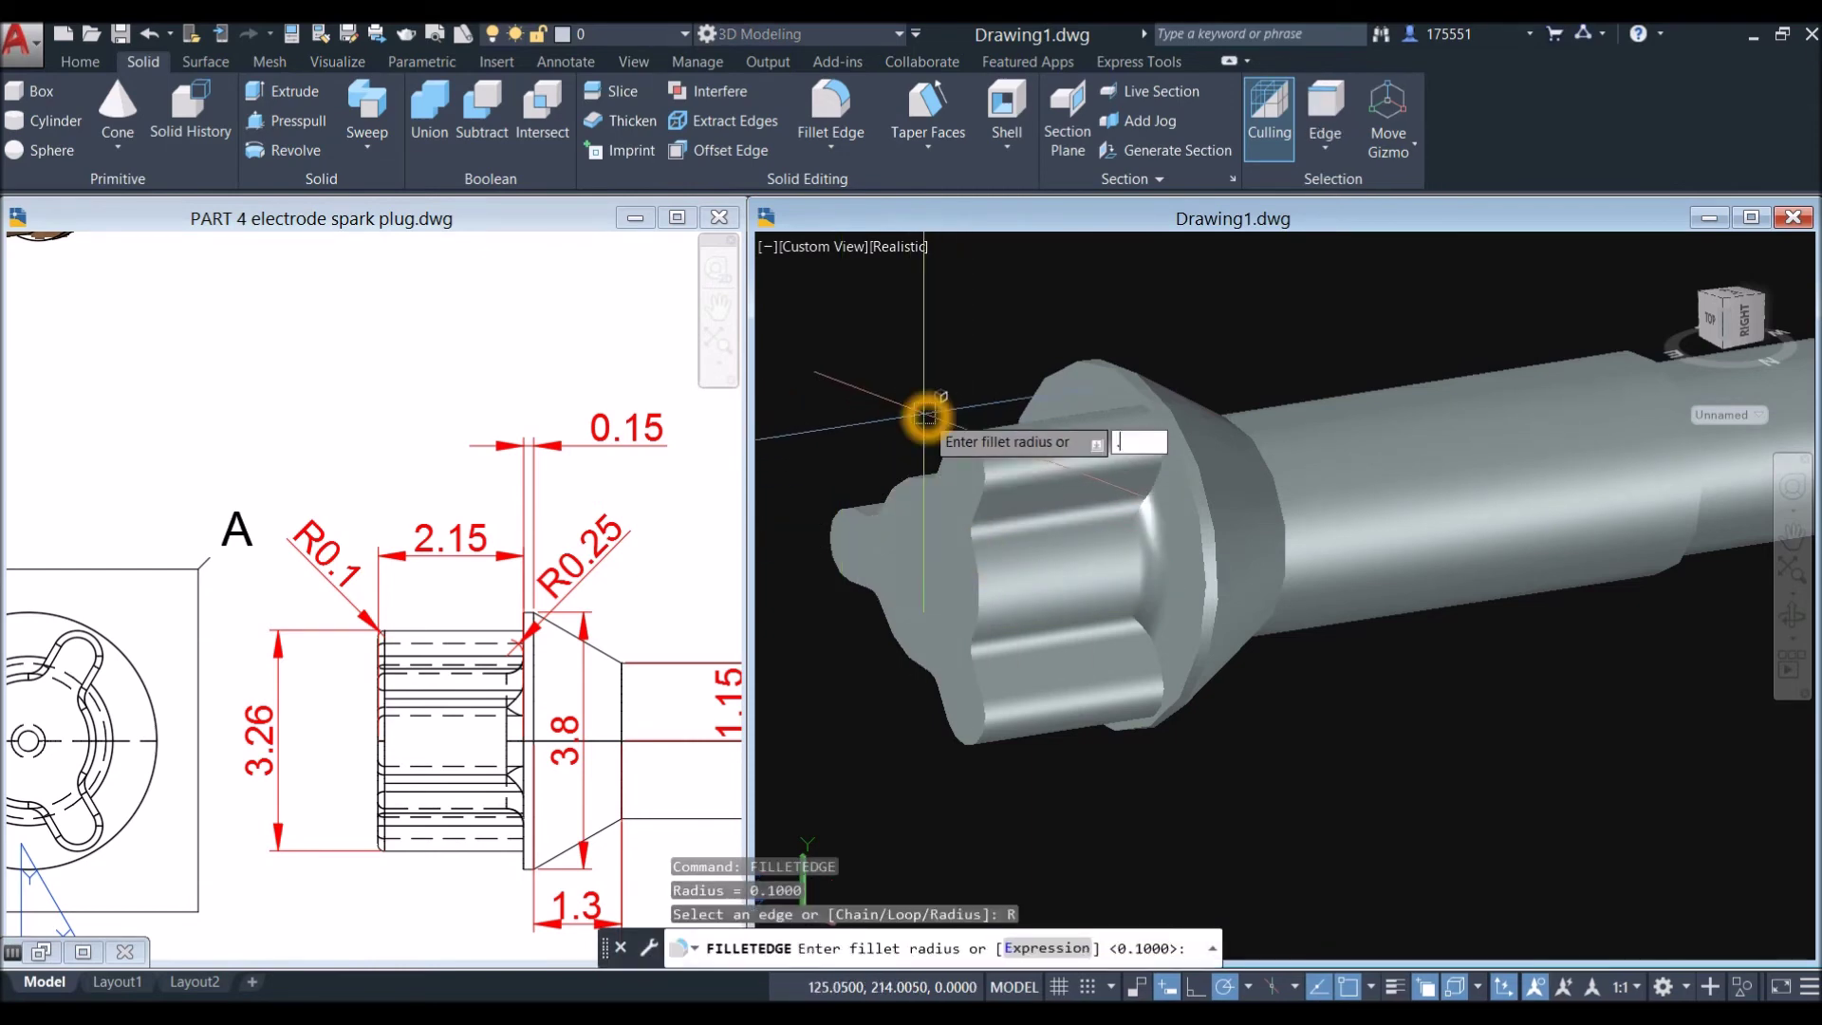
key(Return)
right_click(924, 414)
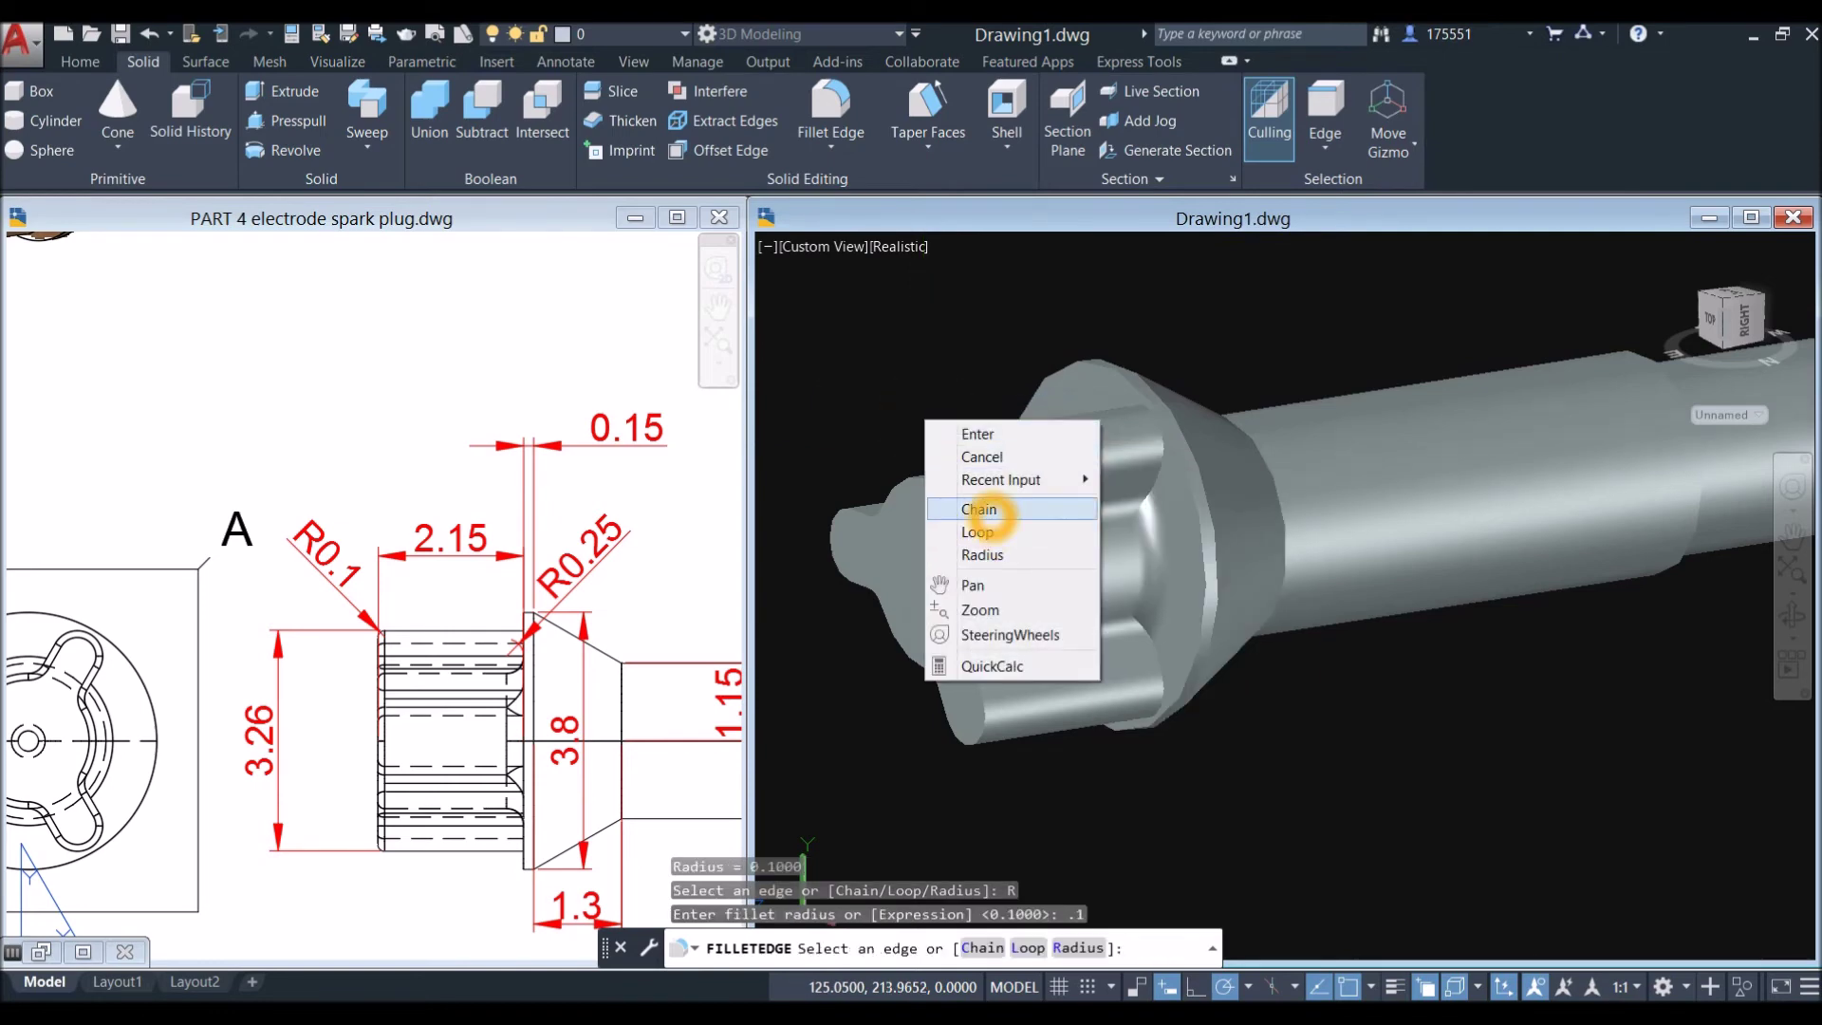
click(988, 511)
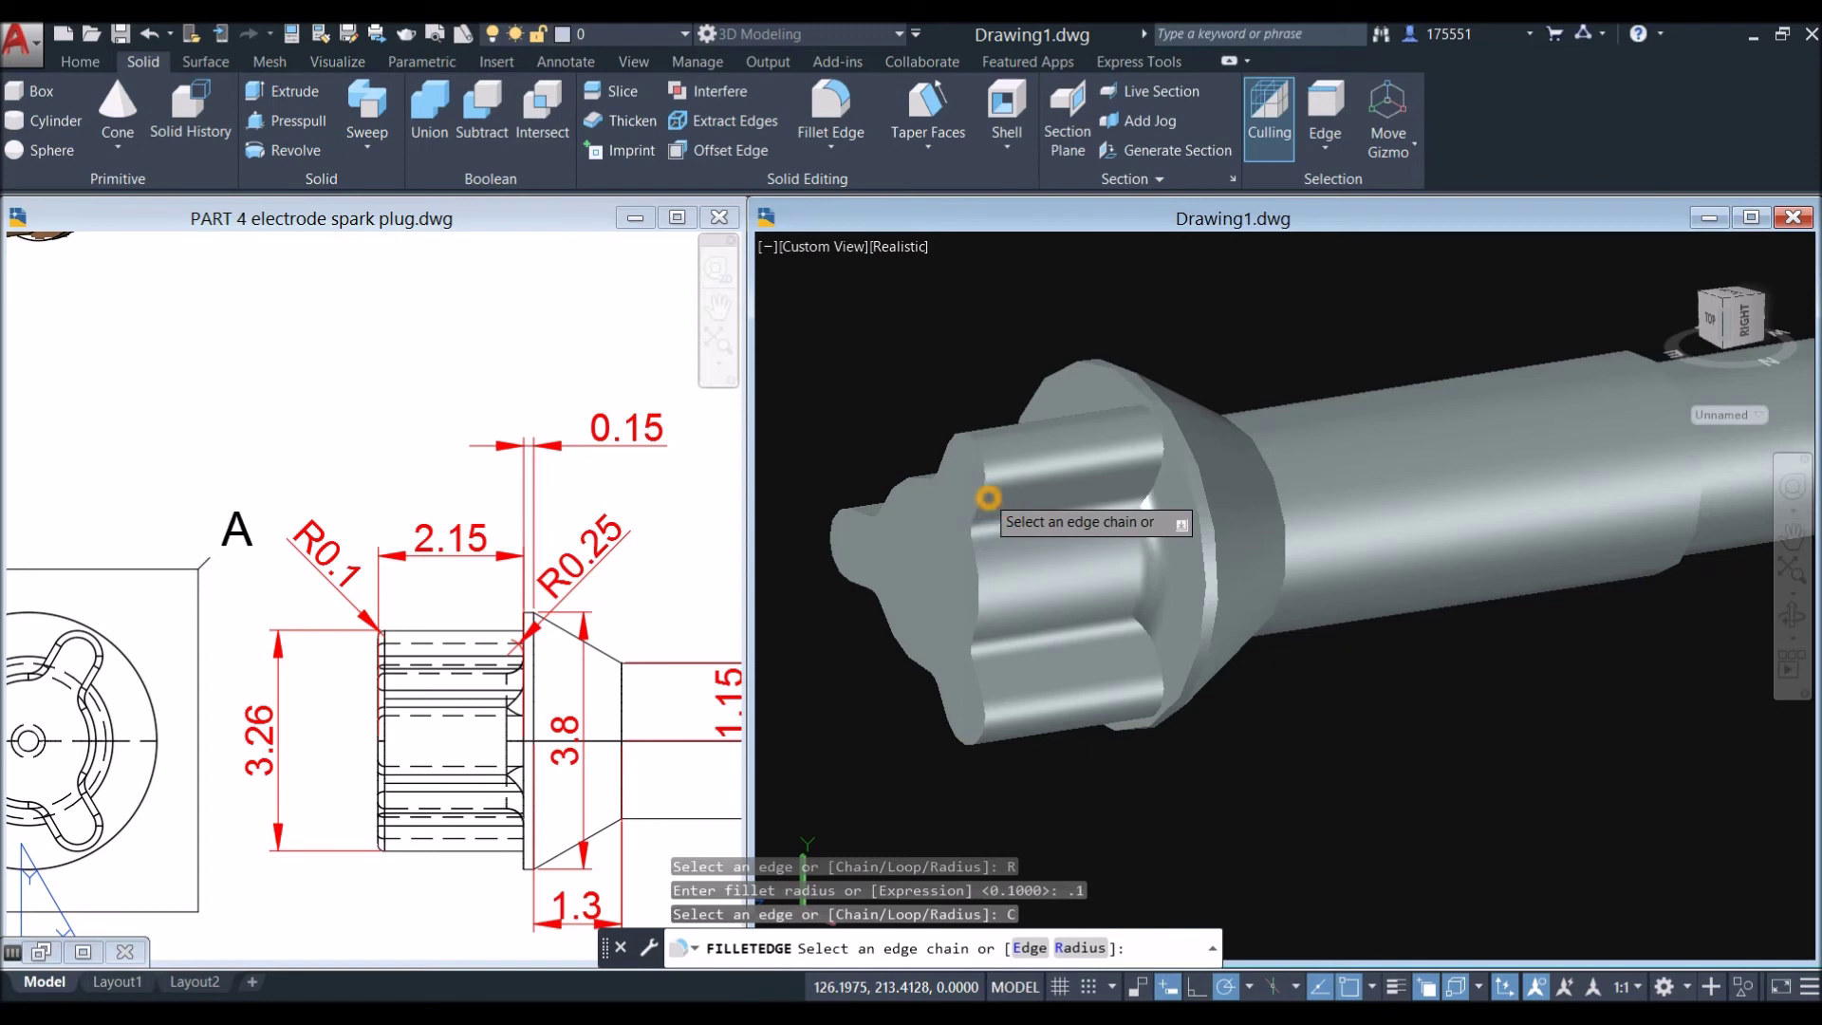
click(988, 497)
right_click(938, 397)
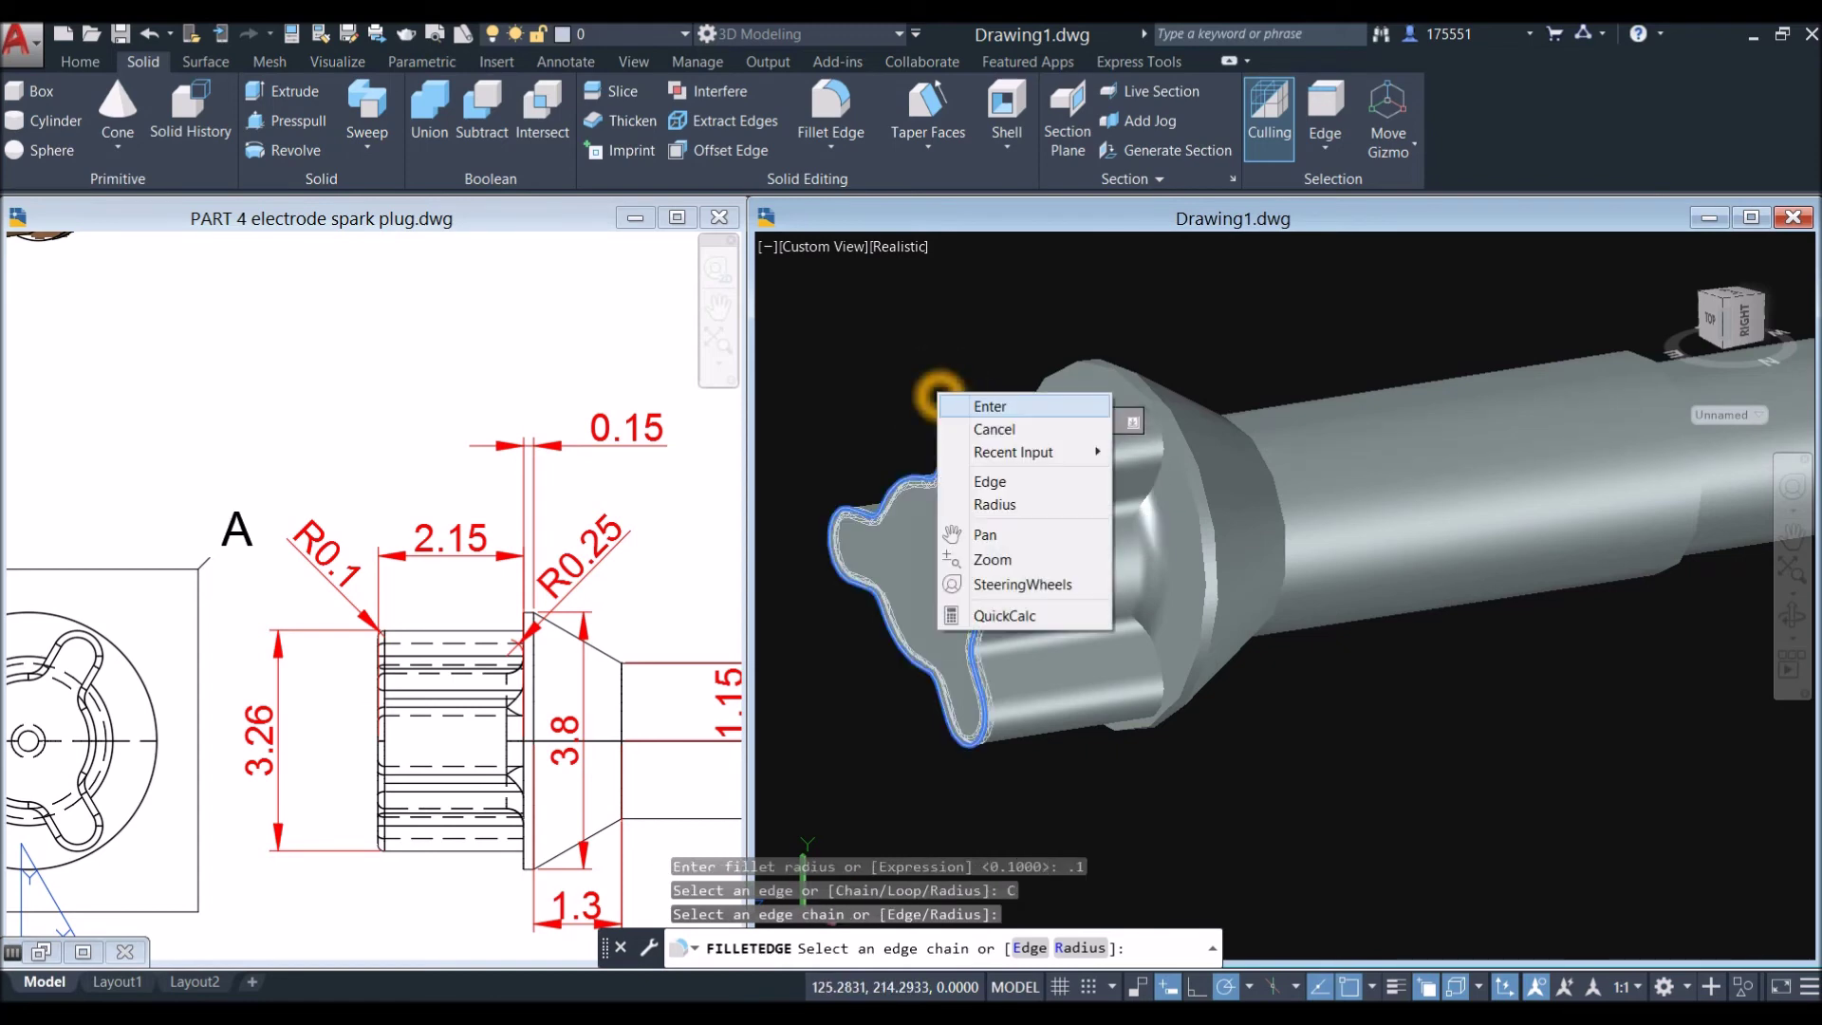
click(978, 406)
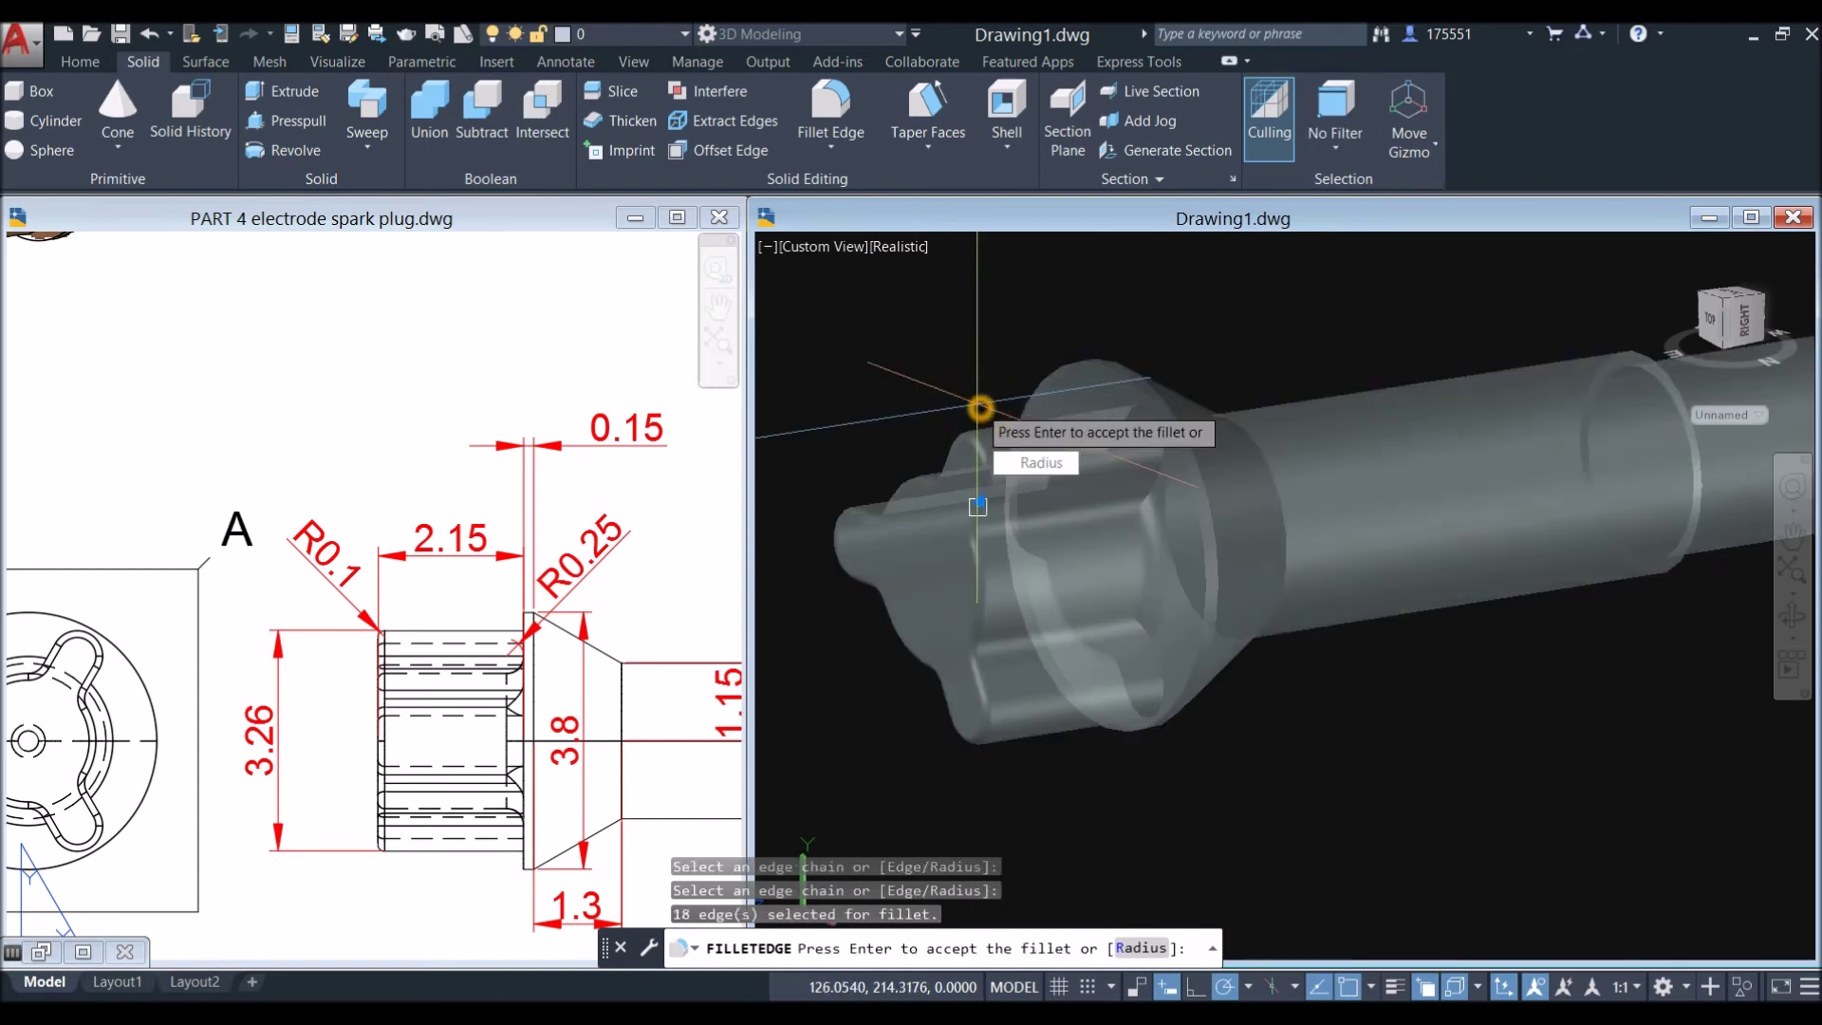
right_click(980, 407)
click(1003, 418)
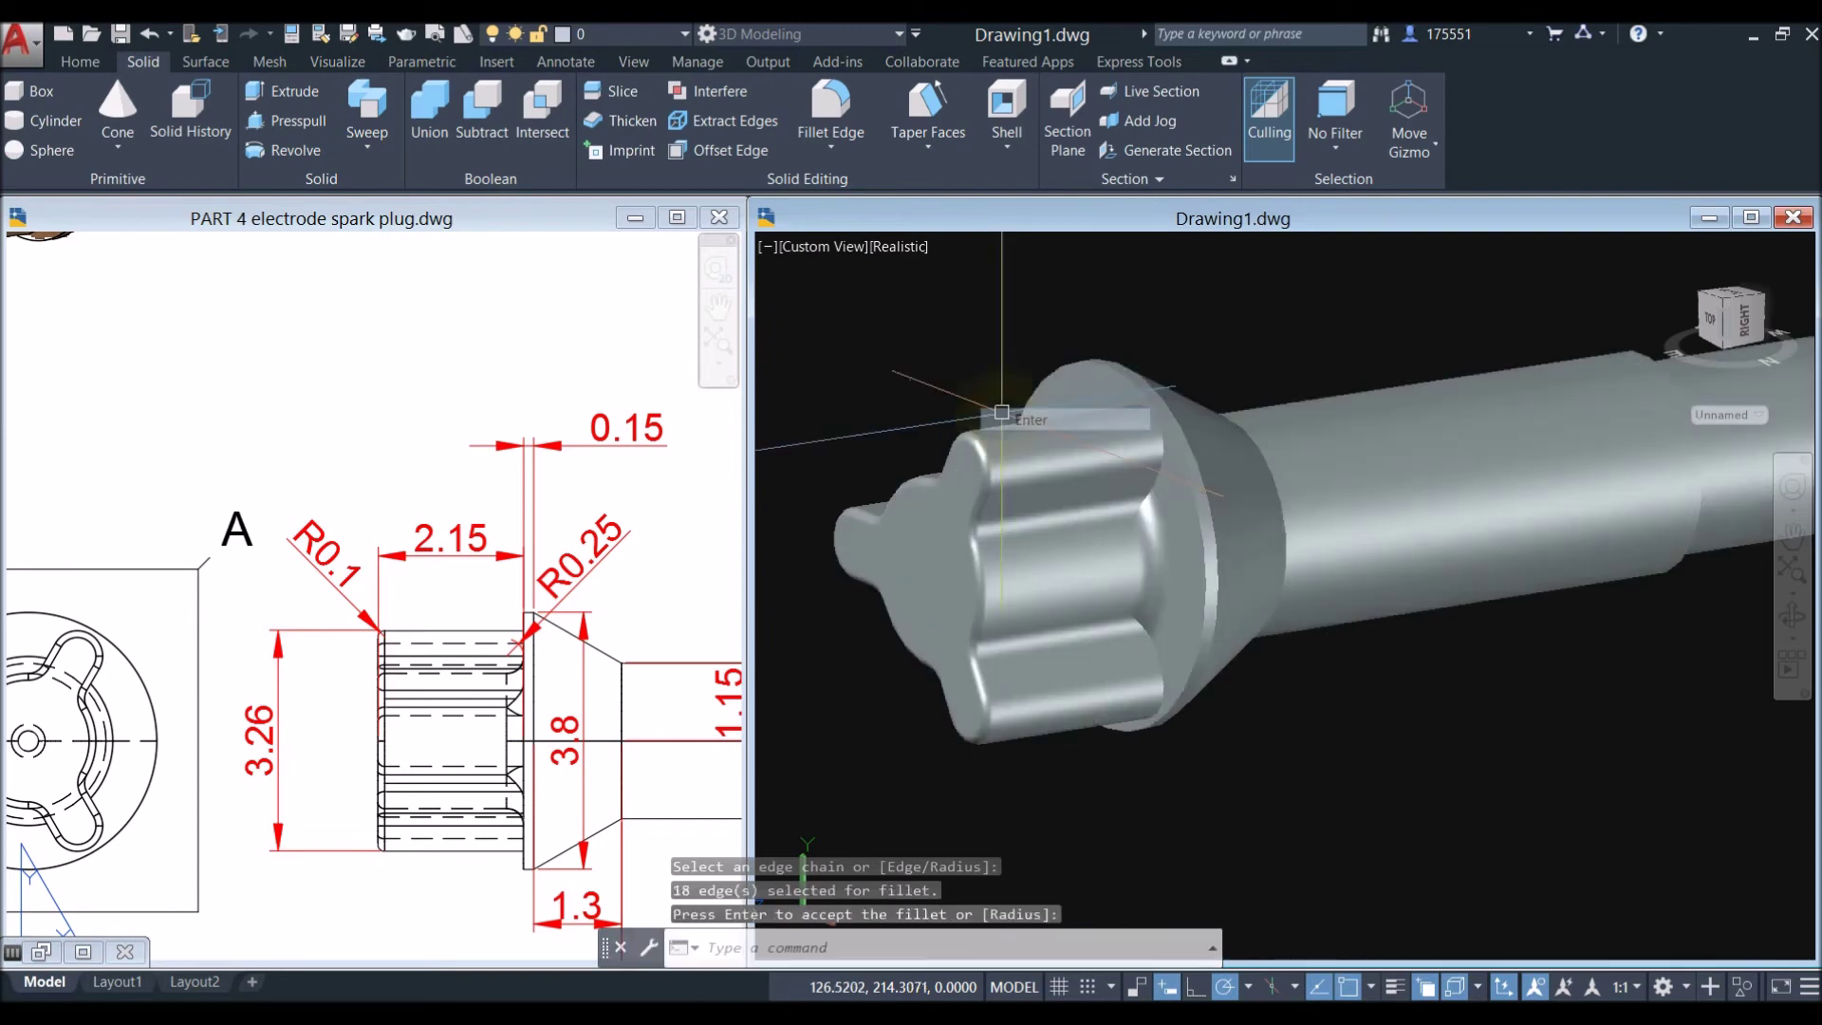
Step: Minimize the PART 4 electrode spark plug.dwg reference drawing, leaving the electrode model's drawing open
scroll(1002, 413, down, 4)
scroll(1054, 437, up, 3)
shift+middle_drag(1143, 497, 956, 501)
scroll(1016, 486, down, 3)
scroll(975, 502, down, 2)
click(1511, 488)
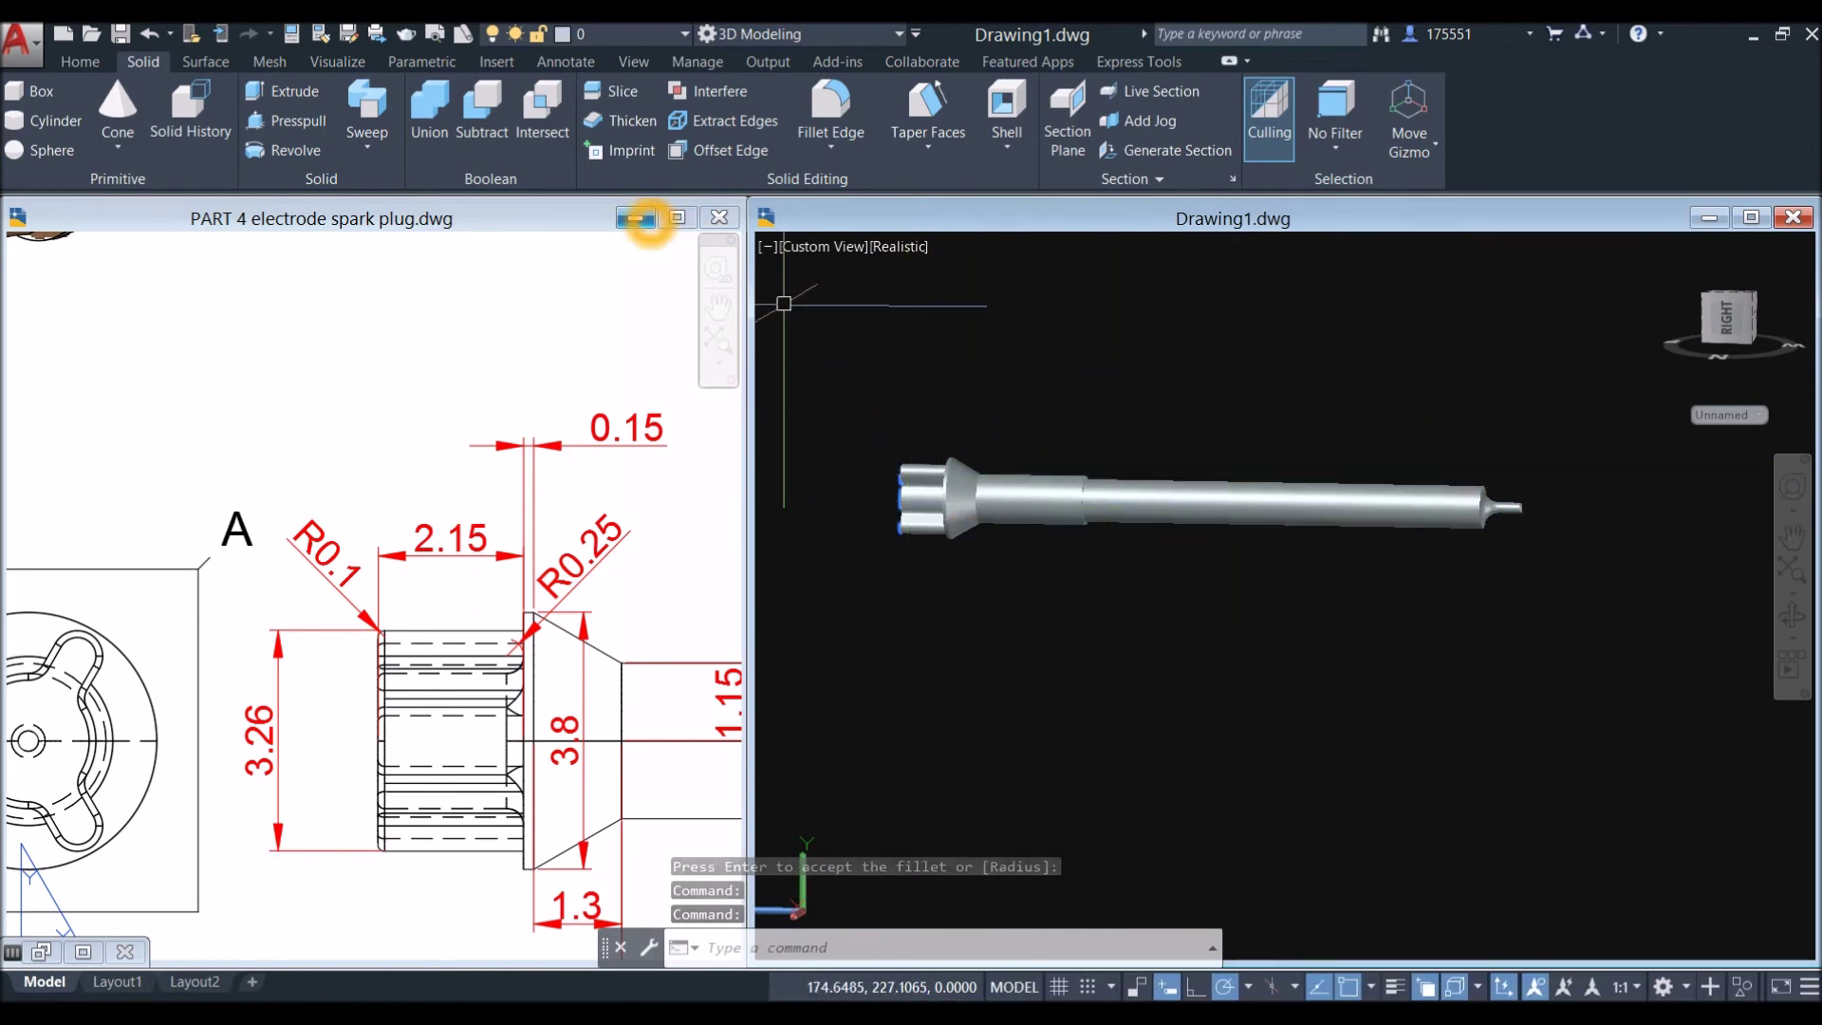
click(635, 218)
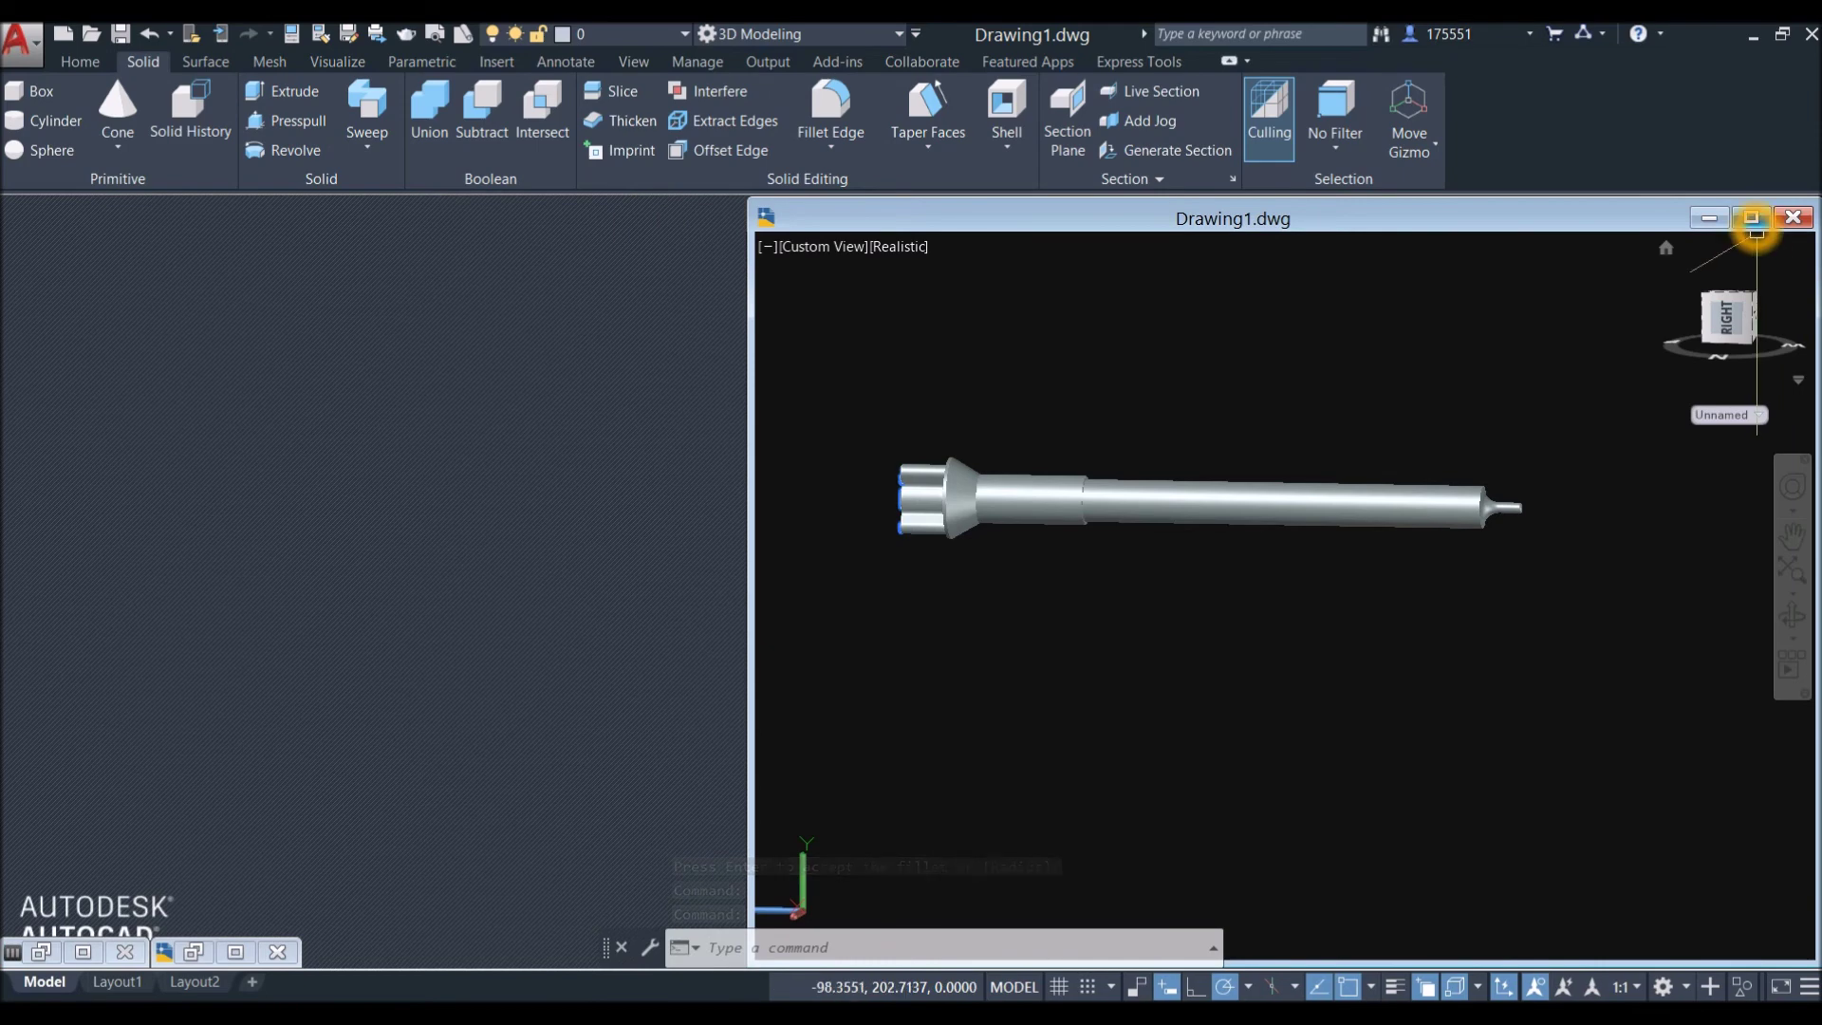
Step: Maximize the electrode's drawing and list the Metal > Steel materials of the Autodesk Library in the Materials Browser
click(1751, 217)
text(mat)
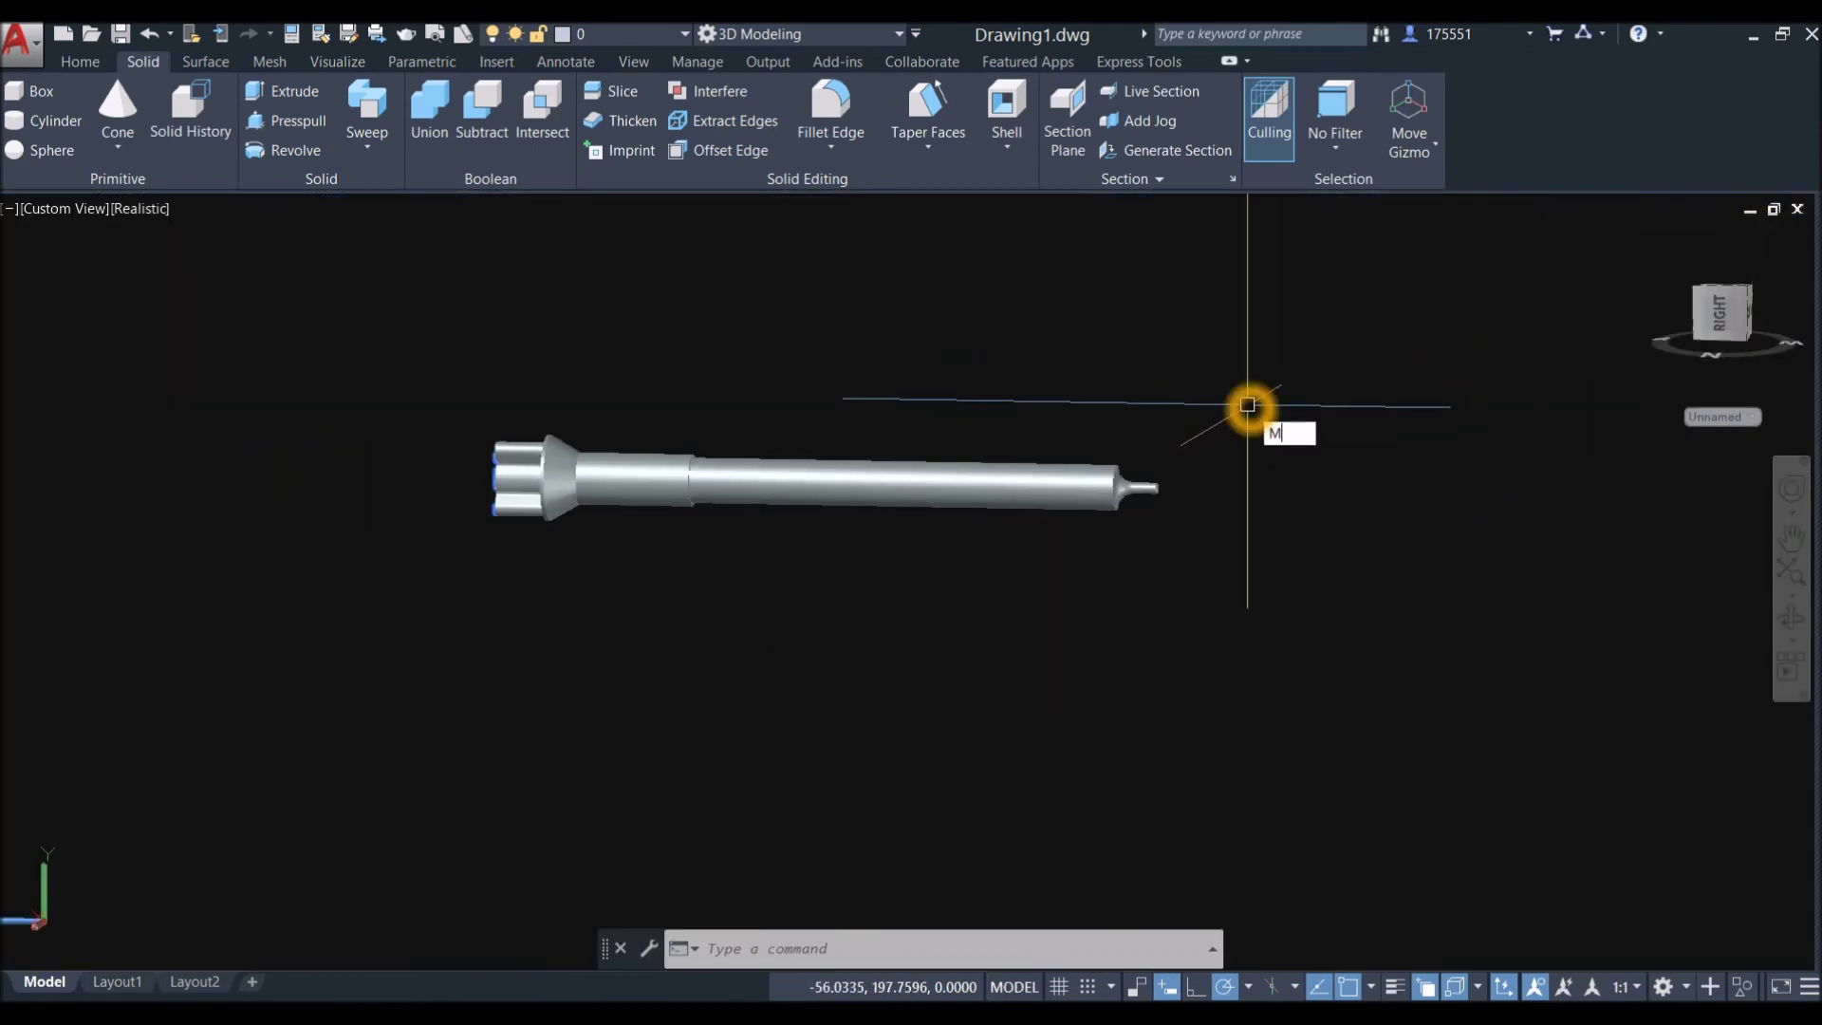
click(1318, 502)
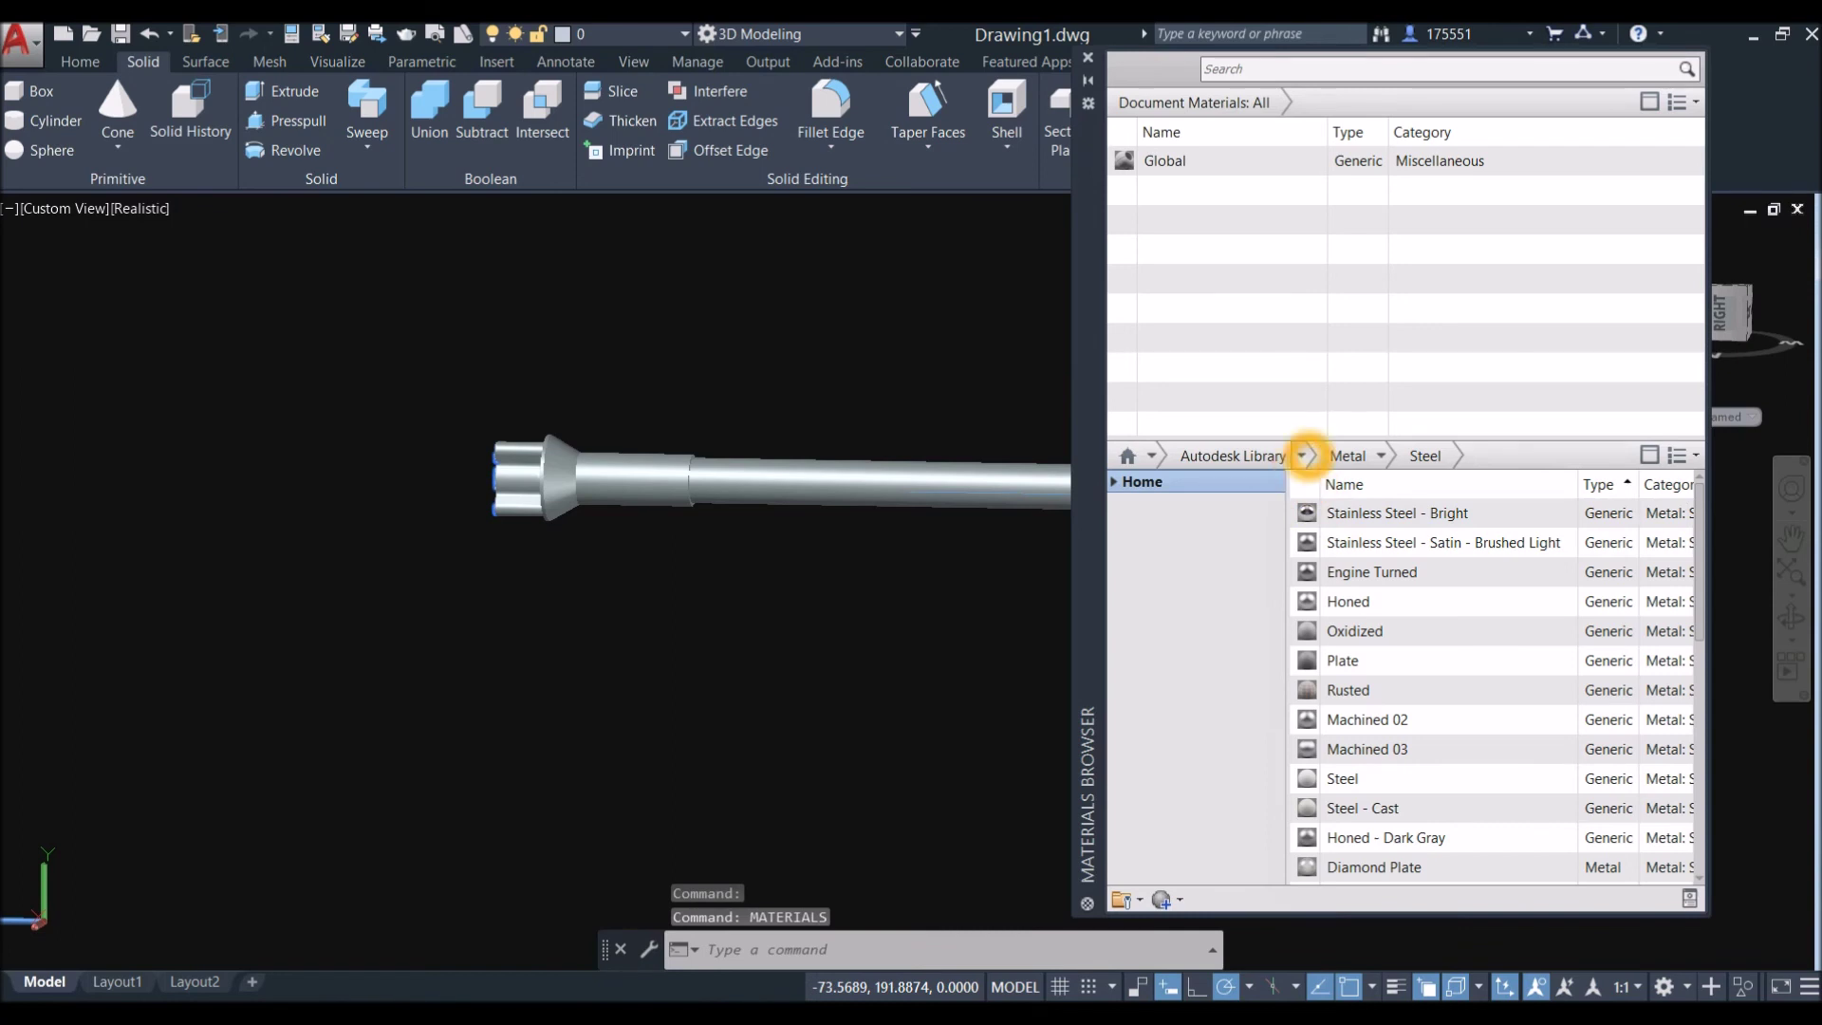
click(1303, 456)
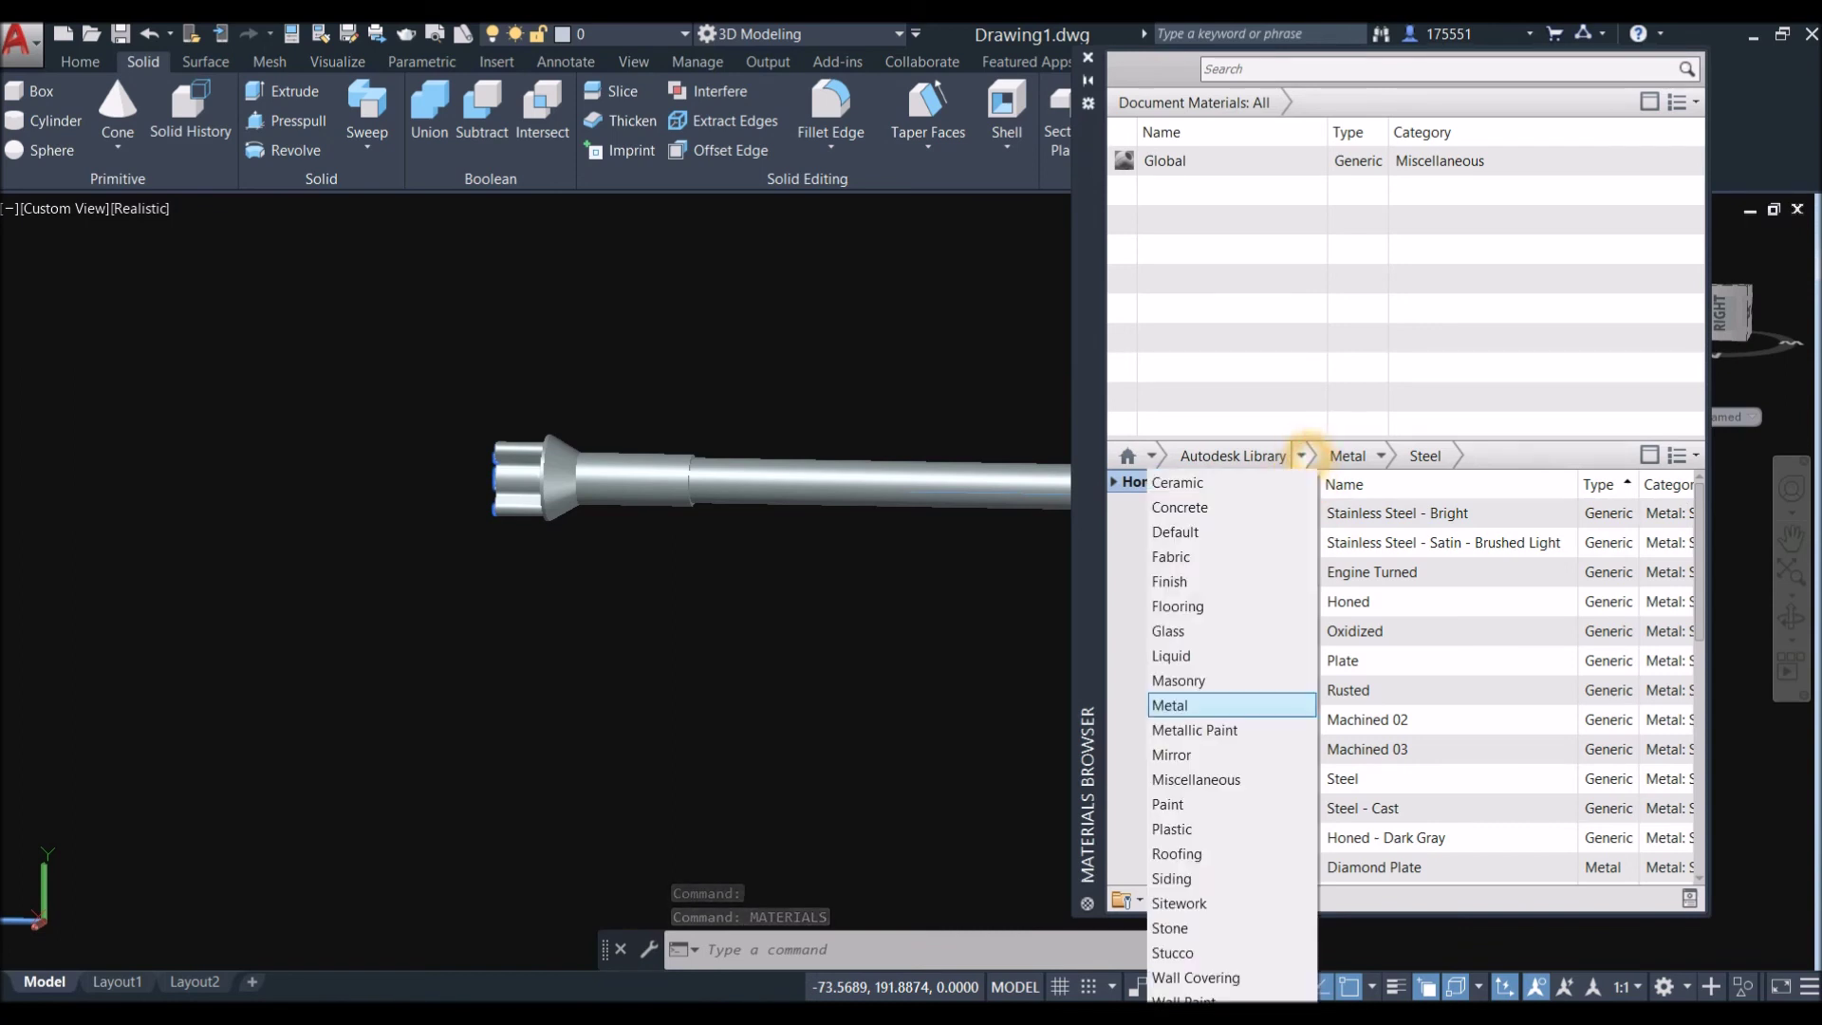
click(1208, 702)
click(1382, 457)
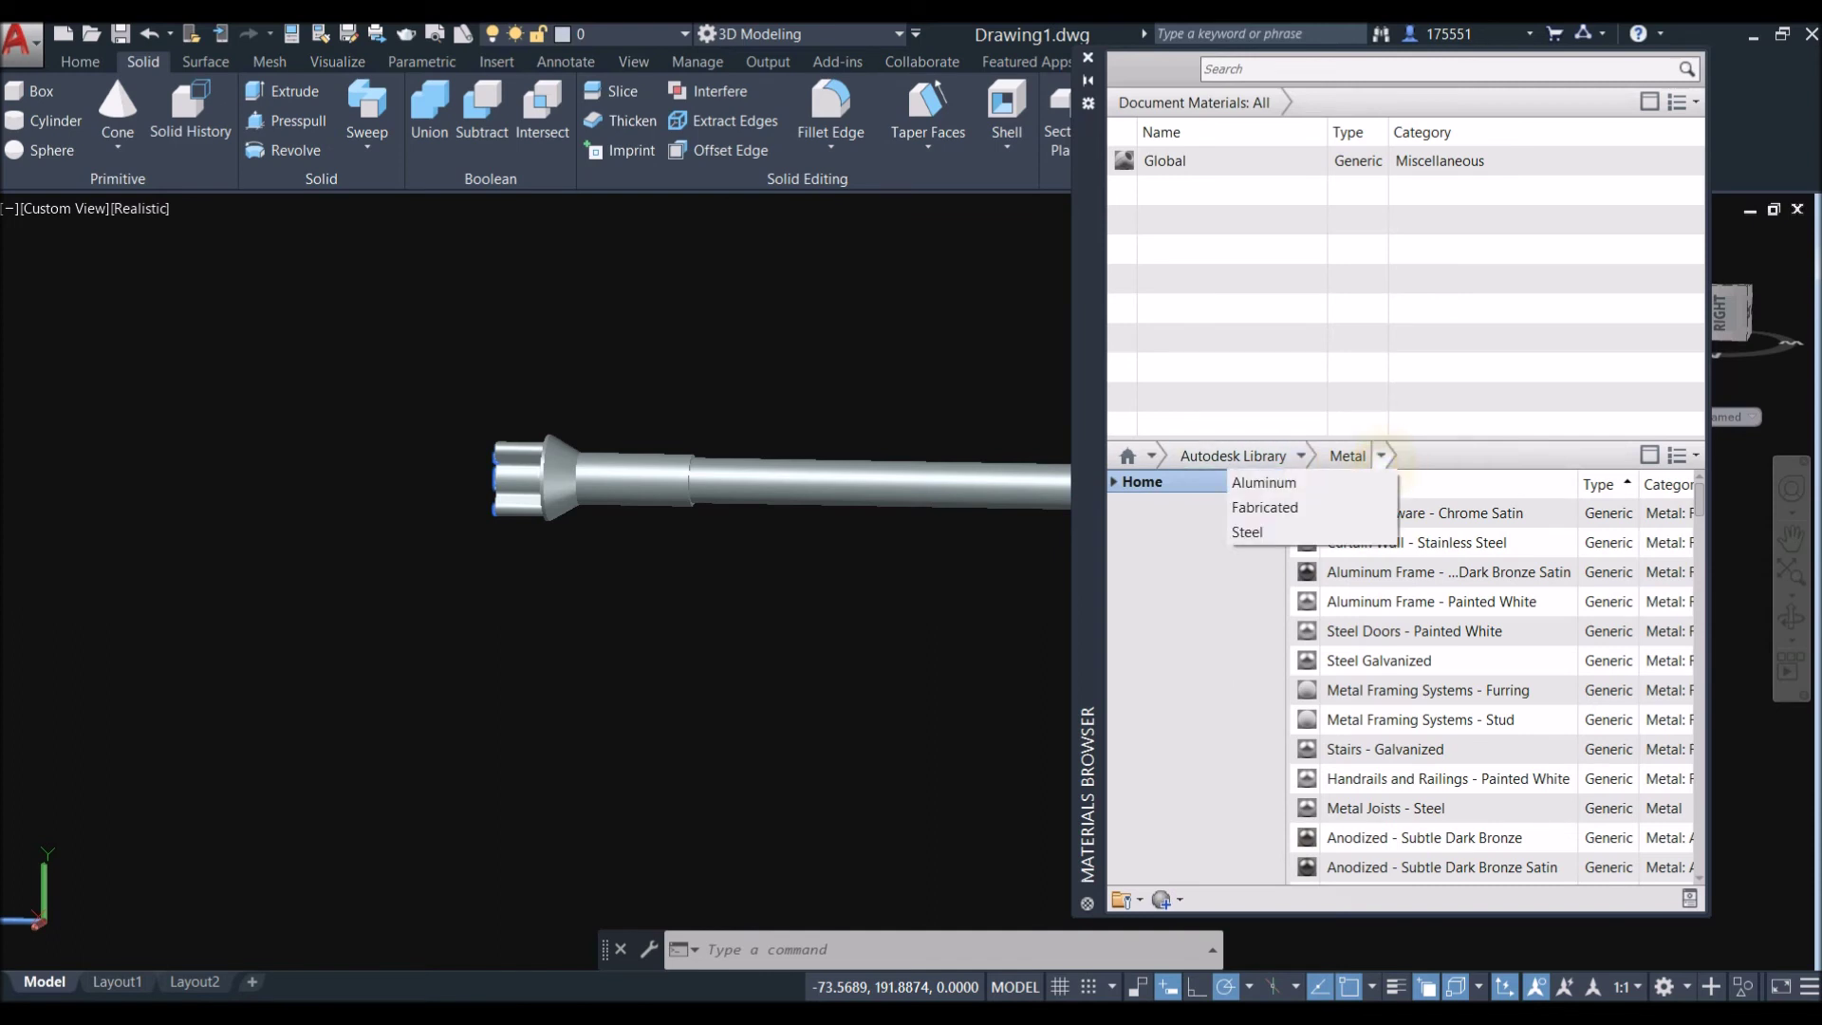
click(1253, 537)
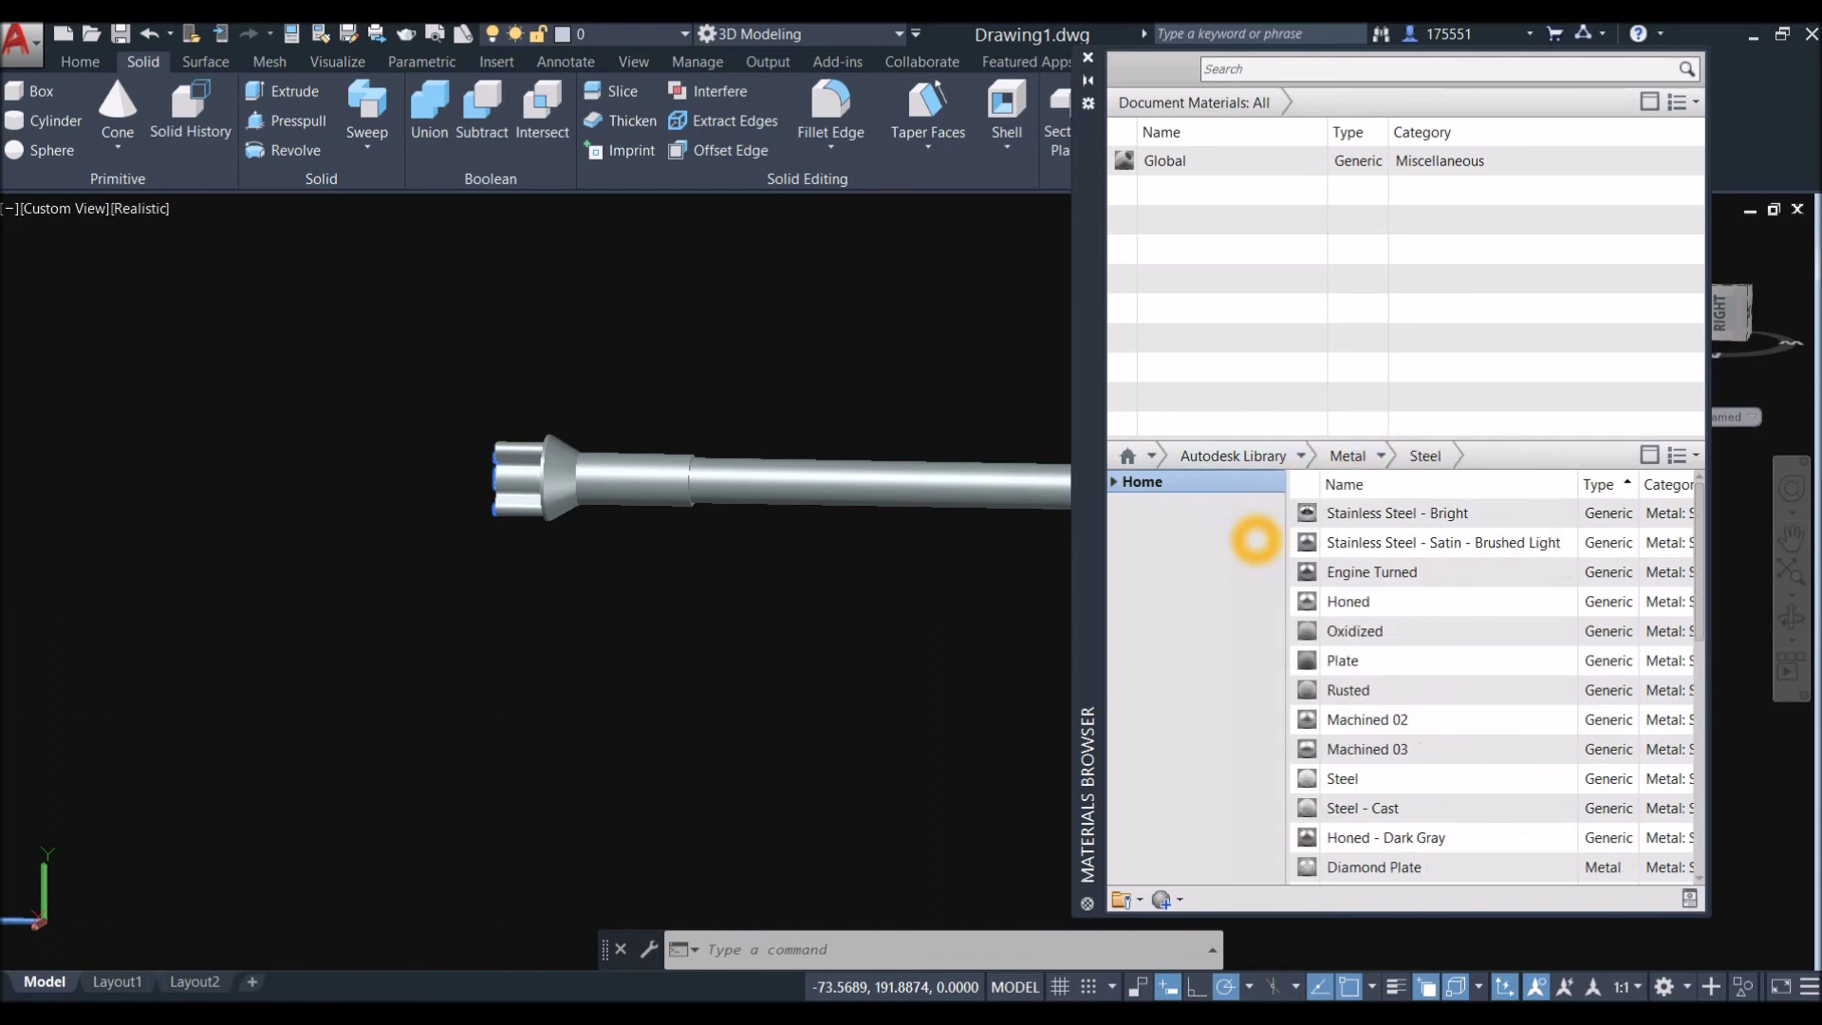
Step: Add the Honed steel material to the document and assign a duplicate of it to the electrode
click(1534, 605)
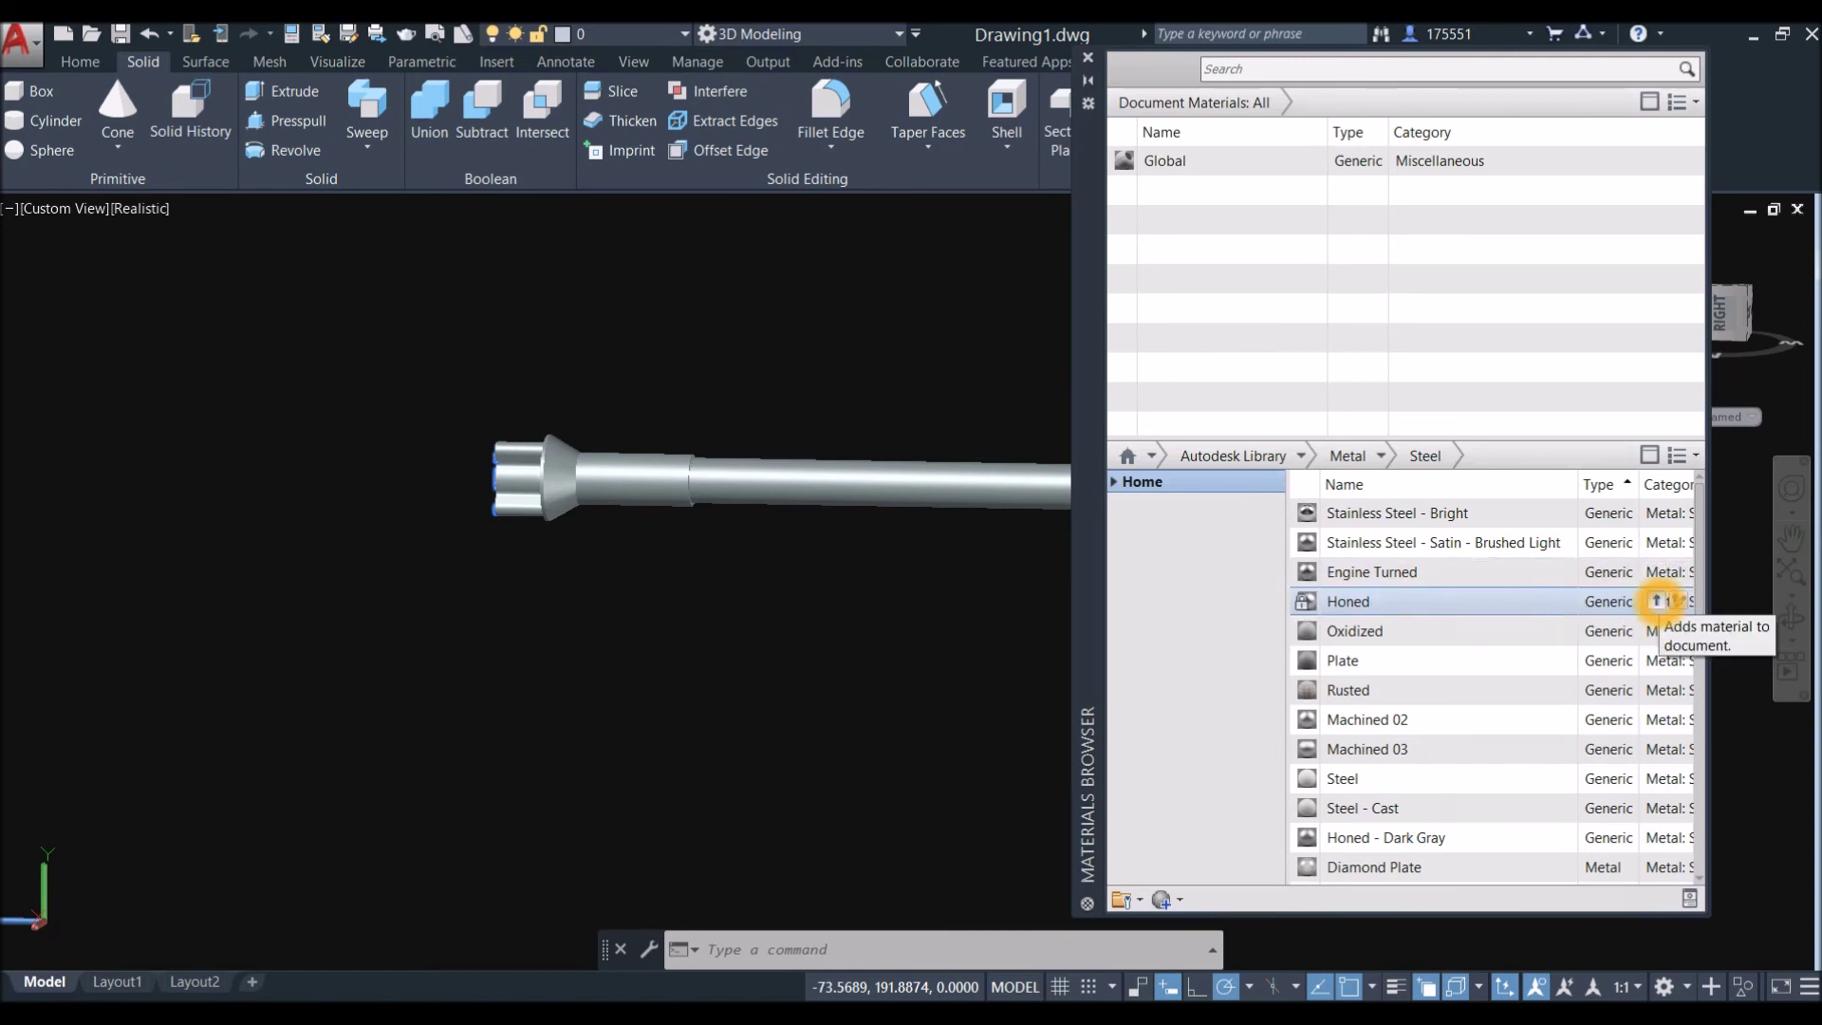
click(1656, 601)
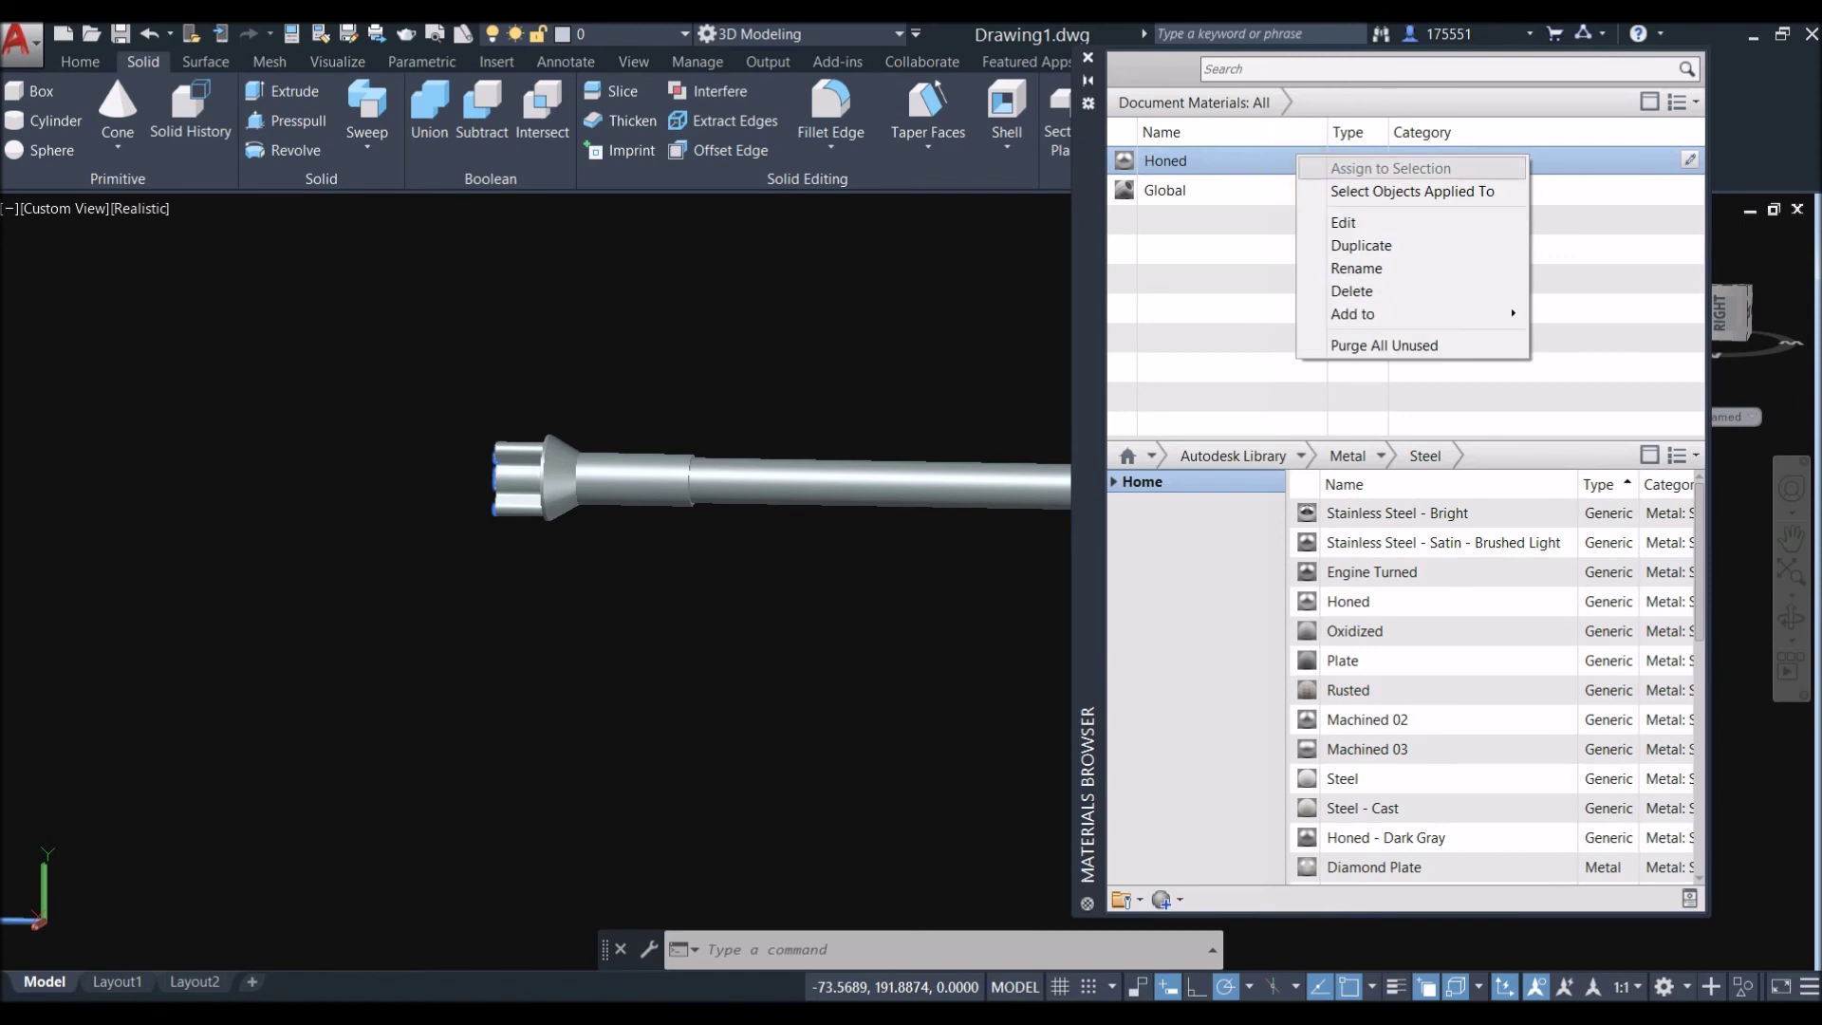
click(1361, 244)
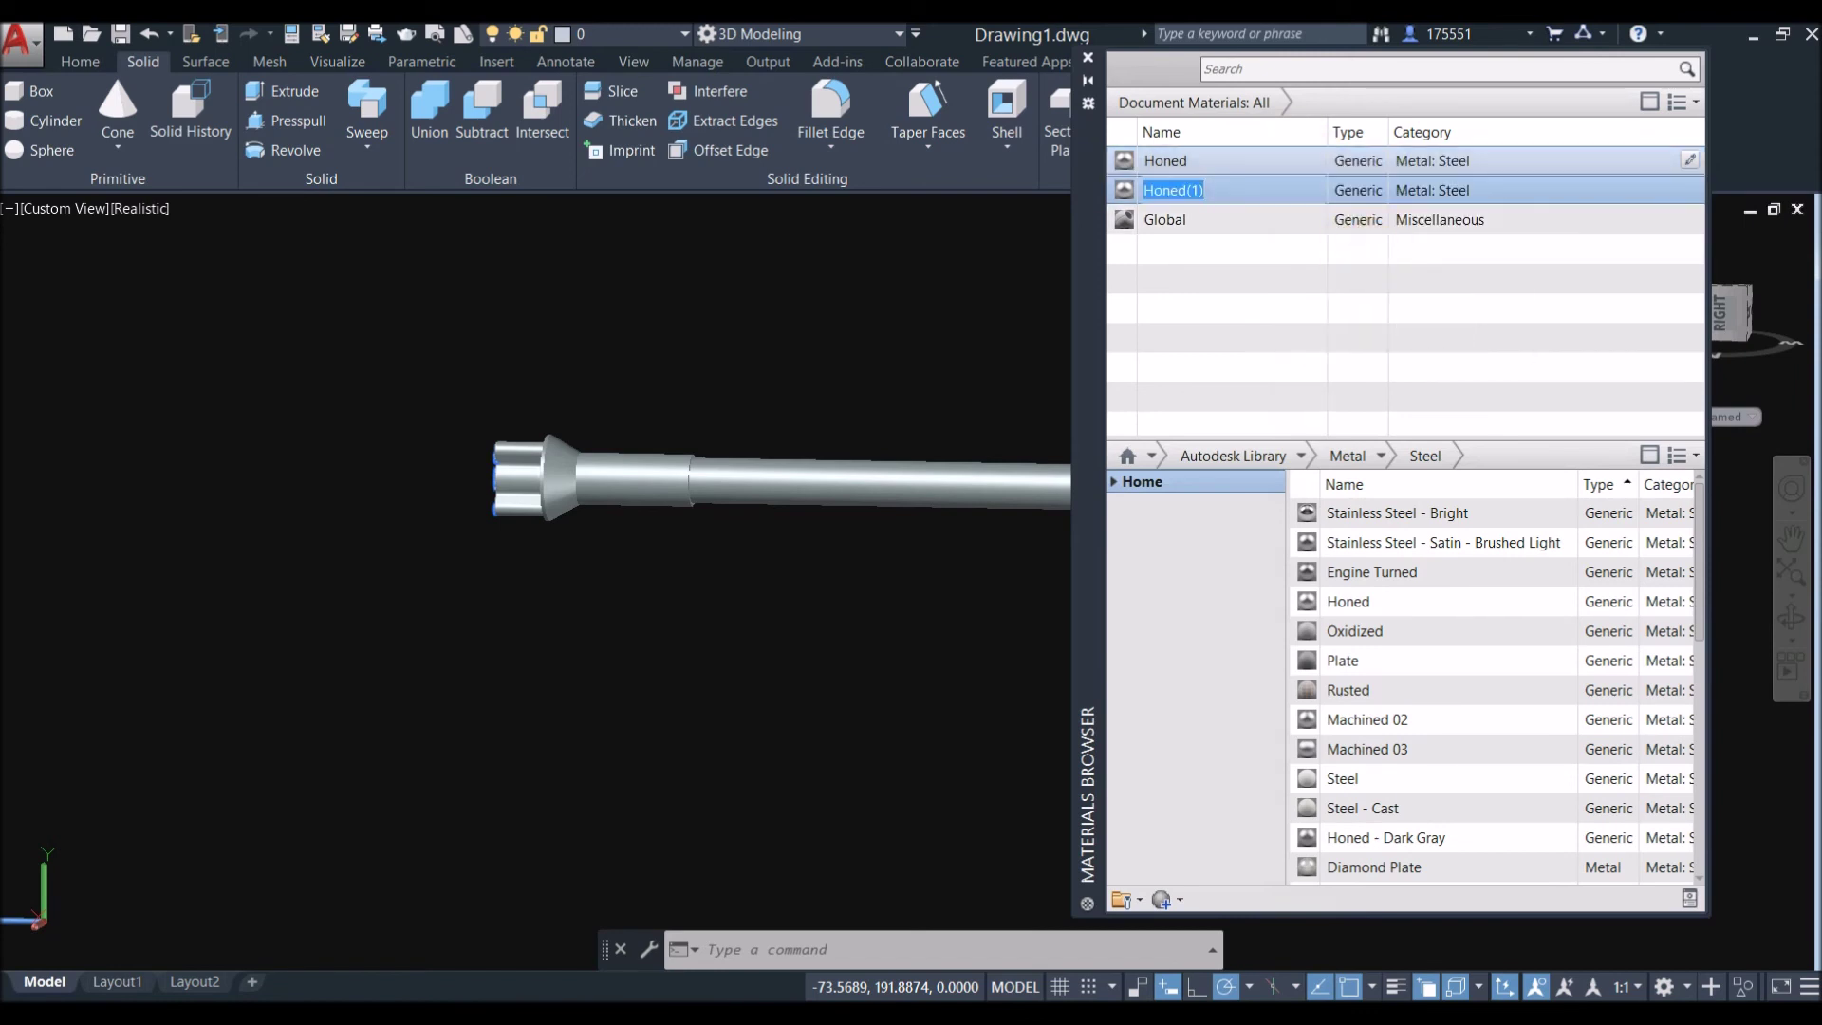
click(1538, 194)
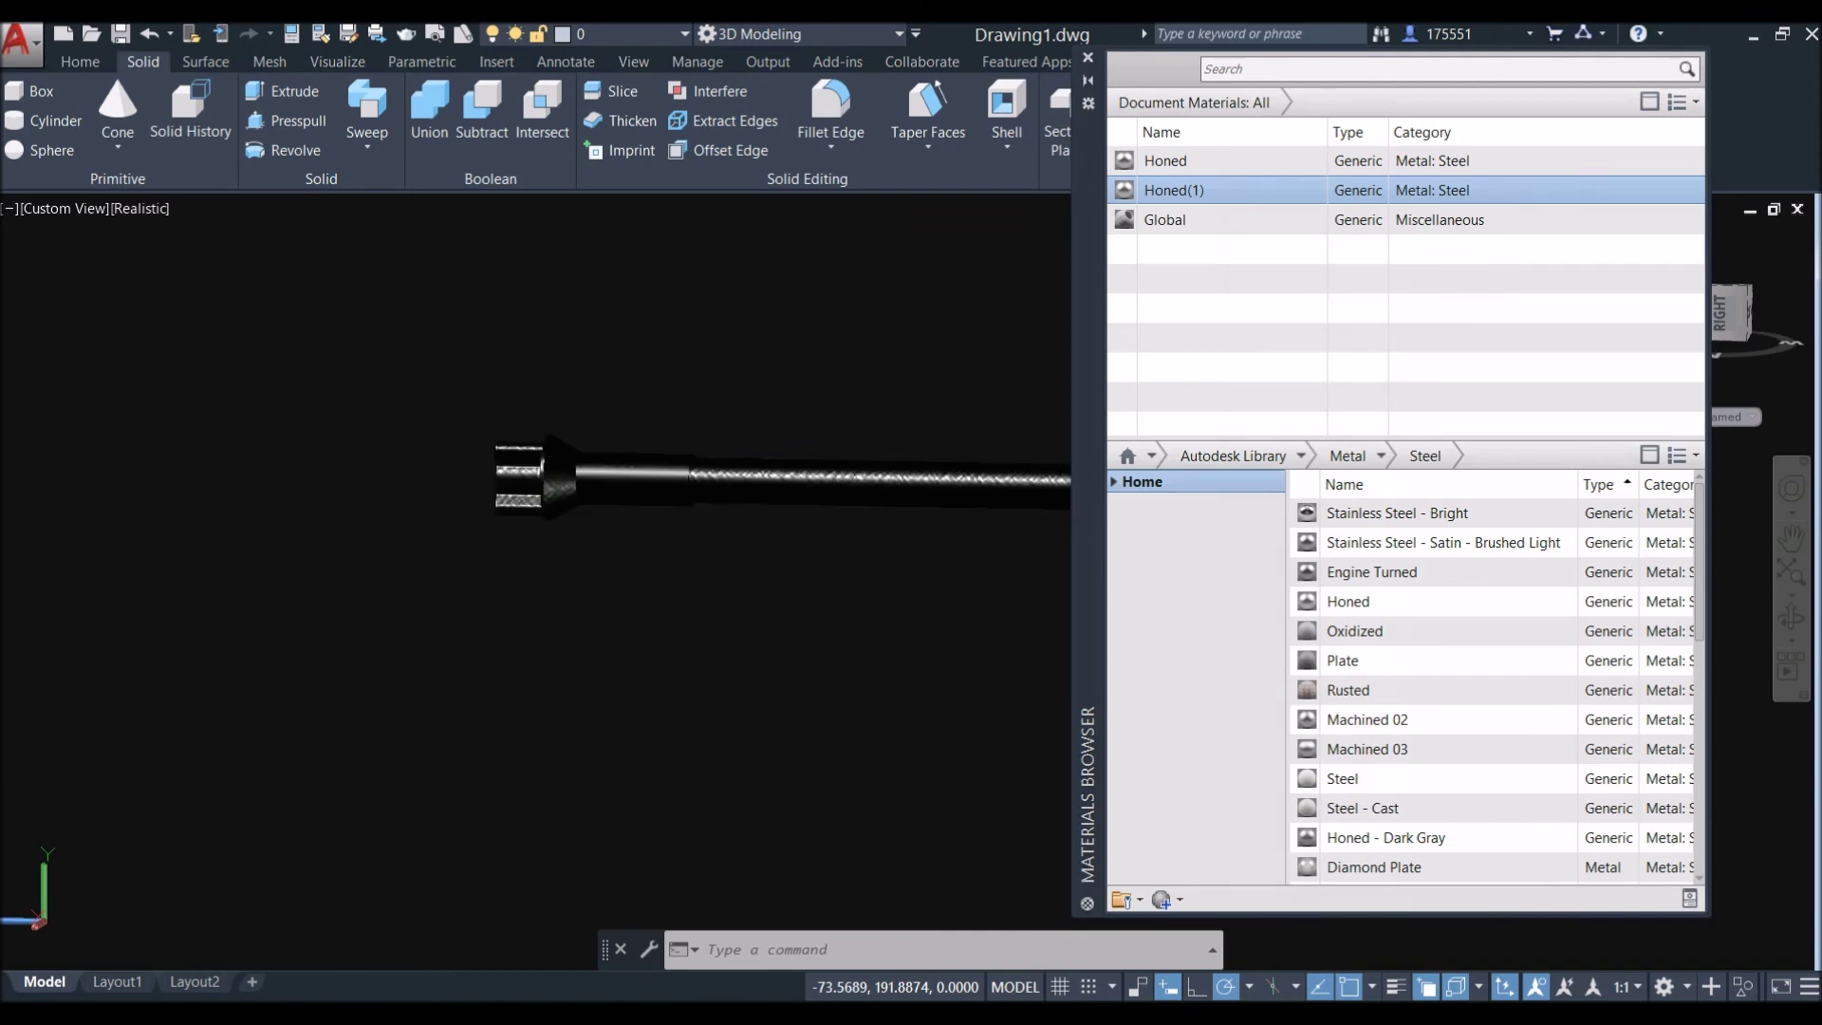
Step: Scale the Hone.png texture of the duplicated Honed material to a sample size of 3 in width and height
scroll(814, 465, up, 4)
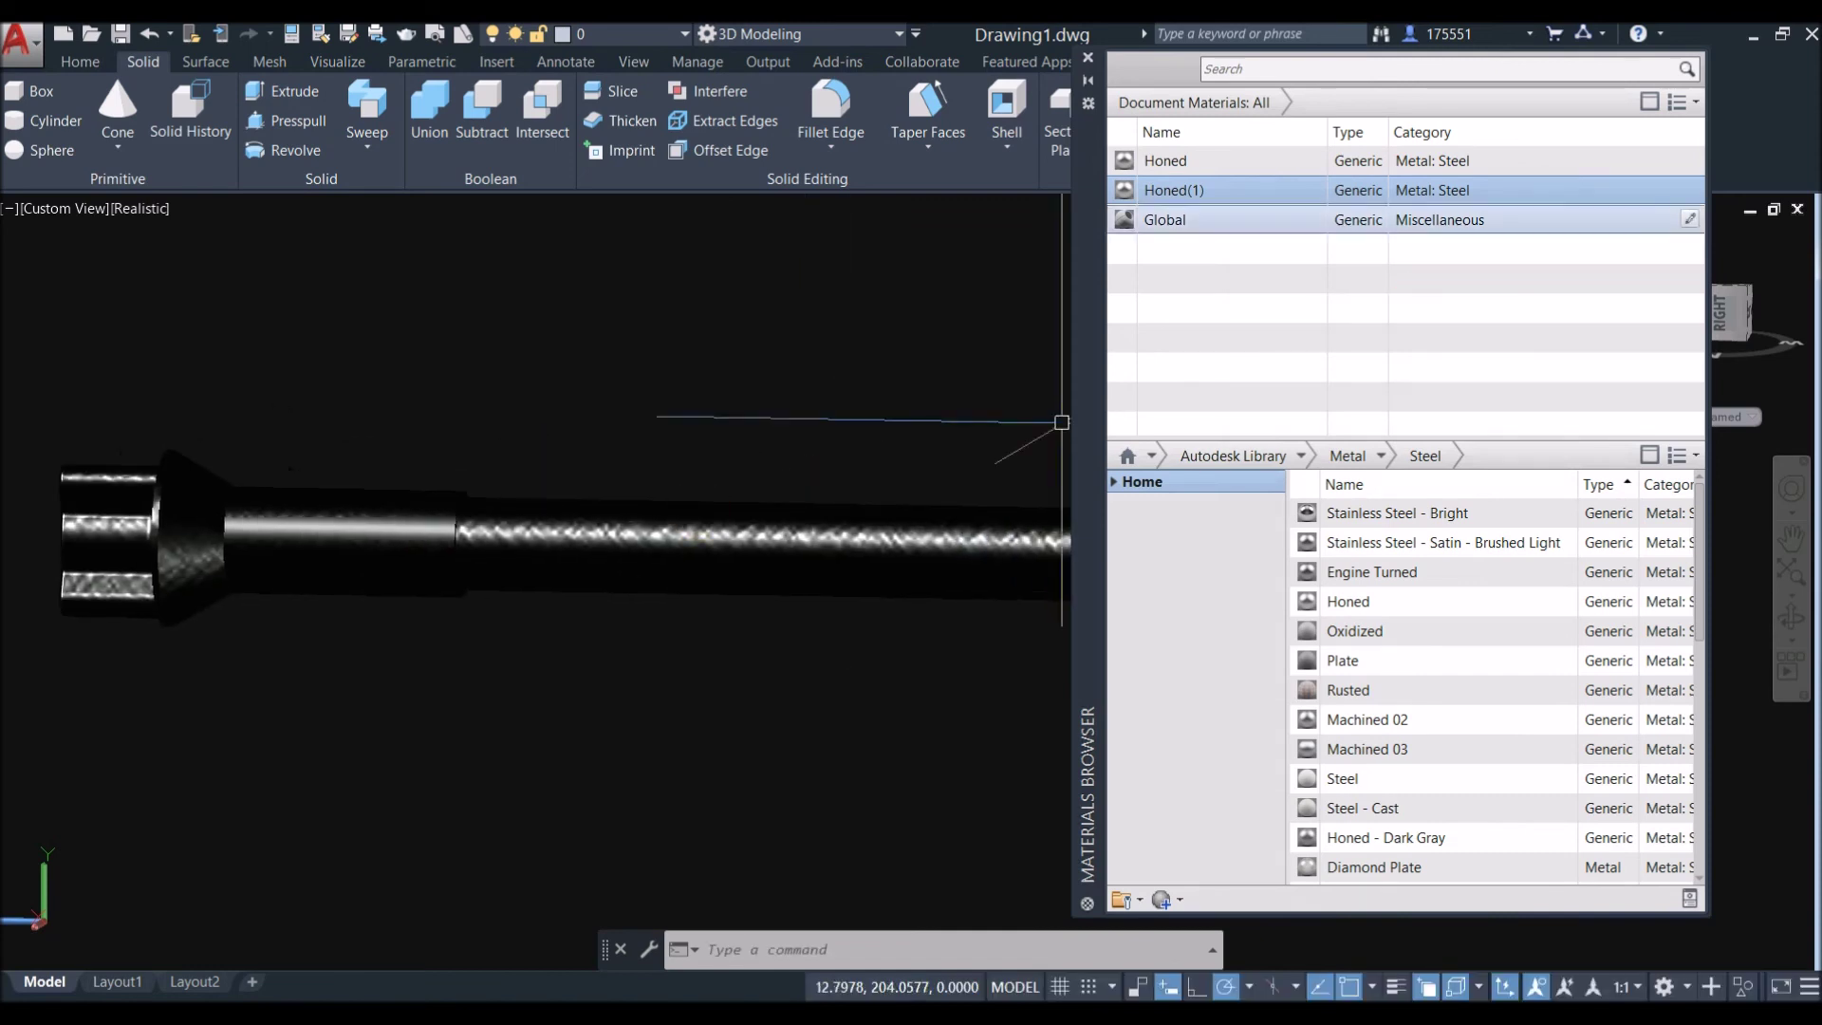
click(1691, 189)
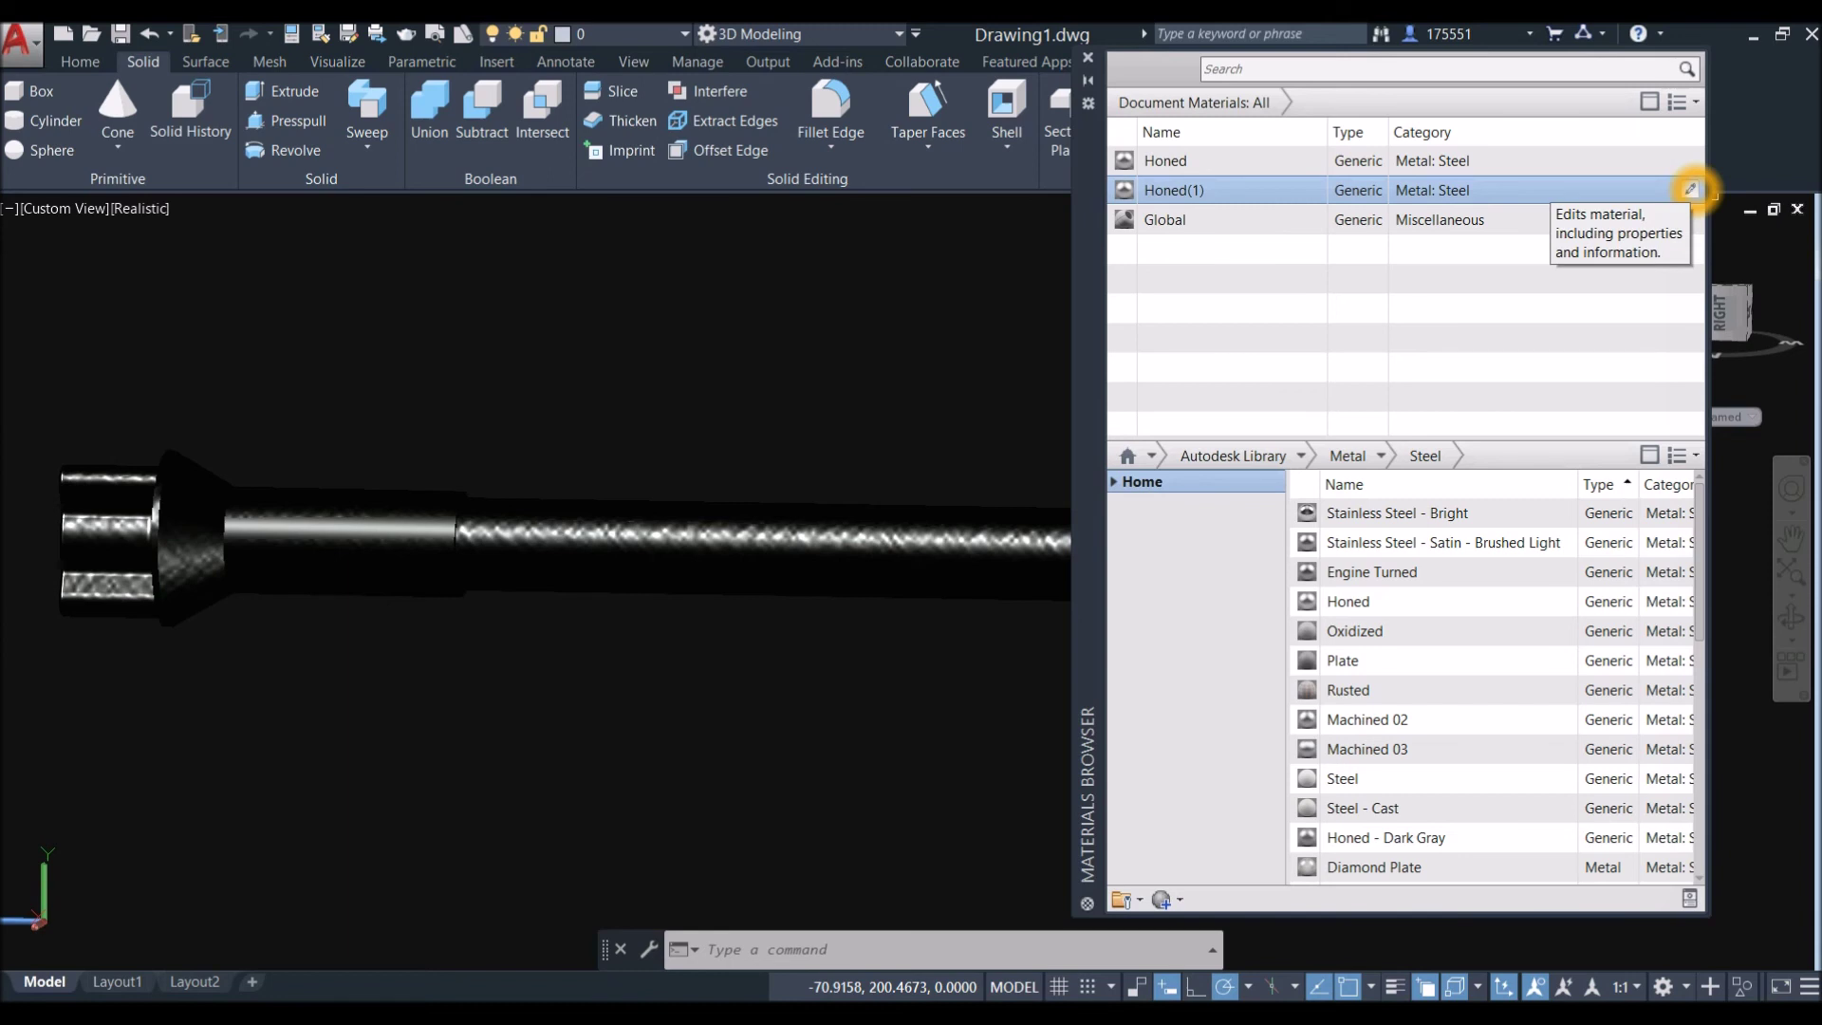
click(1691, 188)
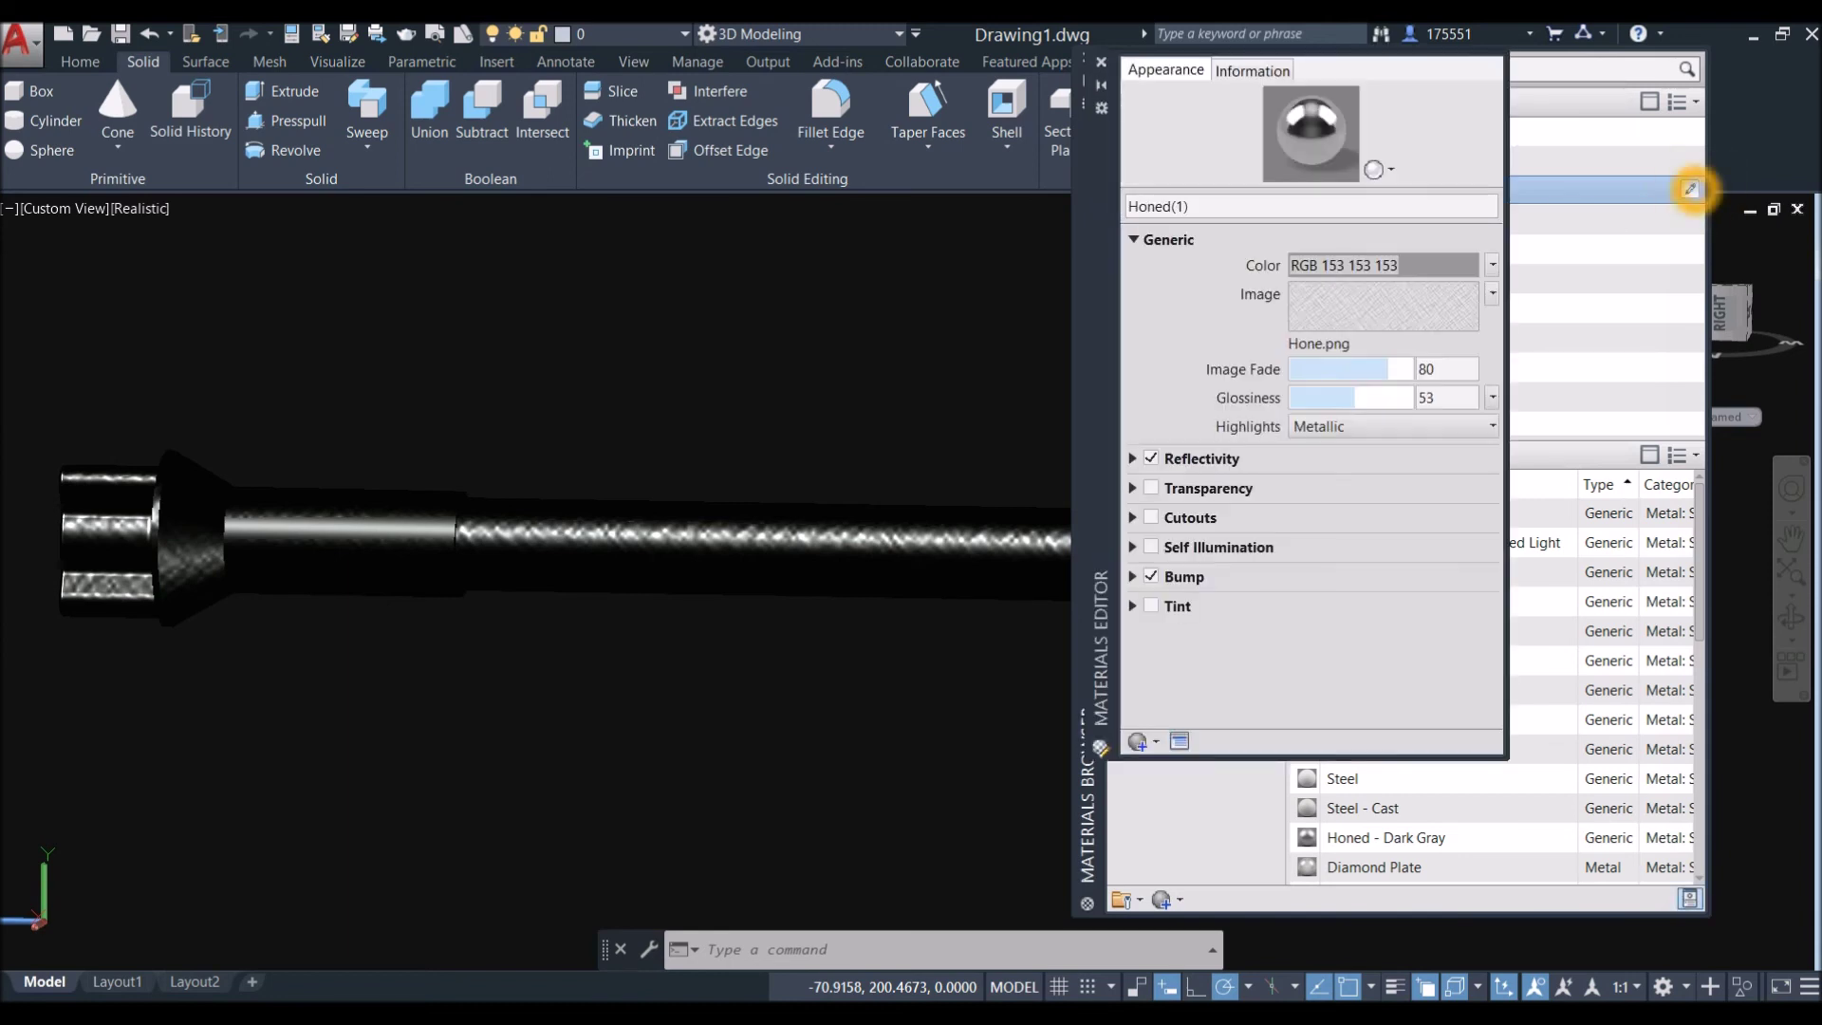
click(1373, 326)
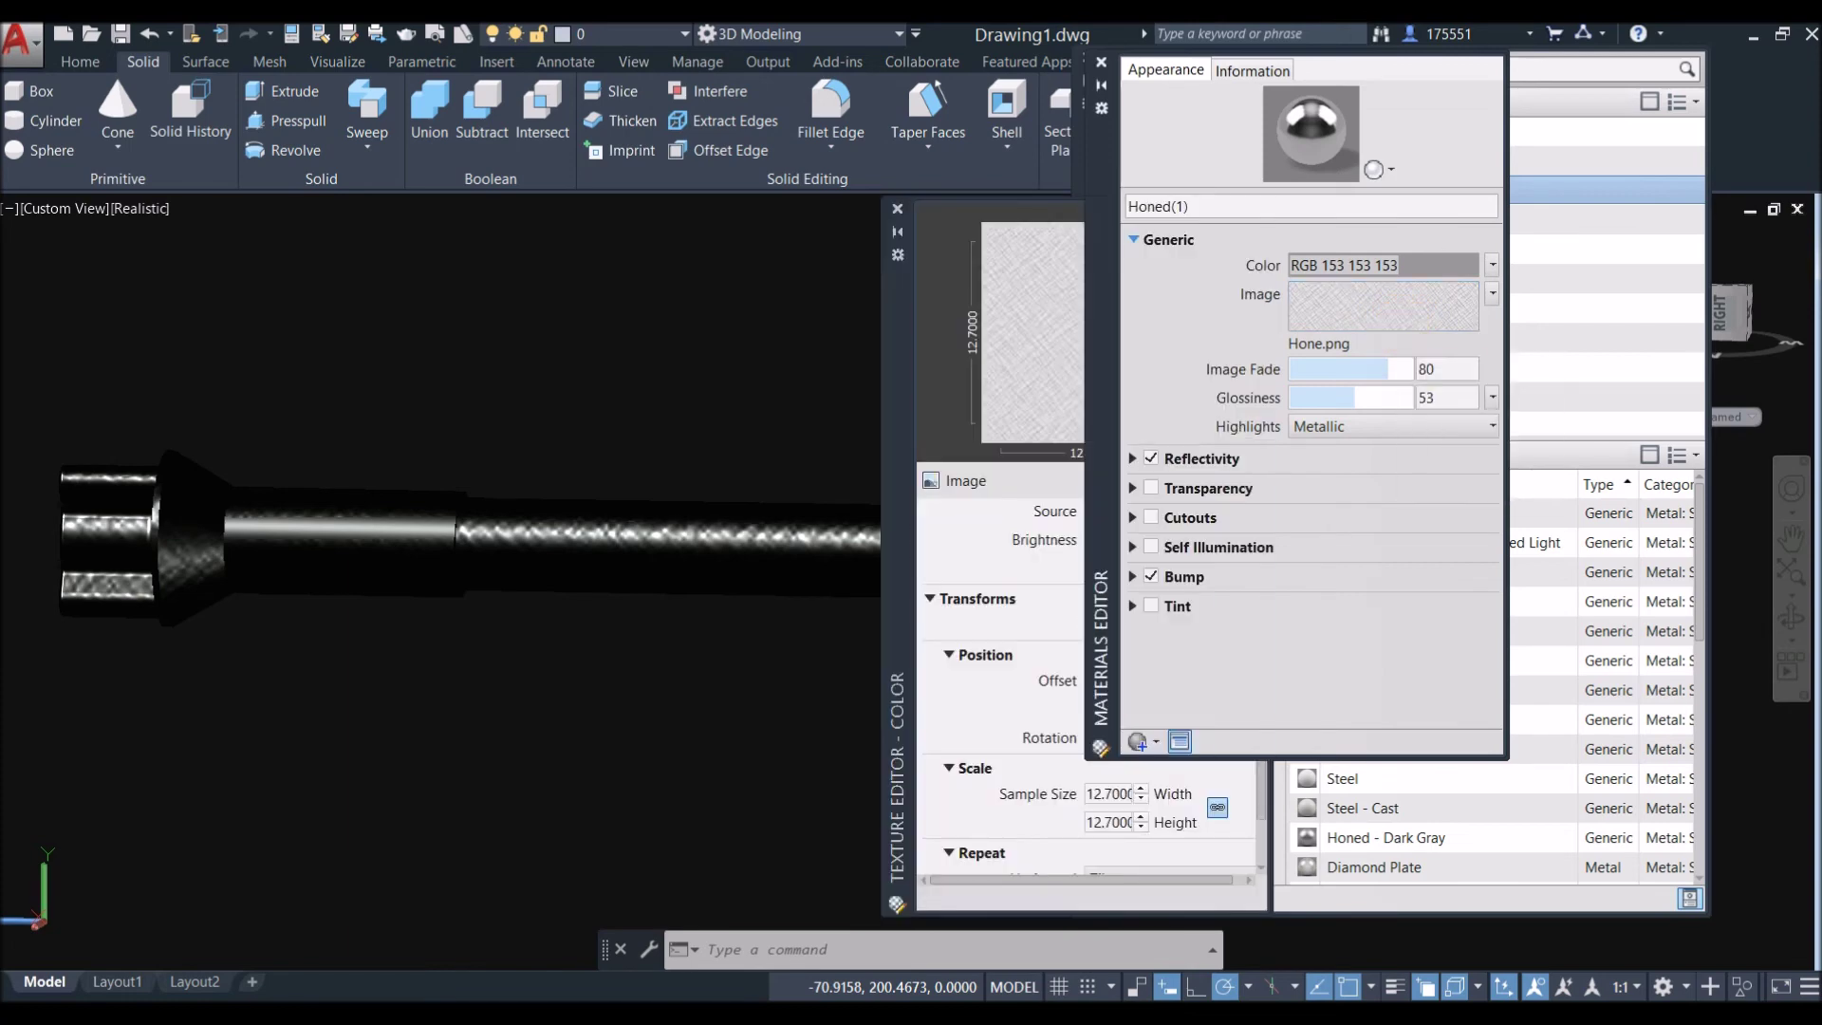
click(914, 567)
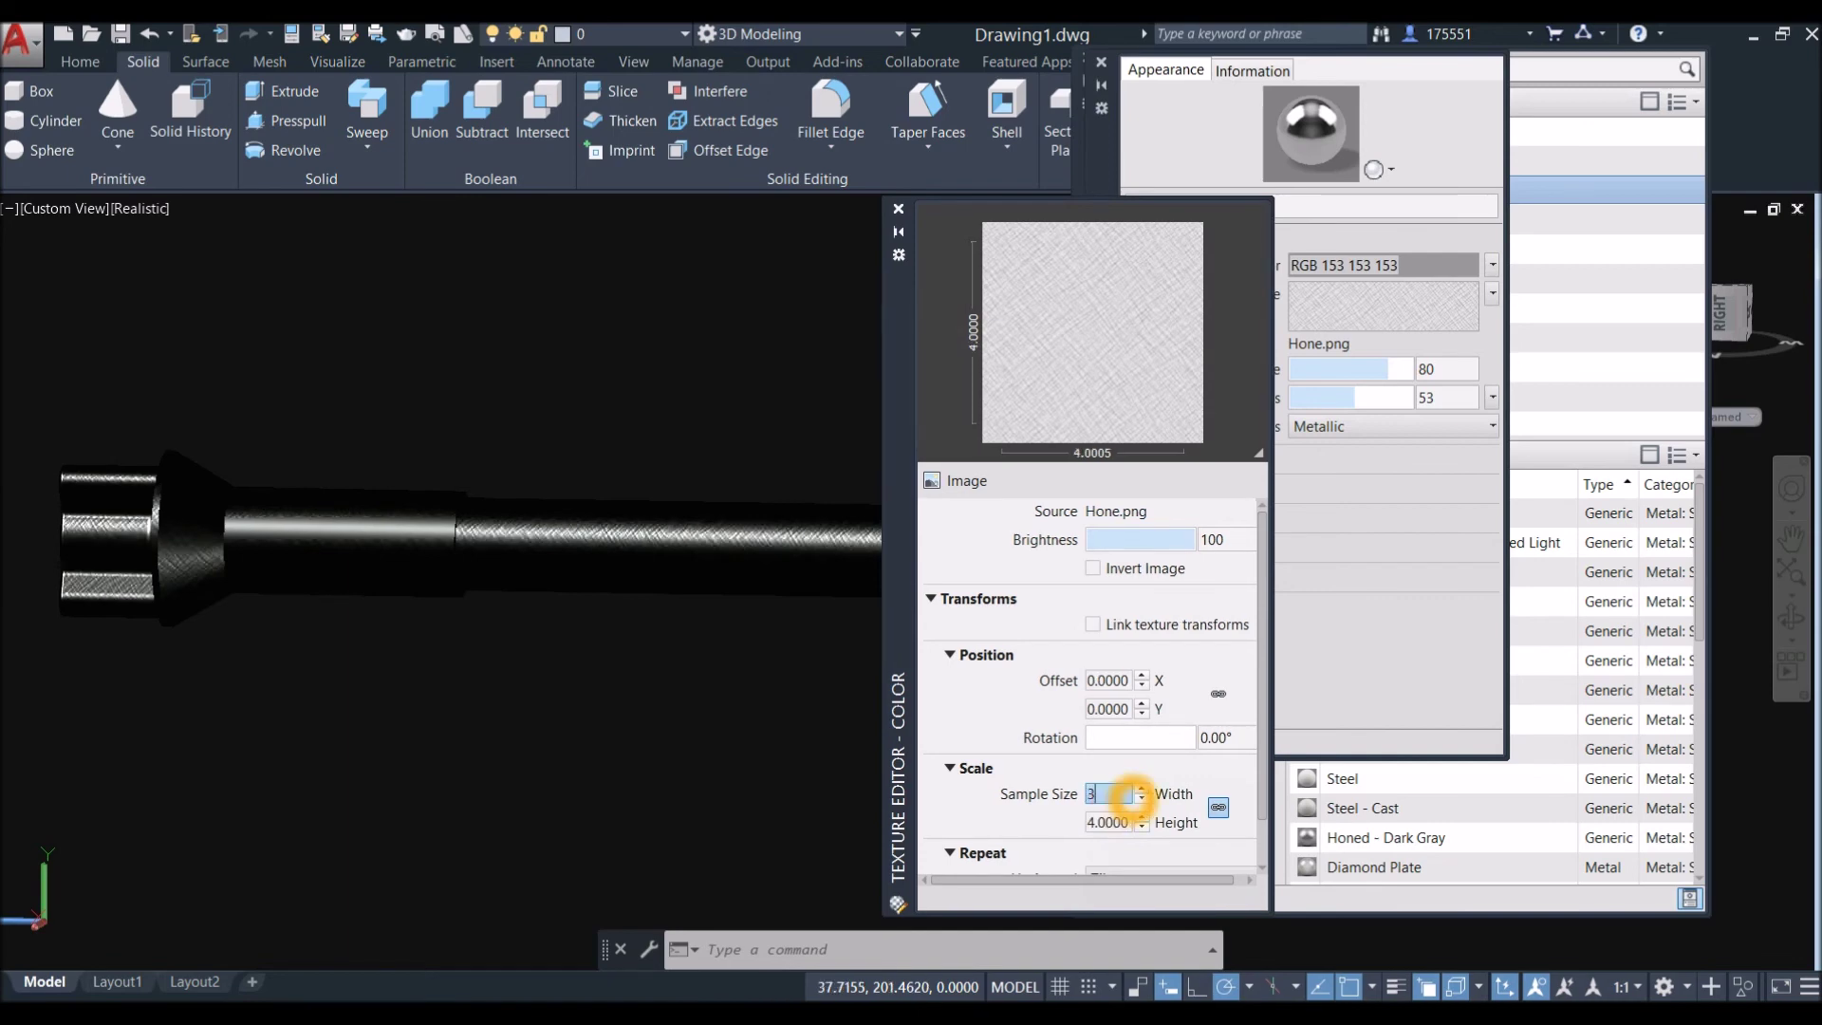
key(Return)
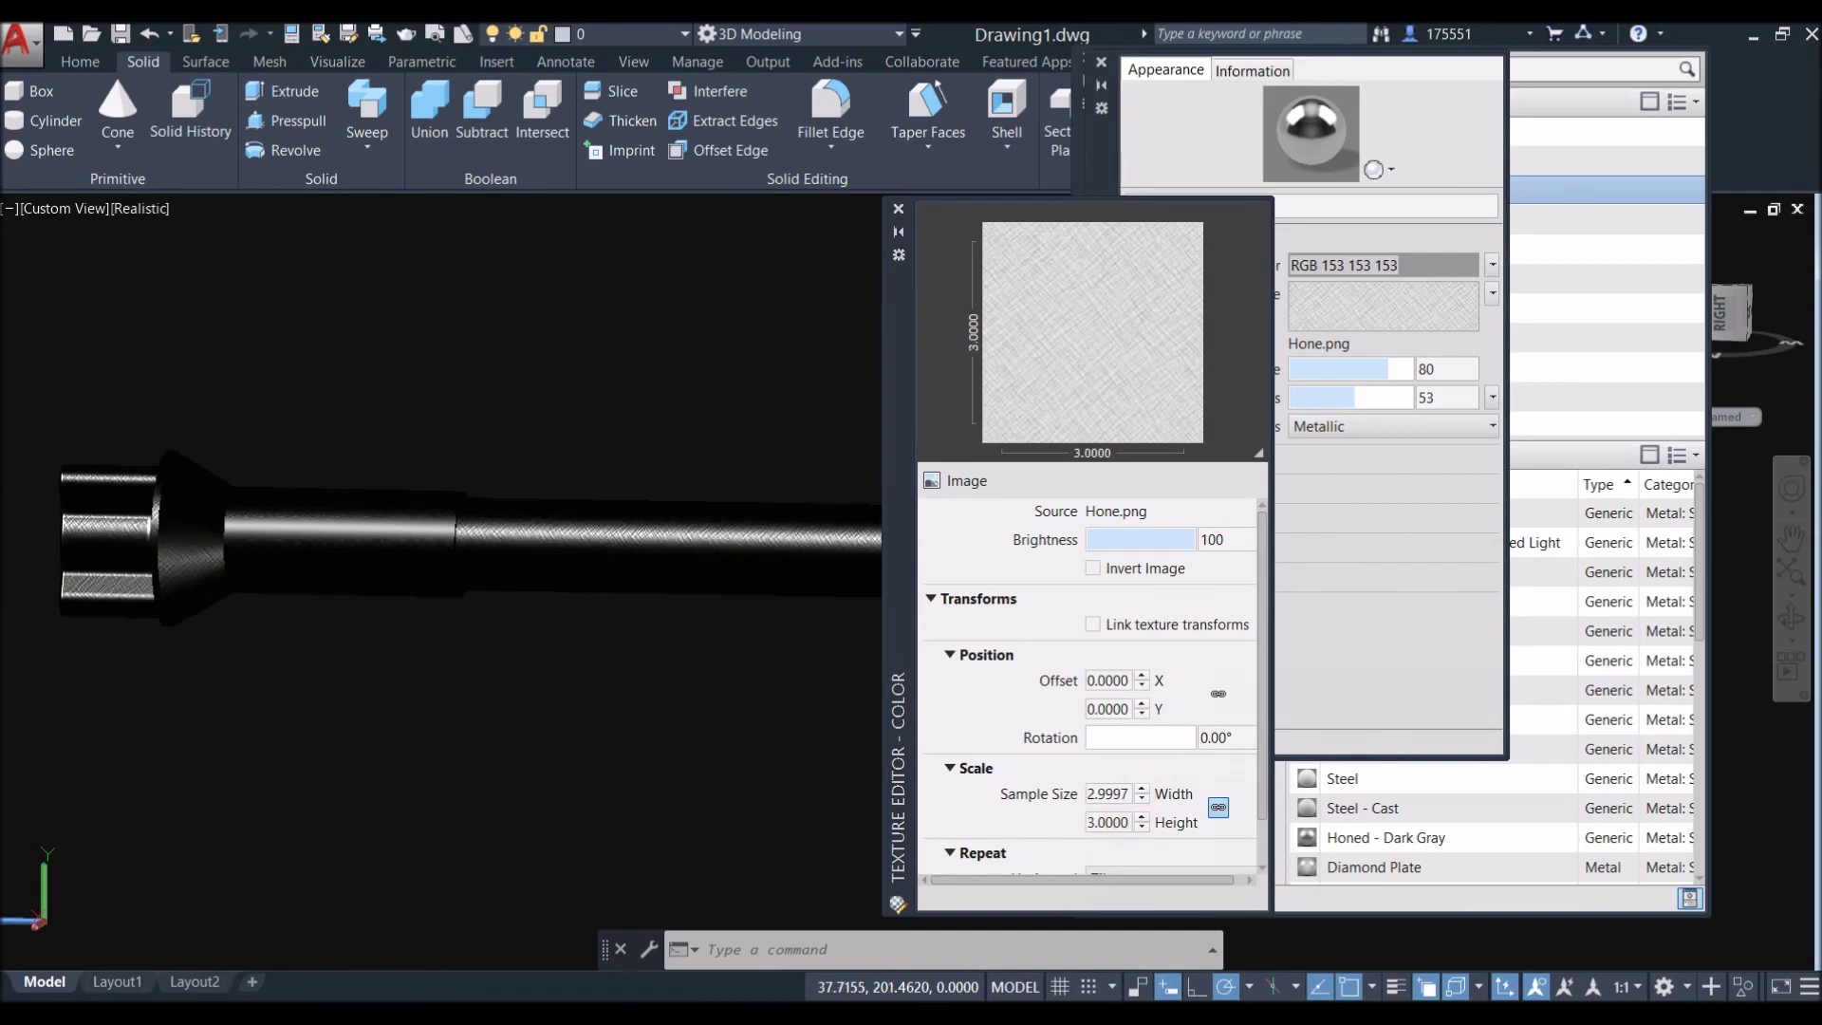
click(898, 209)
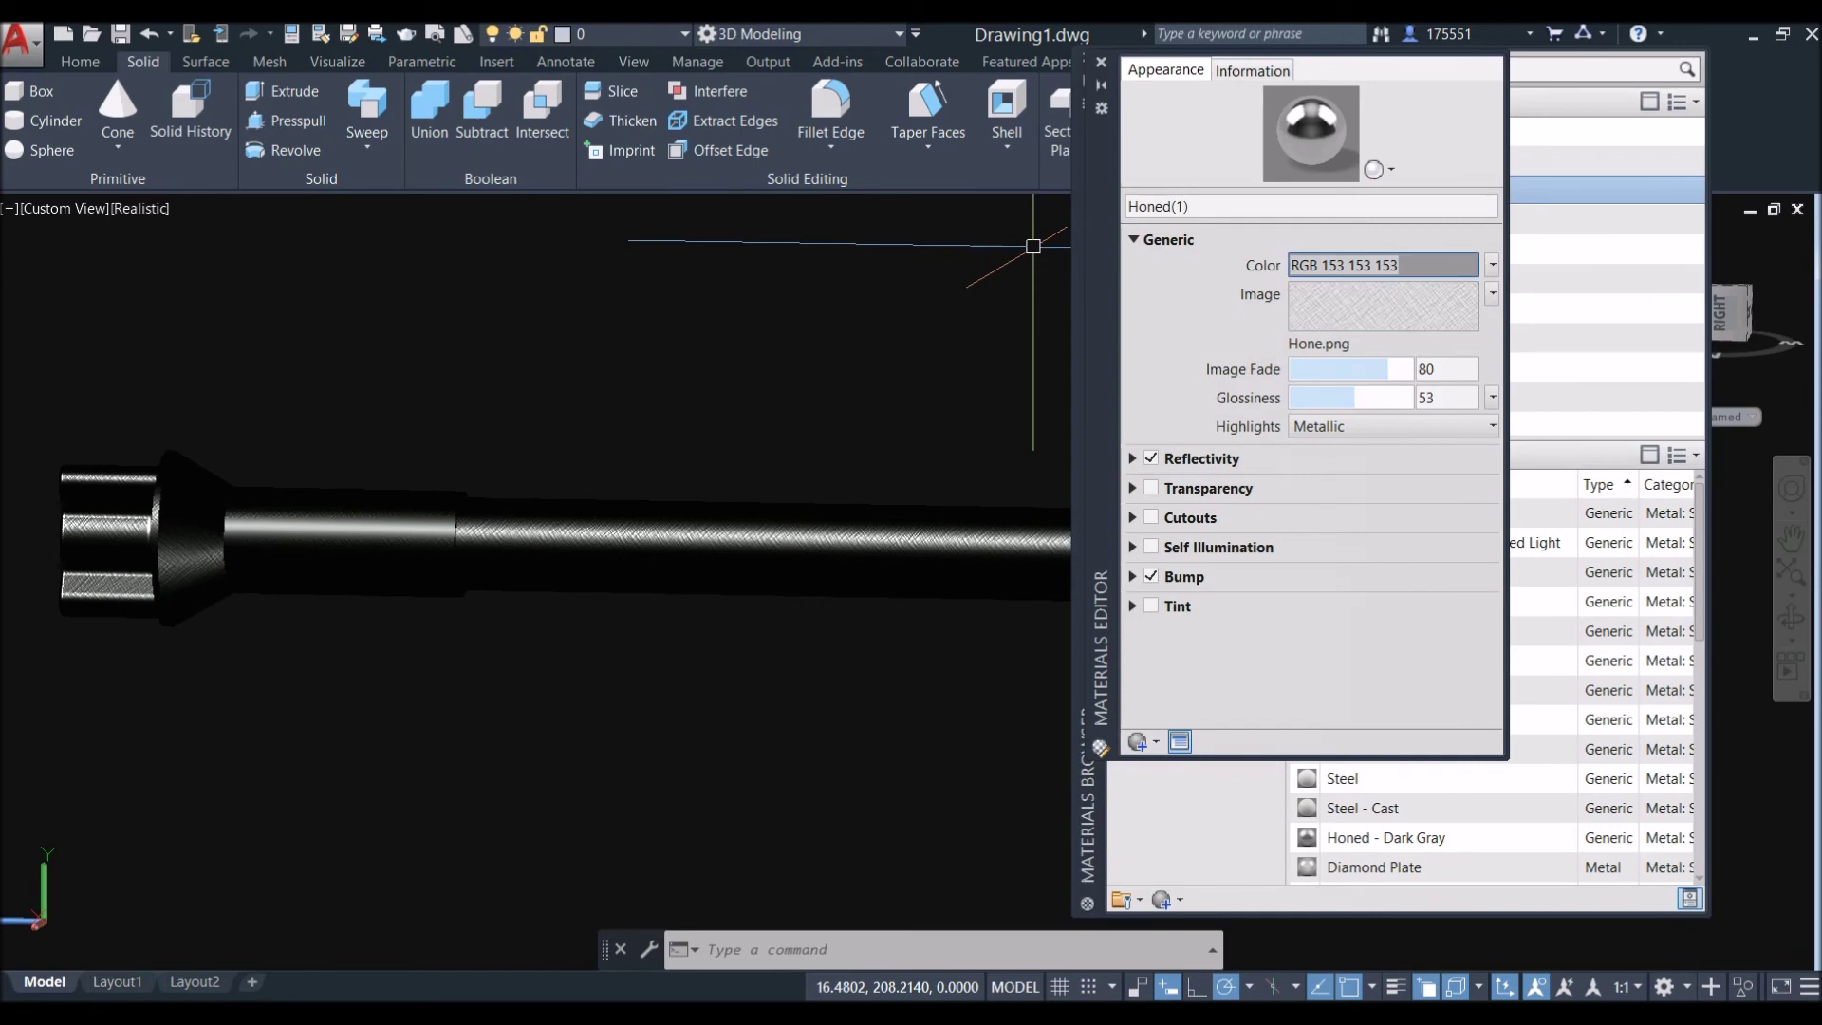
Step: Set the duplicated Honed material's colour to a copper brown, RGB 162, 93, 37
click(1425, 266)
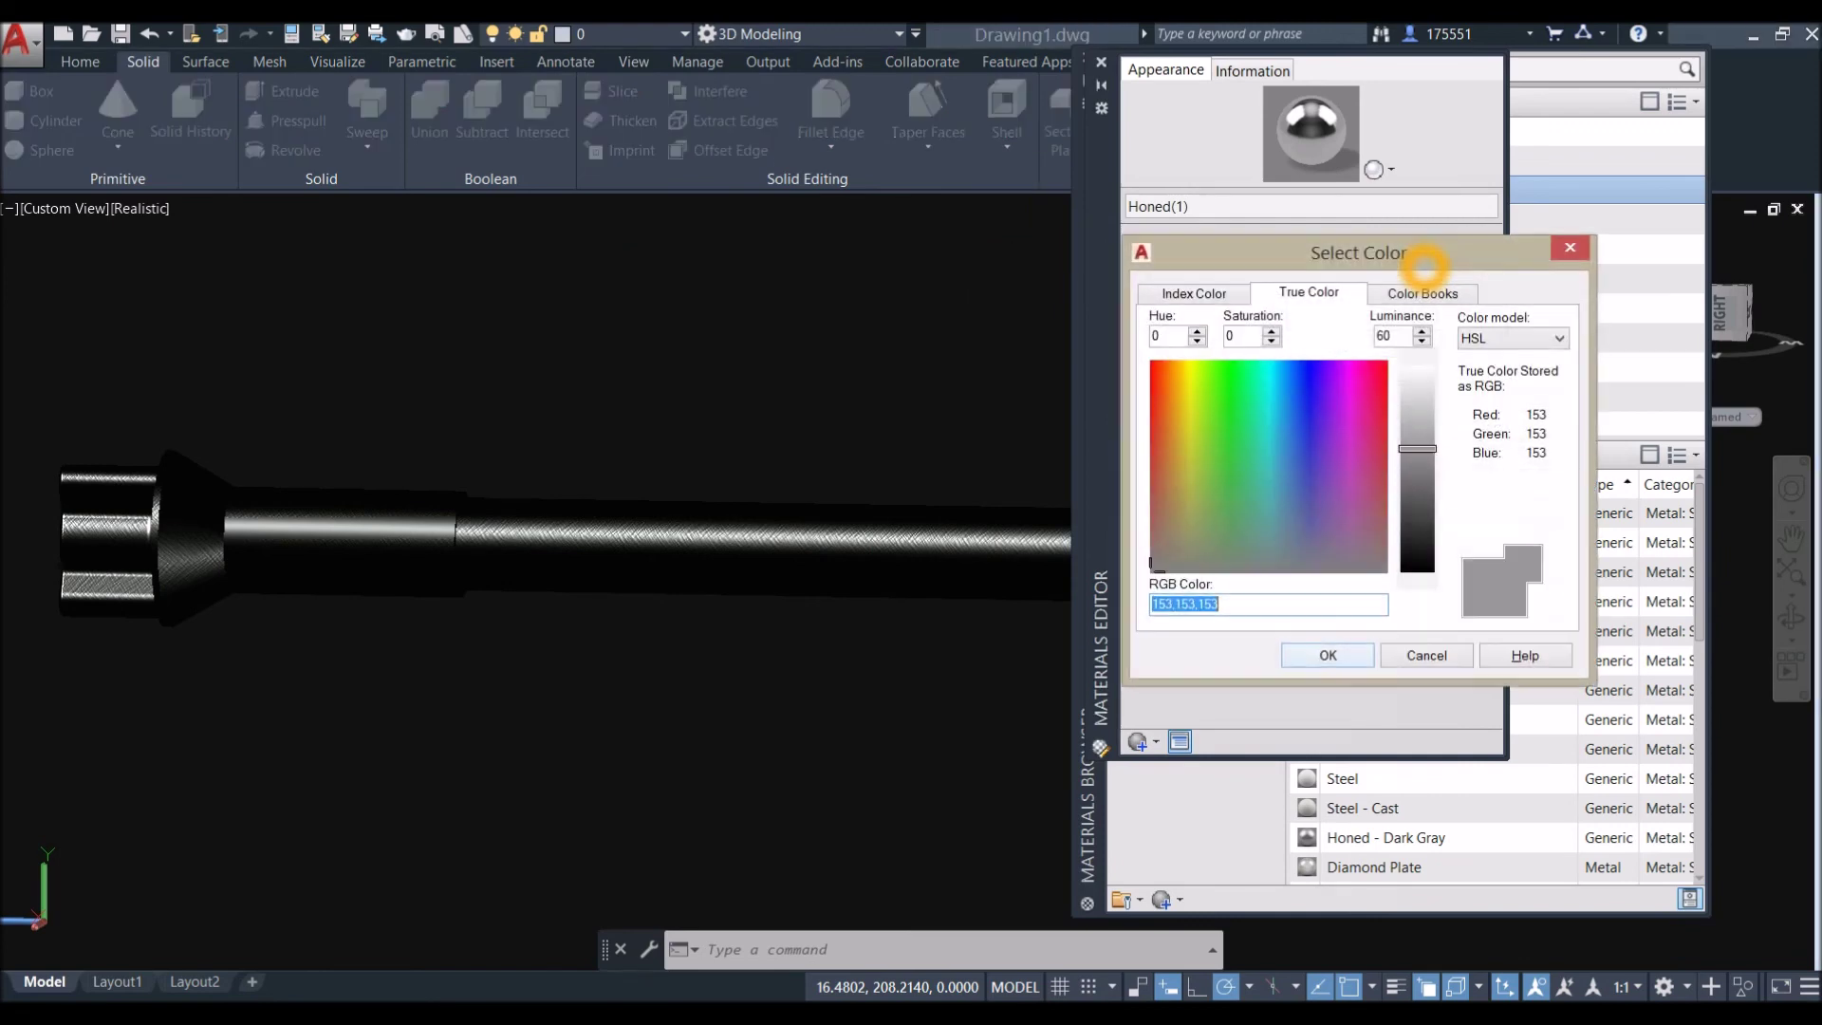
click(1167, 435)
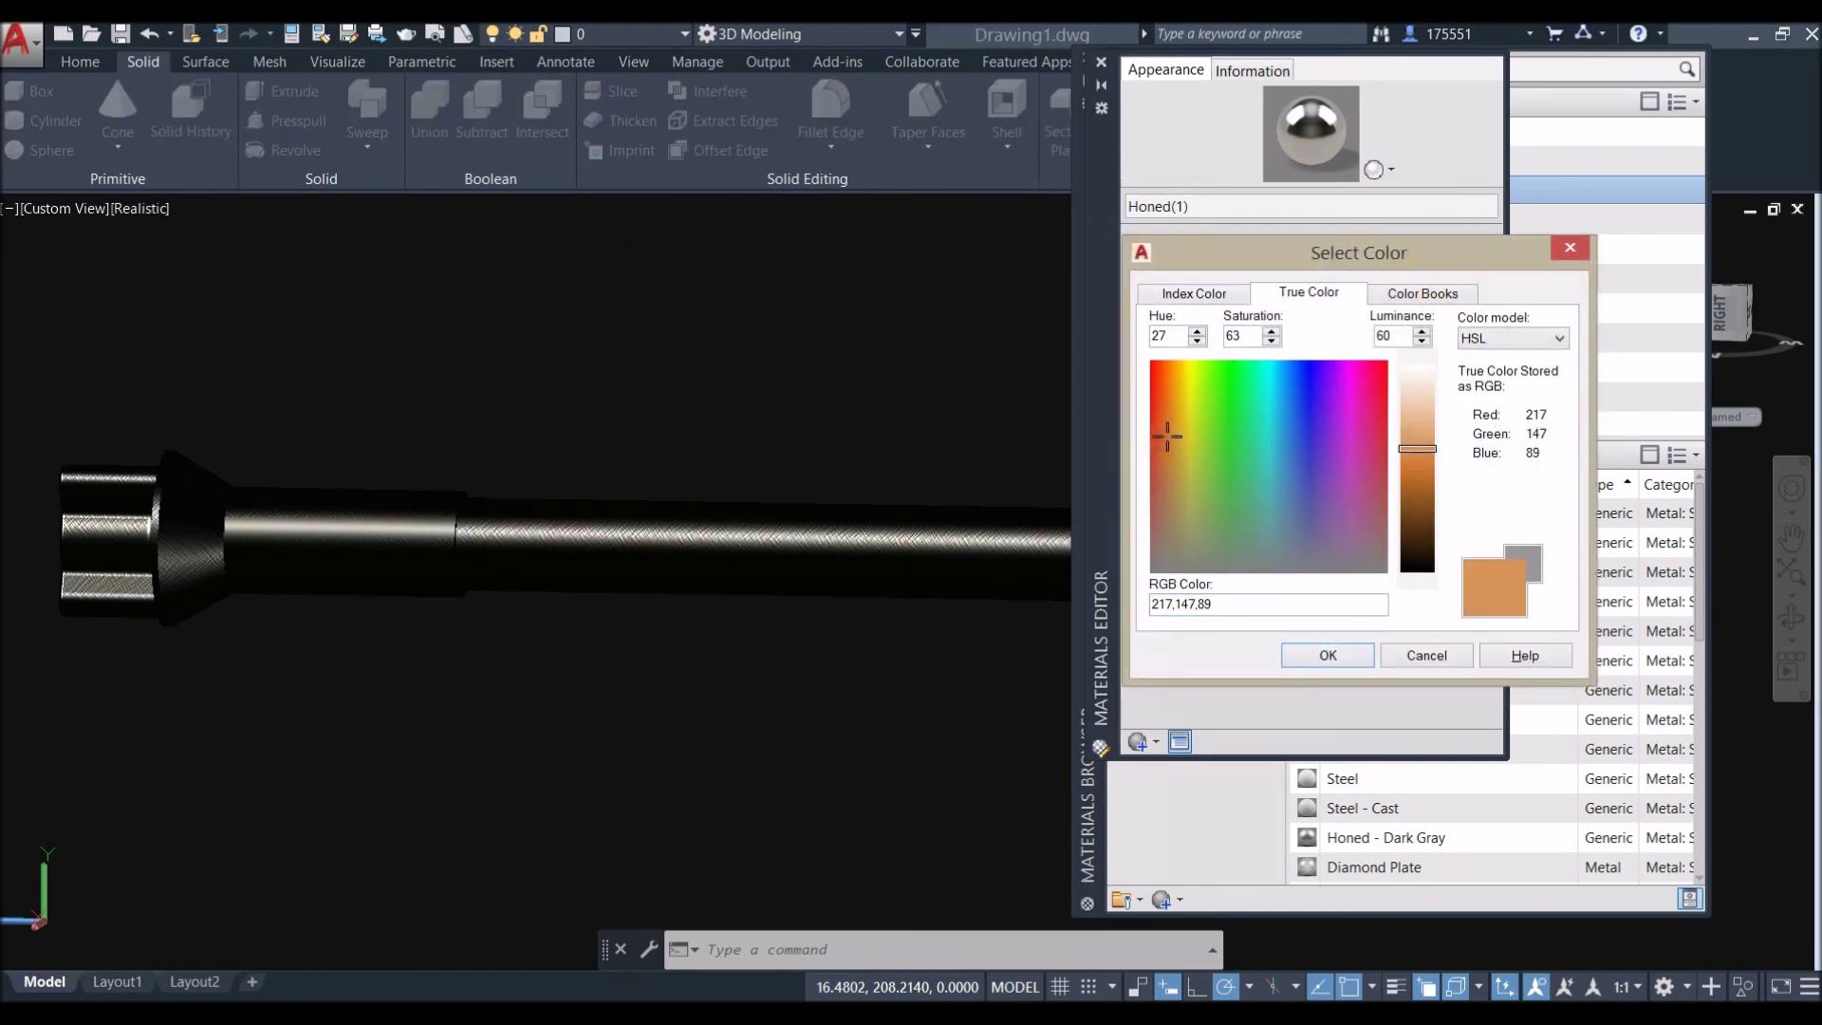
click(1418, 475)
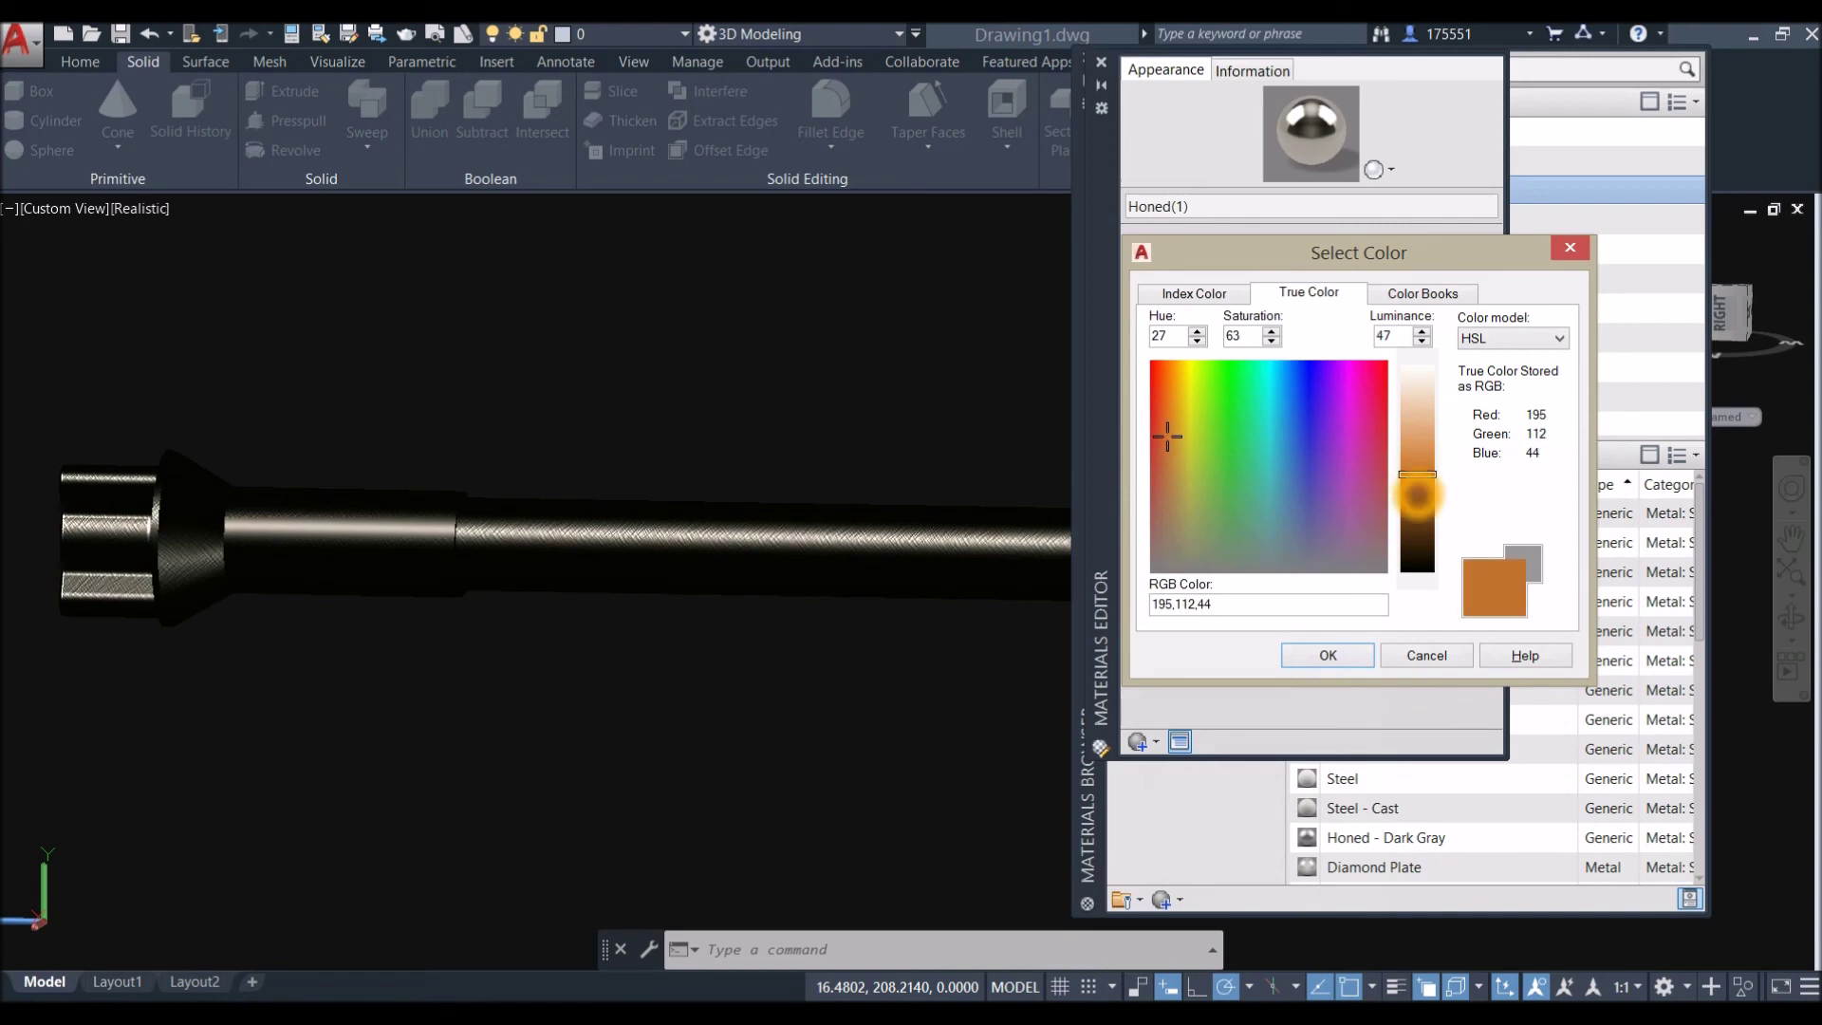
click(1418, 491)
click(1328, 655)
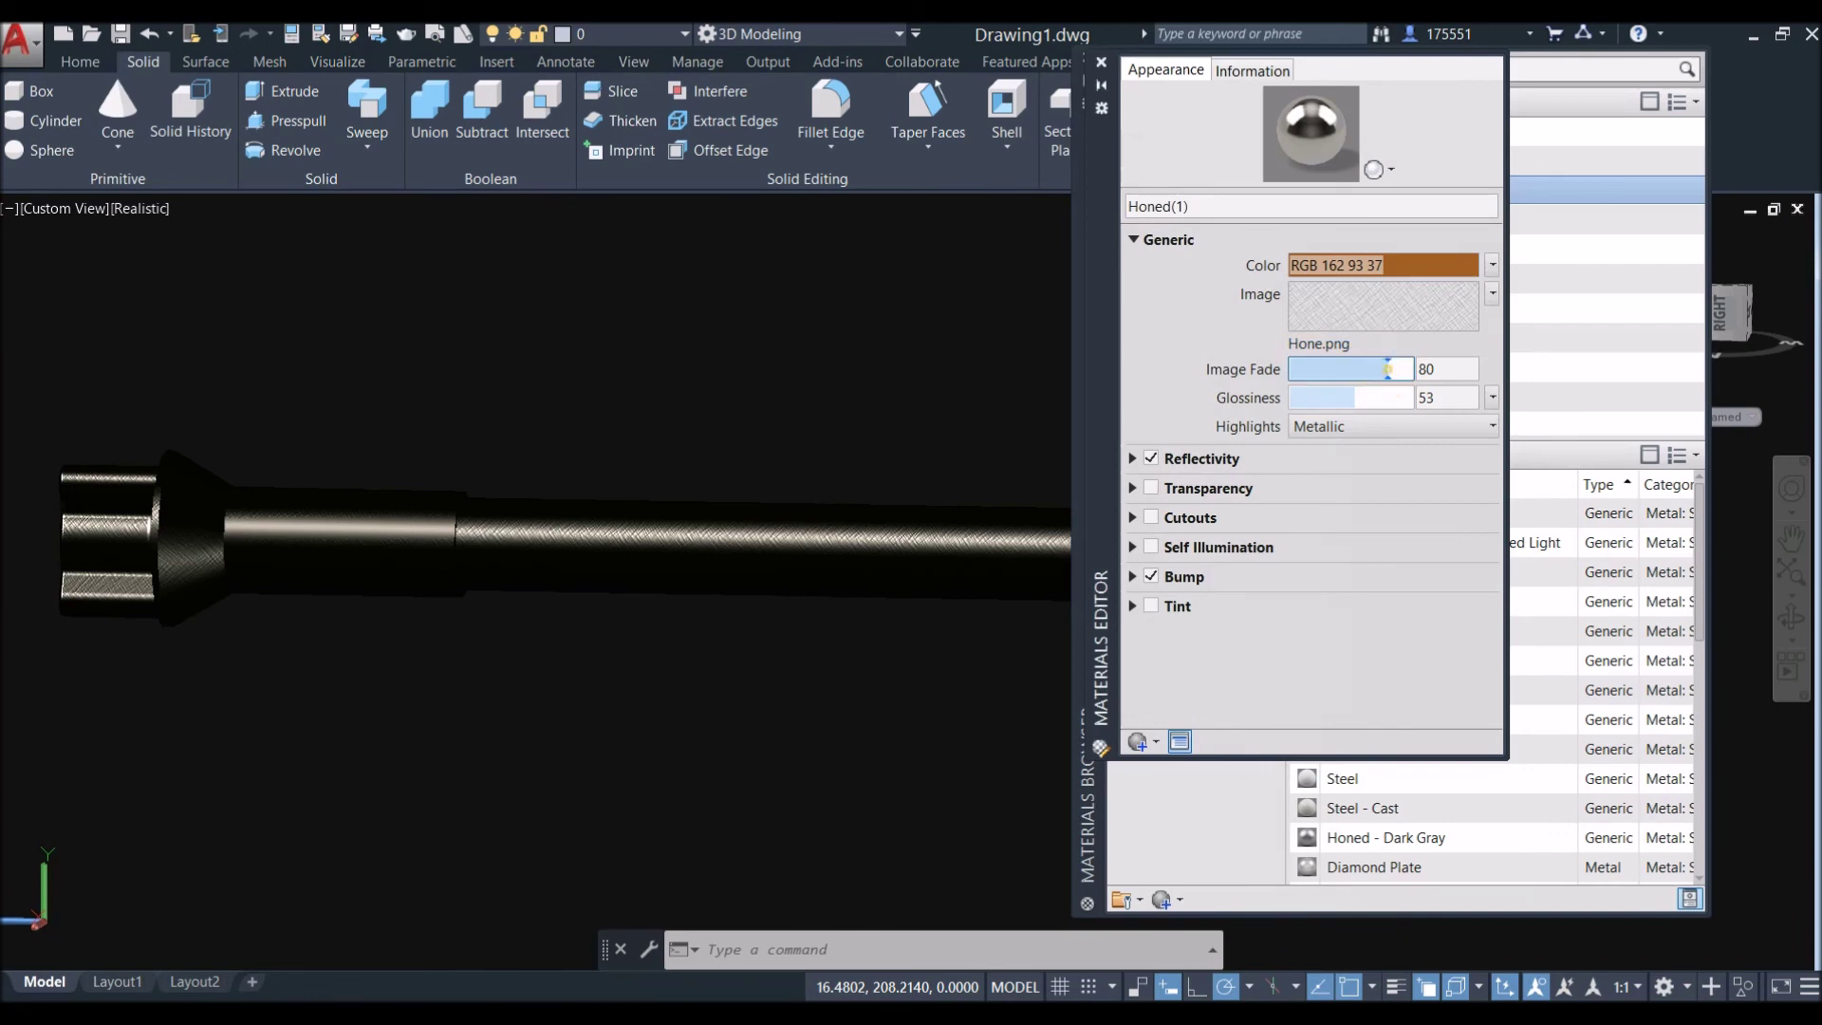
Step: Set the copper-coloured material's image fade to 40 and glossiness to 41, and close the material windows
drag(1388, 370, 1332, 370)
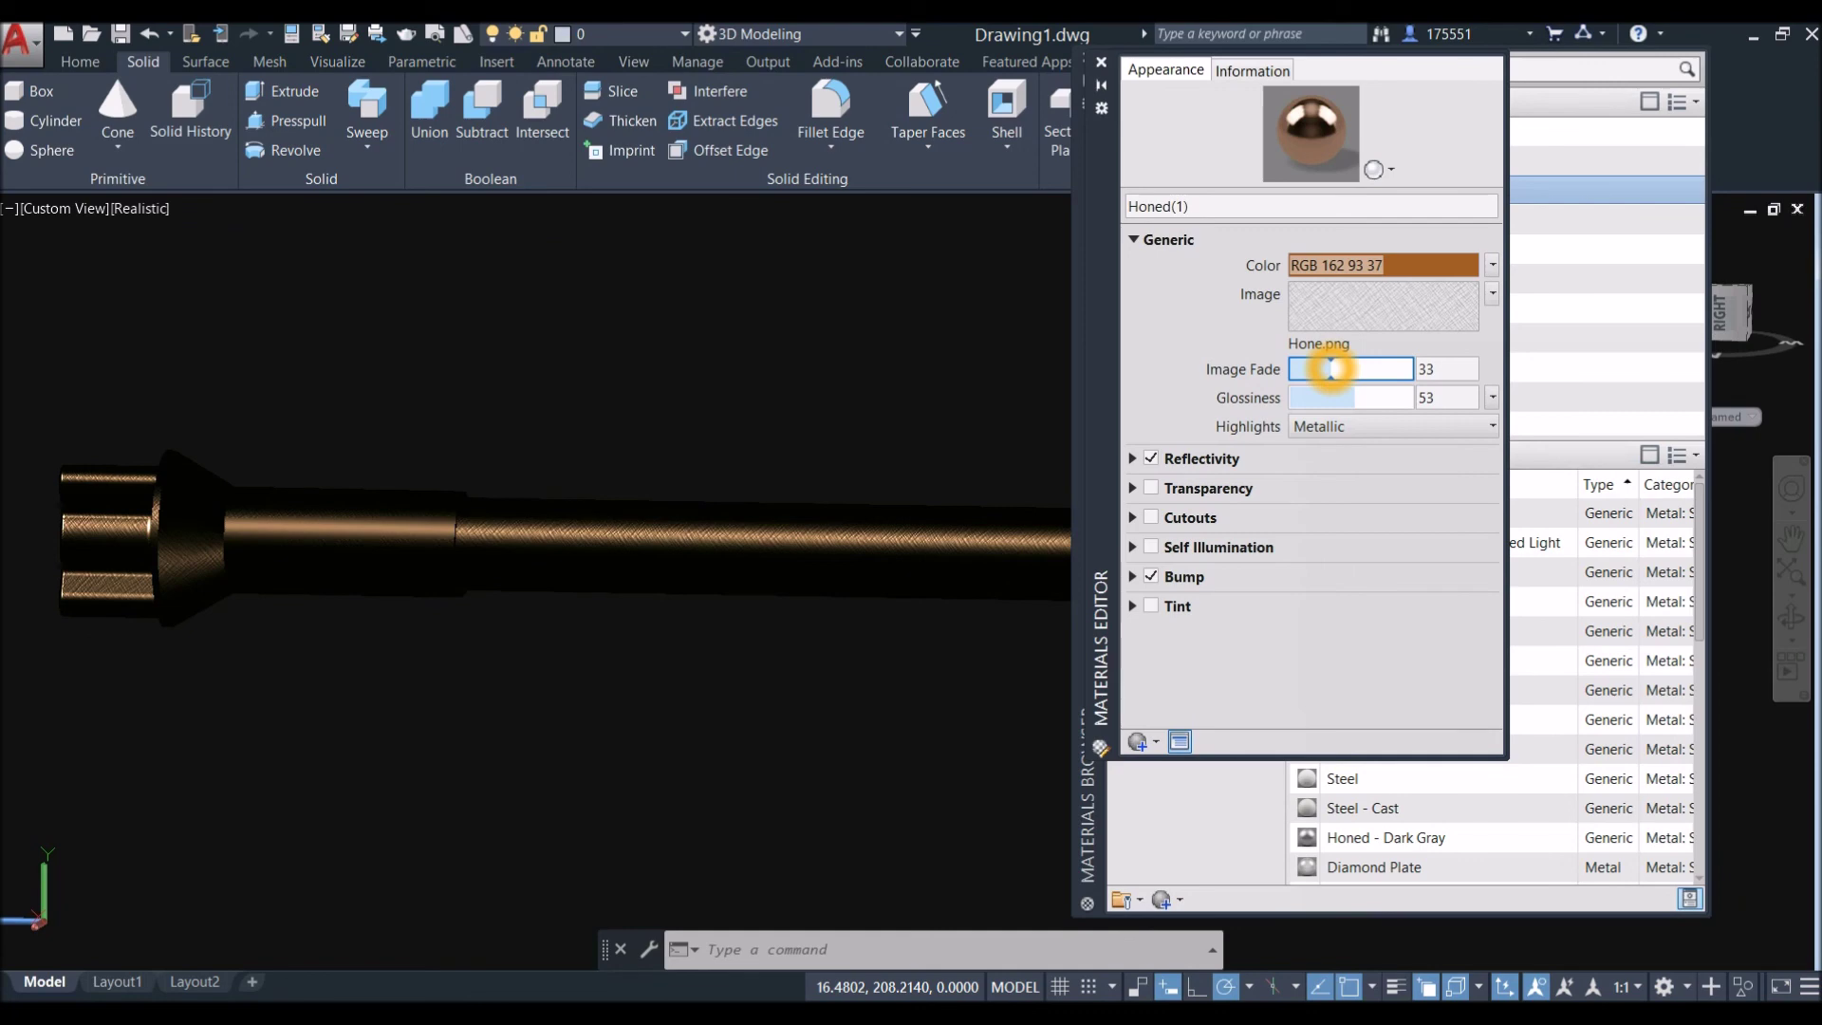
drag(1354, 397, 1341, 390)
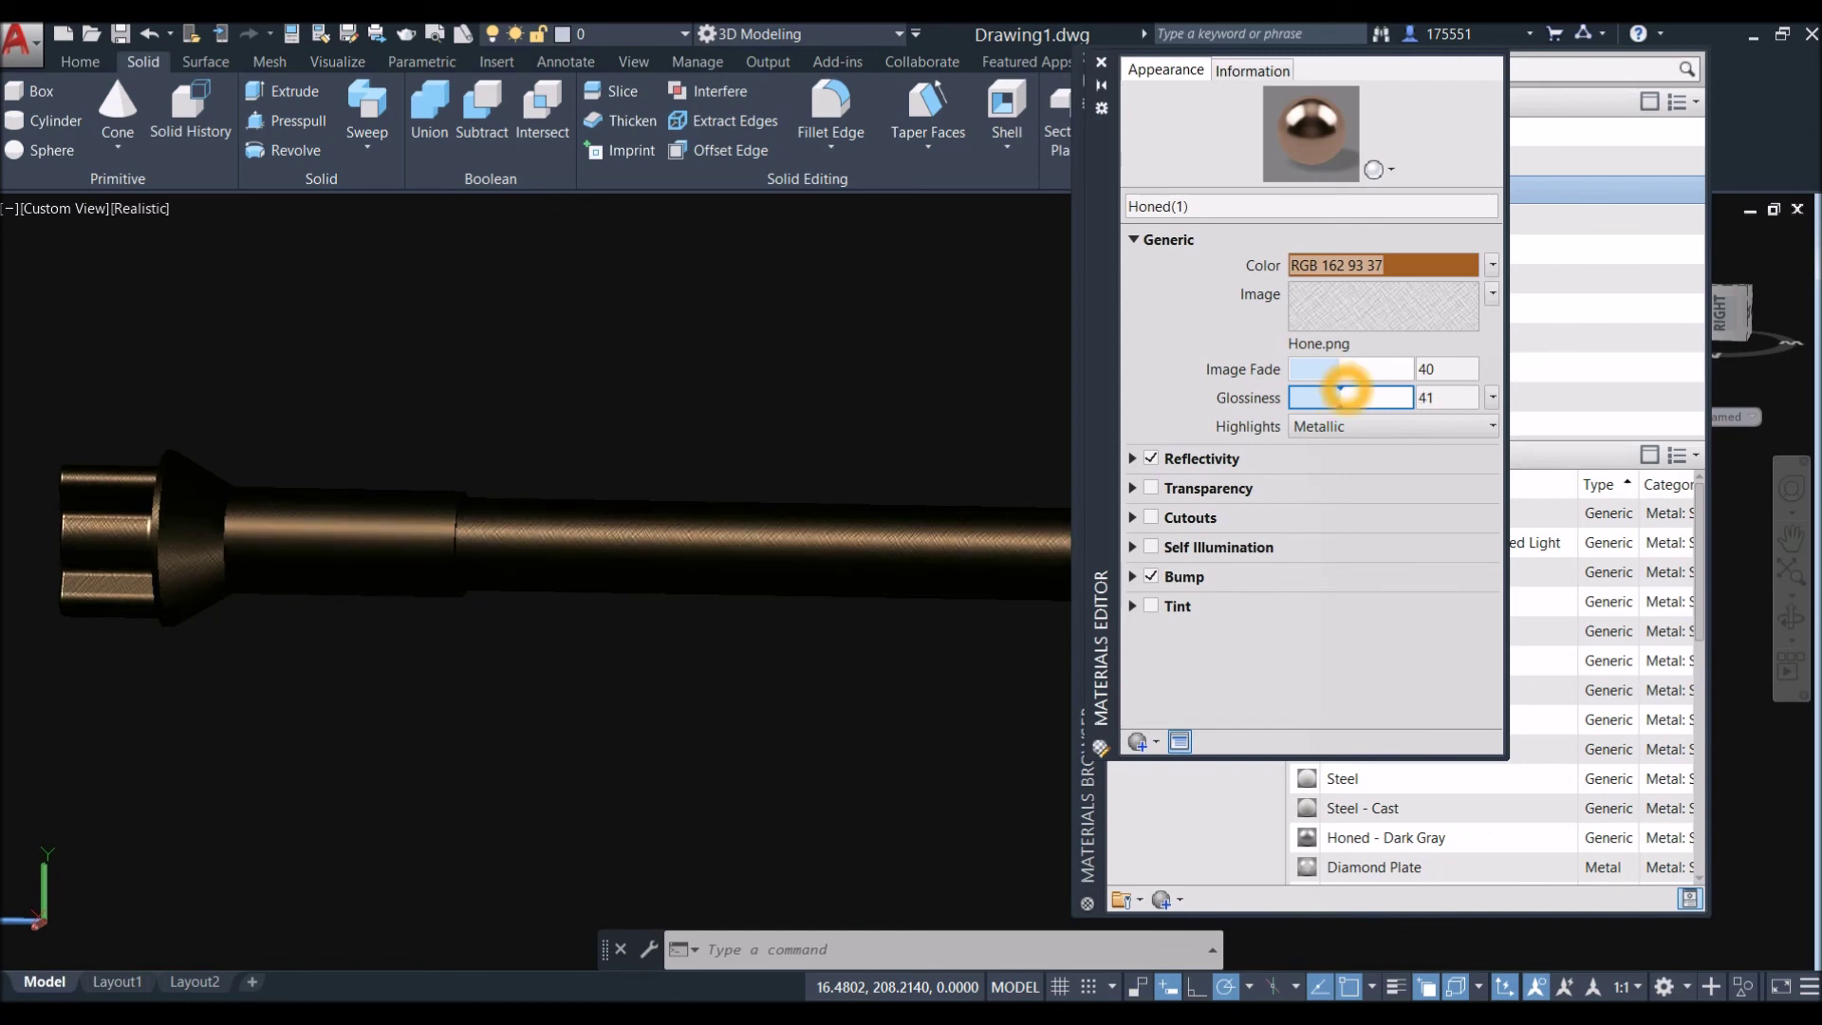
click(1101, 62)
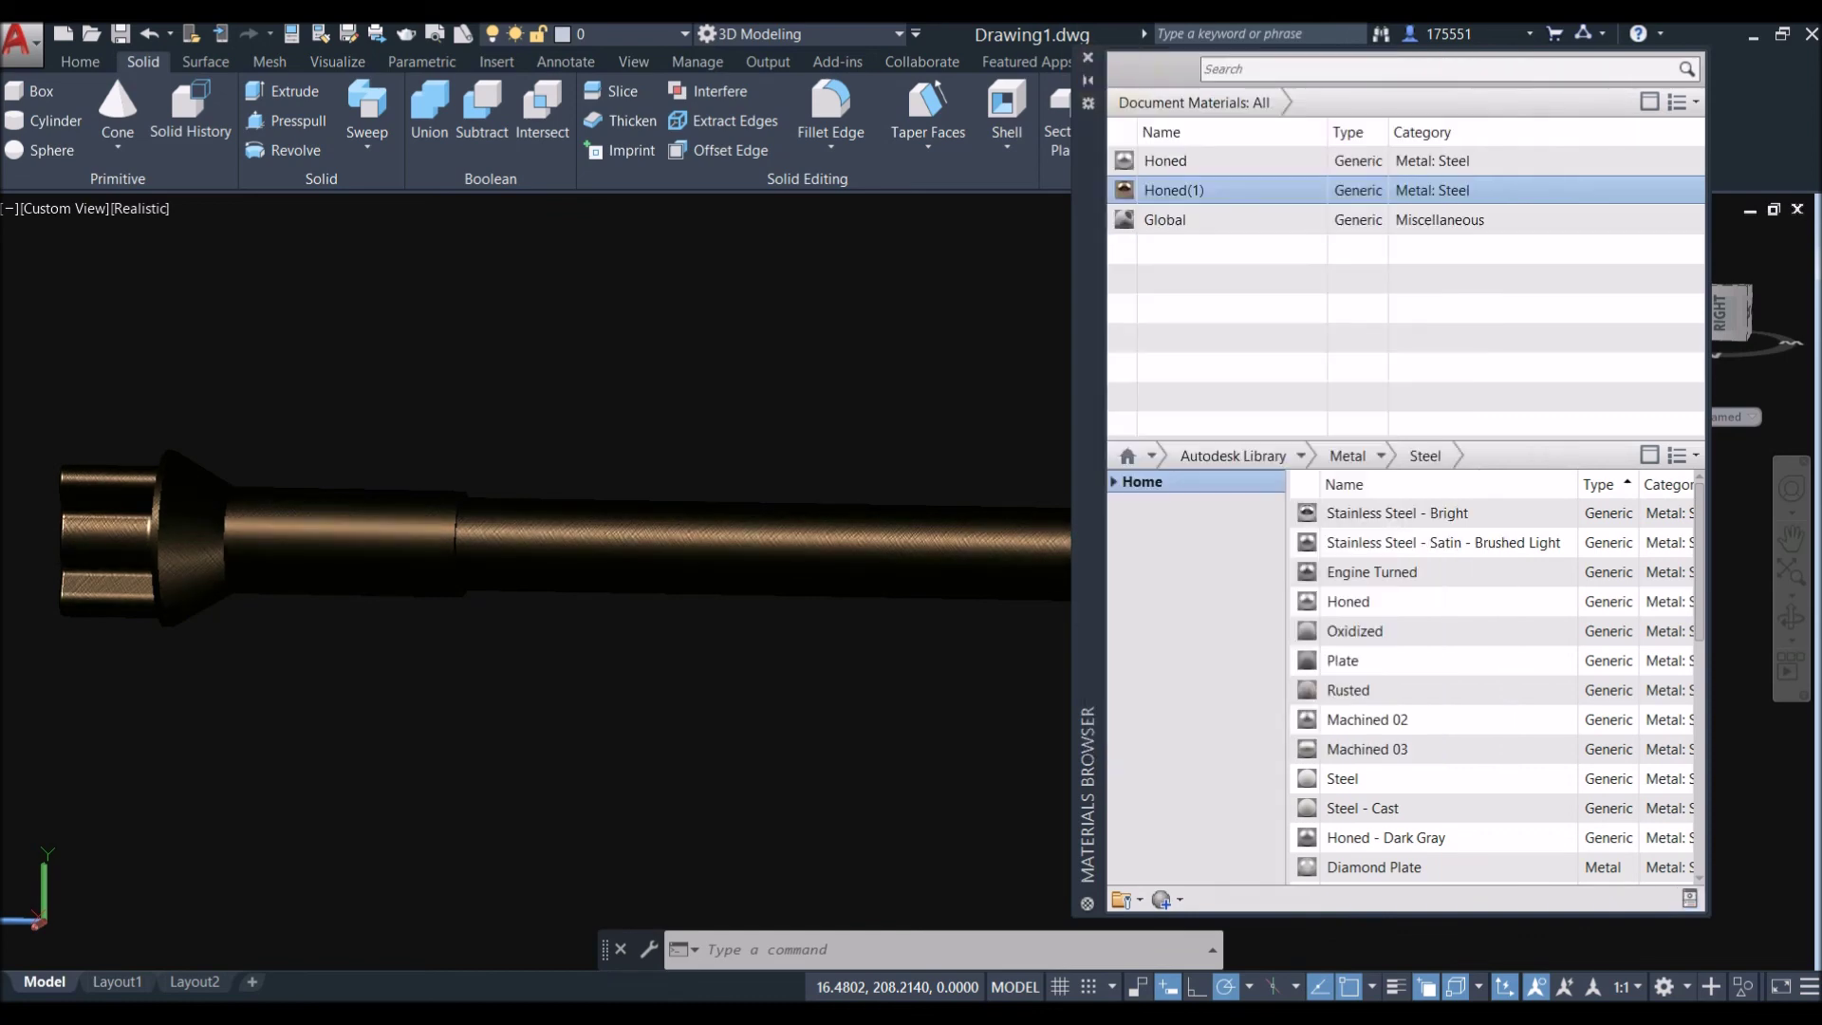
shift+middle_drag(737, 549, 1070, 504)
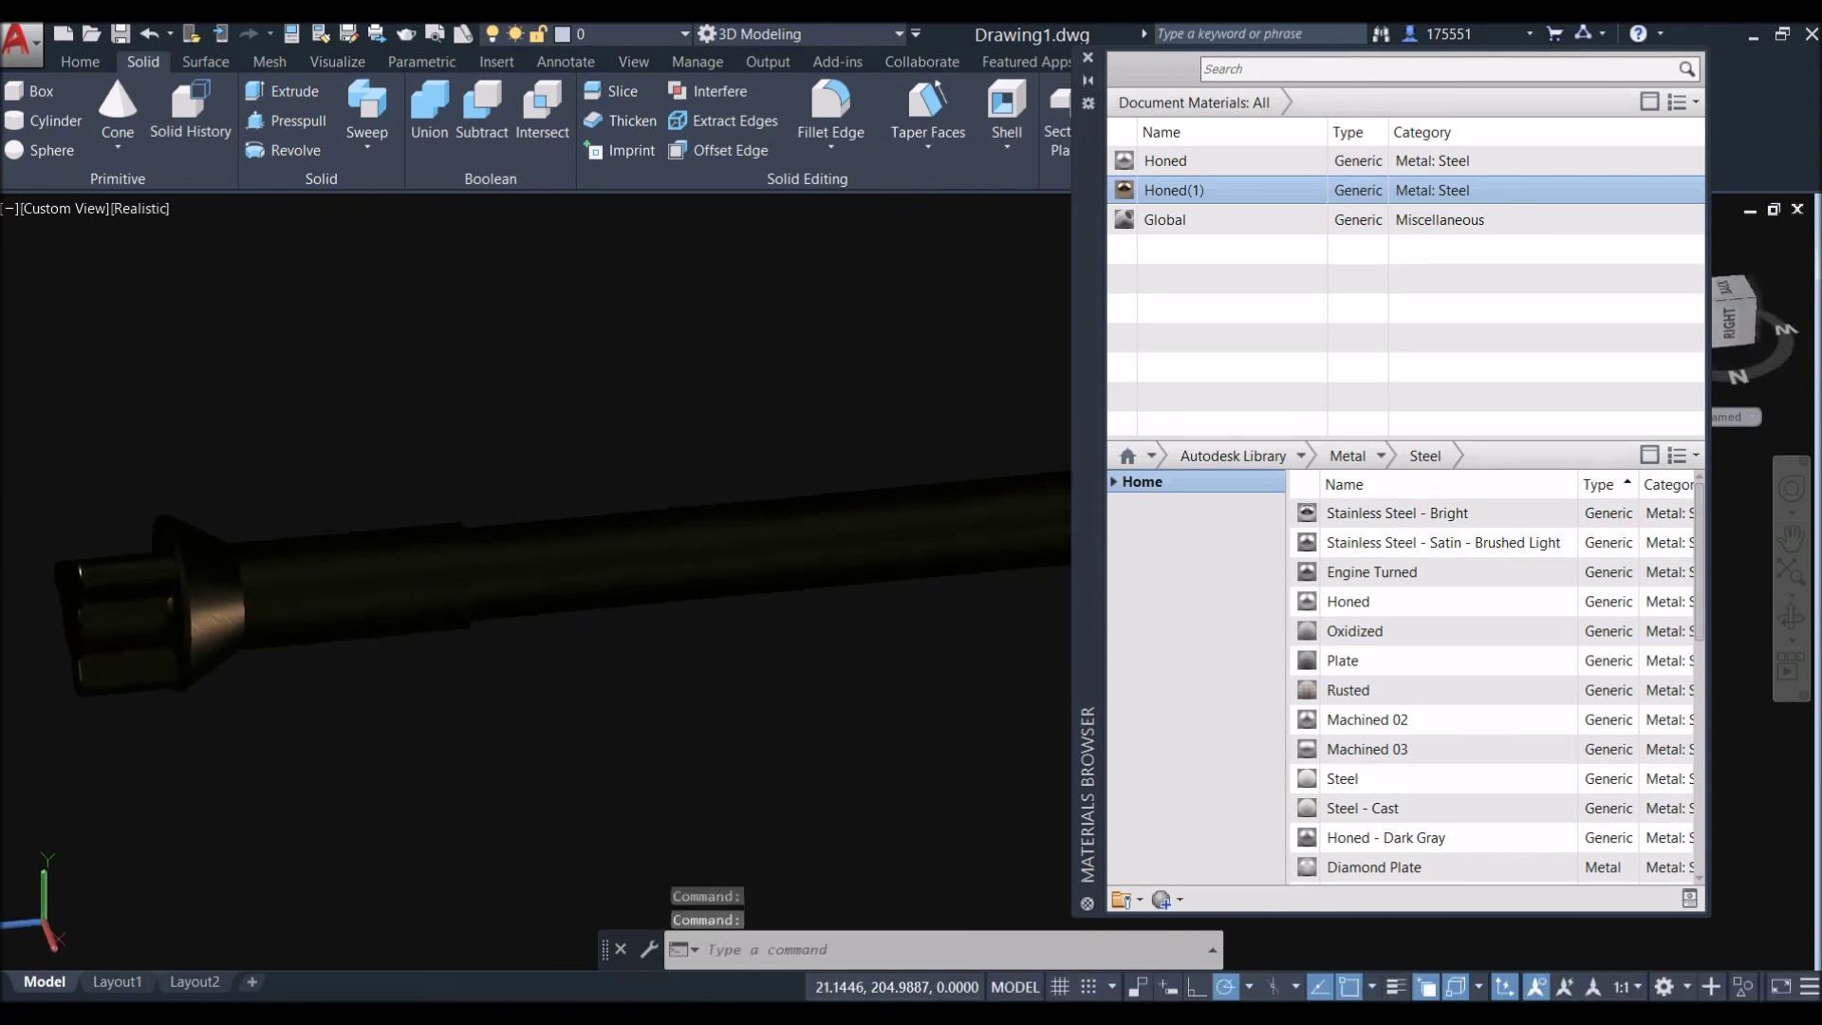
click(1089, 57)
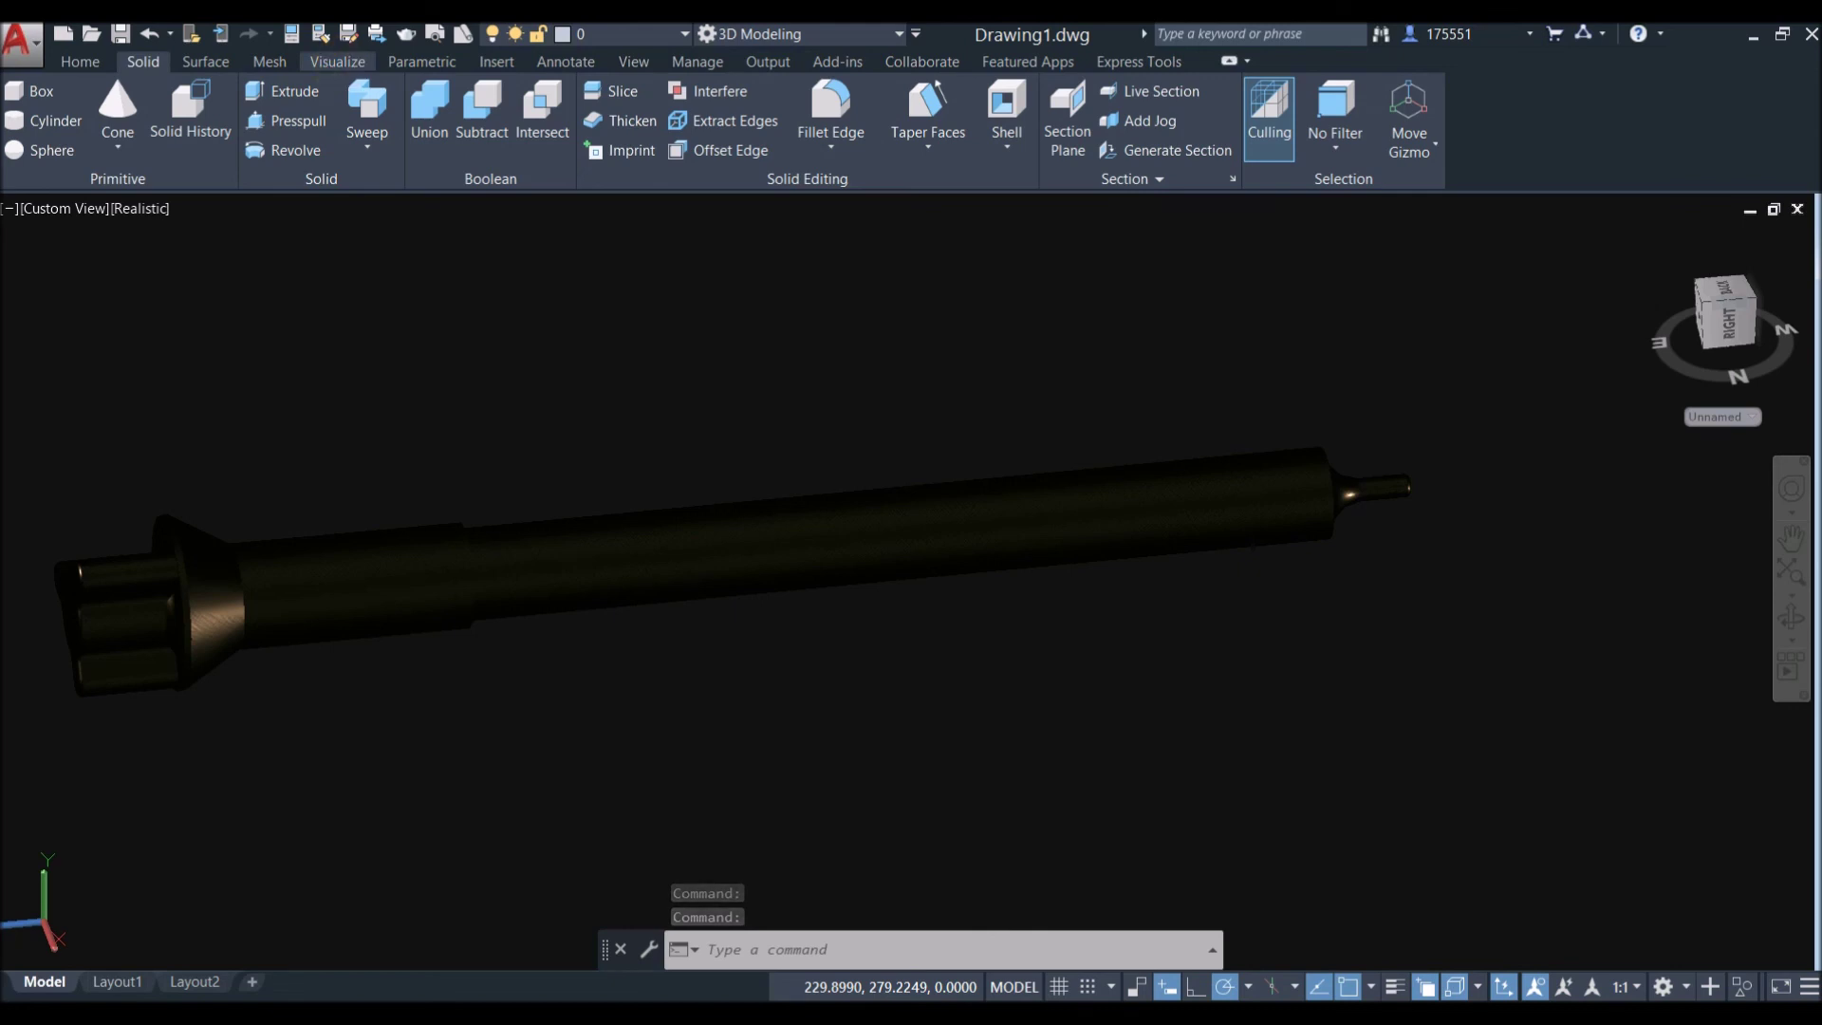
Step: Brighten the scene by setting the default lighting exposure to about 5.30
click(337, 61)
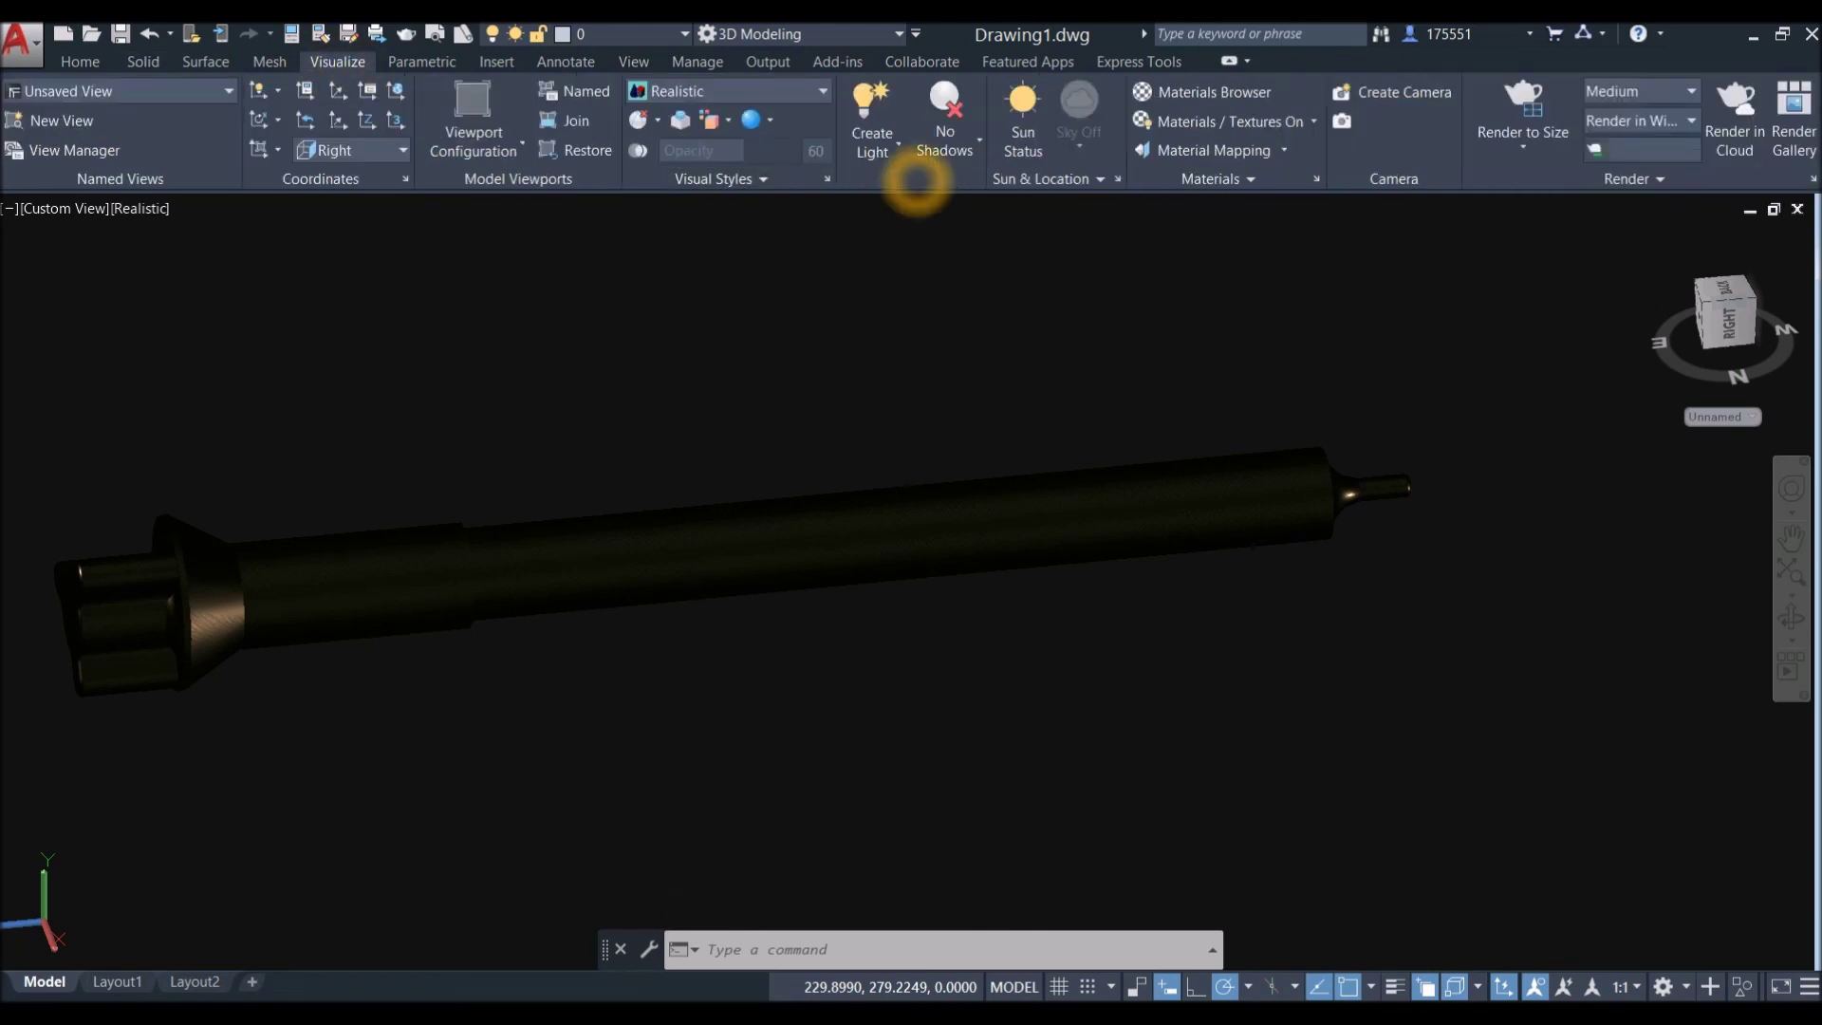
click(917, 180)
drag(935, 235, 885, 242)
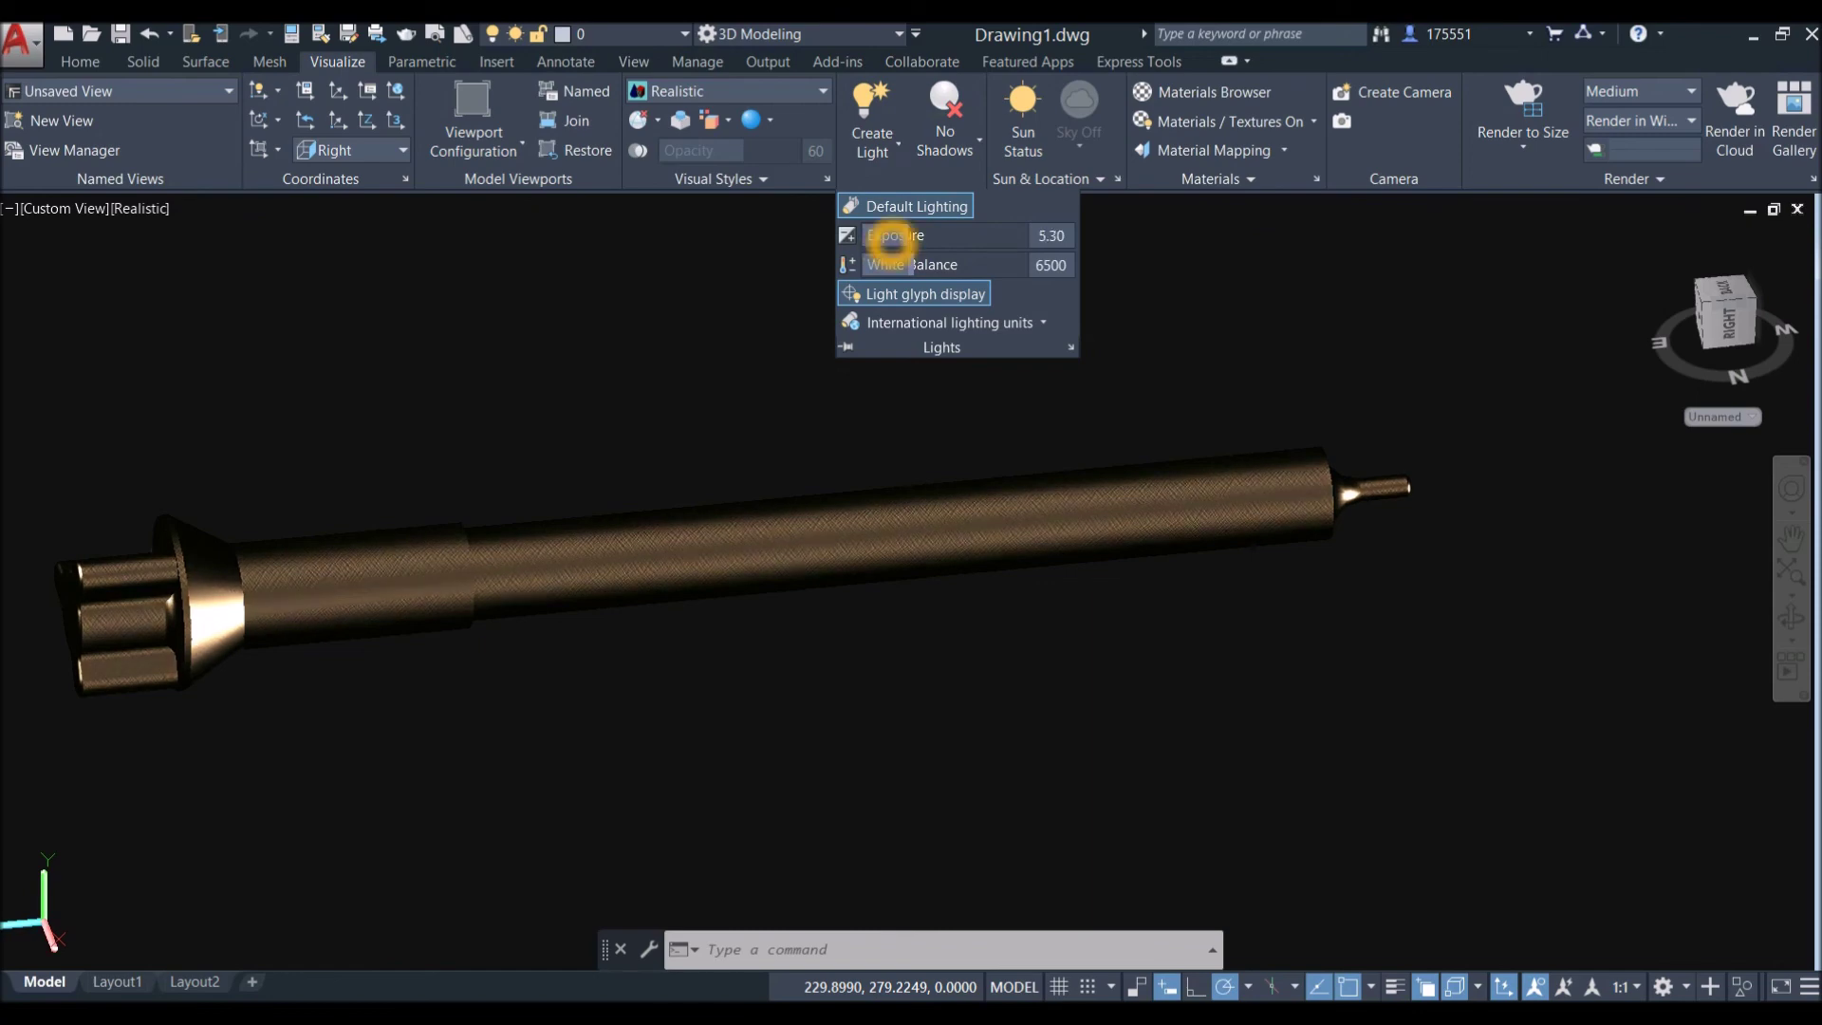
mouse_move(685, 434)
shift+middle_down()
mouse_move(770, 486)
mouse_move(840, 404)
mouse_move(686, 432)
shift+middle_up()
shift+middle_drag(739, 548, 760, 475)
Step: Reopen the copper-coloured Honed(1) material, set its glossiness to 26, and close the material windows
text(M)
key(Down)
key(Down)
key(Return)
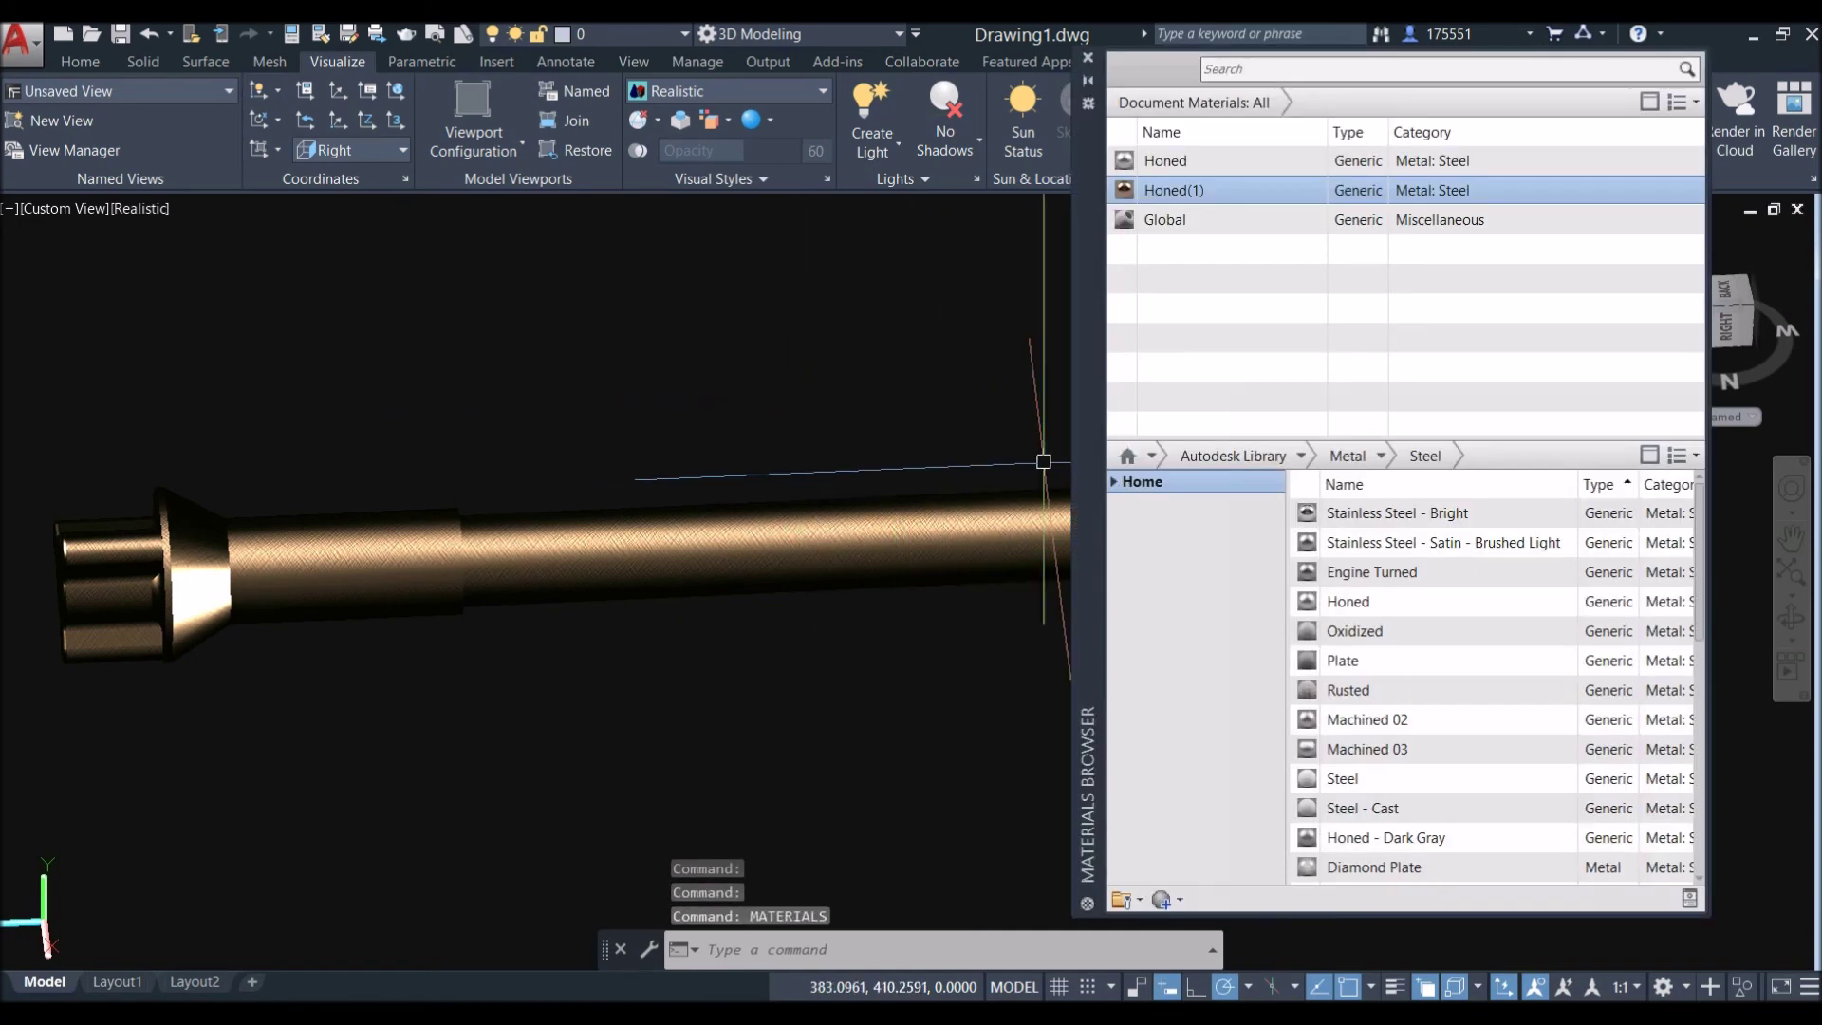
click(1689, 189)
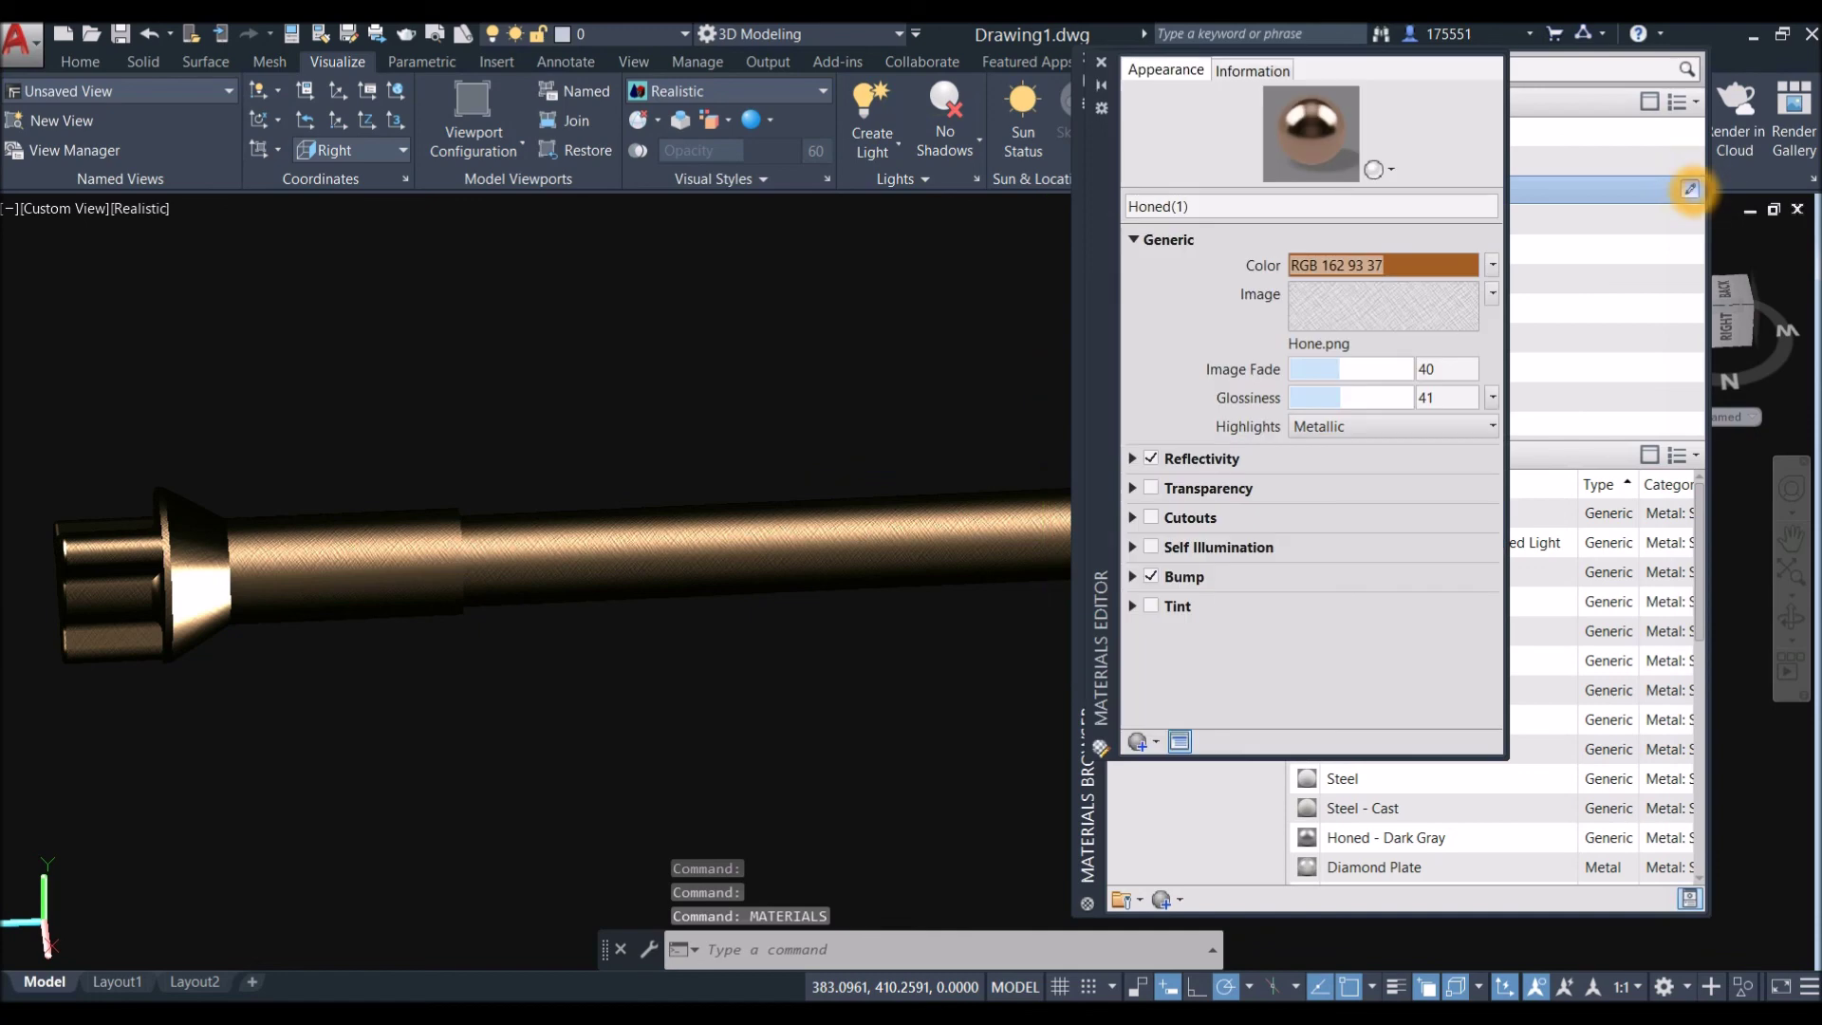
click(1339, 370)
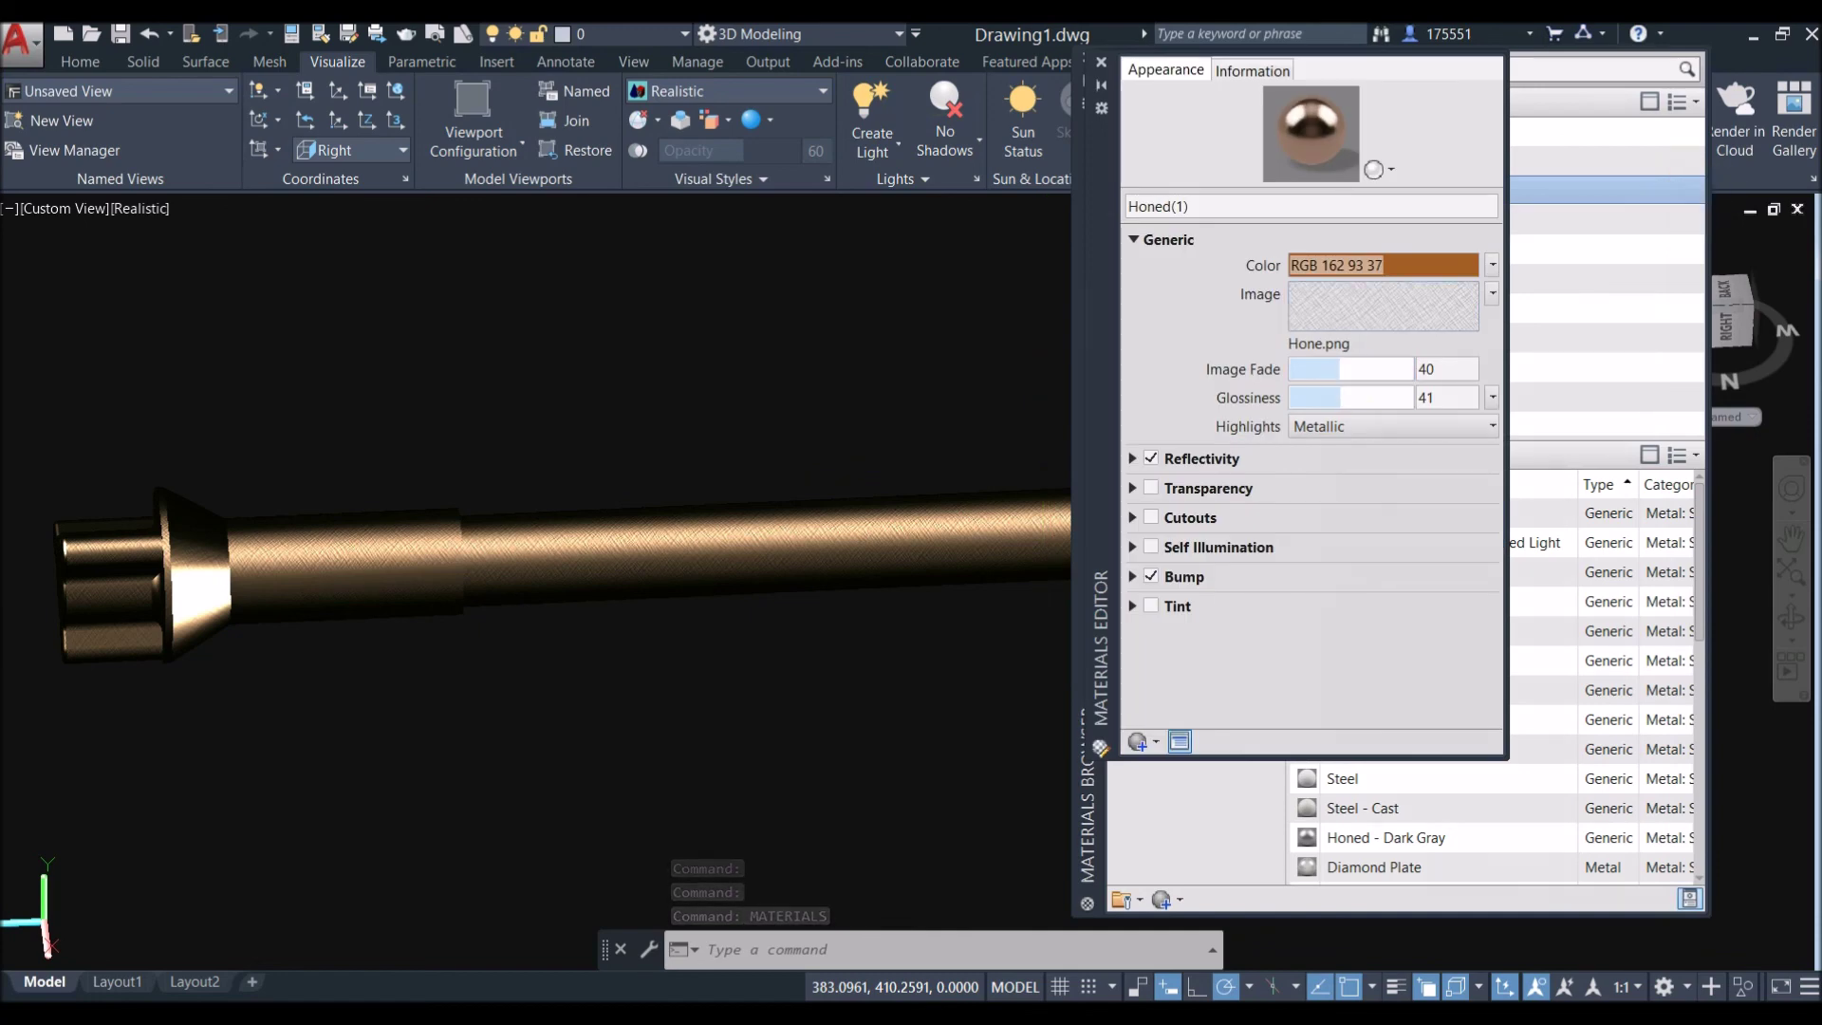
mouse_move(1363, 369)
mouse_down()
mouse_move(1383, 370)
mouse_move(1339, 369)
mouse_move(1318, 397)
mouse_up()
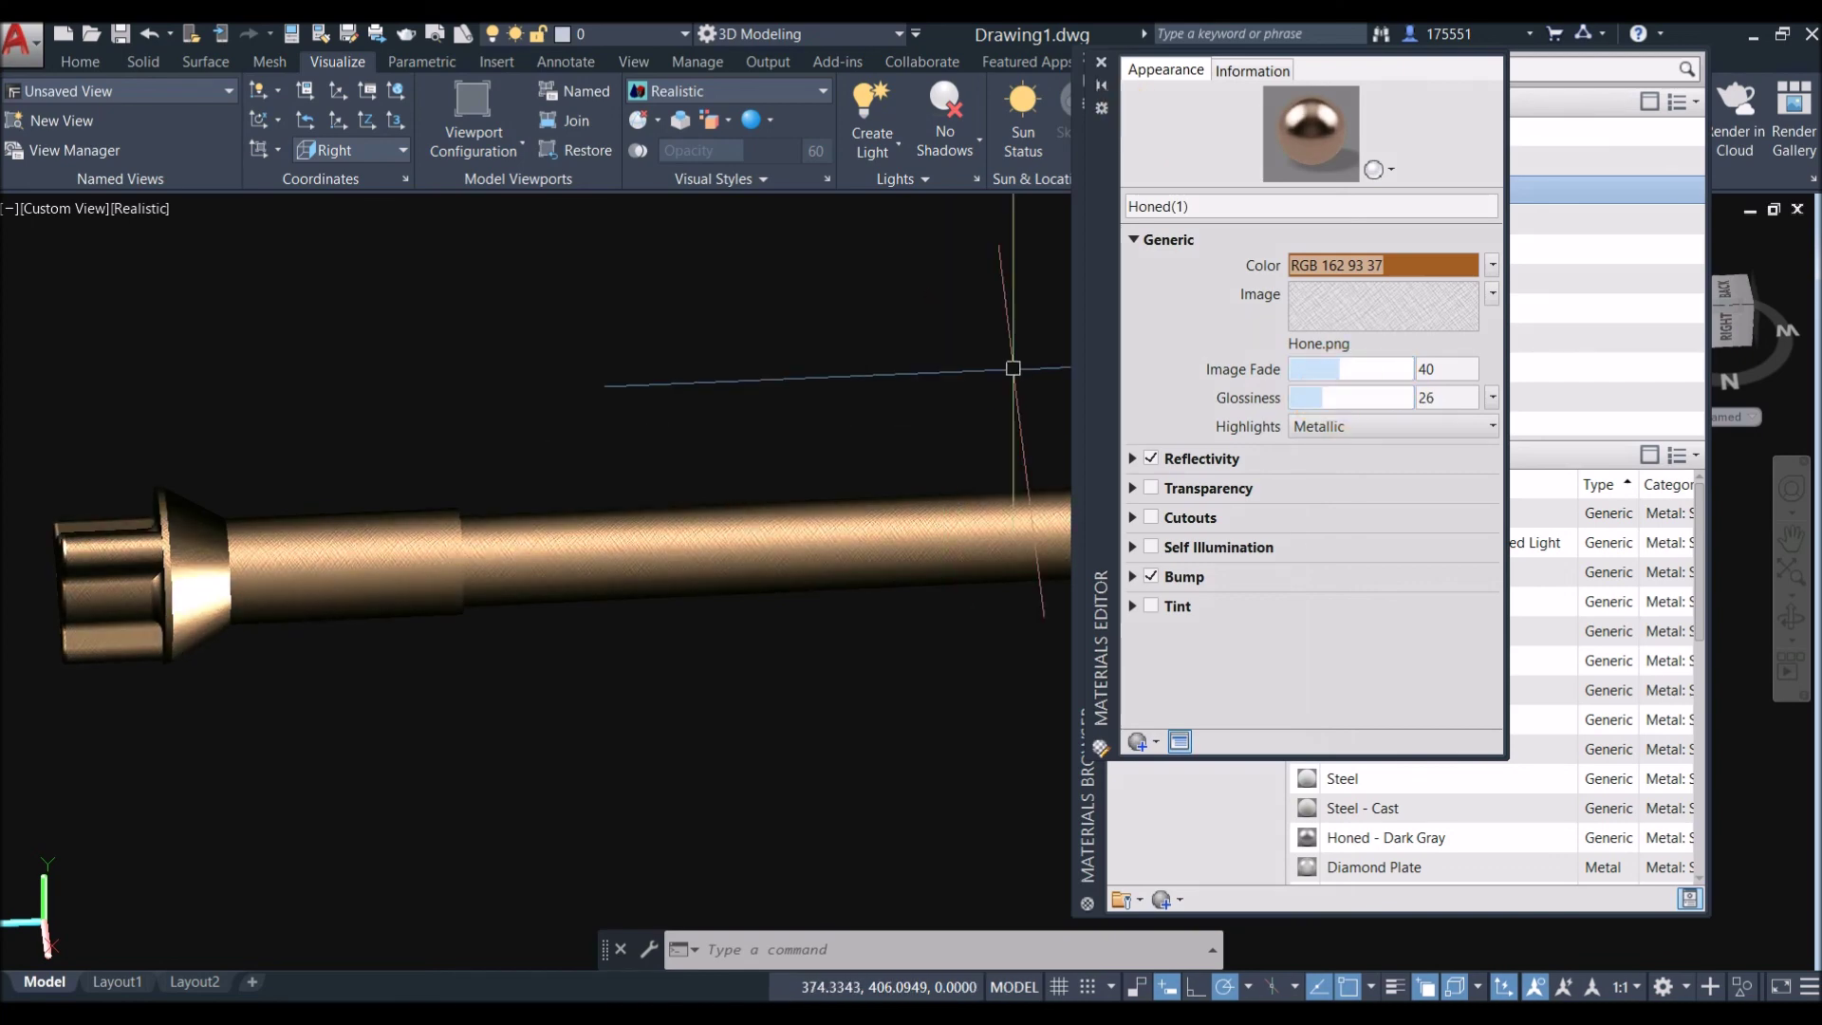
click(1102, 62)
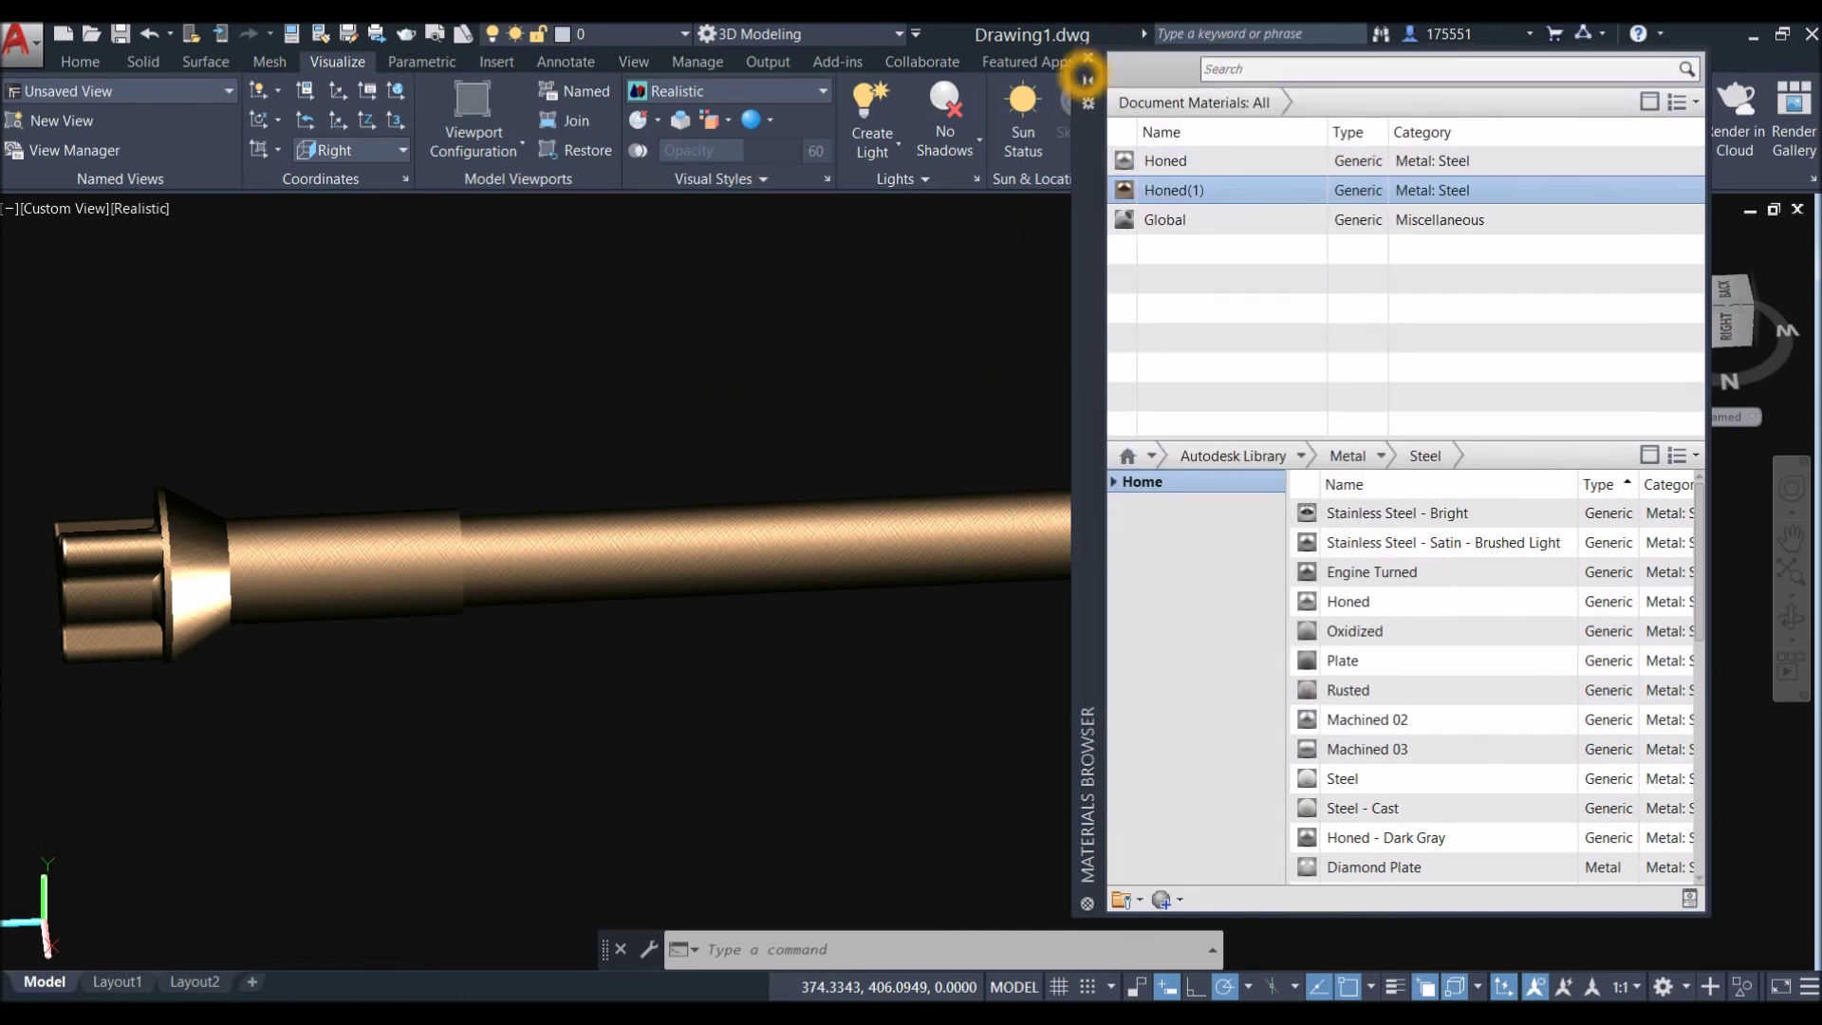
click(1088, 59)
Step: Adjust the scene lighting to an exposure of 4.60 and a white balance of 6164
shift+middle_drag(1038, 327, 883, 303)
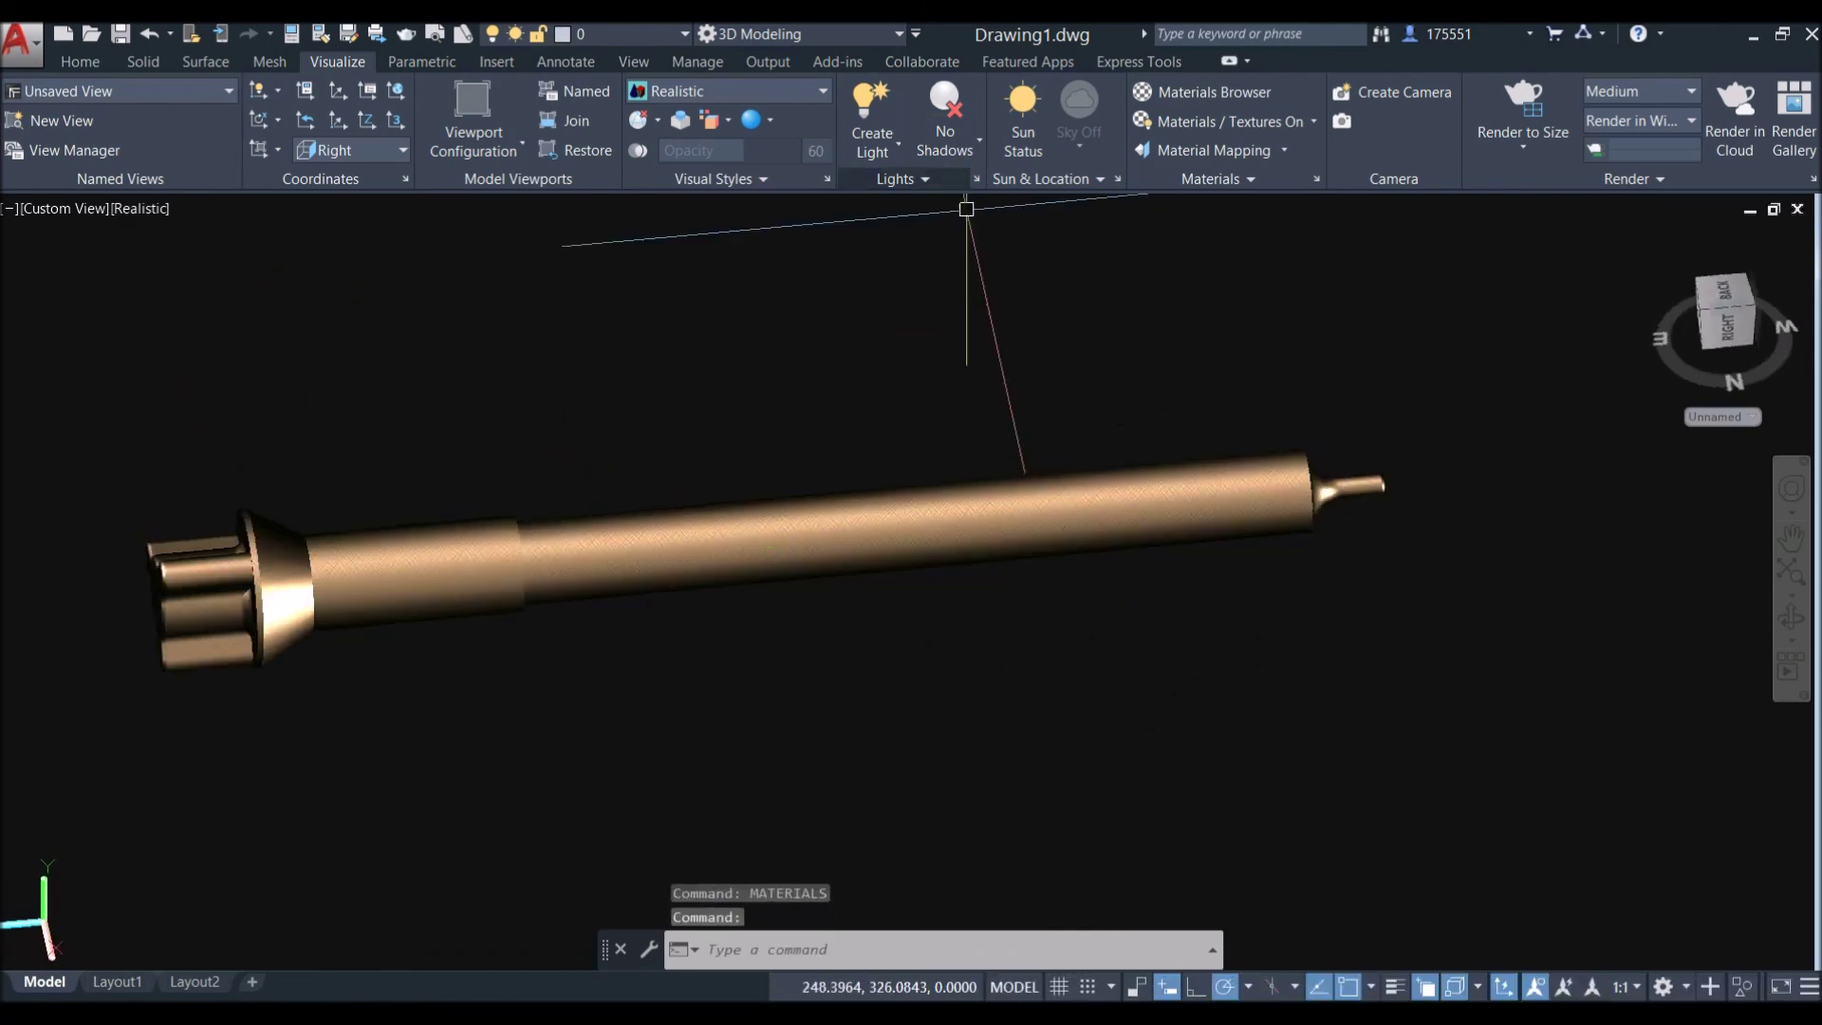
click(924, 178)
drag(905, 229, 896, 266)
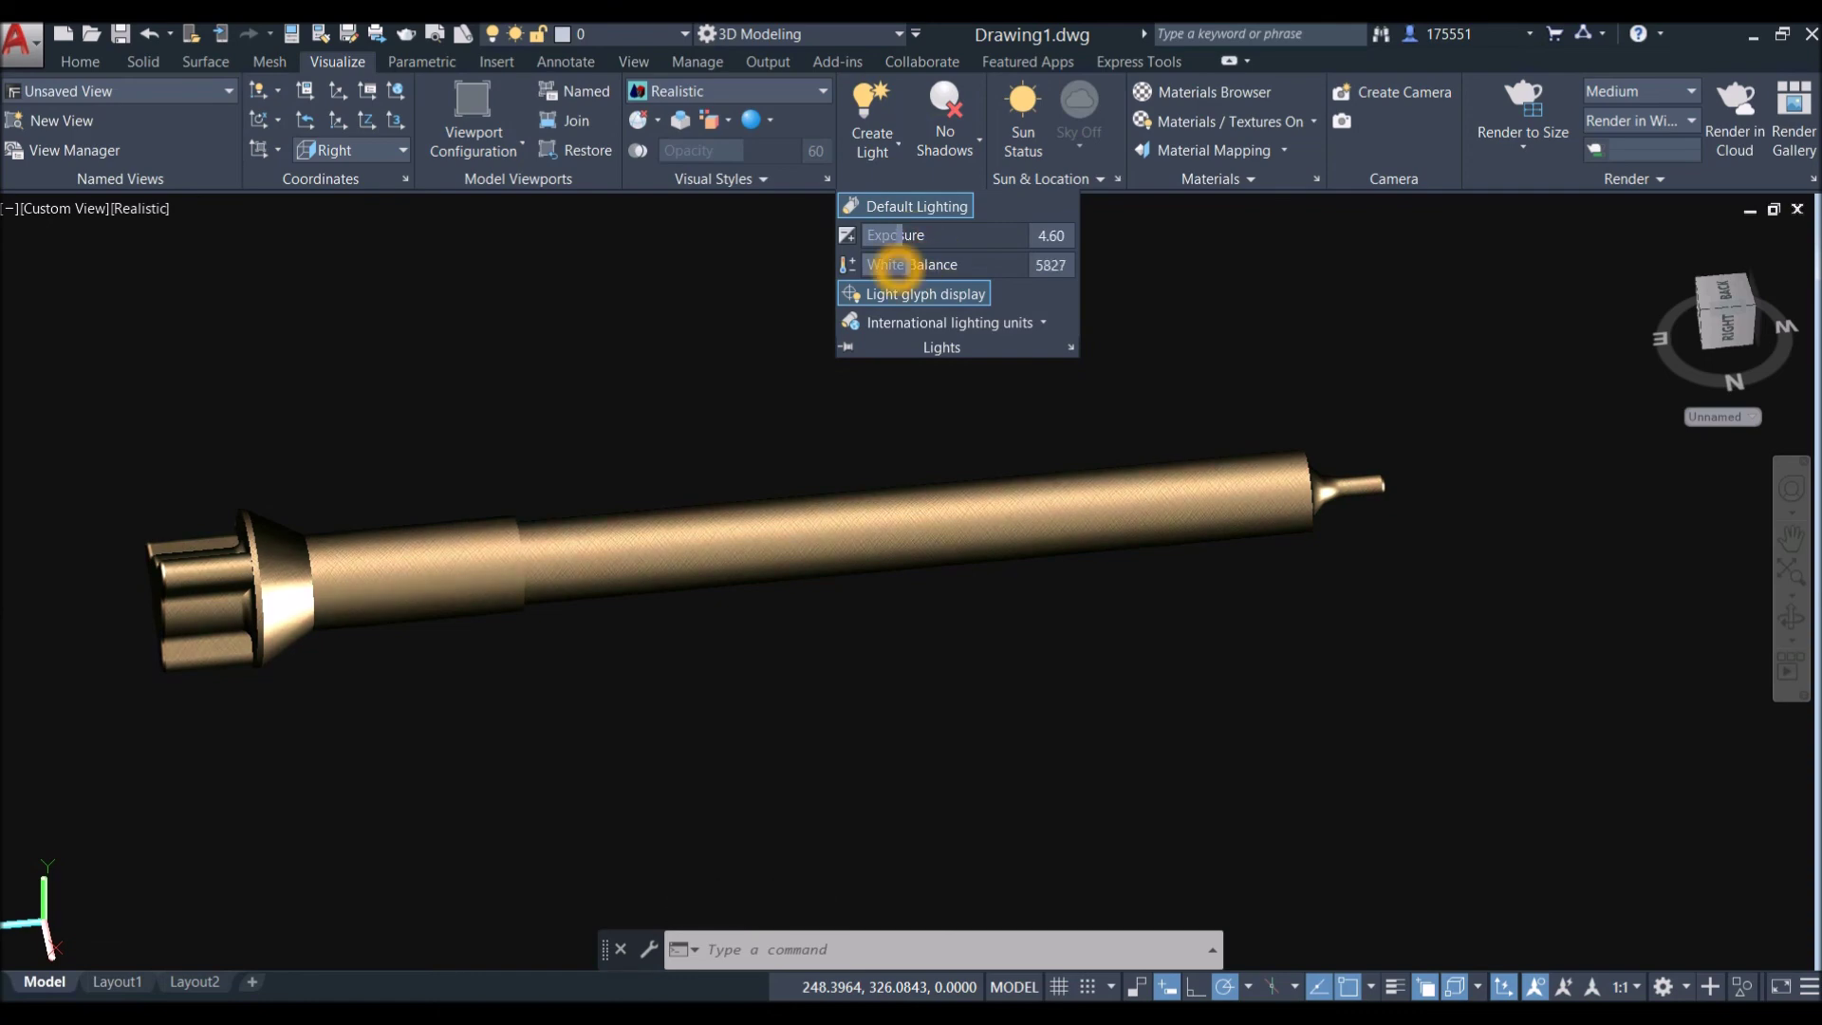
Step: Examine the lit copper electrode's lobed head, cone and stepped shaft from several angles
scroll(944, 380, down, 3)
shift+middle_drag(944, 402, 1066, 418)
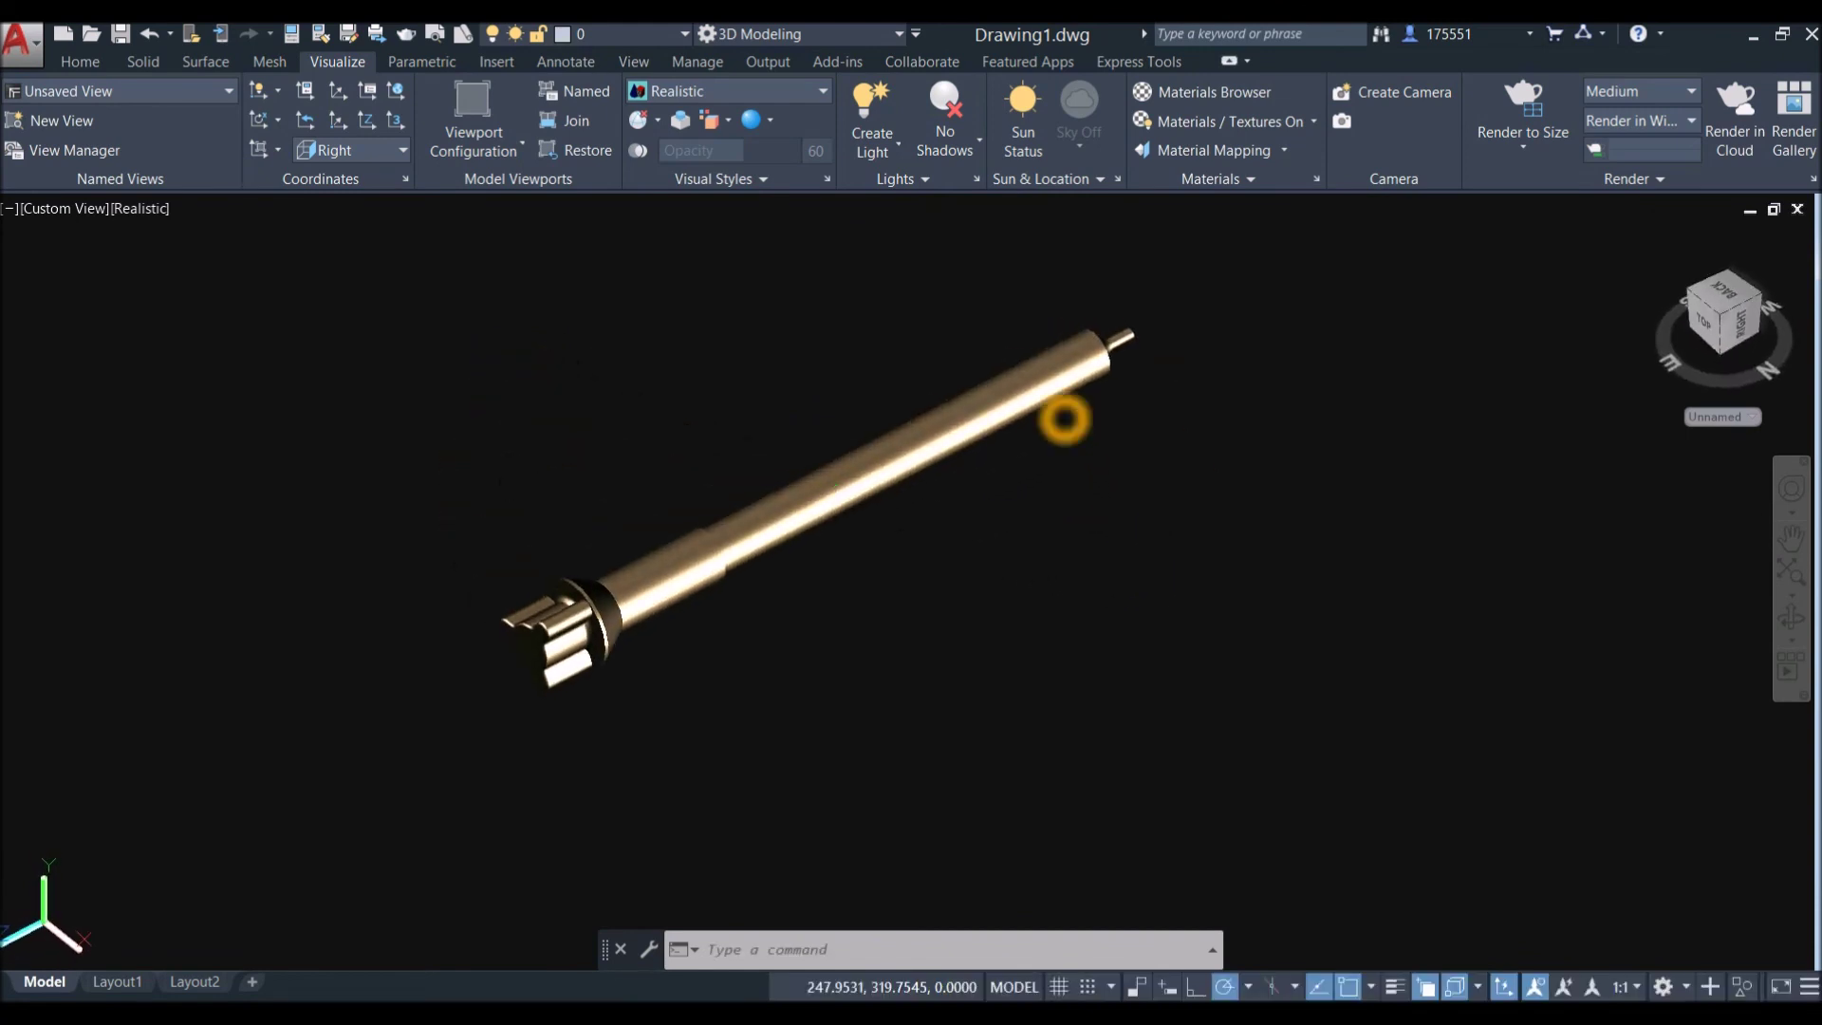
scroll(621, 609, up, 4)
shift+middle_drag(602, 608, 622, 548)
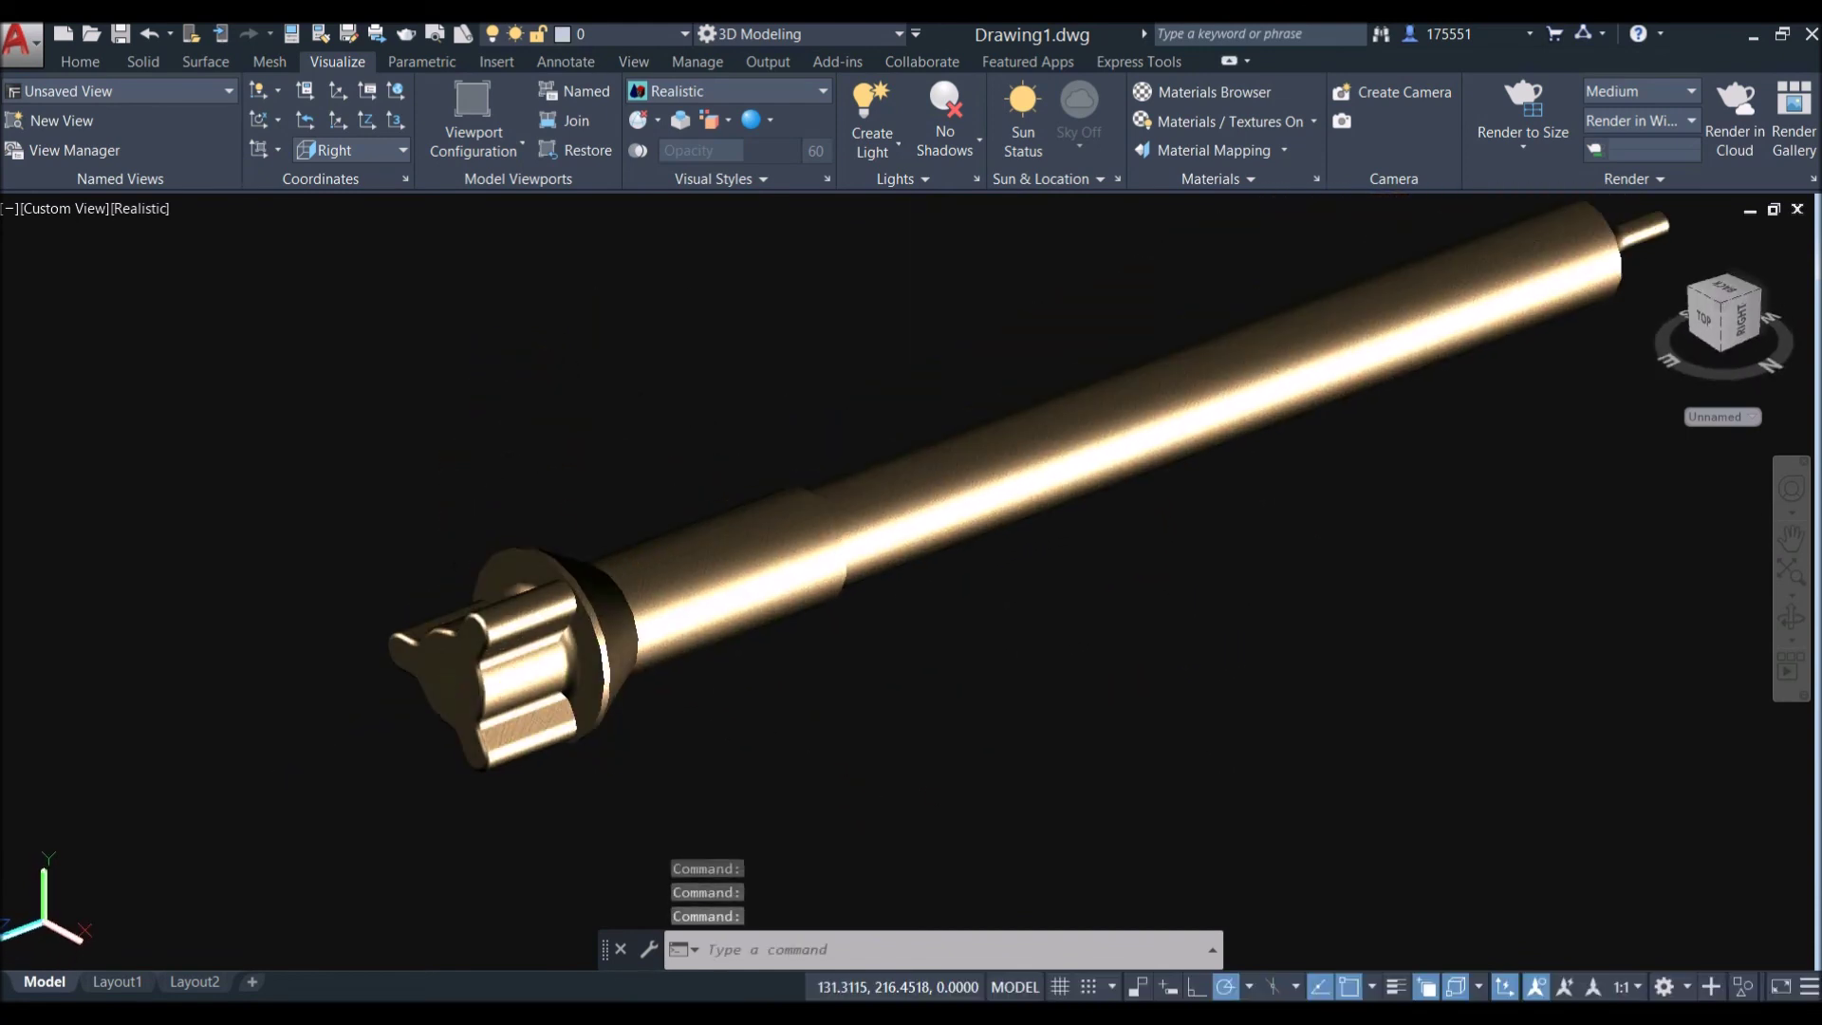
click(906, 179)
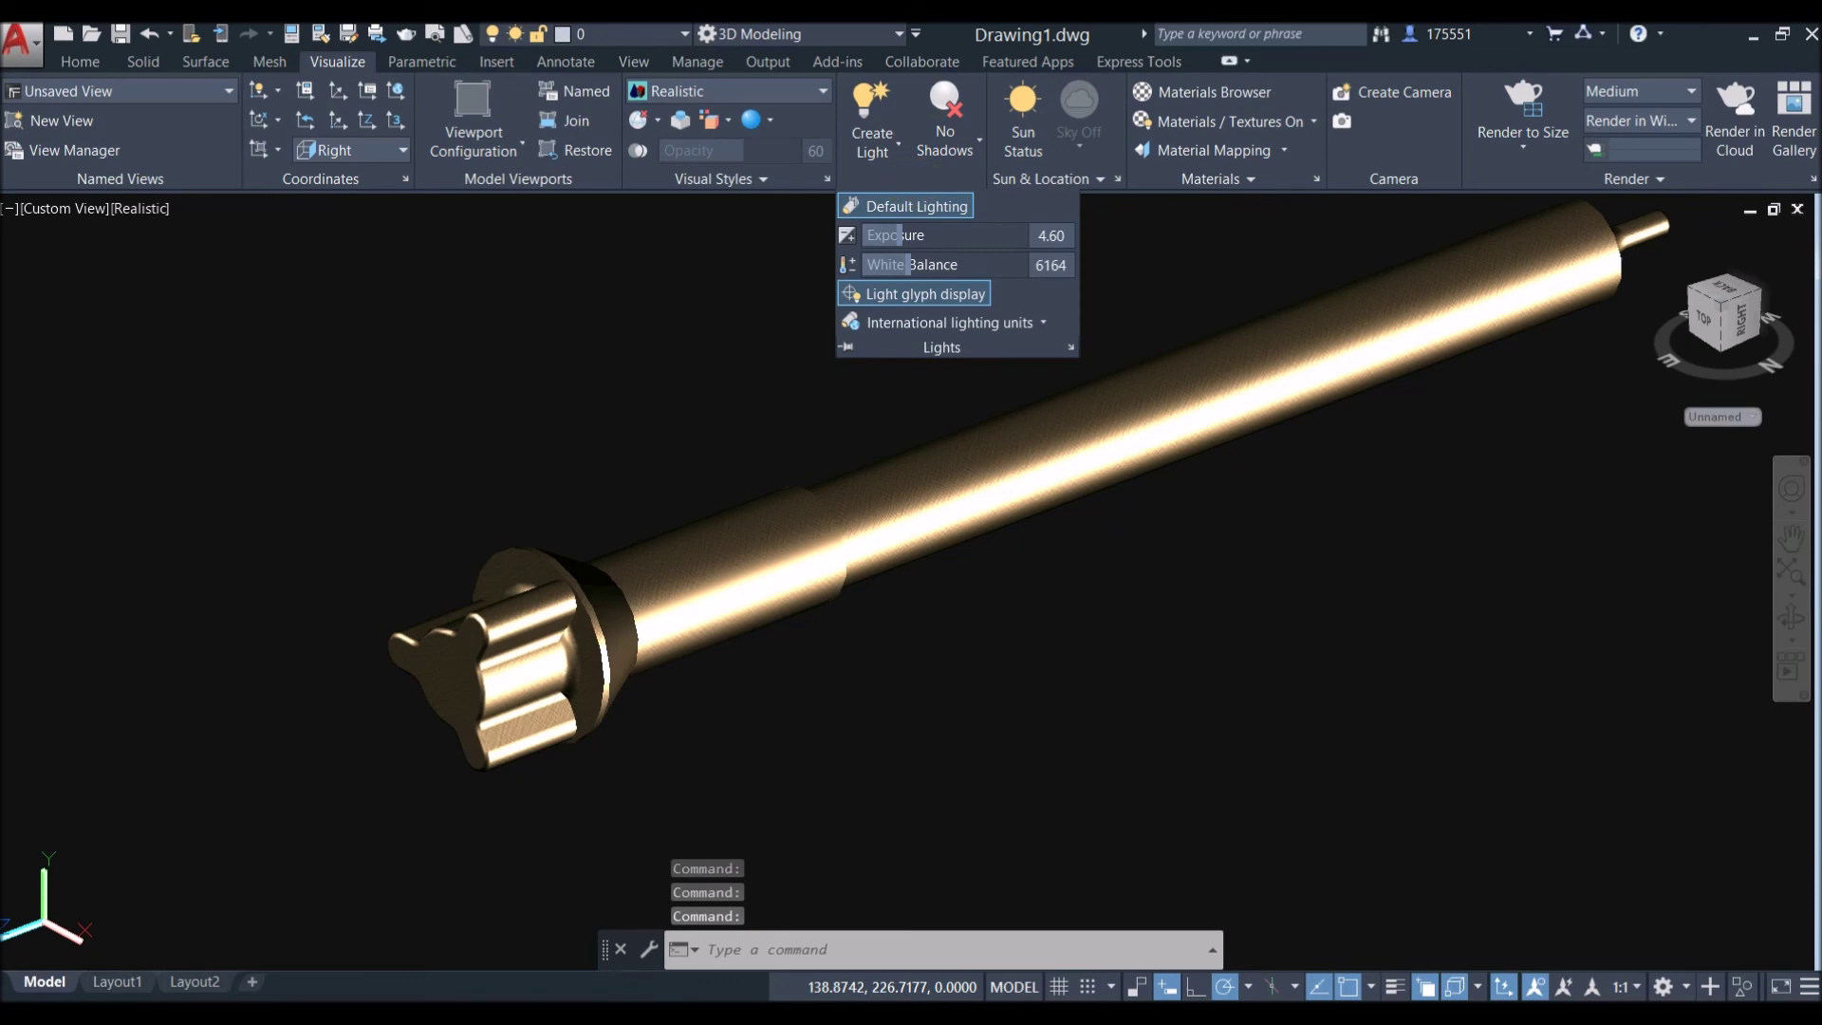
click(1176, 241)
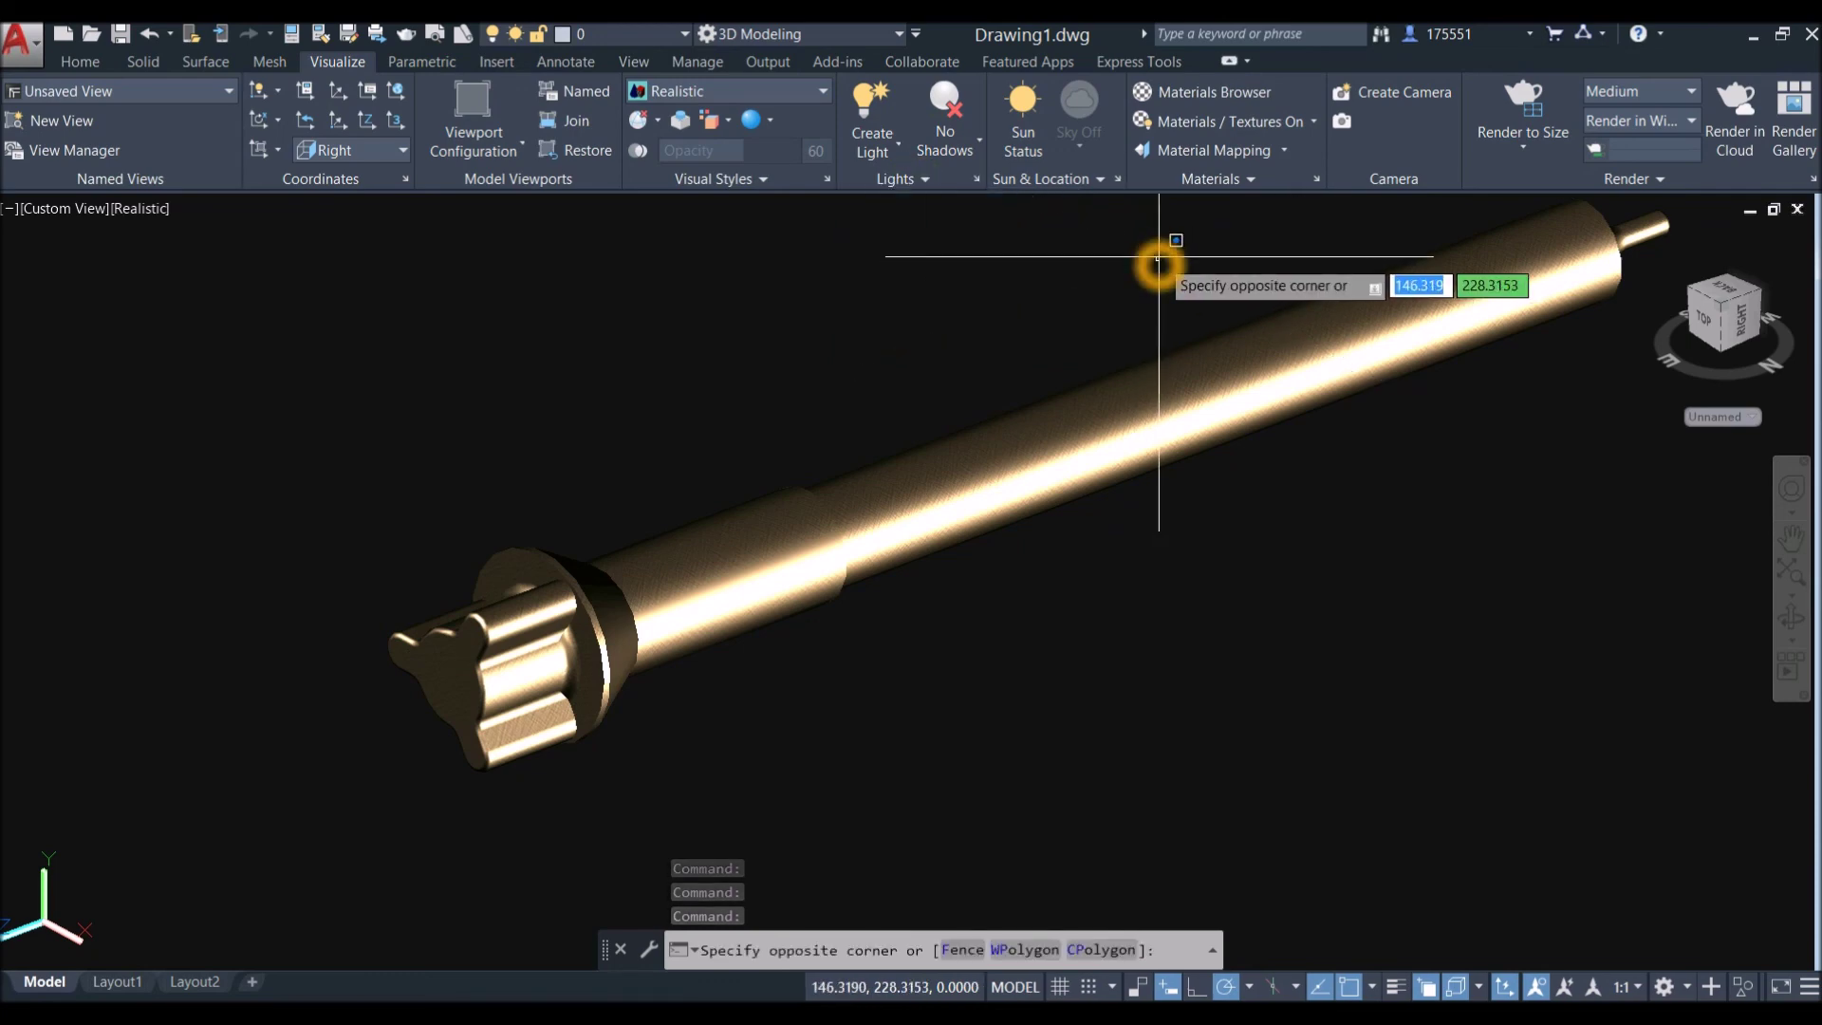
shift+drag(998, 358, 970, 364)
shift+middle_drag(999, 359, 942, 373)
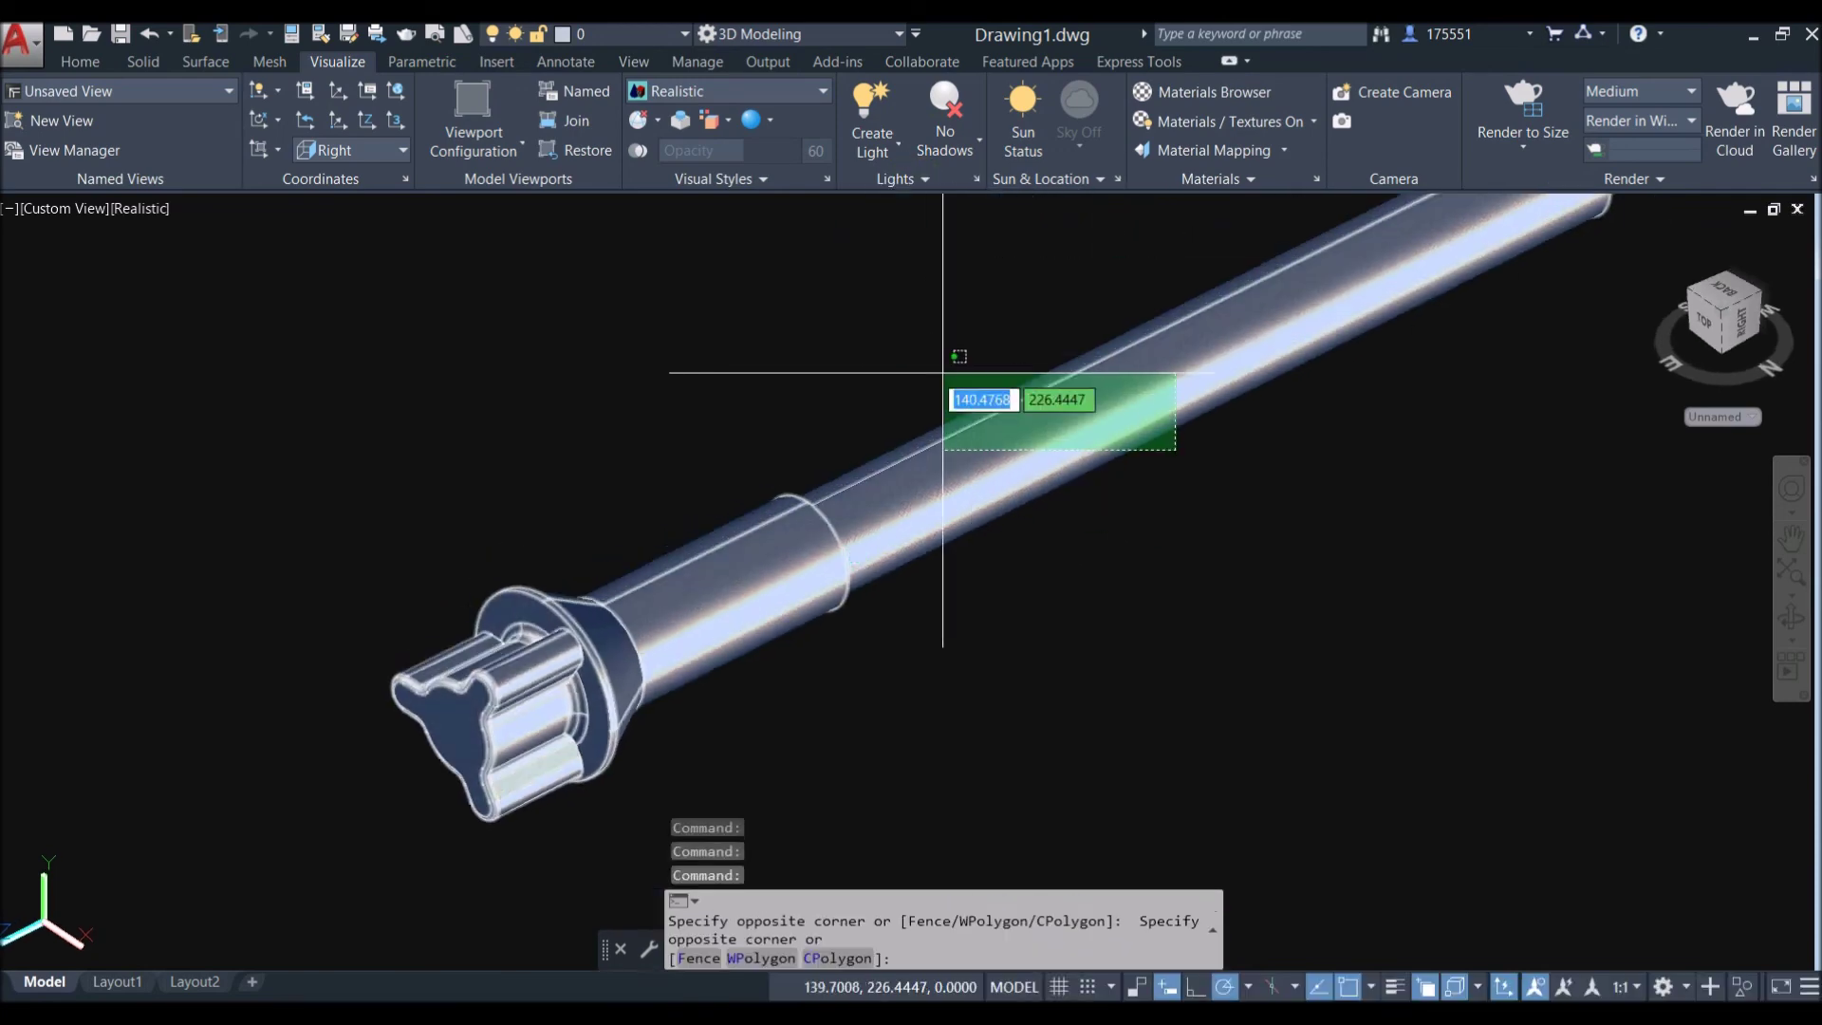